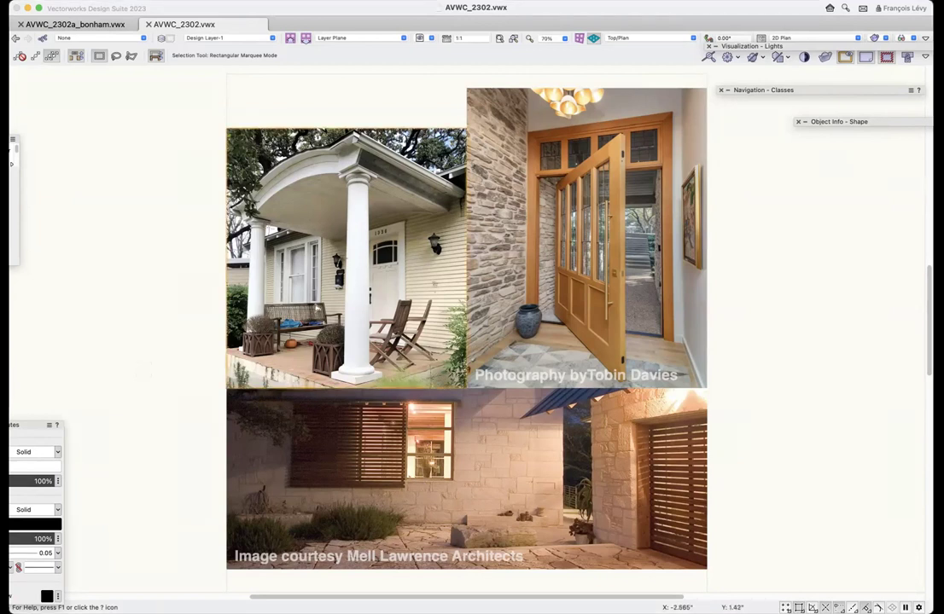
- Open the model file linked to the photo of the porch with white columns
right_click(315, 277)
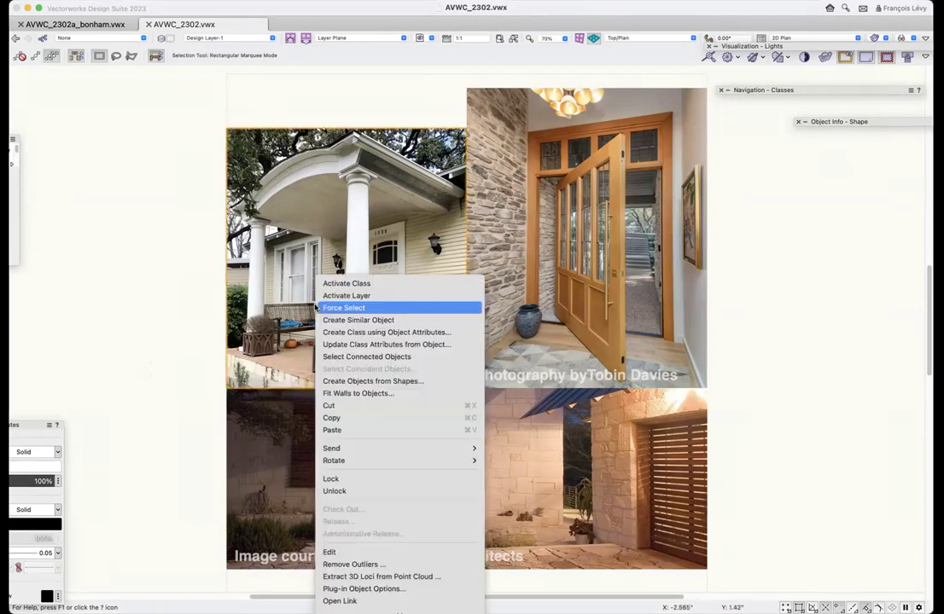
click(356, 602)
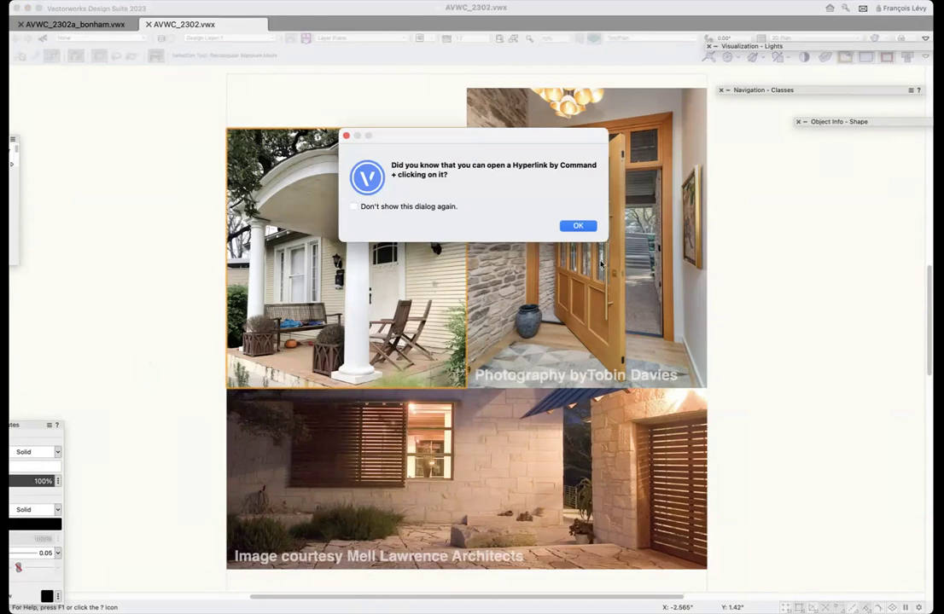
click(577, 225)
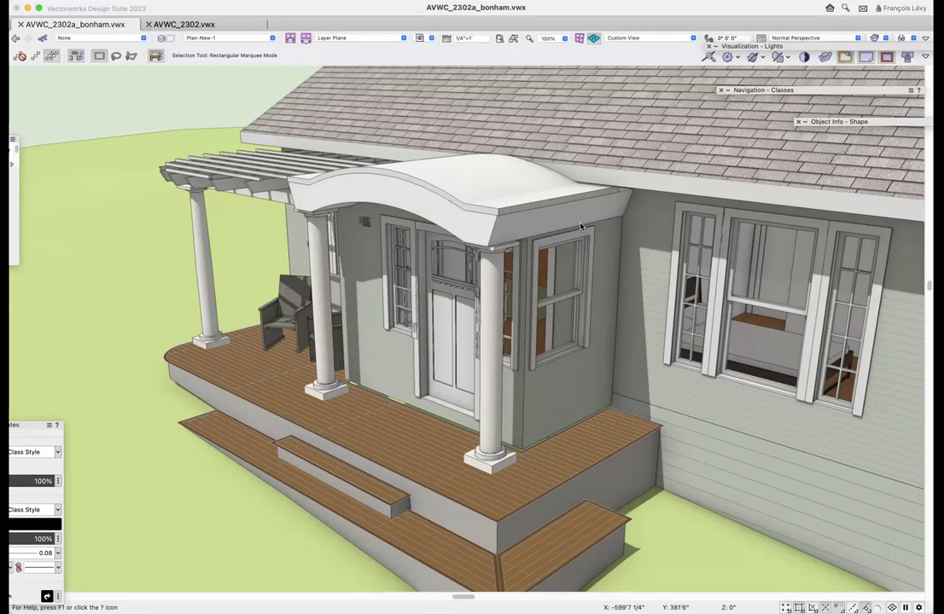
- Select the front door under the curved porch roof and frame it in a close, frontal view
key(1)
key(shift+c)
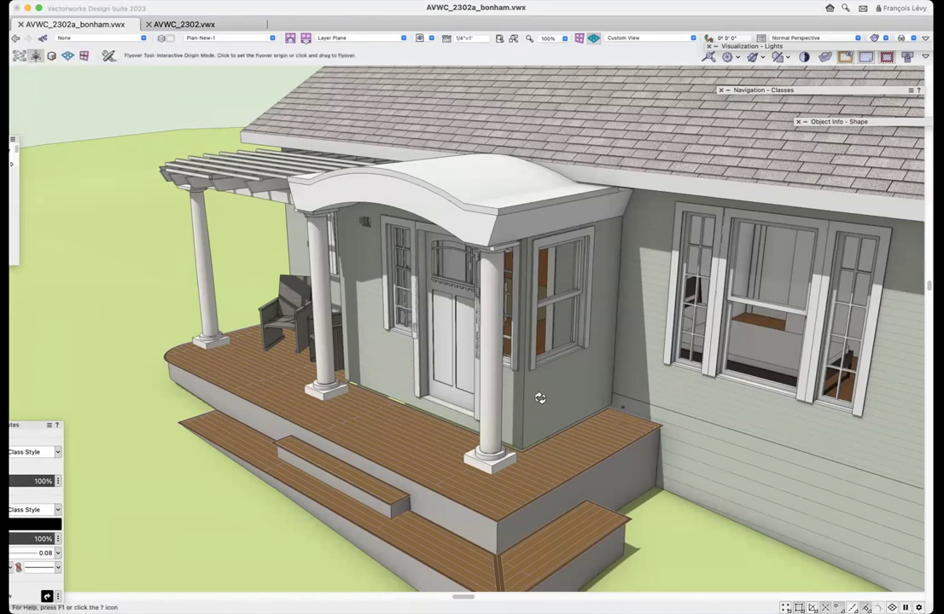
mouse_move(441, 430)
mouse_down()
mouse_move(426, 367)
mouse_move(450, 361)
mouse_move(536, 420)
mouse_move(491, 431)
mouse_move(419, 427)
mouse_move(443, 425)
mouse_up()
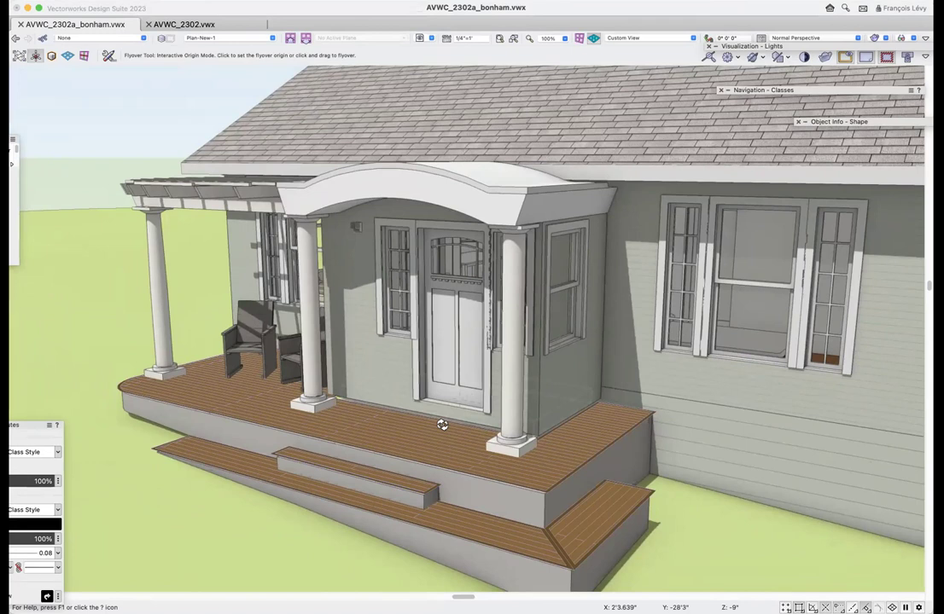
key(x)
click(460, 366)
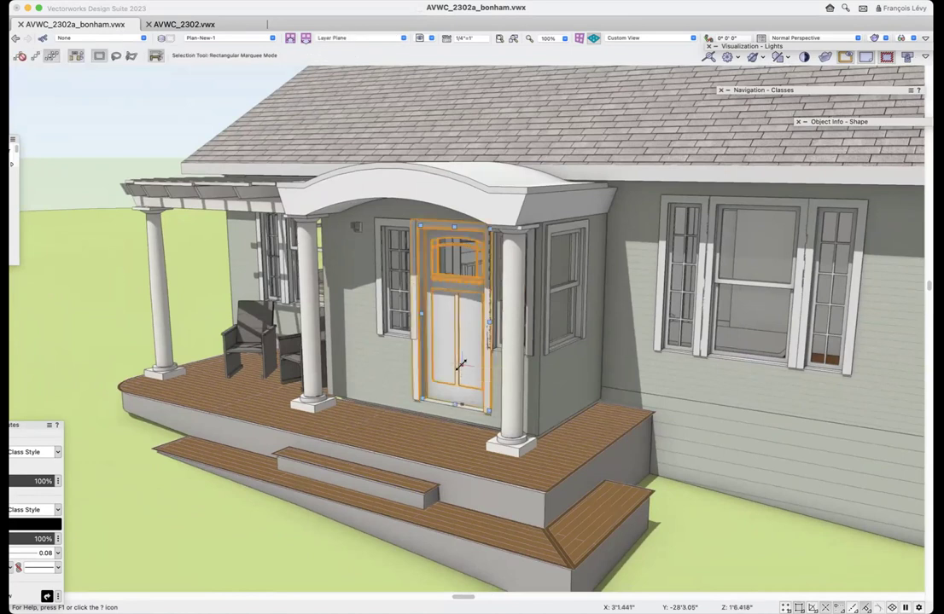
key(c)
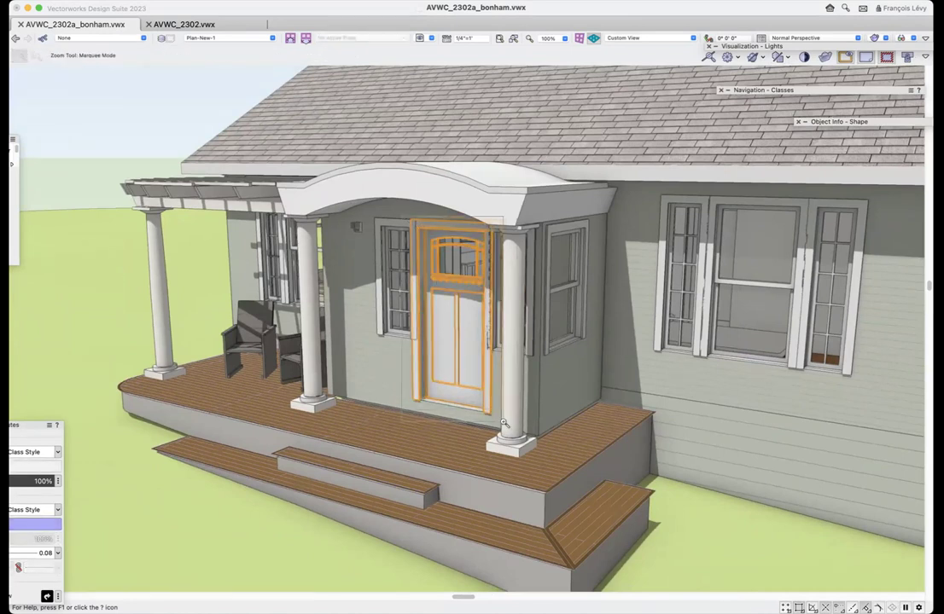
click(437, 366)
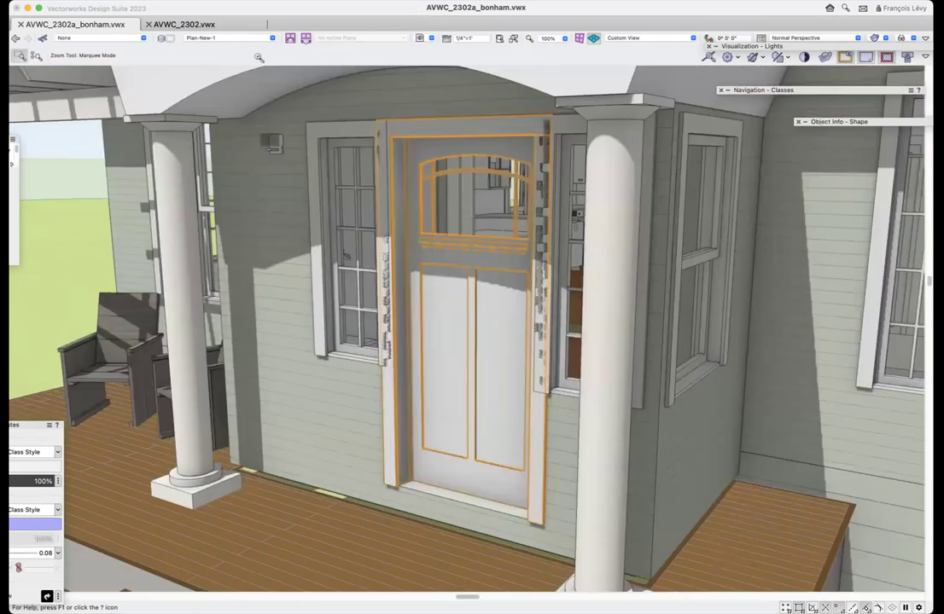
key(1)
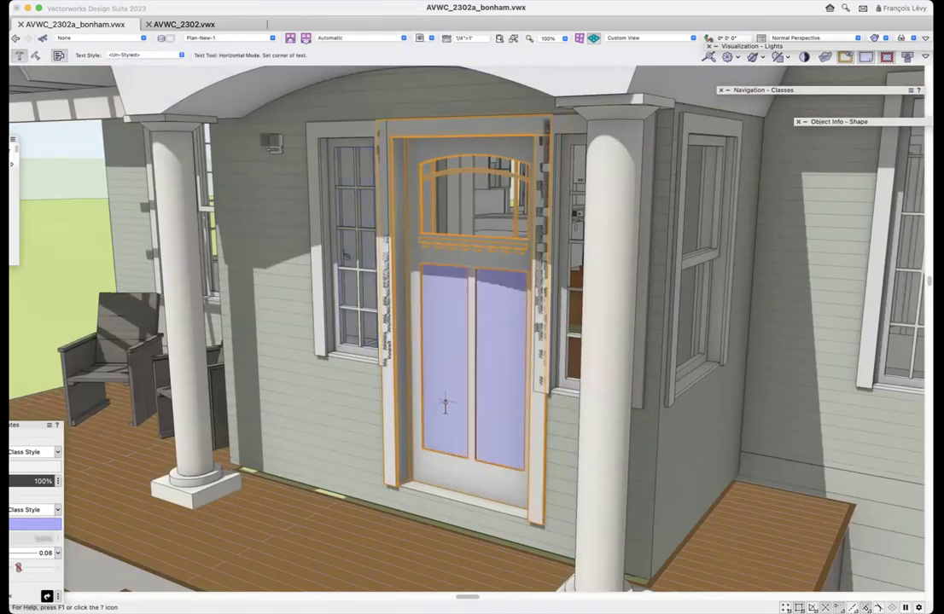
key(shift+c)
drag(372, 426, 511, 381)
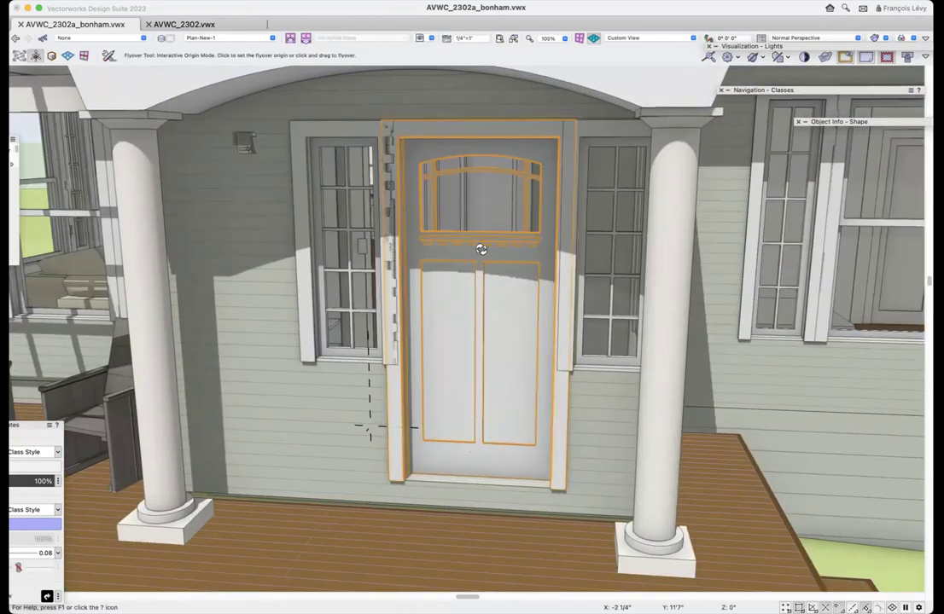
- Open the front door's settings and try the Solid, Glass and Panel leaf types before returning to Custom
mouse_move(834, 122)
drag(834, 122, 703, 125)
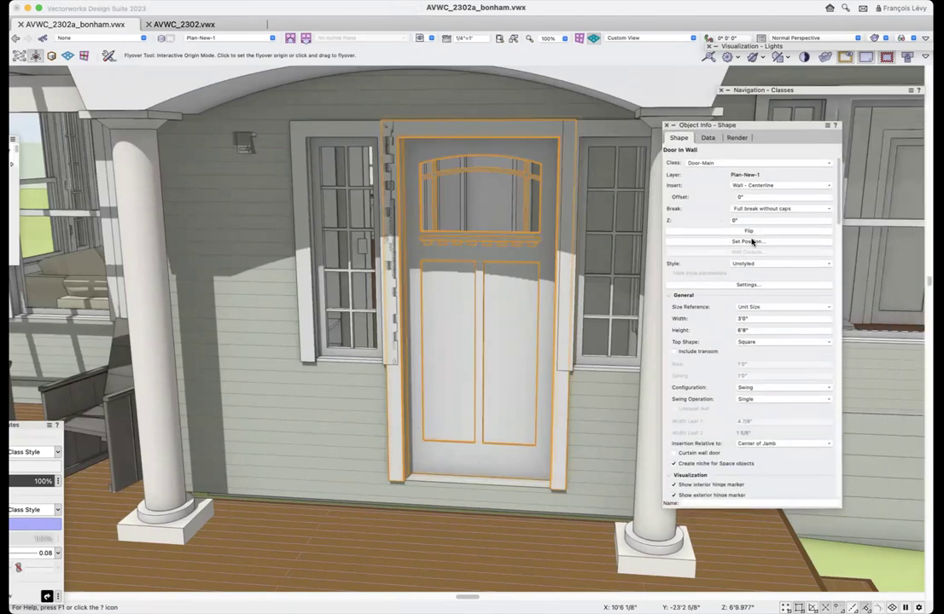
click(748, 285)
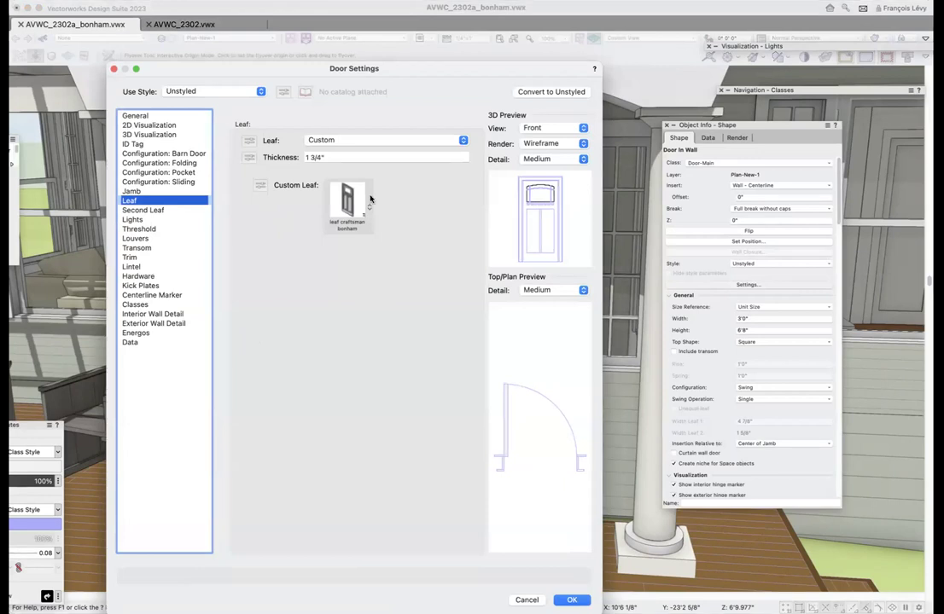
click(393, 140)
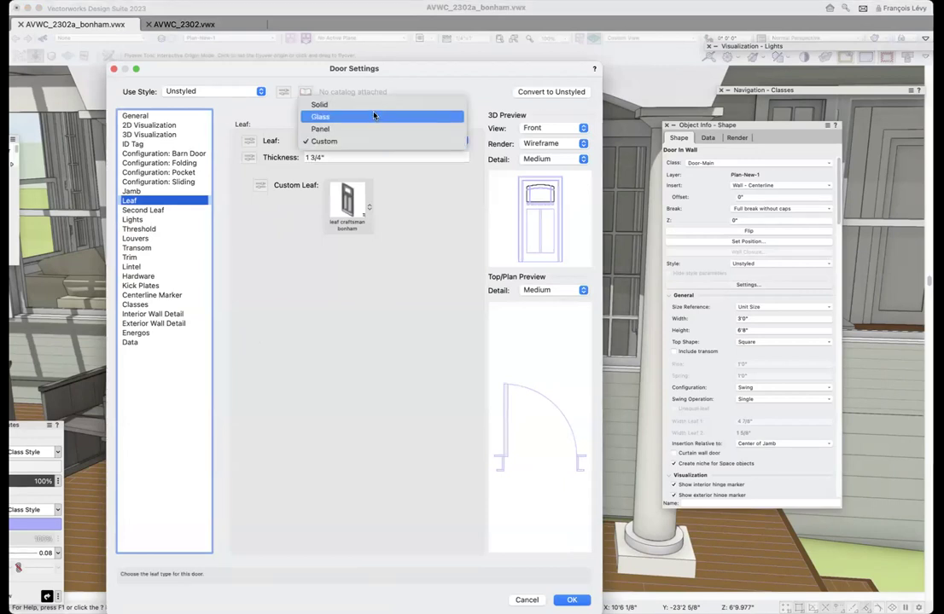
click(431, 103)
click(367, 142)
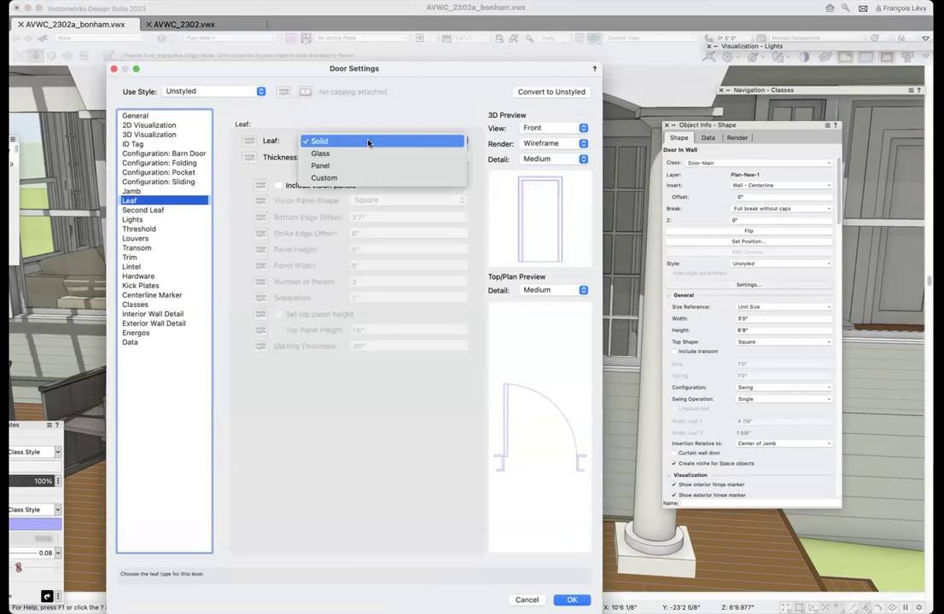
click(368, 152)
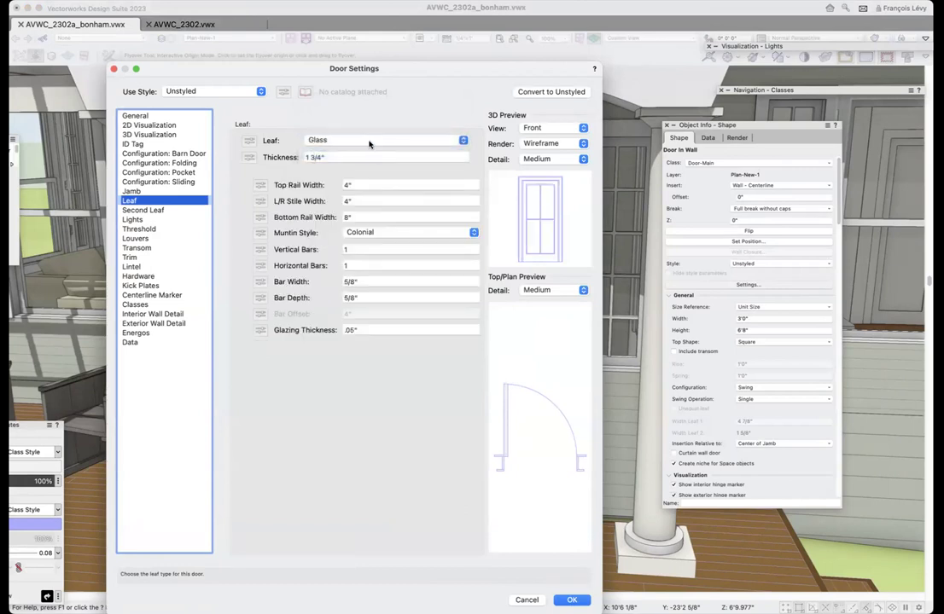
click(368, 143)
click(371, 152)
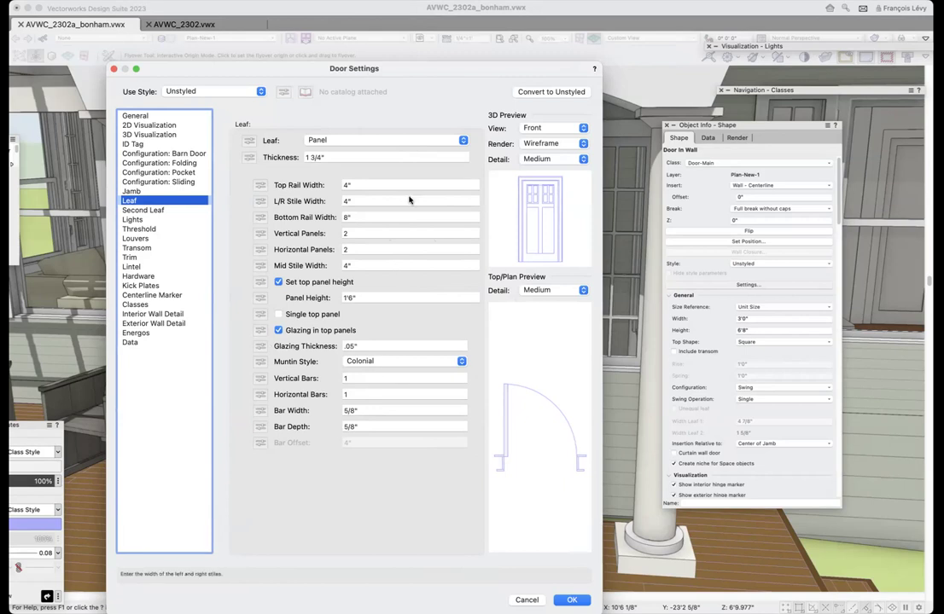
click(379, 141)
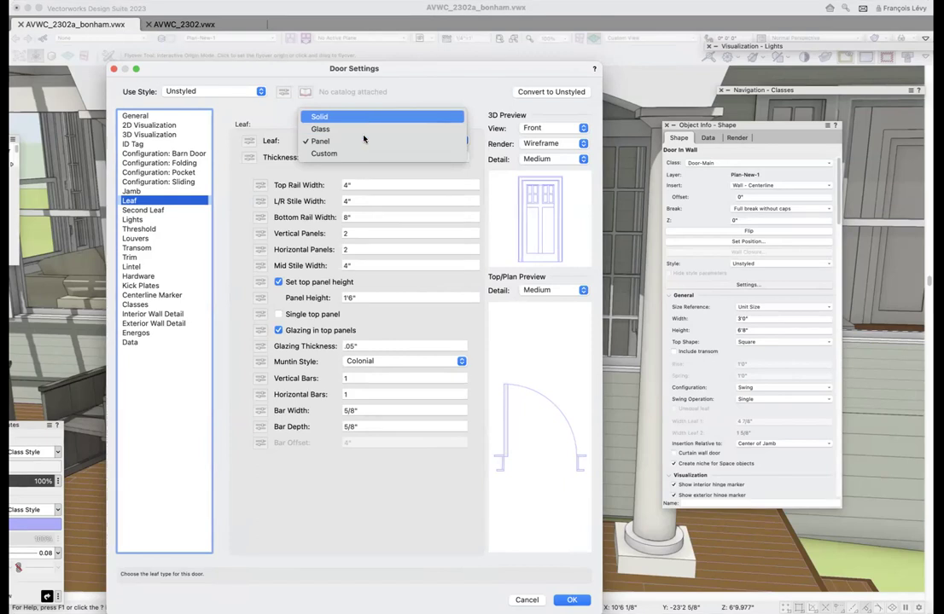
click(363, 153)
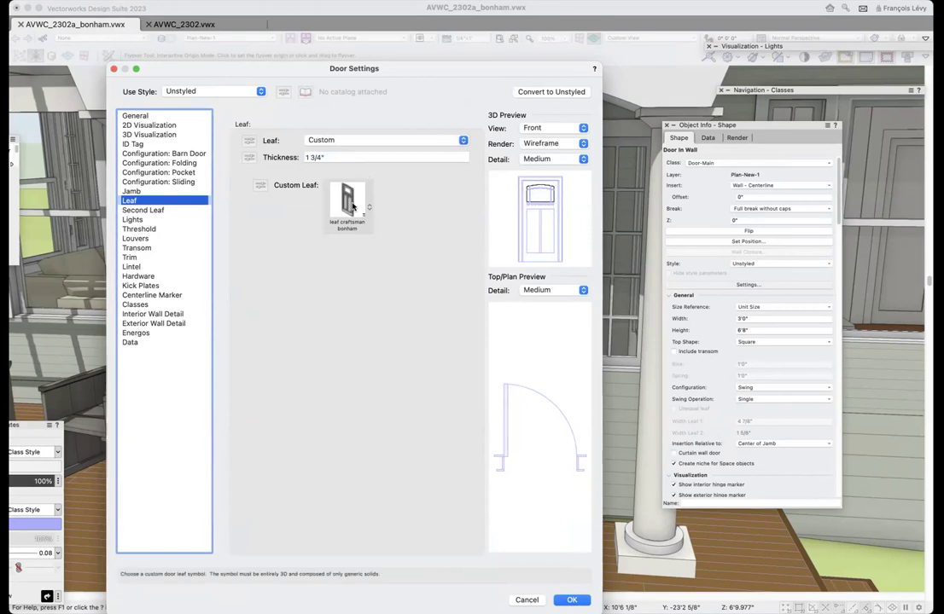
- Browse the custom leaf symbols and replace the front door's leaf with Leaf Craftsman 1
click(355, 227)
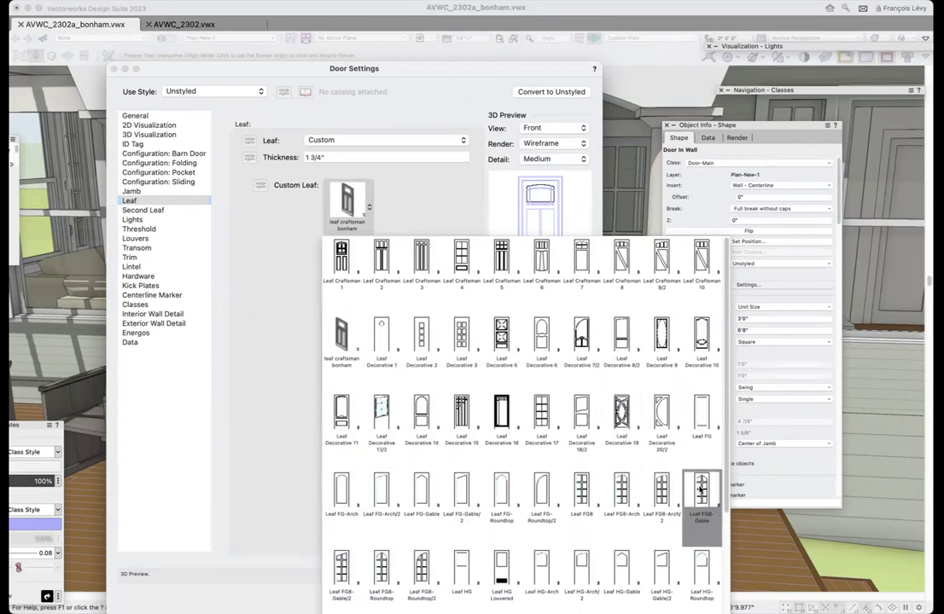
scroll(696, 492, down, 5)
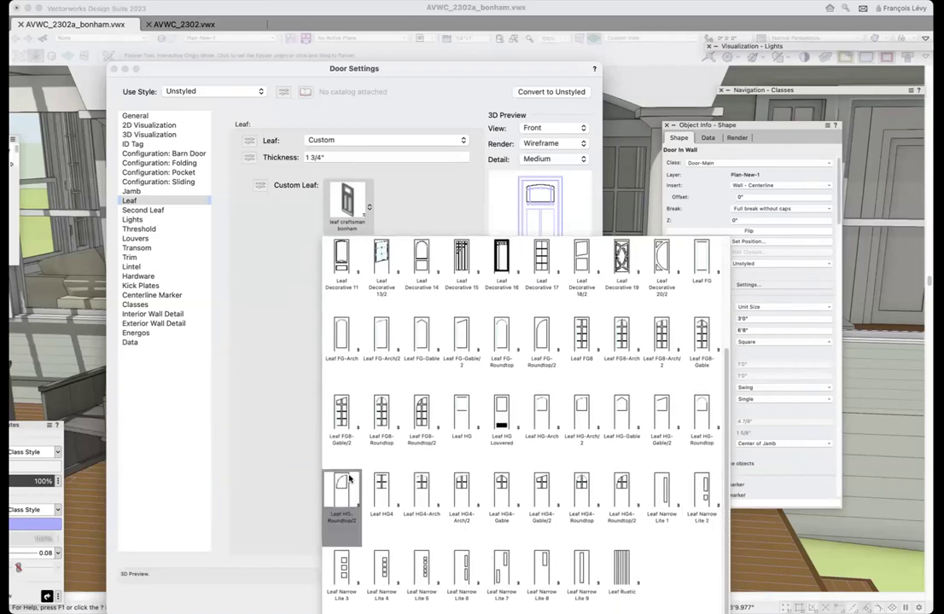
scroll(491, 384, up, 3)
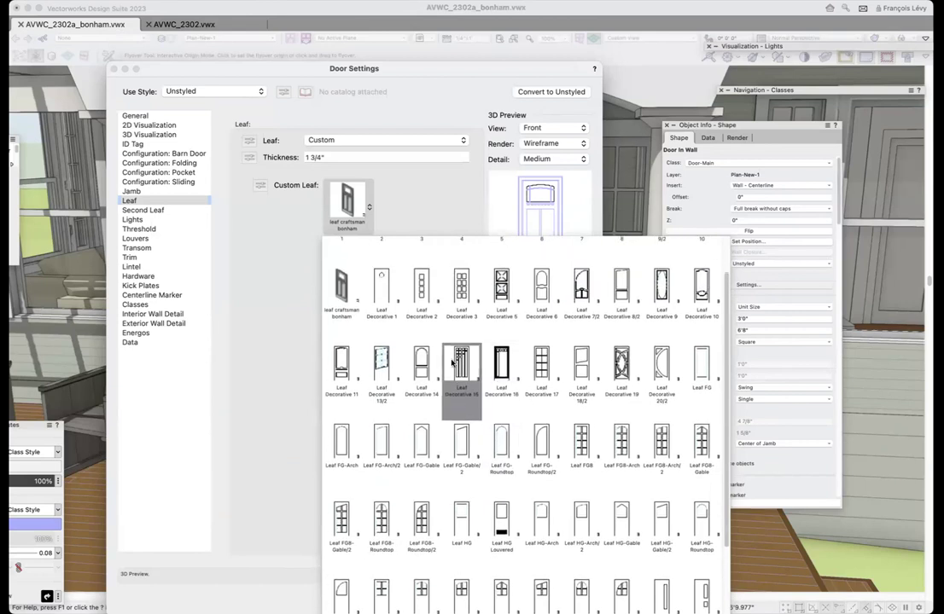
scroll(555, 282, up, 3)
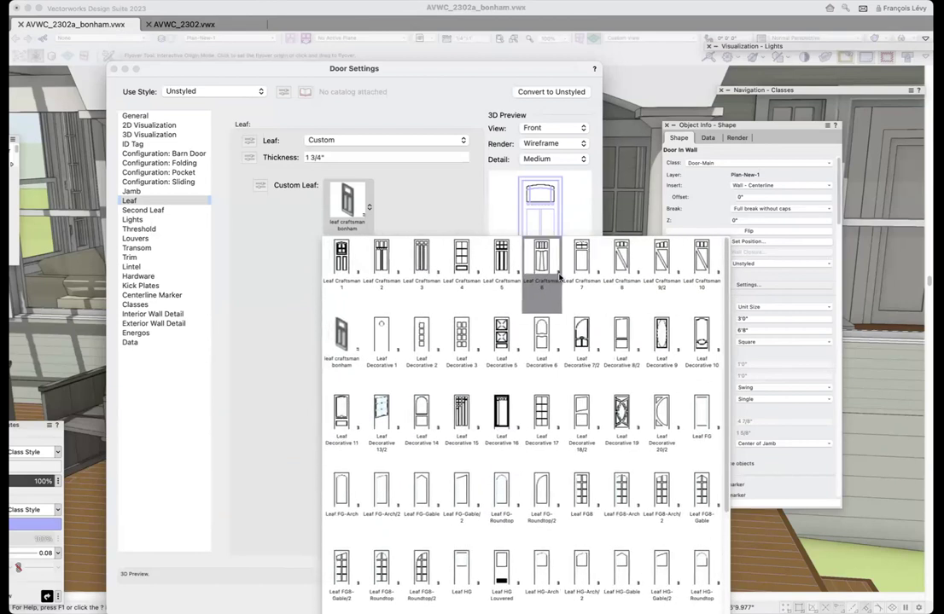
click(342, 260)
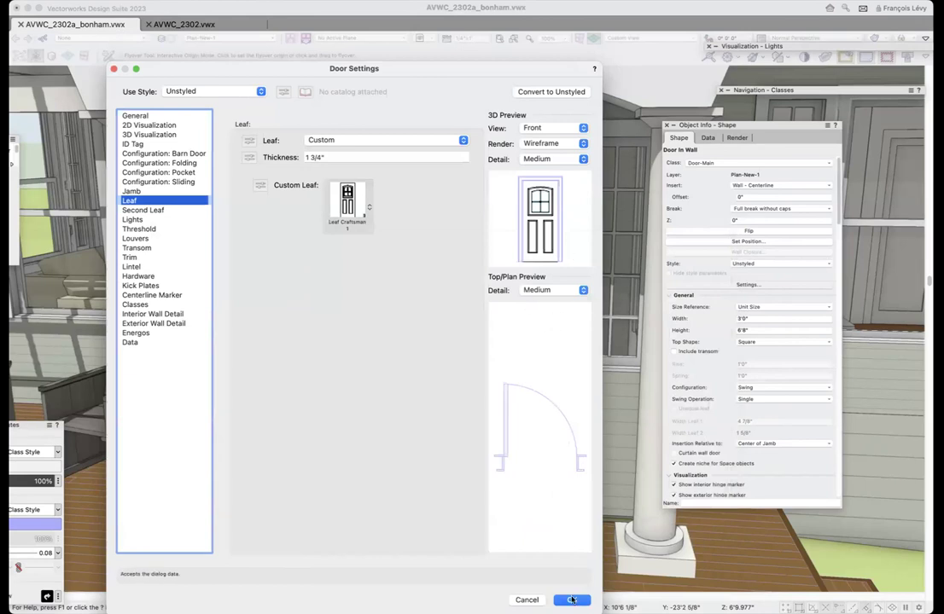
key(Return)
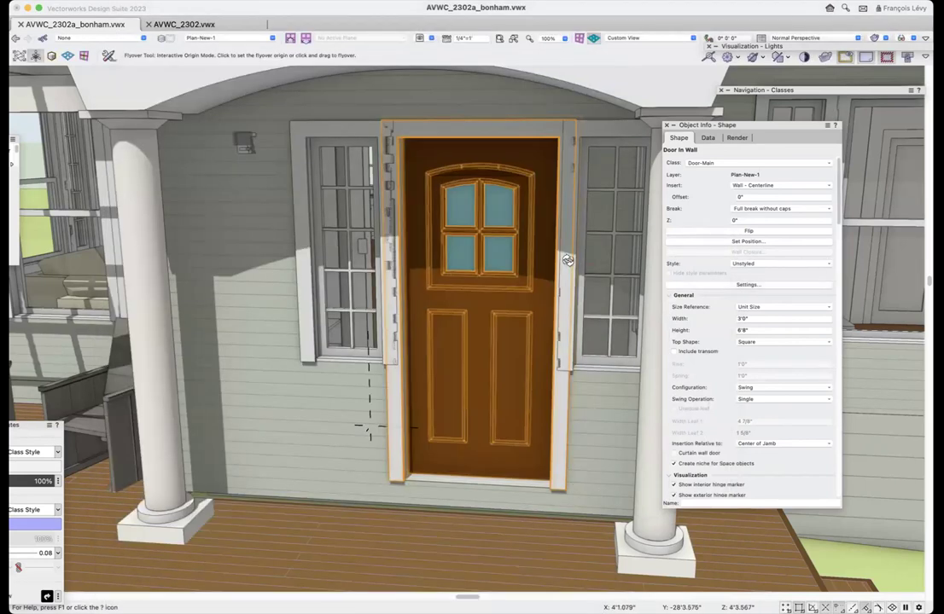
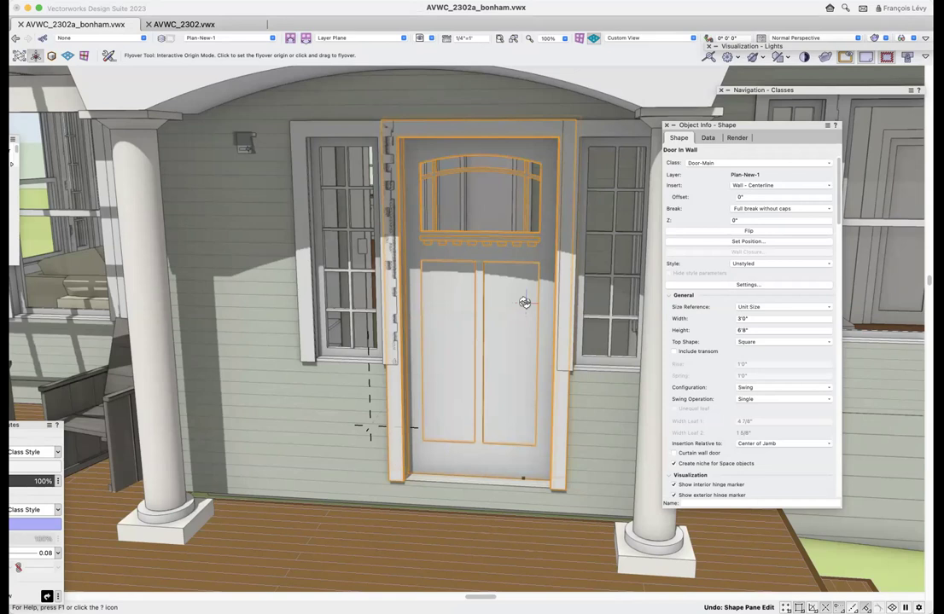
- Place a duplicate of the front door on the lawn beside the pergola end of the porch and zoom to it
scroll(525, 302, down, 10)
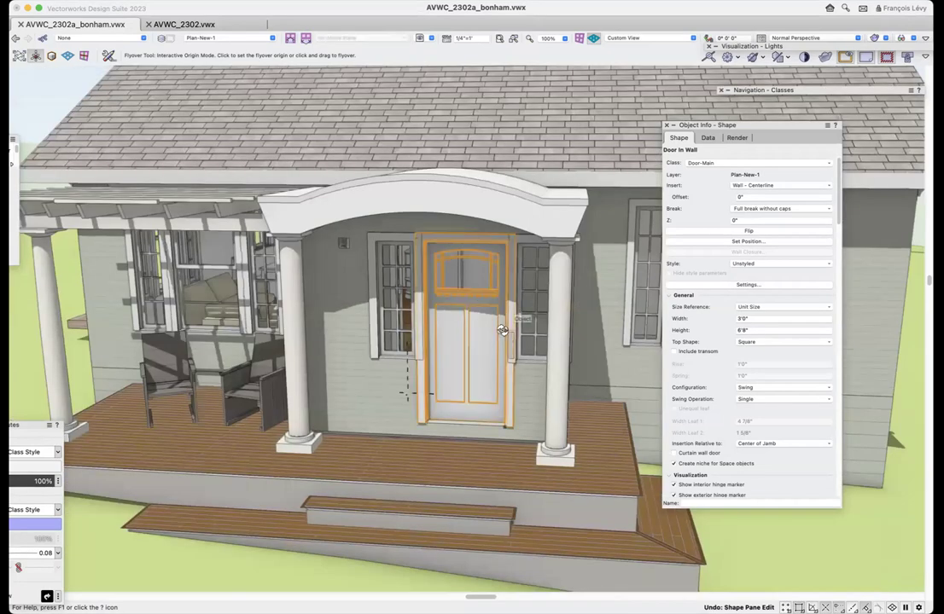
drag(525, 302, 157, 376)
key(x)
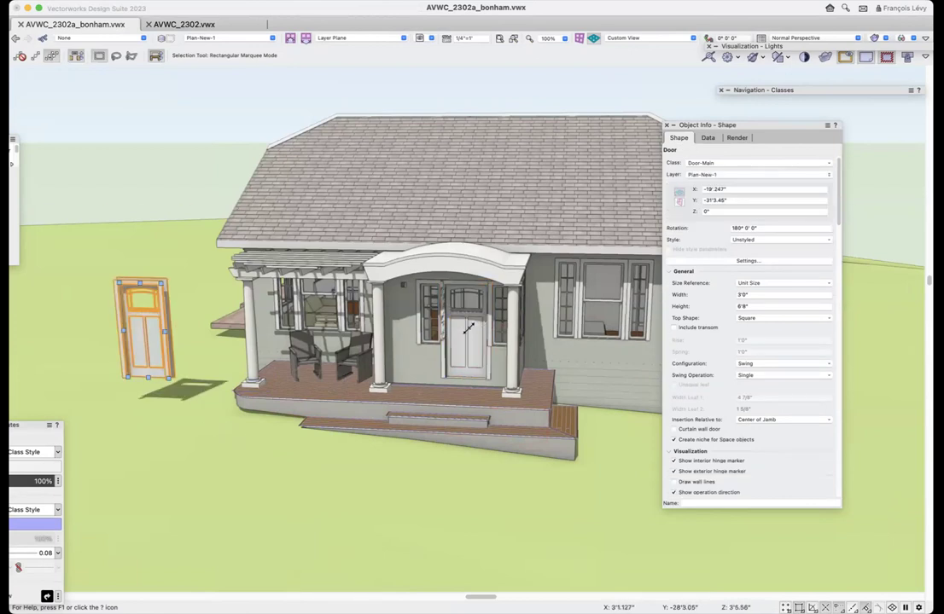
key(super+z)
key(super+shift+z)
key(super+4)
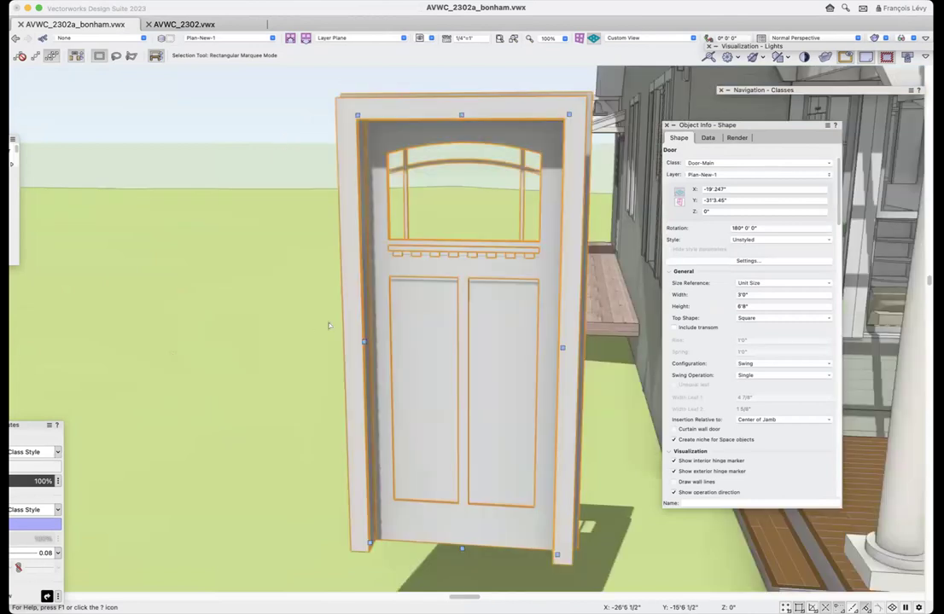
- Ungroup the duplicate door on the lawn into separate objects, accepting the breakup of the high-level object
key(shift+c)
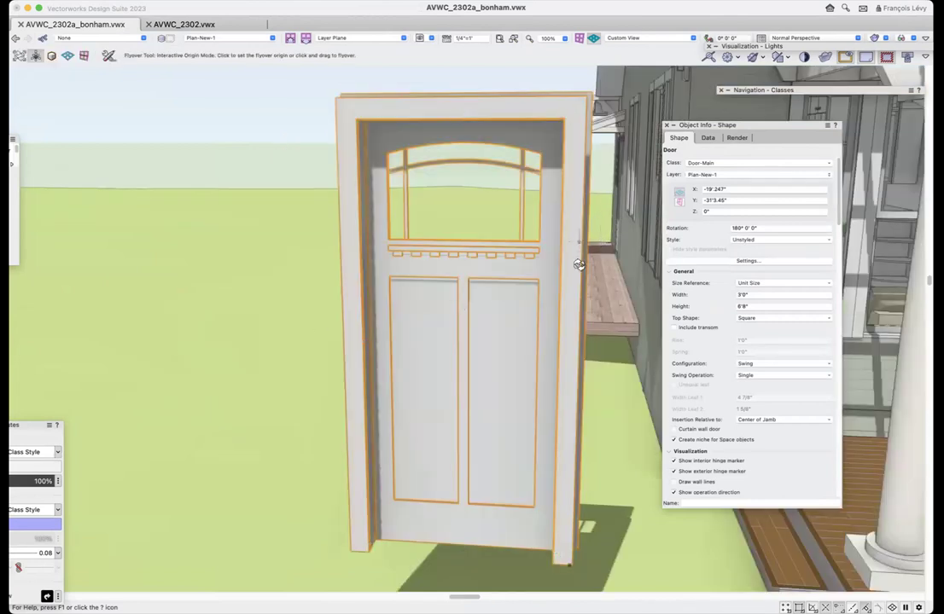
click(460, 363)
drag(460, 363, 480, 357)
key(x)
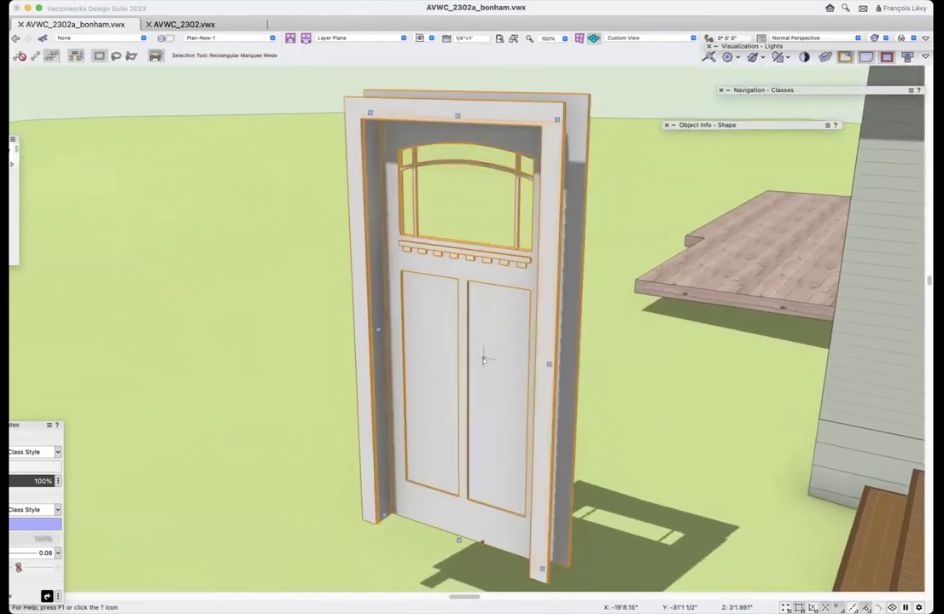
key(super+u)
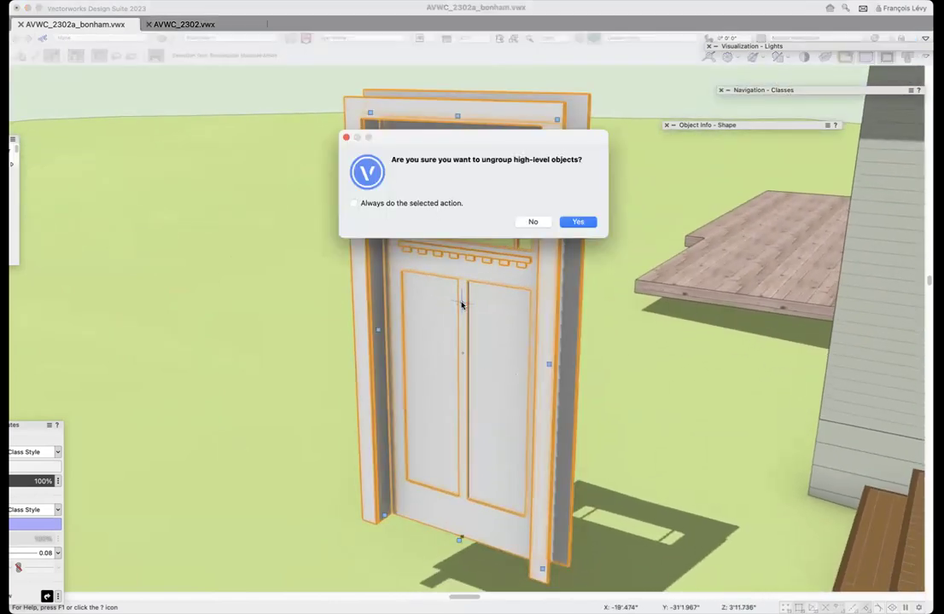
click(578, 222)
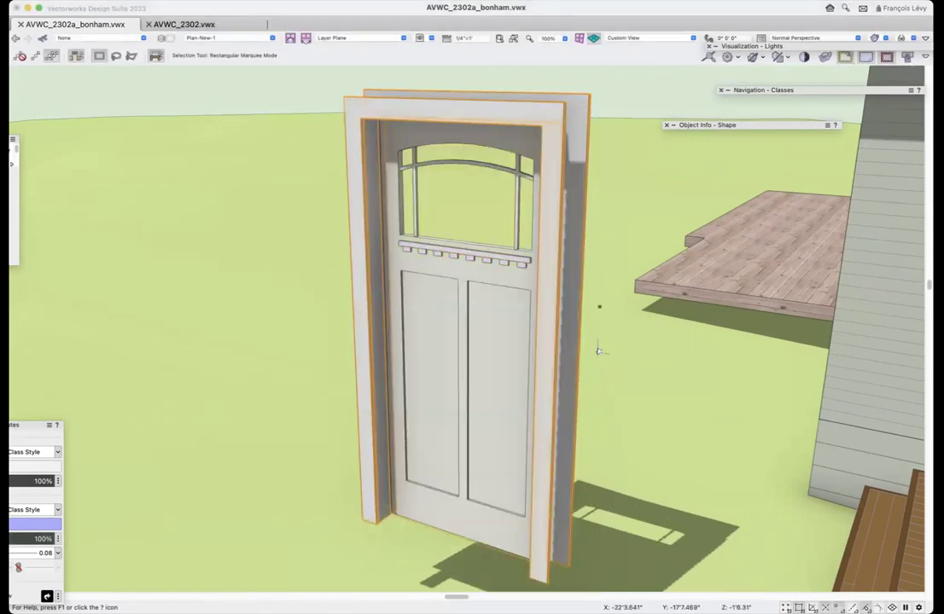
- Step through the ungrouped door's selected objects one by one to examine each object's type
mouse_move(760, 126)
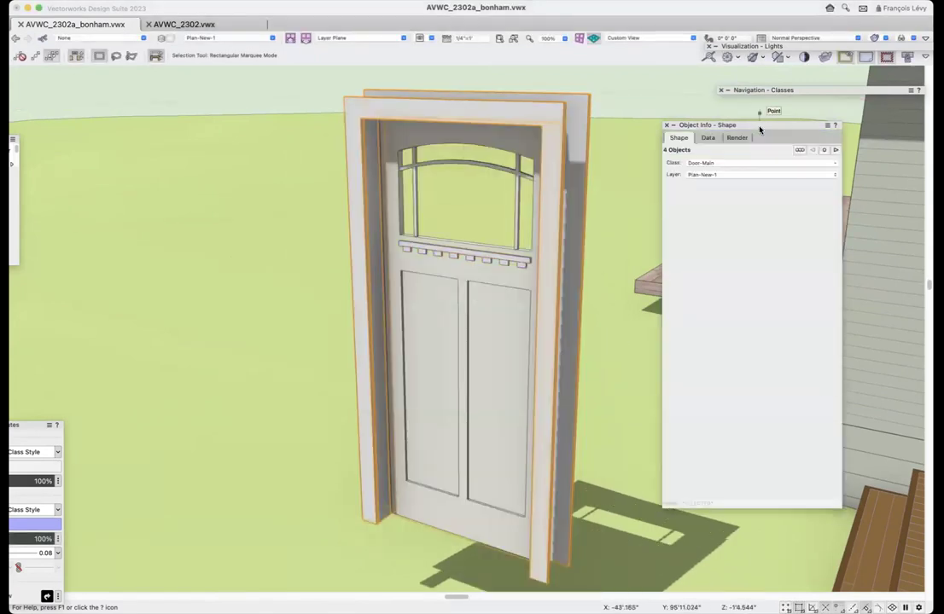
click(836, 150)
click(837, 151)
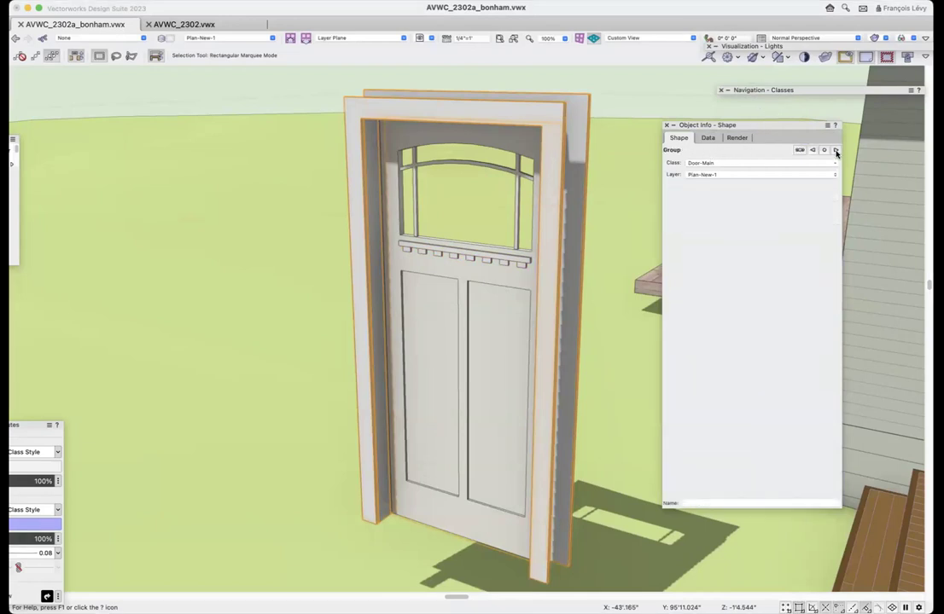
click(837, 151)
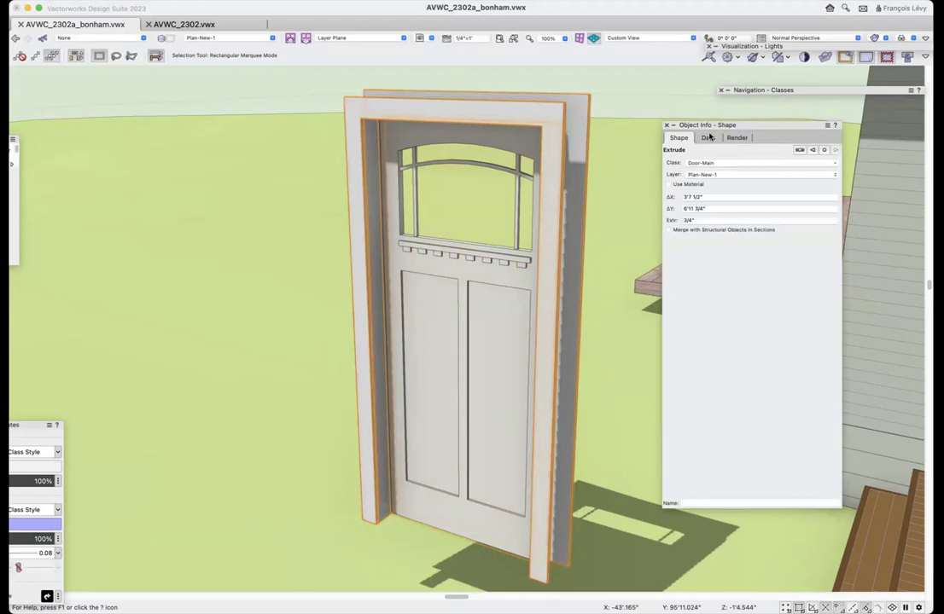
- Delete the frame and trim pieces surrounding the ungrouped door's leaf on the lawn
click(588, 111)
drag(565, 112, 563, 143)
key(Delete)
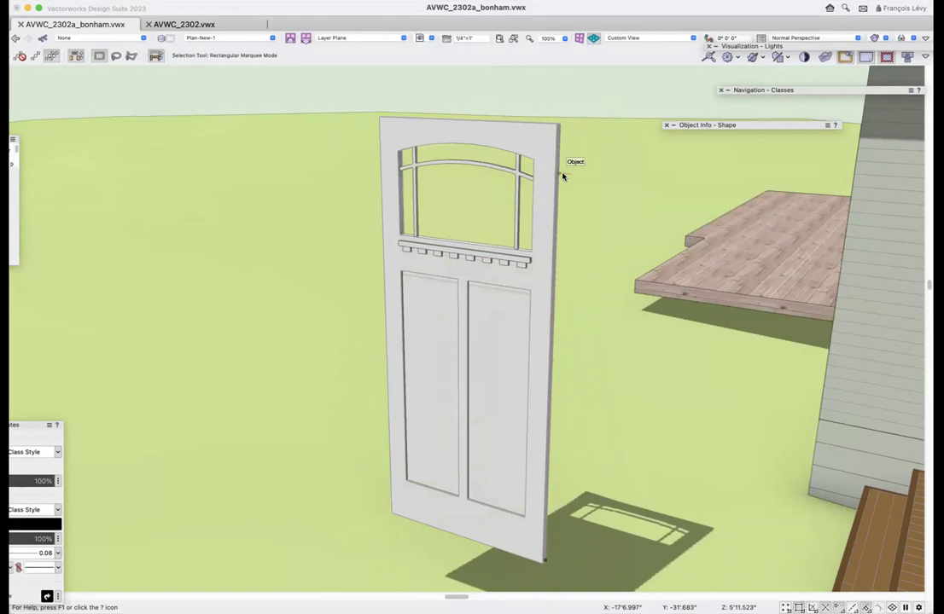
- Open the remaining door leaf group for editing and orbit the view to see its parts from above
click(544, 153)
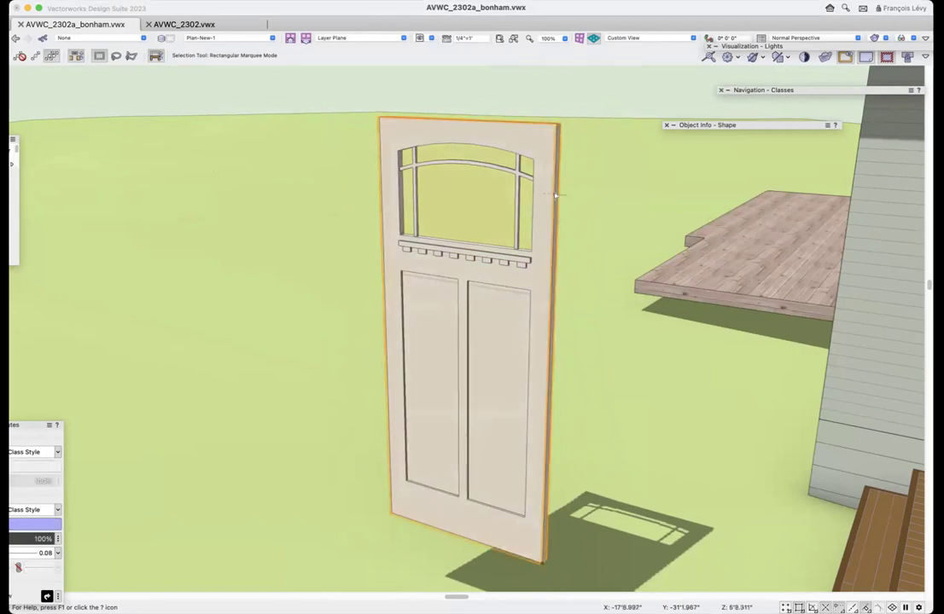
click(727, 126)
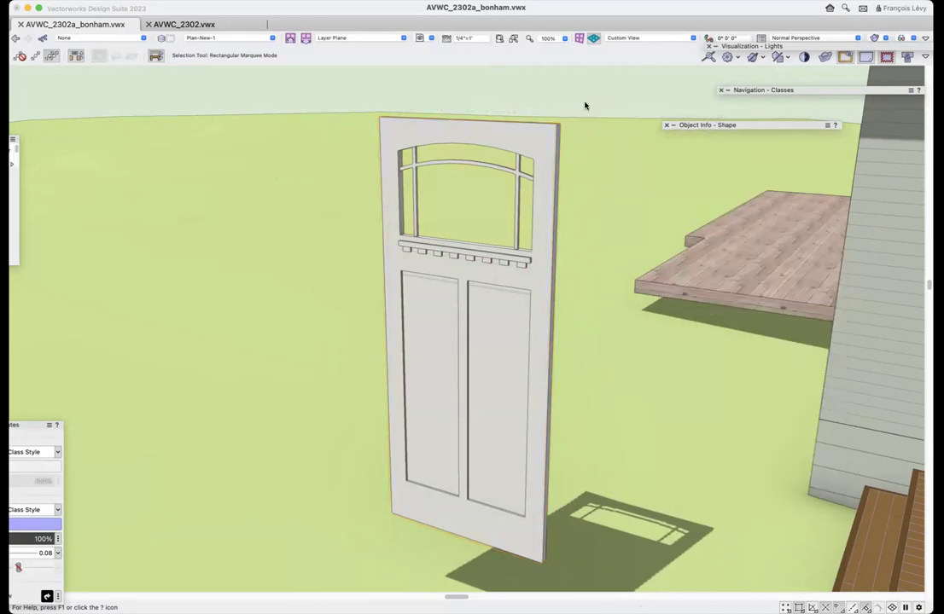
click(585, 105)
scroll(585, 104, left, 2)
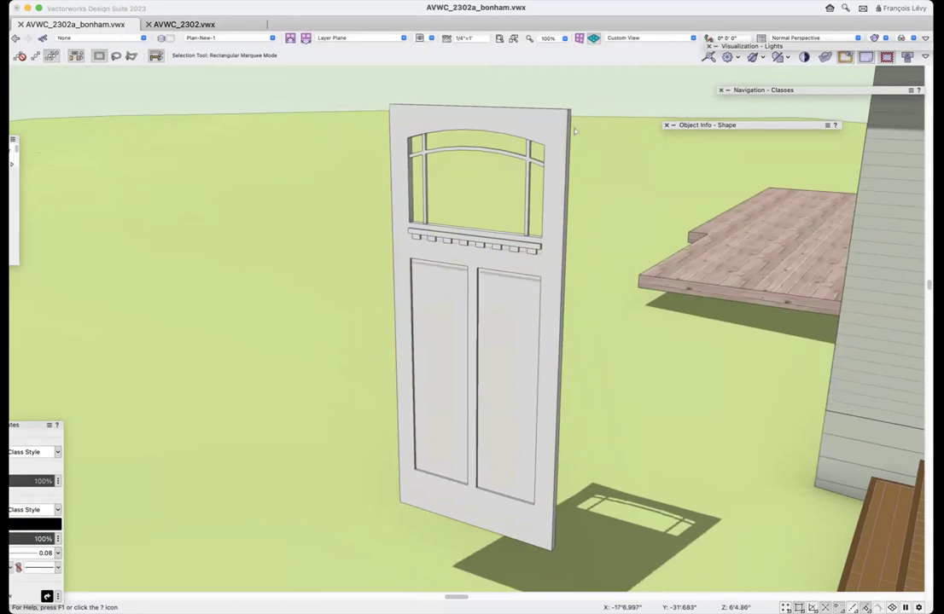
click(559, 128)
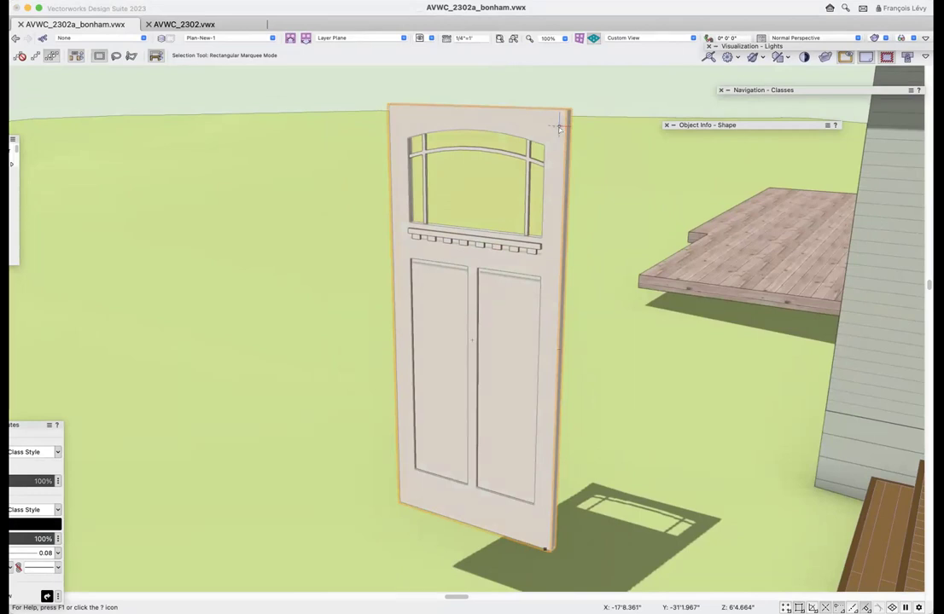
click(590, 104)
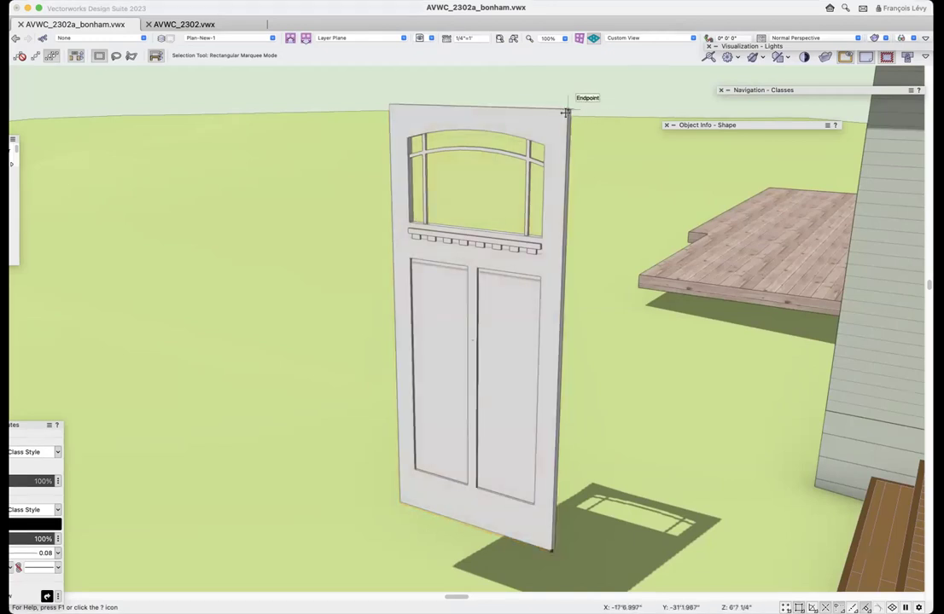
double_click(565, 112)
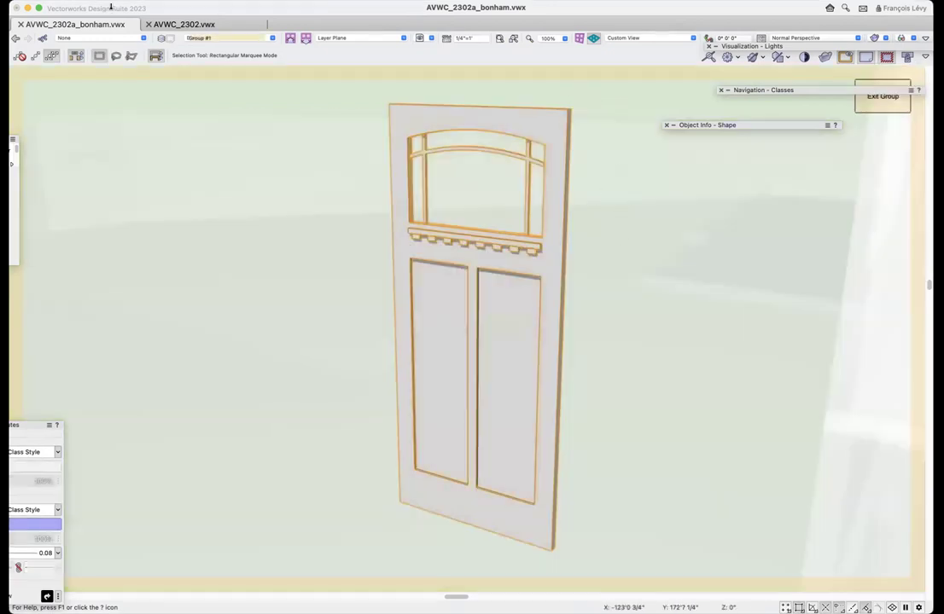
key(shift+c)
drag(561, 286, 533, 330)
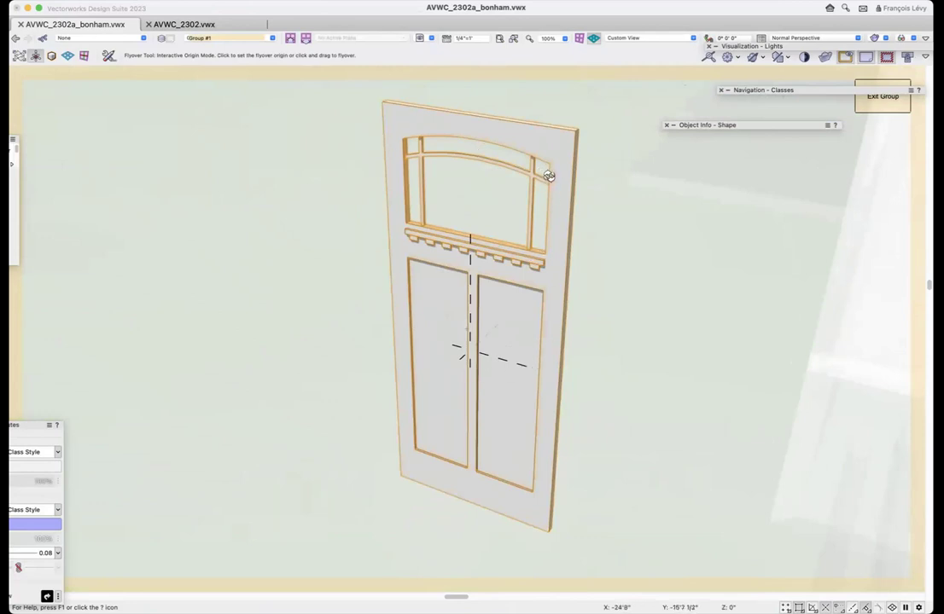
key(x)
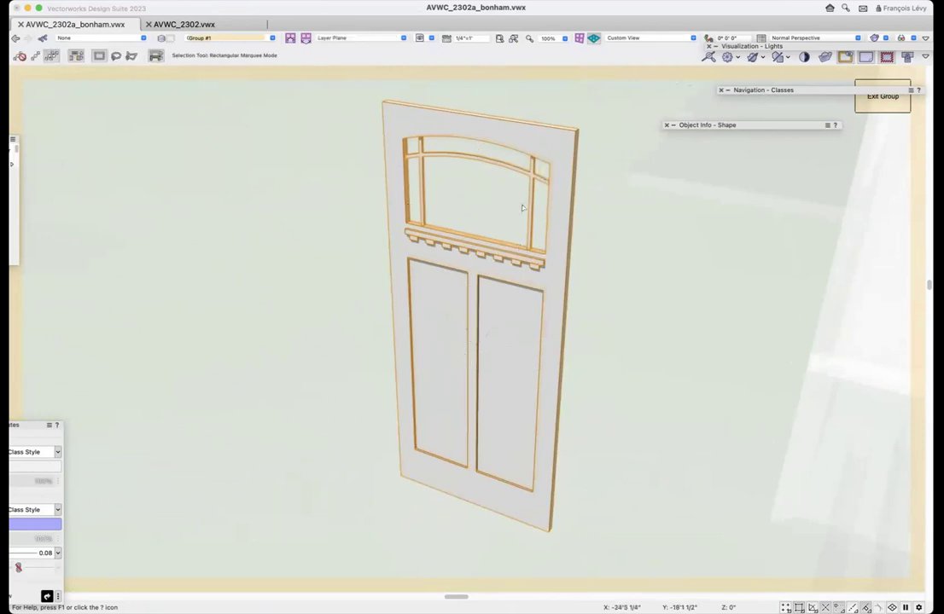
- Examine the object type of the selected parts inside the leaf group, then clear the selection
double_click(749, 125)
double_click(716, 126)
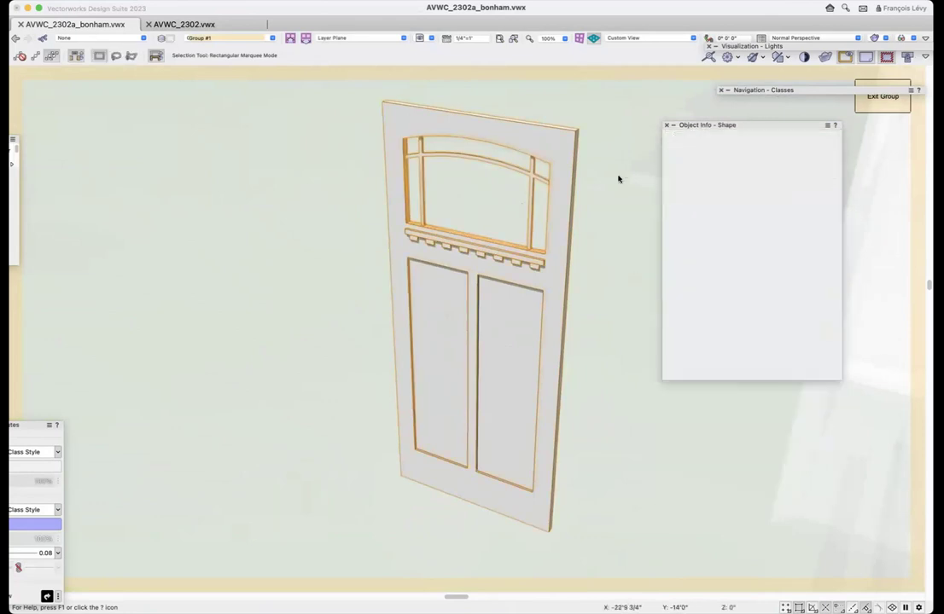
double_click(720, 125)
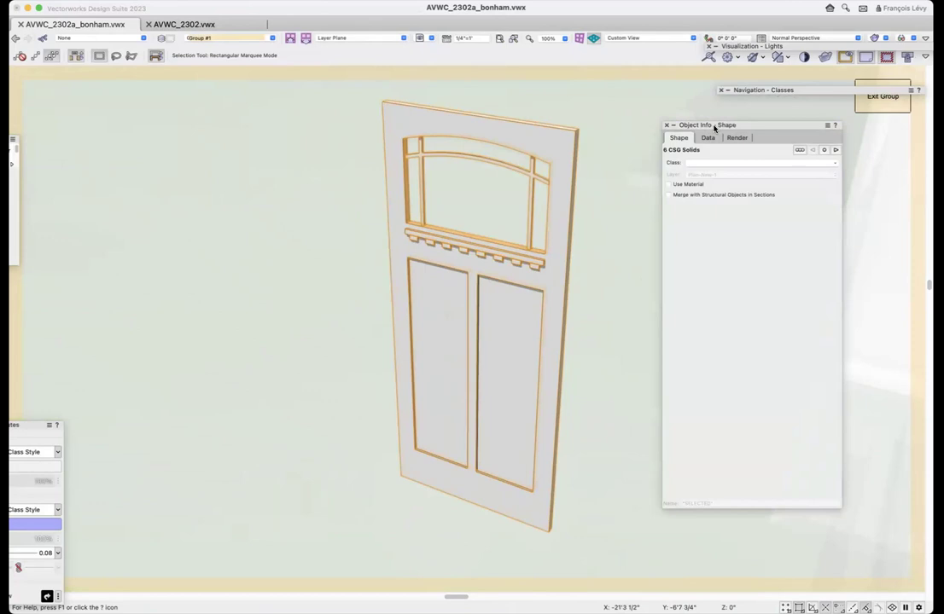
click(673, 126)
click(674, 126)
click(597, 115)
- Pull the leaf's main frame and its flat lower panel aside in turn to inspect them, undoing each move
drag(571, 139, 512, 171)
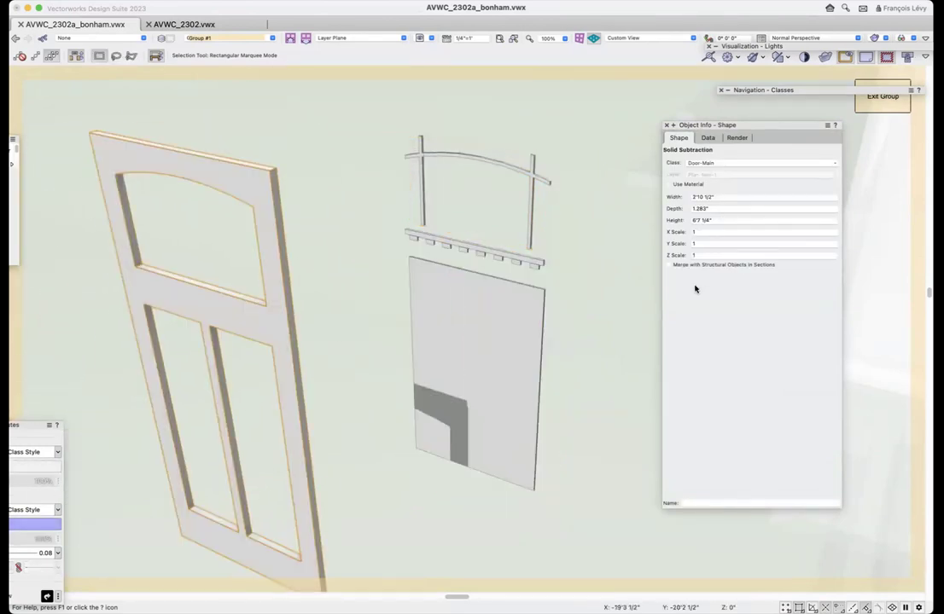
key(super+z)
drag(534, 303, 345, 249)
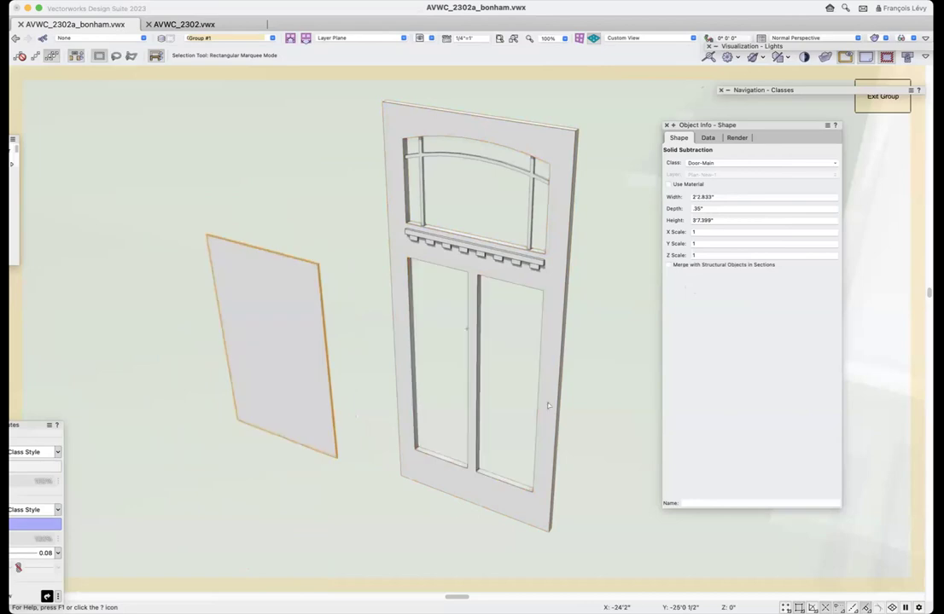
key(super+z)
- Pull the window's muntin bars and the glass pane aside in turn to inspect them, undoing each move
click(530, 215)
drag(529, 213, 375, 213)
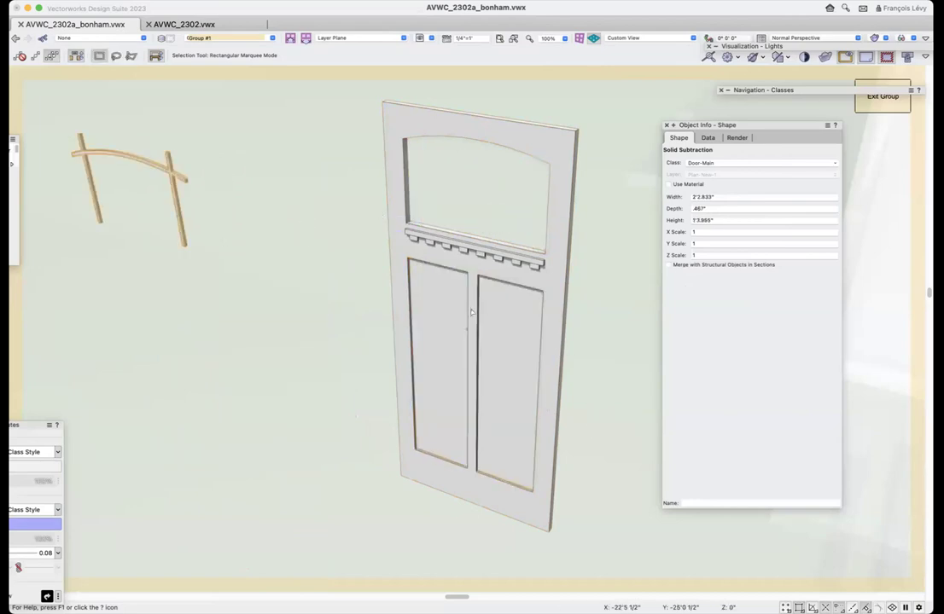
key(super+z)
drag(505, 216, 414, 353)
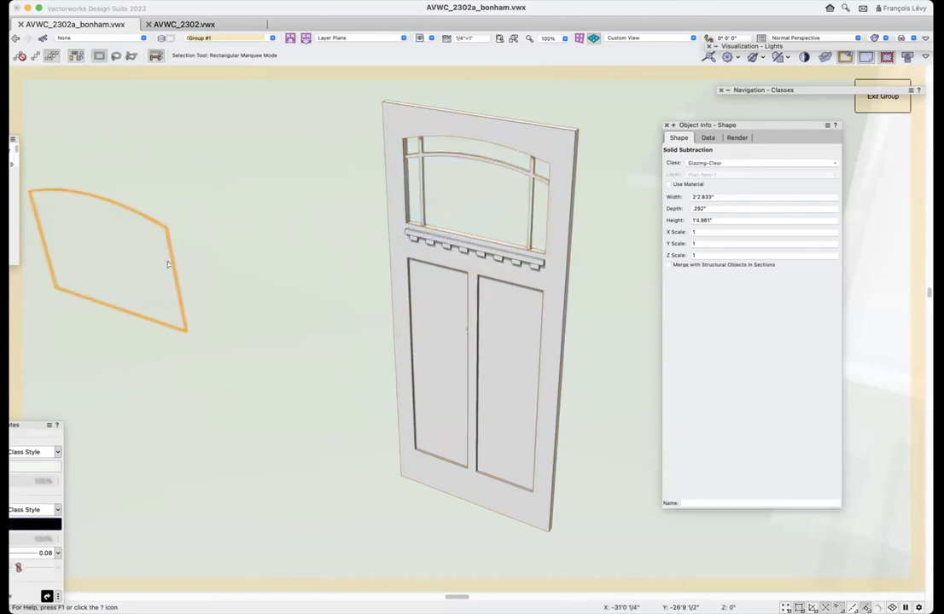
drag(163, 264, 364, 274)
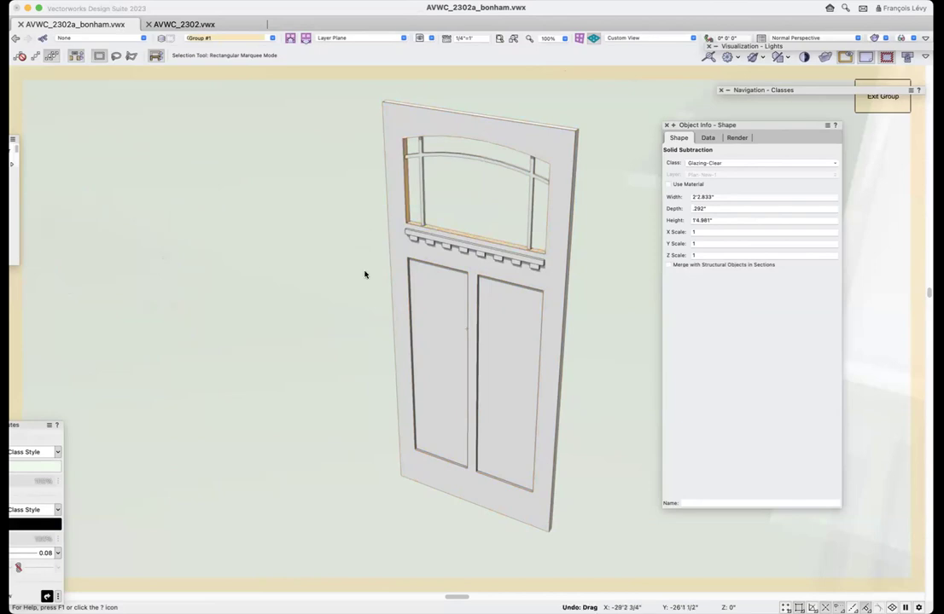
- Convert all the solids in the leaf group to generic solids, accepting that they can no longer be edited
click(476, 271)
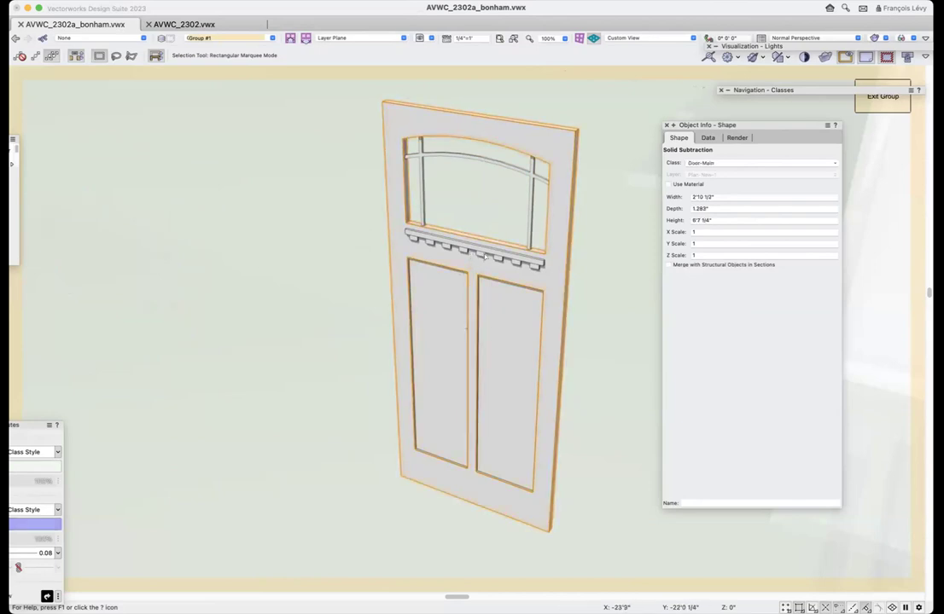
click(573, 268)
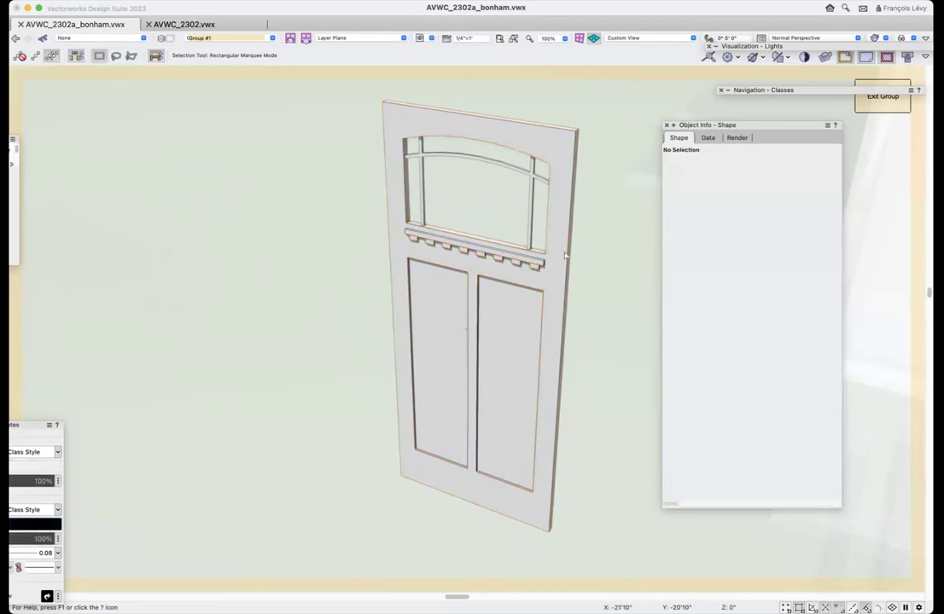
click(580, 214)
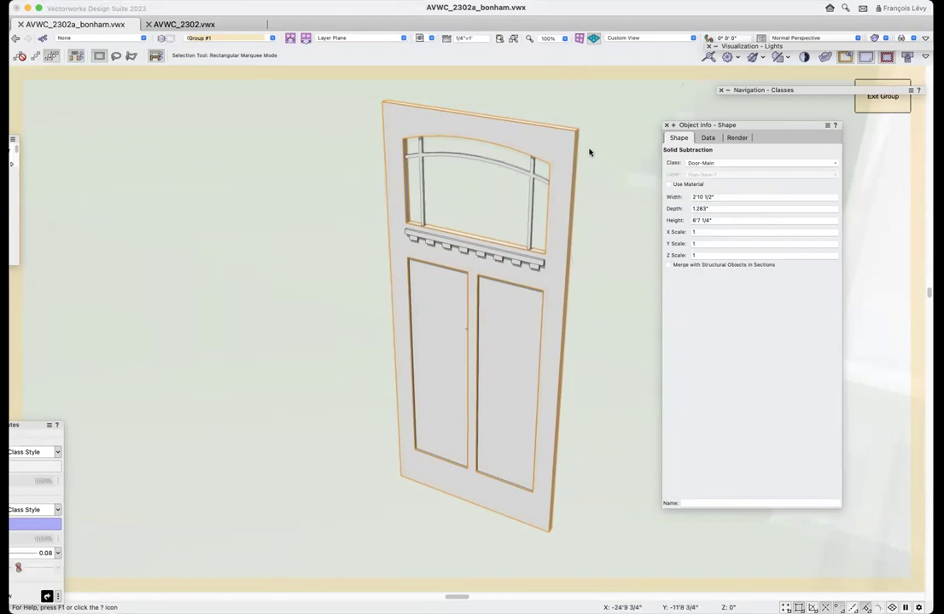
key(super+a)
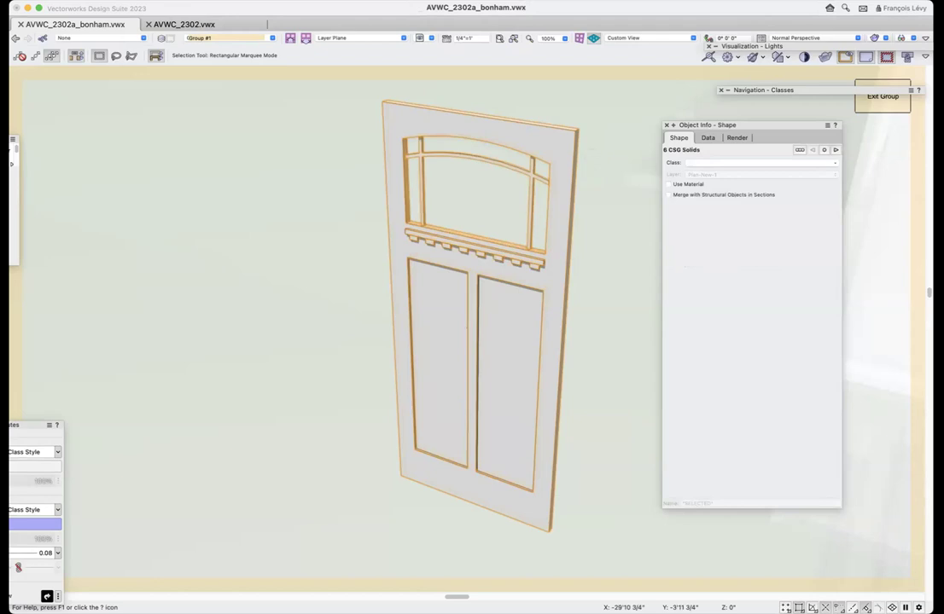
click(147, 0)
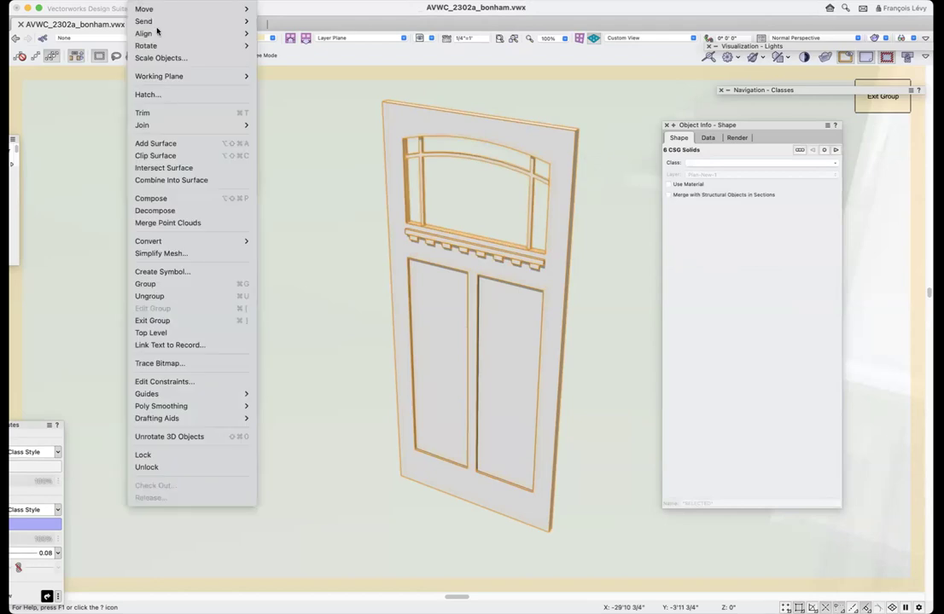
mouse_move(171, 245)
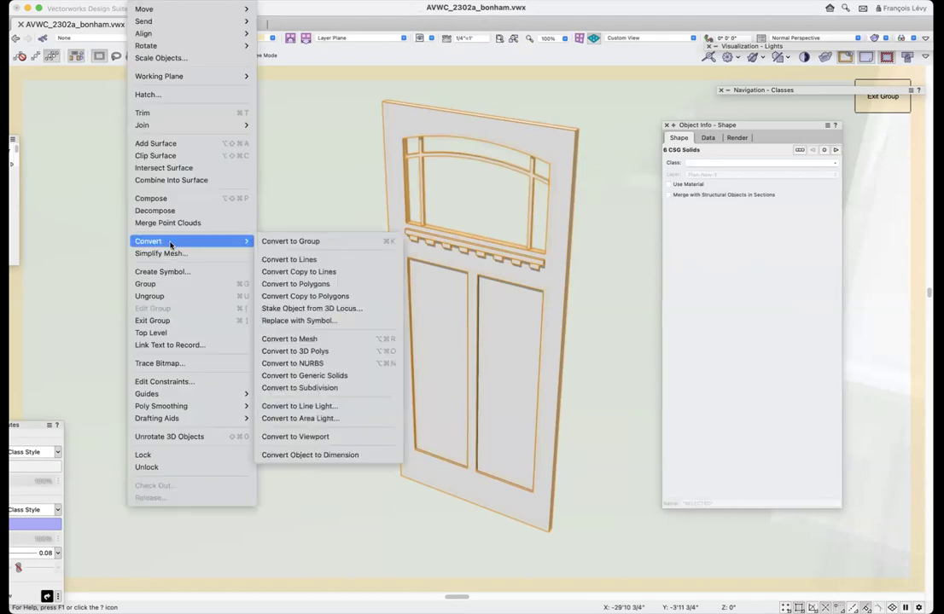
click(299, 375)
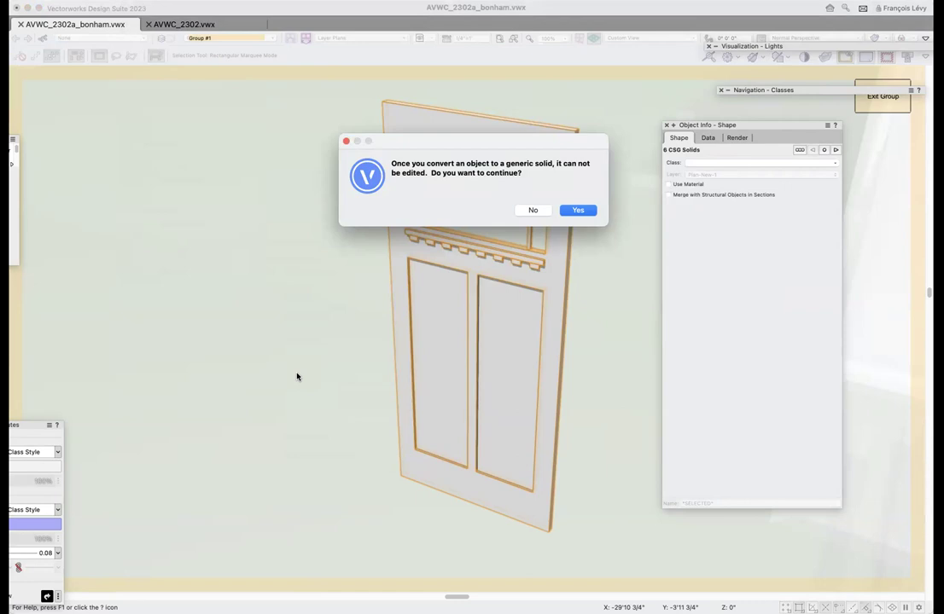
click(579, 210)
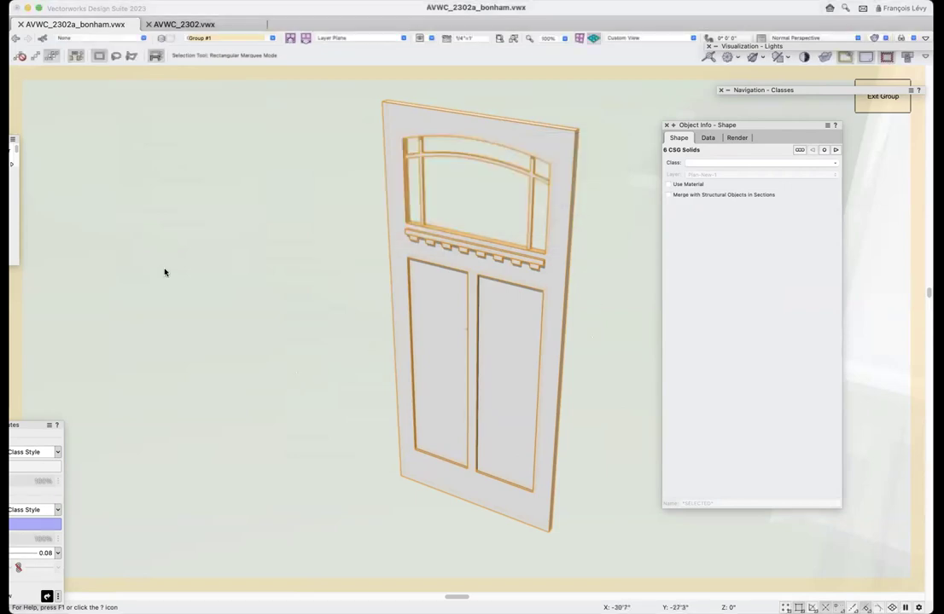
- Try to taper a side face of the leaf's lower panel opening with Taper Face, and undo the attempt
drag(13, 140, 167, 149)
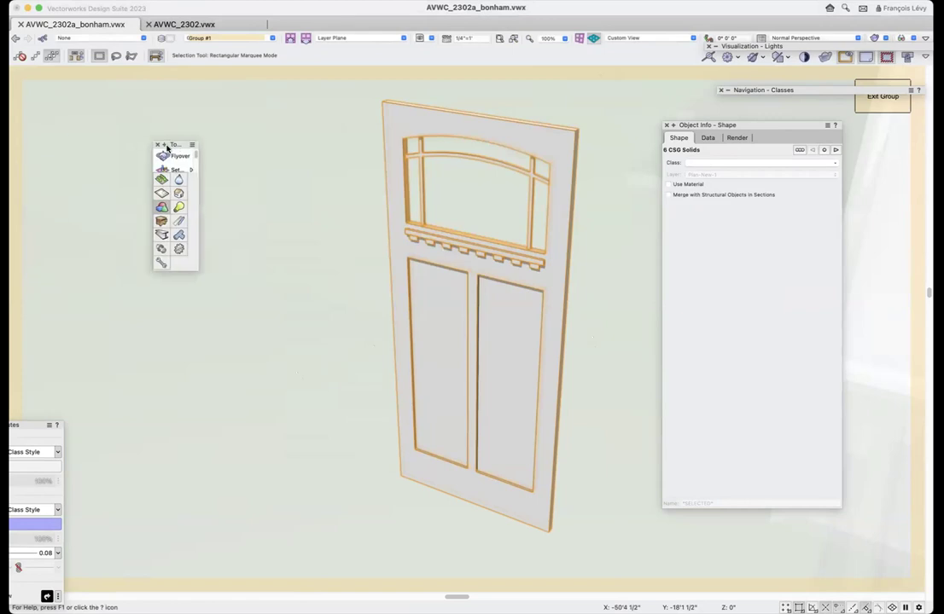
click(162, 206)
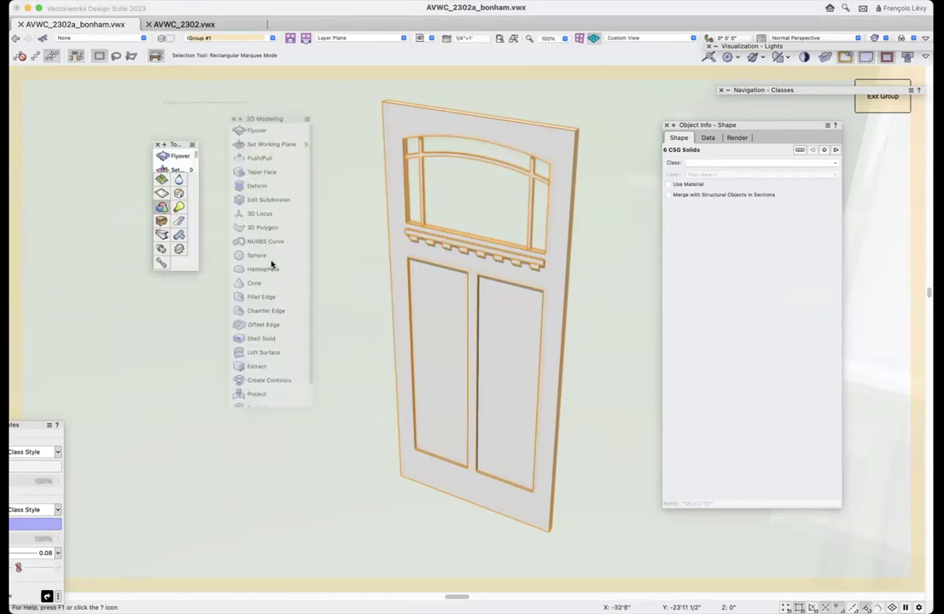
click(268, 175)
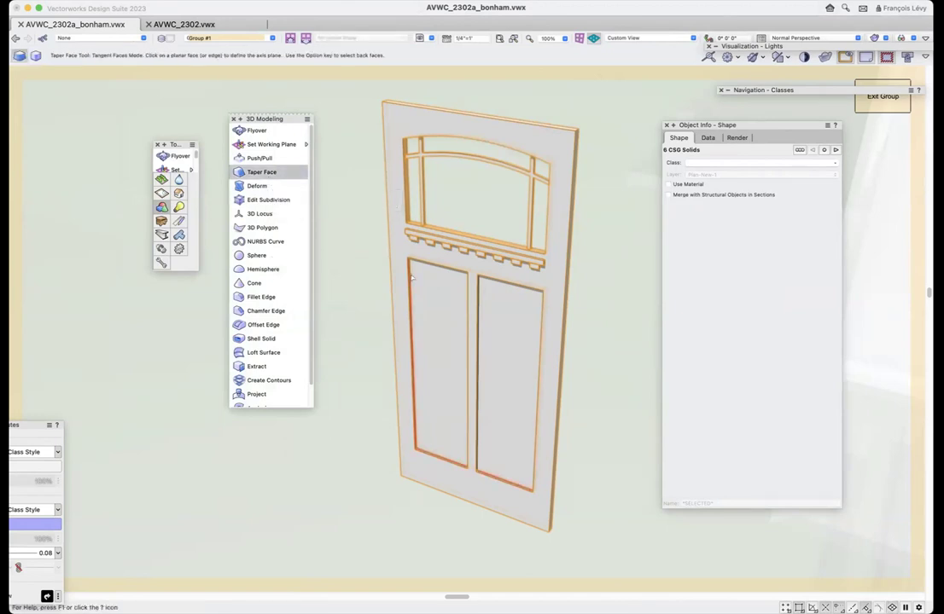
scroll(411, 275, up, 3)
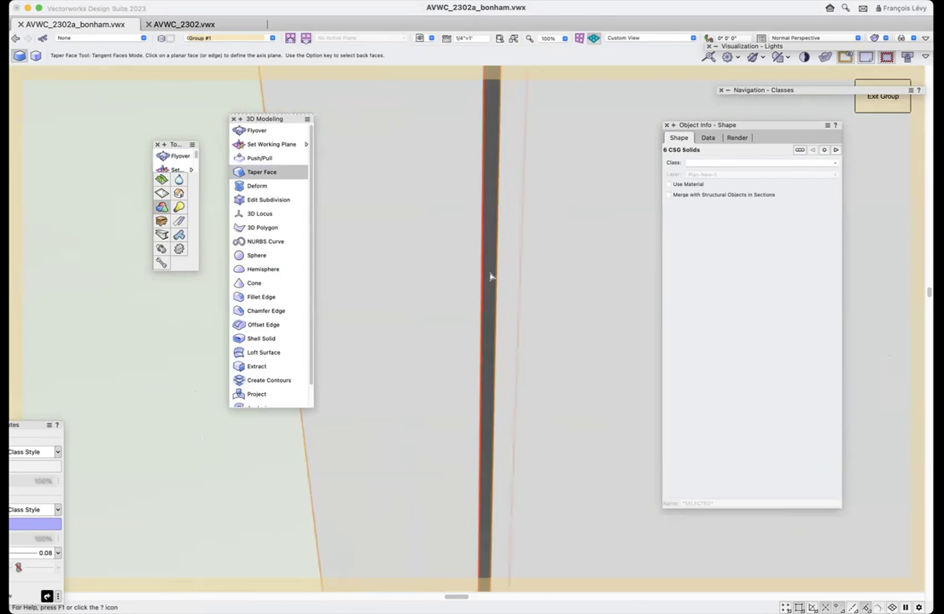
click(489, 278)
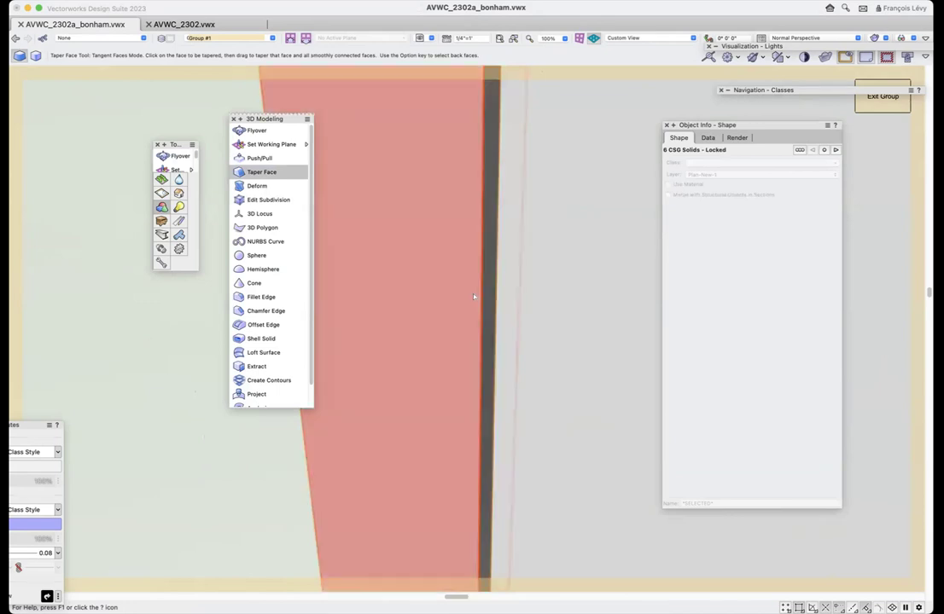
click(464, 299)
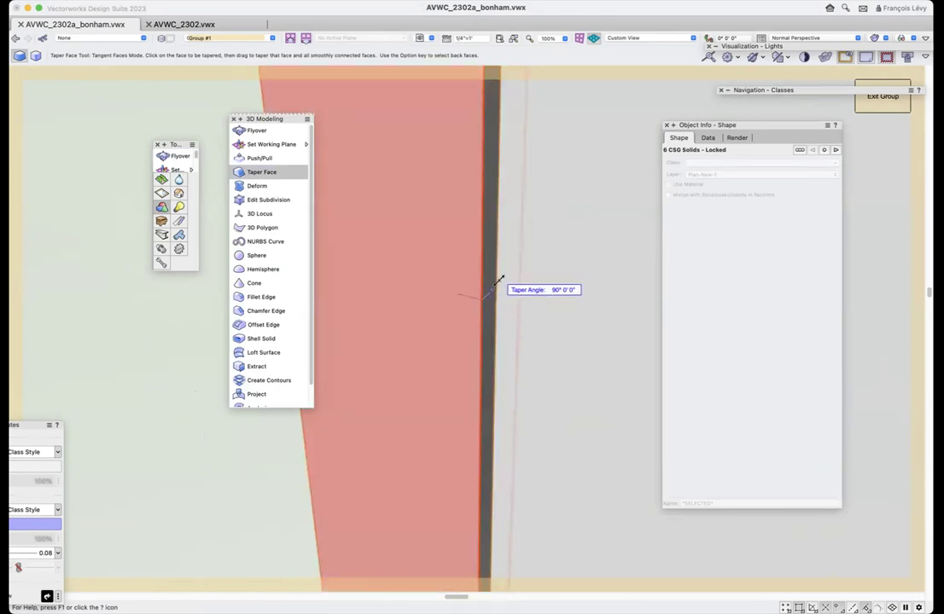
click(500, 286)
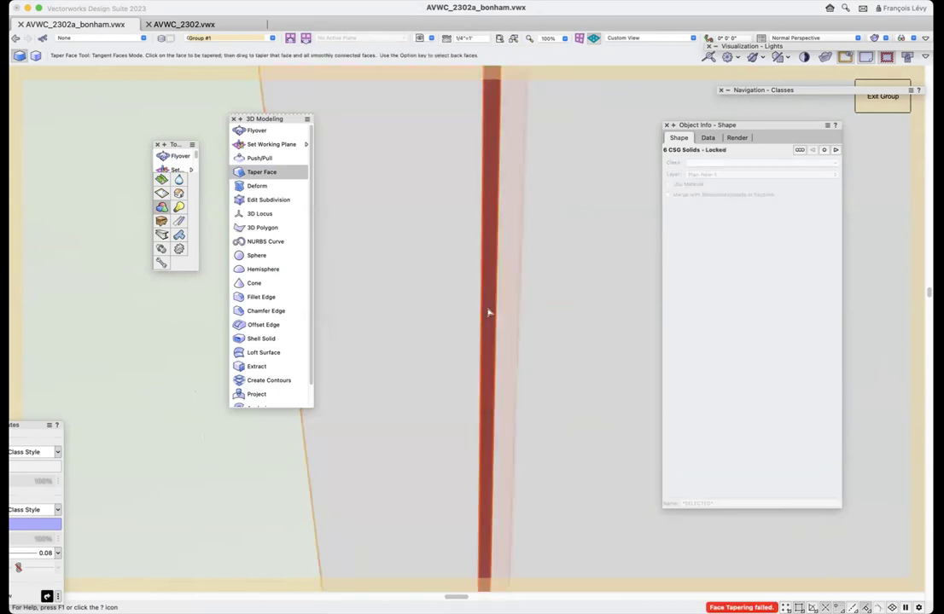
key(super+z)
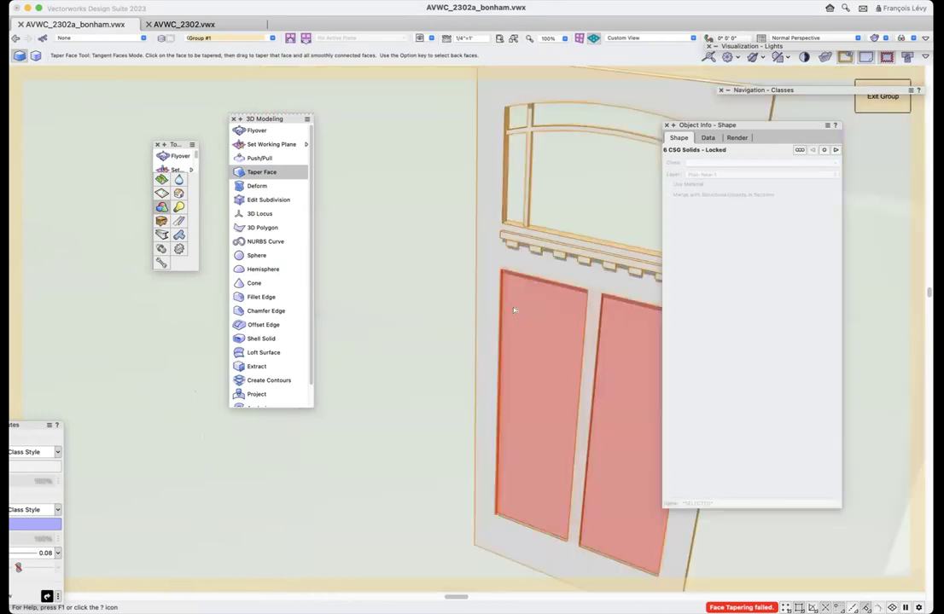
key(super+z)
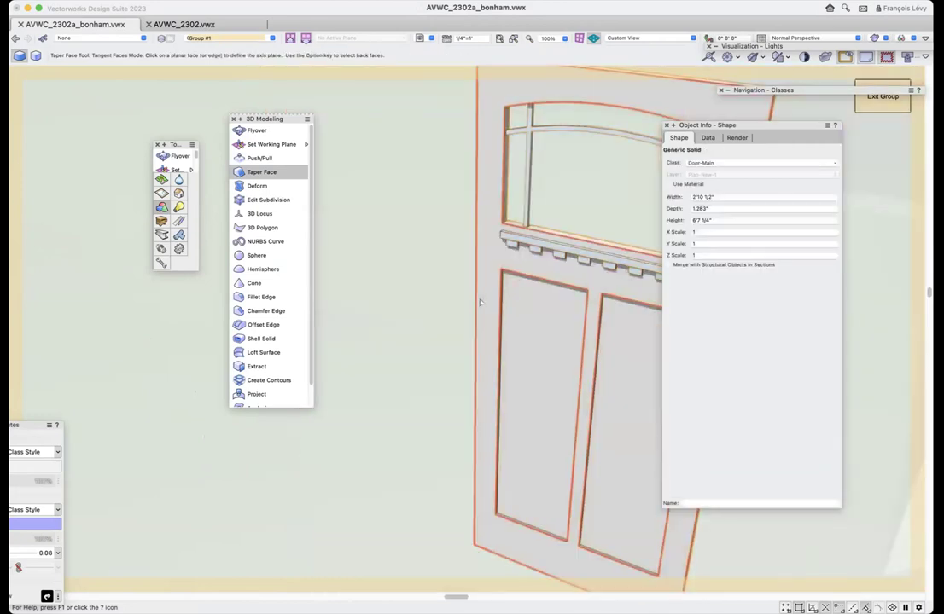
- Try Taper Face again on the long outer side face of the leaf's left lower panel opening, and undo the taper
scroll(480, 302, right, 5)
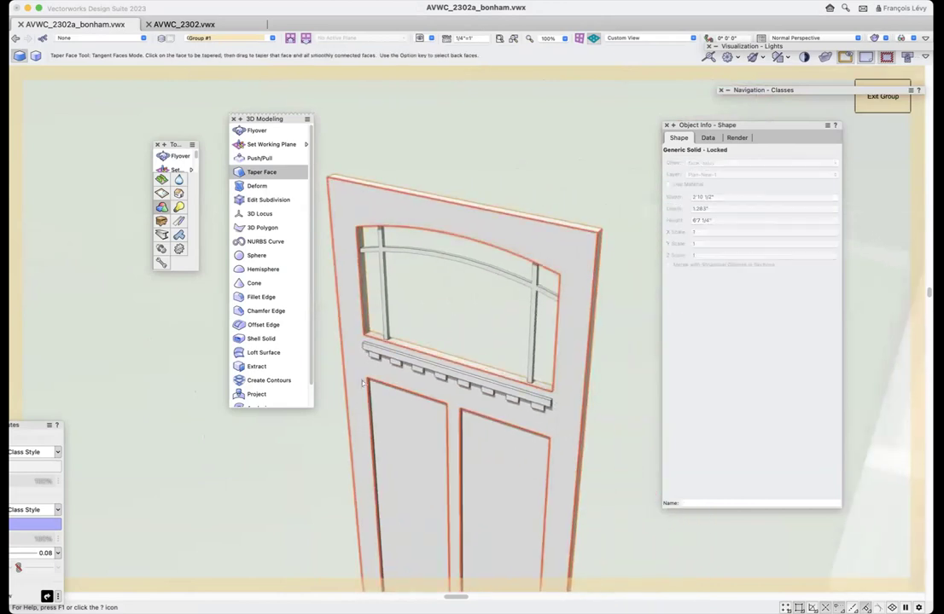
click(369, 407)
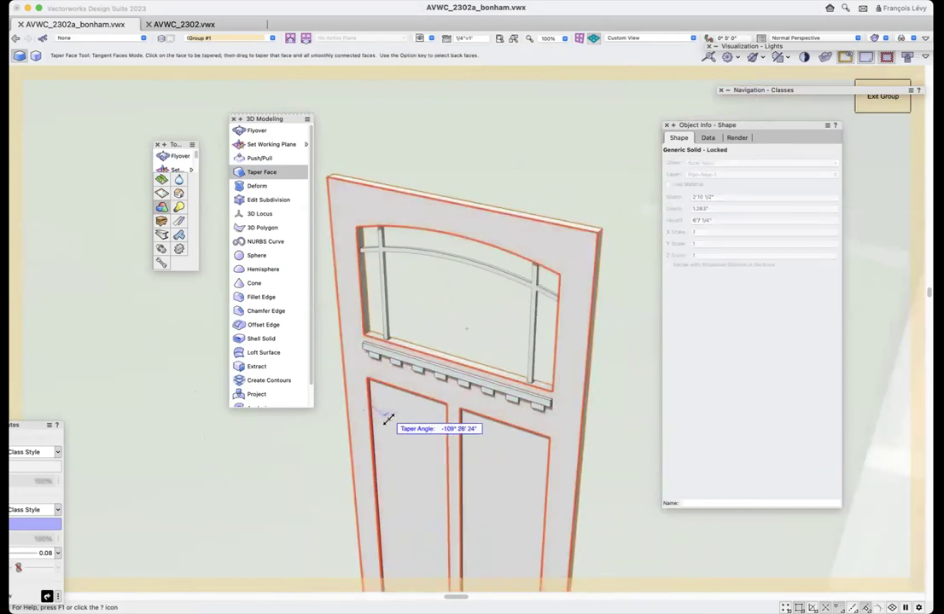
click(409, 466)
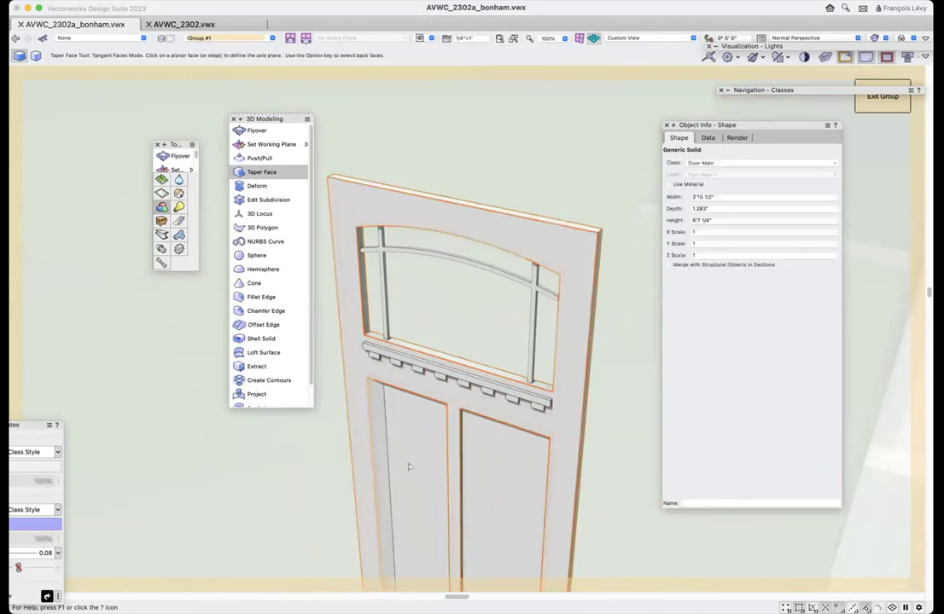
scroll(404, 451, left, 5)
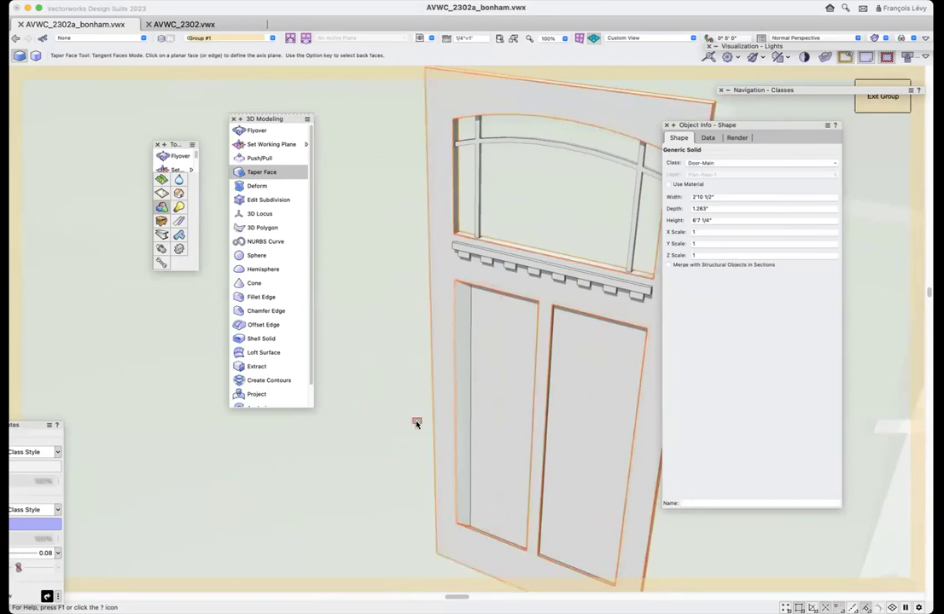
key(super+z)
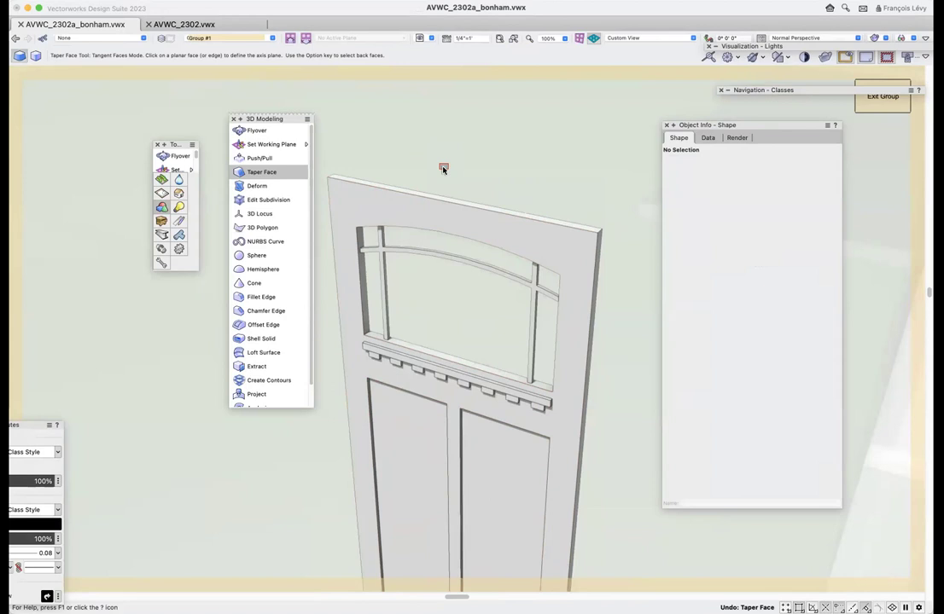
- Recall the saved view "1a door leaf caveat" and look closely at the Custom Leaf note on the floor
drag(287, 122, 111, 103)
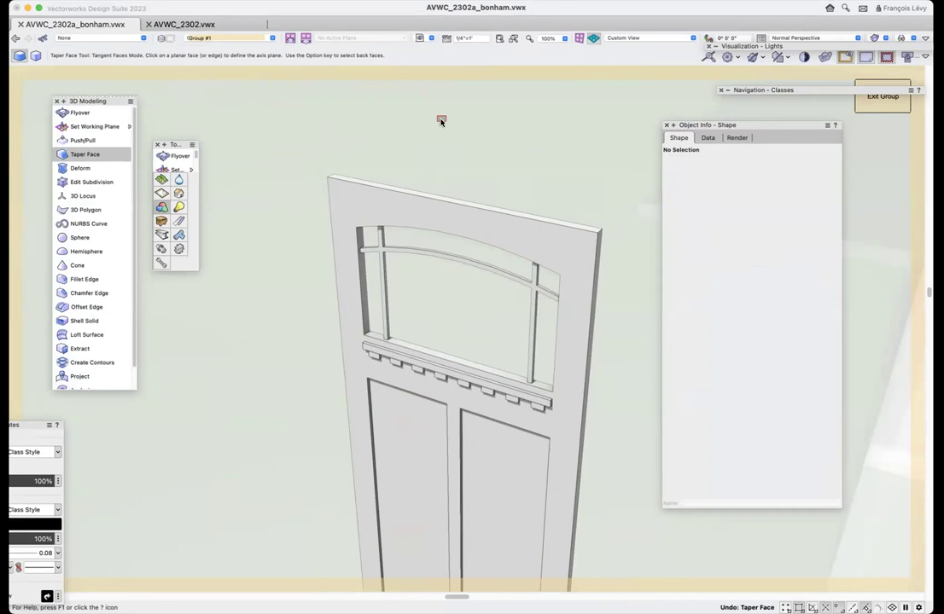
scroll(441, 121, down, 10)
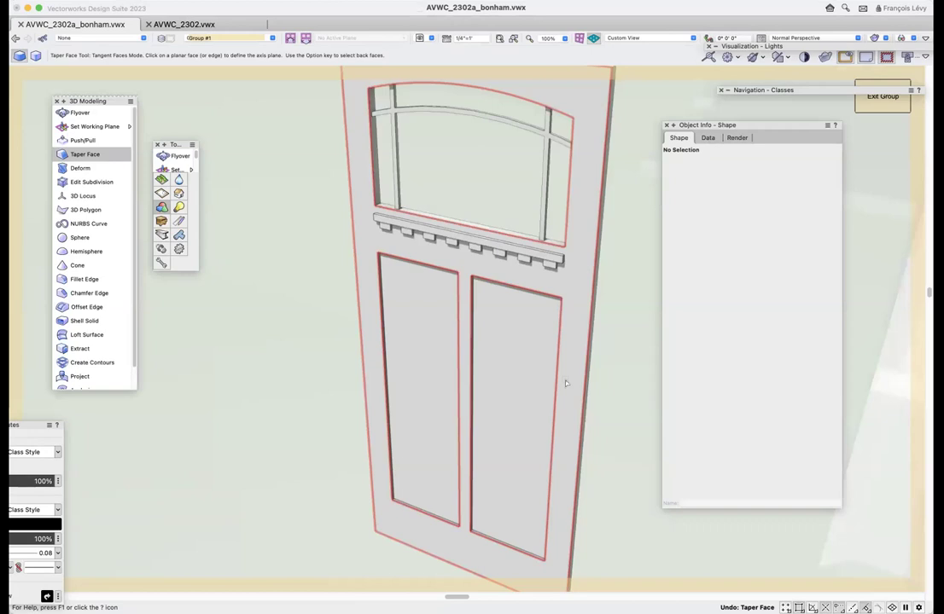
click(432, 39)
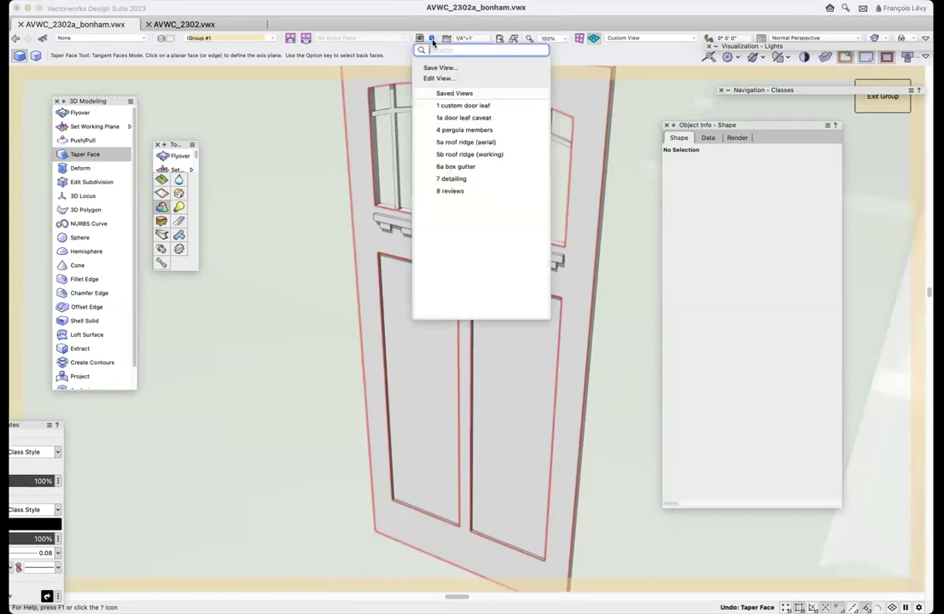
click(478, 119)
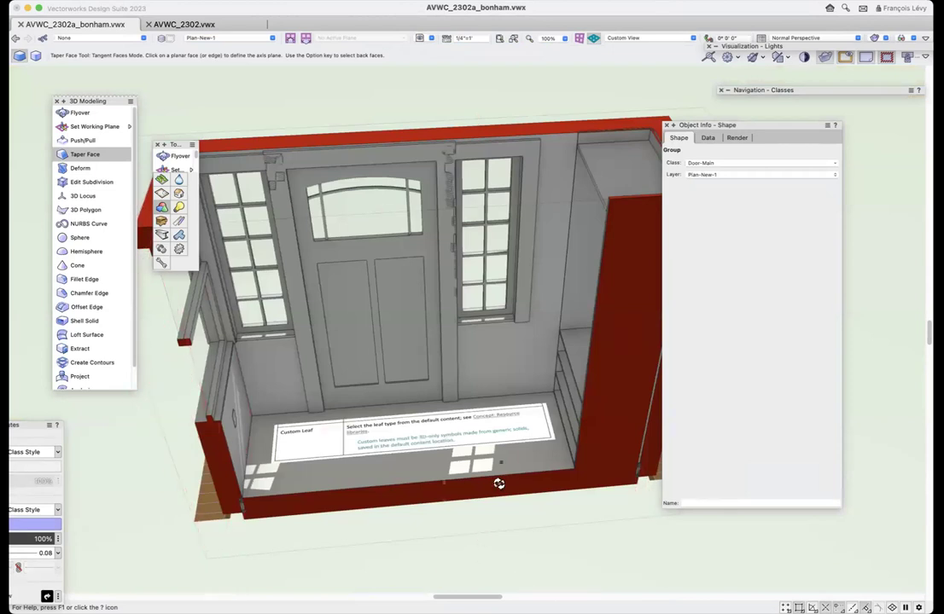
key(shift+c)
drag(372, 463, 384, 449)
scroll(384, 449, up, 2)
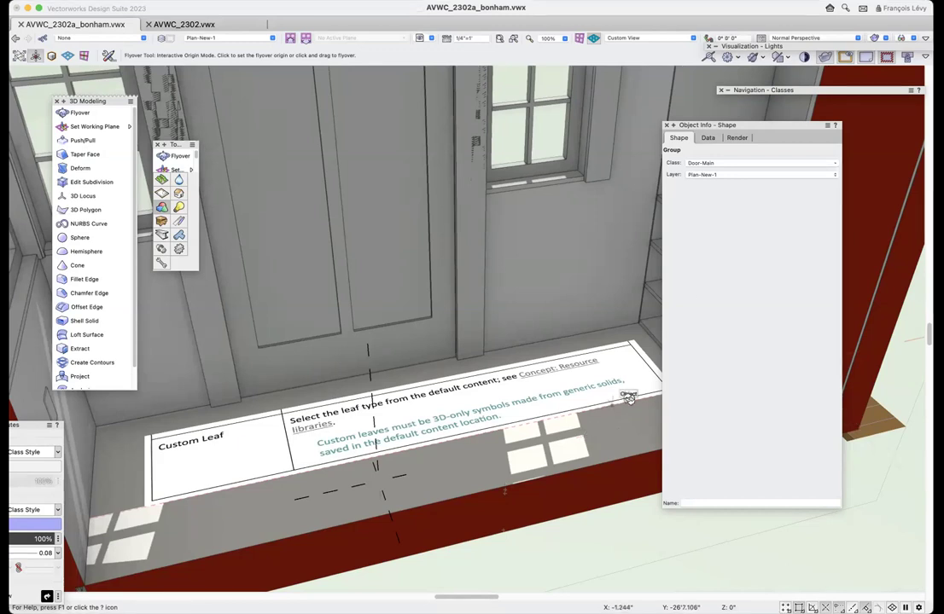
drag(599, 238, 597, 232)
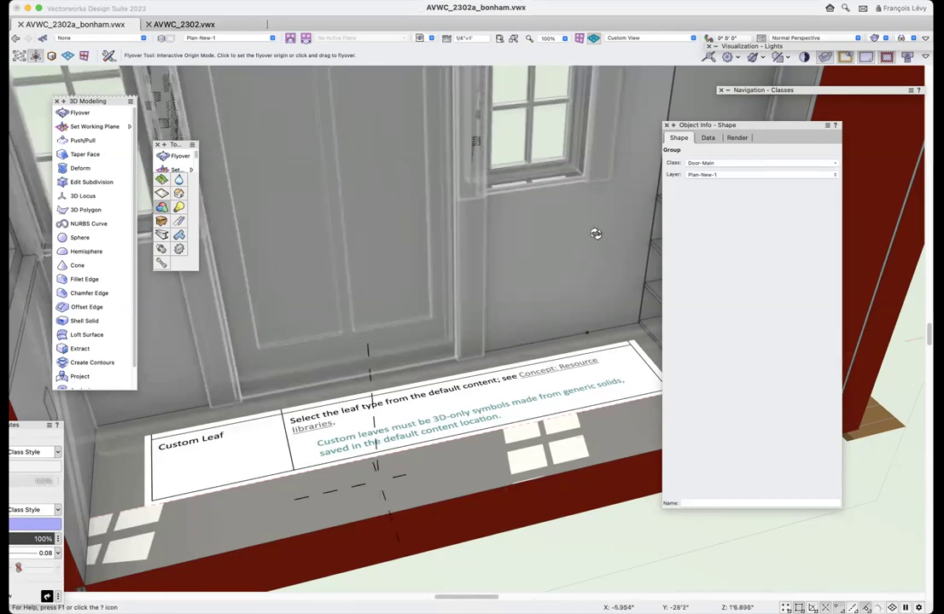
- Open the Vectorworks preferences for user folders and reveal the user data and preferences folder in Finder
key(super+comma)
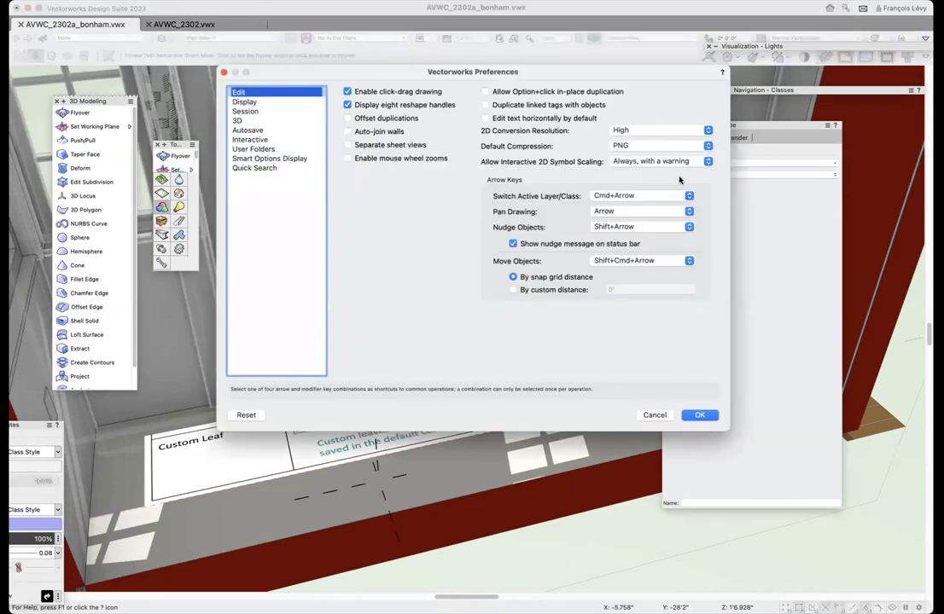
click(272, 150)
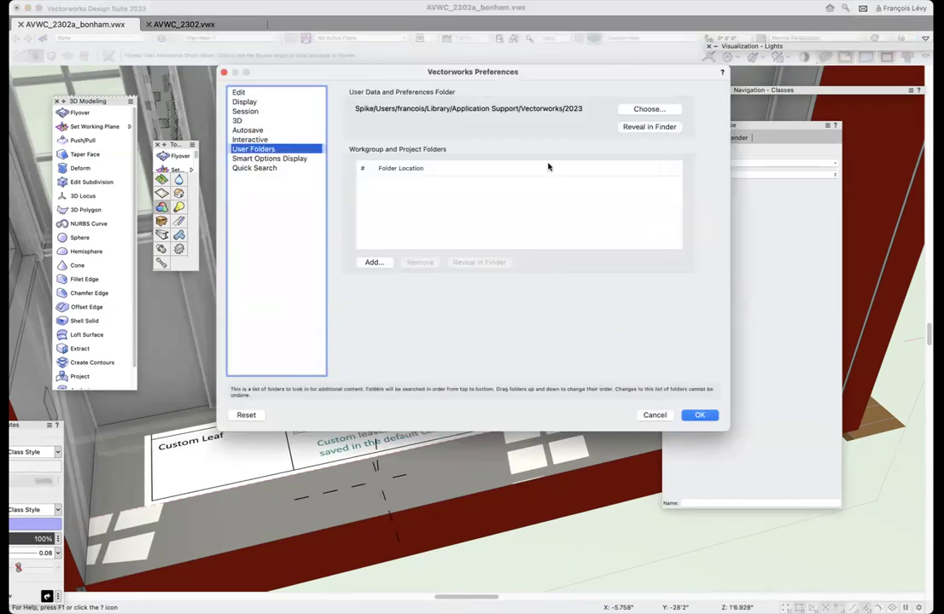
click(649, 128)
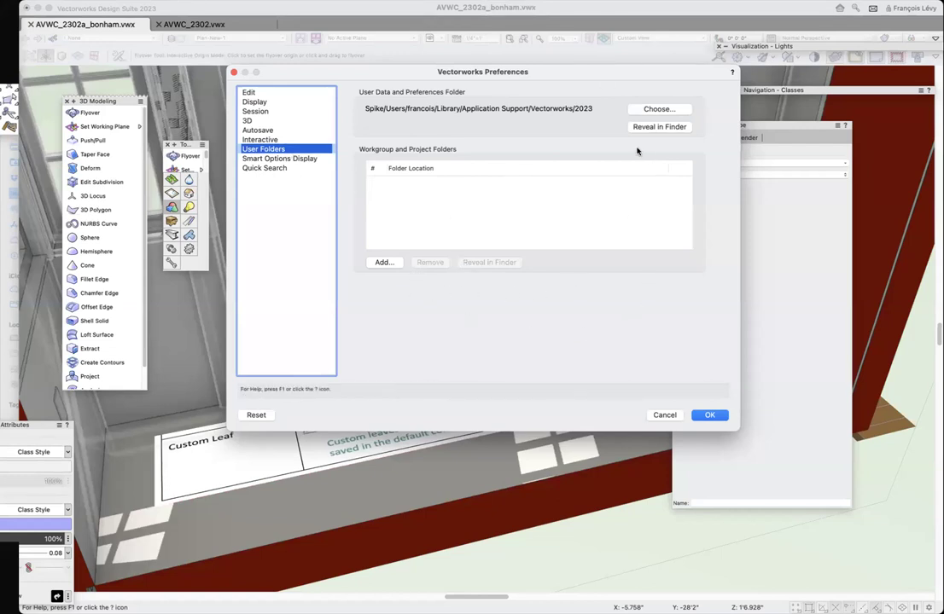
click(659, 127)
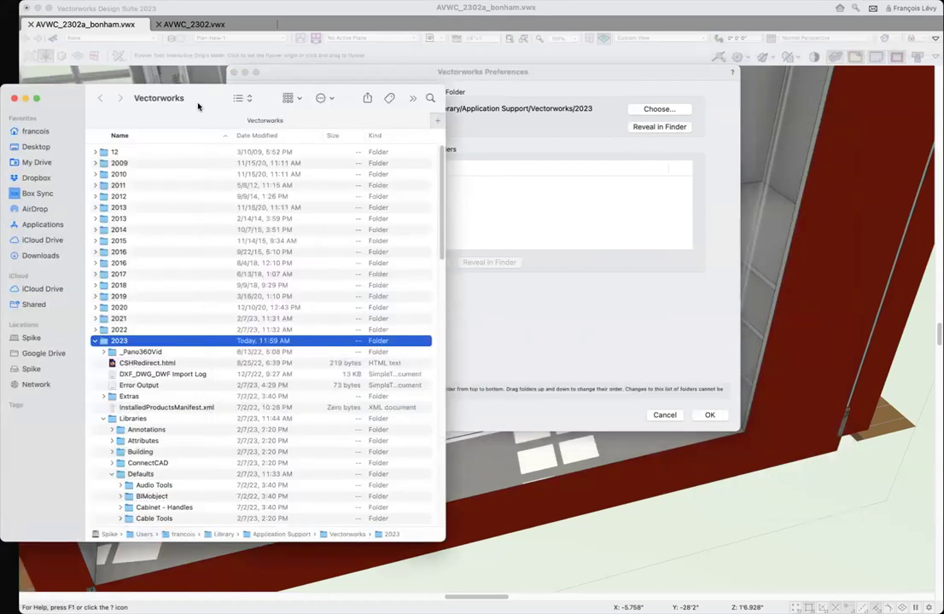
drag(234, 86, 317, 73)
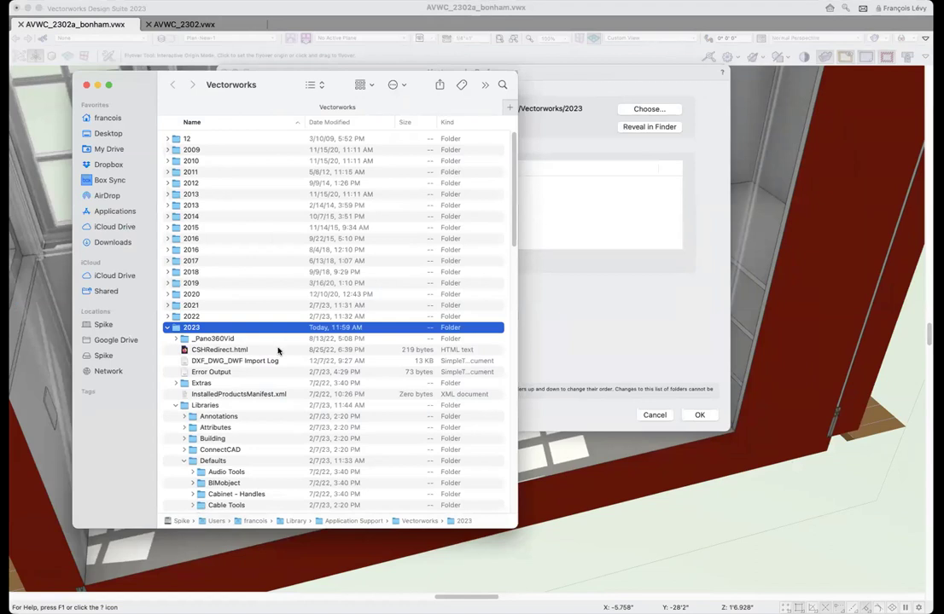
- Browse the 2023 user folder through Libraries and Defaults and expand only the Door - Custom Leaves folder among the door folders
scroll(184, 347, down, 5)
scroll(185, 346, down, 5)
scroll(183, 338, up, 5)
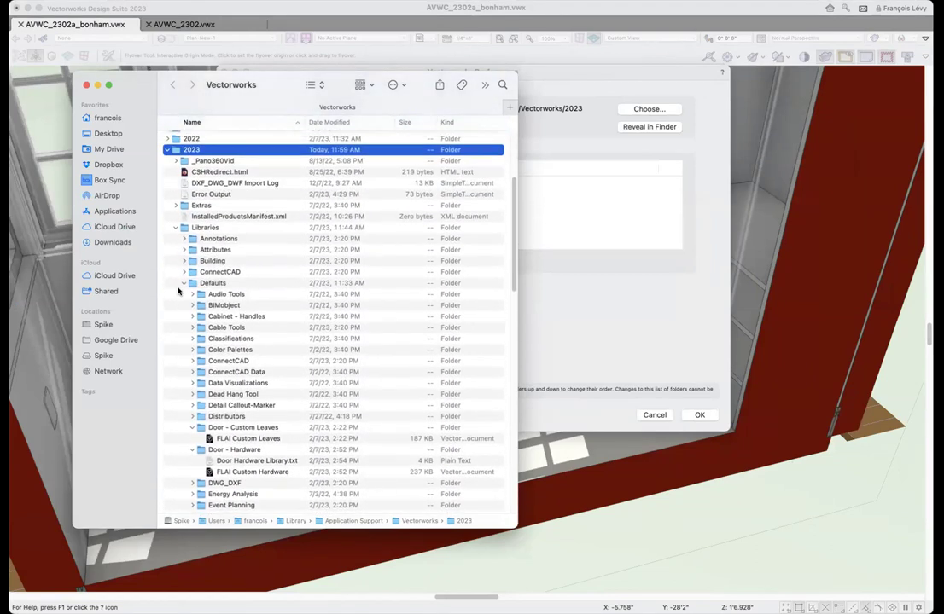
click(167, 150)
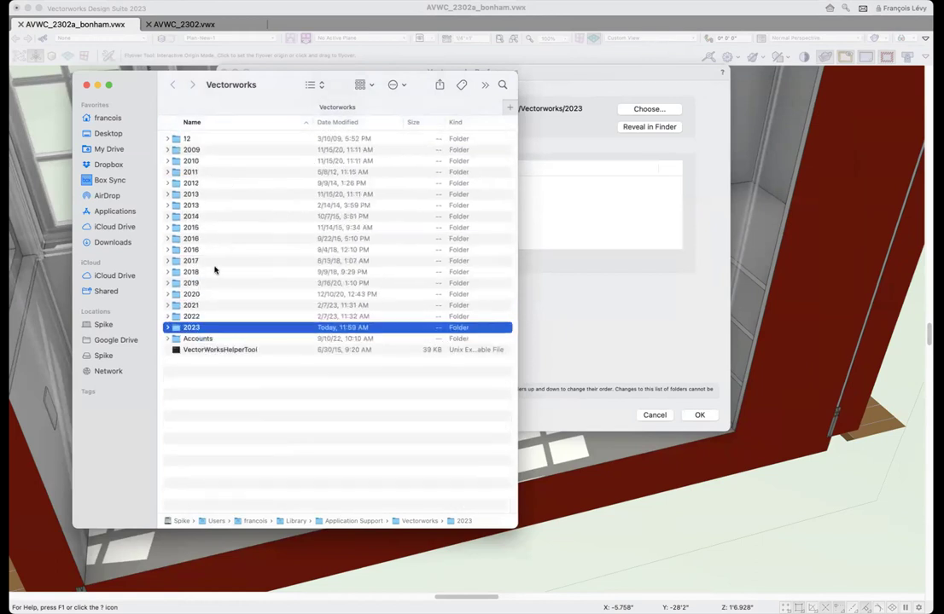
click(168, 328)
scroll(231, 327, down, 2)
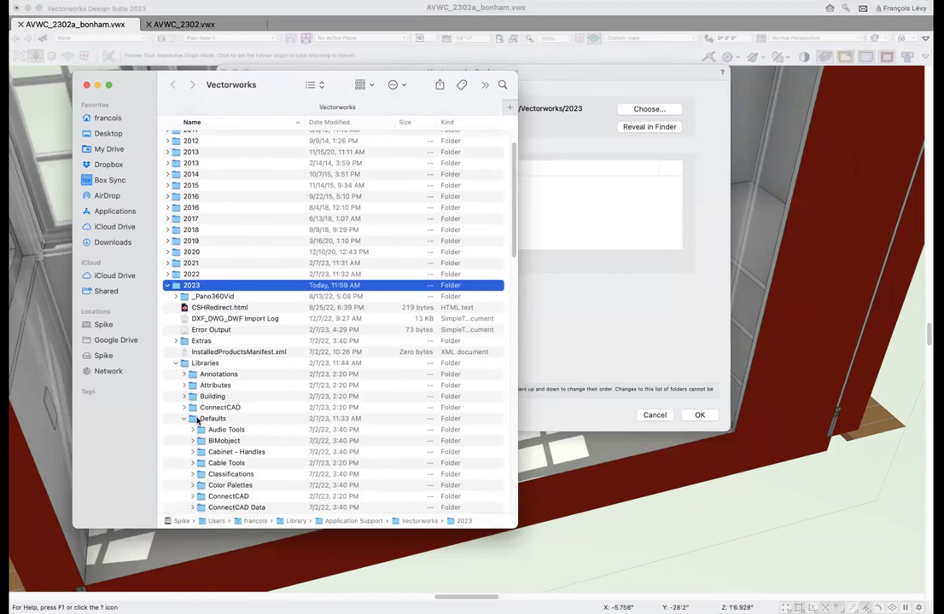
scroll(215, 422, down, 5)
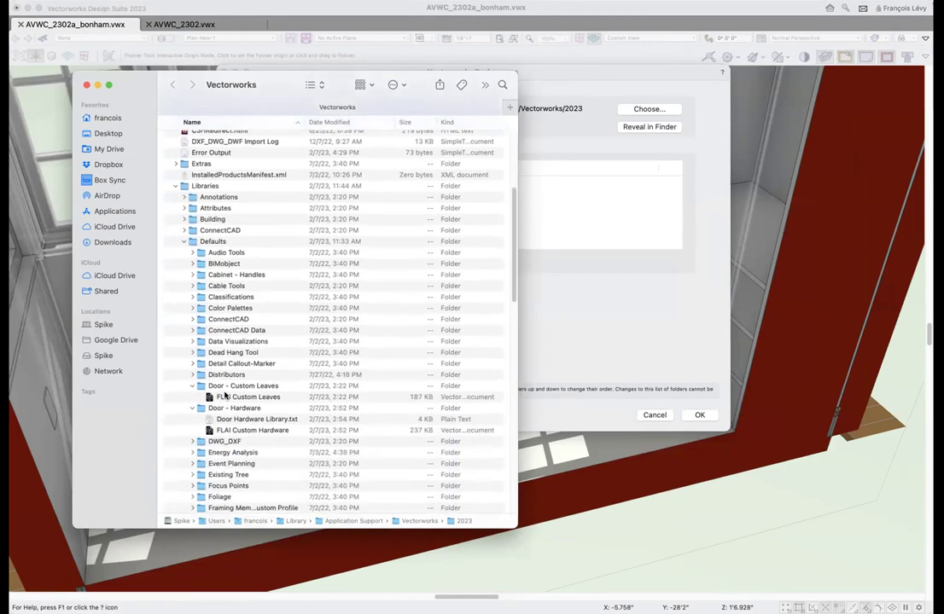
click(196, 386)
click(194, 397)
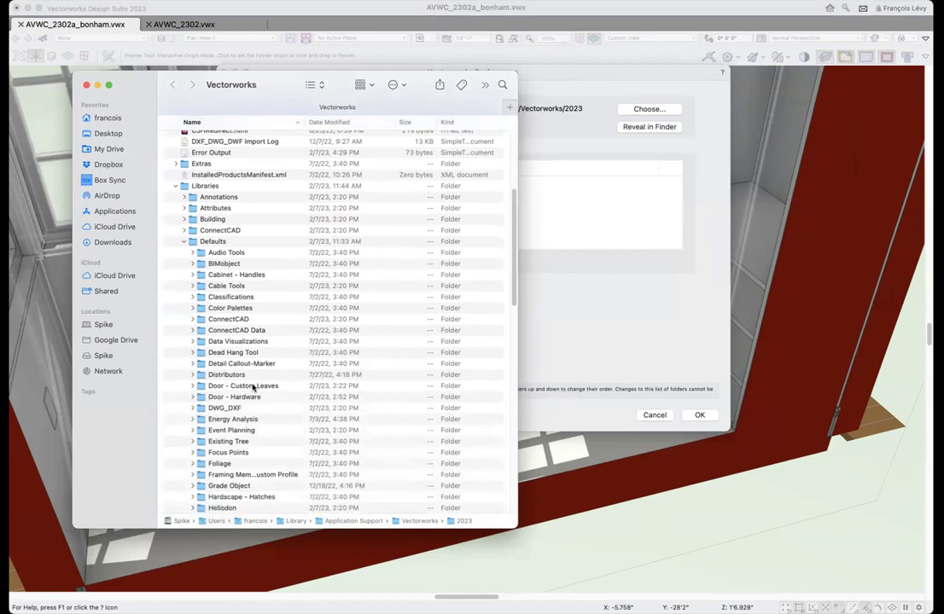
click(193, 386)
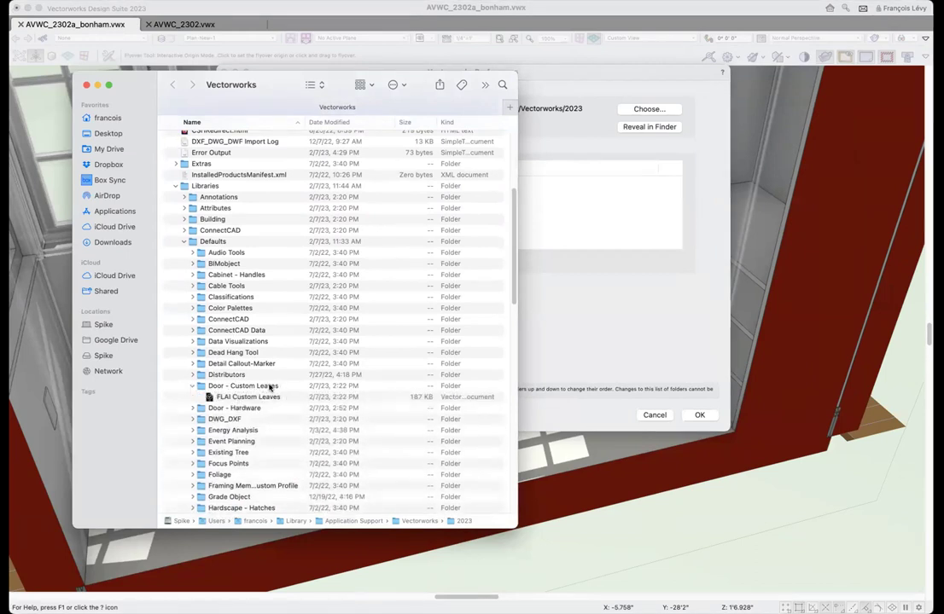
- Open the FLAI Custom Leaves file from the Door - Custom Leaves folder, cancelling the preferences dialog along the way
click(266, 401)
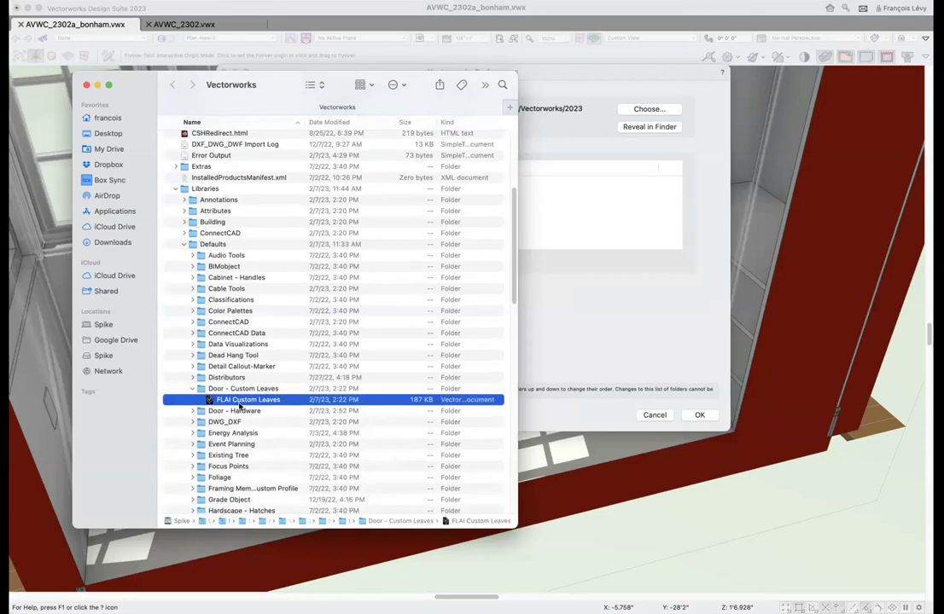
right_click(243, 407)
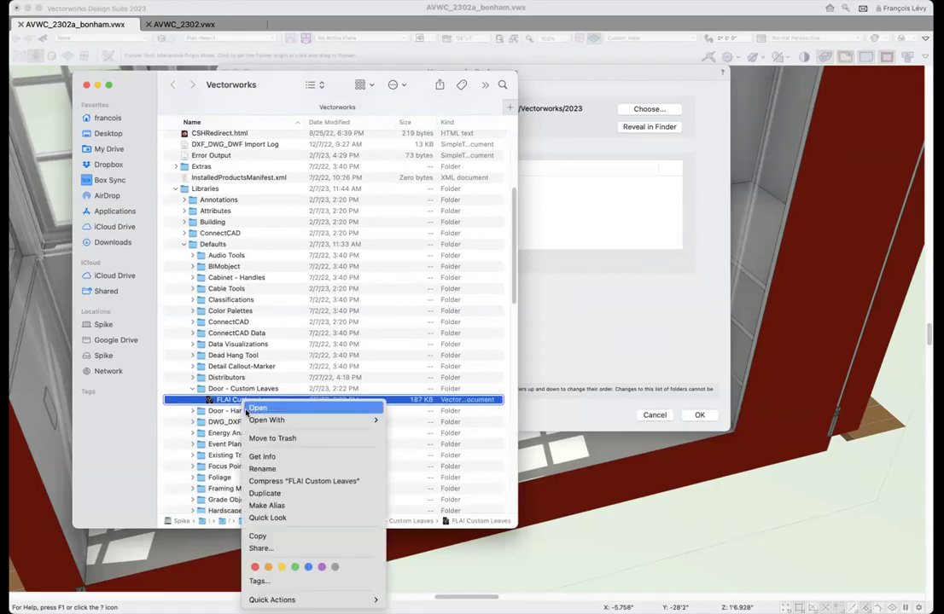
click(249, 410)
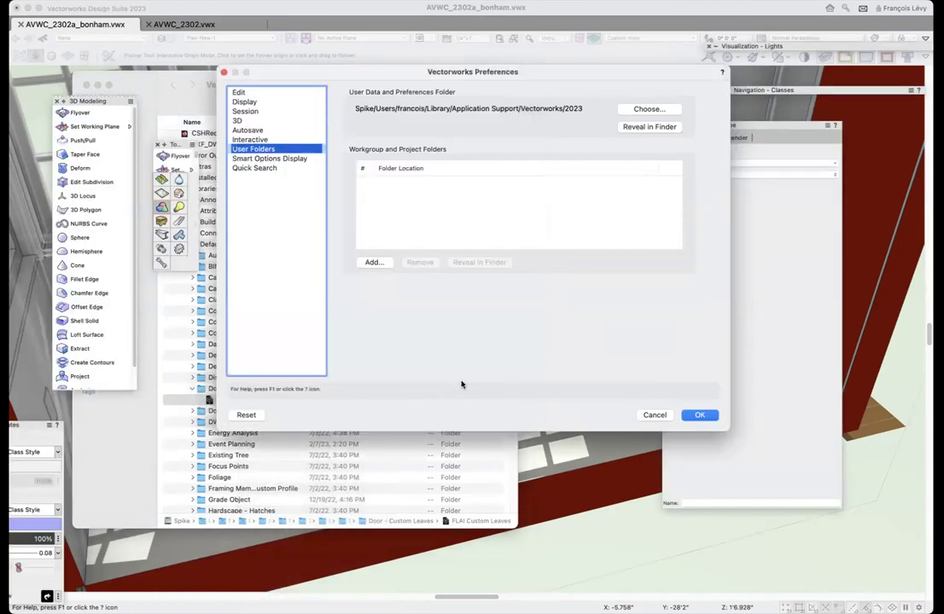
click(653, 414)
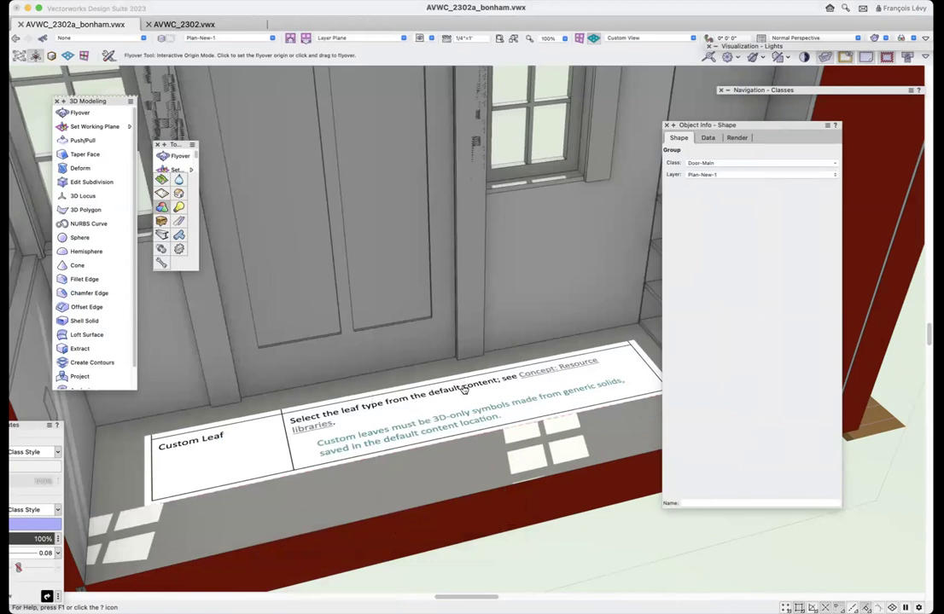
key(super+Tab)
right_click(256, 404)
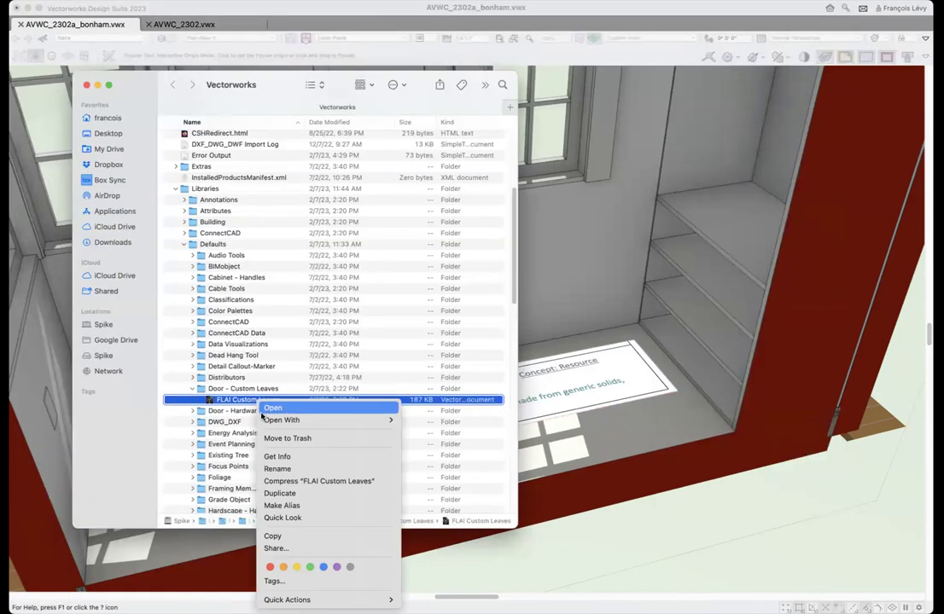
mouse_move(264, 421)
click(452, 420)
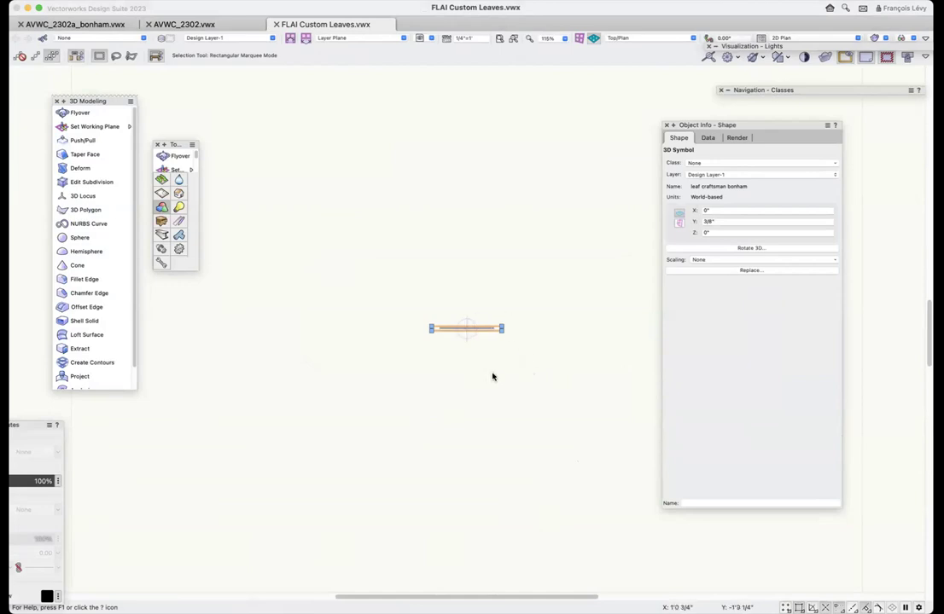
- Show the craftsman leaf symbol in a Right Isometric view, enlarged to fill the drawing area
key(3)
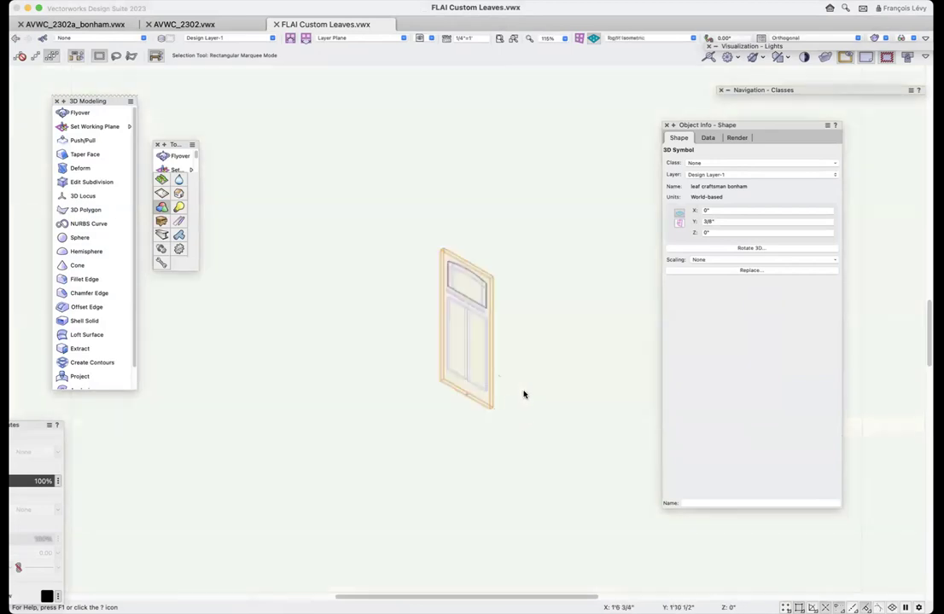
key(c)
drag(362, 209, 527, 399)
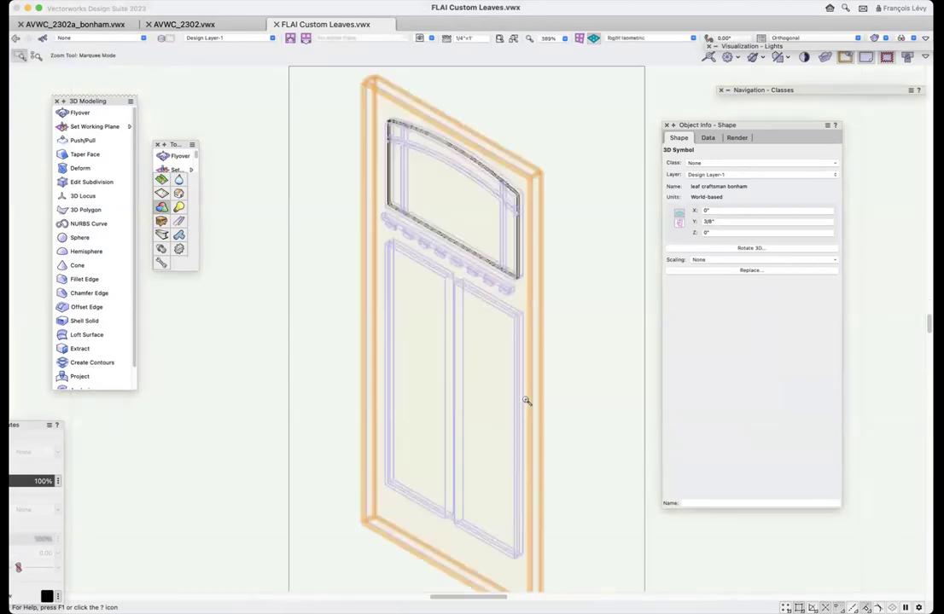
key(x)
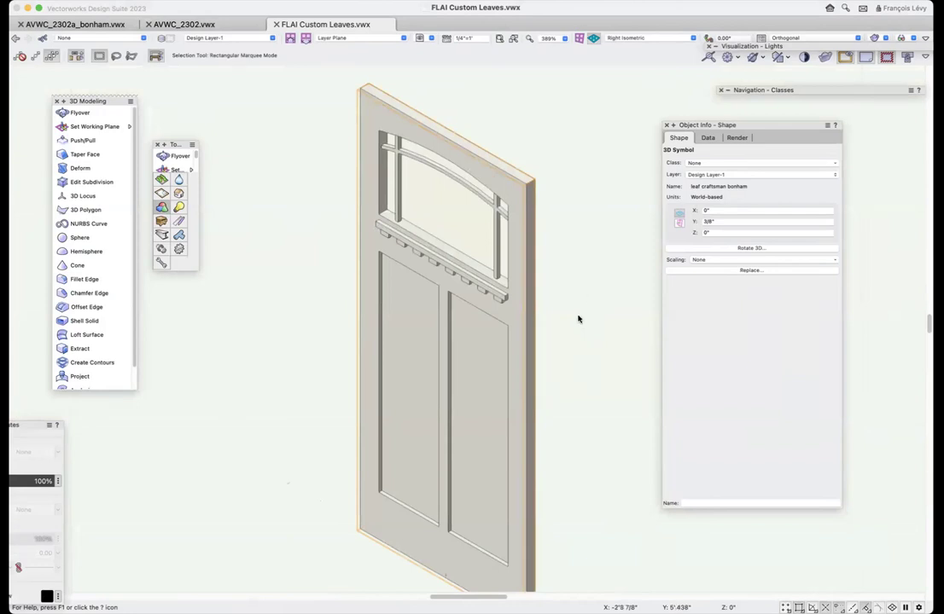
- Filter the Resource Manager to Symbols/Plug-in Objects and display the resources of the open FLAI Custom Leaves.vwx file
key(super+r)
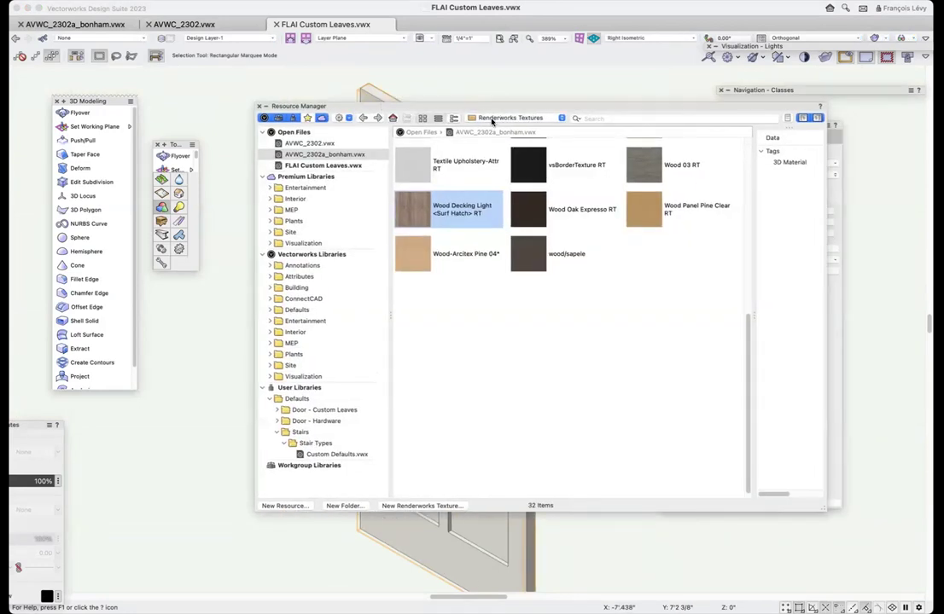
click(509, 118)
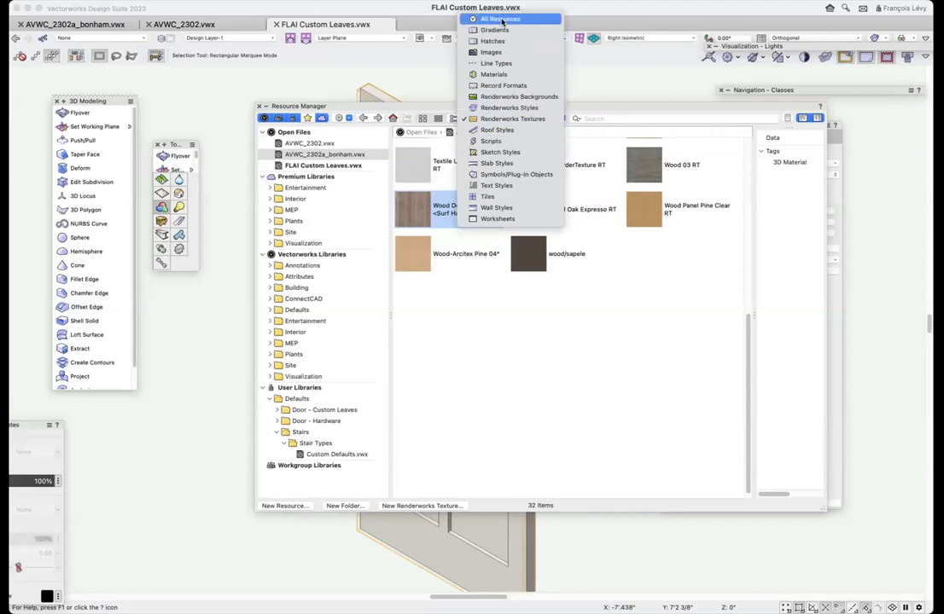
click(513, 174)
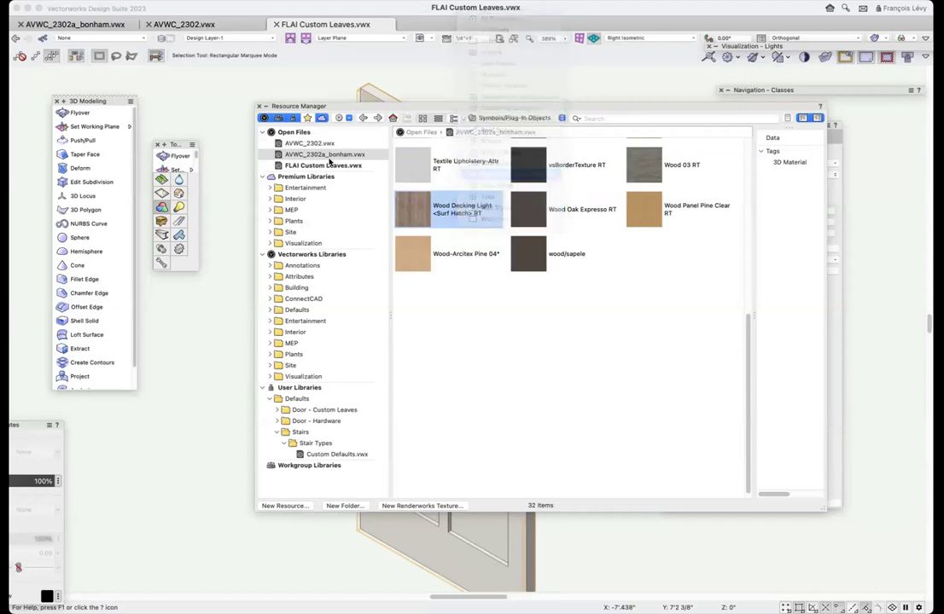
click(330, 166)
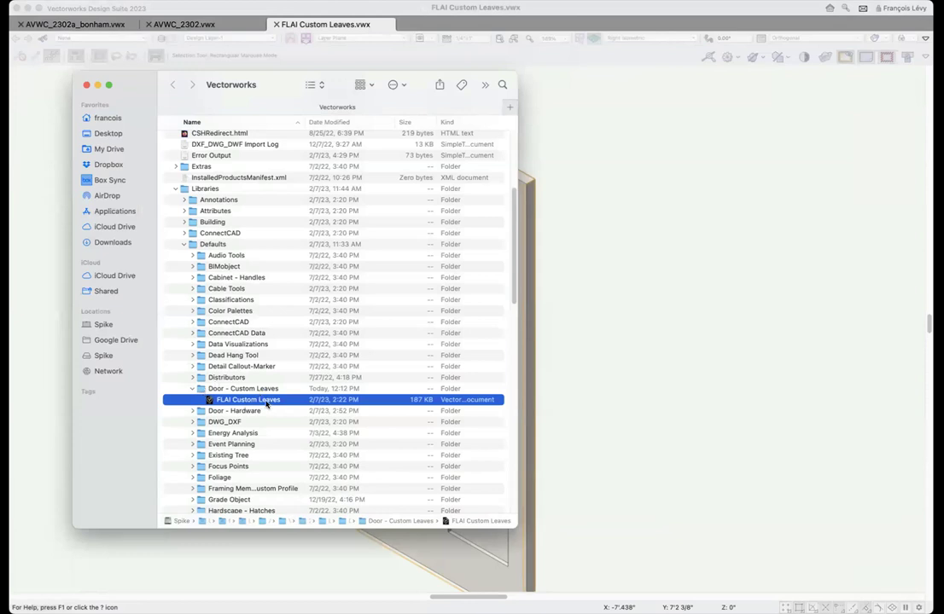
- Return to the AVWC_2302a_bonham drawing and examine the custom leaf choices in the front door's leaf settings, then cancel the dialog
click(575, 317)
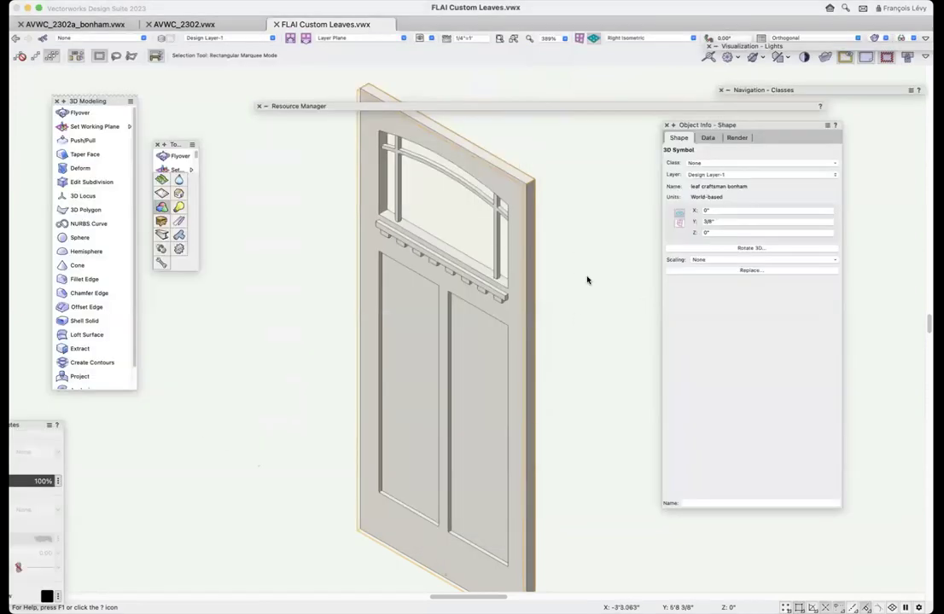
click(109, 28)
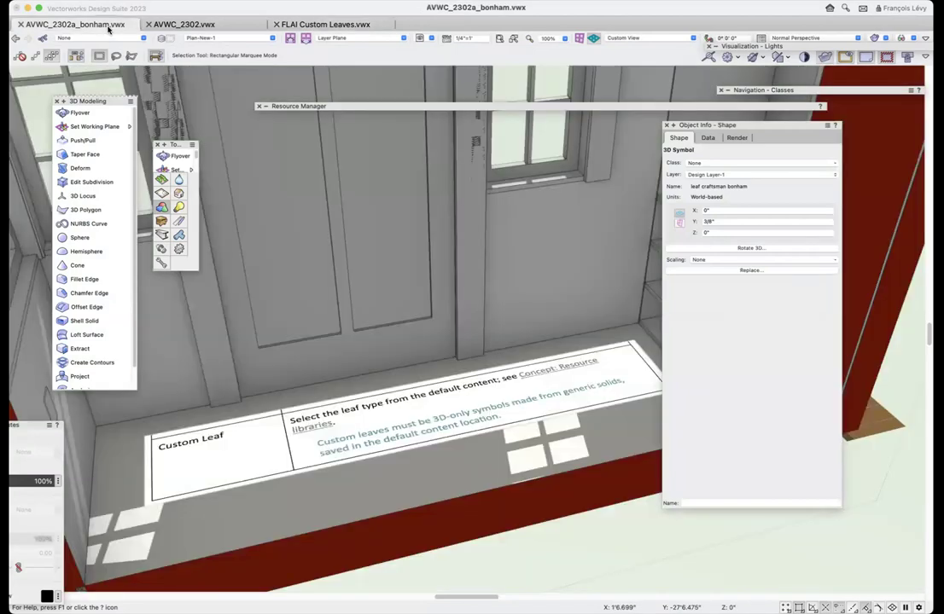
click(406, 205)
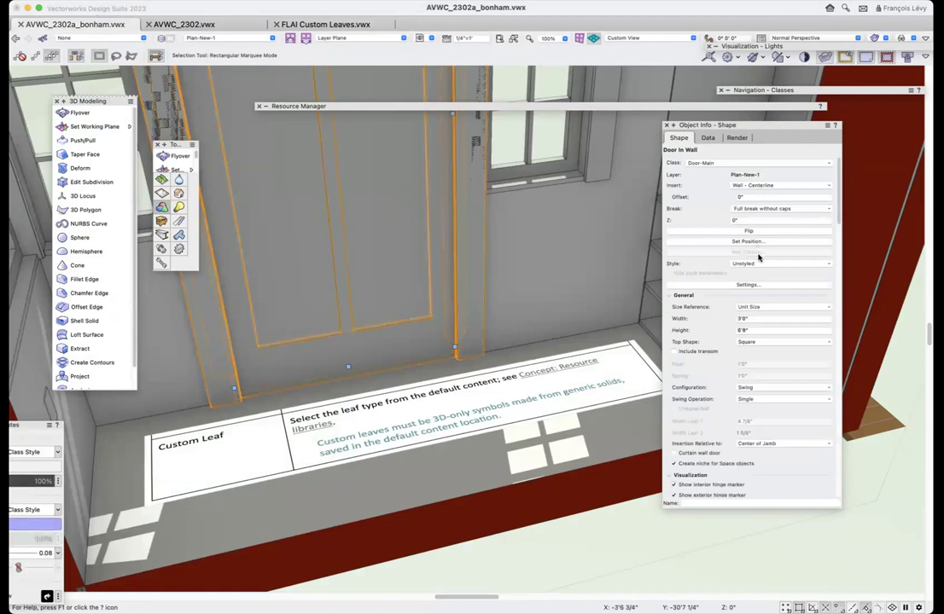
click(746, 285)
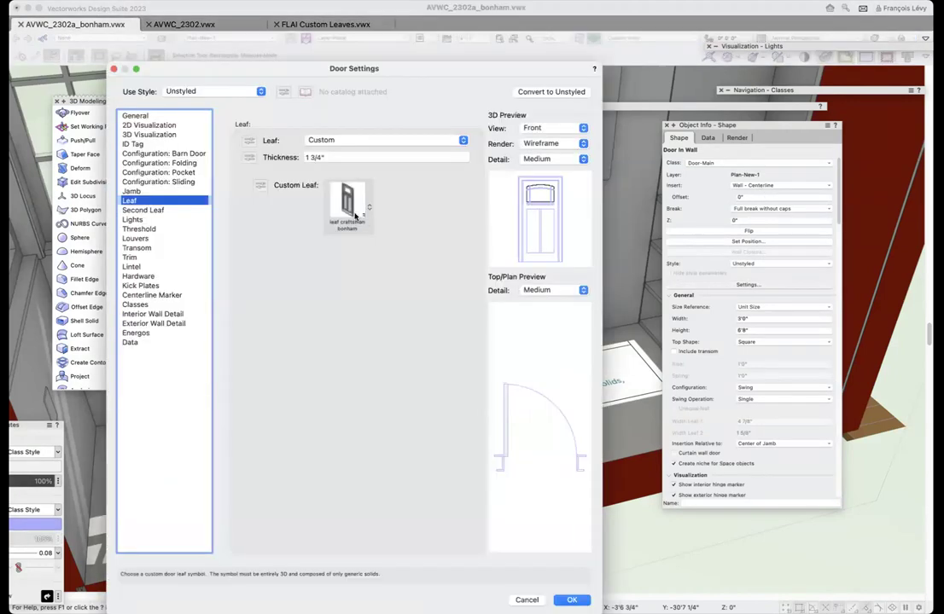
click(358, 218)
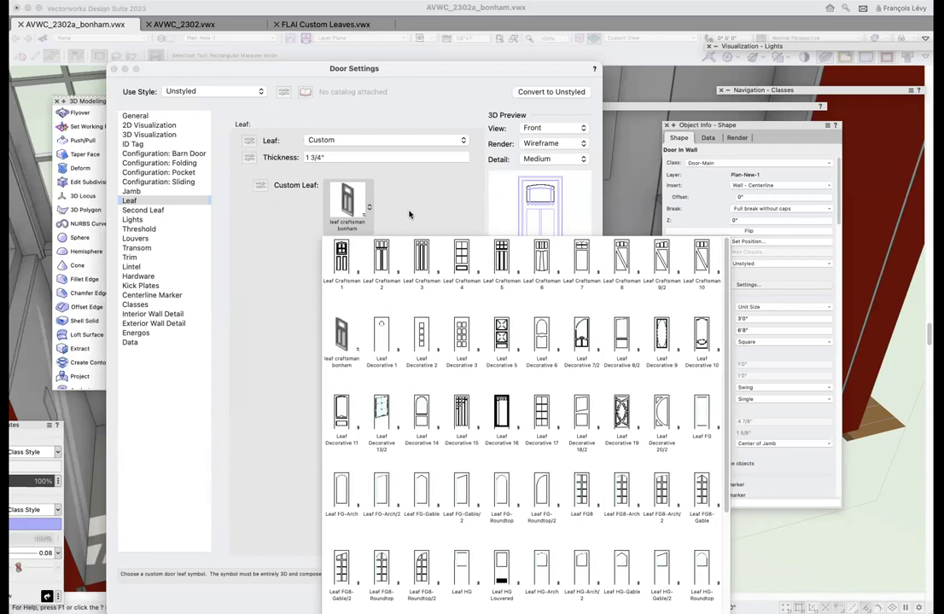
click(275, 247)
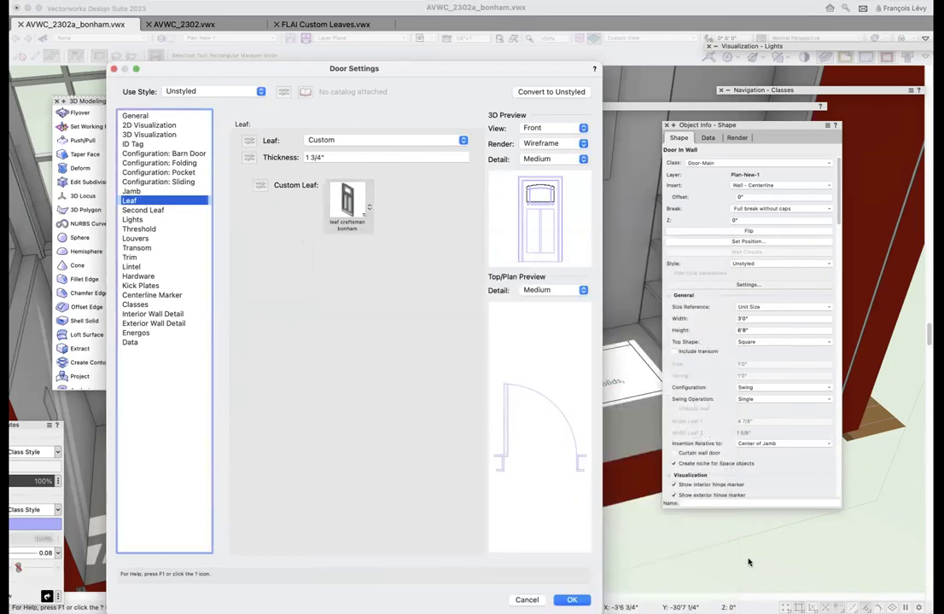
click(527, 601)
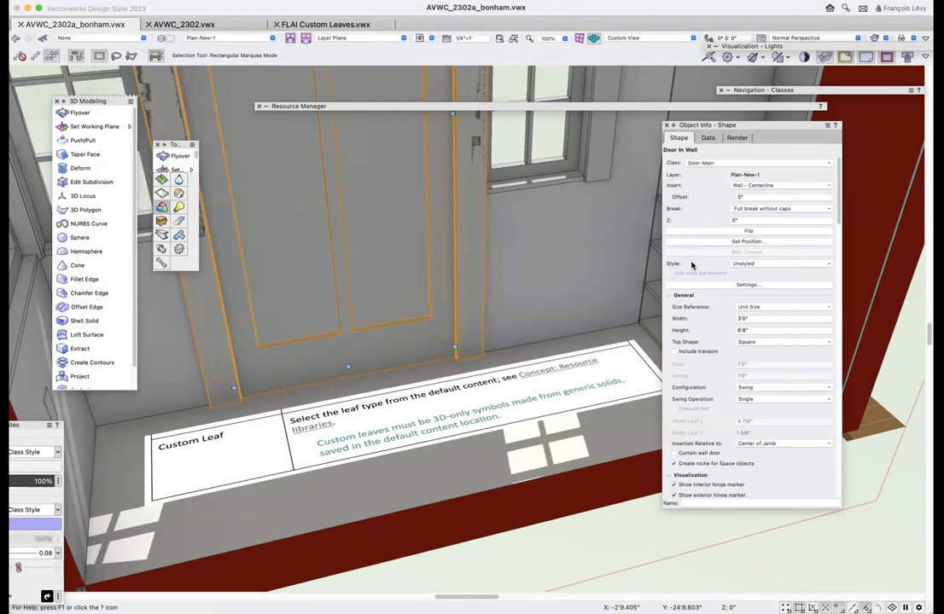
- Deselect the Bonham front door and orbit the model to examine the entry wall and door from outside
key(super+z)
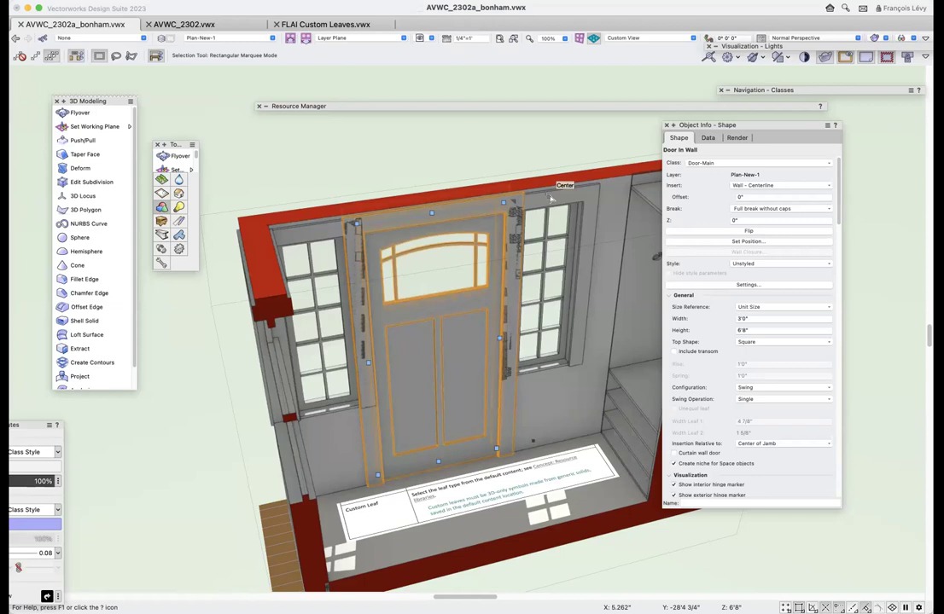
click(477, 142)
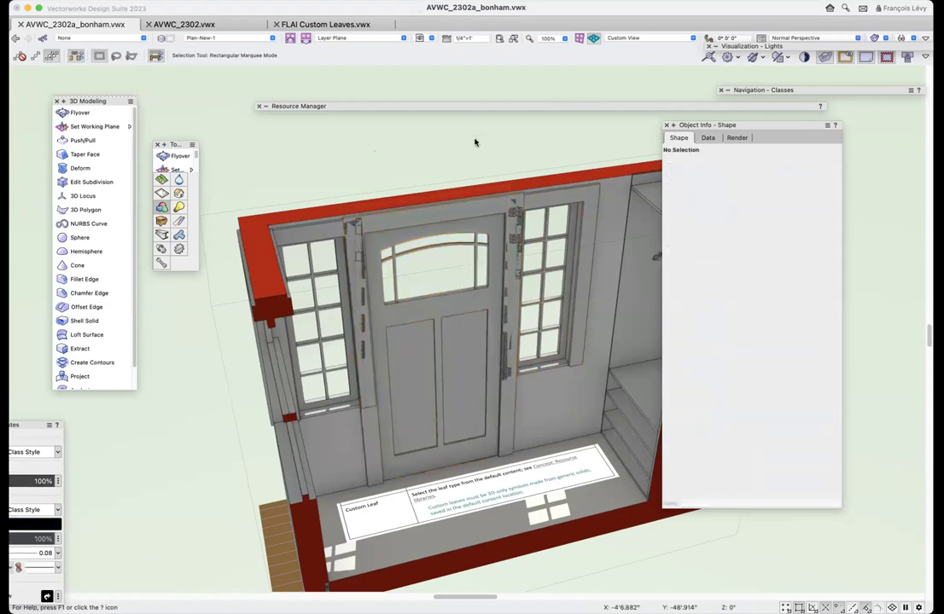
shift+middle_drag(476, 142, 510, 268)
drag(516, 340, 274, 309)
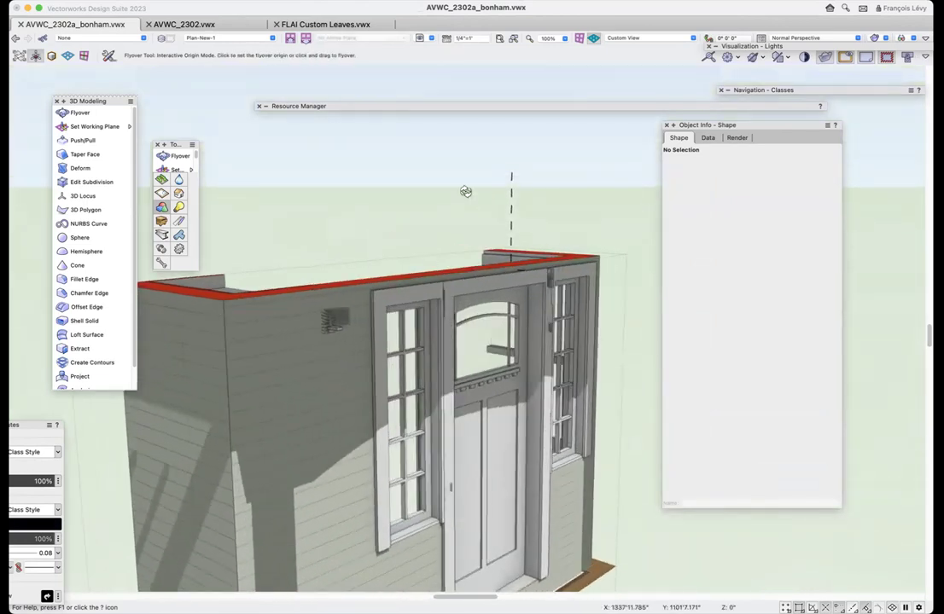
scroll(466, 192, up, 5)
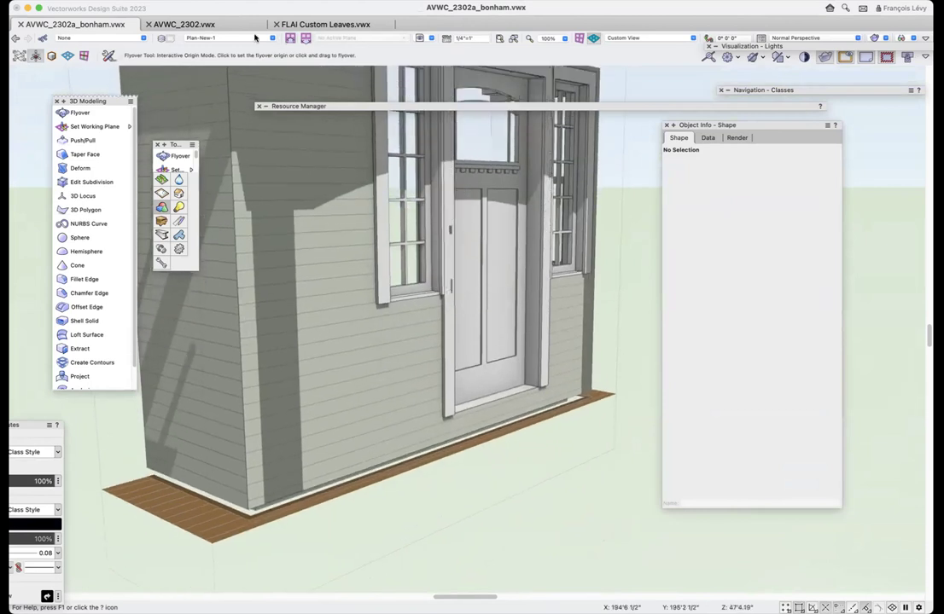
- Open AVWC_2302b_pivot.vwx through the wooden pivot door photo's hyperlink in AVWC_2302.vwx, moving the Object Info palette off the photos
click(245, 26)
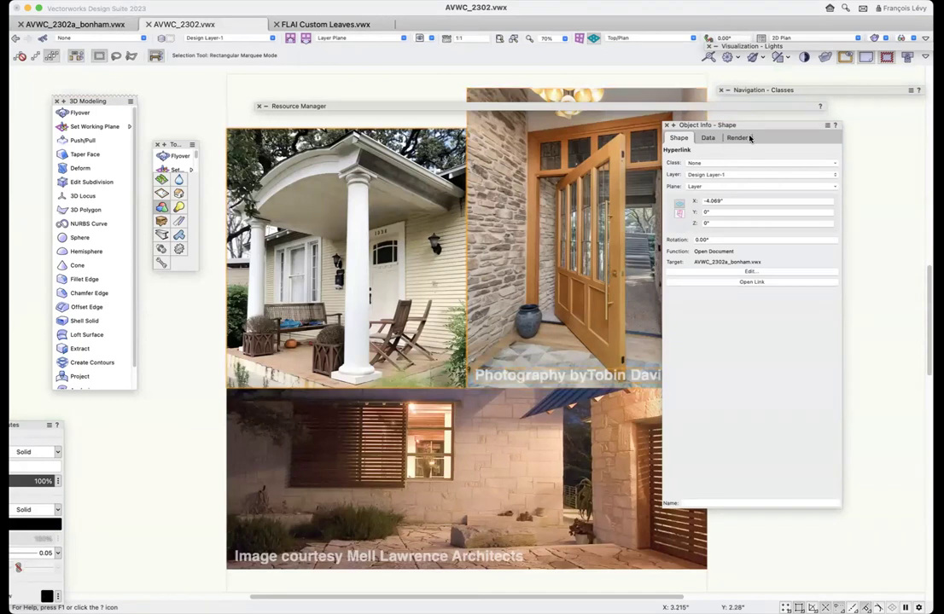
drag(754, 126, 852, 135)
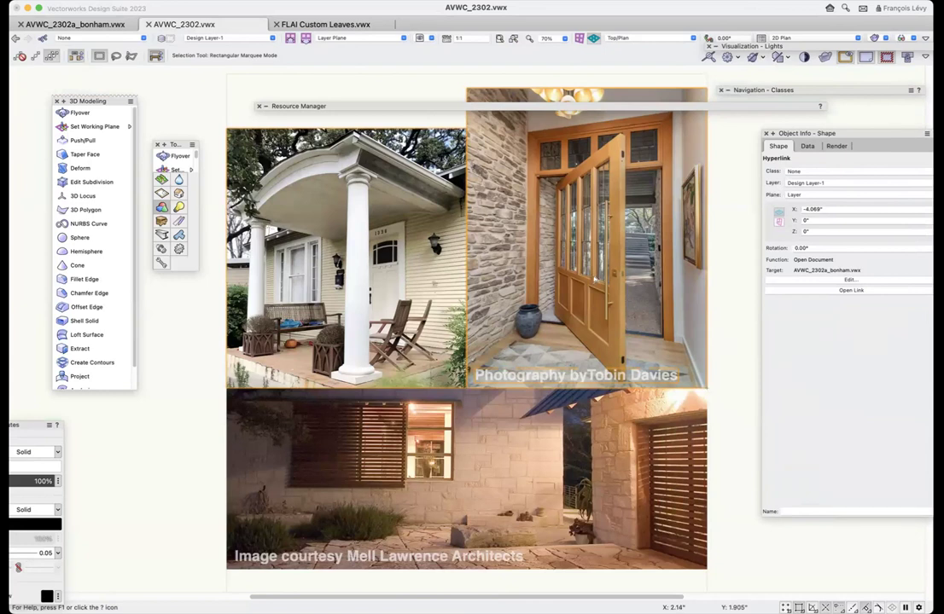
click(595, 279)
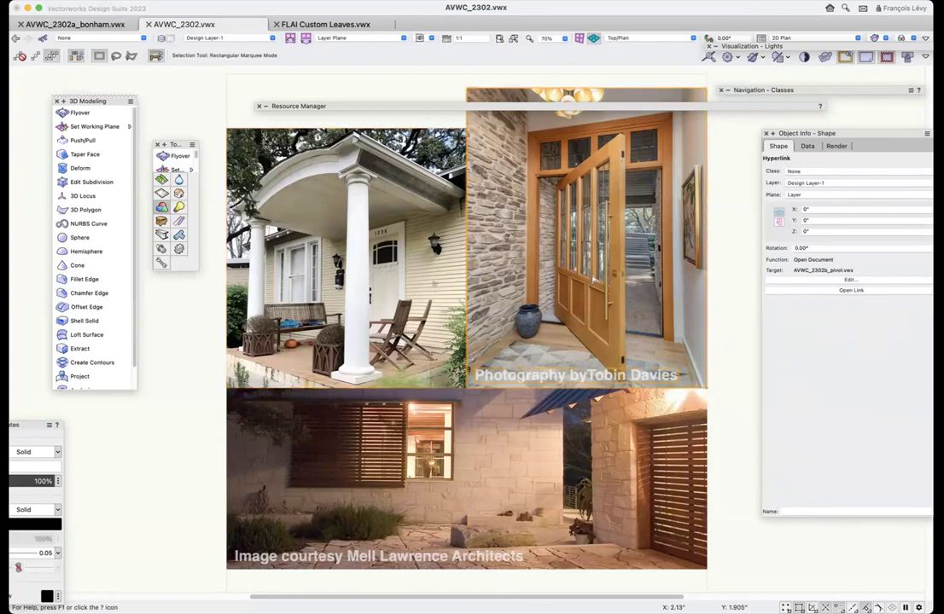
double_click(595, 278)
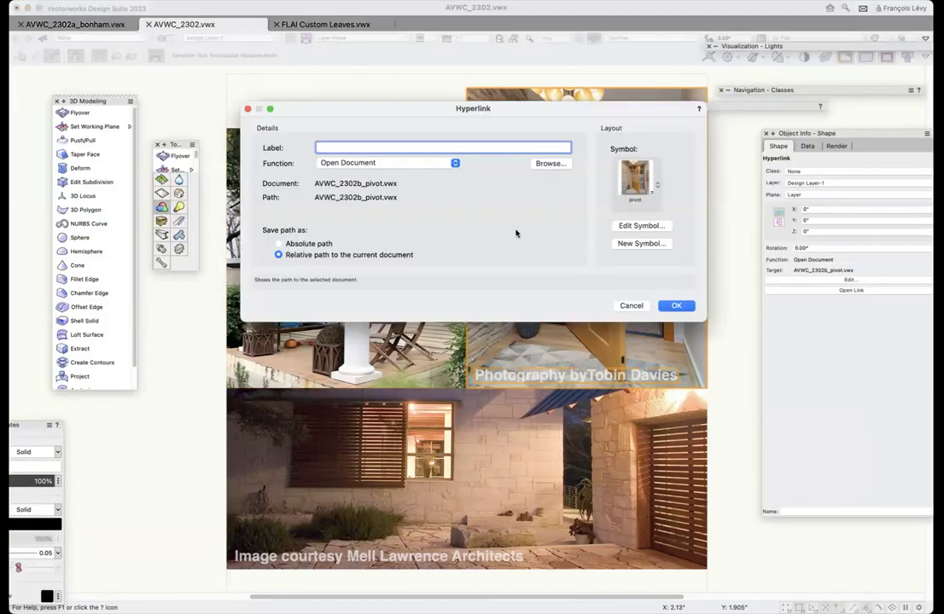
click(674, 306)
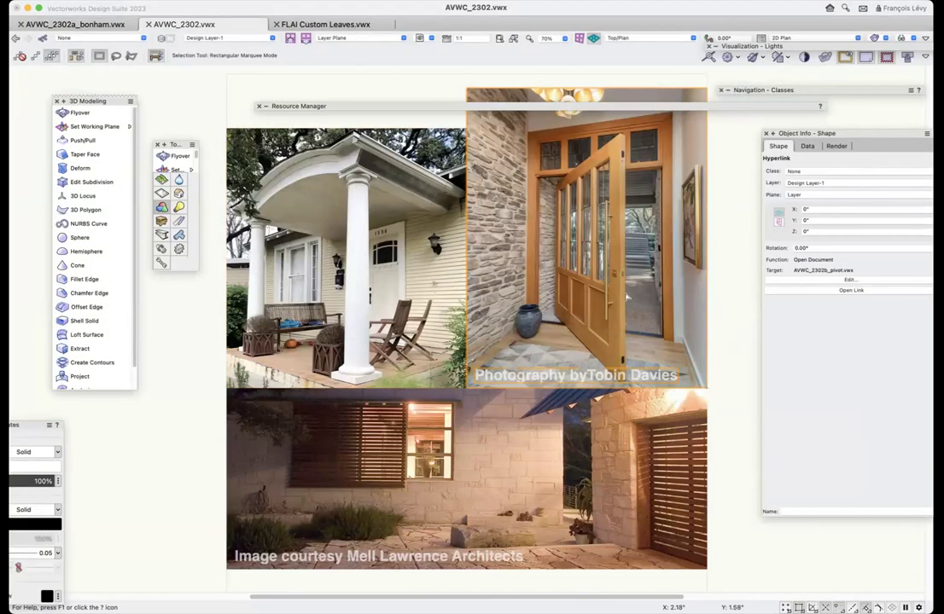
click(587, 301)
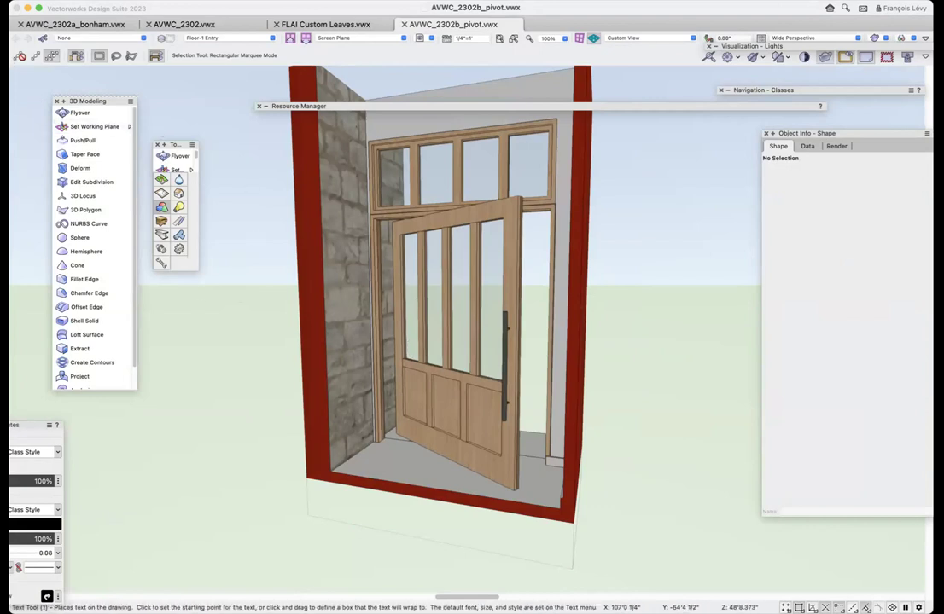
- Enter the group containing the open pivot door and select its door object for inspection
shift+middle_drag(381, 313, 297, 445)
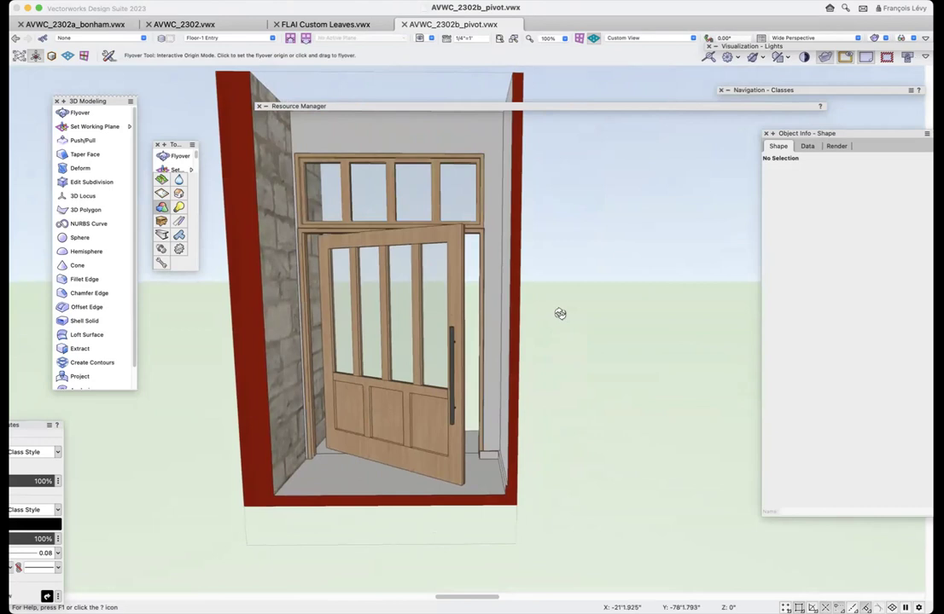
key(c)
drag(483, 218, 259, 384)
key(x)
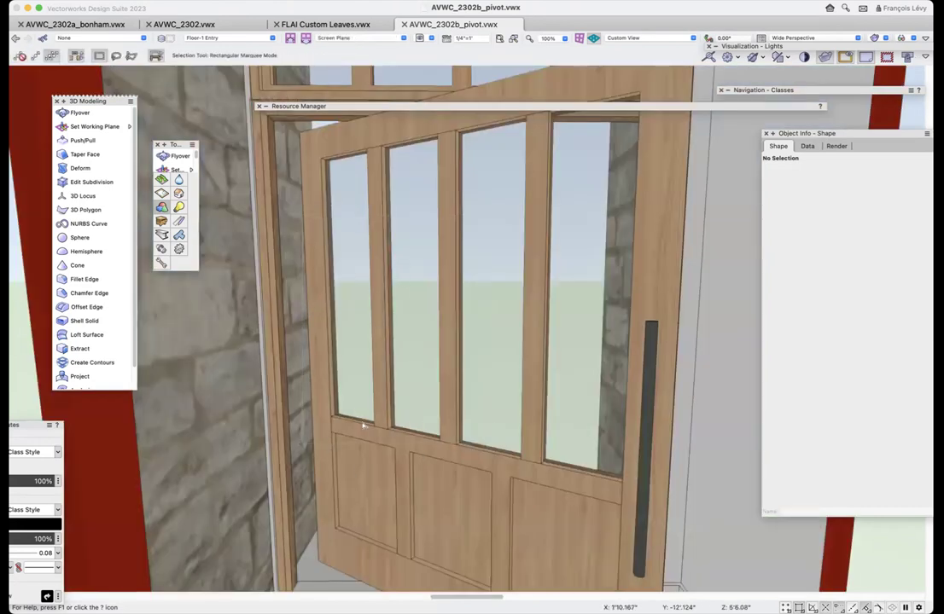
double_click(358, 479)
click(357, 478)
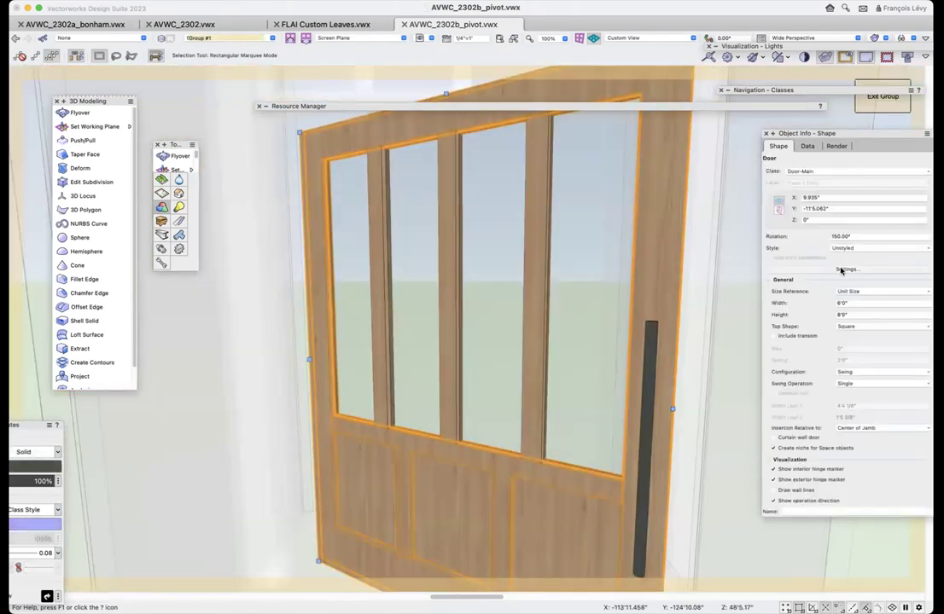
- Examine the pivot door's leaf configuration and available leaf types in Door Settings
click(842, 269)
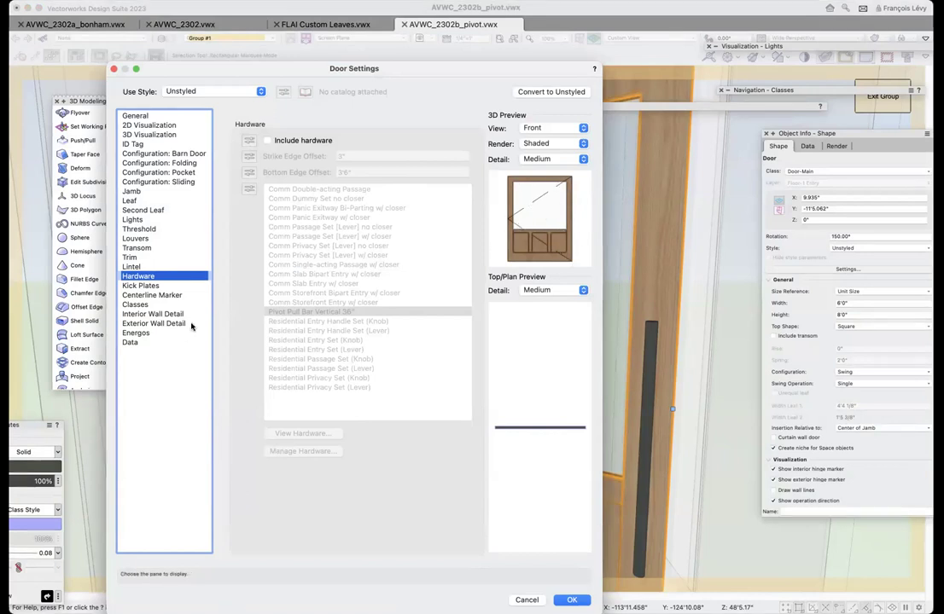
click(147, 267)
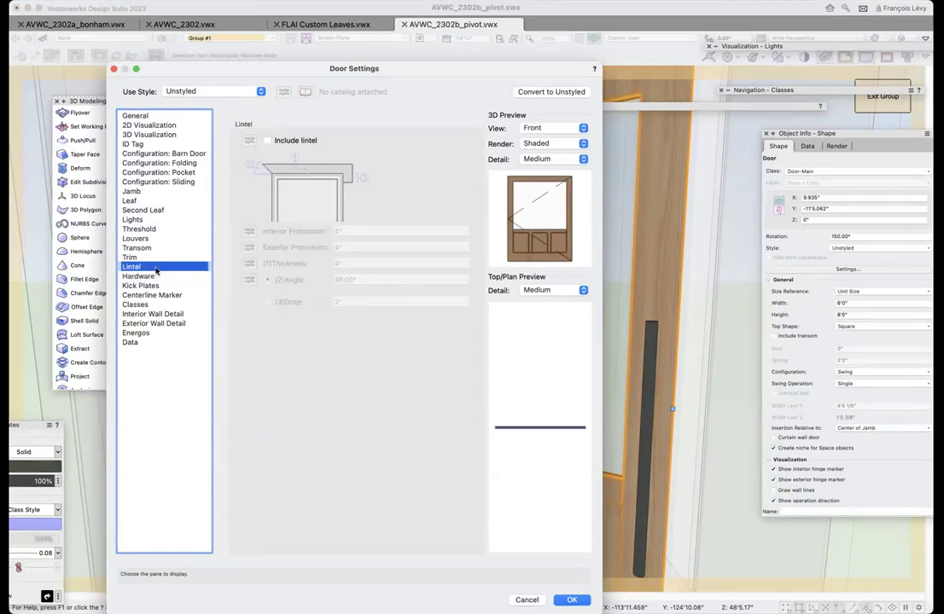
click(134, 199)
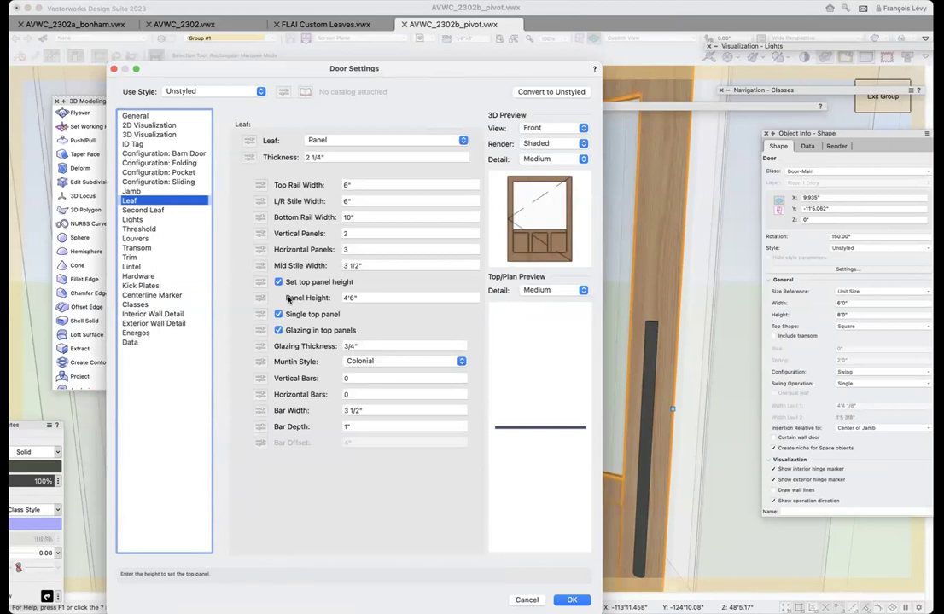
click(355, 143)
click(355, 141)
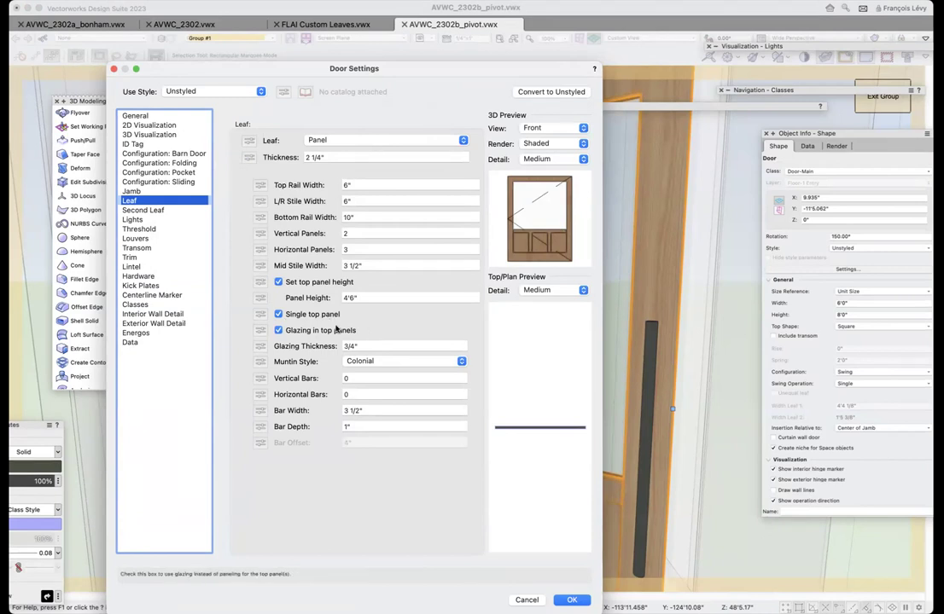
- Try the panel leaf with Single top panel switched off, then switch the option back on
click(277, 314)
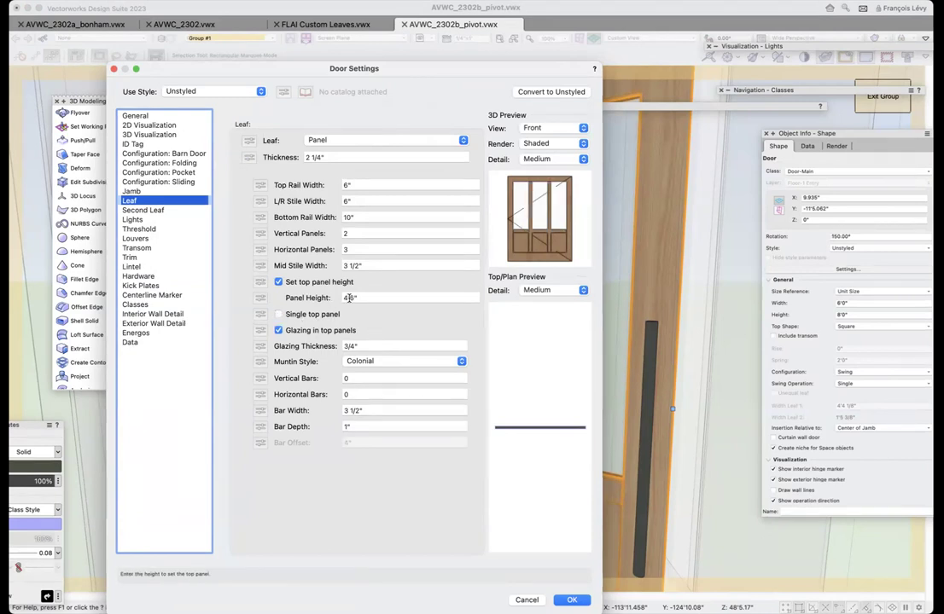
drag(509, 70, 514, 31)
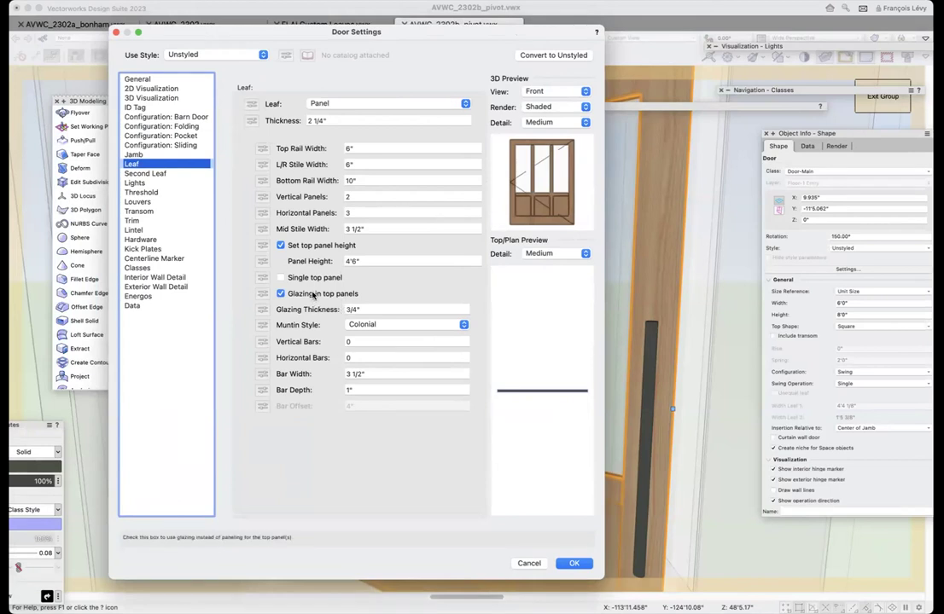
click(313, 295)
click(313, 295)
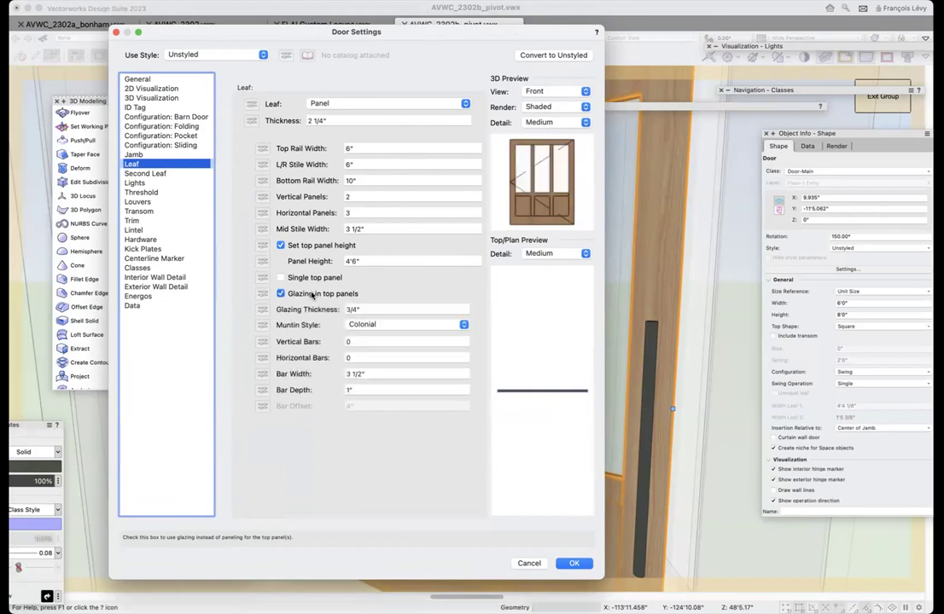
click(281, 278)
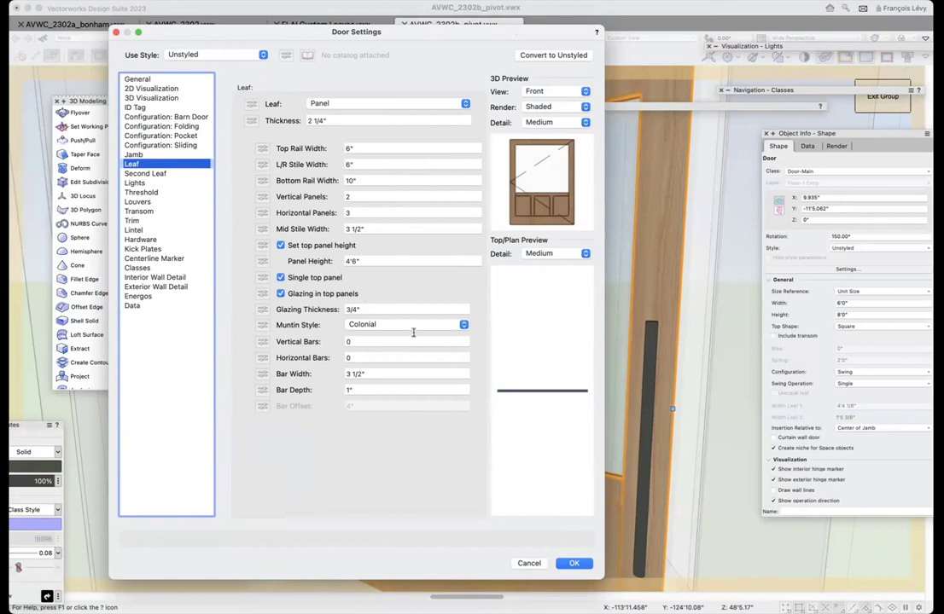
- Try 3 vertical Colonial muntin bars with a bar width of .75 in the leaf's glazed top panel
click(363, 342)
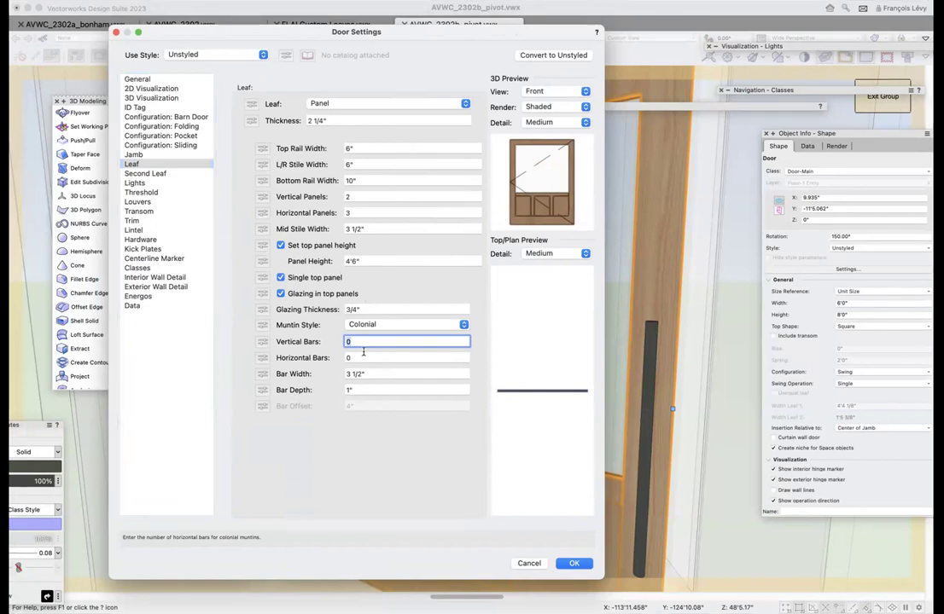
text(3)
key(Tab)
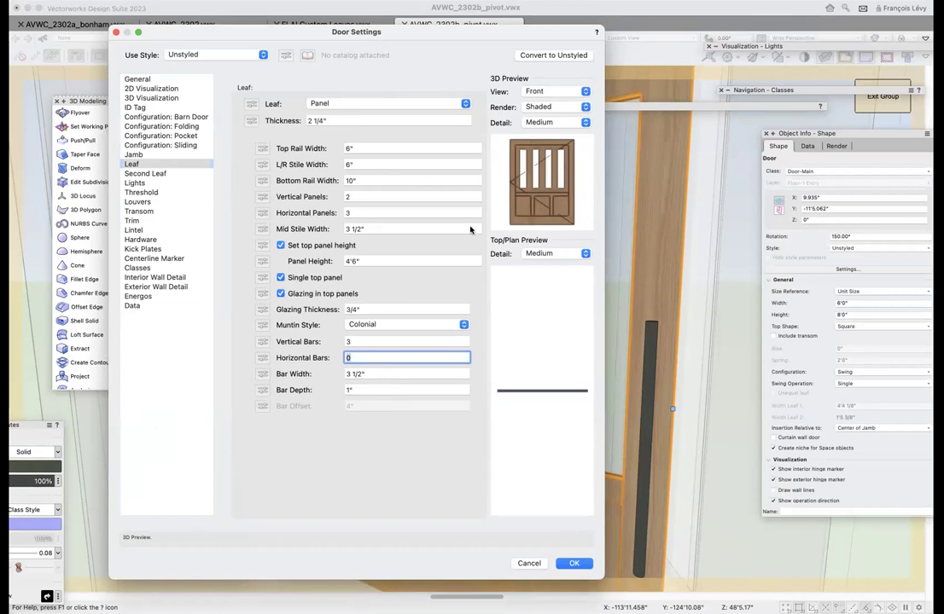
key(Tab)
text(1)
key(Tab)
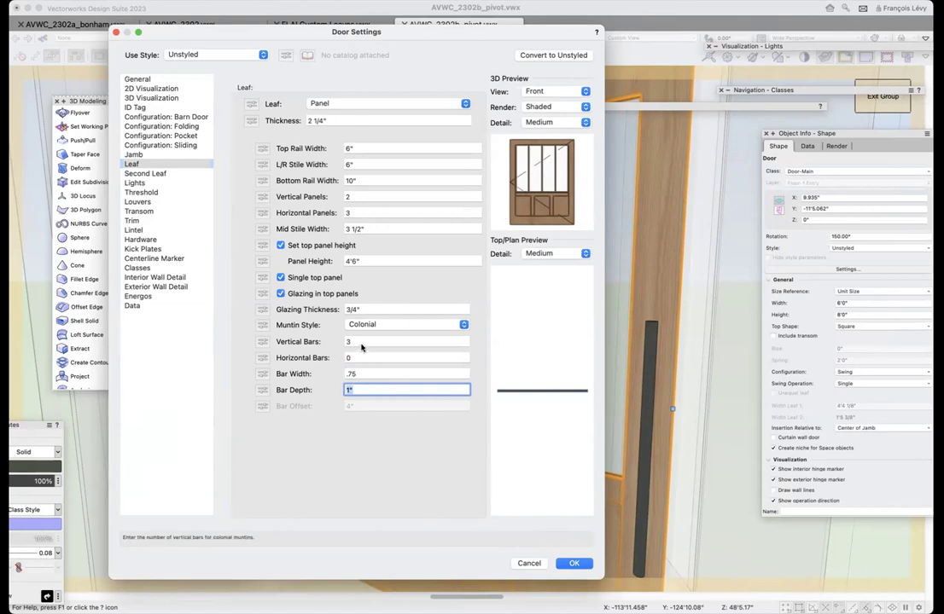
- Try a bar width of 3.5 for the leaf's vertical muntins and leave Door Settings without keeping the changes
click(360, 373)
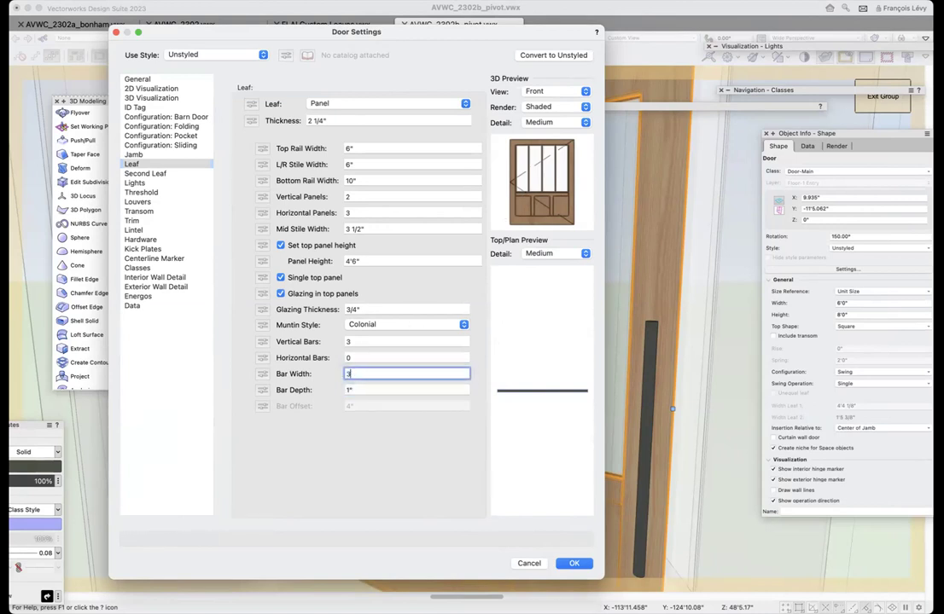
key(Tab)
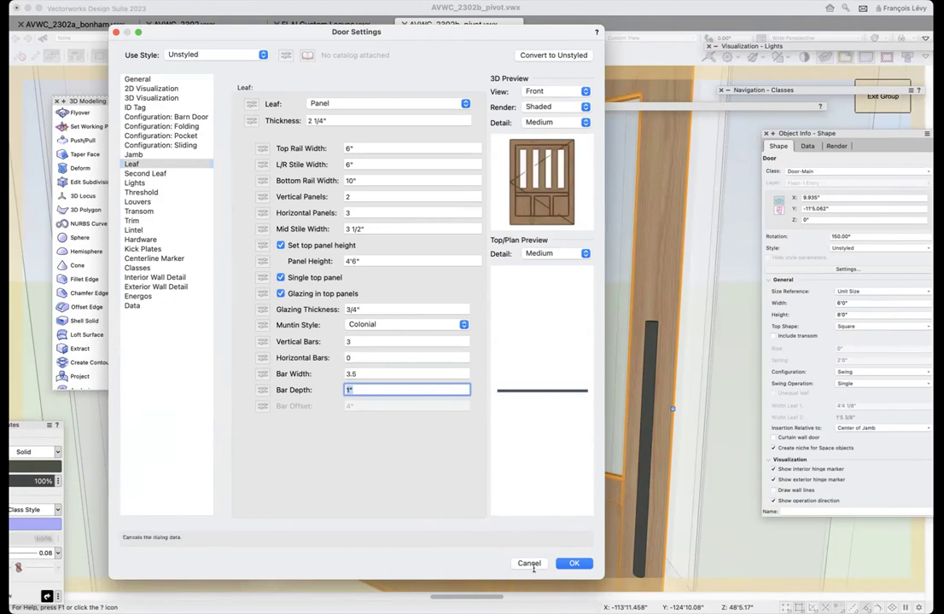
key(Return)
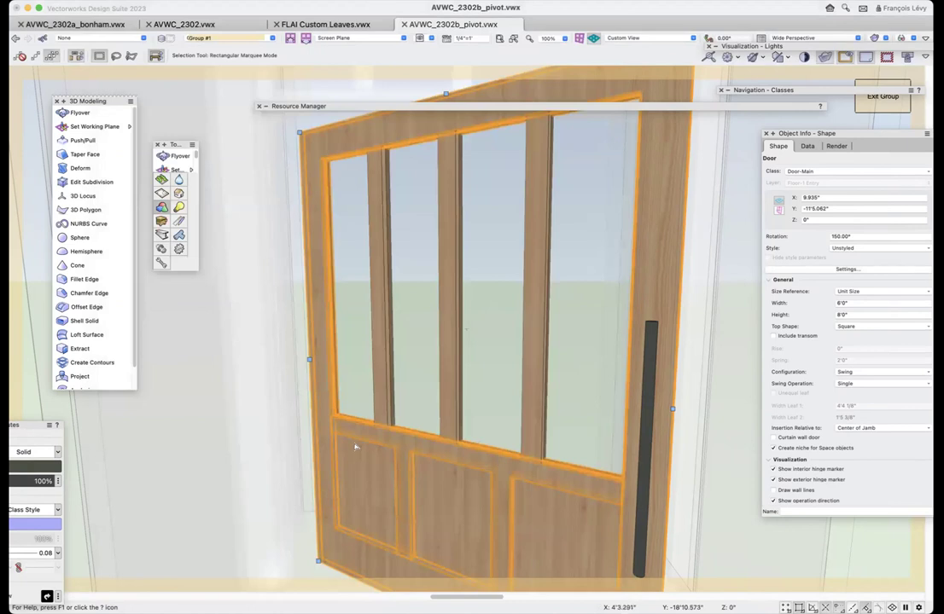
scroll(356, 447, down, 5)
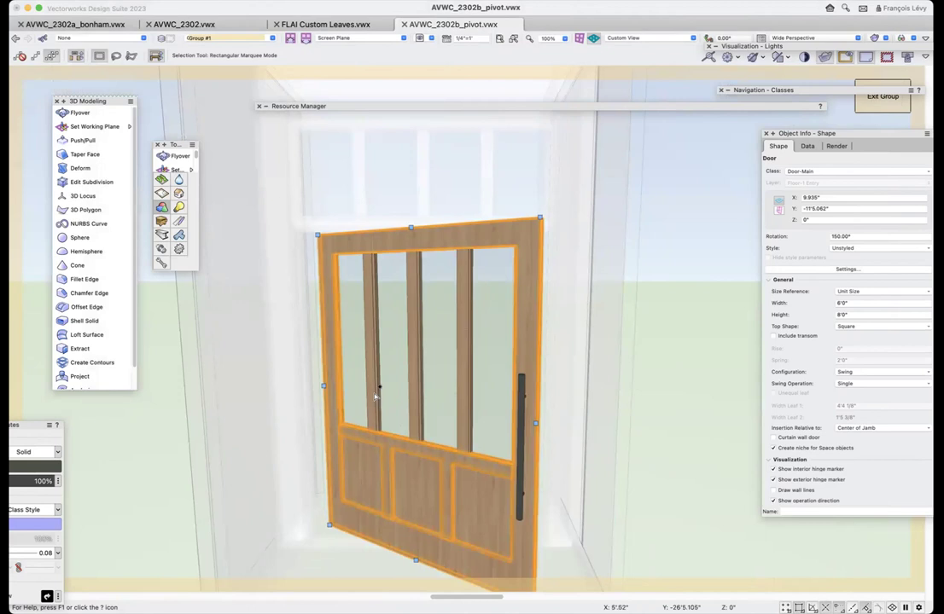
- Select the separate mullions in the pivot leaf's glazed opening, then try moving one out of place and undo the move
click(594, 298)
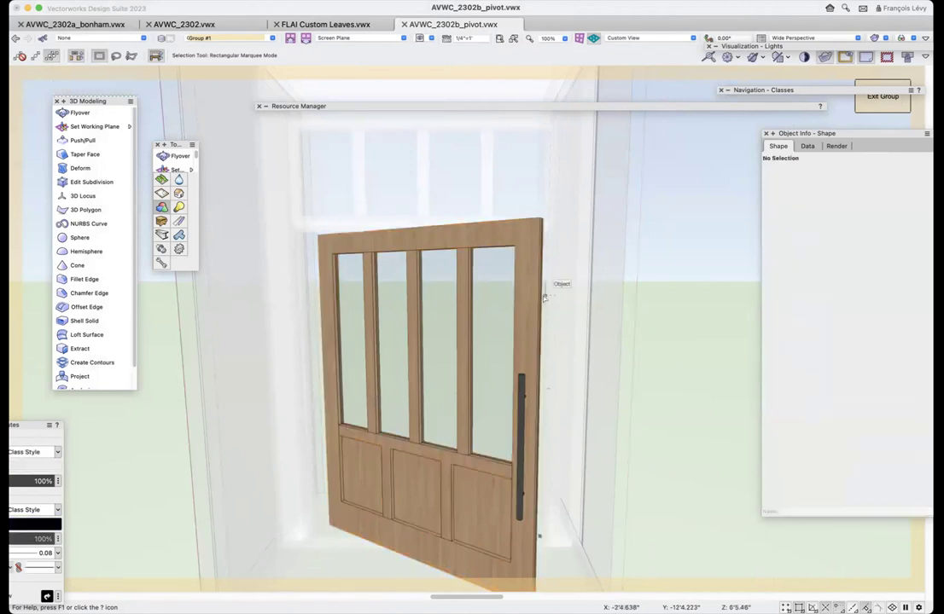
click(468, 306)
click(716, 244)
drag(453, 189, 297, 413)
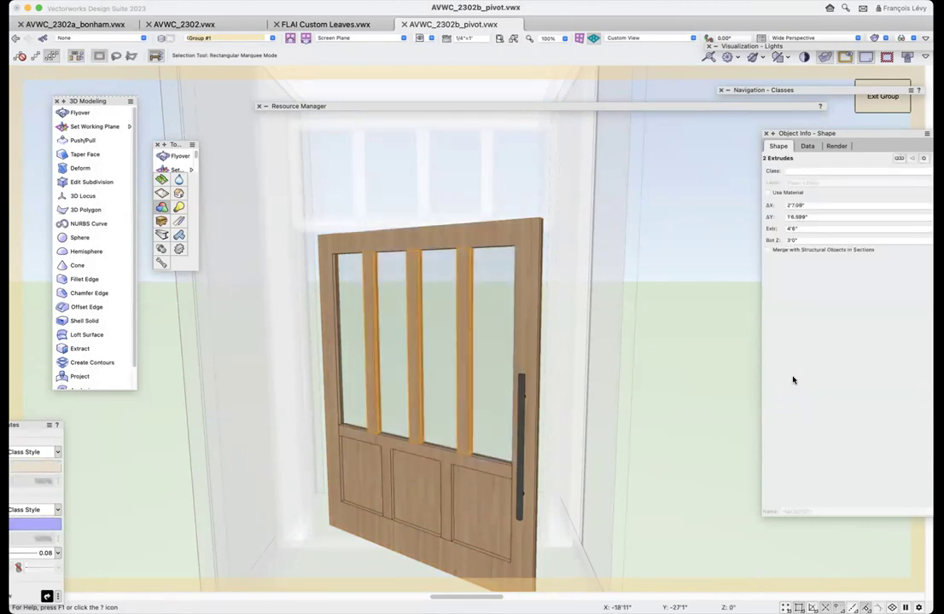
drag(470, 298, 540, 331)
key(super+z)
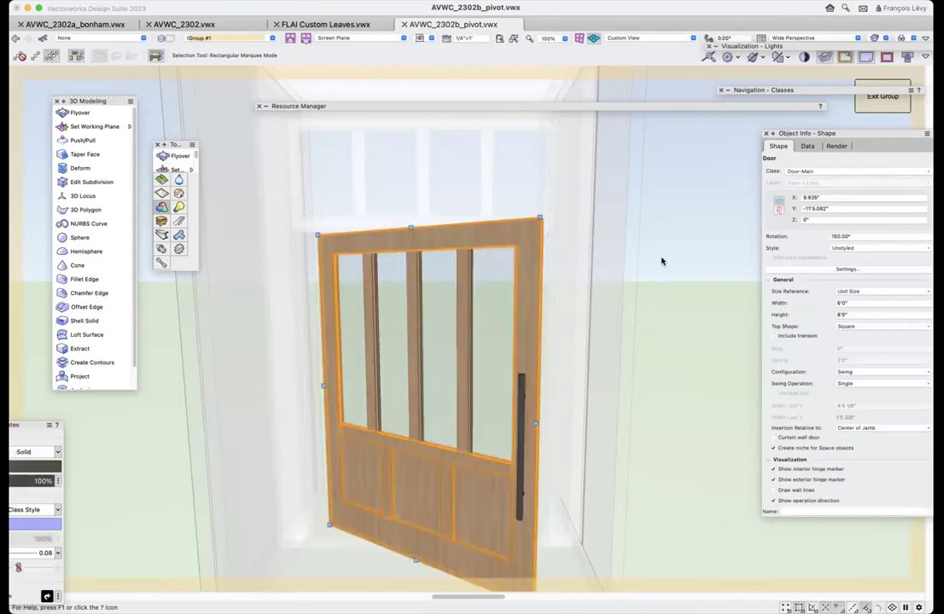
- Select the mullions across the glazed opening again, then select the door leaf itself
click(625, 180)
drag(470, 187, 285, 439)
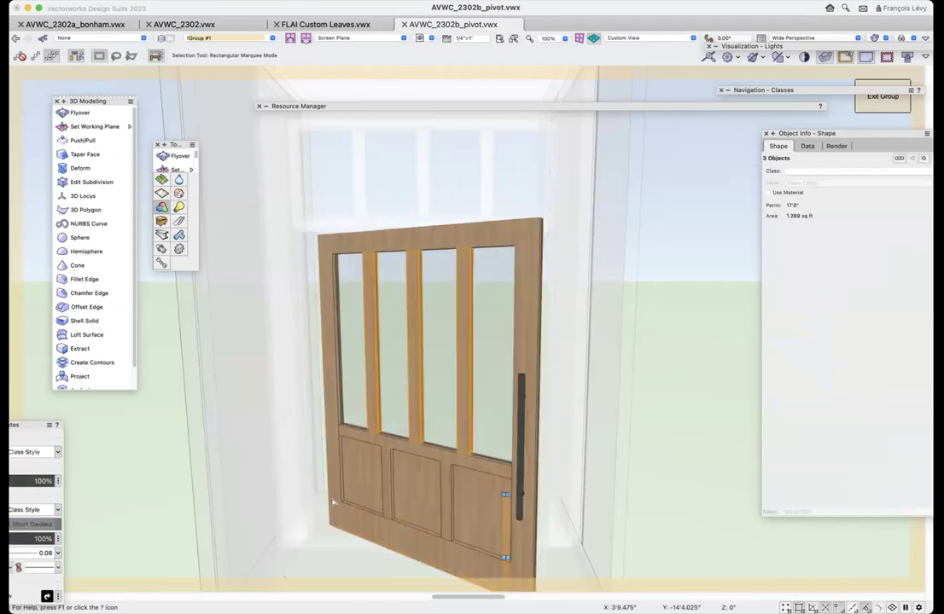
click(375, 424)
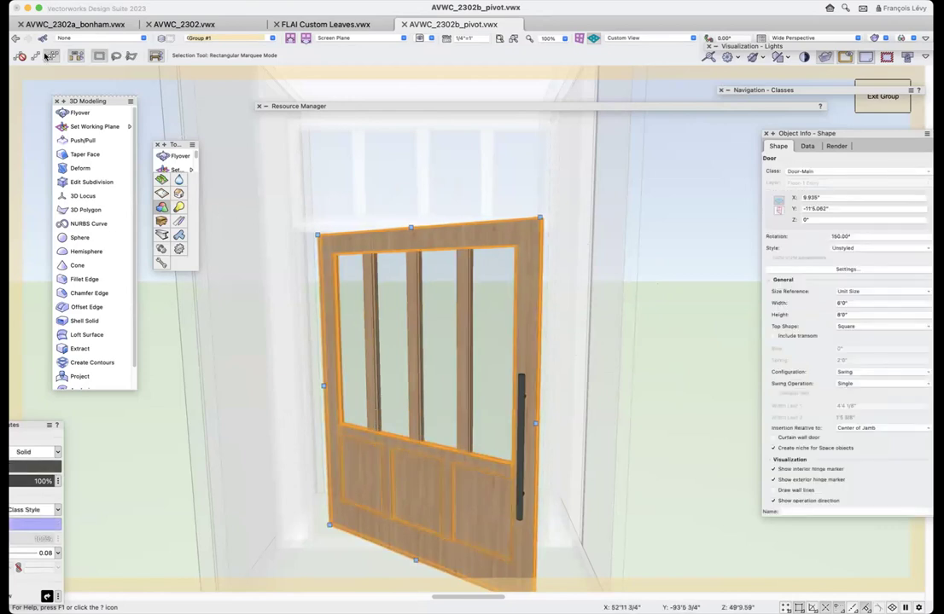
- View the grouped pivot door from a different angle, then exit the group back to the full entry model
key(shift+c)
drag(459, 404, 439, 444)
drag(445, 422, 478, 436)
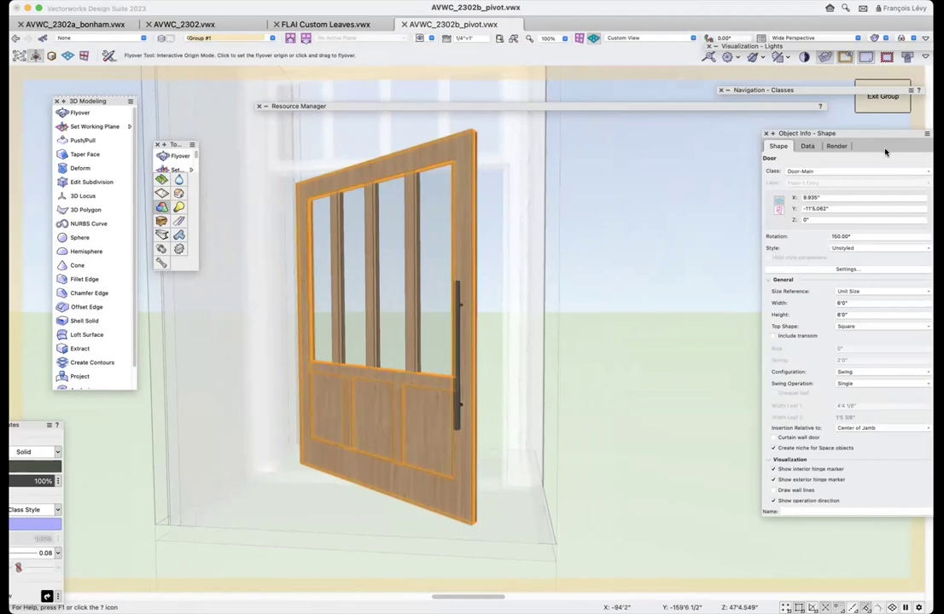
click(884, 108)
key(x)
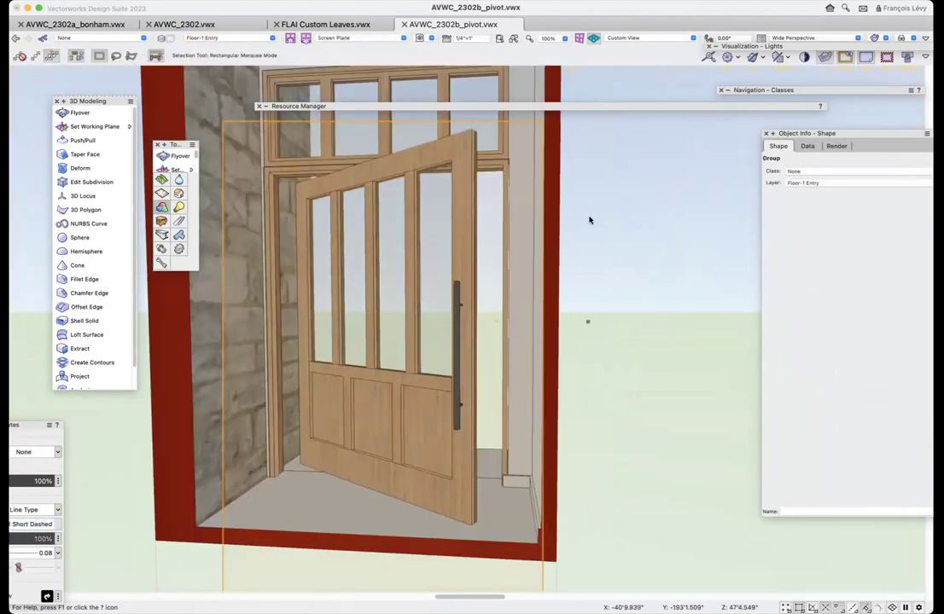
- Inspect the cased opening that frames the pivot door and the separate transom window above it
click(507, 193)
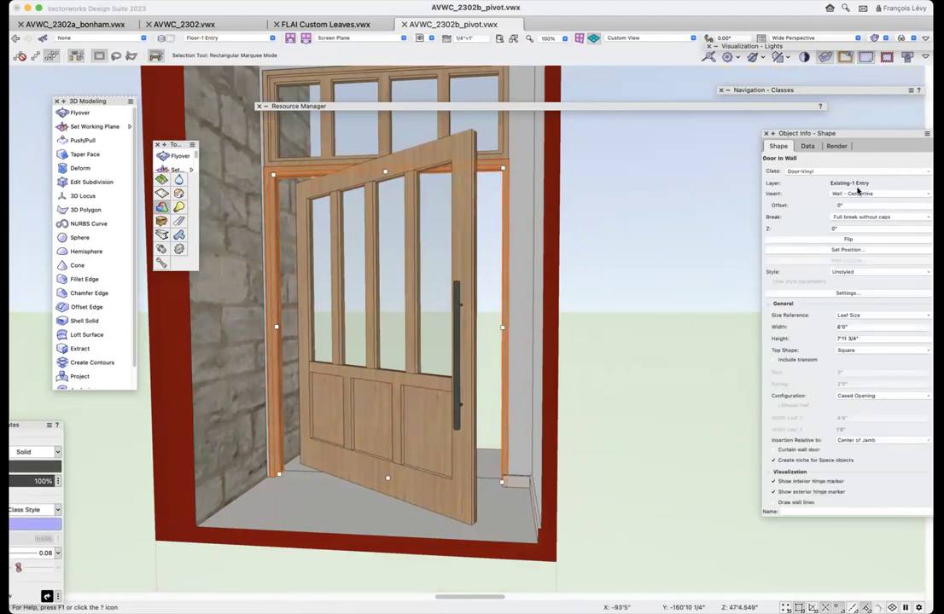
scroll(796, 231, down, 2)
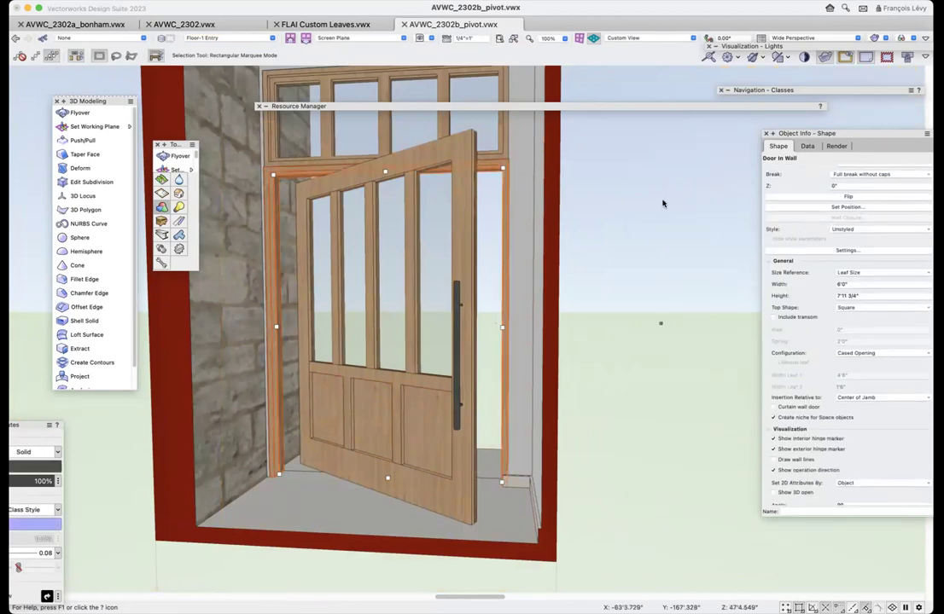
scroll(663, 203, up, 5)
click(460, 221)
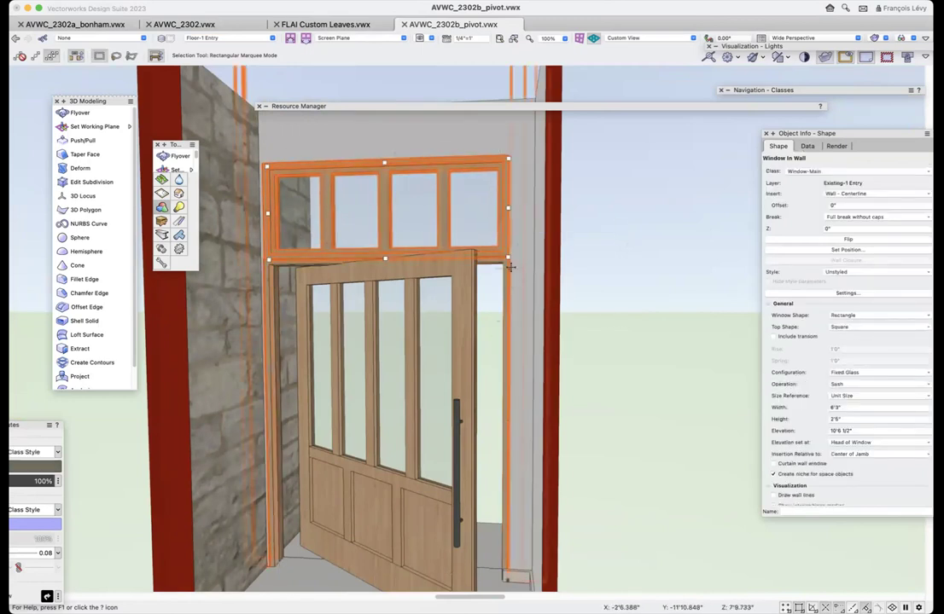
click(502, 269)
click(510, 275)
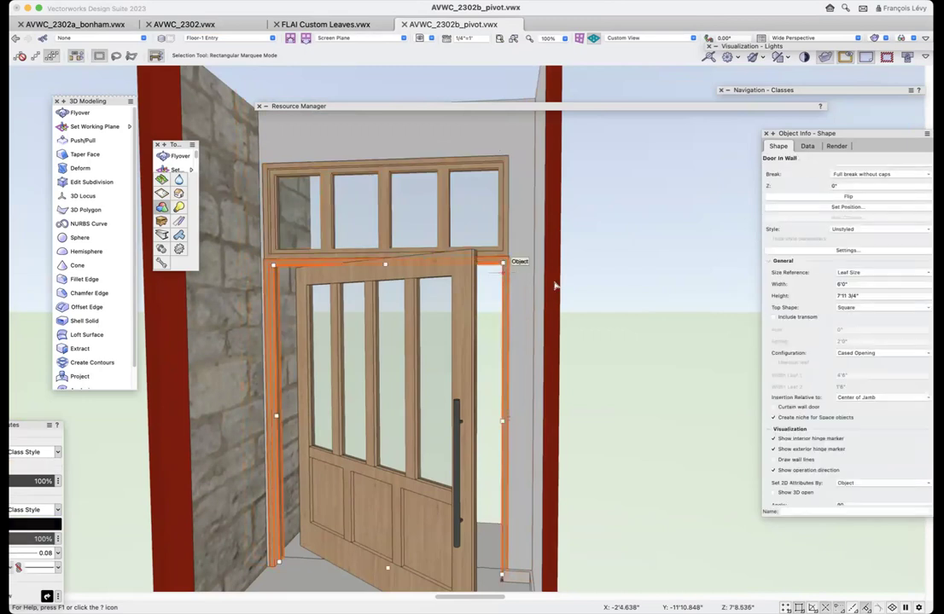
click(502, 217)
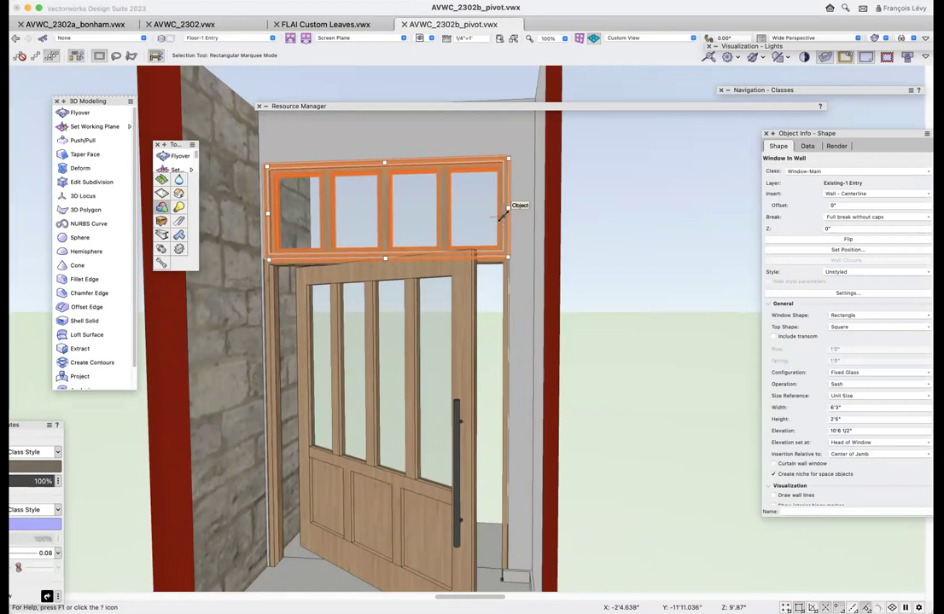
click(644, 224)
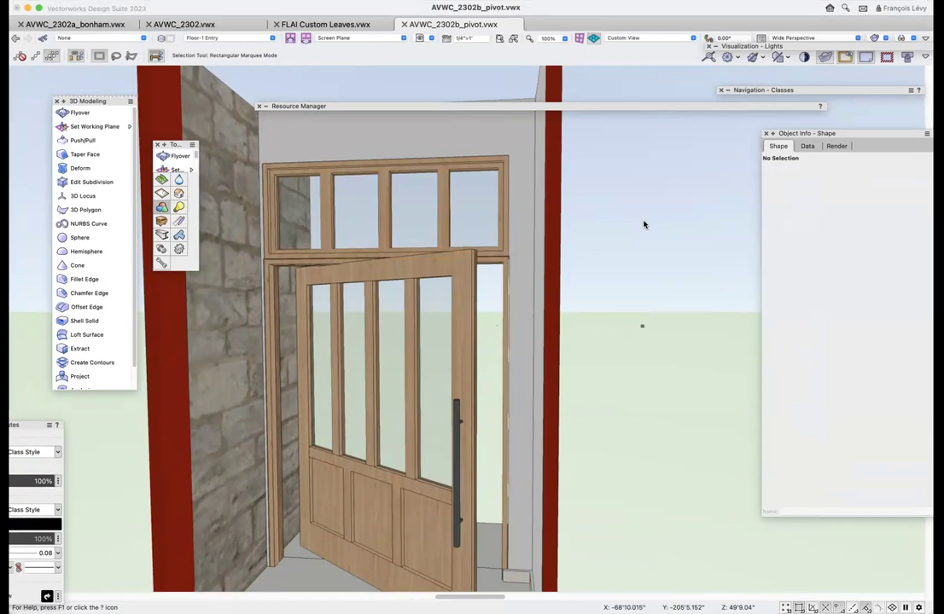
click(494, 163)
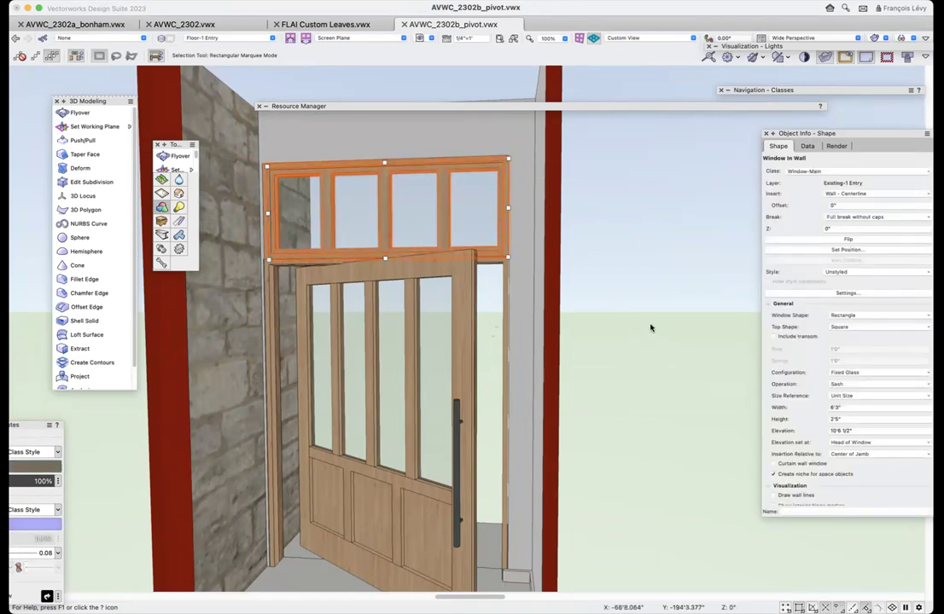
- Examine the cased opening's door parameters, including configuration, threshold, transom and trim, then clear the selection
click(503, 283)
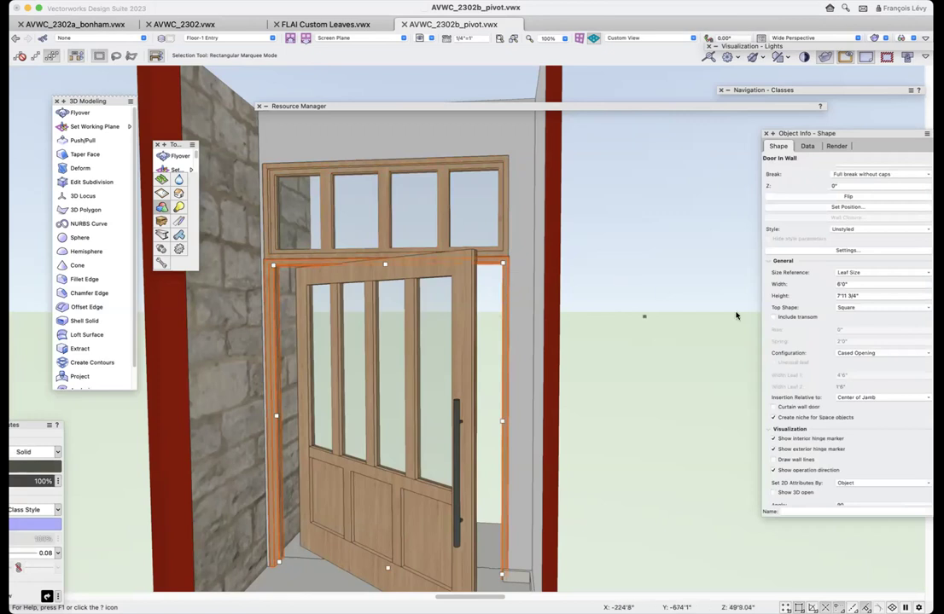
scroll(876, 293, down, 3)
scroll(875, 293, down, 1)
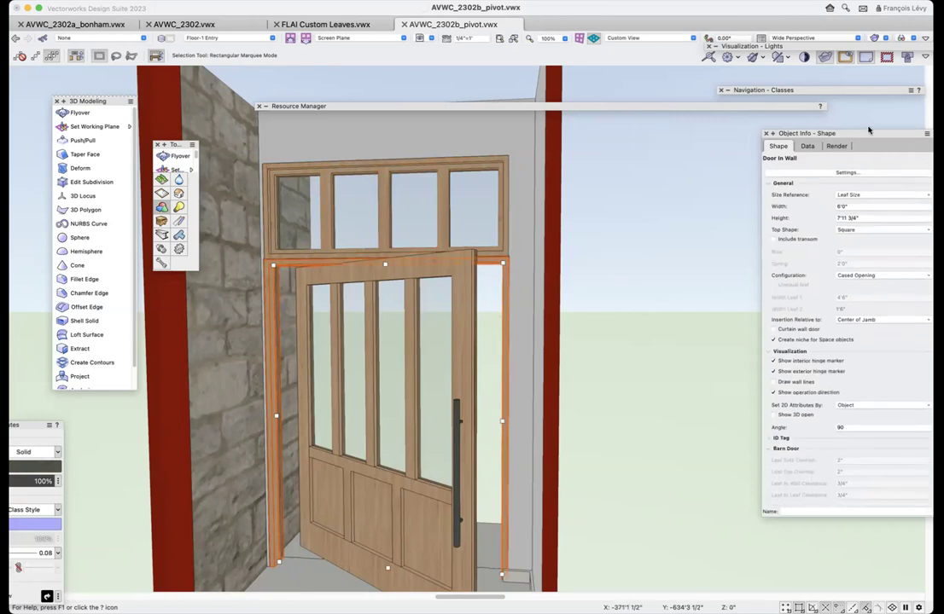
drag(869, 130, 787, 127)
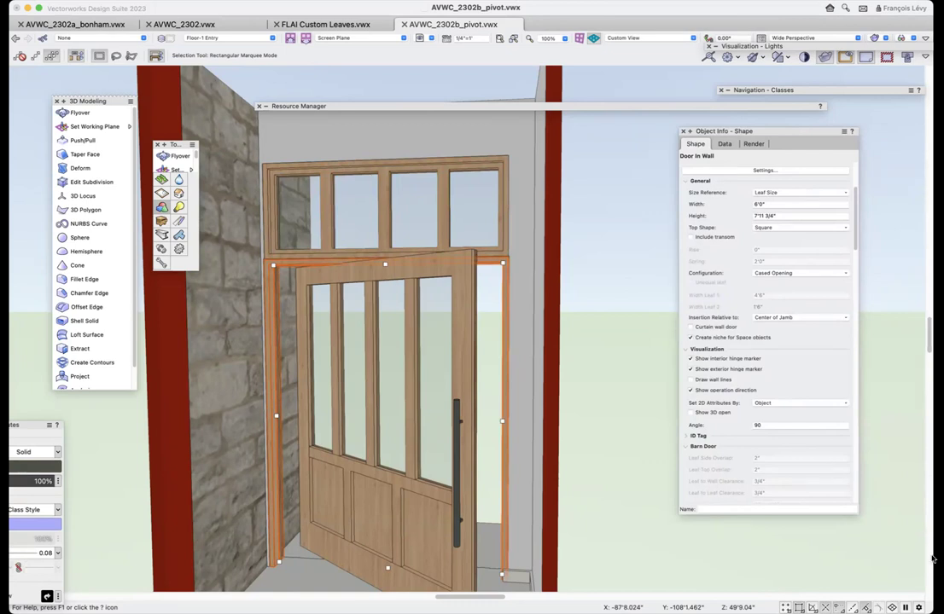
scroll(778, 232, down, 2)
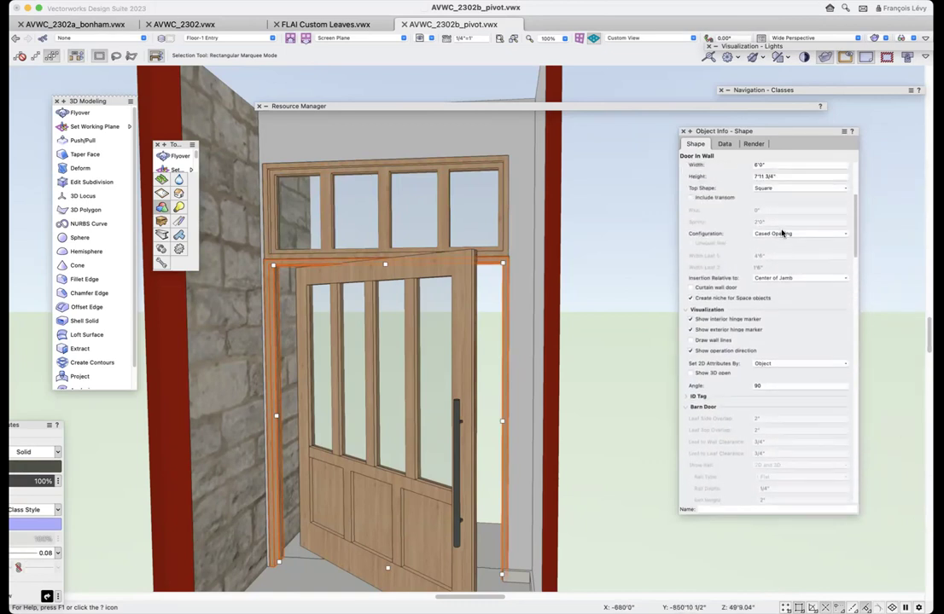
scroll(739, 326, down, 3)
scroll(707, 350, down, 10)
scroll(706, 374, up, 8)
scroll(706, 373, up, 5)
scroll(706, 374, down, 6)
scroll(706, 374, down, 8)
scroll(706, 374, down, 8)
scroll(705, 374, down, 3)
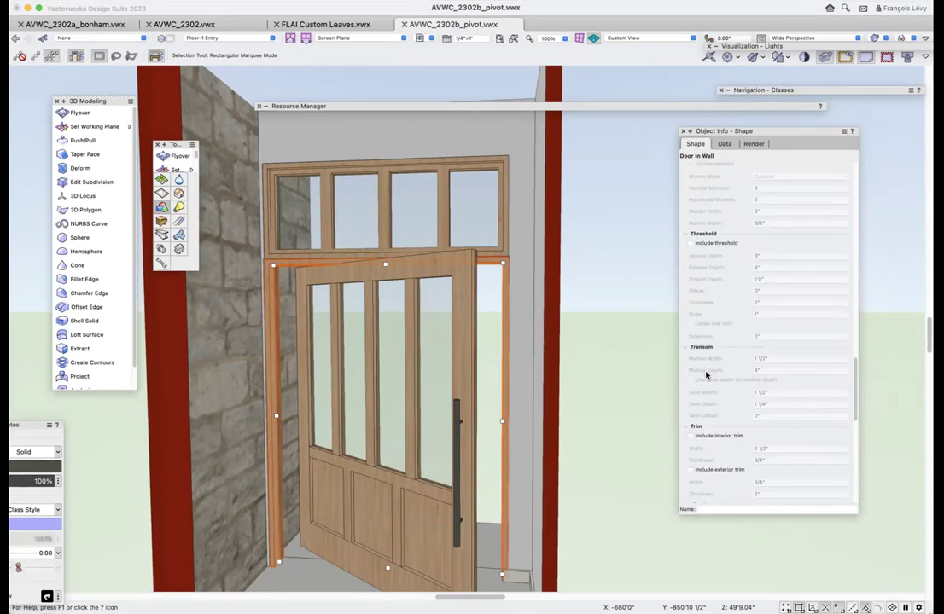
click(617, 302)
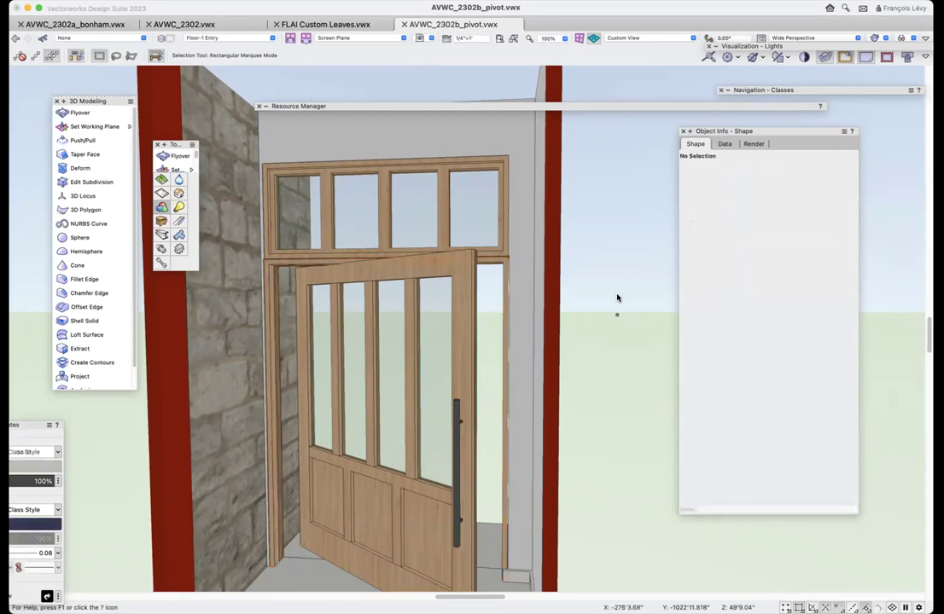
- Open the pivot door group for editing and select the door object inside it
click(469, 297)
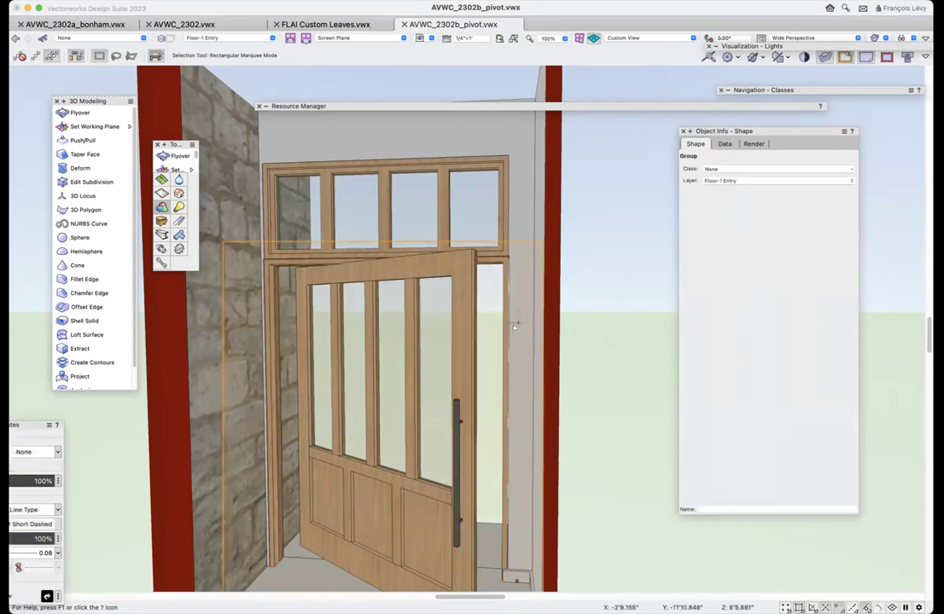
double_click(469, 290)
click(584, 286)
click(467, 292)
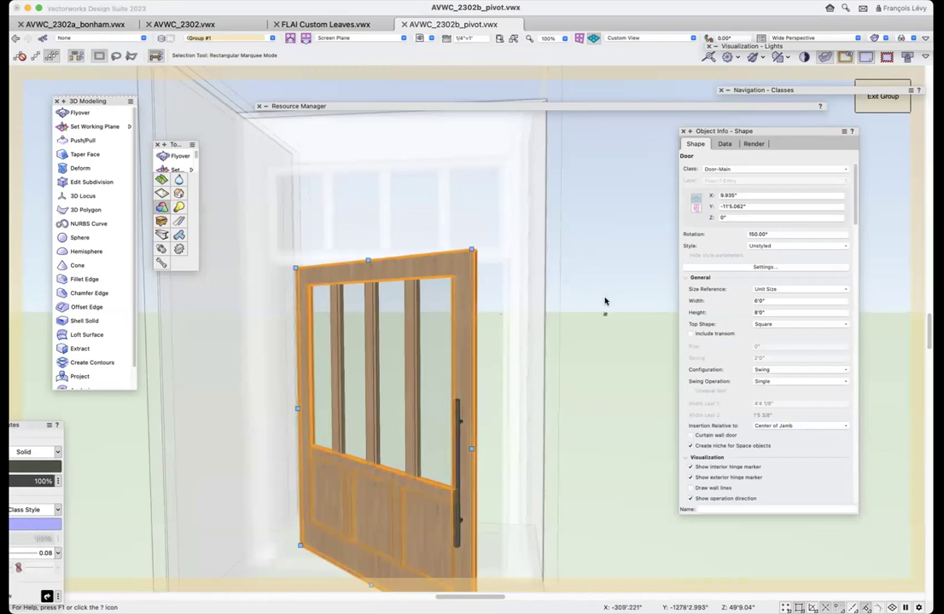
- Show the entry in Top/Plan view and open the pivot door group there for editing
click(419, 38)
click(440, 119)
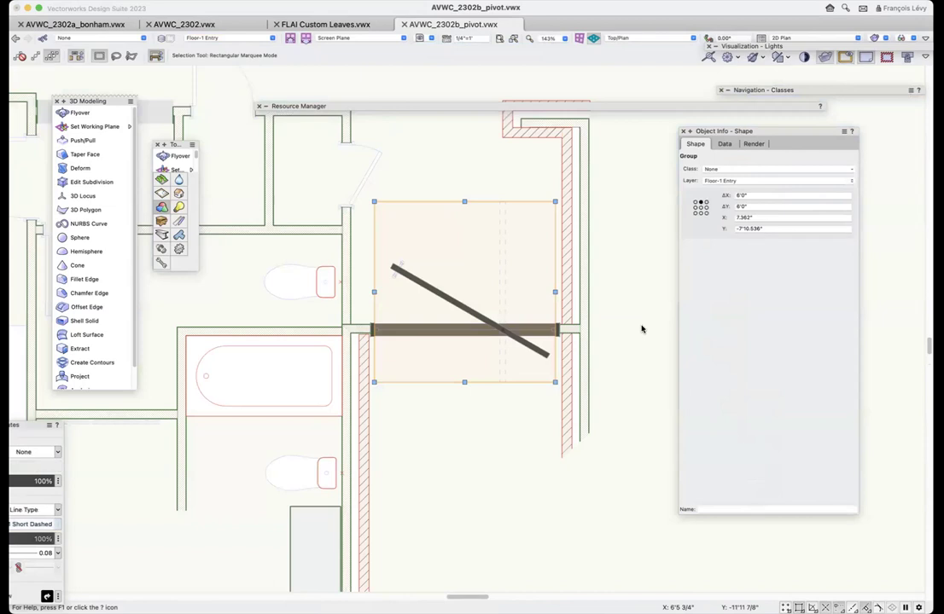
click(407, 274)
double_click(501, 223)
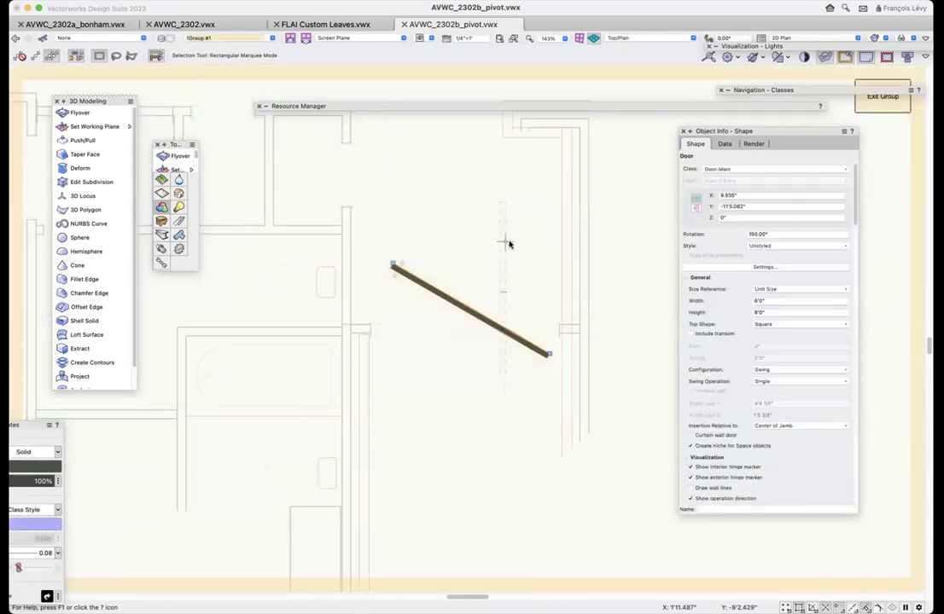
- Inspect the dashed rectangle and swing linework drawn beside the pivot door in plan, leaving the rectangle selected
click(505, 241)
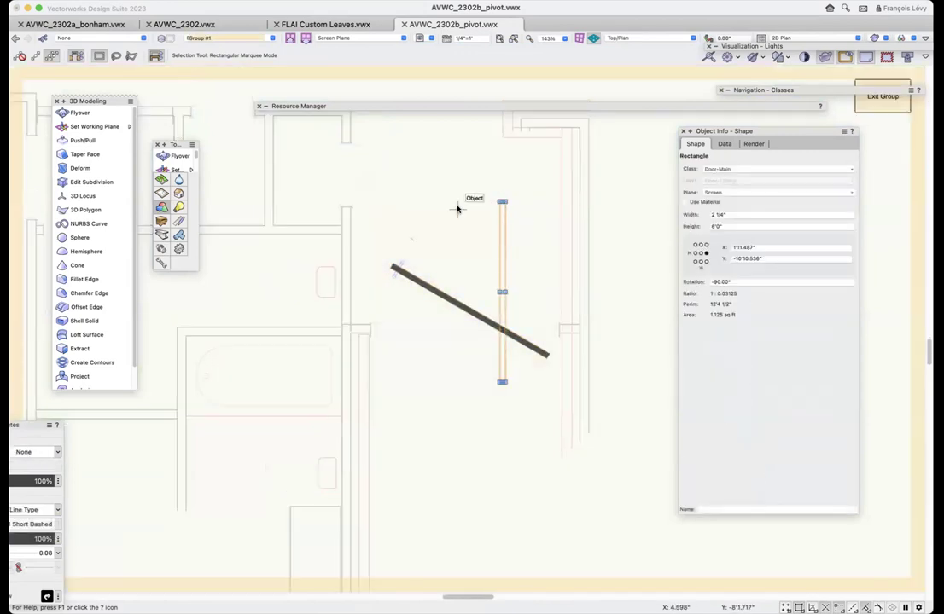
click(459, 209)
click(505, 223)
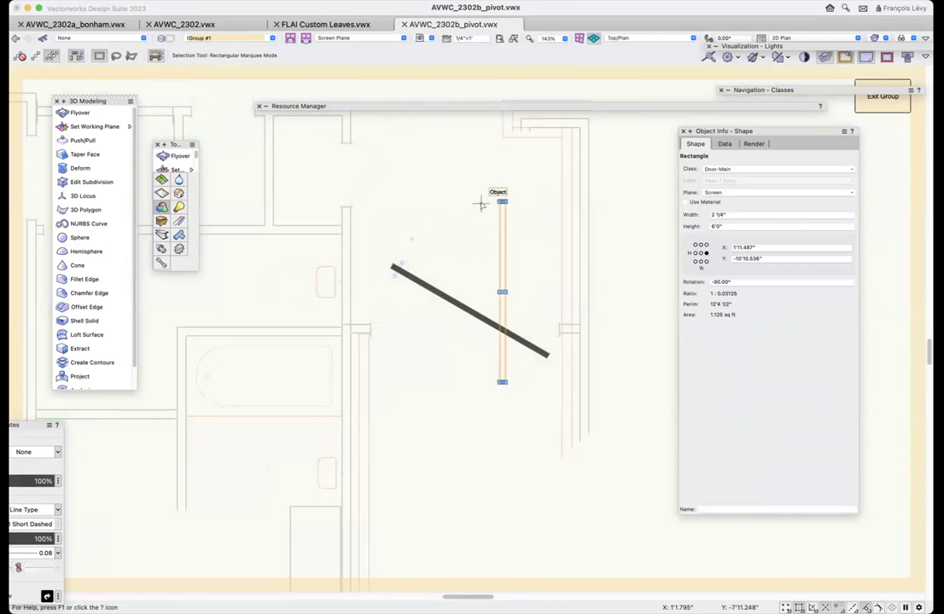
click(482, 204)
click(502, 240)
- Open the Door Schedule worksheet of AVWC_2302b_pivot.vwx, review its door columns and notes, then return to the plan drawing
click(276, 5)
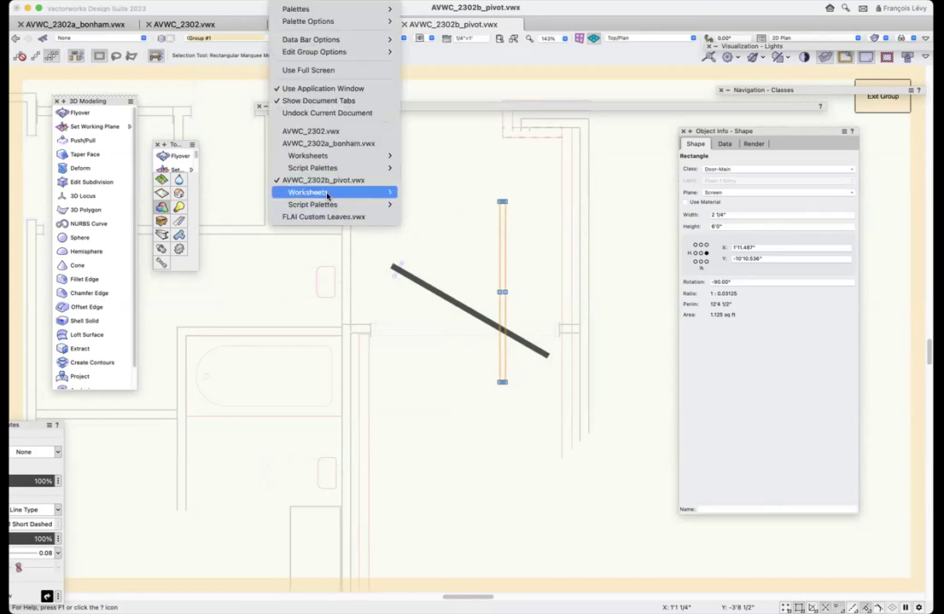
mouse_move(325, 194)
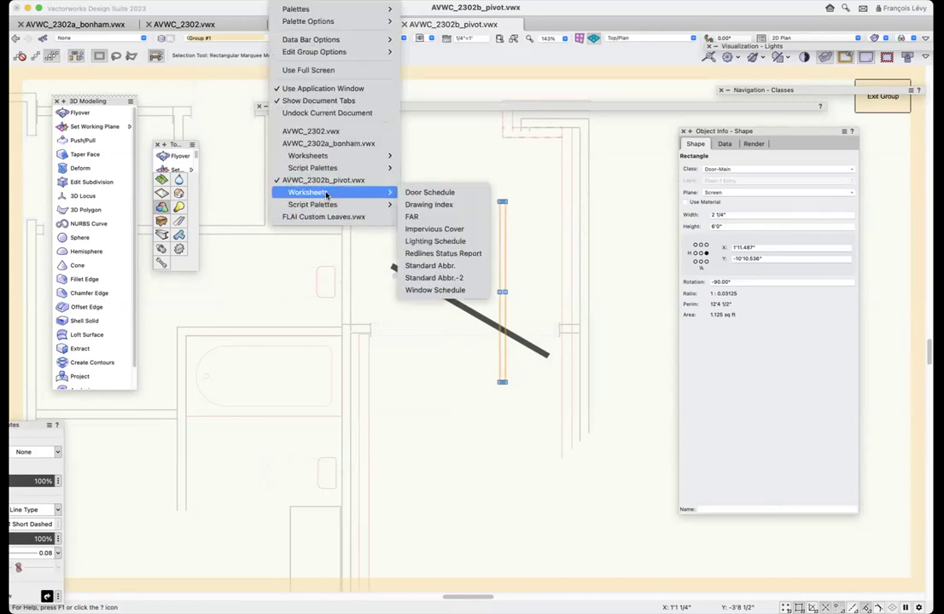
click(428, 193)
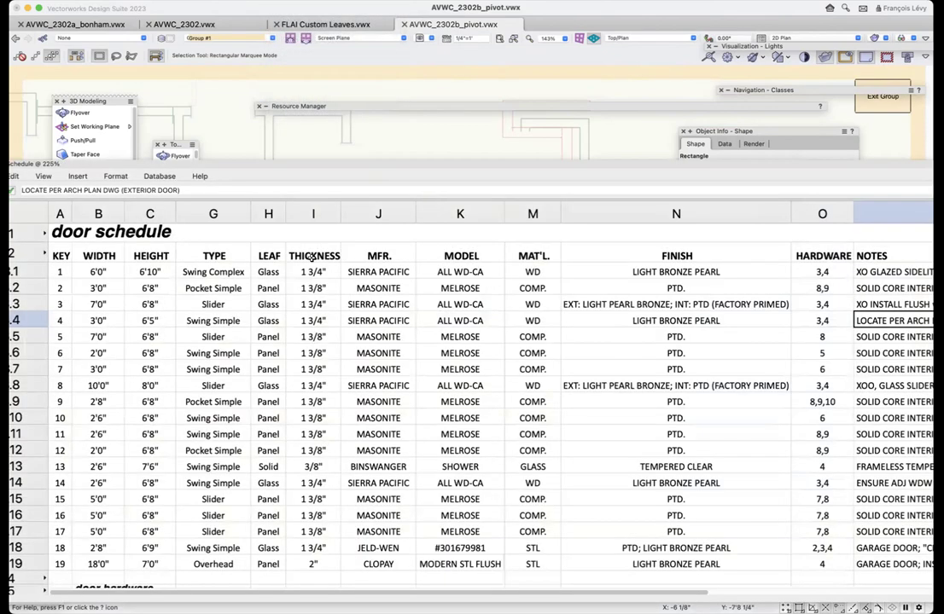
scroll(316, 301, right, 6)
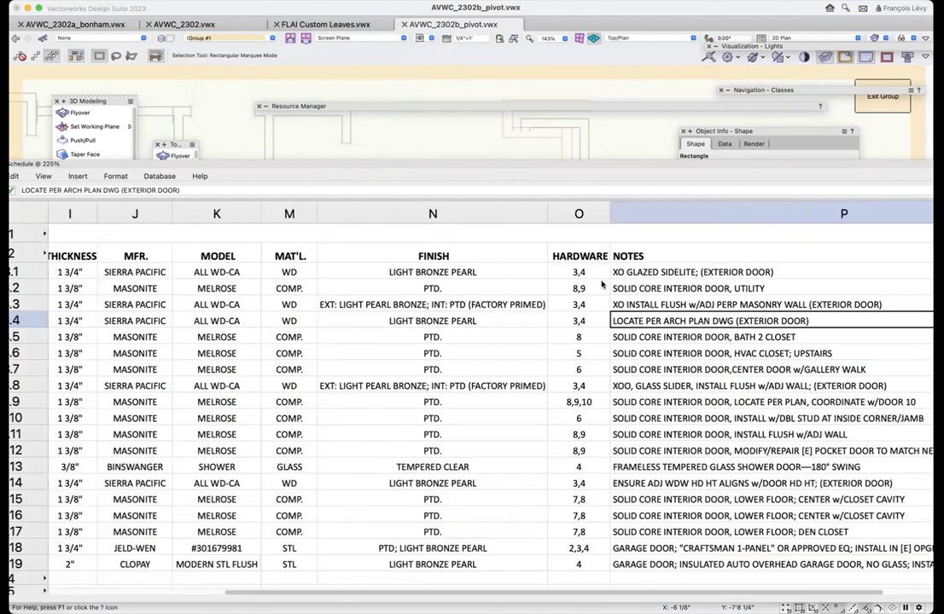
scroll(602, 284, left, 6)
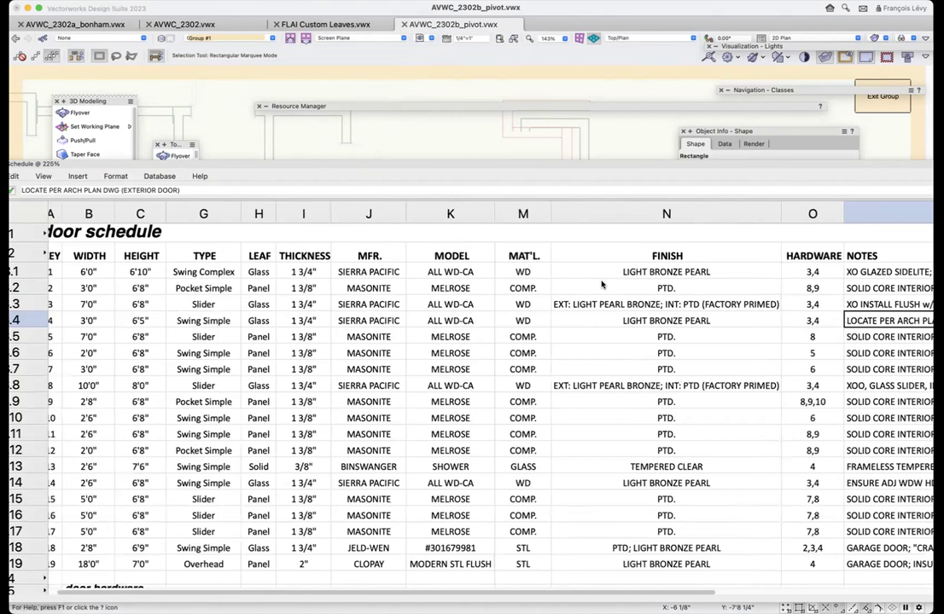
scroll(602, 284, down, 3)
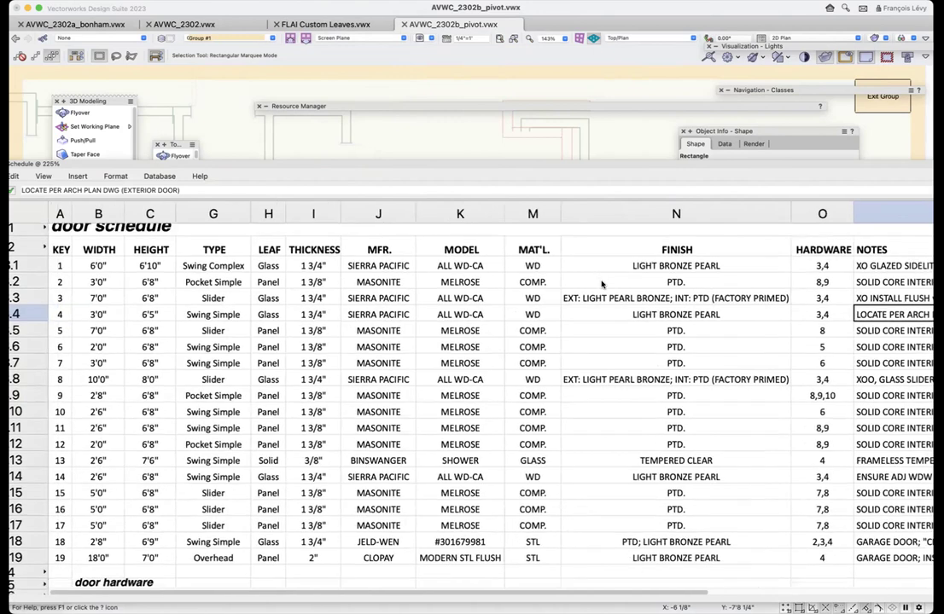
scroll(602, 285, up, 3)
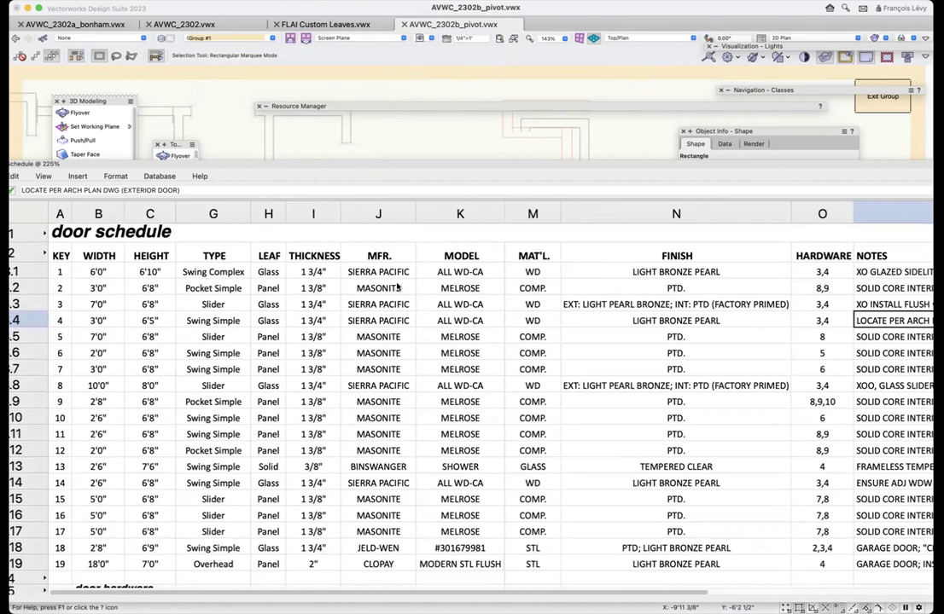
scroll(418, 283, right, 1)
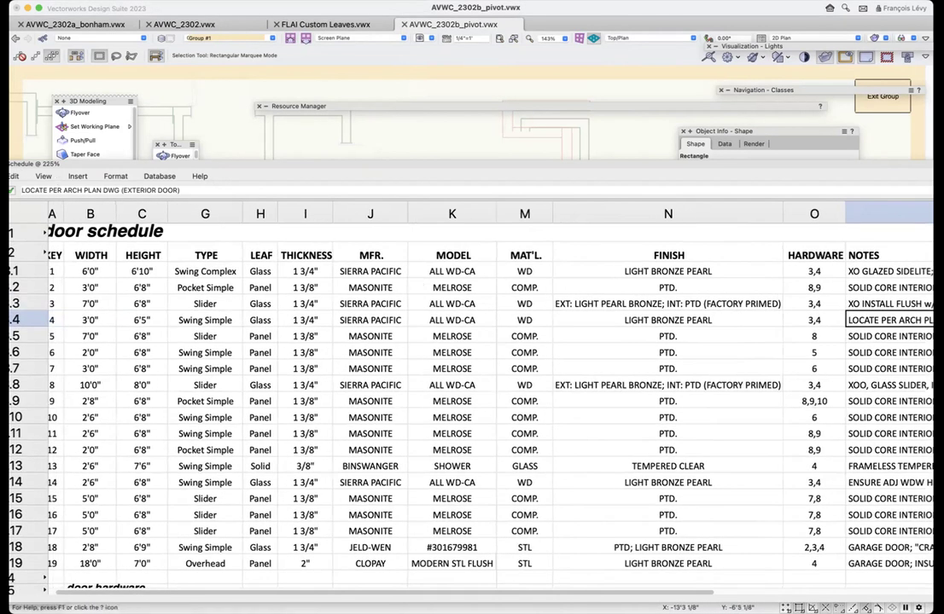
click(362, 150)
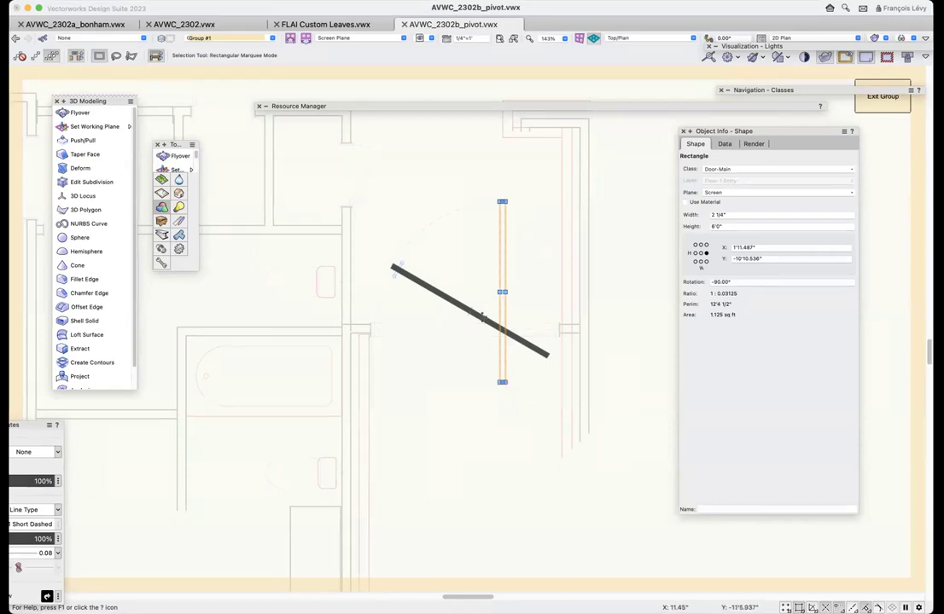
- Check the pivot door object's settings and shape parameters, then expand its ID Tag parameters
click(482, 318)
double_click(494, 327)
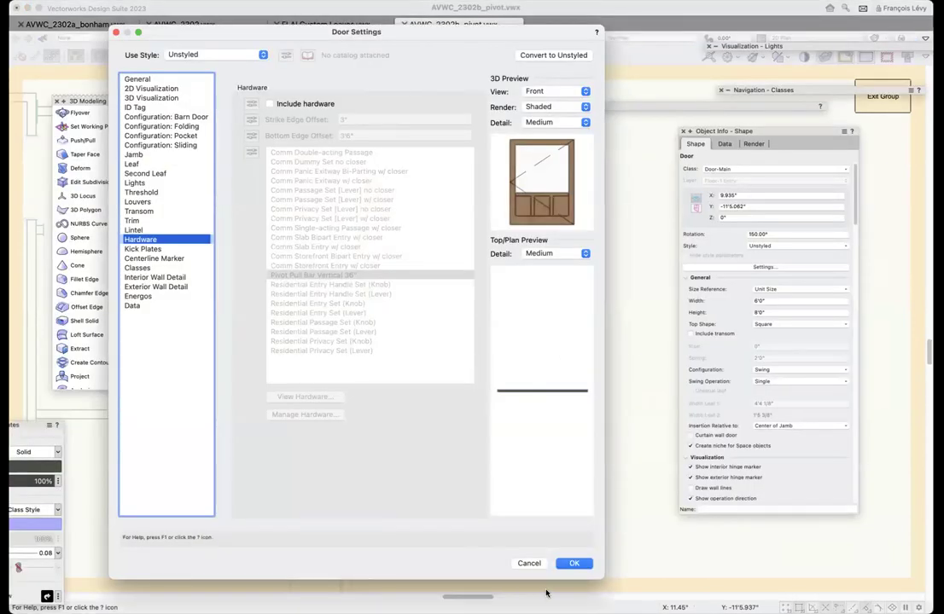
scroll(728, 413, down, 8)
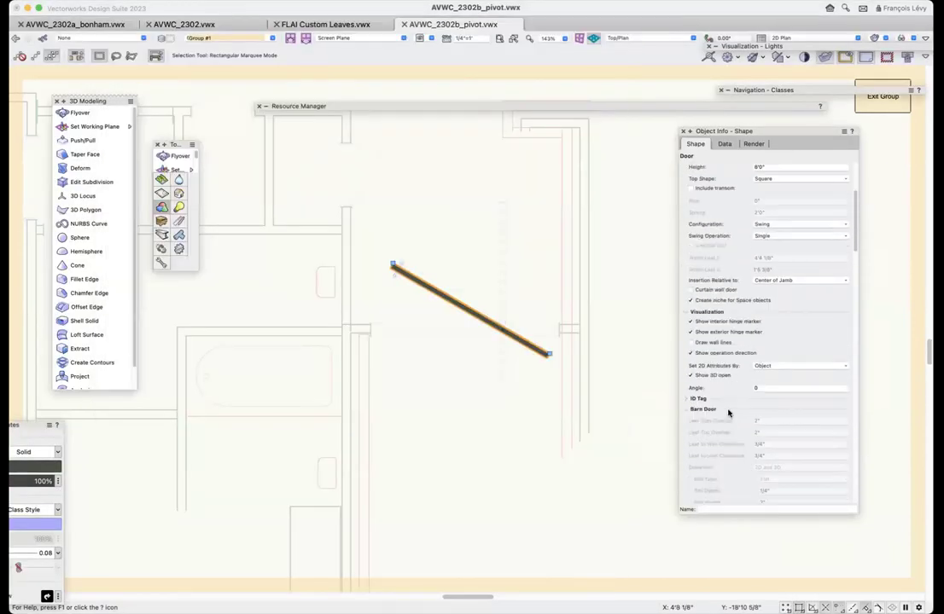
scroll(728, 413, down, 10)
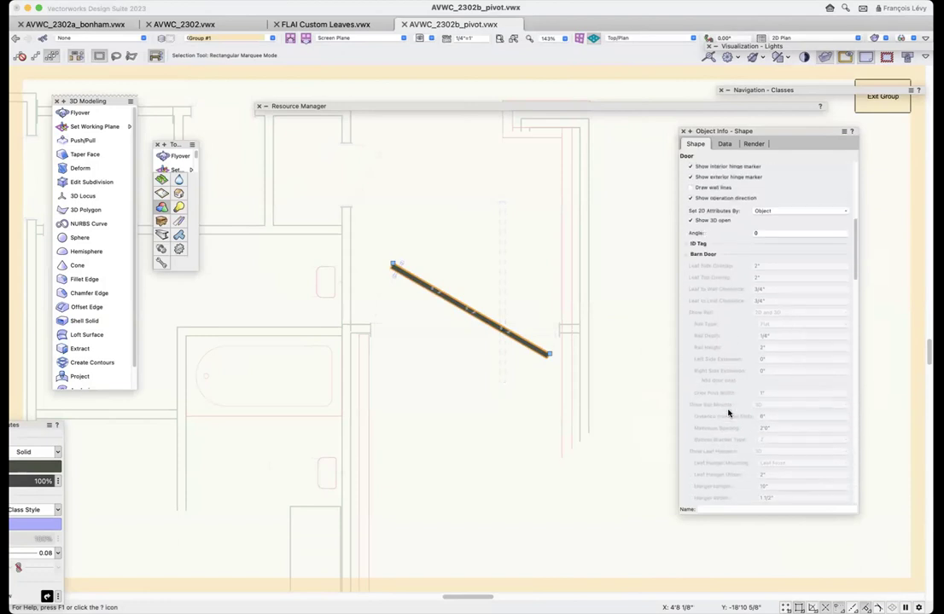
scroll(728, 413, up, 8)
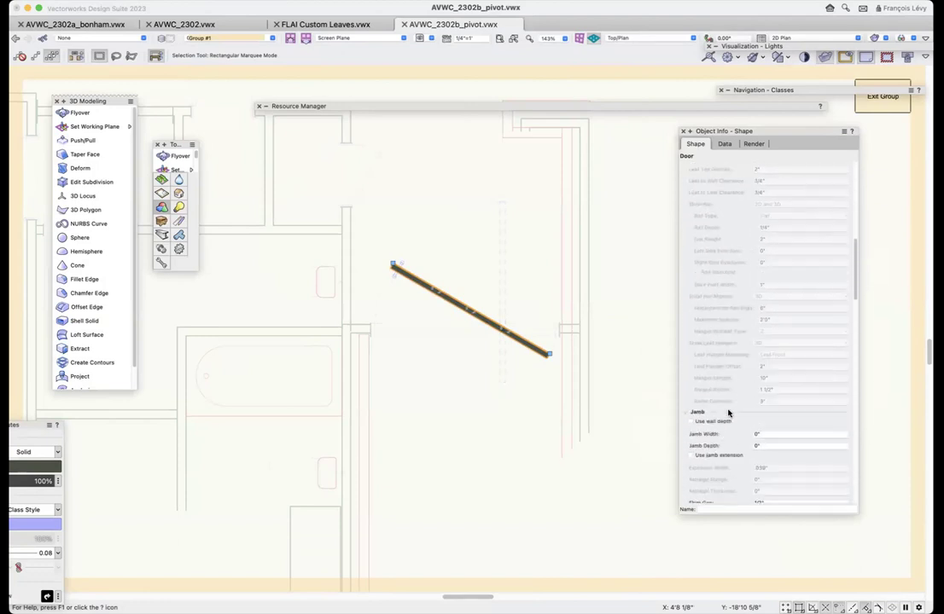
scroll(728, 413, up, 1)
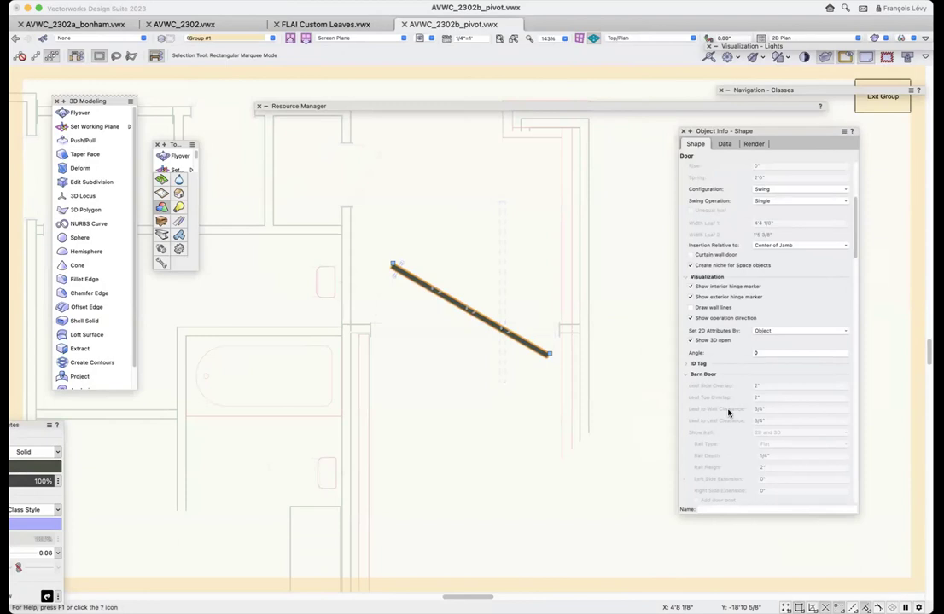
scroll(727, 413, up, 5)
scroll(728, 413, up, 6)
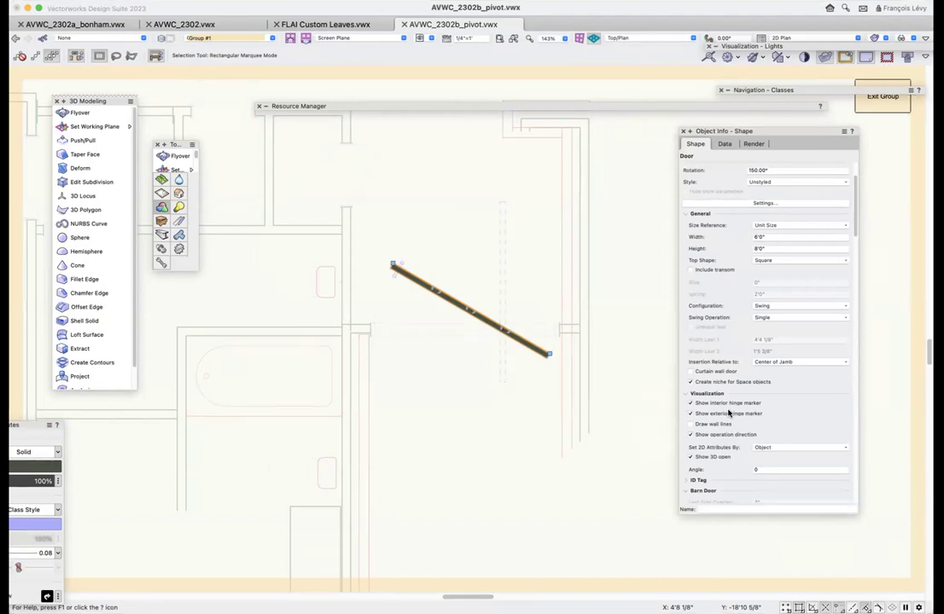
scroll(728, 413, down, 6)
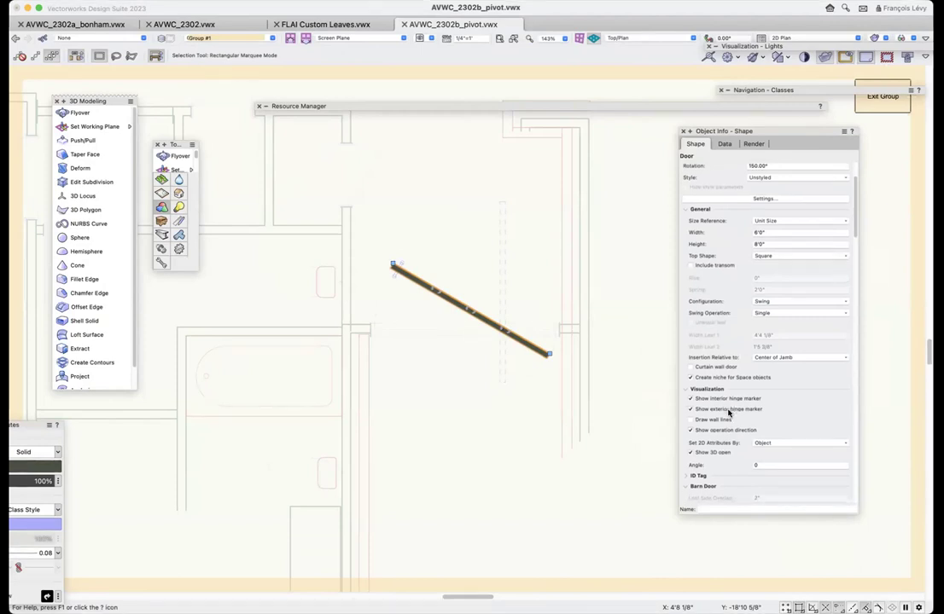
click(691, 408)
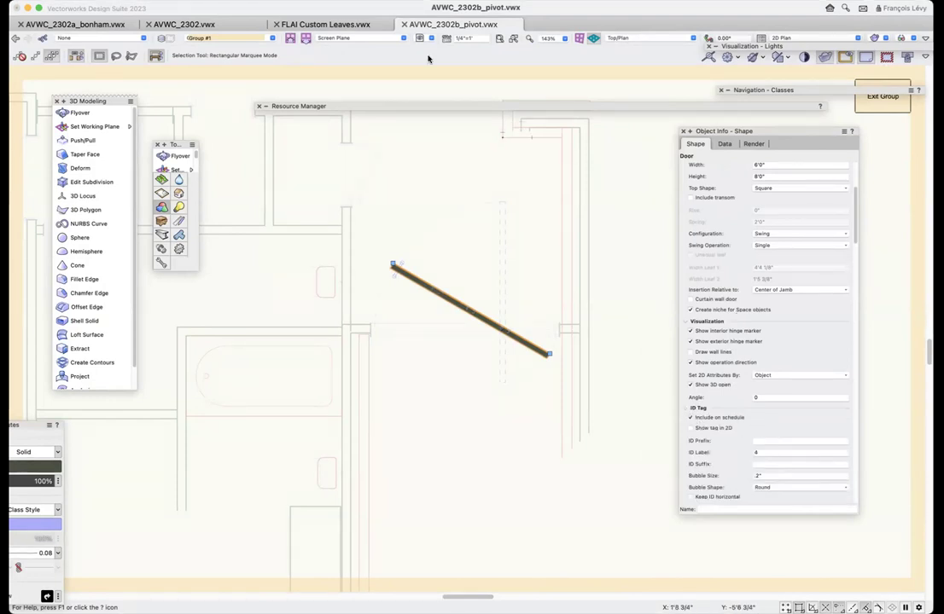
- Open the Door Schedule worksheet, examine the entry for door 4 including its type, then close the worksheet and clear the selection
click(350, 3)
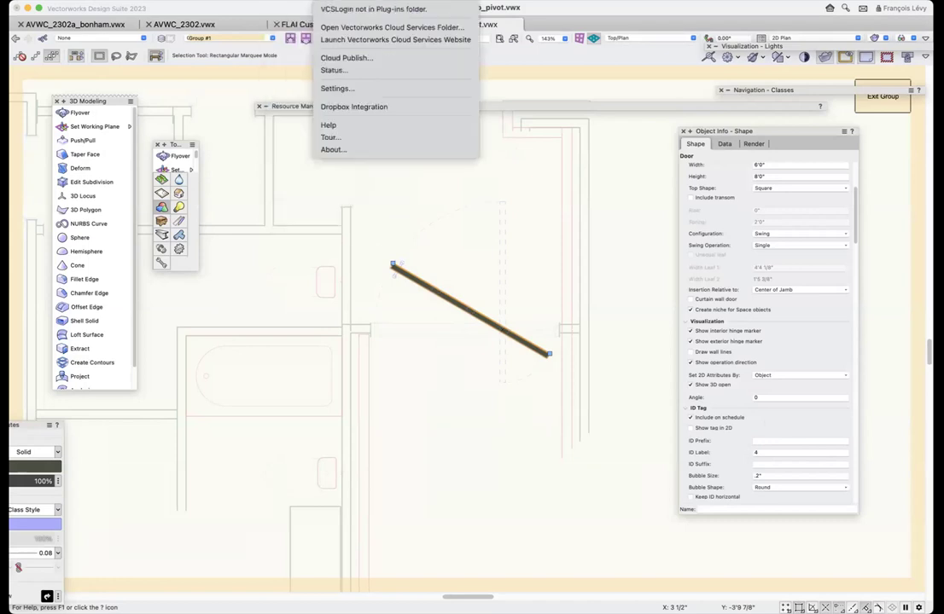
mouse_move(330, 191)
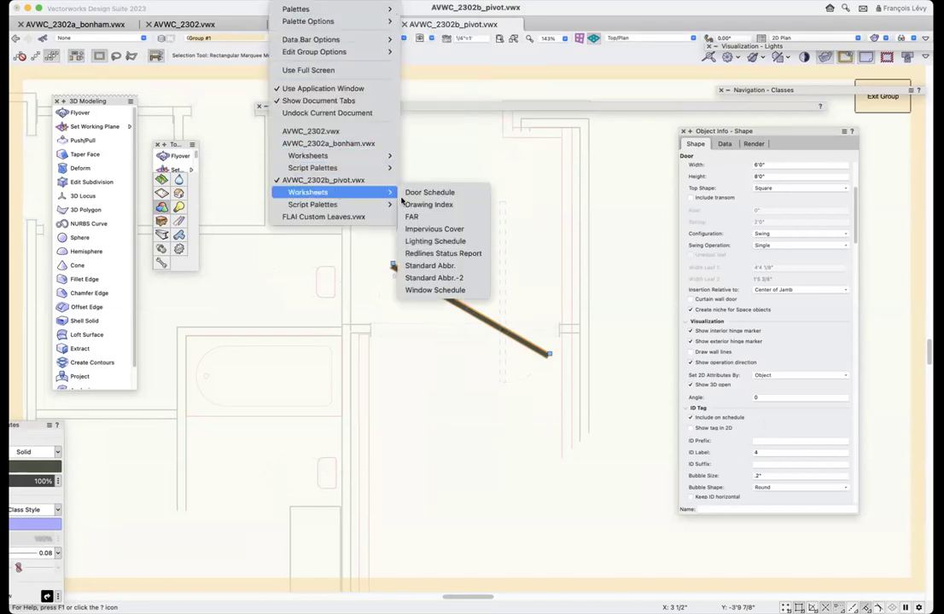
click(420, 192)
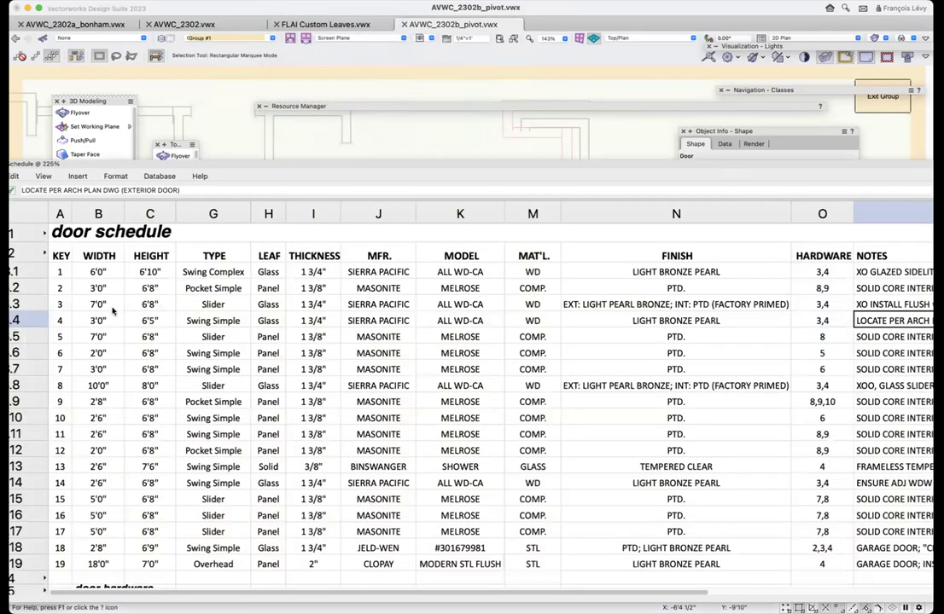
click(183, 320)
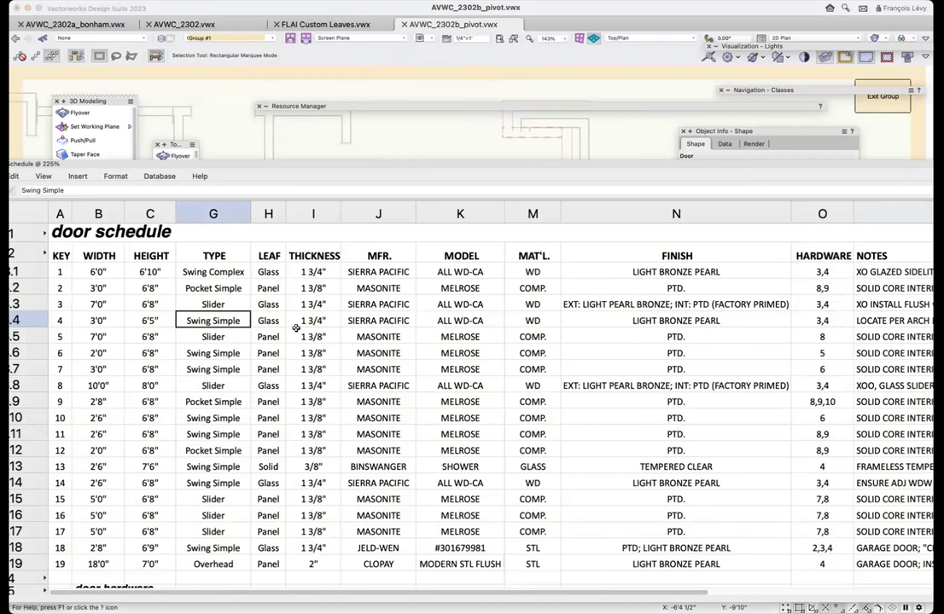
scroll(296, 328, down, 1)
scroll(296, 329, down, 3)
scroll(296, 328, up, 5)
key(super+w)
click(651, 385)
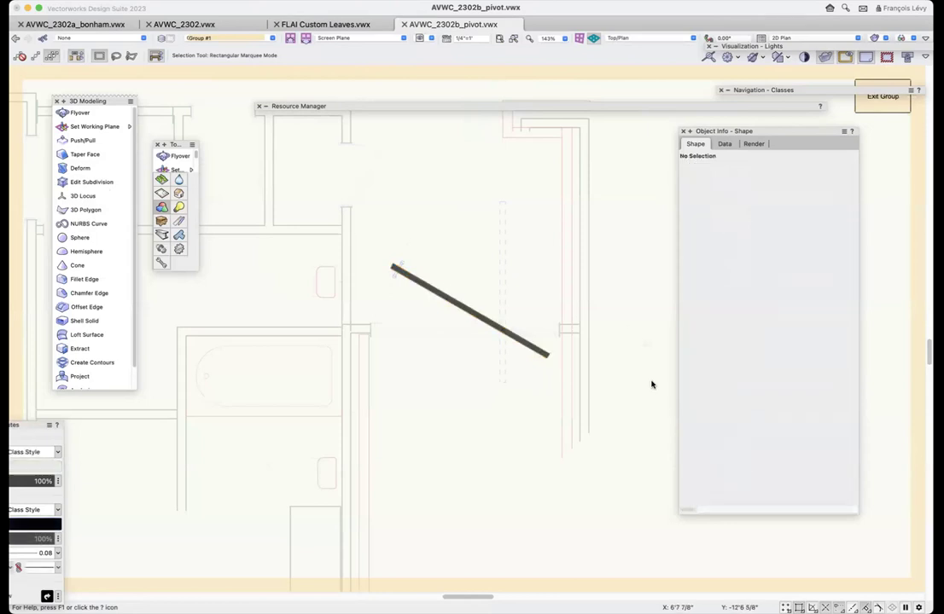
- Select the pivot door object in plan and review its schedule inclusion and ID Tag parameters
click(540, 351)
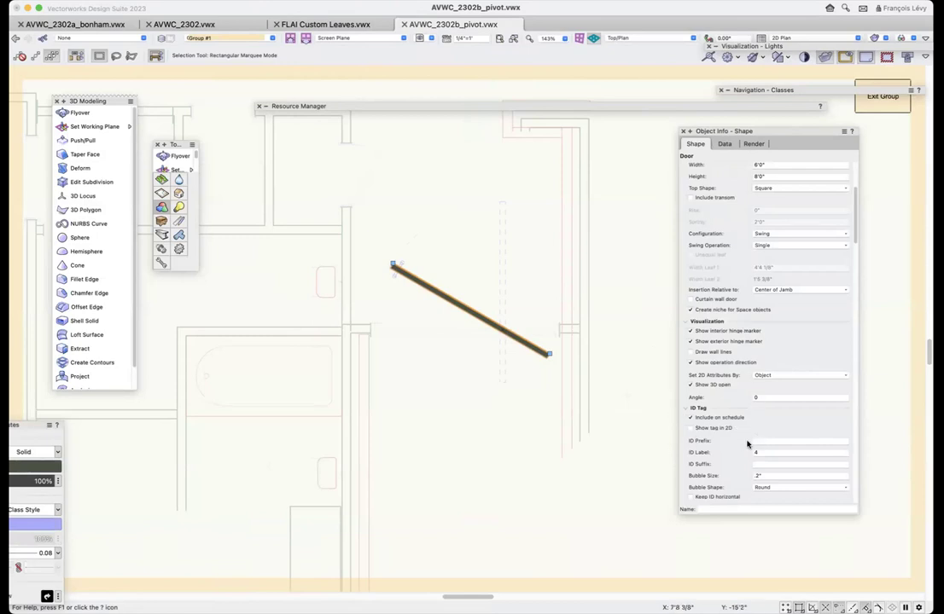
scroll(761, 373, down, 1)
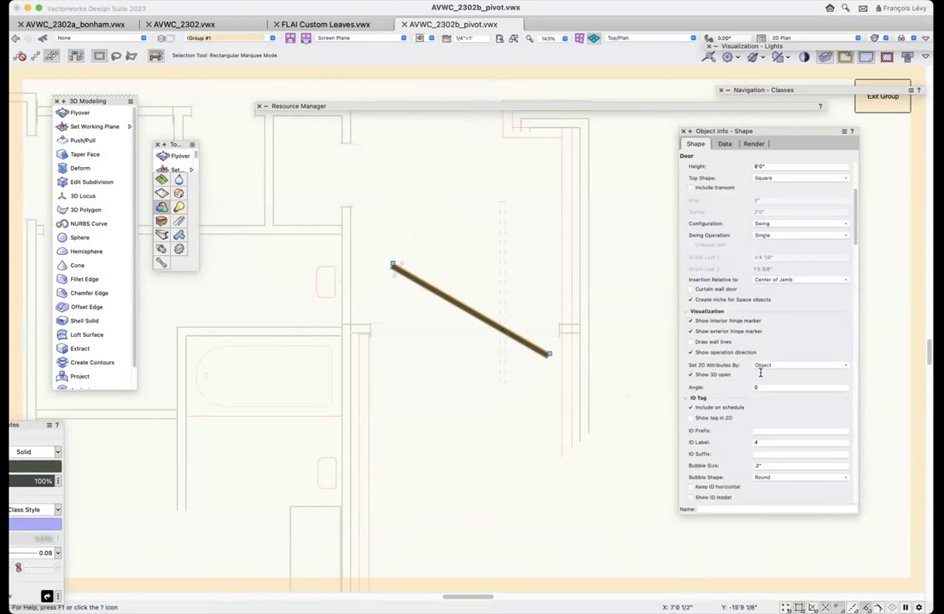
scroll(760, 373, down, 5)
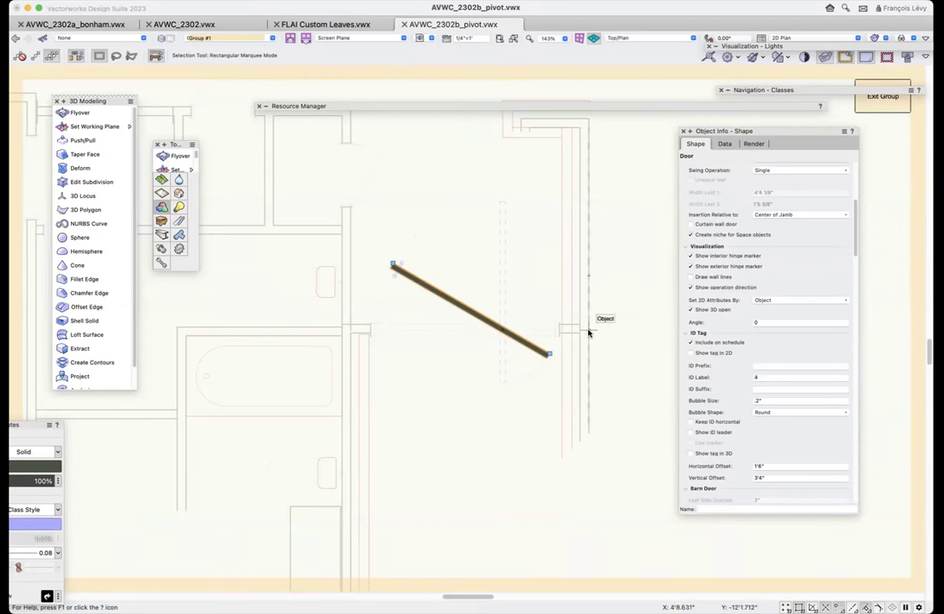
- Exit the pivot door group and restore the saved view "pivot"
click(875, 96)
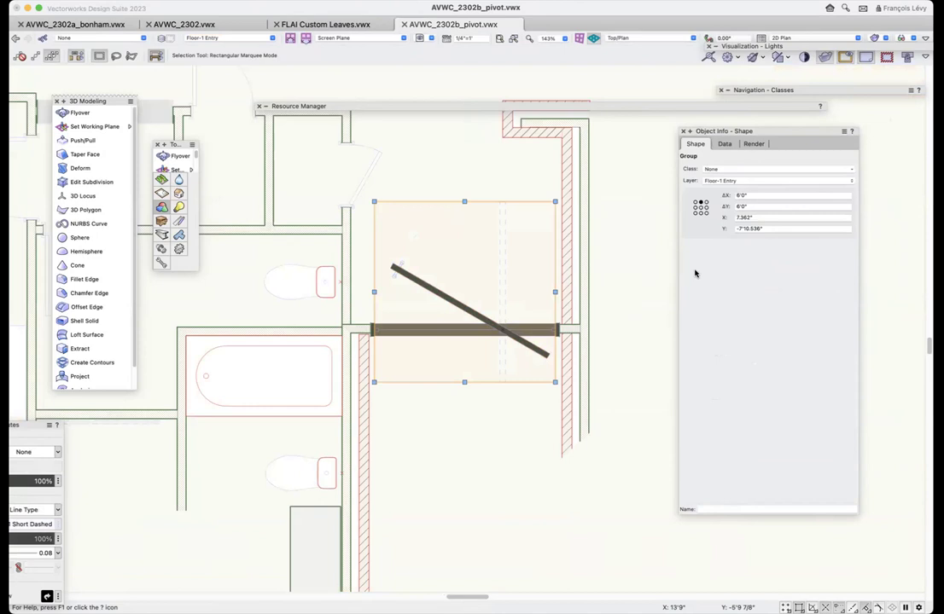
click(422, 40)
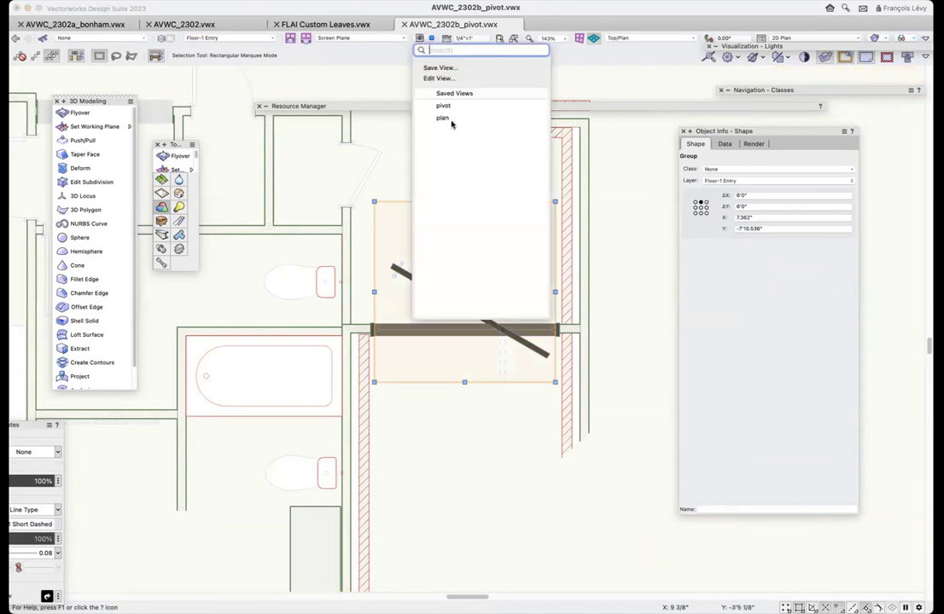
click(444, 118)
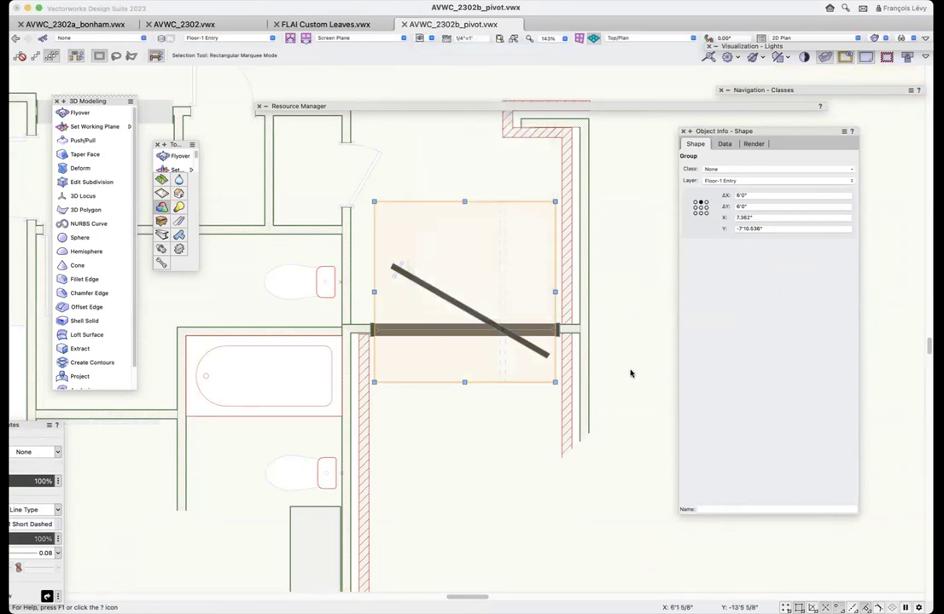
click(420, 39)
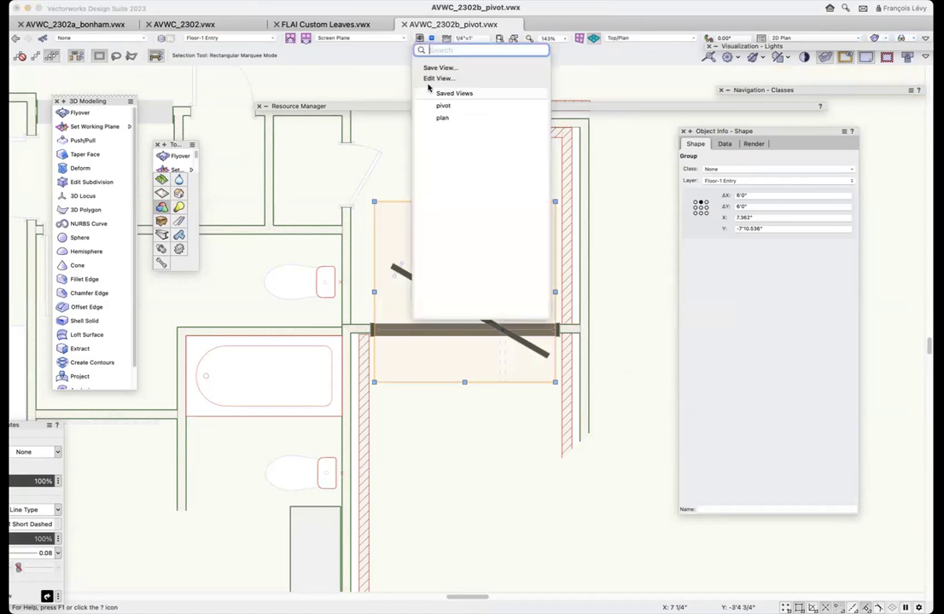
click(434, 106)
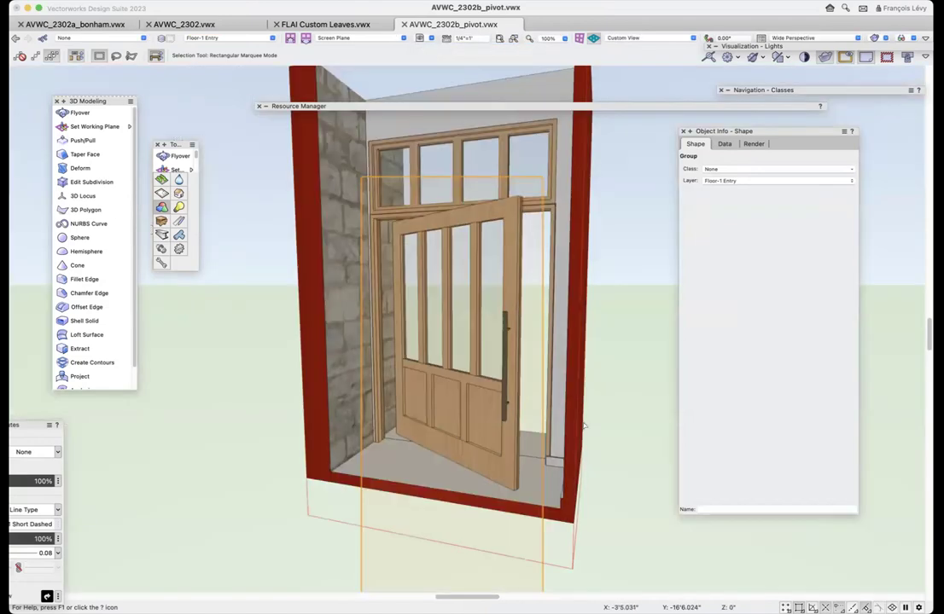
- Select the door frame inserted in the wall, review its jamb, leaf and ID Tag parameters and its Configuration options, then deselect it
click(392, 384)
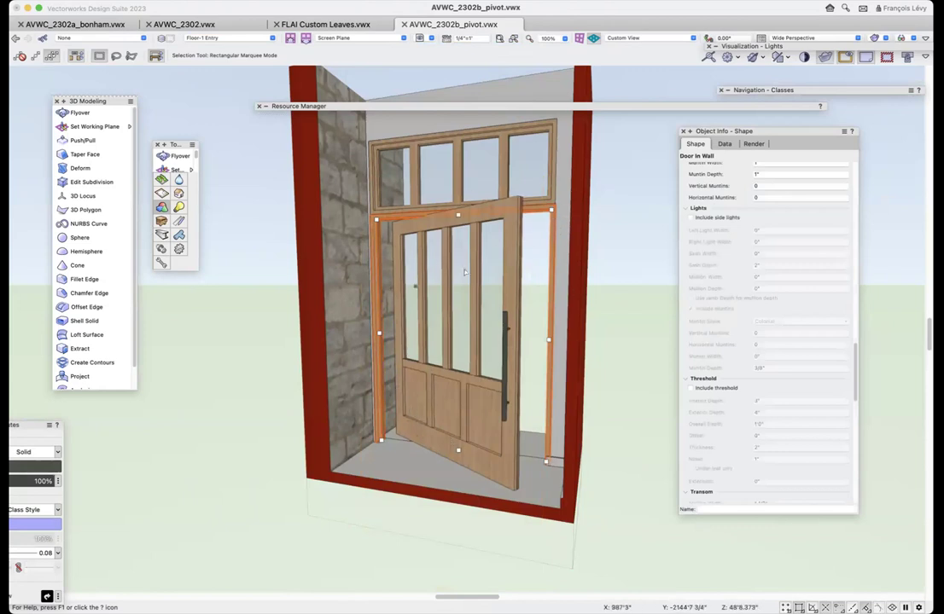
scroll(769, 220, up, 5)
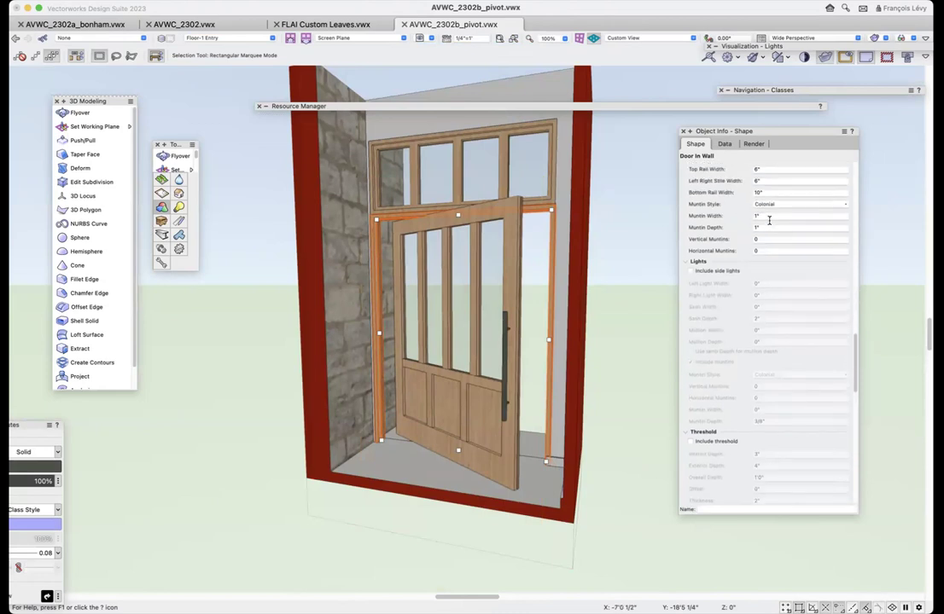
scroll(769, 220, up, 4)
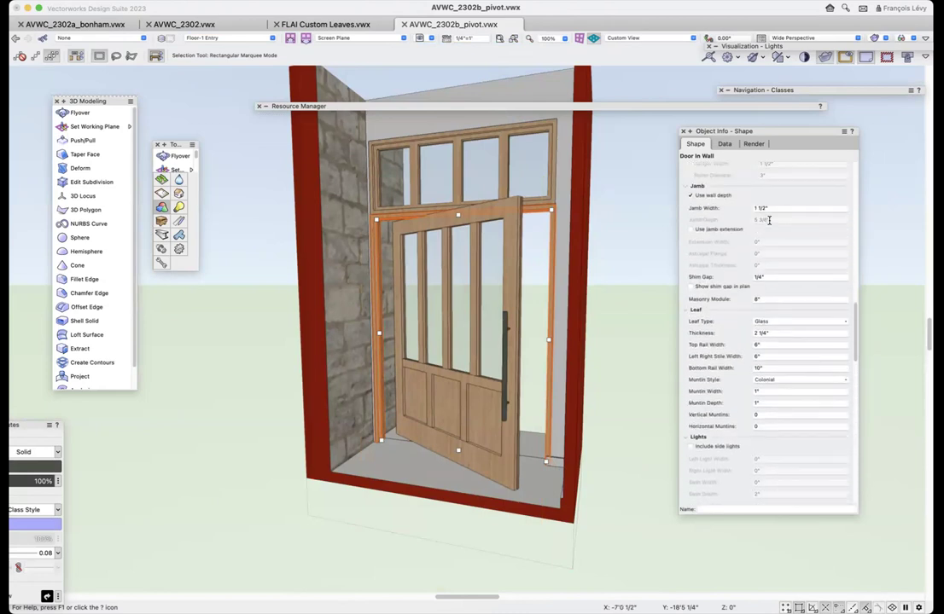
scroll(769, 220, down, 2)
scroll(768, 220, up, 8)
scroll(769, 220, up, 15)
scroll(769, 221, up, 7)
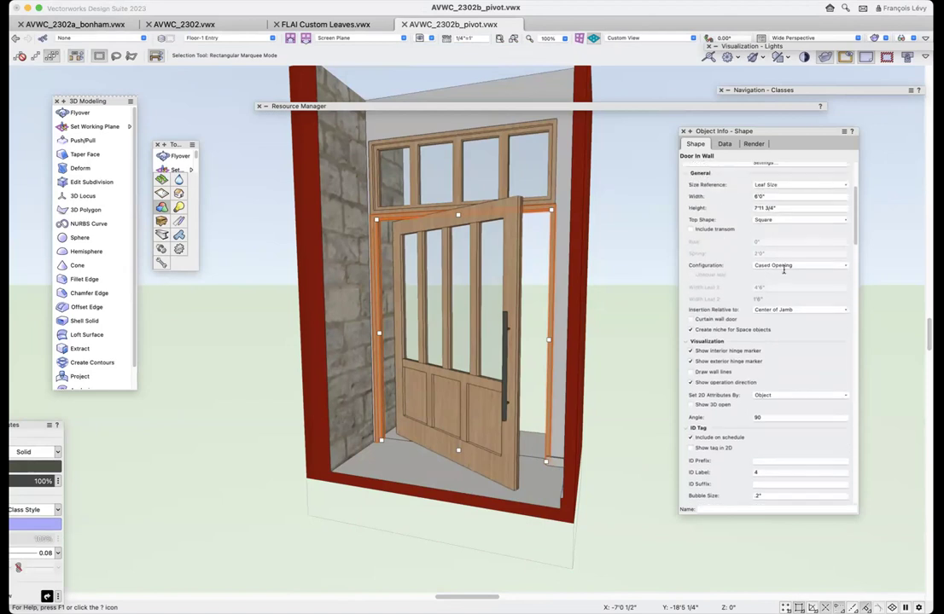
click(786, 267)
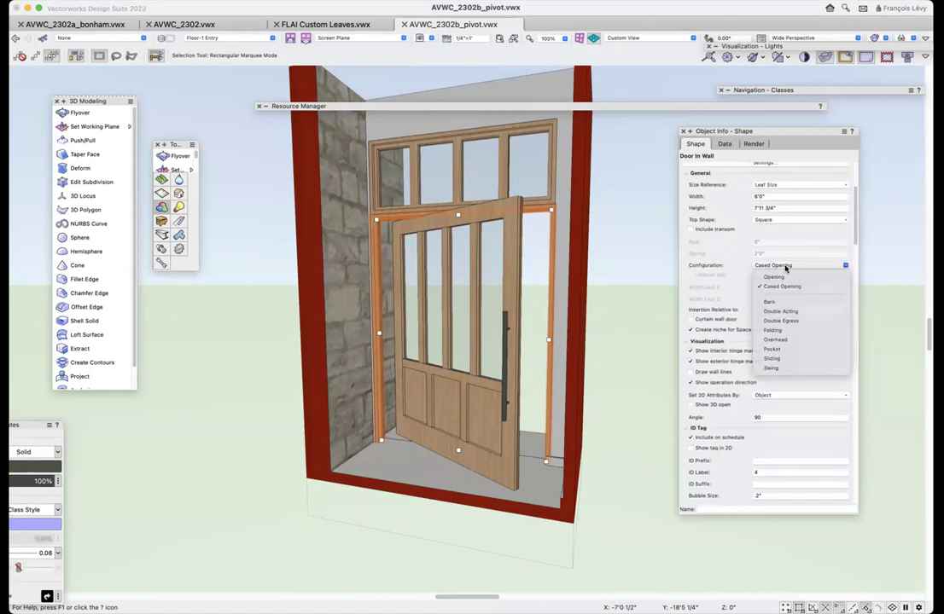
click(786, 268)
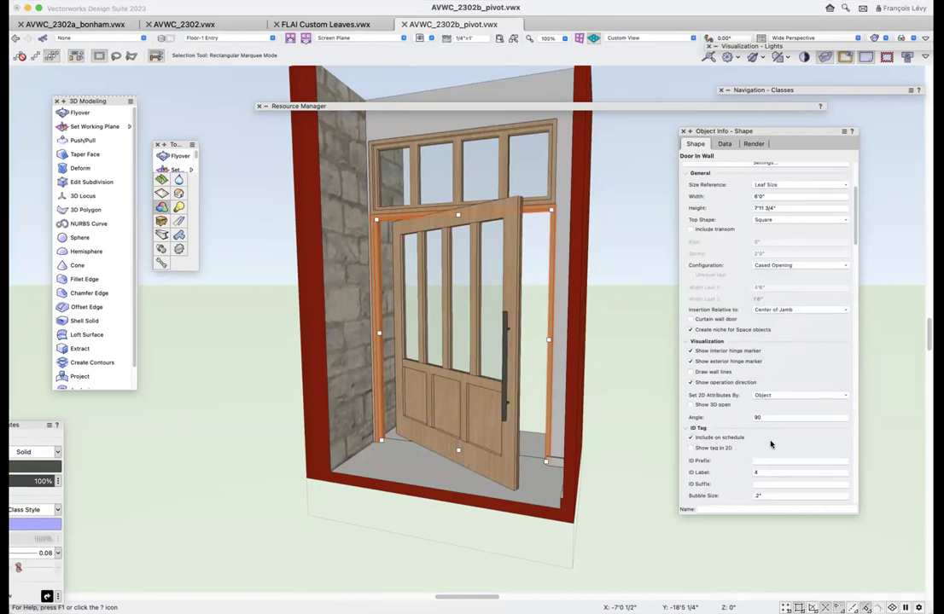
click(627, 263)
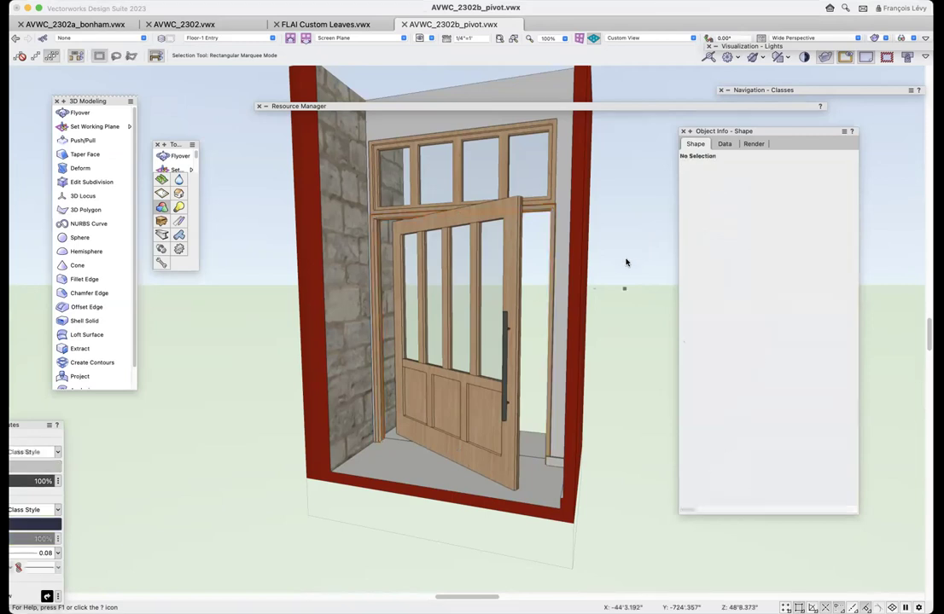
- Zoom in on the lower door leaf and pull handle, and open the pivot door group for editing
key(c)
drag(475, 233, 385, 387)
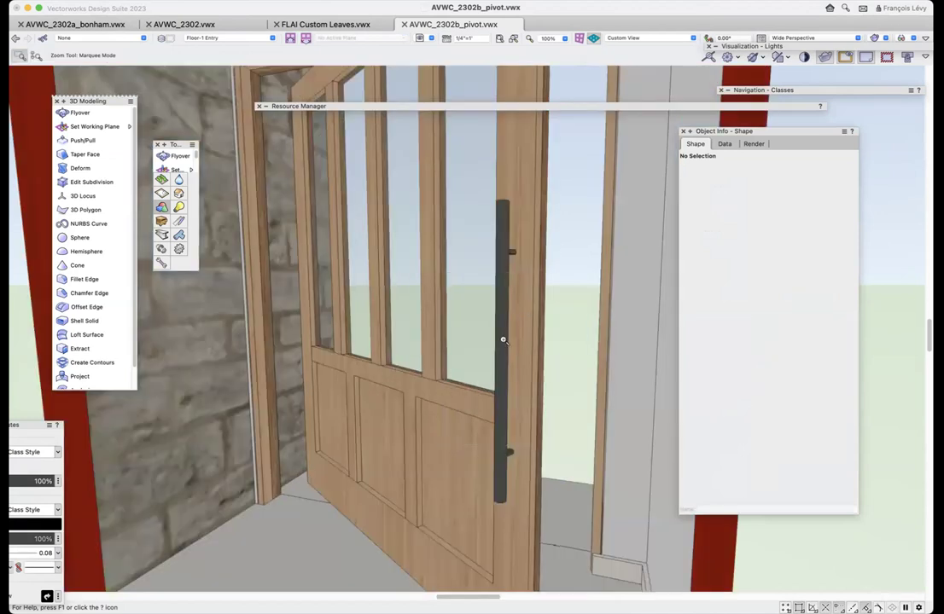
key(x)
click(525, 365)
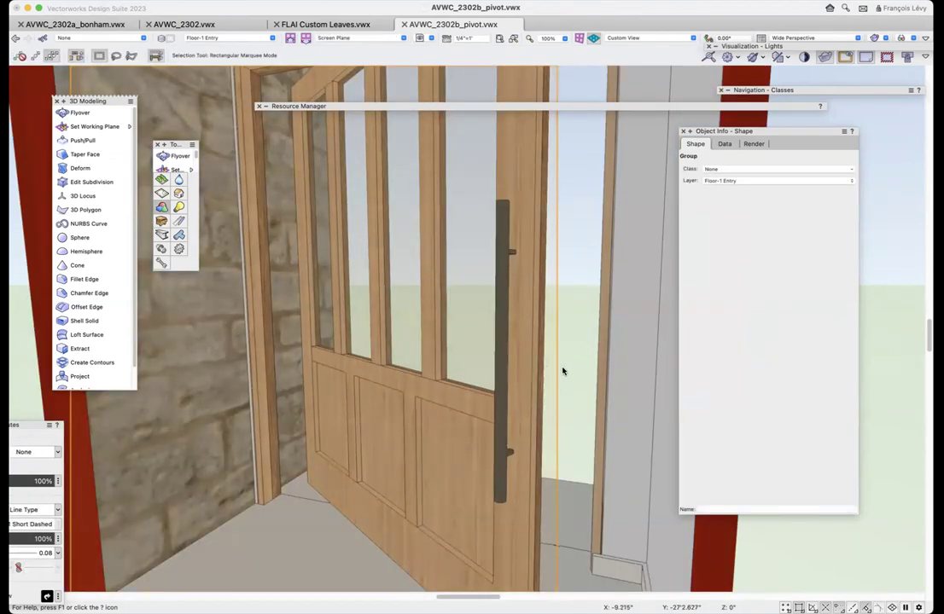
double_click(517, 358)
click(525, 378)
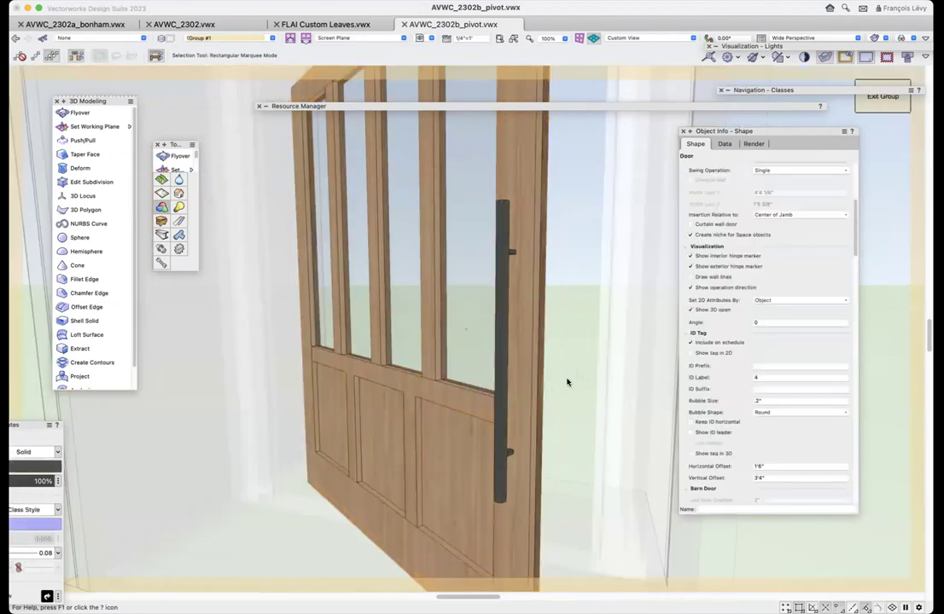
click(566, 381)
- Open the pull handle's nested group for editing and deselect its extrudes
click(502, 403)
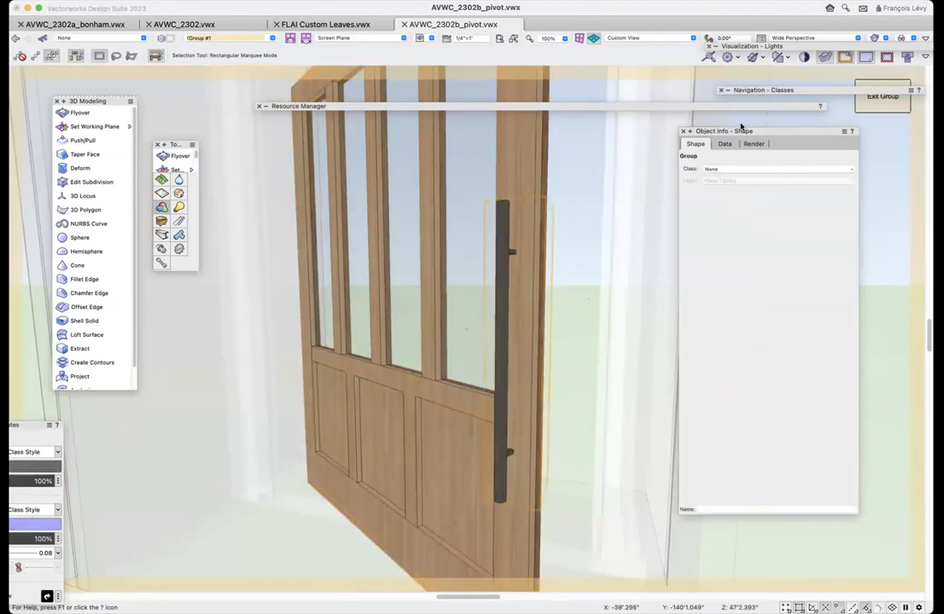
key(super+bracketleft)
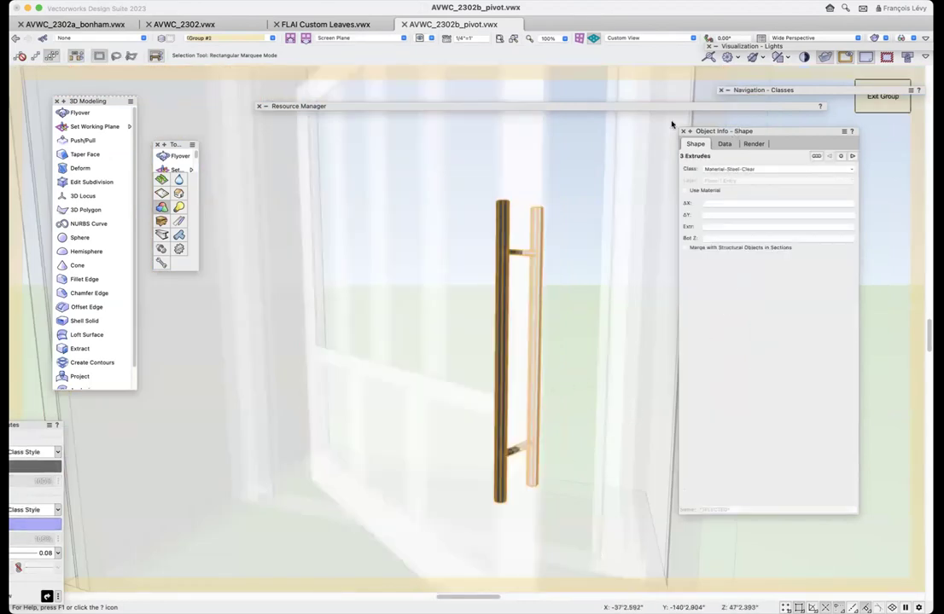
click(571, 207)
- Orbit the view to see the pull handle from above and select the extrude forming its vertical bars
click(80, 113)
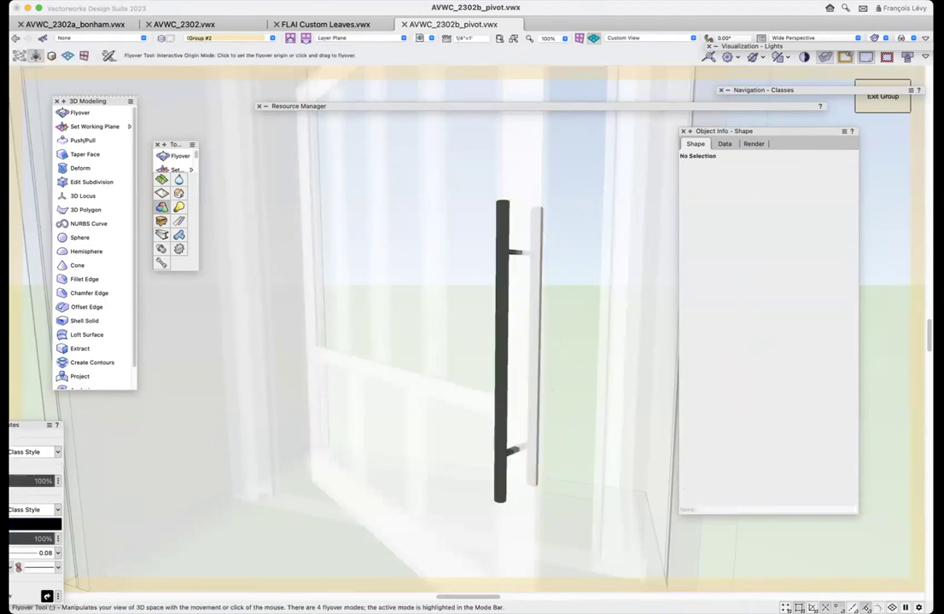
drag(529, 333, 510, 385)
key(x)
click(506, 217)
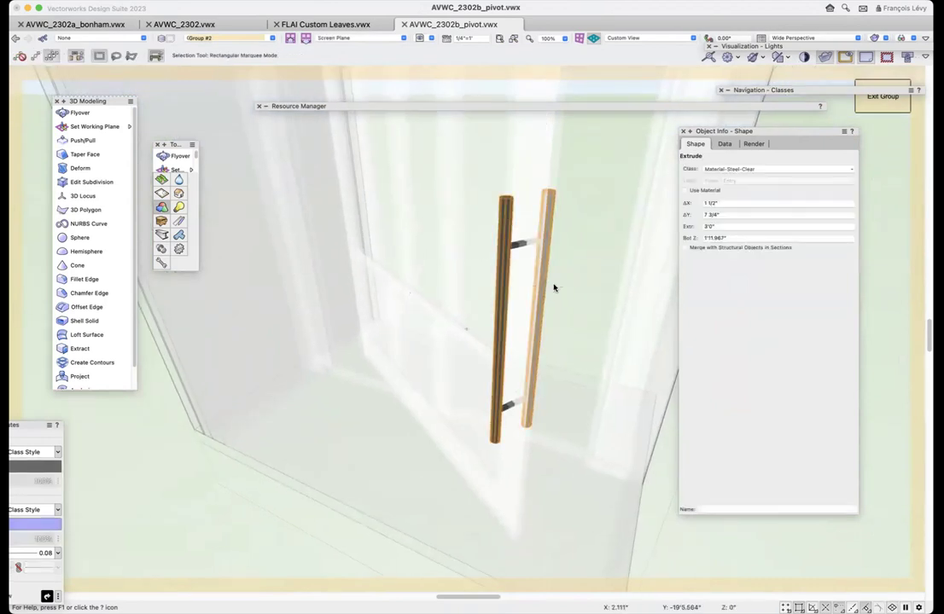
- Inspect the pull handle's standoffs and vertical bars, and exit the handle's nested group
click(521, 245)
click(512, 408)
click(496, 426)
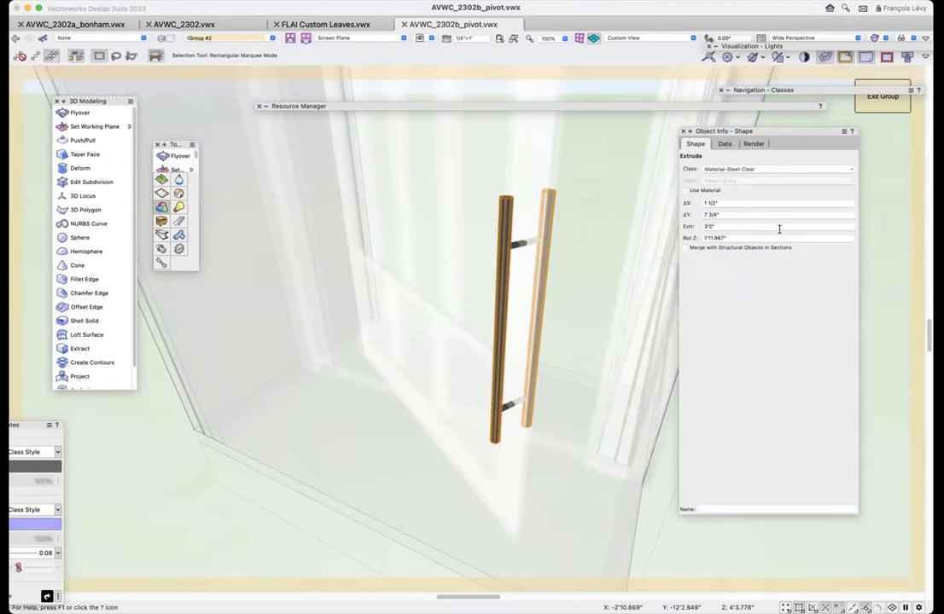
click(883, 98)
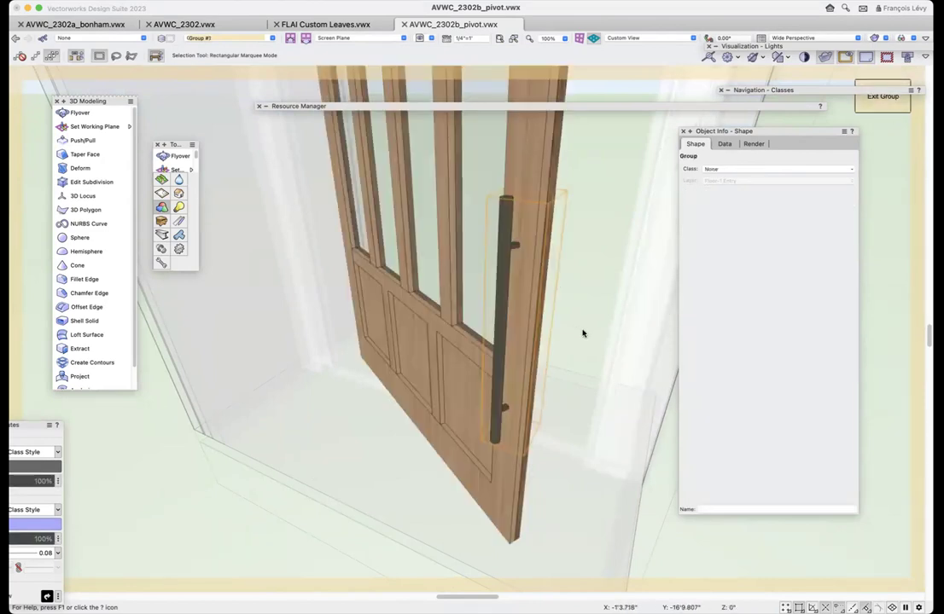
- Select the door leaf and the pull handle group in turn, and try moving the handle on its own
scroll(583, 337, down, 3)
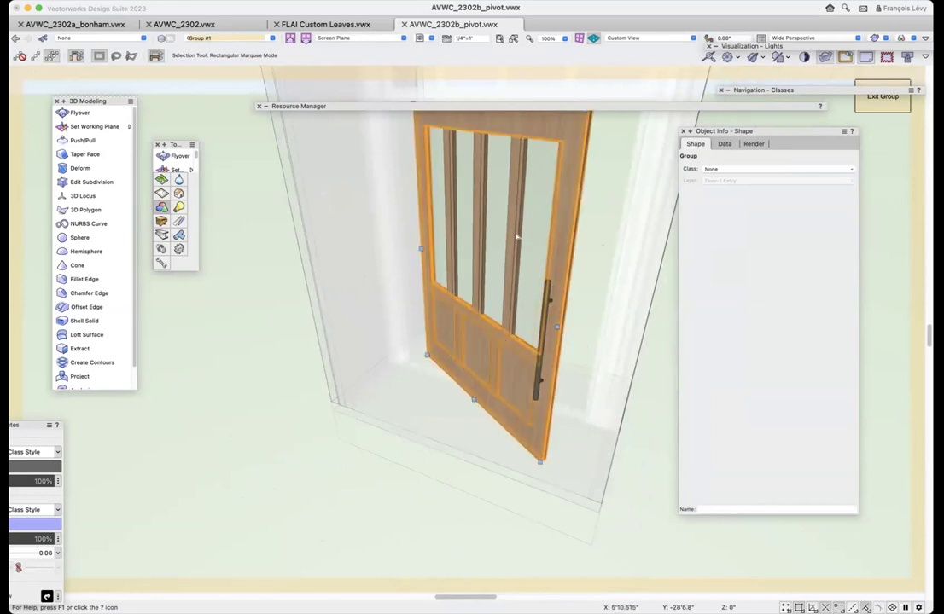
click(519, 241)
click(584, 261)
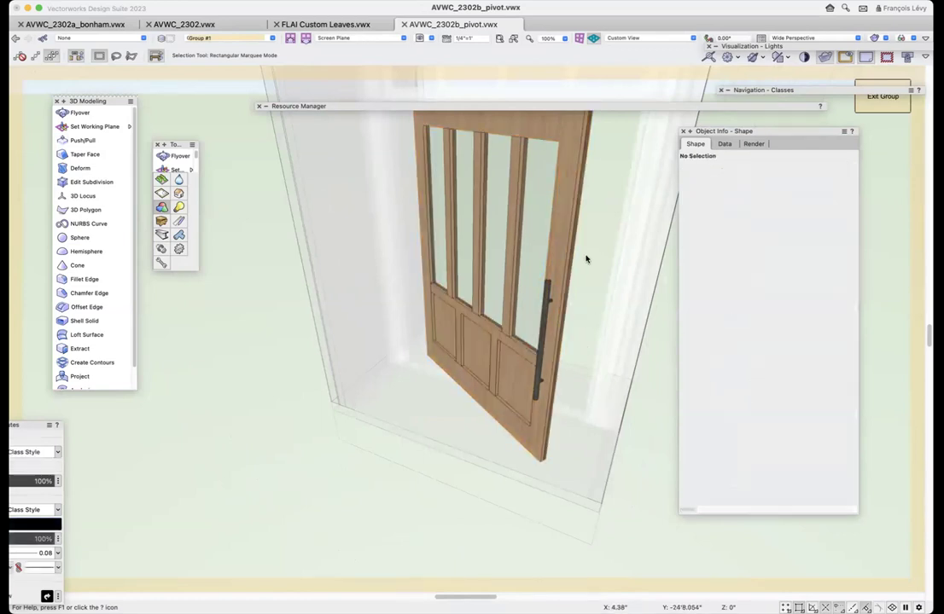
click(535, 394)
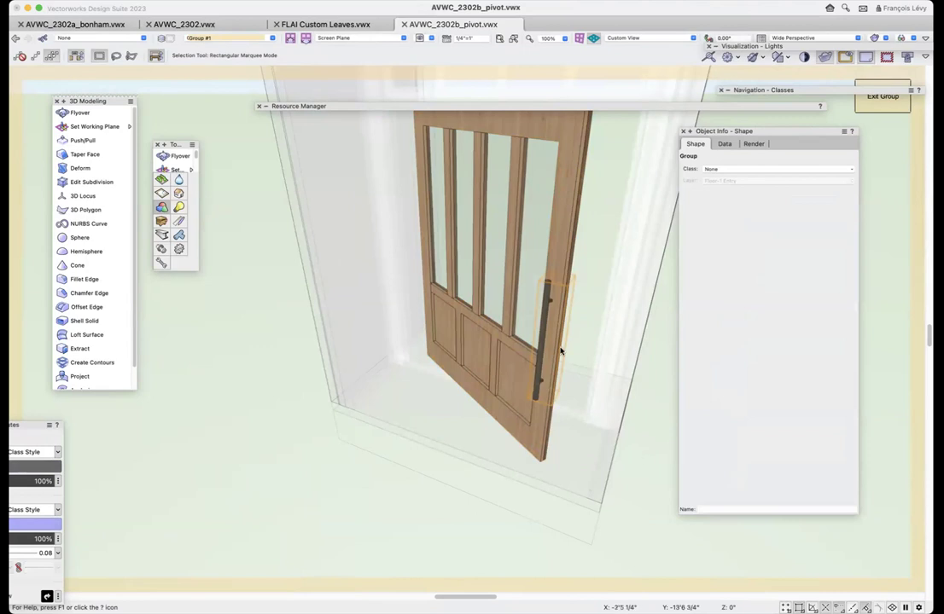
drag(547, 342, 564, 357)
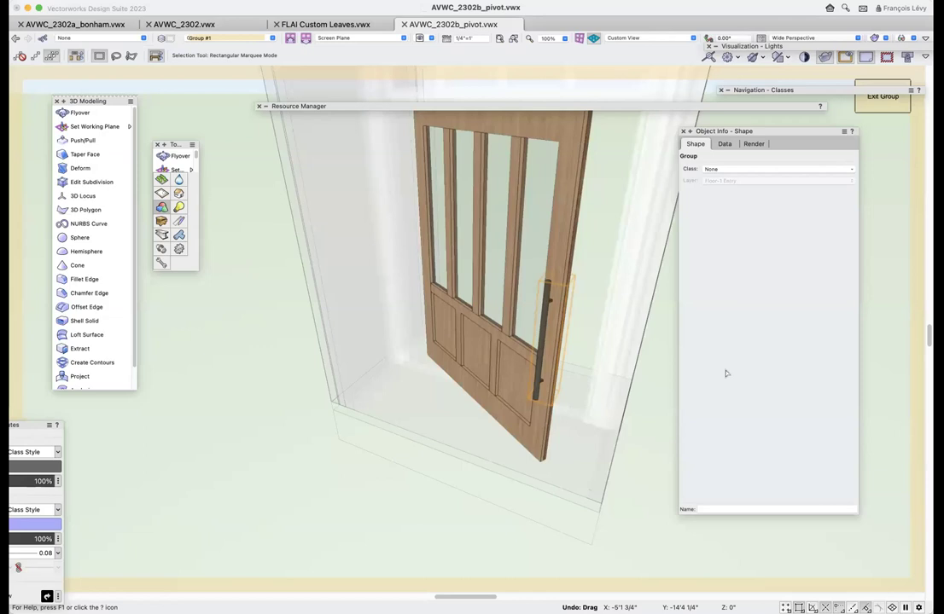
- Select the pivot door leaf, open its door settings and turn on Include hardware
click(566, 201)
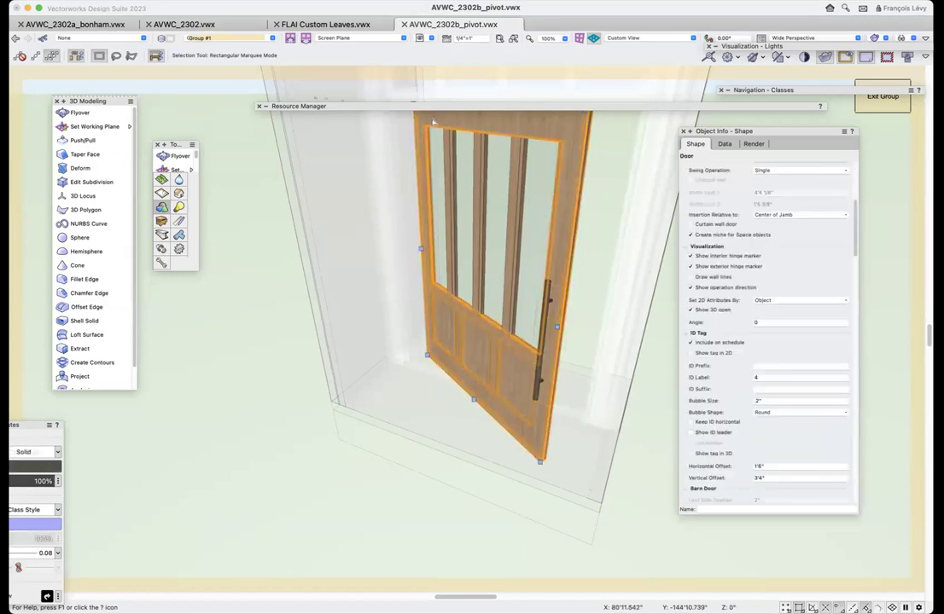
mouse_move(433, 110)
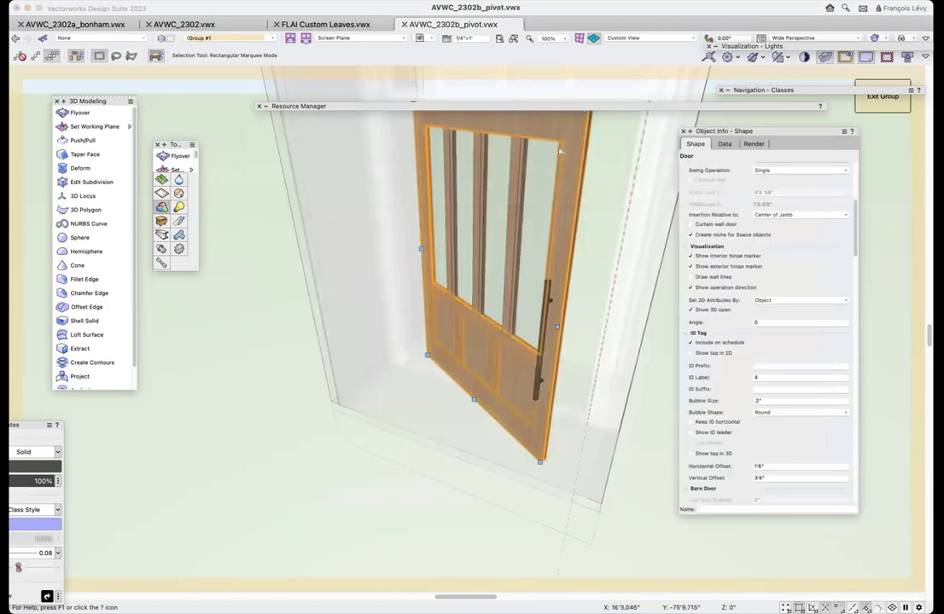
scroll(773, 302, up, 5)
scroll(773, 302, up, 3)
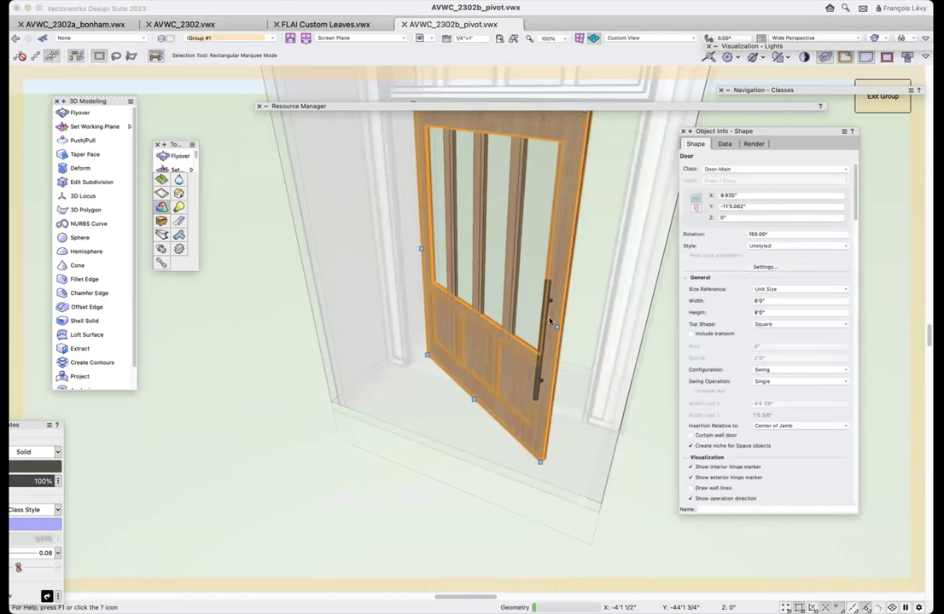
click(760, 268)
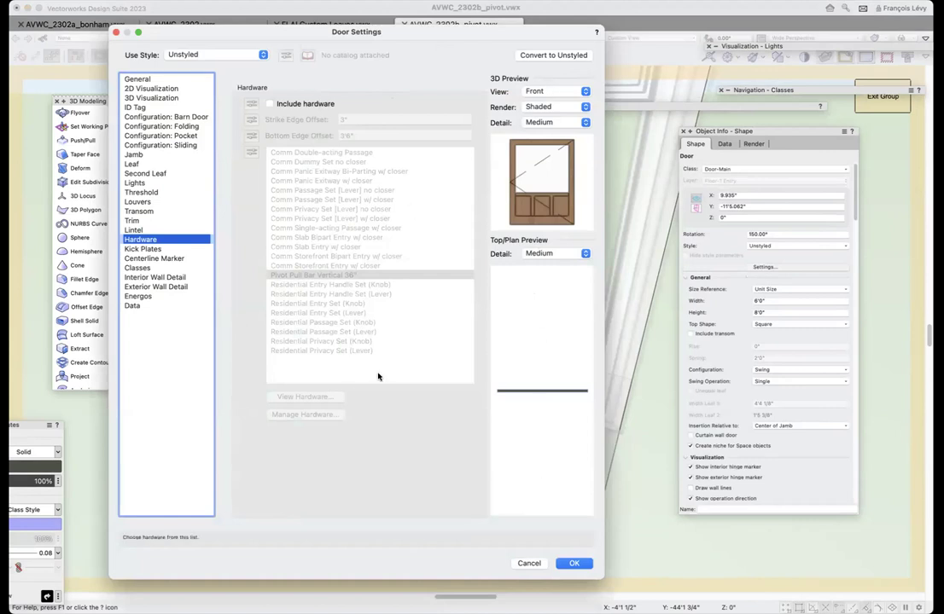
click(270, 103)
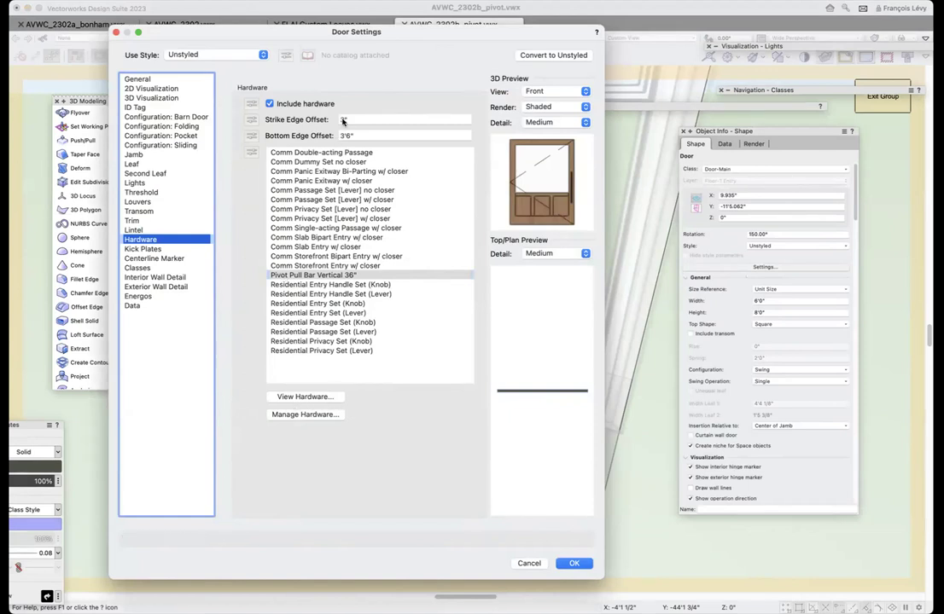
- Open the Pivot Pull Bar Vertical 36" set from the Door Hardware Library for editing, and bring up its symbol choices
click(298, 415)
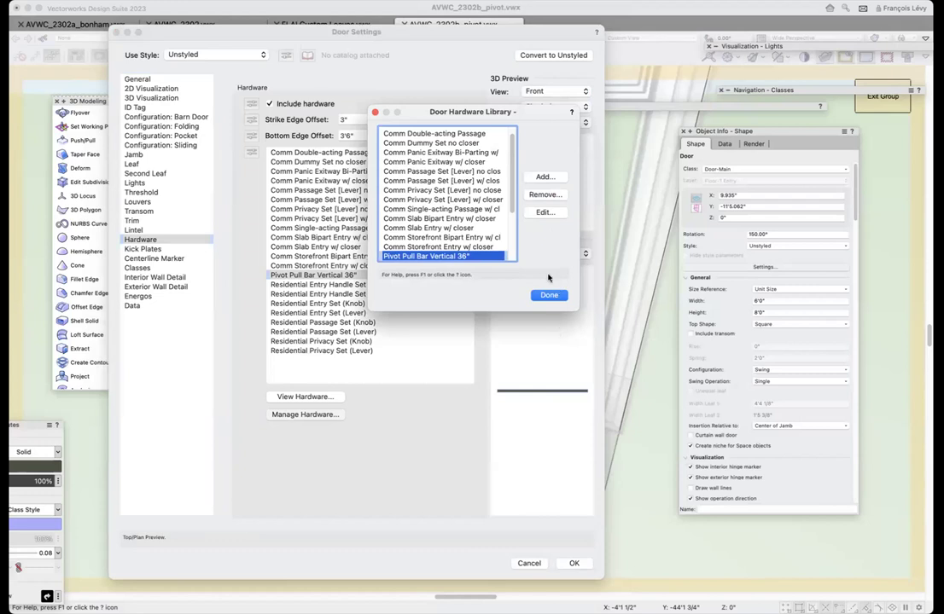
click(547, 213)
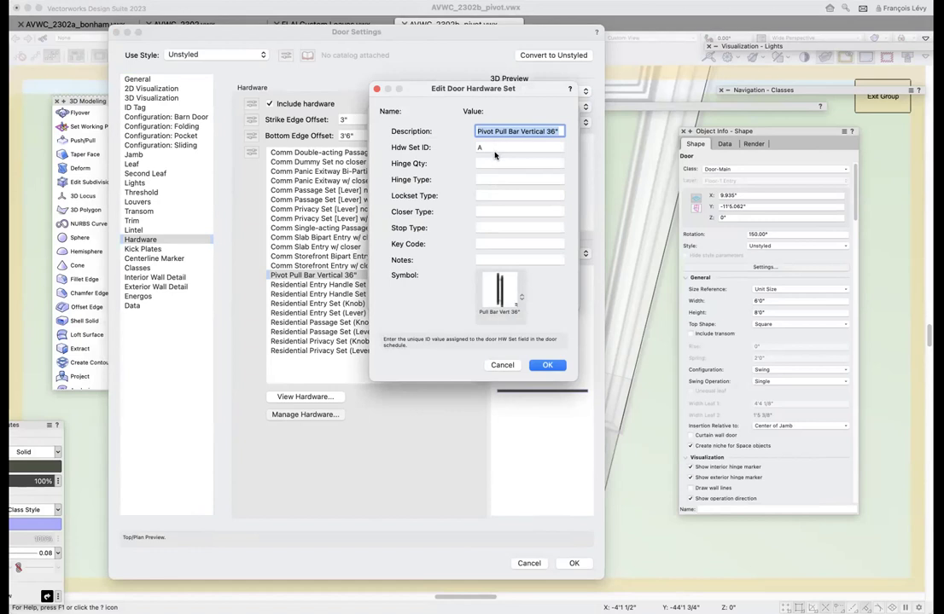
click(495, 299)
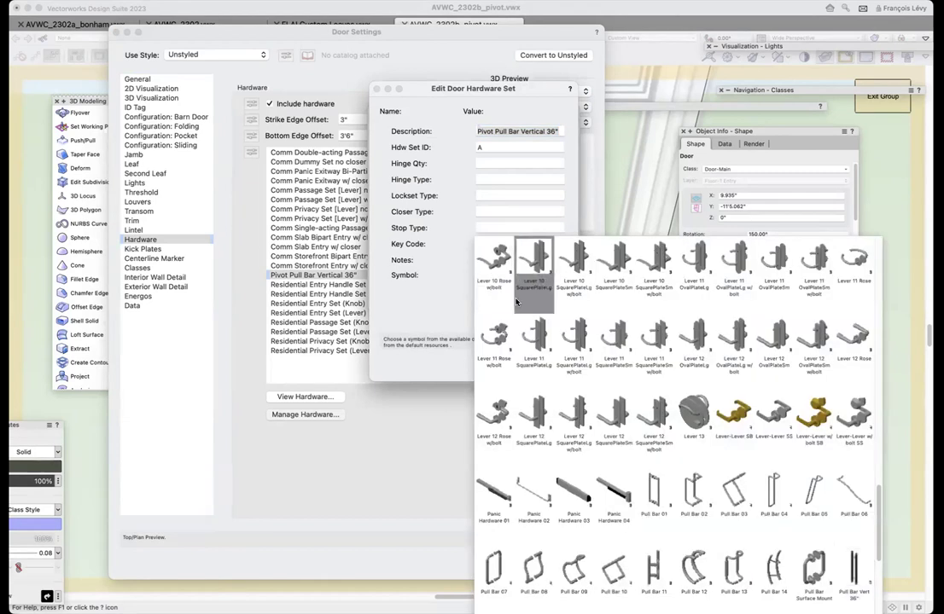
- Browse the hardware symbols to locate Pull Bar Vert 36", and dismiss the symbol chooser
scroll(538, 342, up, 7)
scroll(558, 377, down, 8)
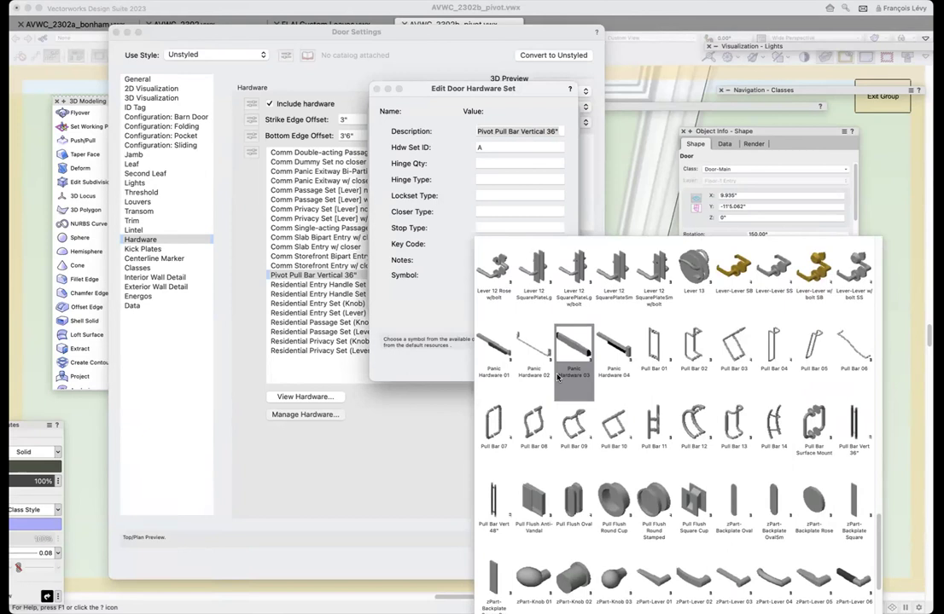
scroll(558, 377, down, 3)
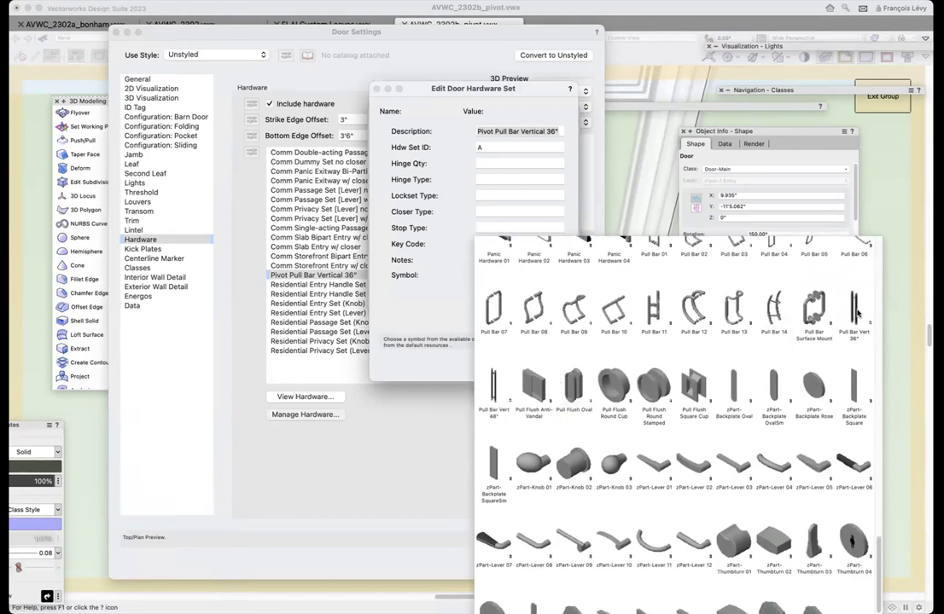
click(858, 315)
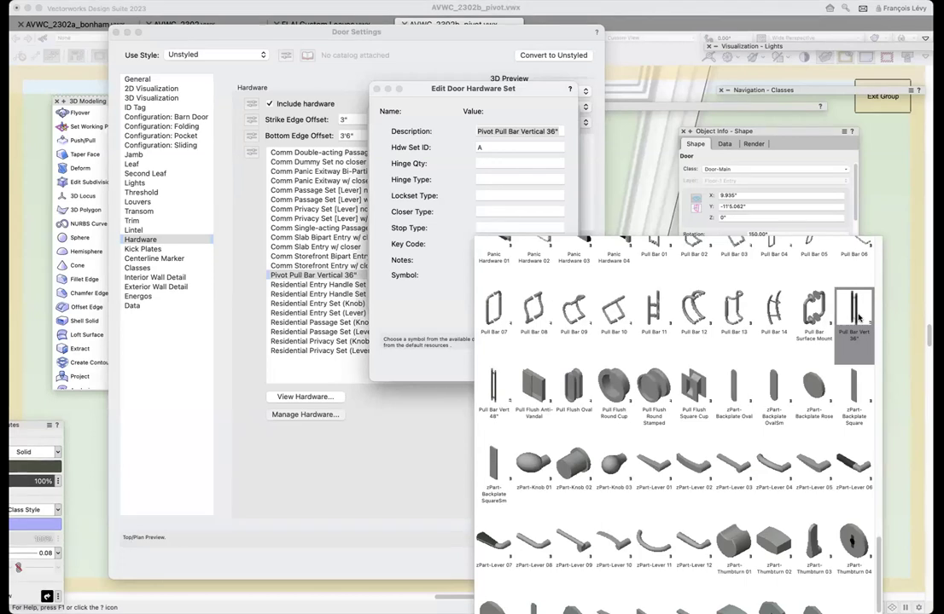
scroll(857, 318, up, 3)
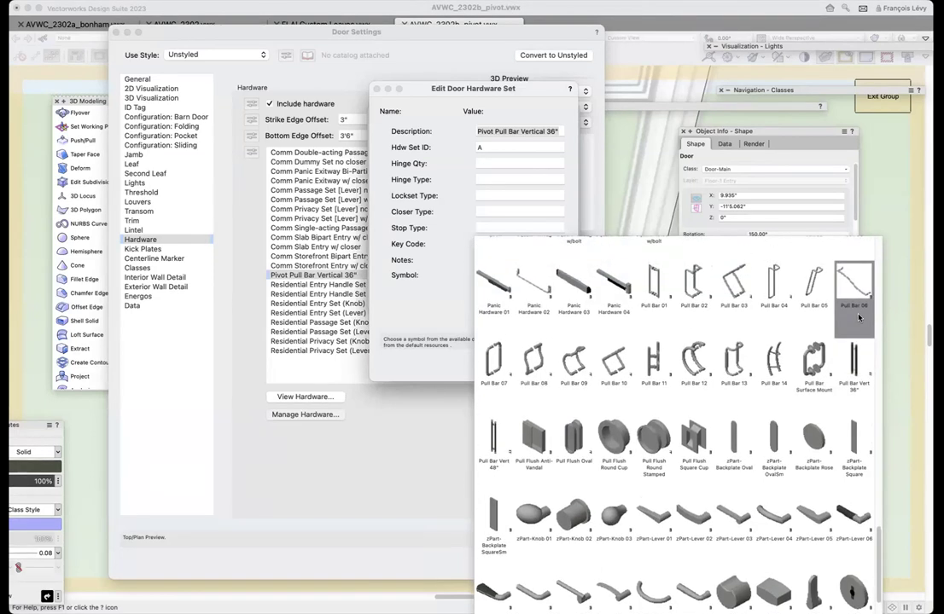
scroll(858, 317, down, 2)
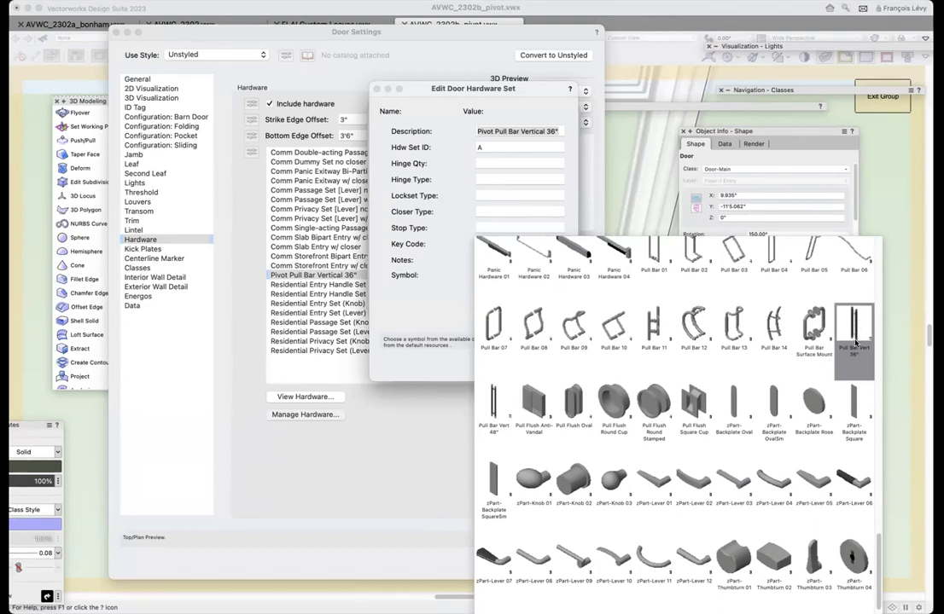
click(427, 440)
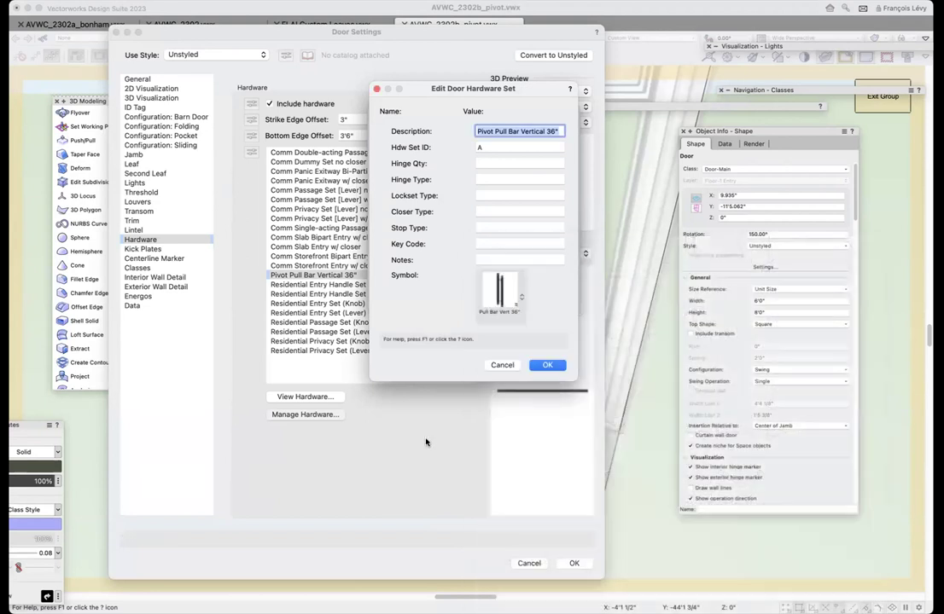
- Cancel the hardware set edit, close the hardware library and cancel the door settings
click(501, 365)
click(551, 296)
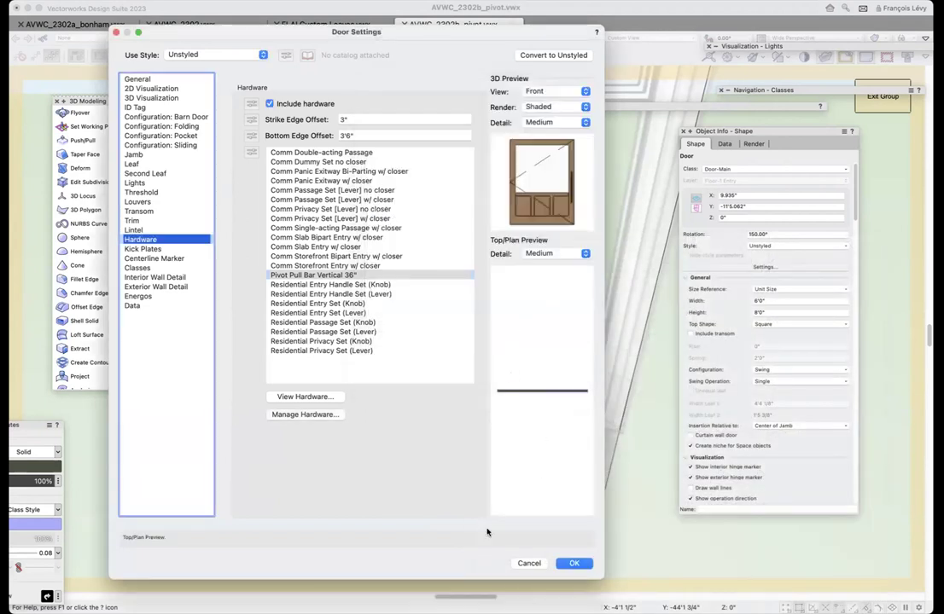
click(529, 564)
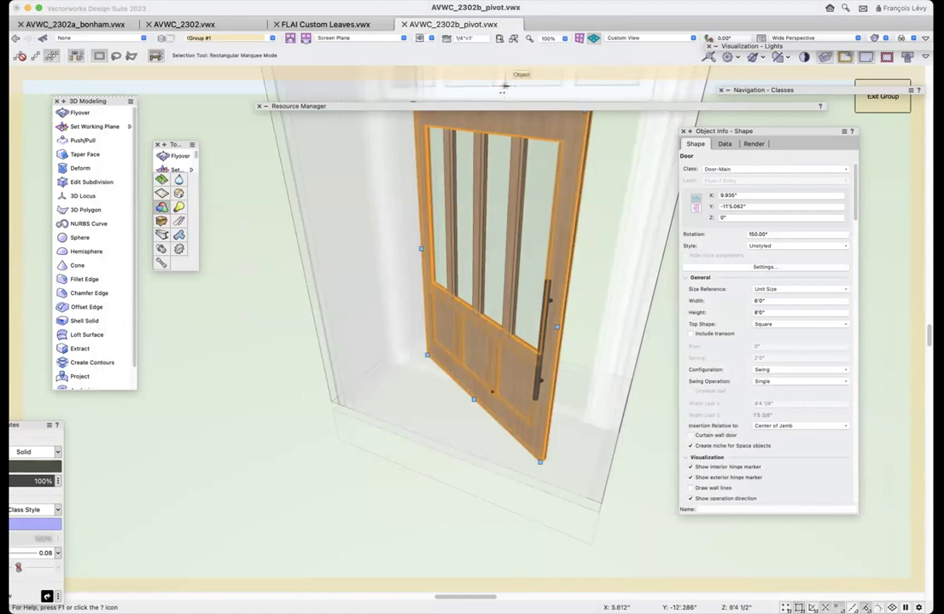
- Open the User Folders preferences and reveal the user data folder in Finder
click(277, 1)
click(323, 217)
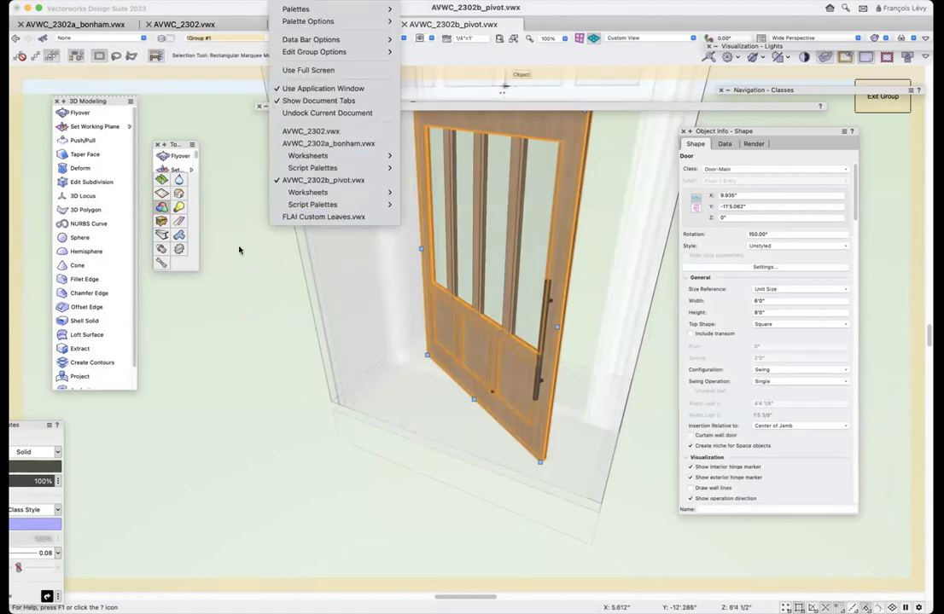
key(super+comma)
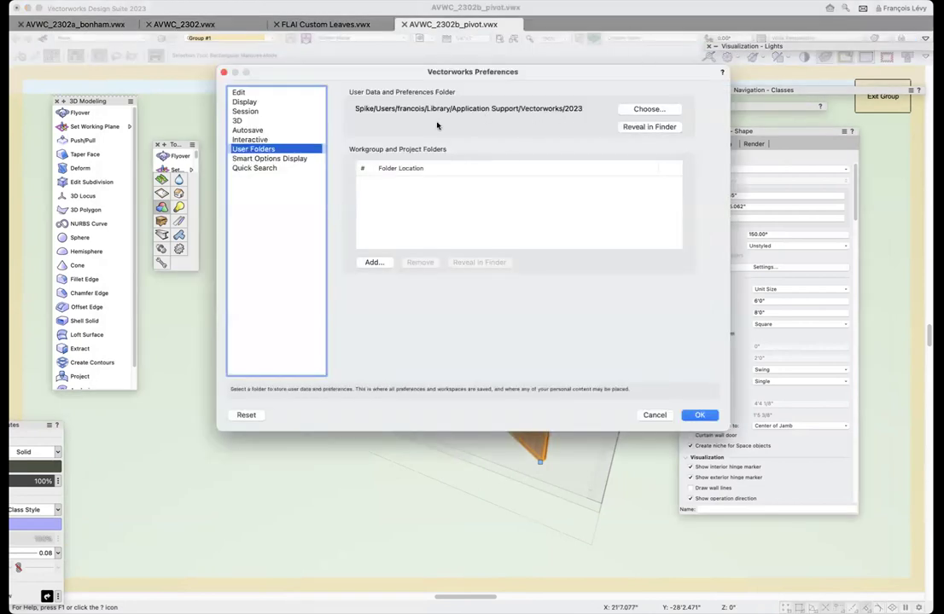
click(646, 127)
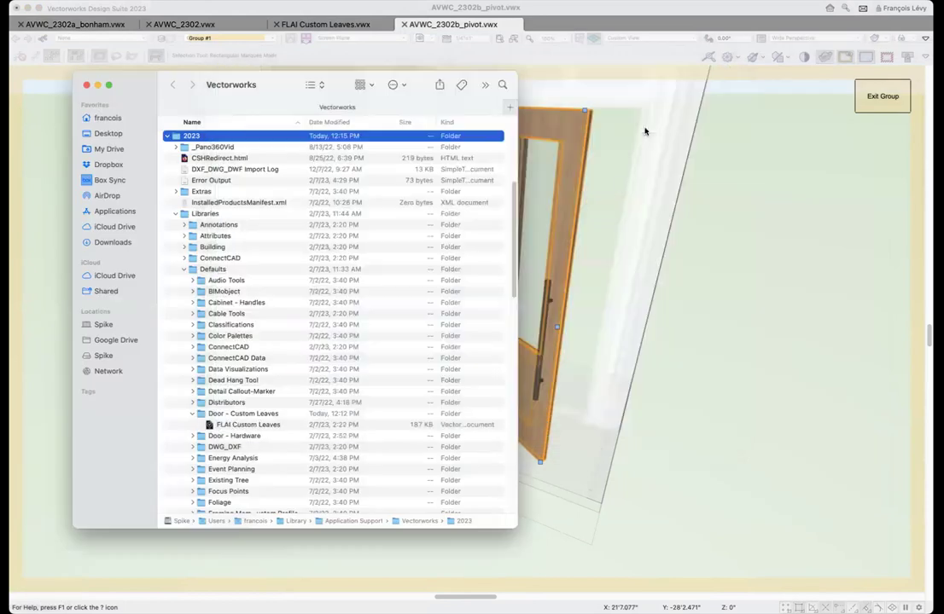
- Locate the Door - Custom Leaves and Door - Hardware folders under Libraries > Defaults, and select the FLAI Custom Hardware file
click(190, 217)
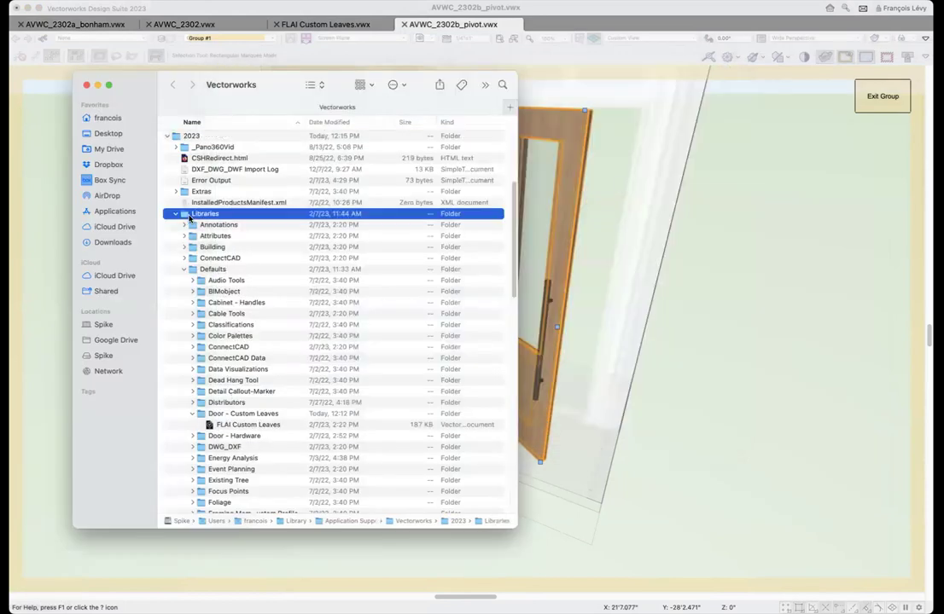
click(194, 270)
scroll(214, 296, down, 3)
scroll(213, 296, down, 2)
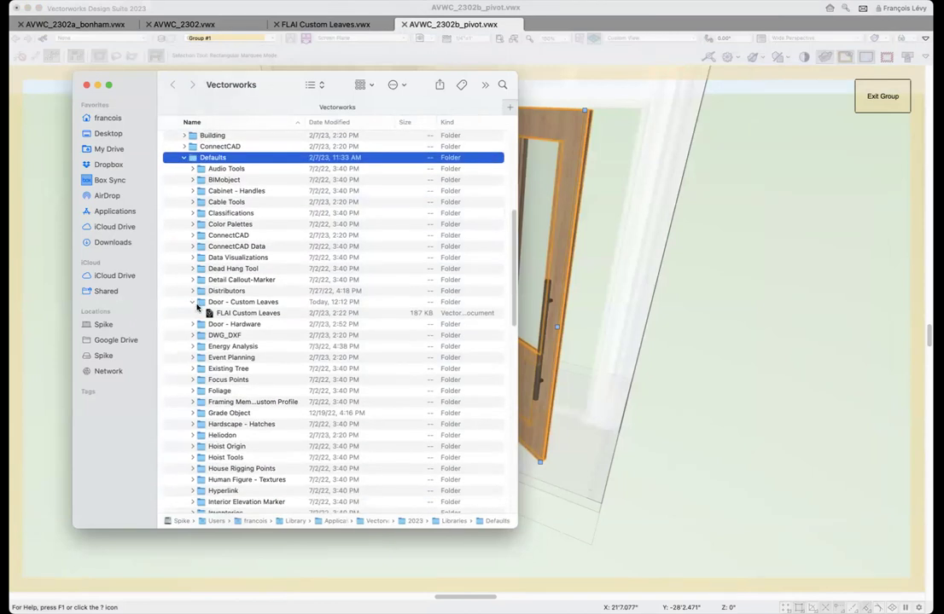
click(199, 303)
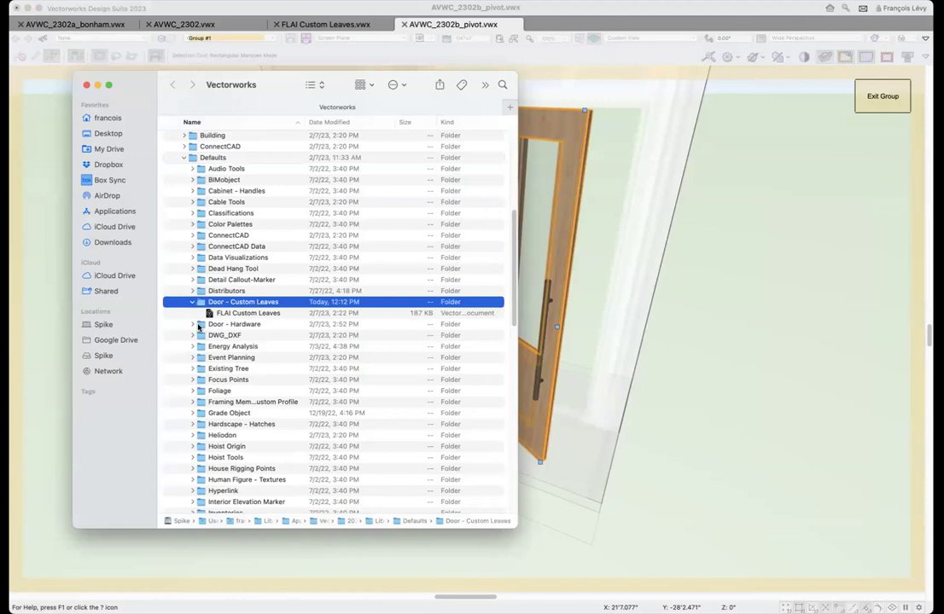
click(196, 326)
click(193, 328)
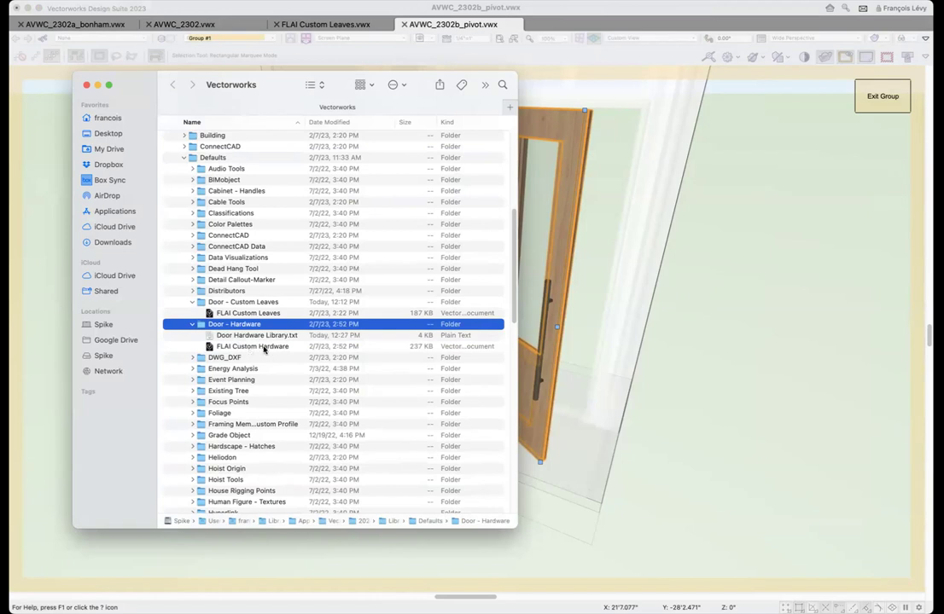
click(264, 347)
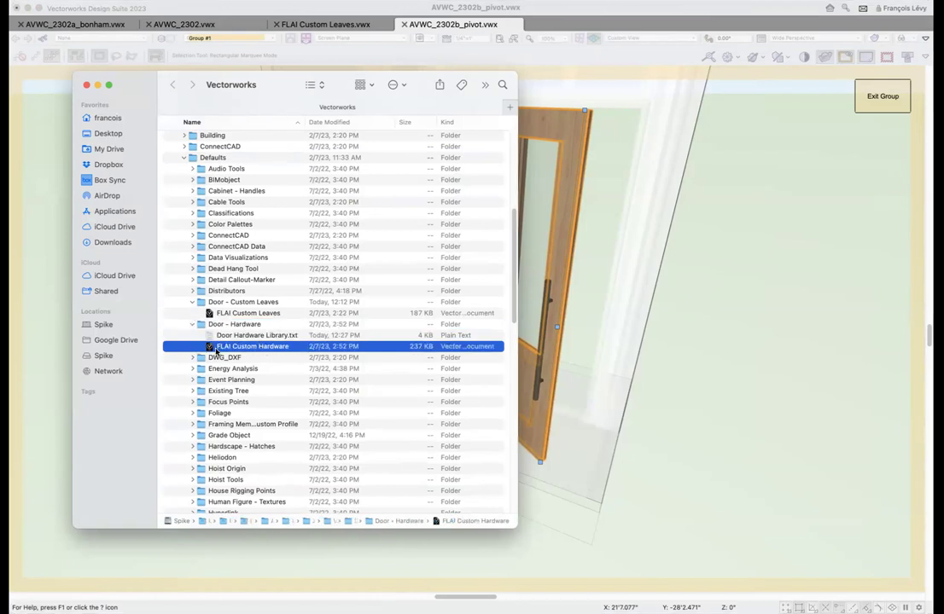
- Cancel the preferences in Vectorworks and open the FLAI Custom Hardware file from the Door - Hardware folder in Finder
key(super+Tab)
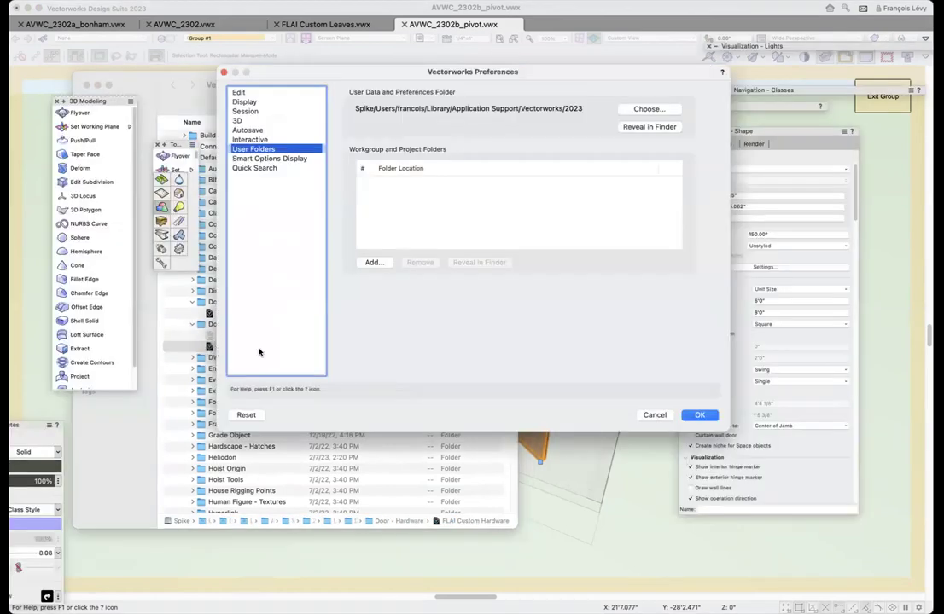
click(655, 415)
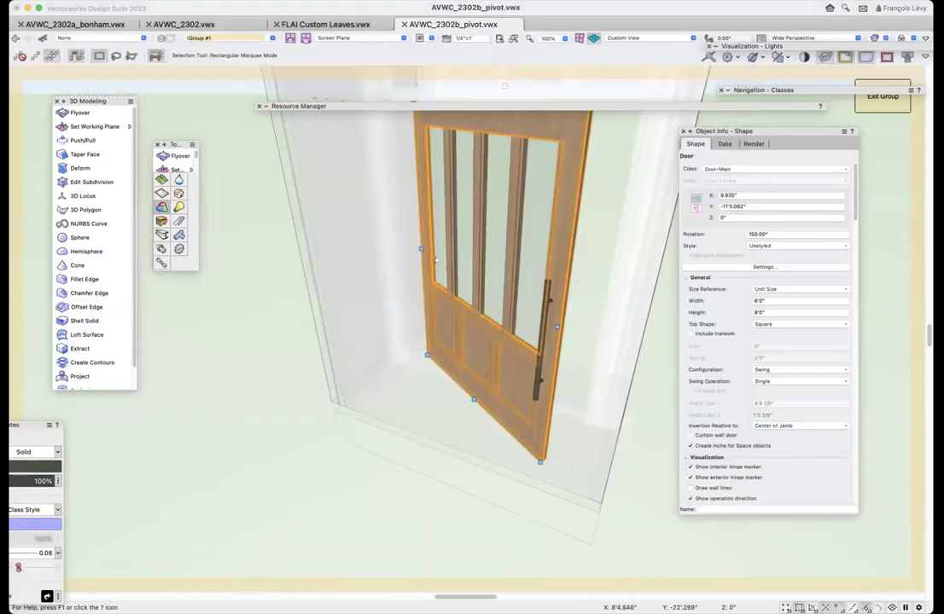
key(super+Tab)
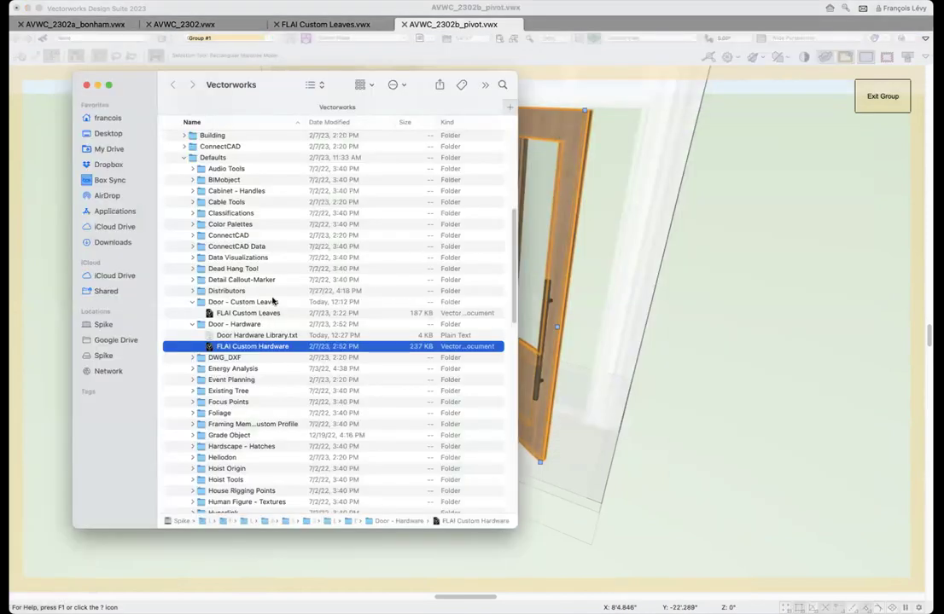
double_click(211, 347)
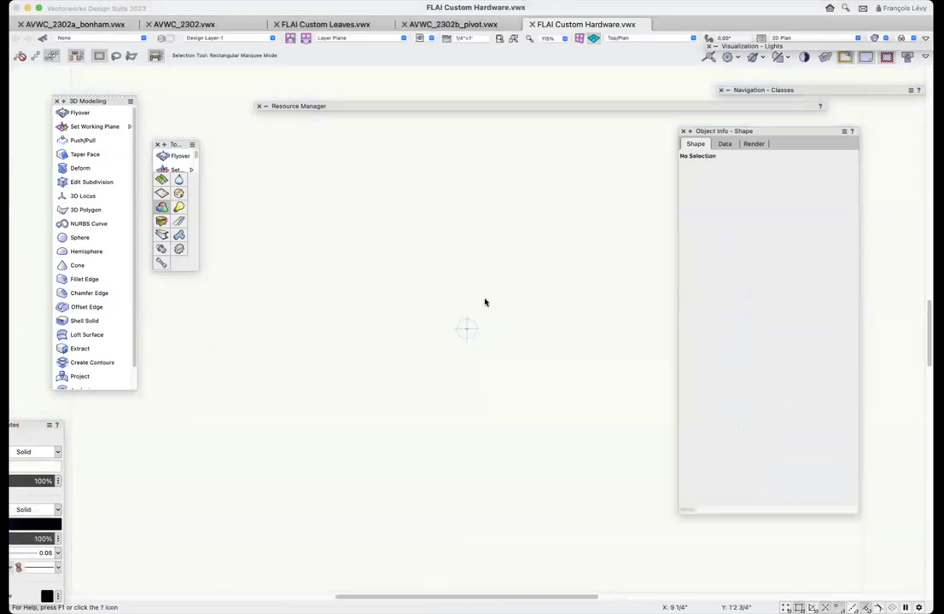
mouse_move(386, 109)
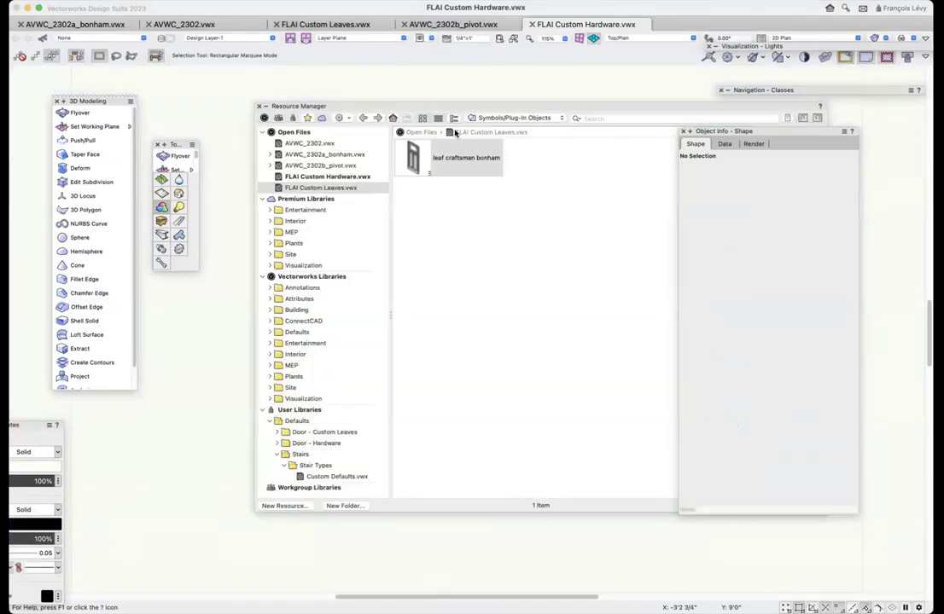
- Open the 3D component of the Pull Bar Vert 36" symbol from the FLAI Custom Hardware file for editing, and collapse the Resource Manager
click(326, 177)
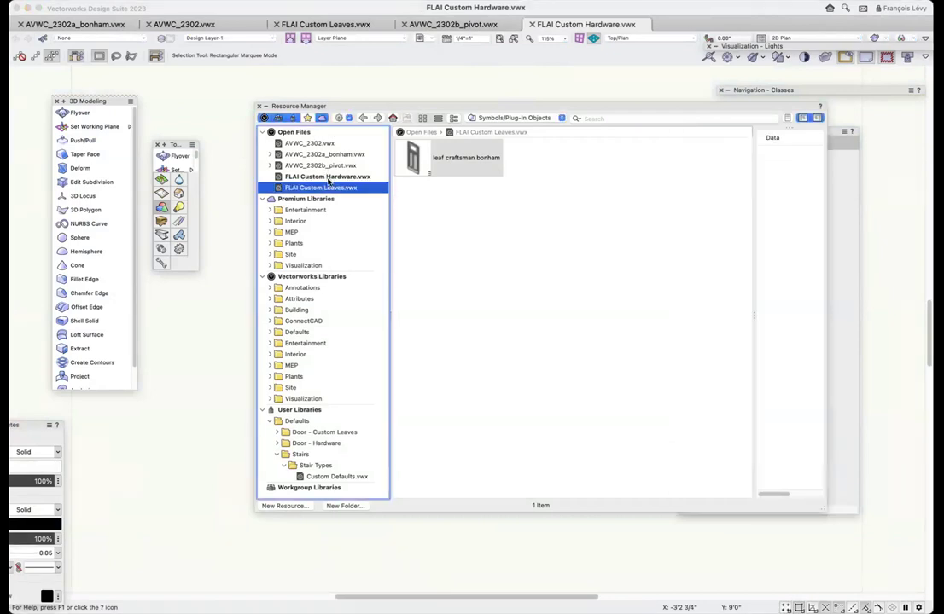
click(328, 177)
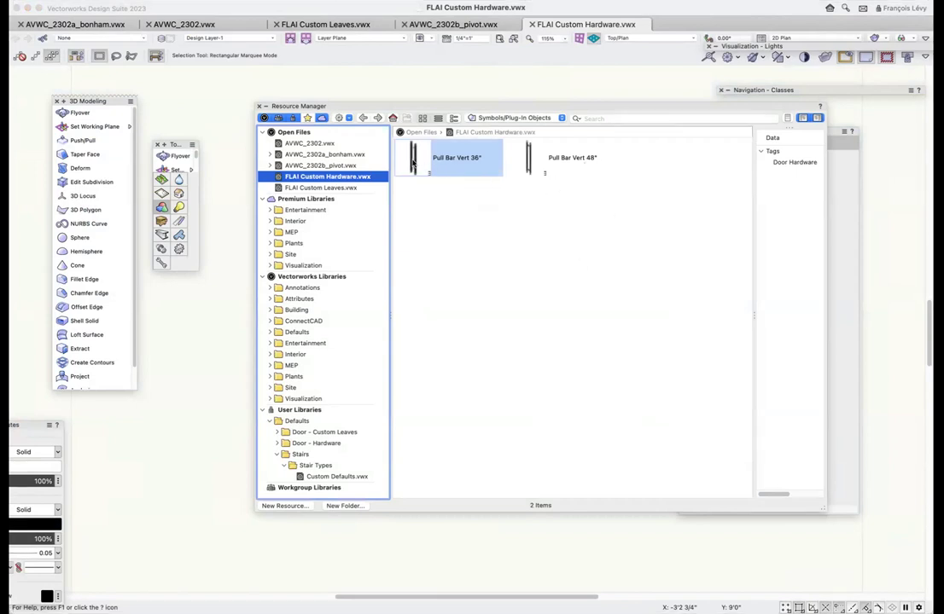
right_click(413, 162)
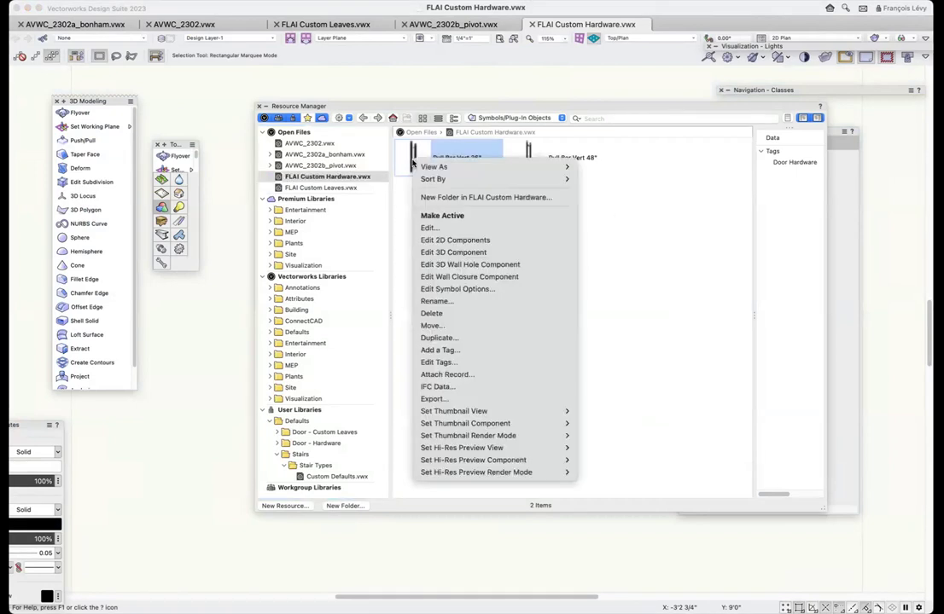
click(440, 252)
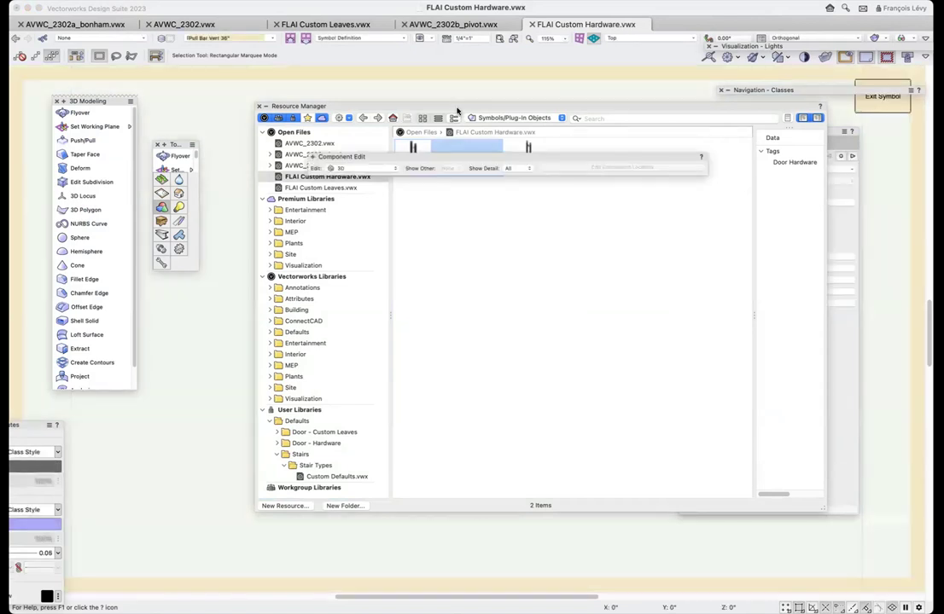
double_click(458, 108)
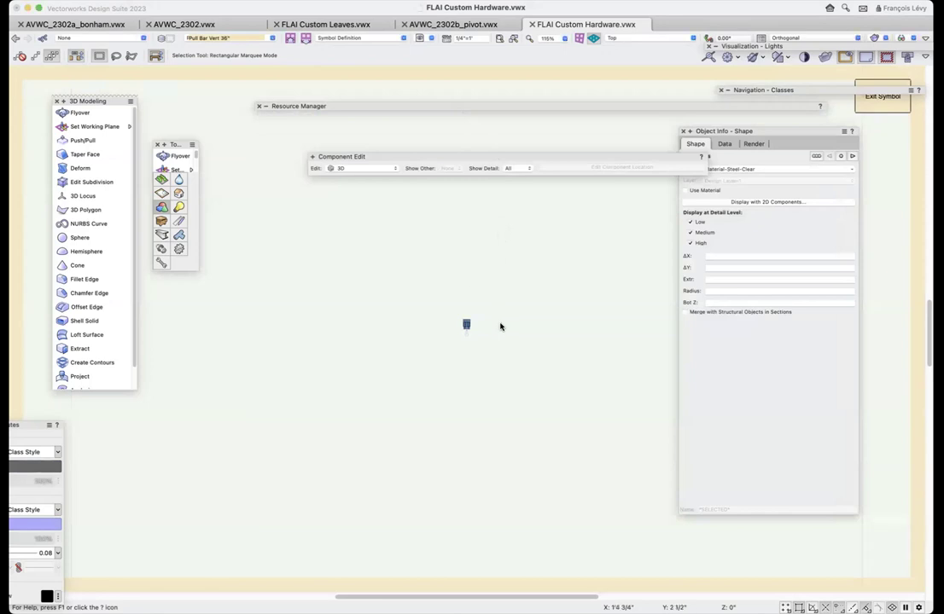
- Examine the pull bar symbol in 3D and inspect the extrude properties of both vertical bars
key(c)
drag(489, 316, 463, 350)
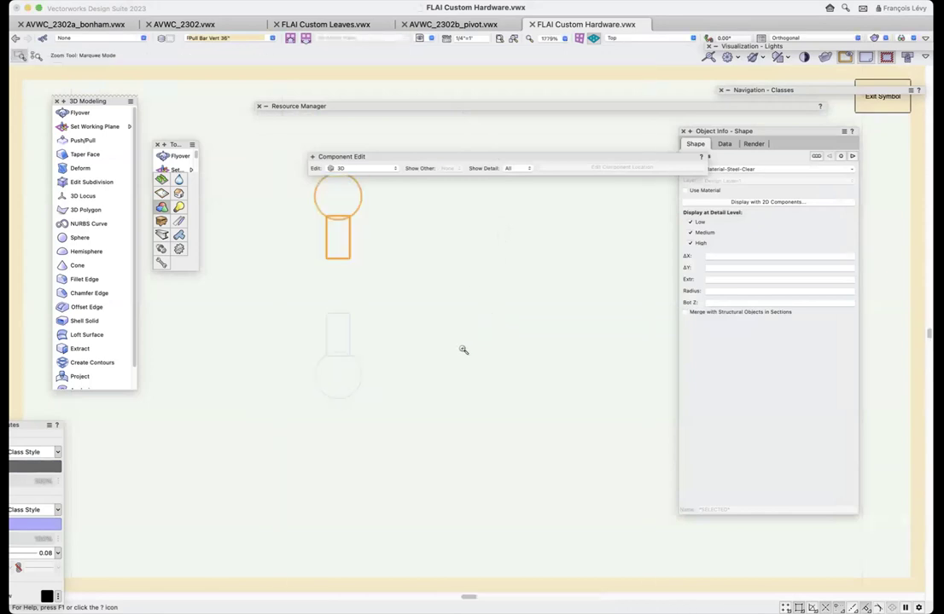
key(shift+c)
drag(361, 326, 482, 309)
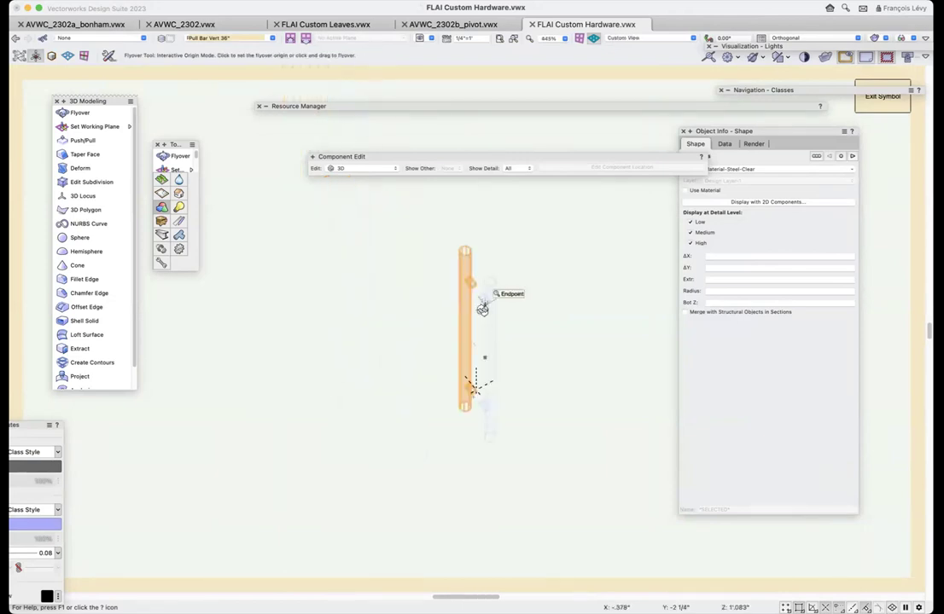
key(x)
key(x)
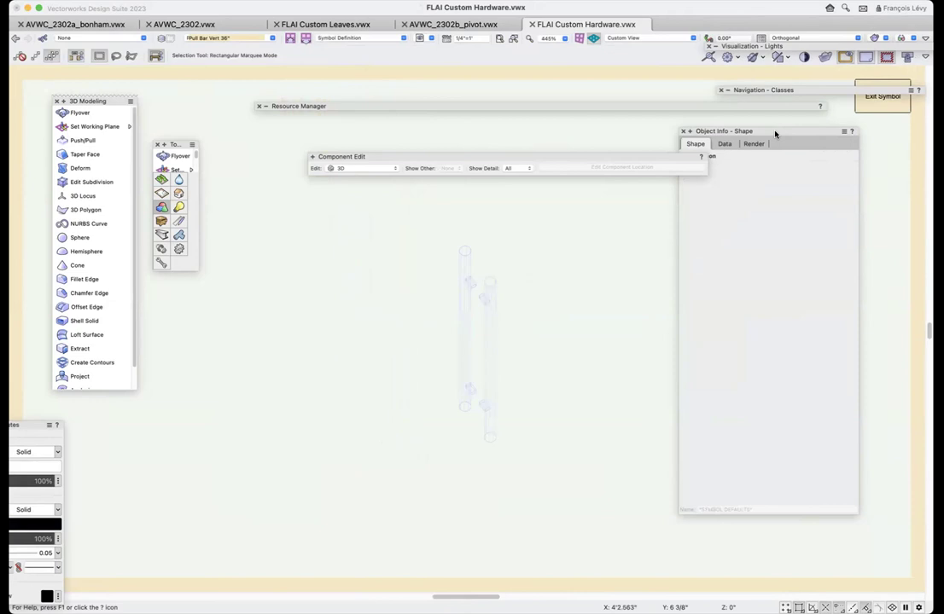
drag(775, 134, 811, 137)
click(466, 253)
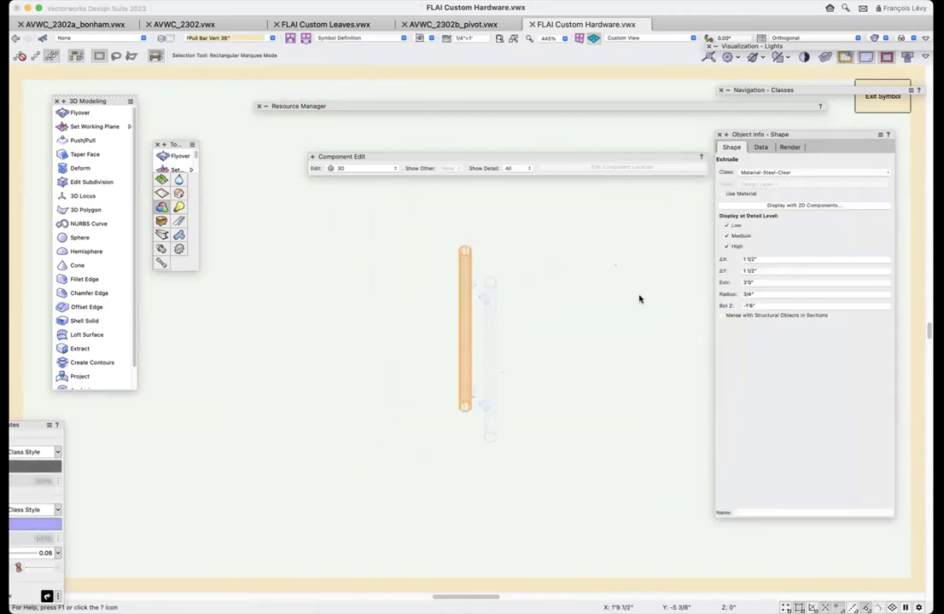
click(491, 289)
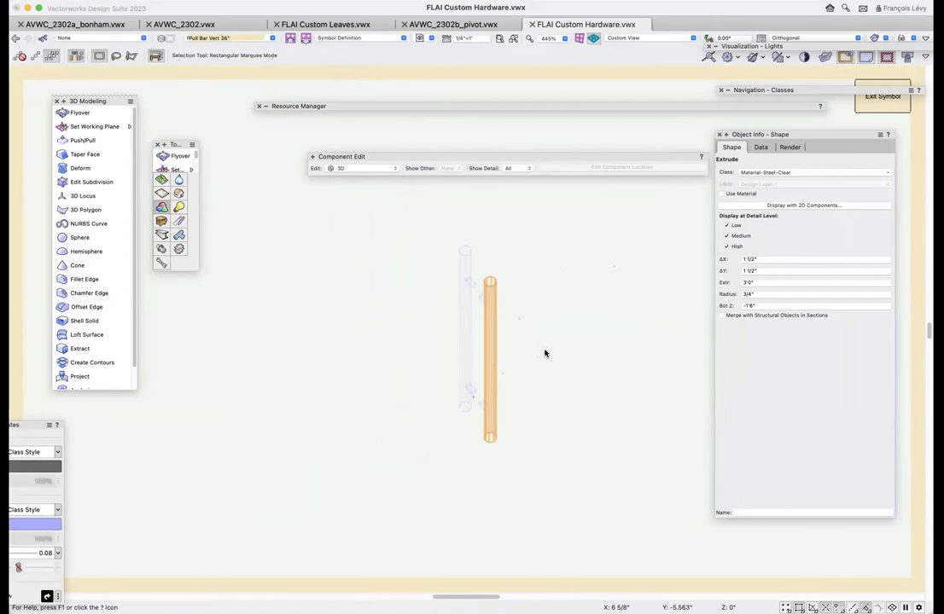
- Chamfer the top circular edge of the rear vertical bar with a 1/8" setback
key(c)
drag(457, 244, 478, 265)
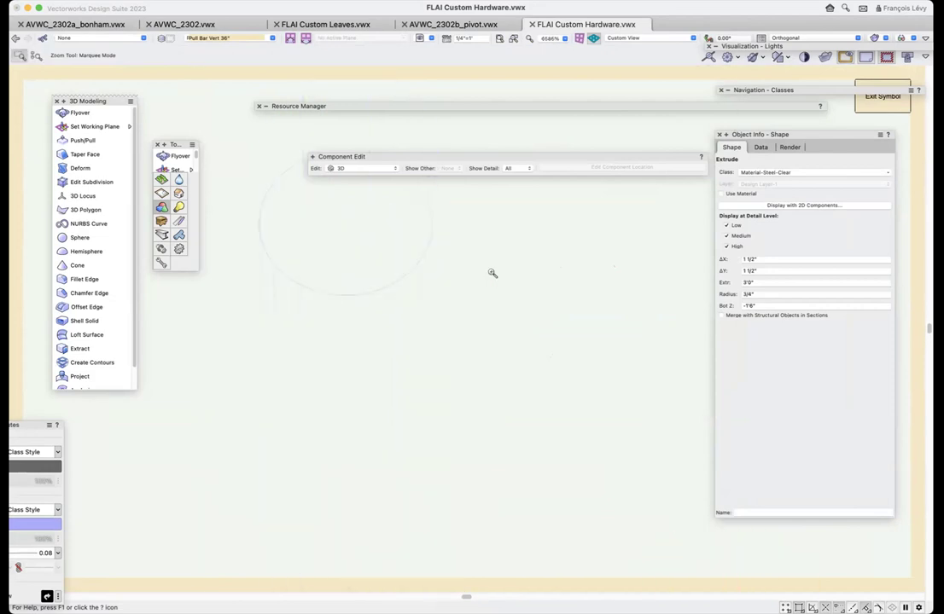
click(161, 211)
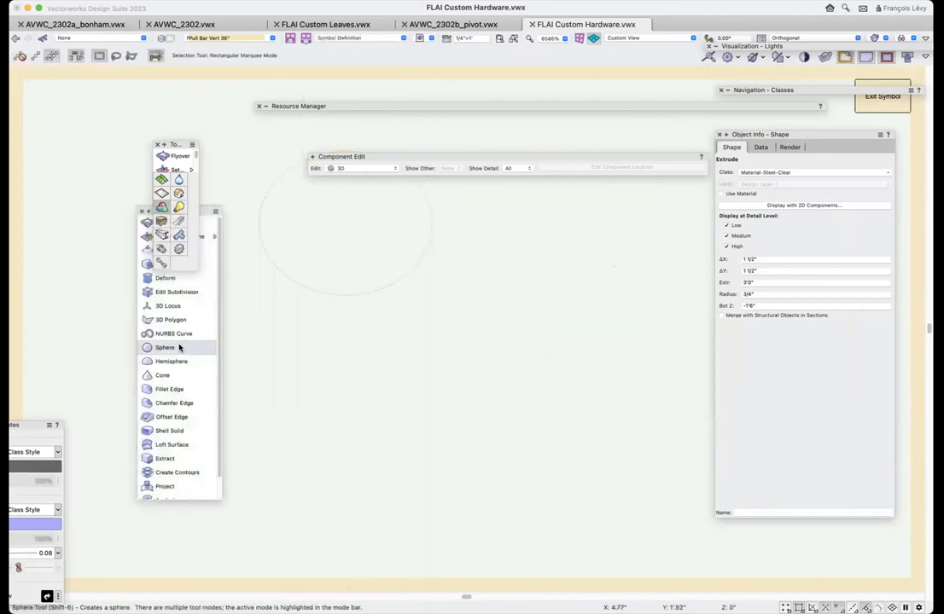
click(174, 403)
click(95, 55)
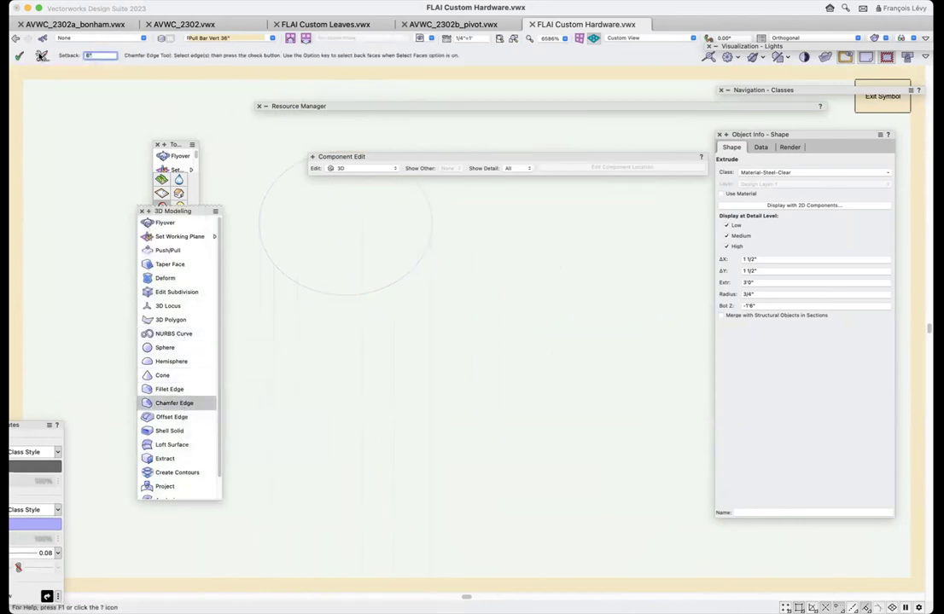
text(1/8)
key(Return)
click(289, 215)
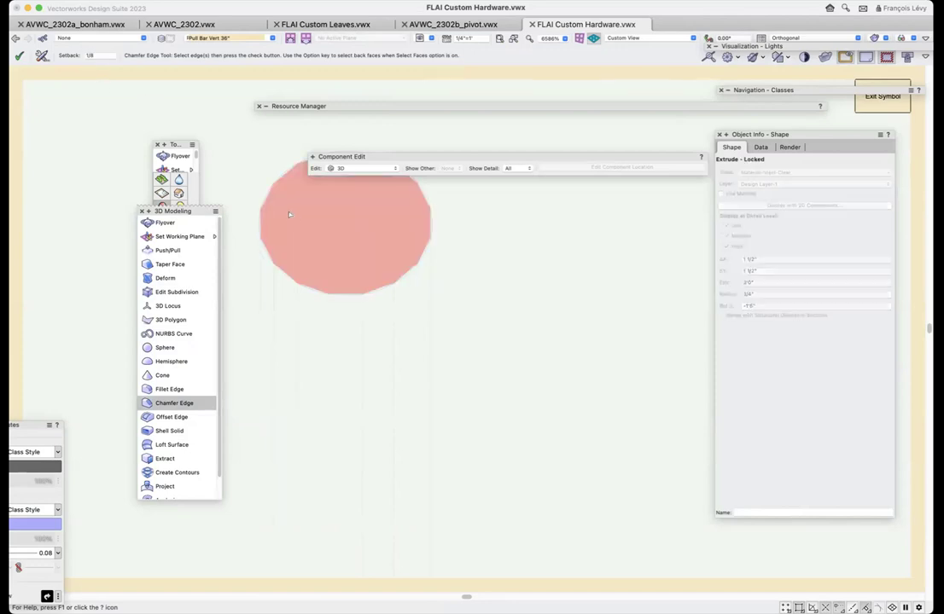
click(260, 205)
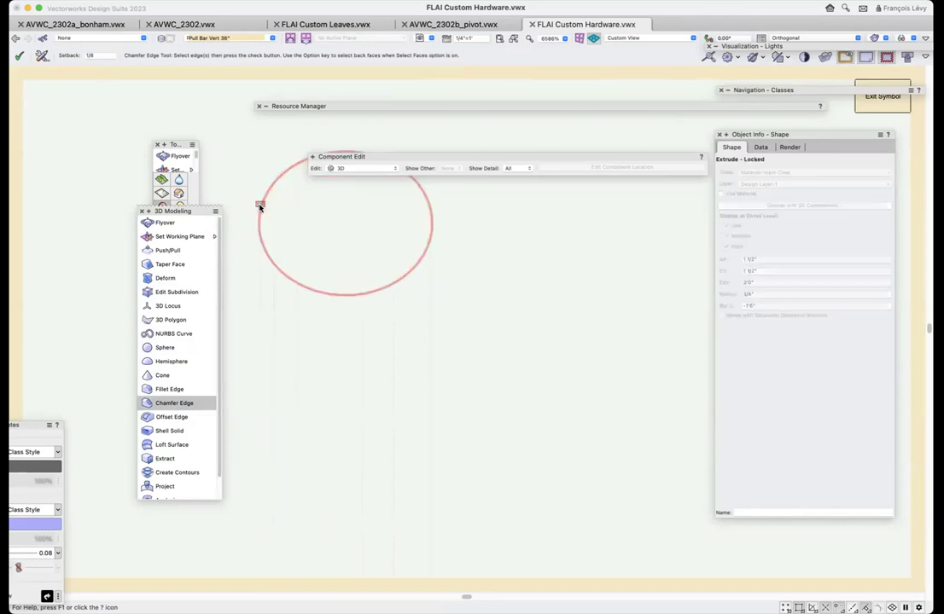
click(19, 56)
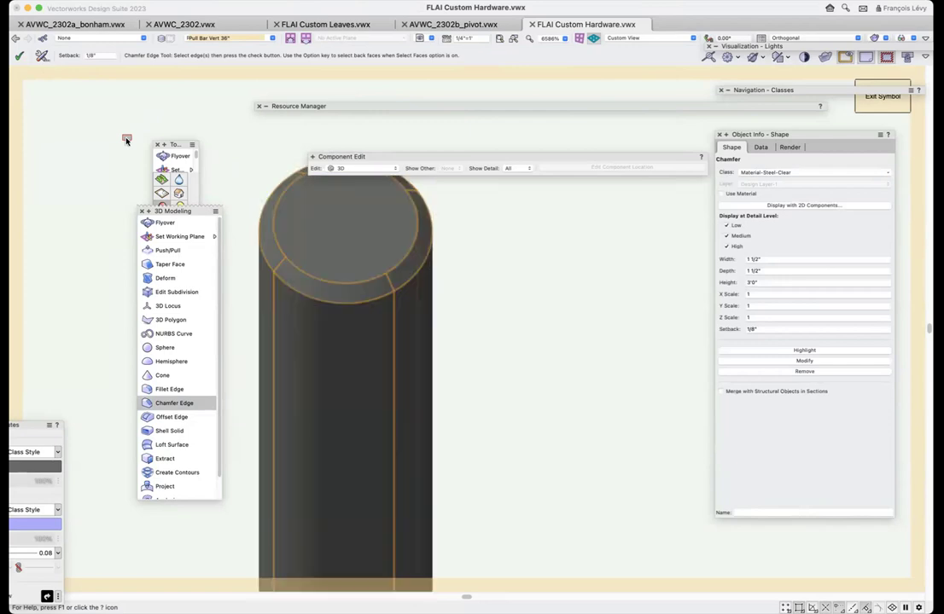
- Look over the chamfered bar end, undo the chamfer and clear the selection
scroll(572, 260, down, 5)
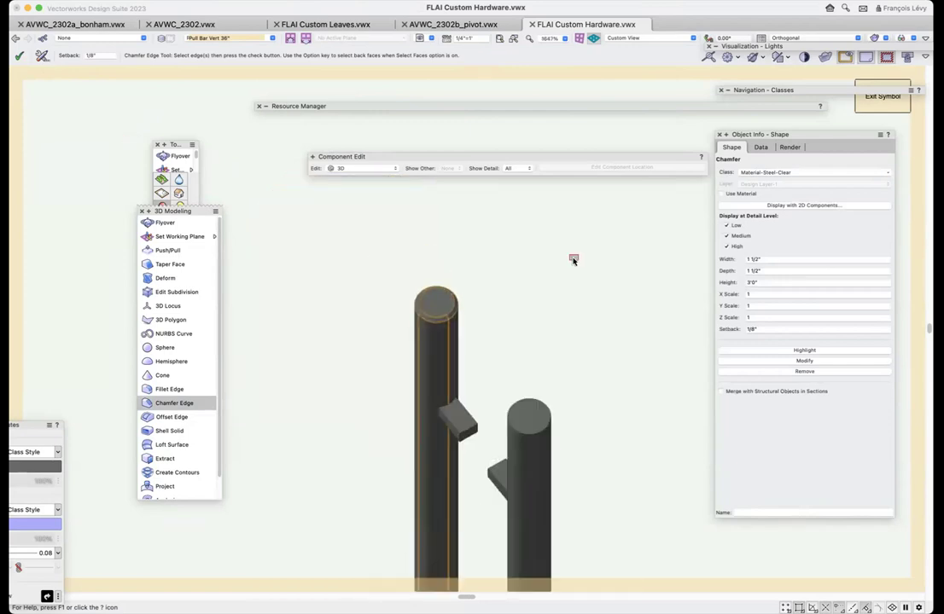
scroll(573, 260, down, 2)
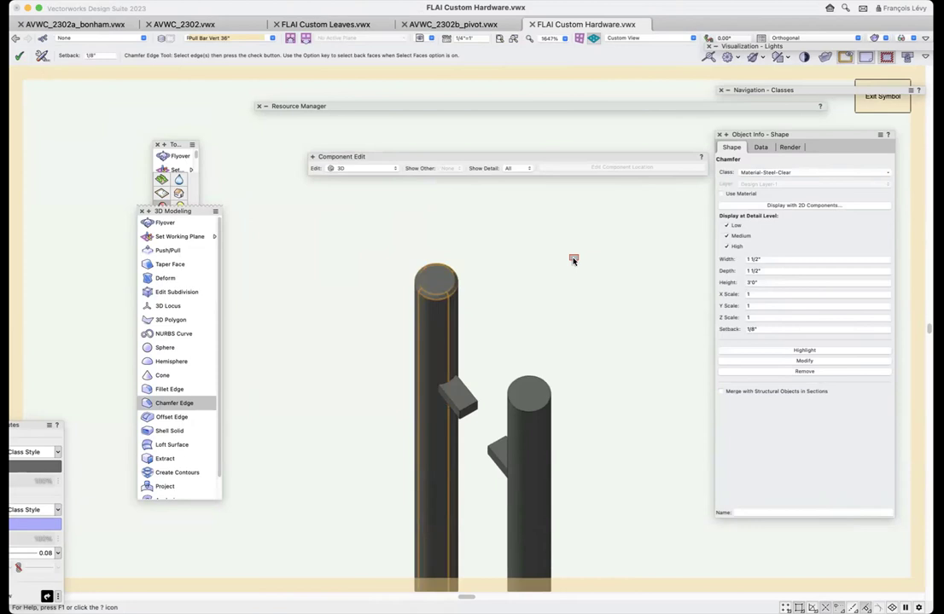
scroll(573, 260, down, 5)
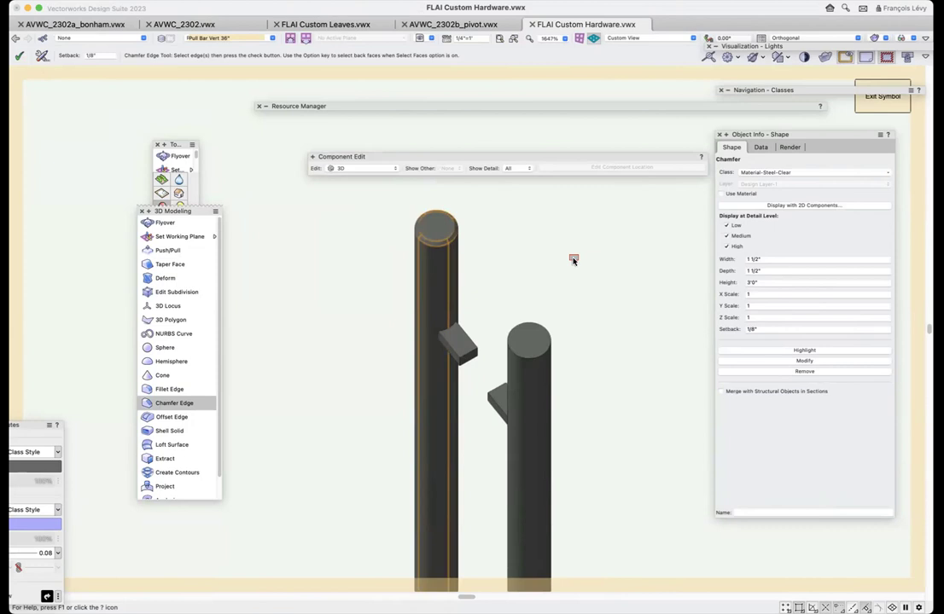
key(super+z)
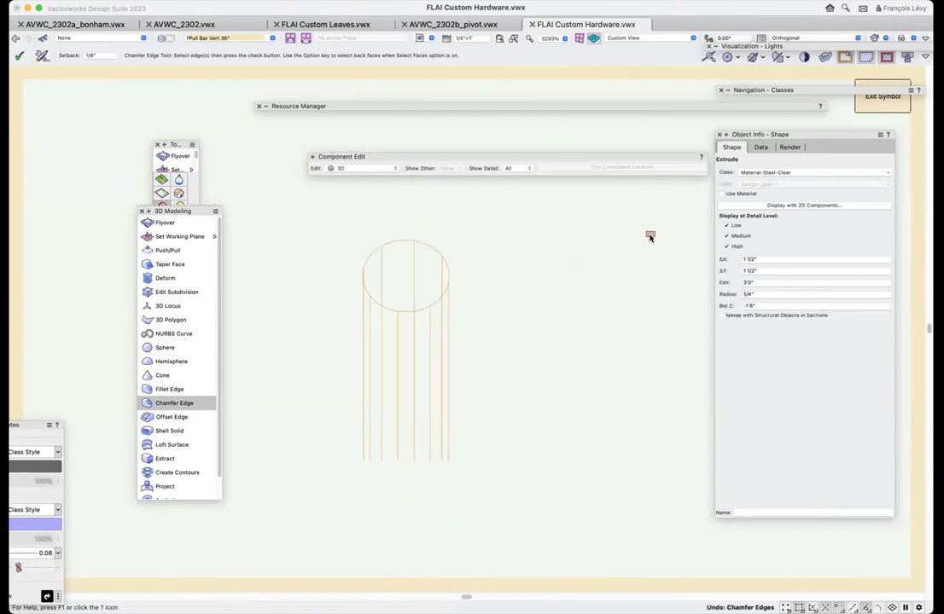
key(x)
key(x)
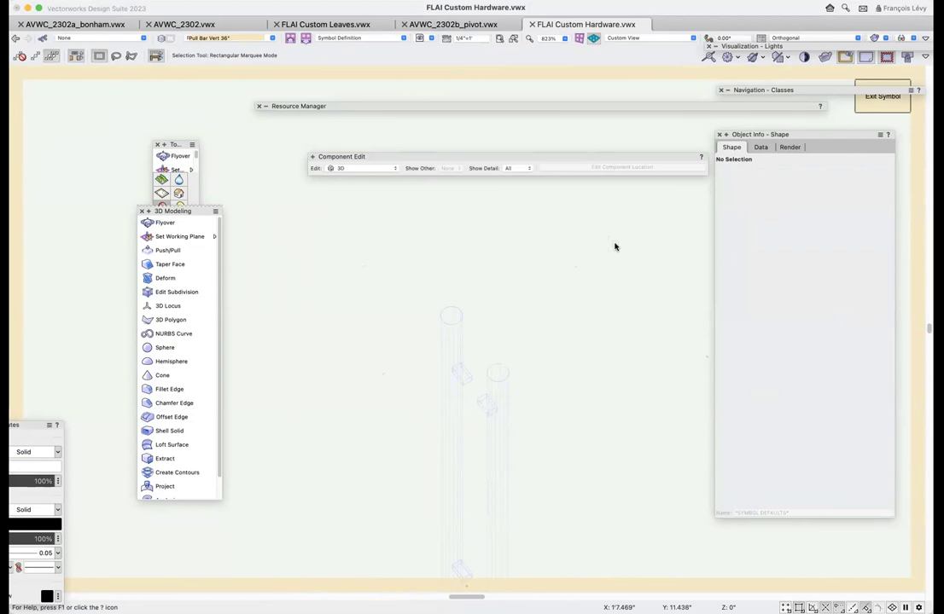
- In the AVWC_2302a_bonham file, turn off the clip cube and place a free-standing copy of the front door beside the porch
click(124, 26)
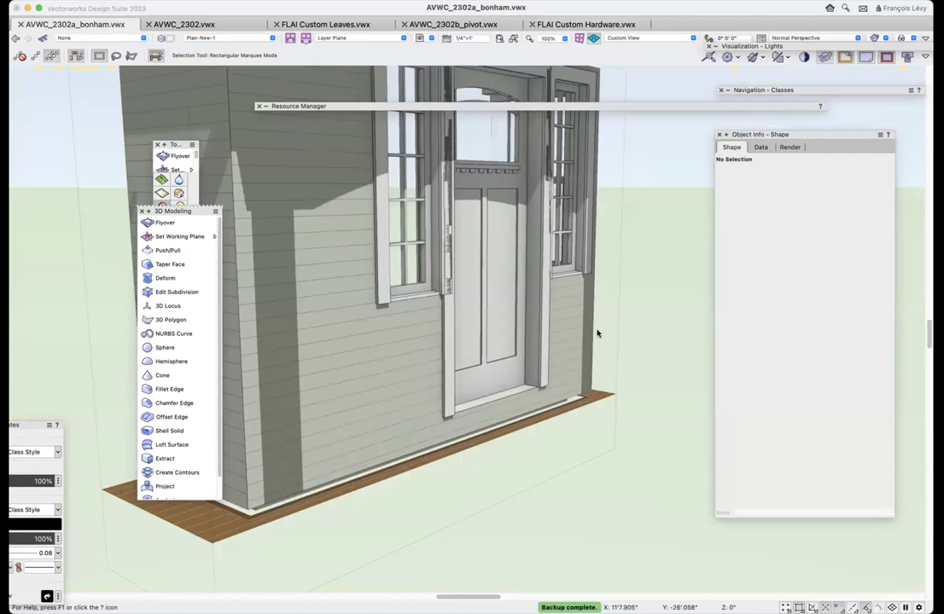
click(483, 355)
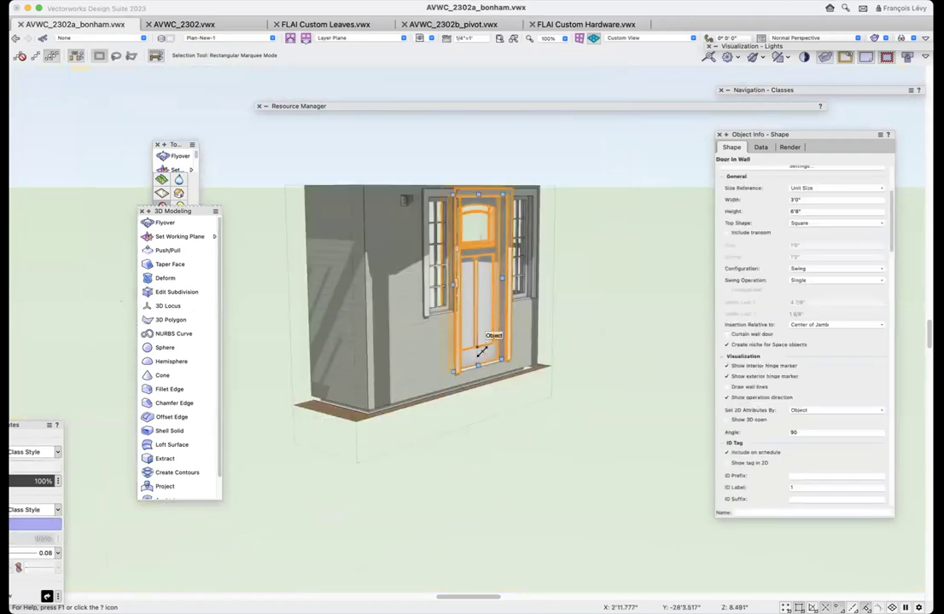
click(713, 53)
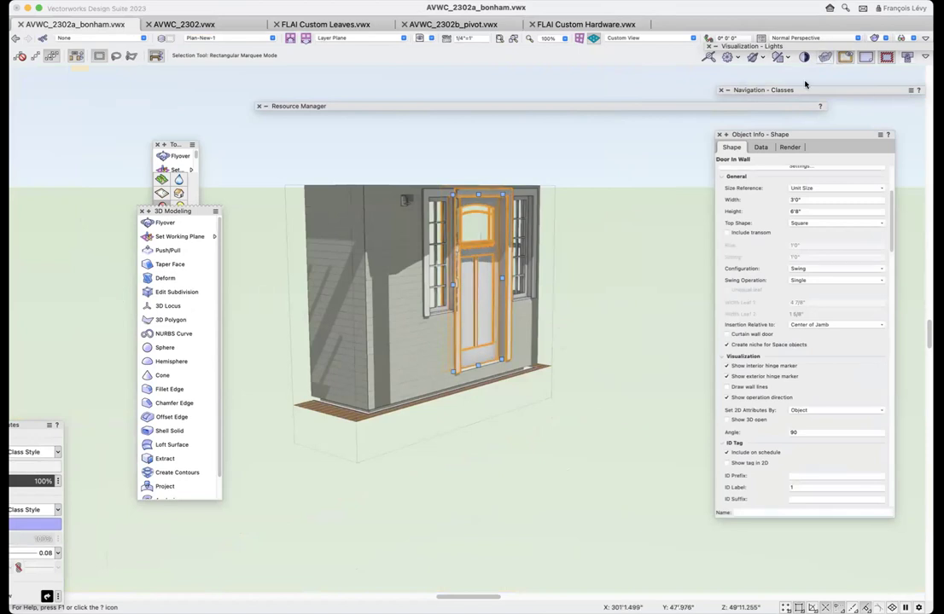
drag(486, 297, 662, 386)
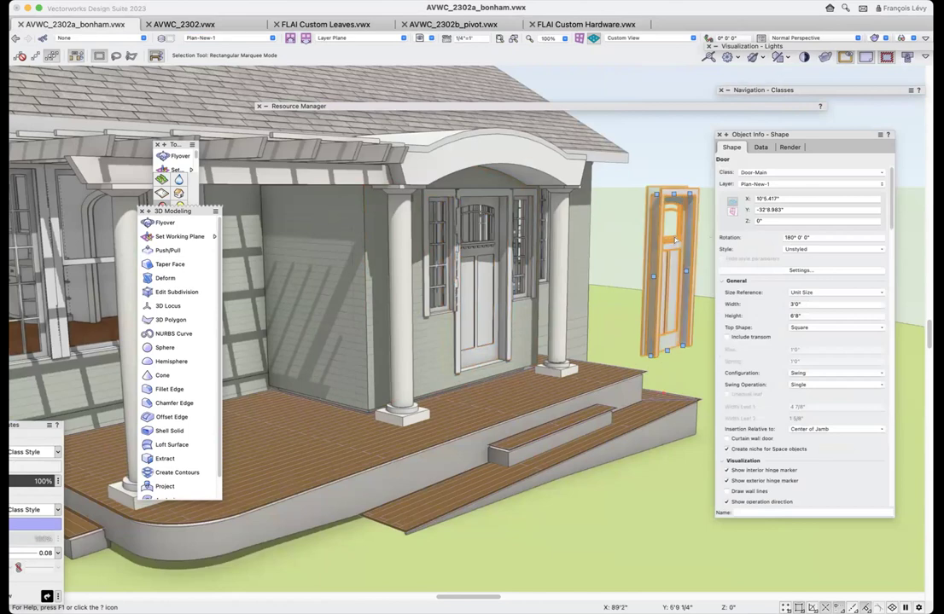
key(super+4)
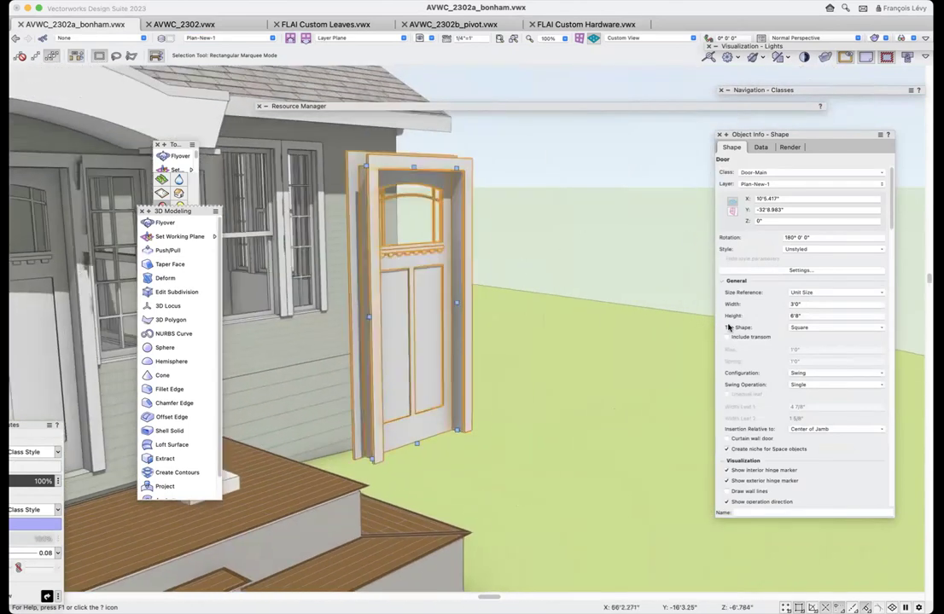
- Set the free-standing door's width to 4' and its height to 8'
click(813, 303)
text(4')
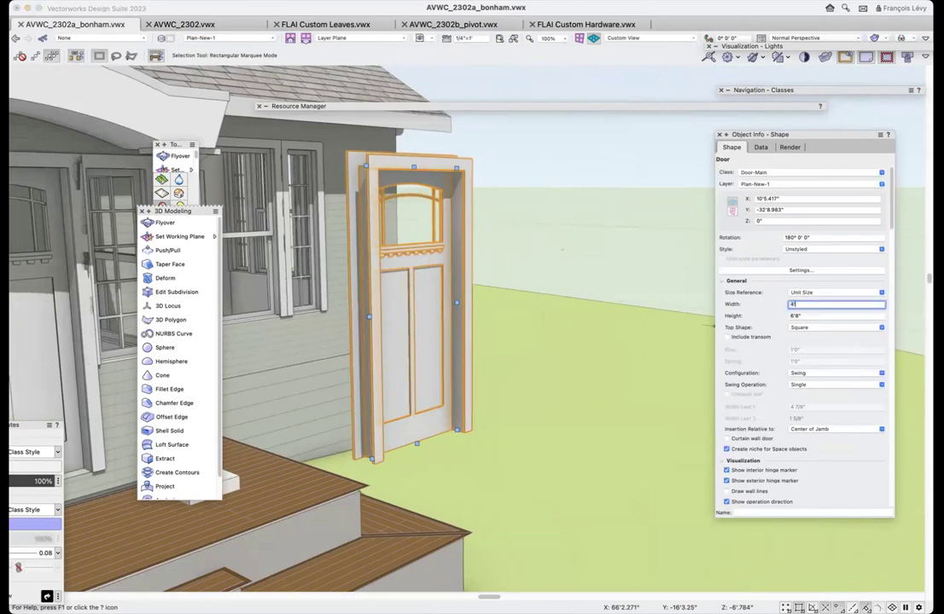
key(Return)
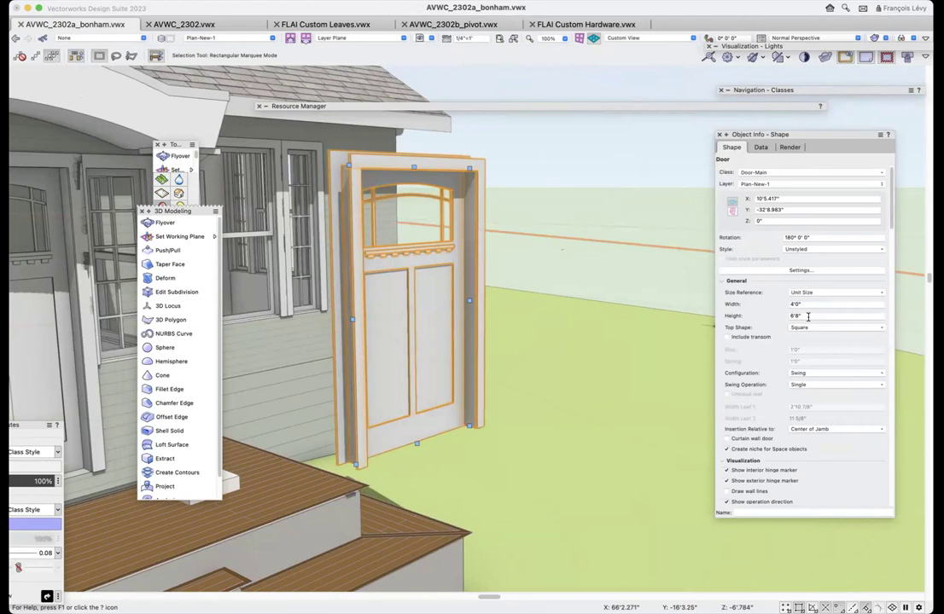
click(809, 315)
text(8')
key(Return)
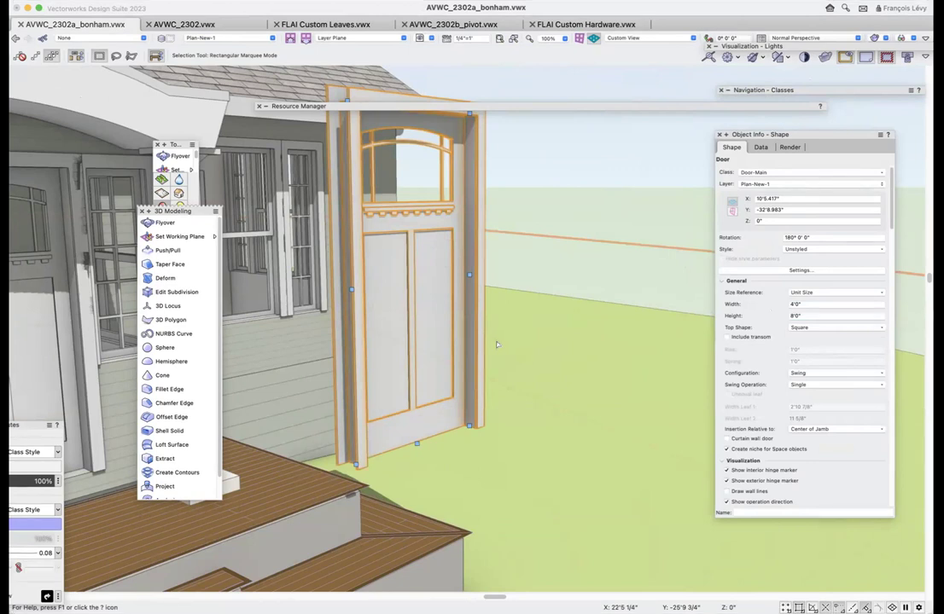
- Set the free-standing door's height to 7' and its width to 32", and view the resized leaf from the front
click(807, 317)
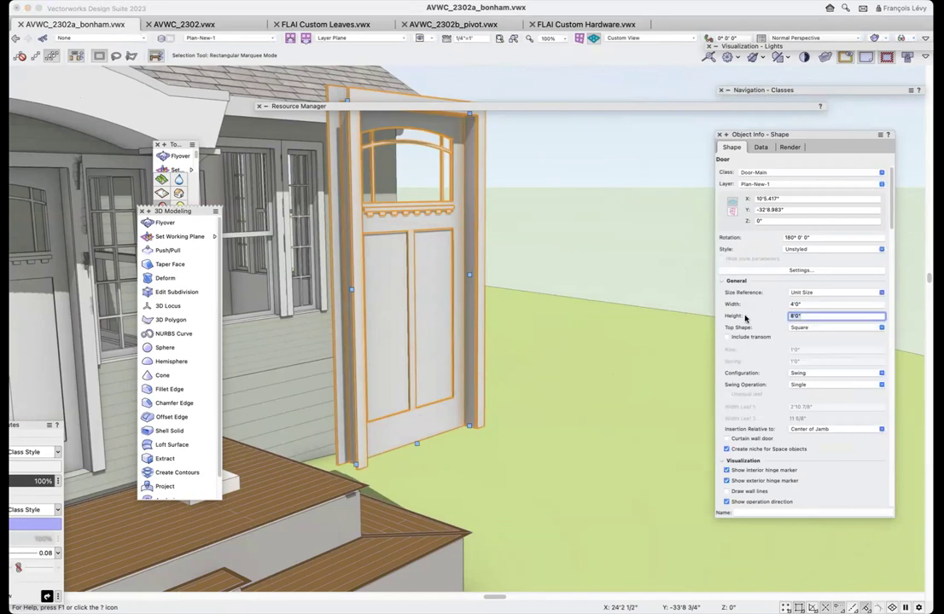
text(7)
key(shift+Tab)
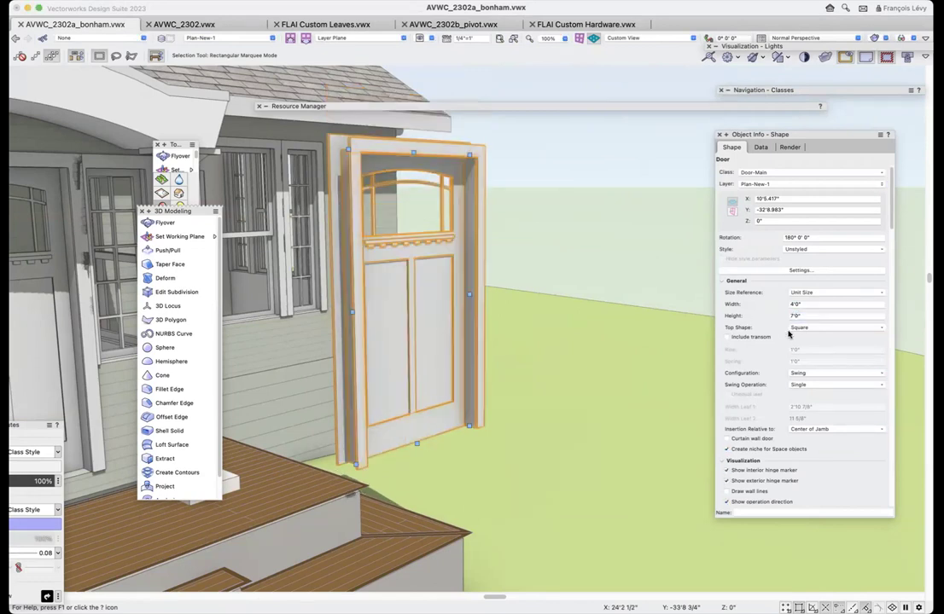
text(32)
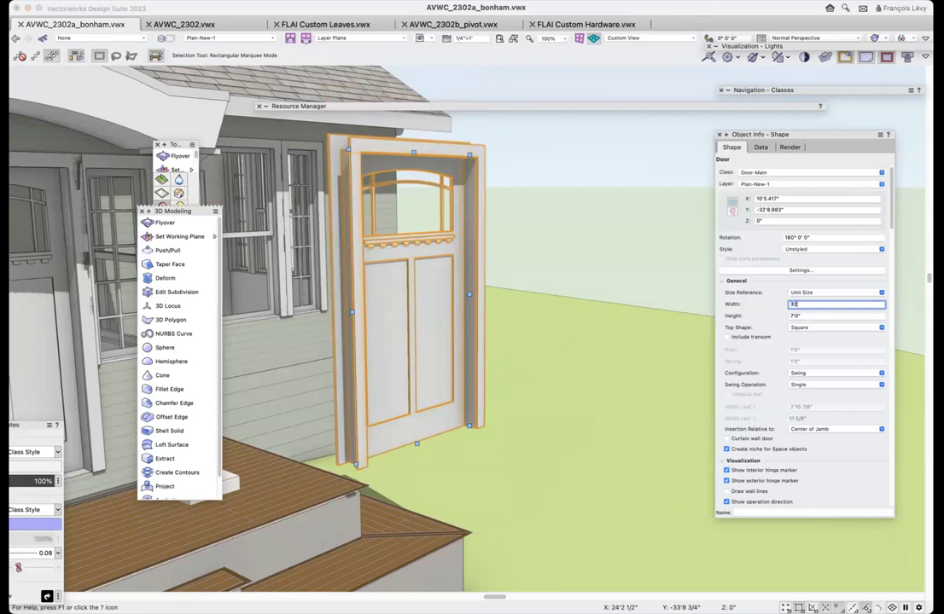
key(Tab)
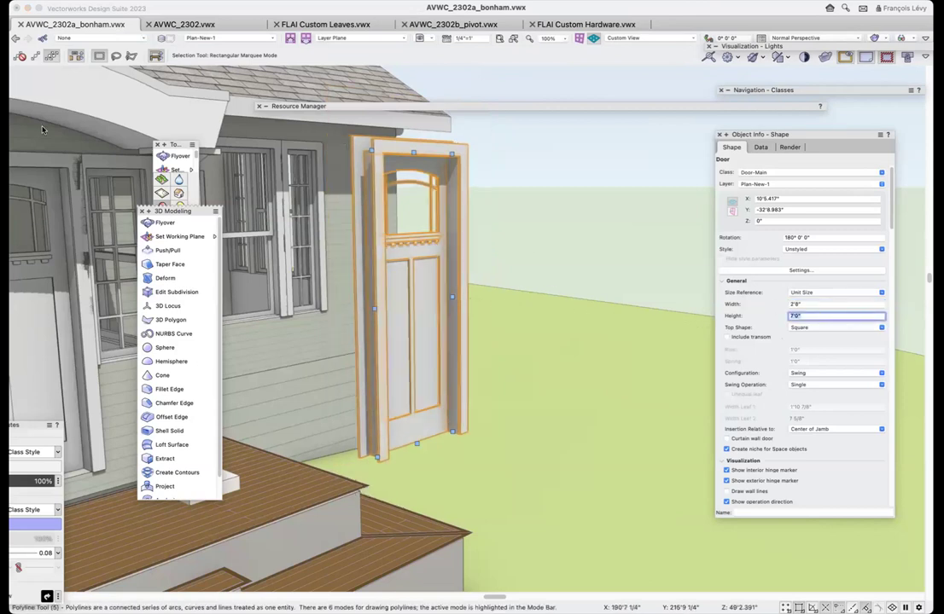
click(165, 222)
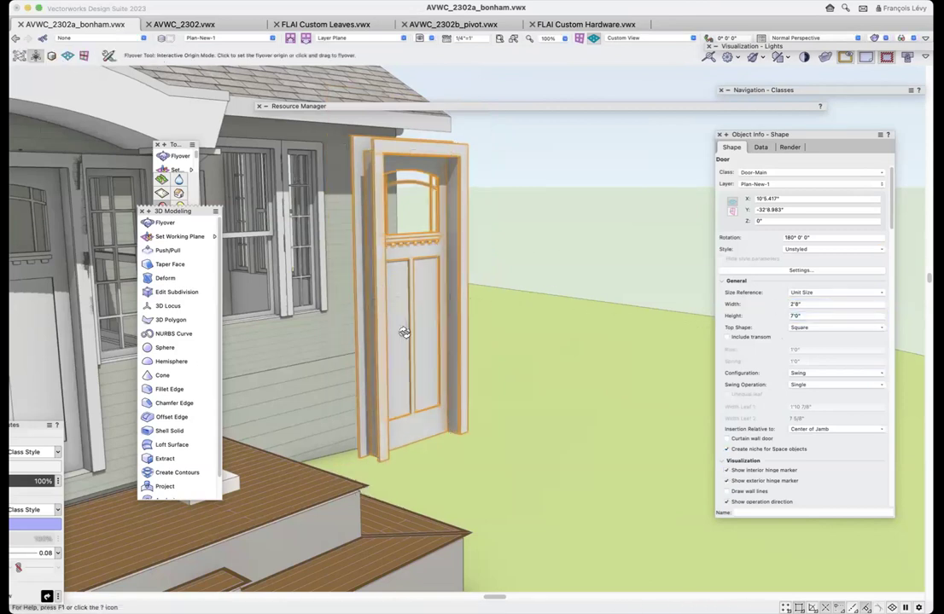
drag(380, 323, 501, 381)
drag(451, 362, 435, 450)
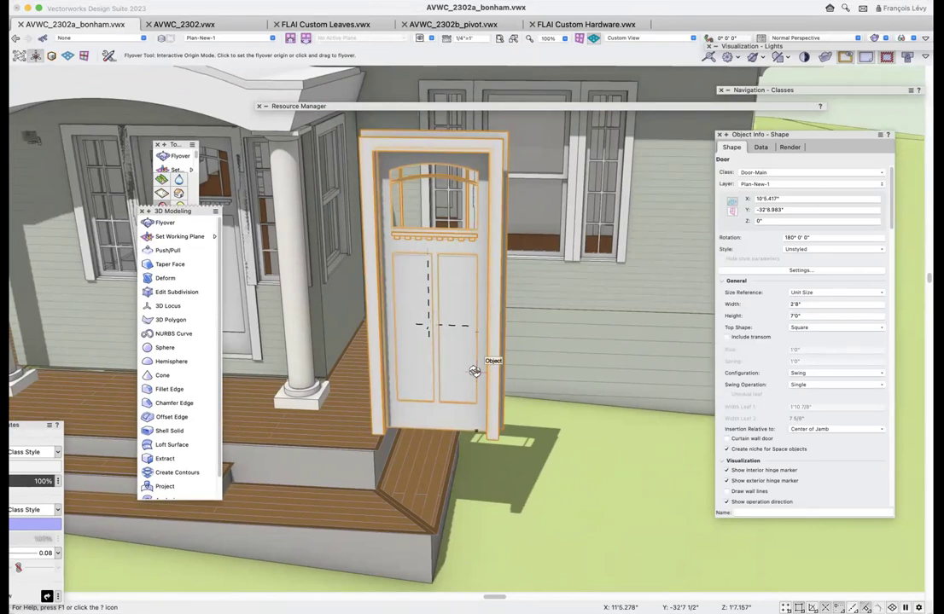
- Exit the symbol edit in the FLAI Custom Hardware file, and switch to Finder to select the Libraries folder inside the 2023 user folder
click(573, 26)
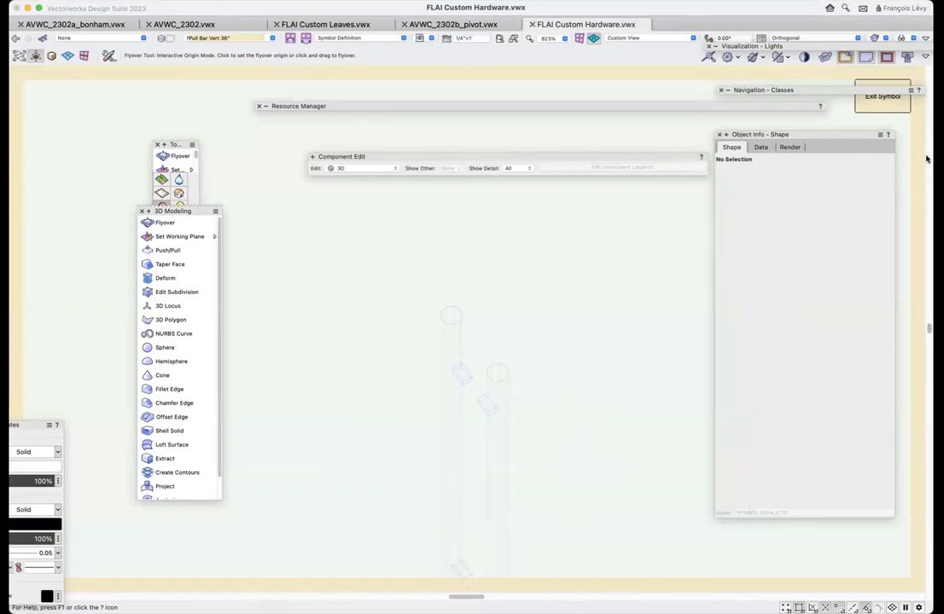
click(882, 97)
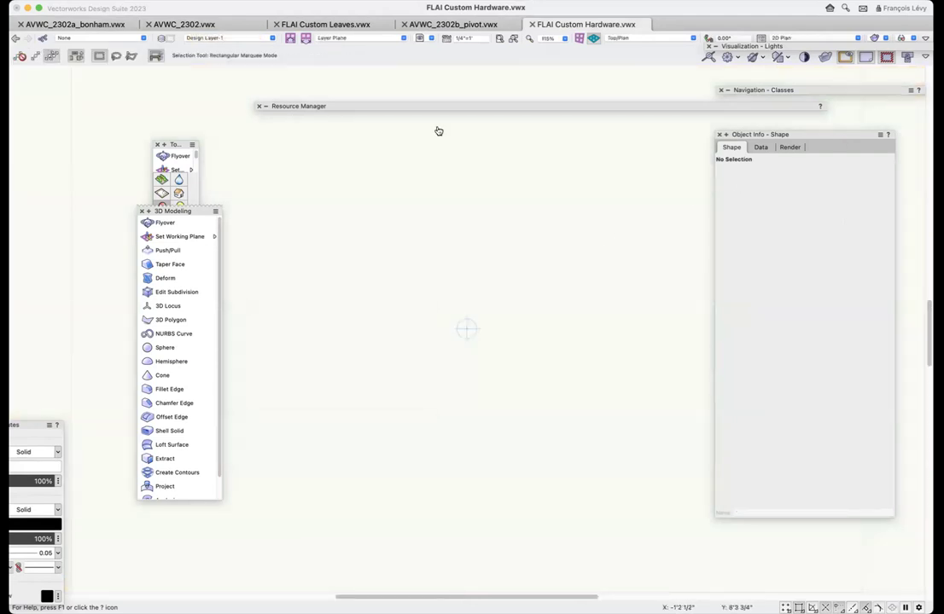
key(super+Tab)
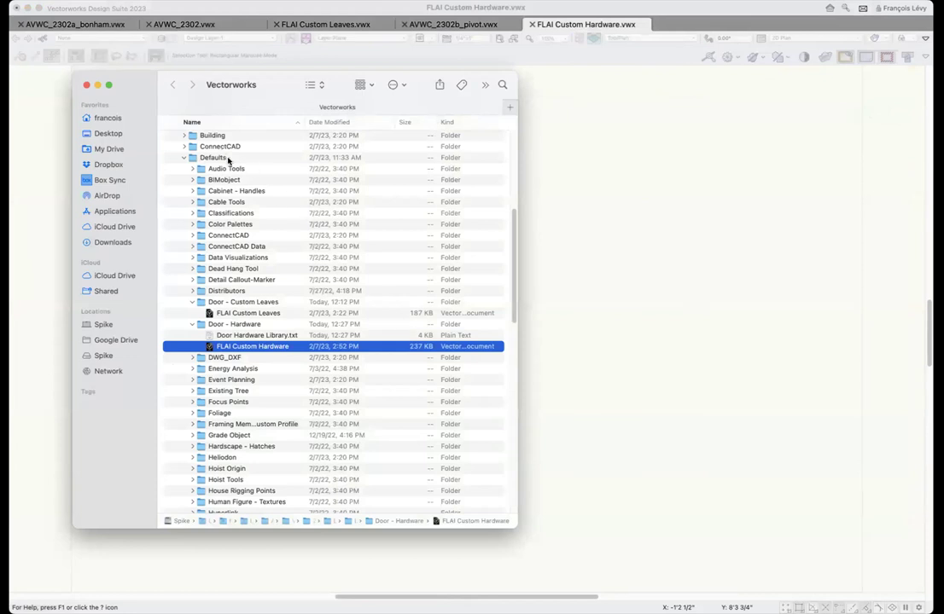
scroll(217, 161, up, 2)
scroll(214, 148, up, 4)
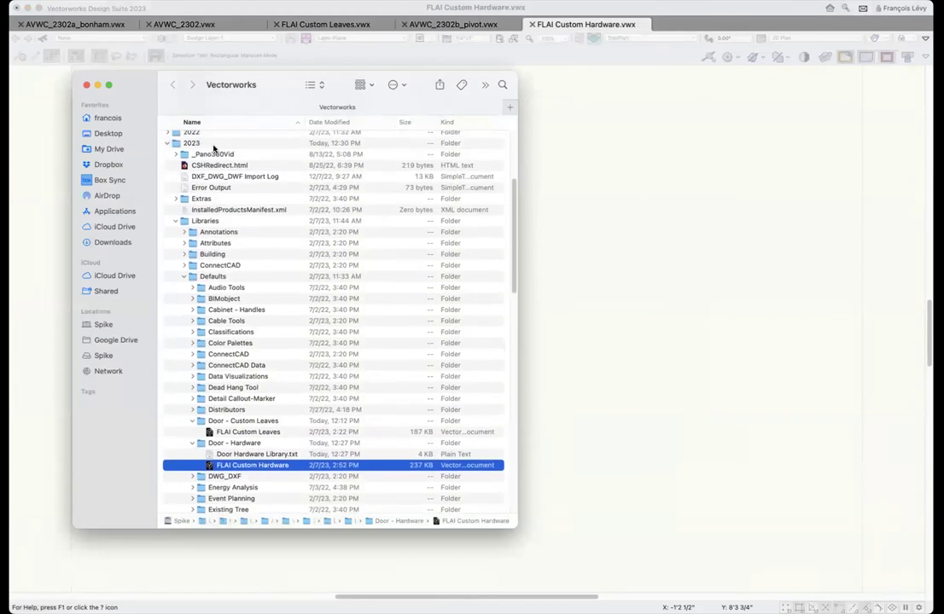
click(195, 145)
click(215, 223)
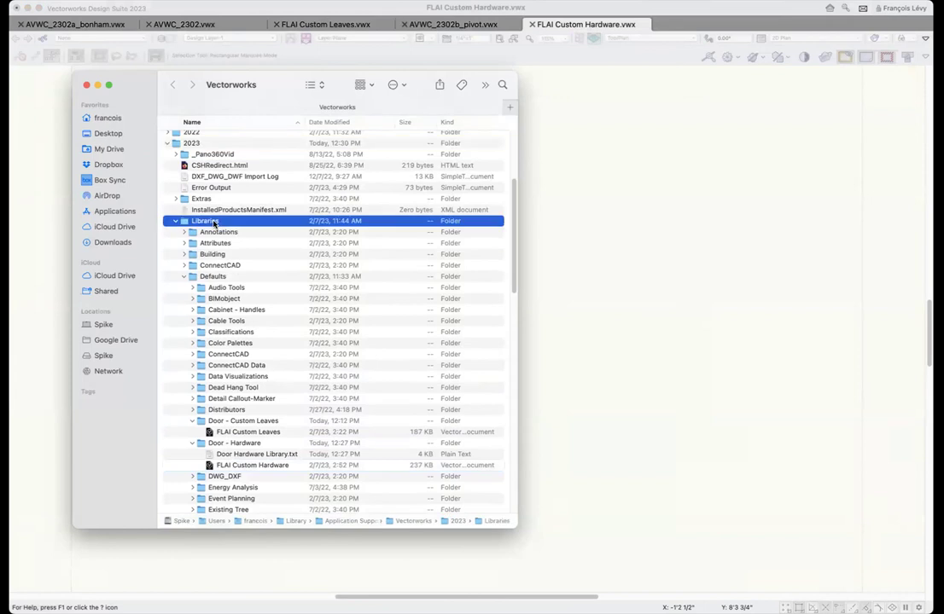
- Locate the FLAI Custom Hardware file in the Door - Hardware library folder, and return to the AVWC_2302b_pivot drawing
click(239, 444)
click(244, 466)
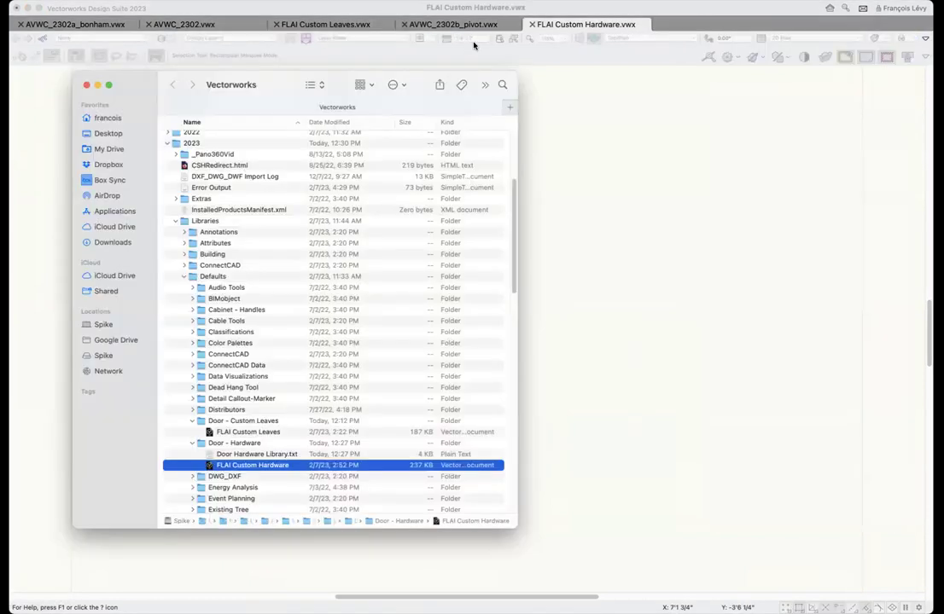
click(439, 26)
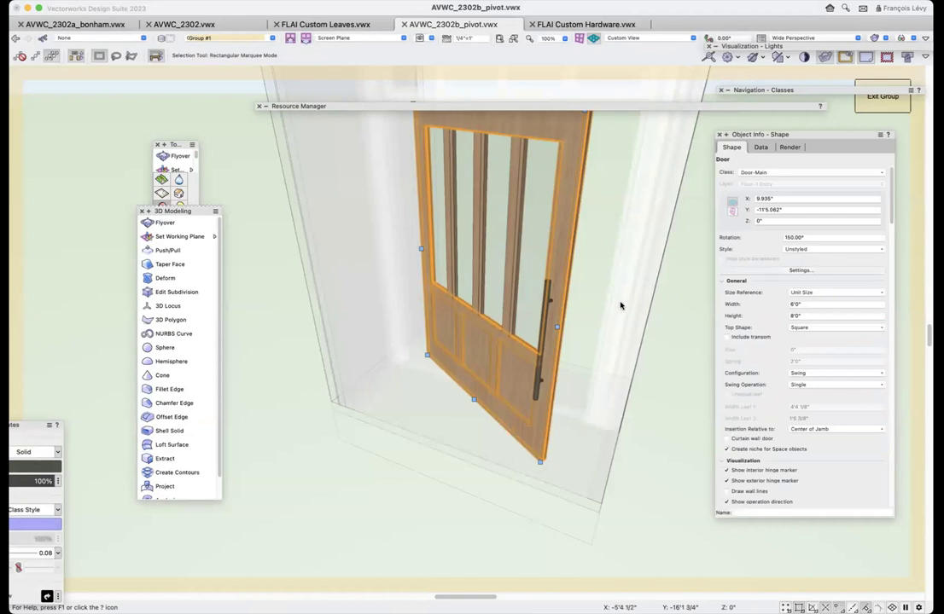
- Include hardware in the selected door's settings and choose the Pivot Pull Bar Vertical 36" set
click(811, 270)
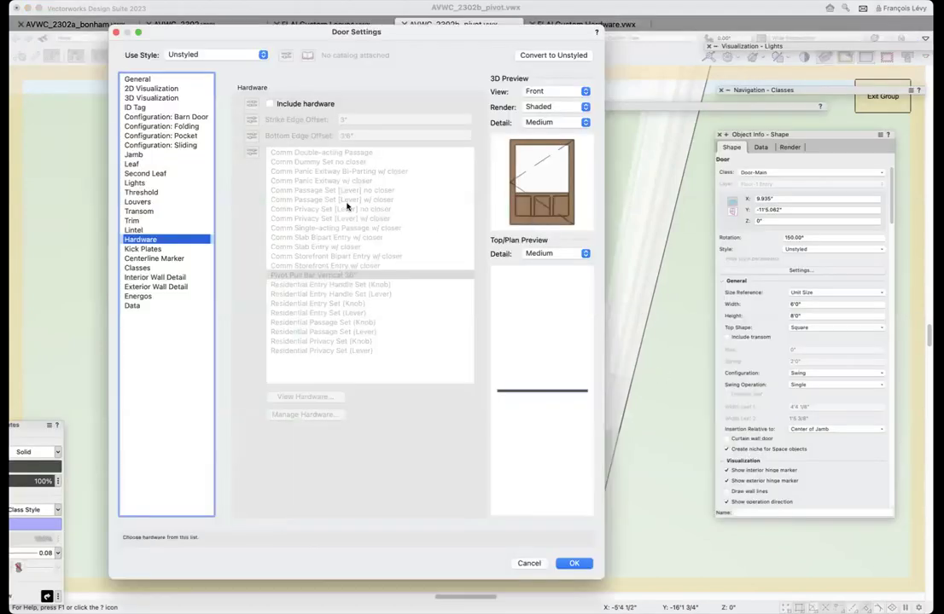
click(291, 105)
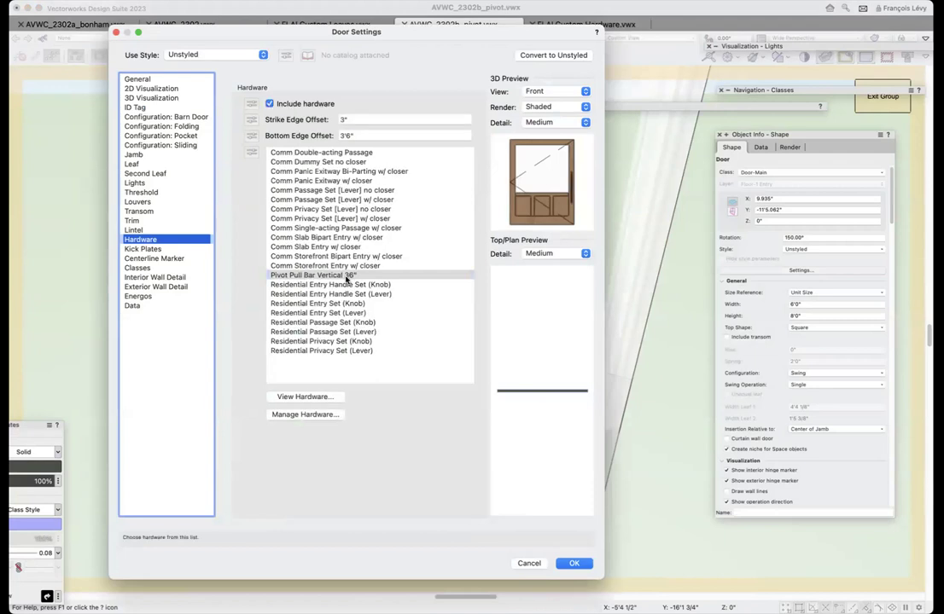
click(350, 276)
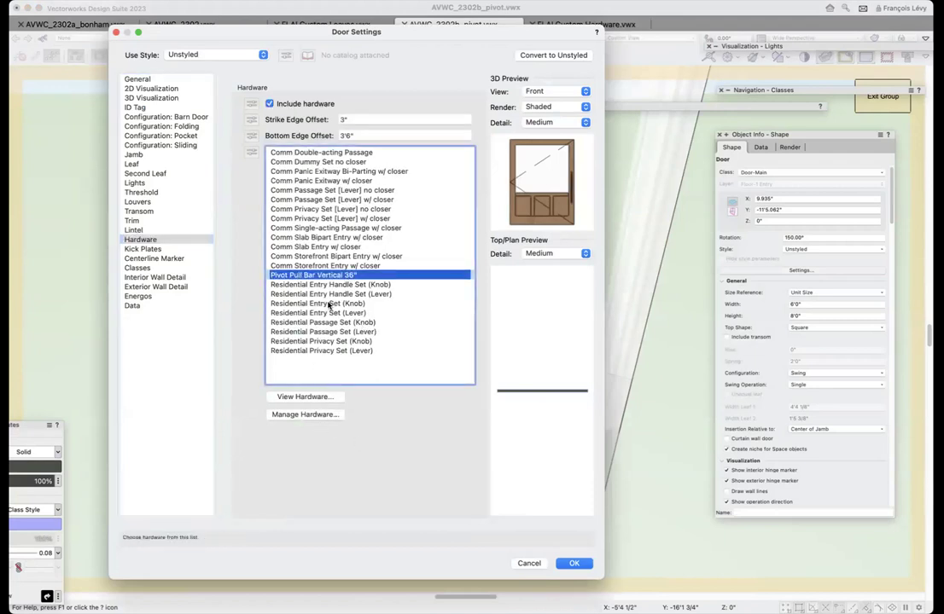
- Assign the Pull Bar Vert 36" symbol to the Pivot Pull Bar Vertical 36" hardware set and apply the door settings
click(333, 415)
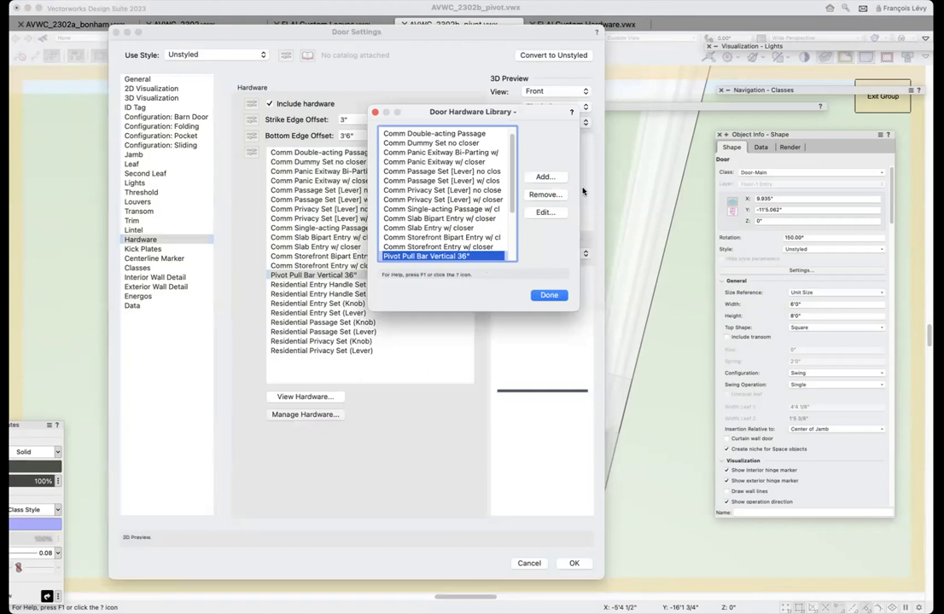
click(559, 212)
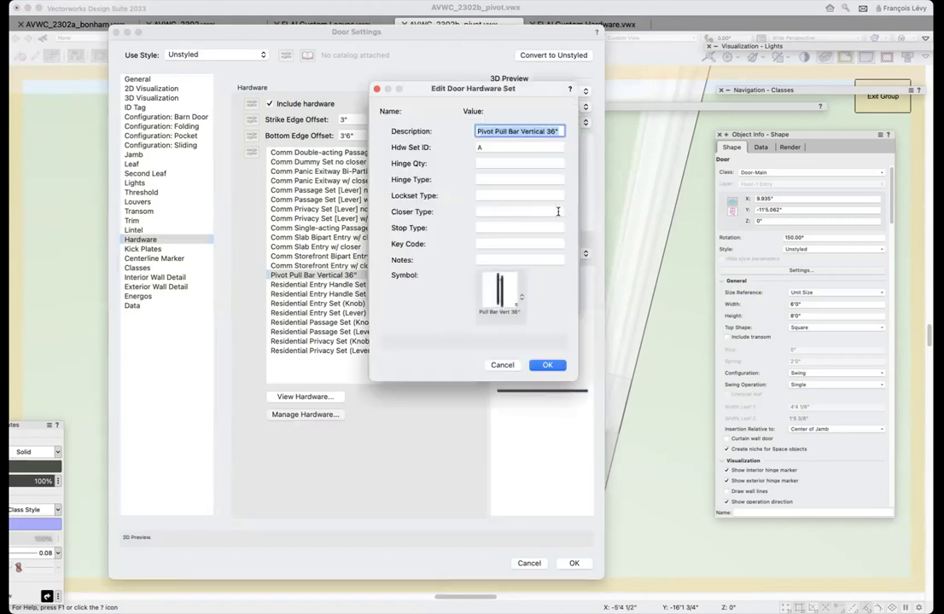
click(516, 299)
scroll(611, 427, down, 5)
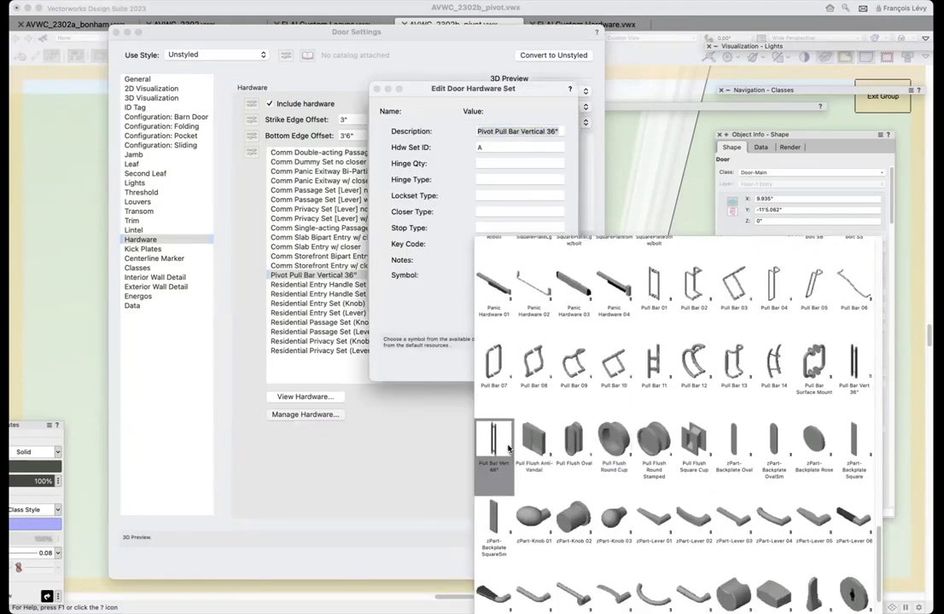
click(856, 367)
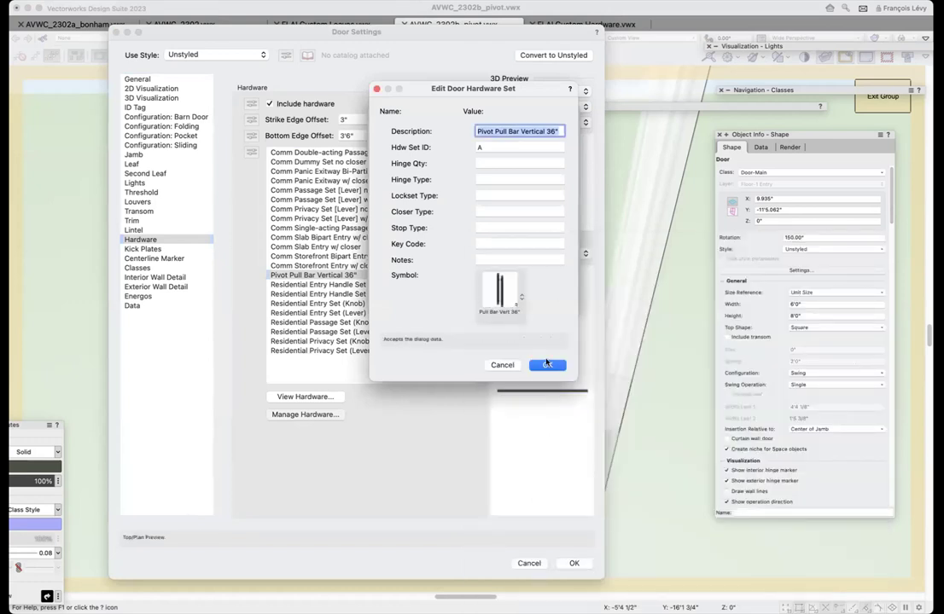
click(548, 366)
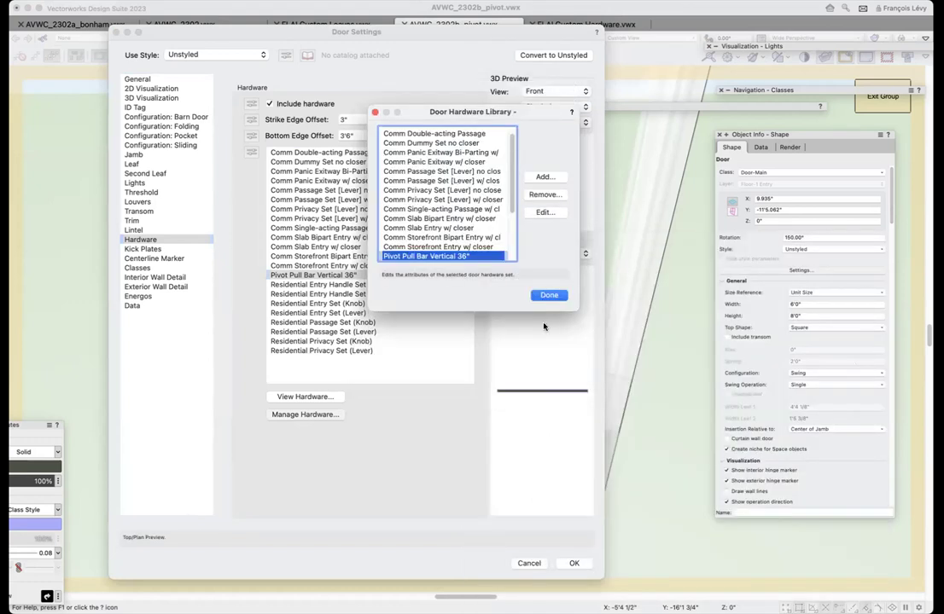
click(550, 295)
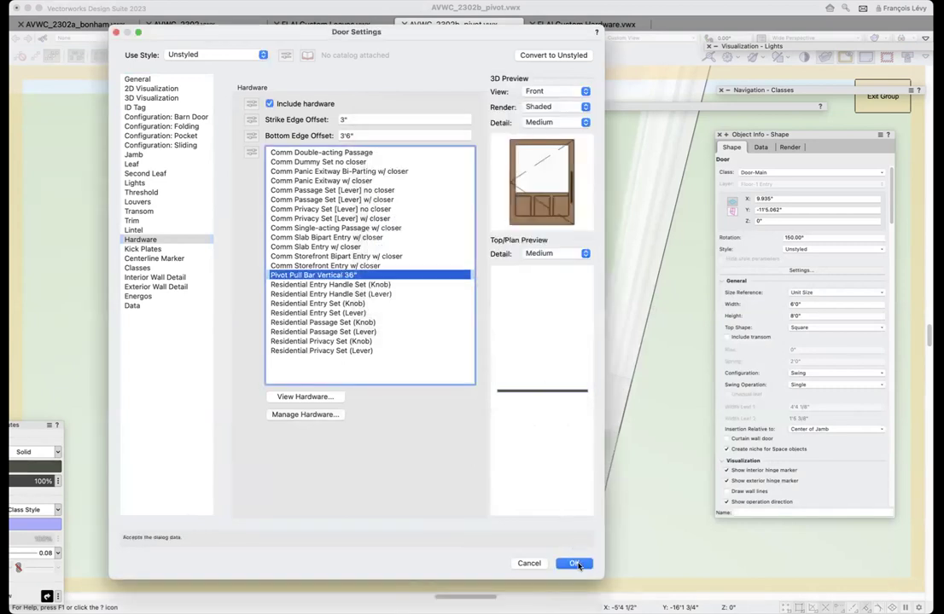
click(573, 563)
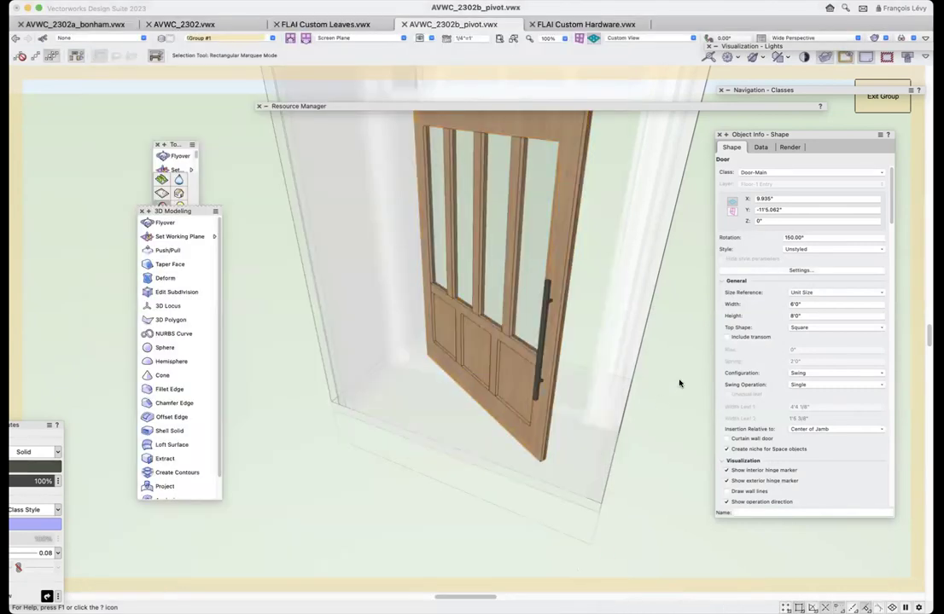
- Examine the pull bar on the open door leaf from several 3D viewing angles
click(678, 383)
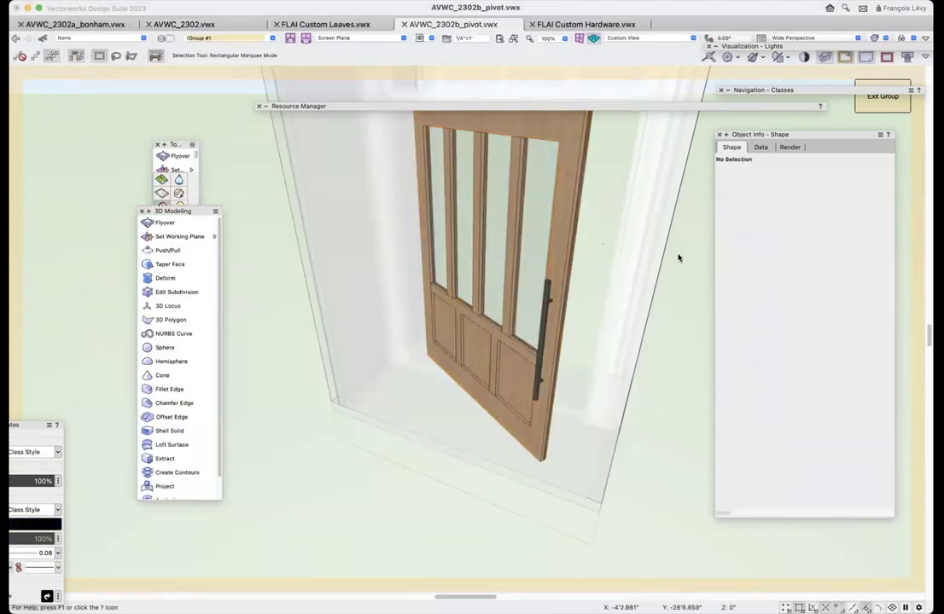
click(506, 426)
key(Escape)
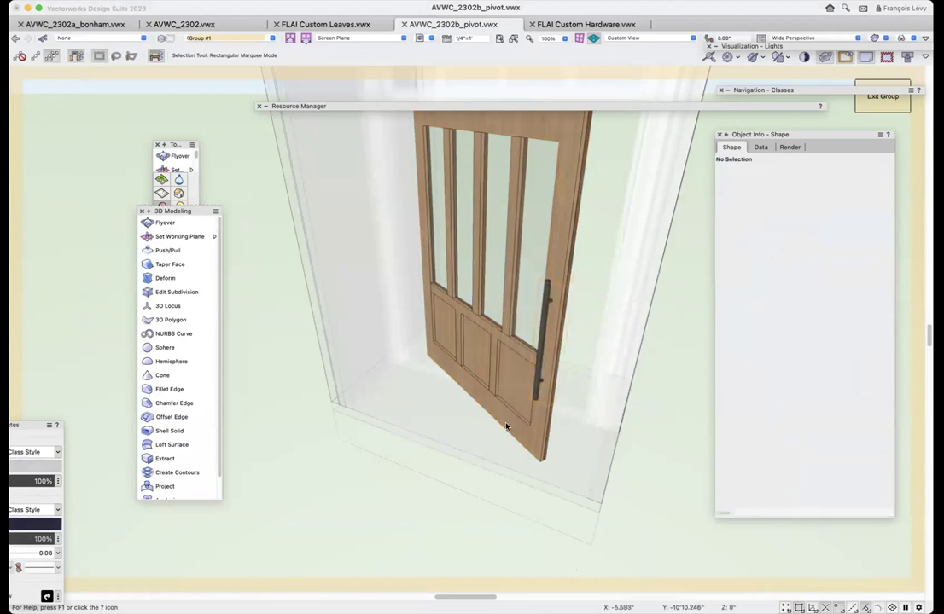
click(569, 392)
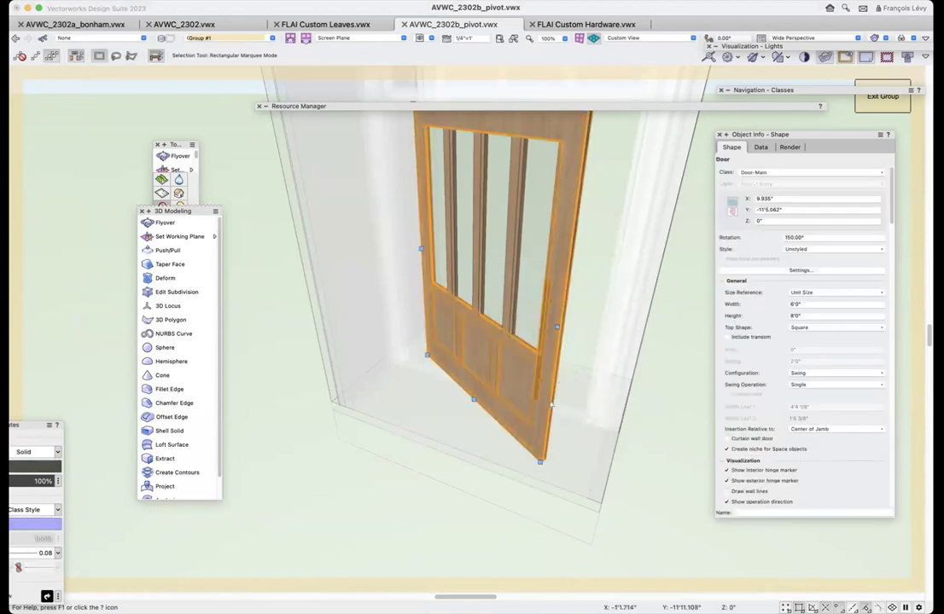
ctrl+middle_drag(599, 413, 601, 408)
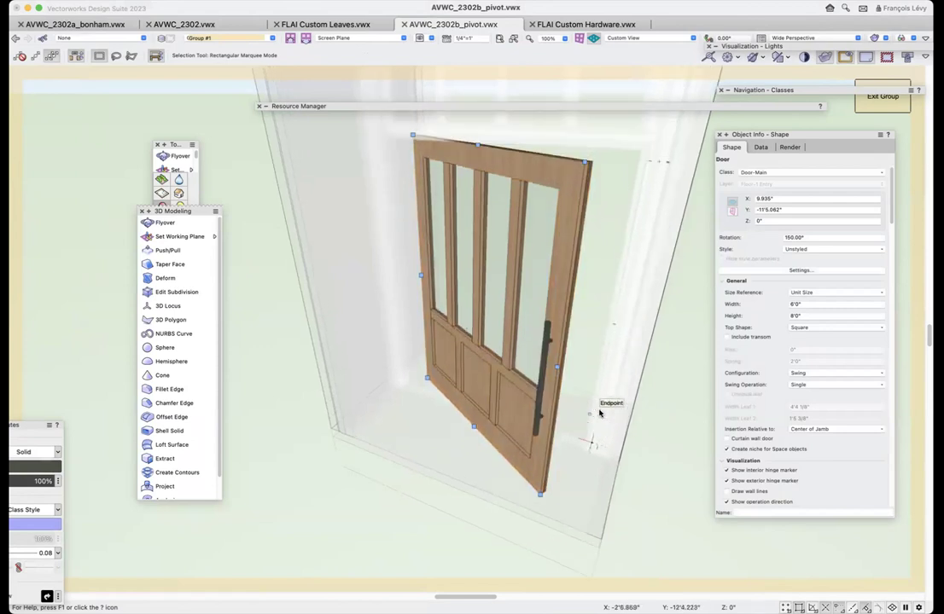
key(shift+c)
drag(519, 429, 628, 393)
key(x)
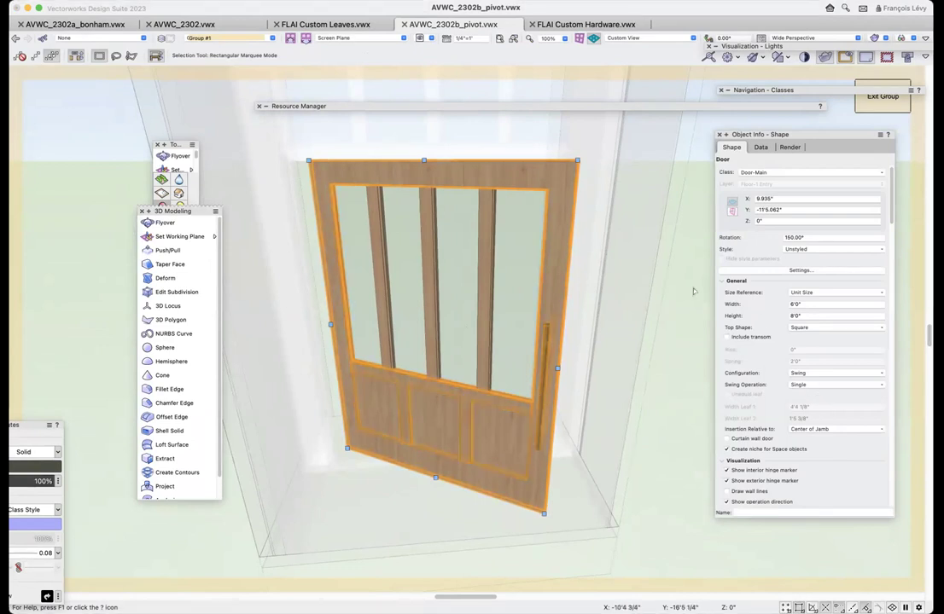
scroll(693, 292, down, 5)
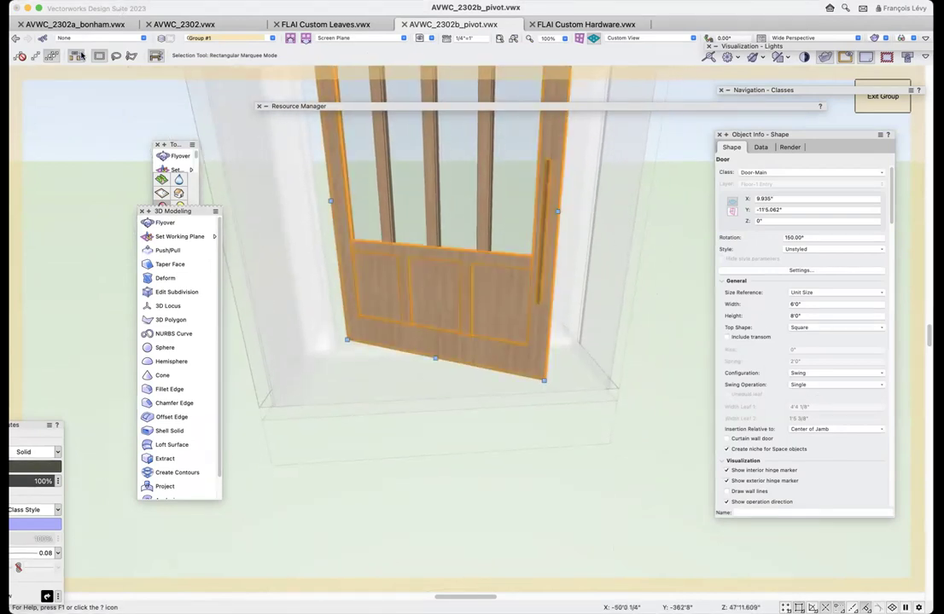
key(shift+c)
drag(546, 344, 509, 343)
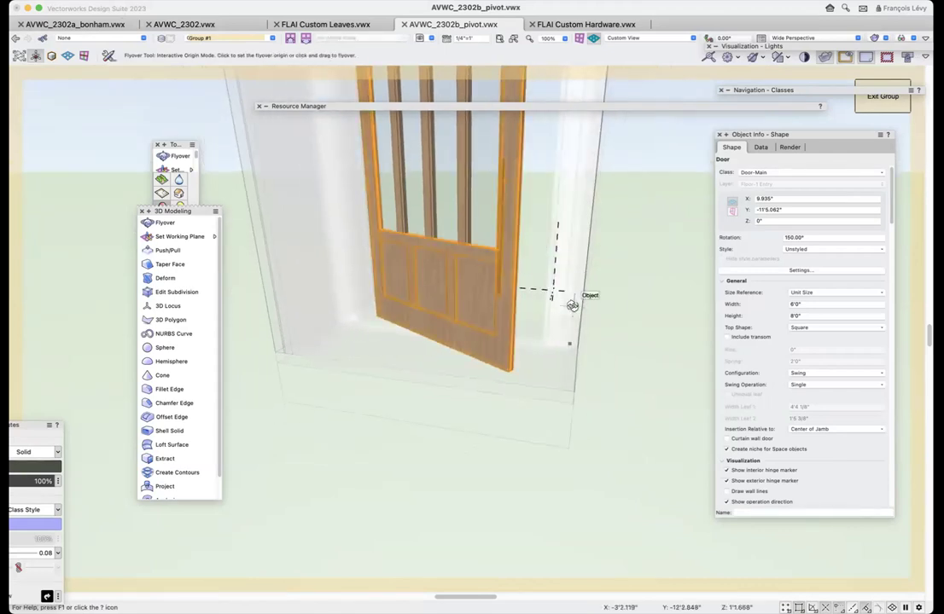
key(x)
key(x)
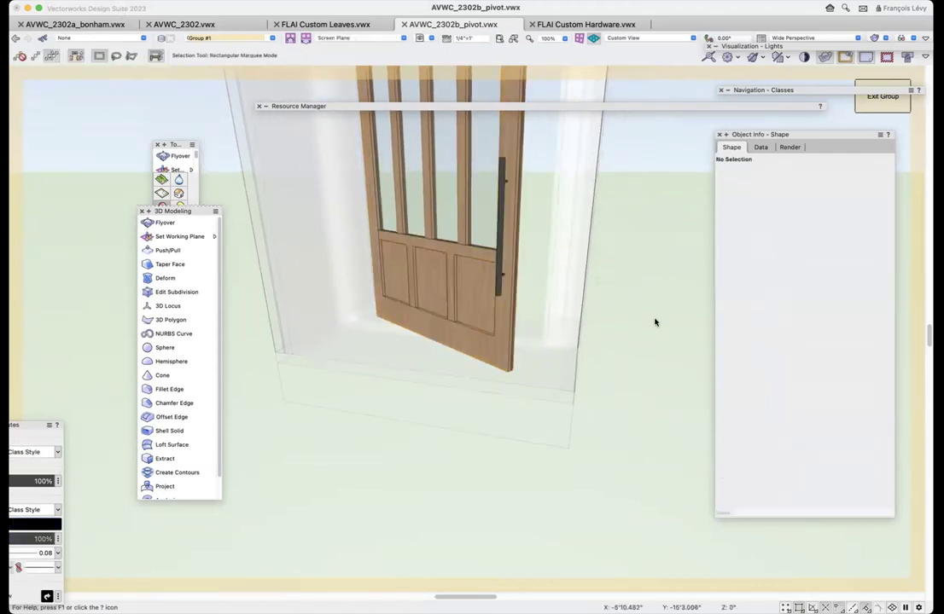
- Add a door hardware set described as Pivot Pull Bar Vertical 48" with set ID A to the hardware library
click(500, 271)
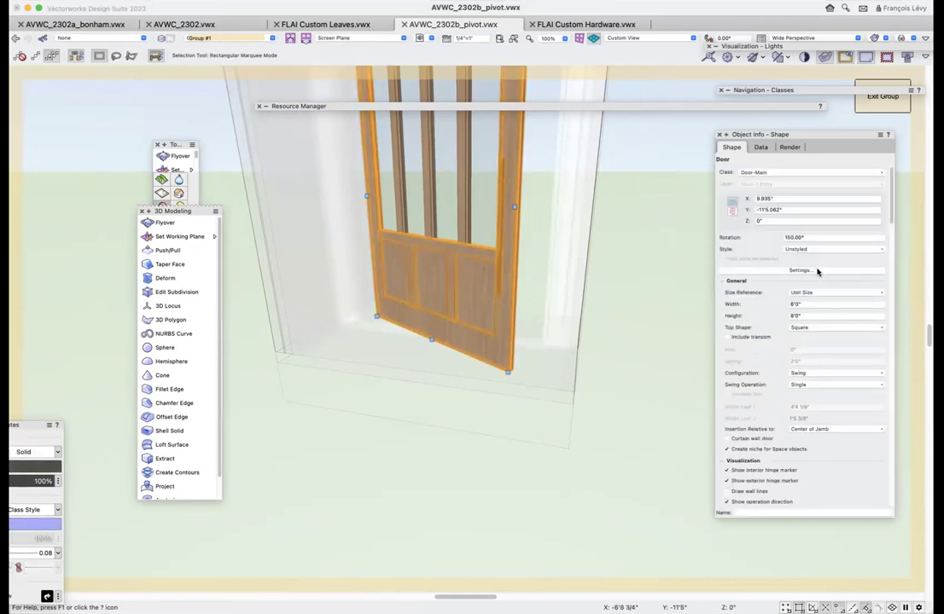
double_click(512, 238)
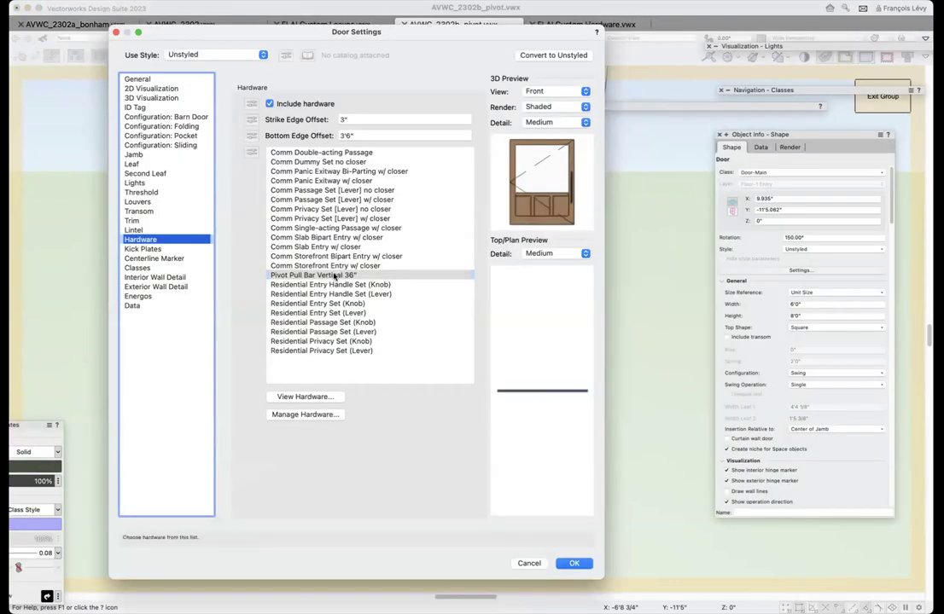
click(329, 415)
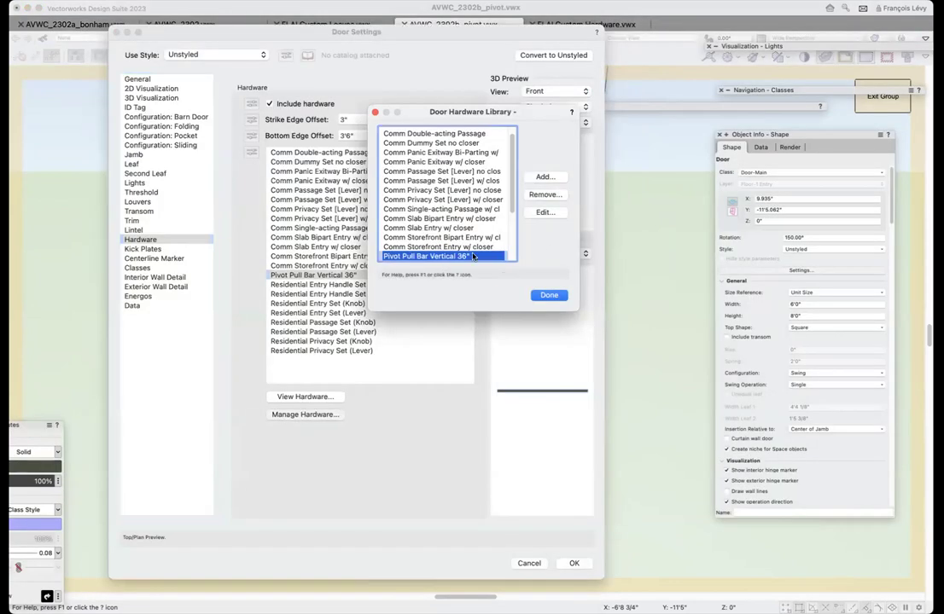
click(544, 178)
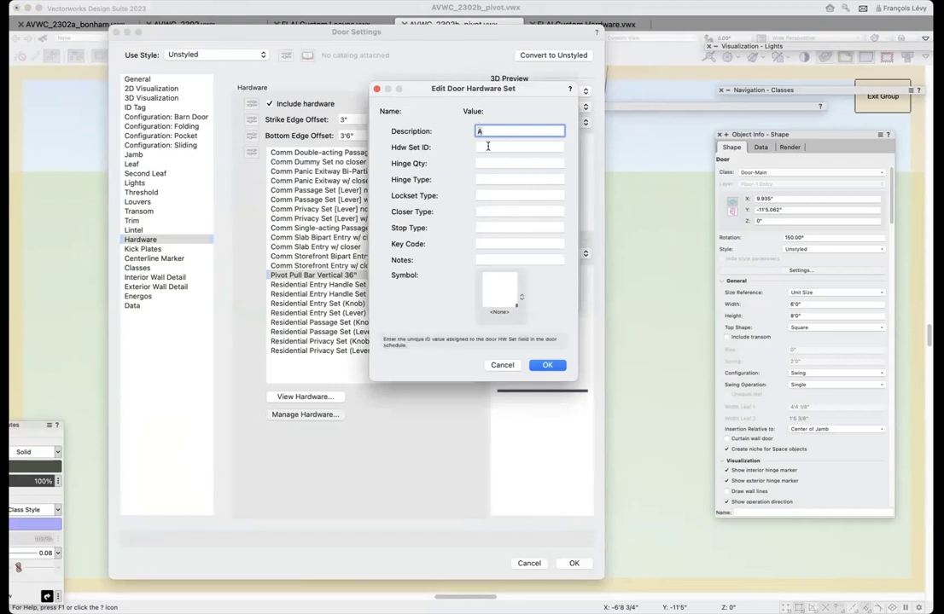
key(Tab)
text(A)
key(shift+Tab)
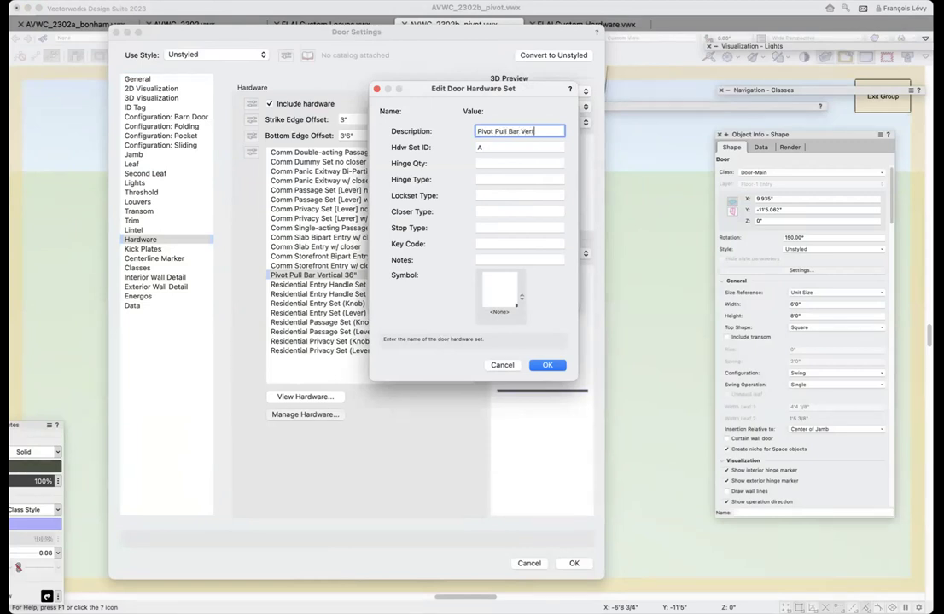
text(48)
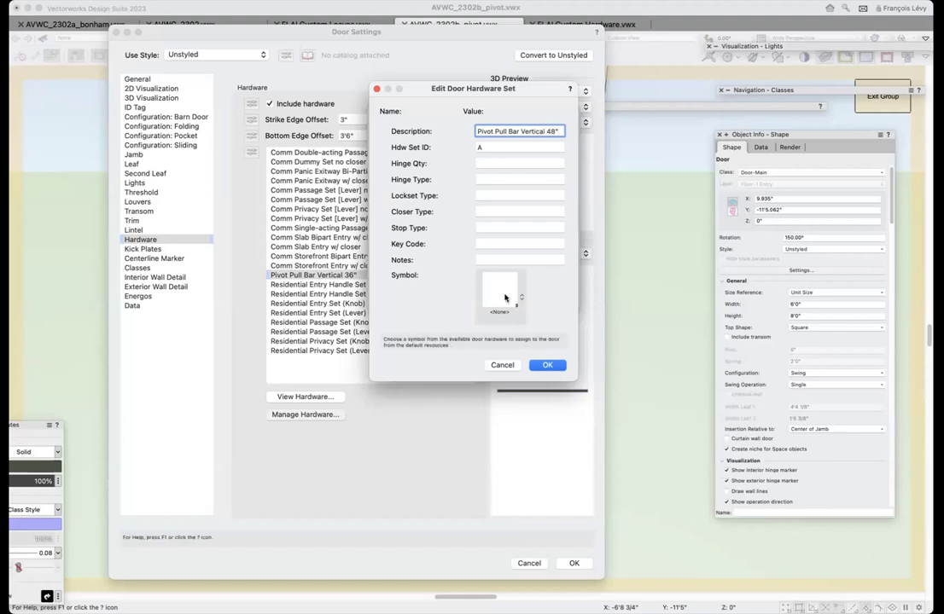
- Assign the Pull Bar Vert 48" symbol to the new hardware set and save the set
click(501, 292)
scroll(648, 358, down, 10)
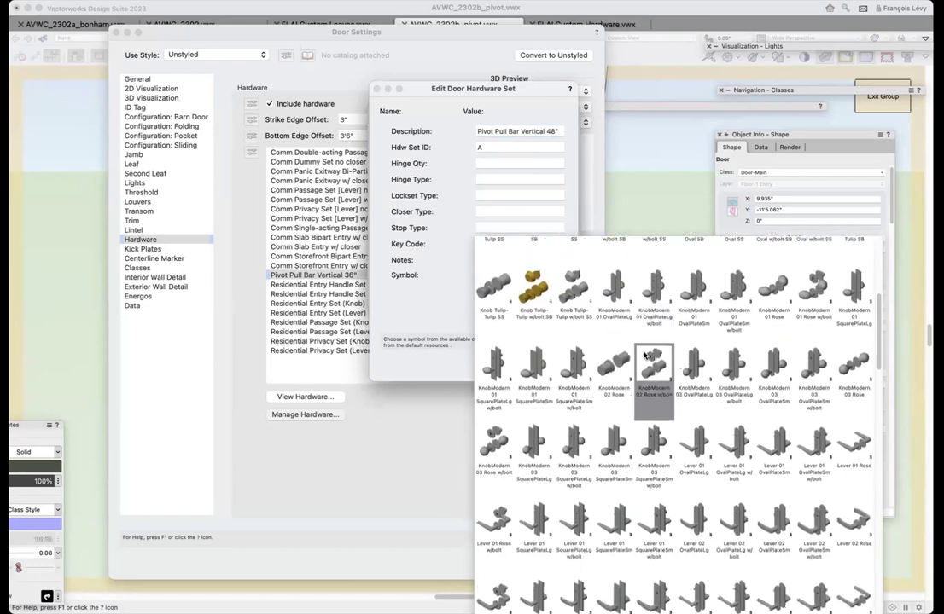
scroll(646, 355, down, 15)
scroll(643, 355, down, 15)
scroll(645, 355, down, 3)
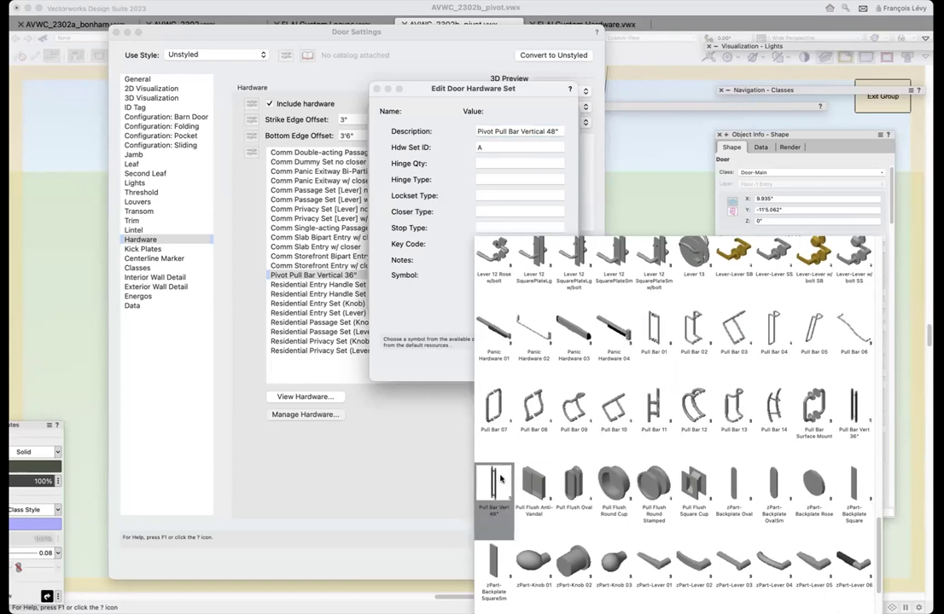
click(501, 481)
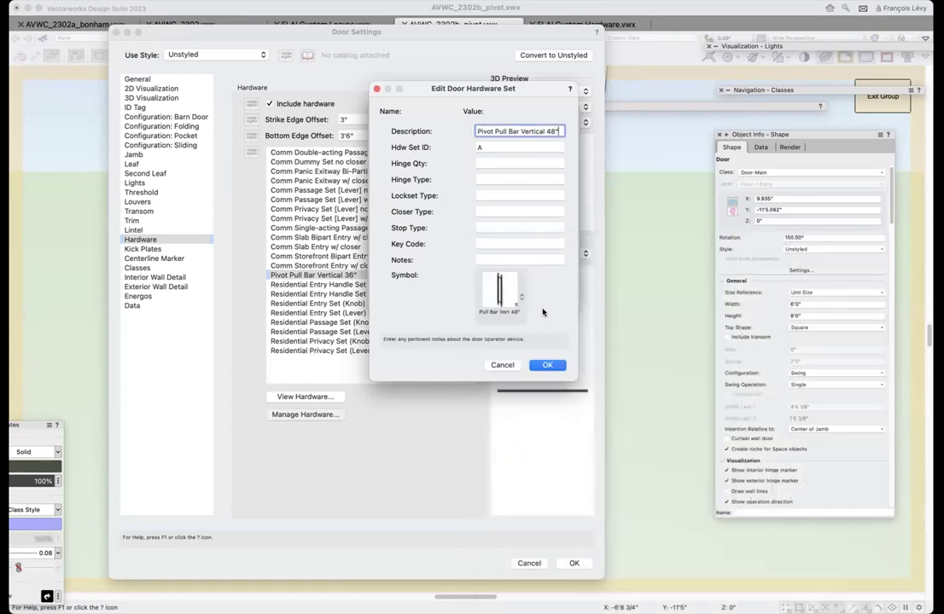
click(559, 369)
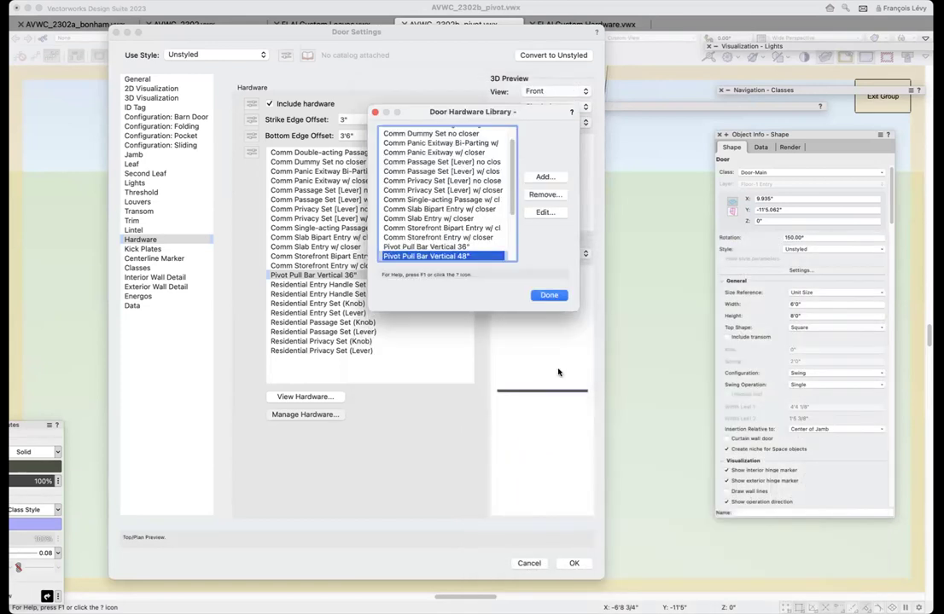
- Change the door's hardware to the Pivot Pull Bar Vertical 48" set and apply the door settings
click(549, 295)
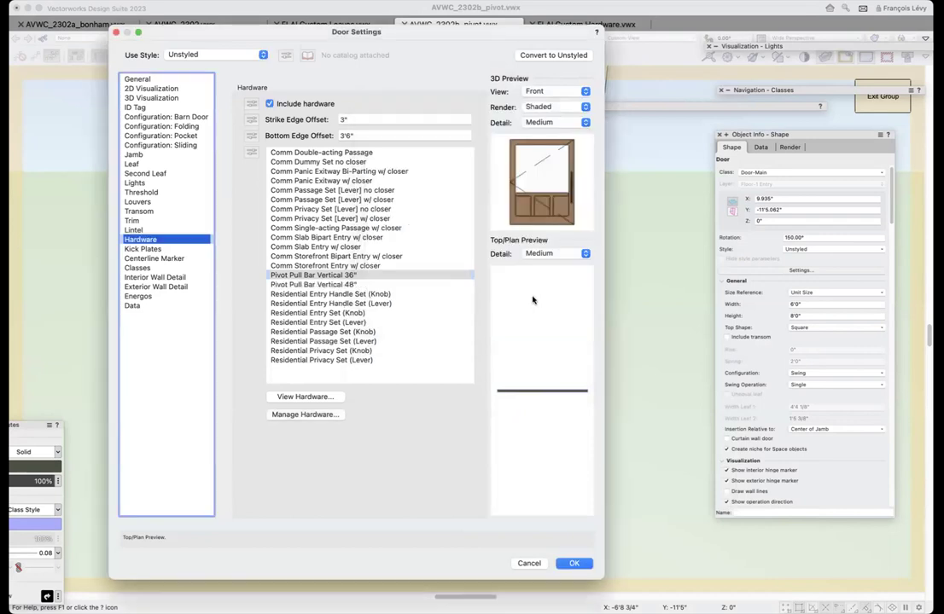
click(363, 285)
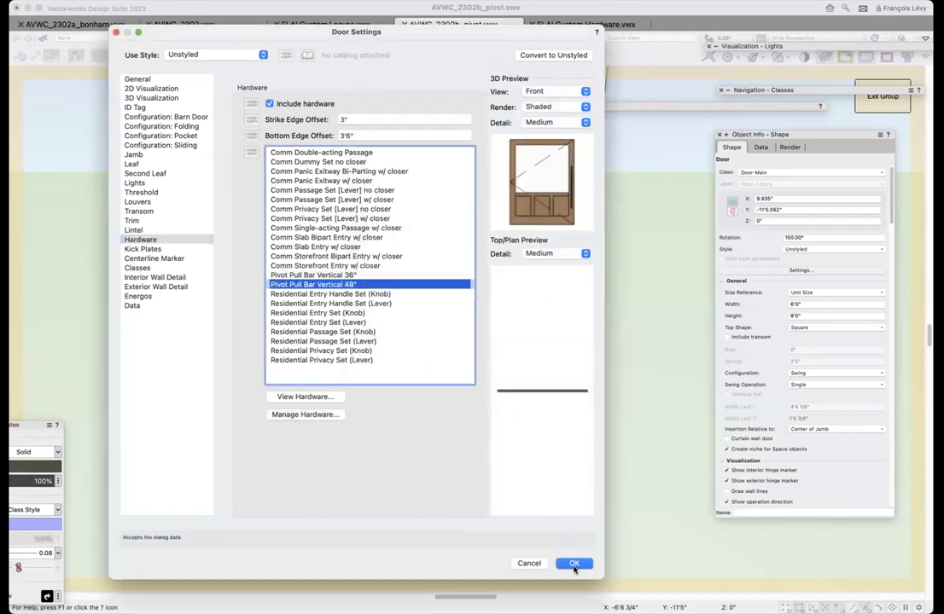
click(574, 563)
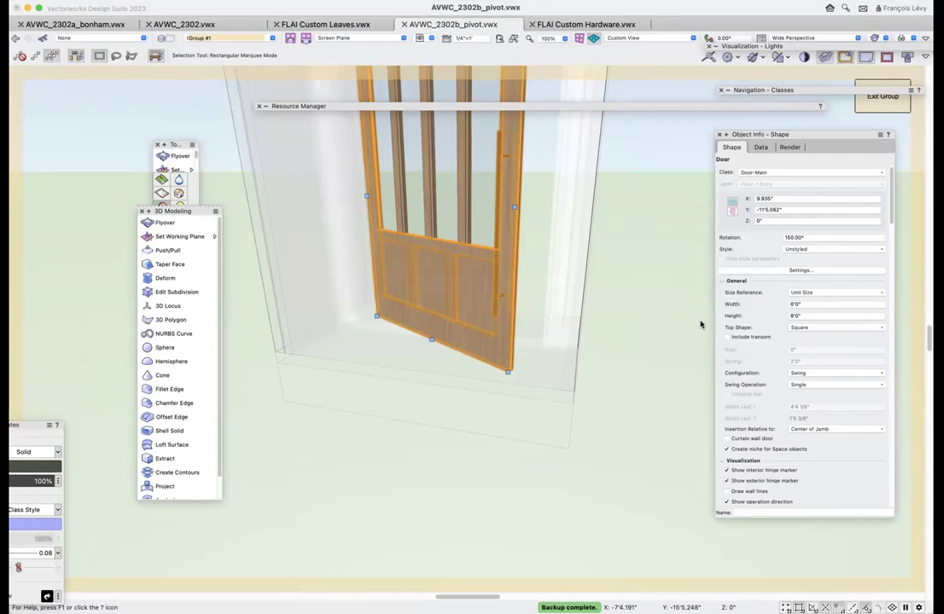
- Set the door hardware's bottom edge offset to 36" and apply the door settings
click(791, 272)
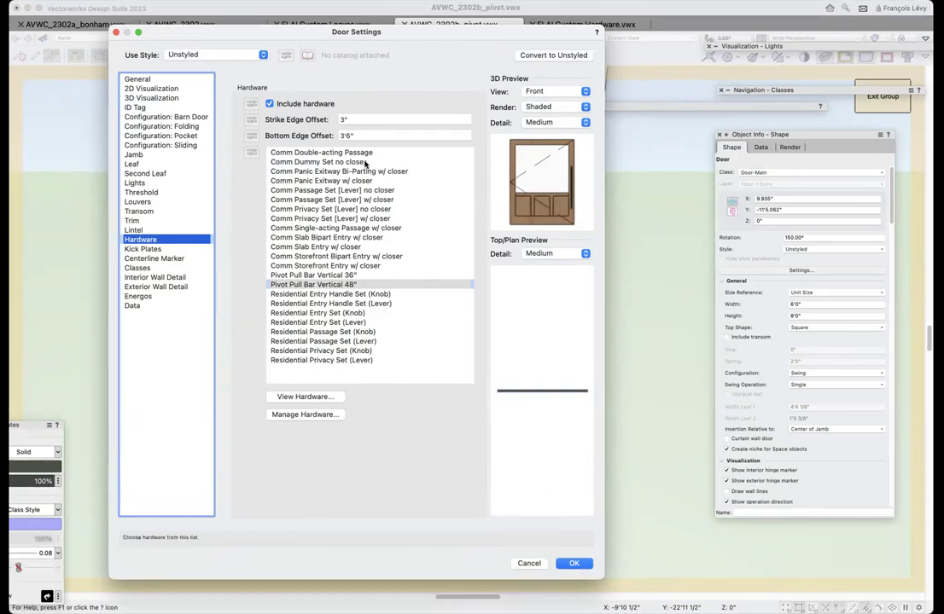
click(315, 136)
text(36)
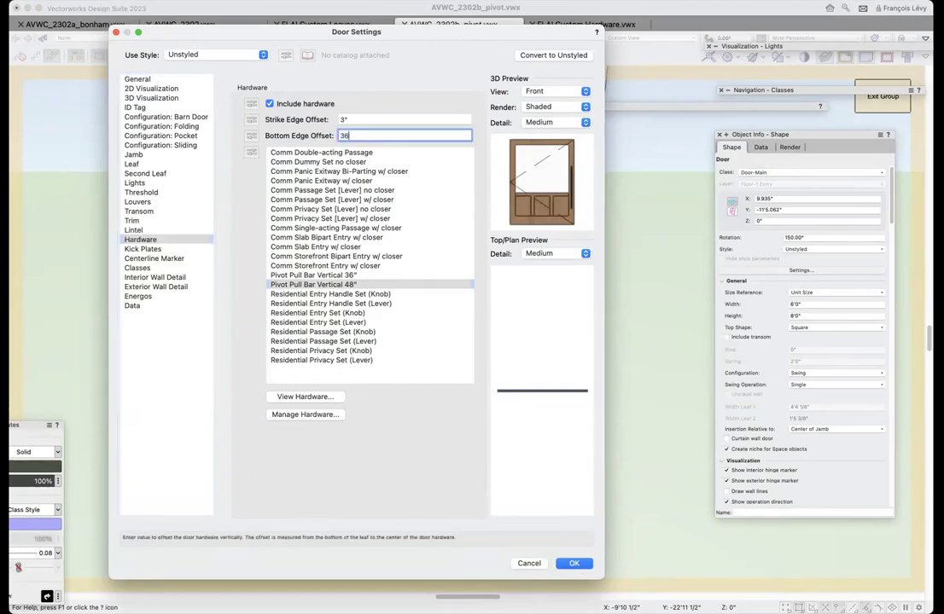
key(Tab)
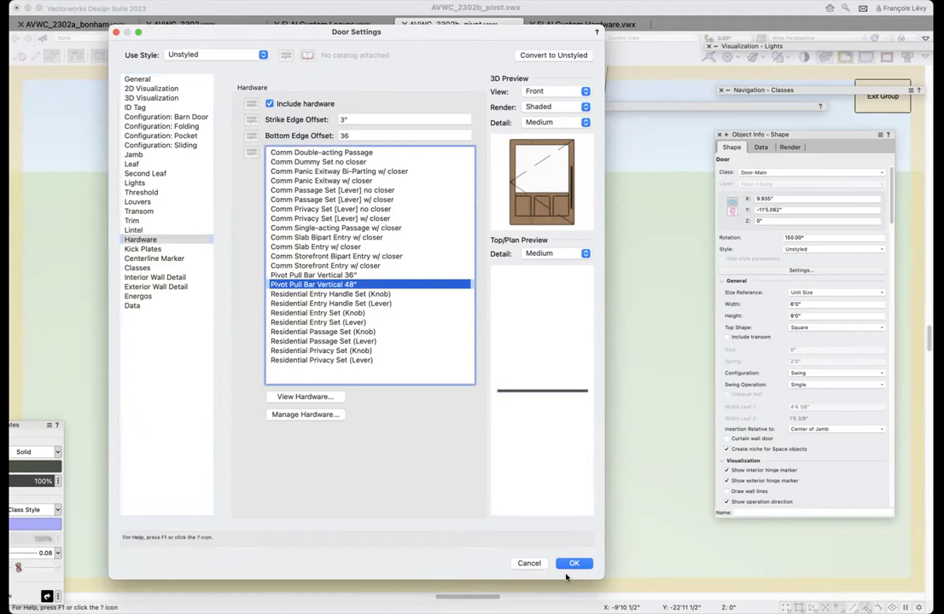
click(572, 564)
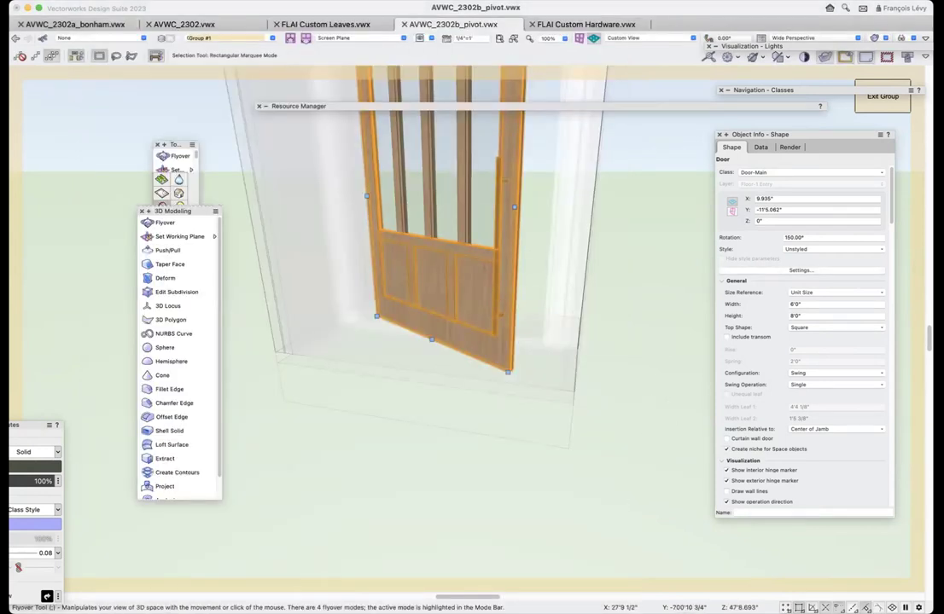
- Examine the pull bar and its mounting bracket on the door leaf's edge up close in 3D
click(42, 38)
drag(506, 259, 446, 279)
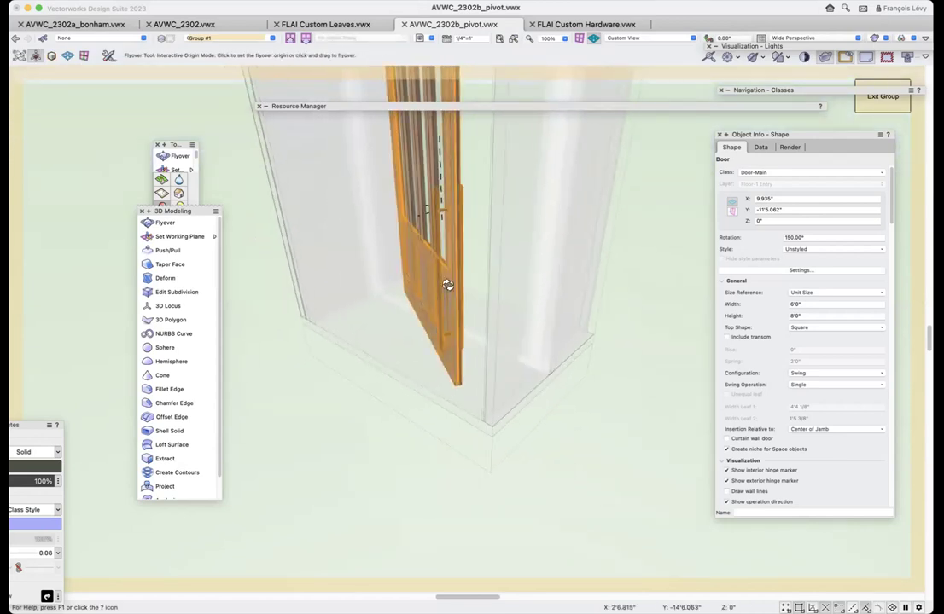
key(c)
drag(408, 155, 496, 288)
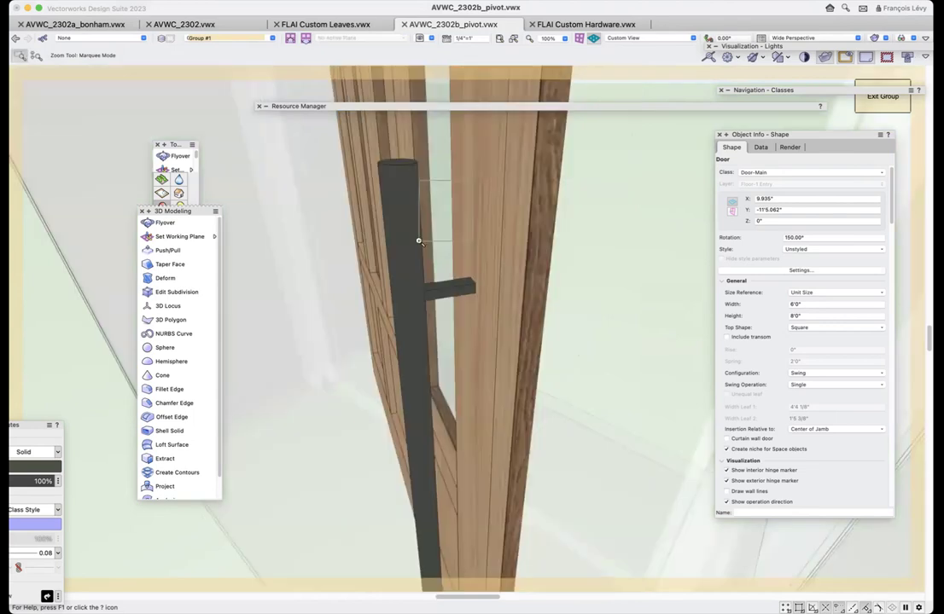
key(shift+c)
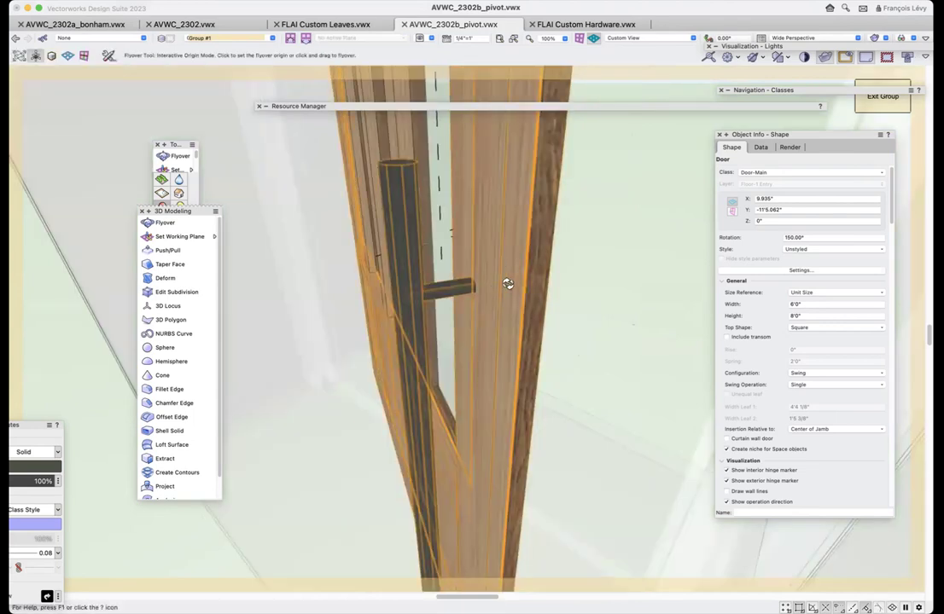
mouse_move(495, 327)
mouse_down()
mouse_move(473, 330)
mouse_move(481, 320)
mouse_move(509, 322)
mouse_up()
- Switch to FLAI Custom Hardware.vwx and delete the Pull Bar Vert 48" symbol from its resources
click(315, 25)
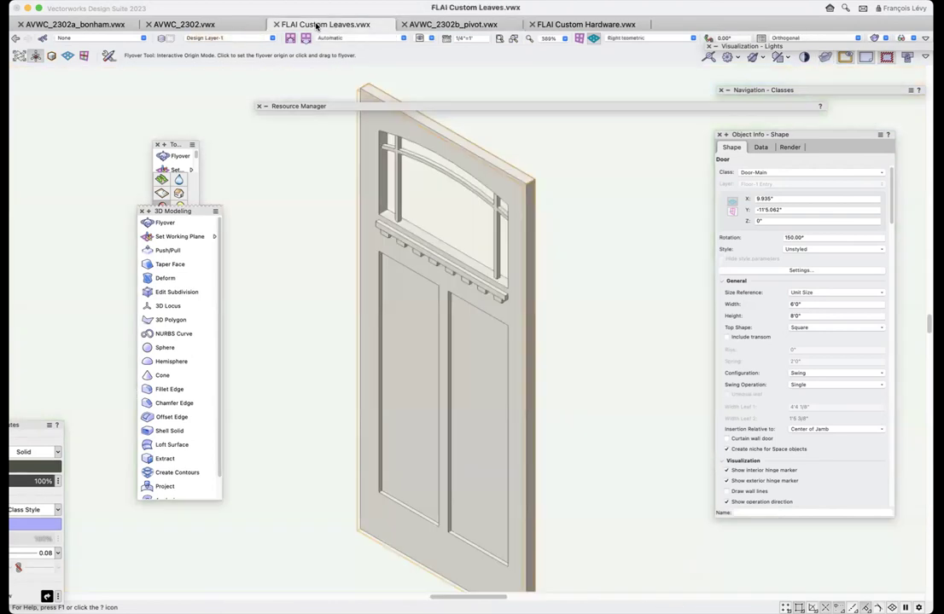
click(545, 25)
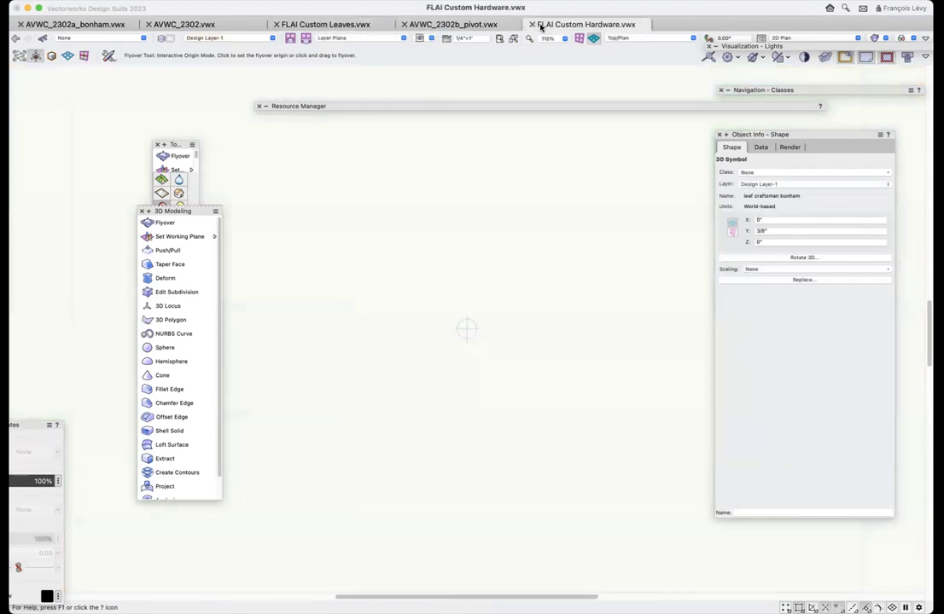
click(399, 106)
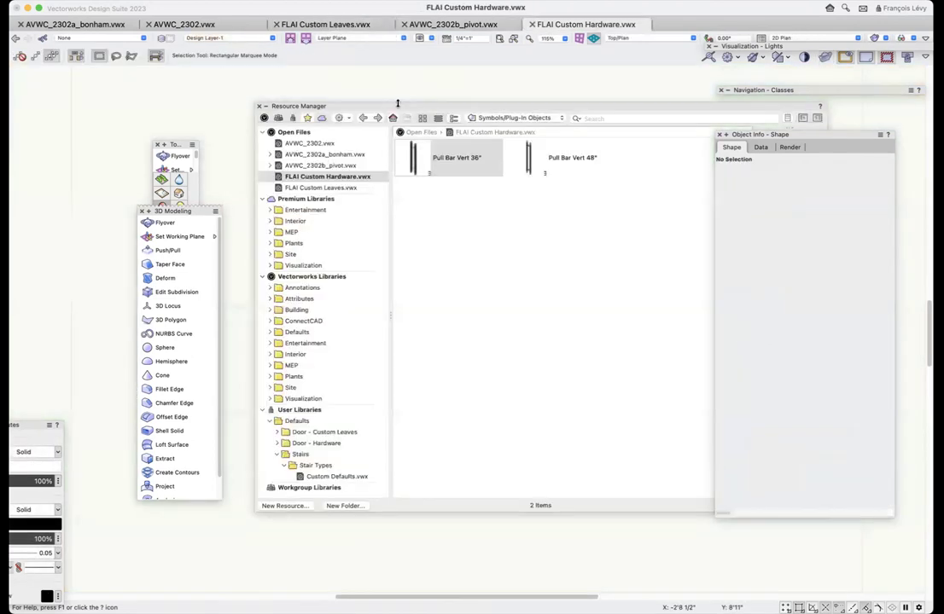
click(534, 157)
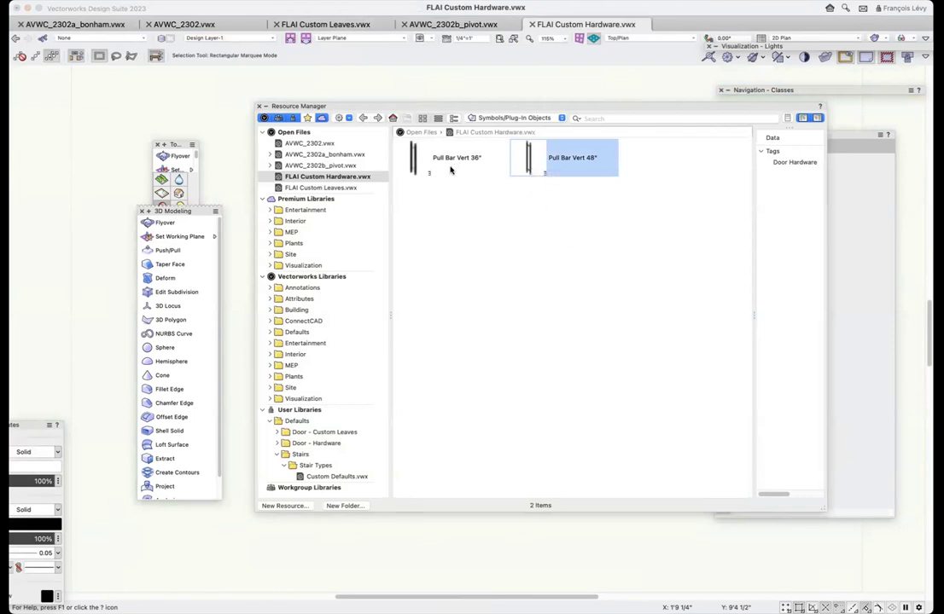
right_click(583, 167)
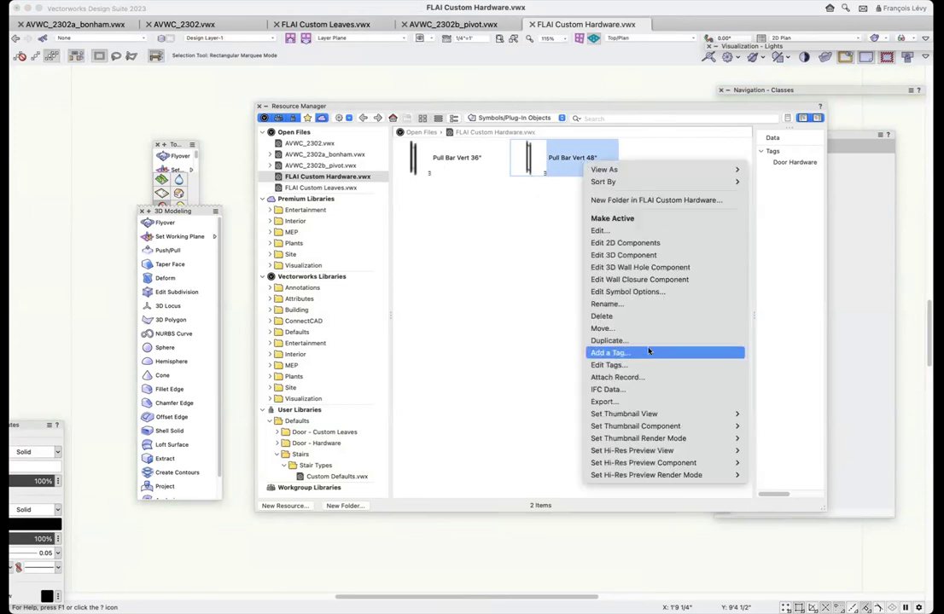
click(639, 317)
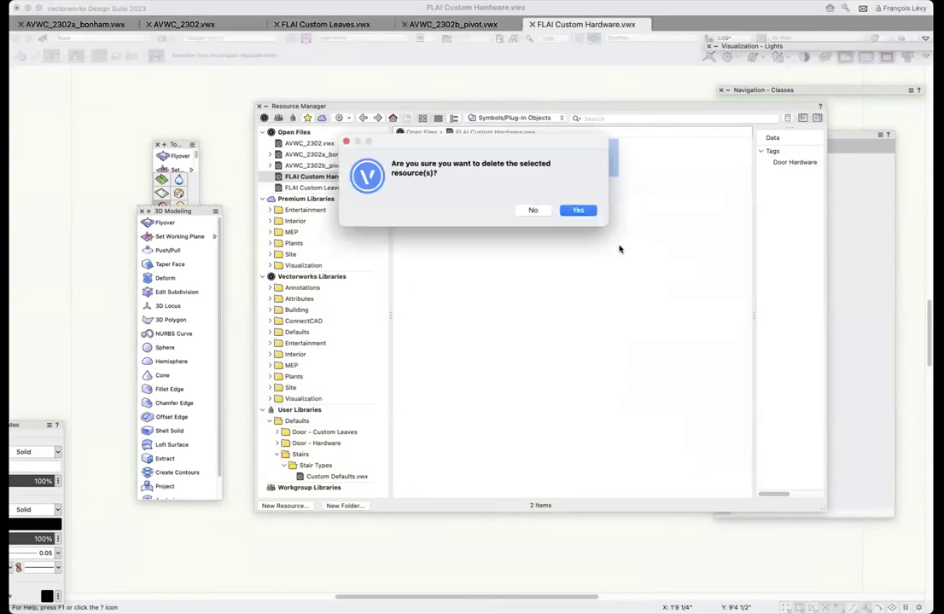
click(580, 210)
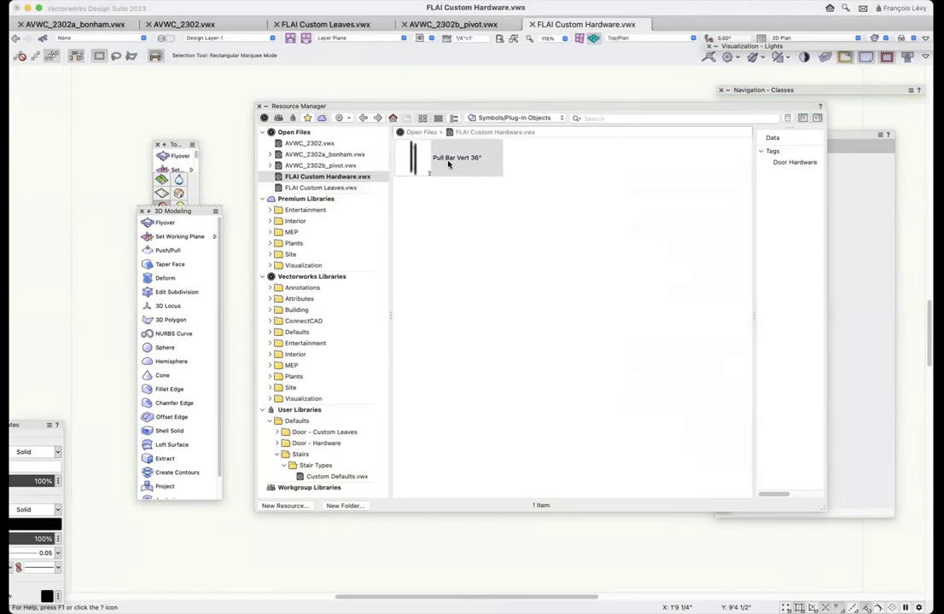
- Duplicate the Pull Bar Vert 36" symbol under the name Pull Bar Vert 48"
right_click(450, 164)
click(597, 227)
right_click(412, 163)
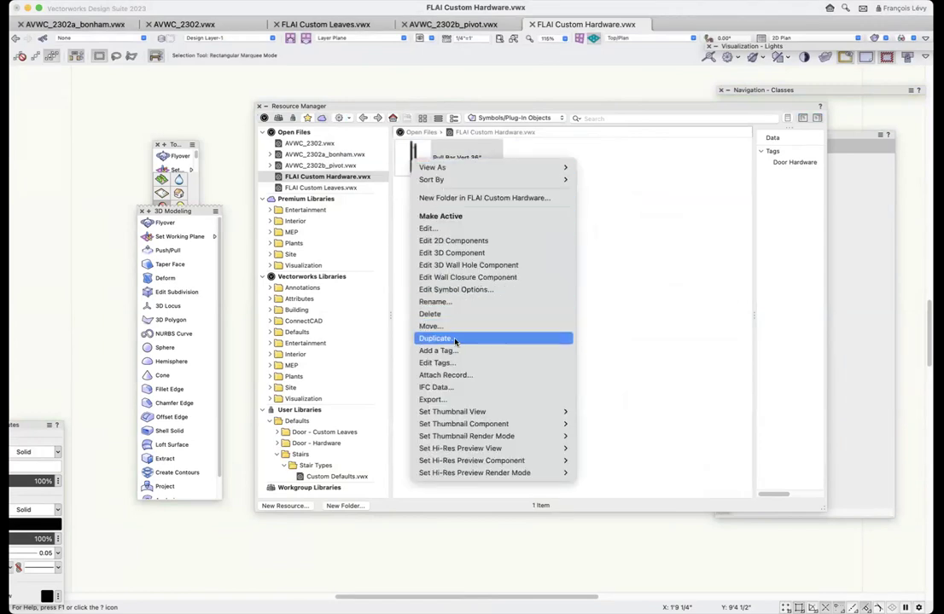
click(555, 233)
click(464, 174)
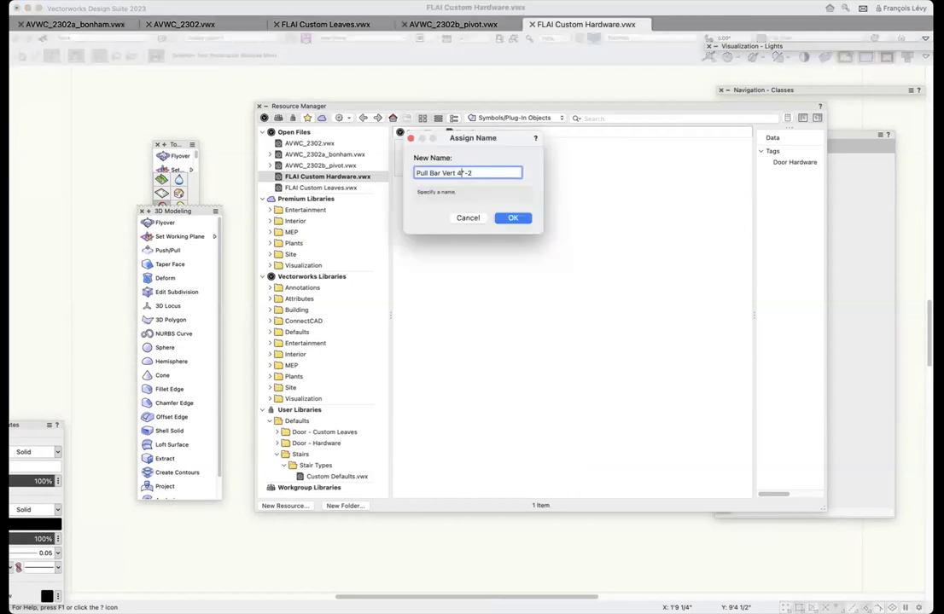
key(BackSpace)
key(BackSpace)
key(Return)
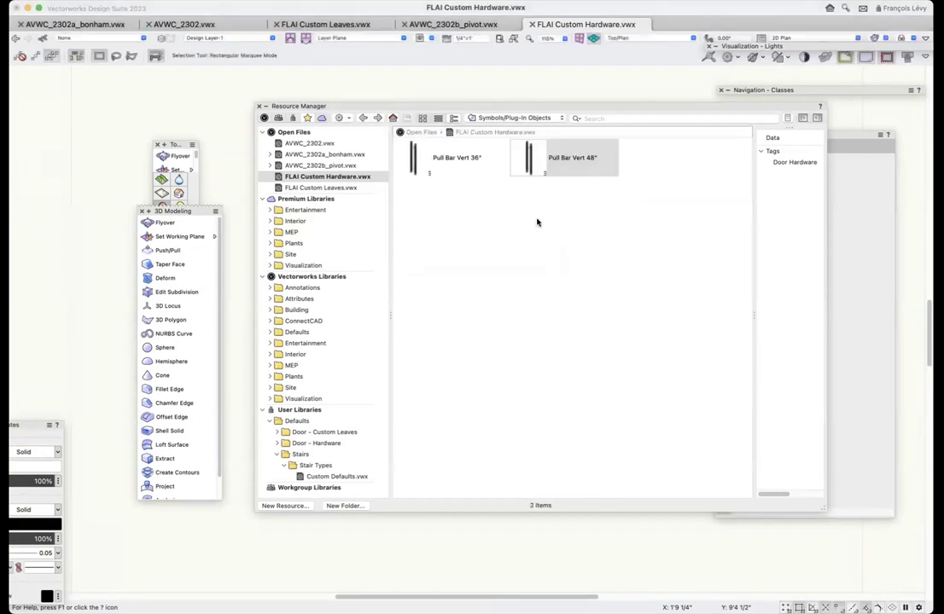
- In the Pull Bar Vert 48" symbol's 3D component, set the extrusion of both round bars to 4'0"
right_click(538, 164)
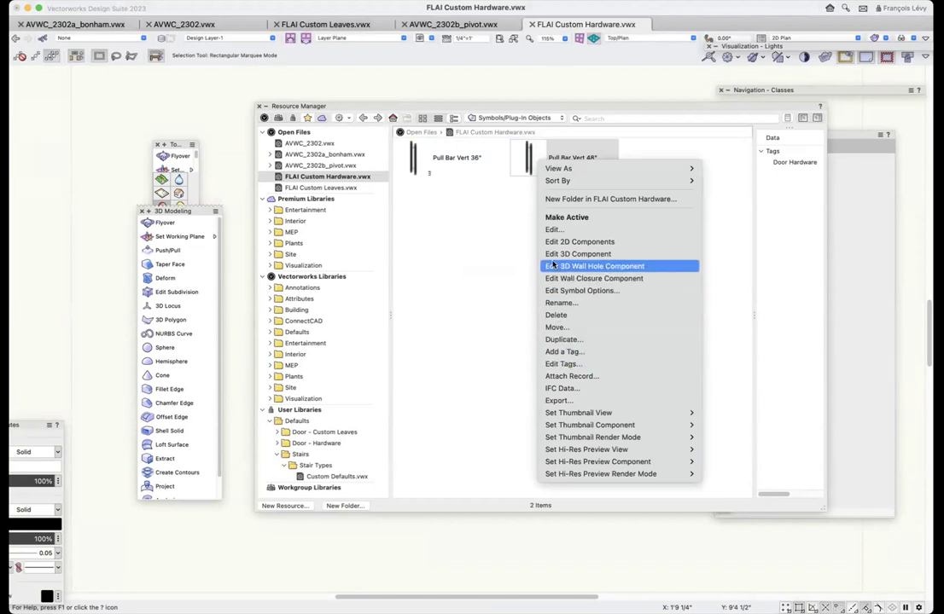
click(553, 256)
double_click(517, 106)
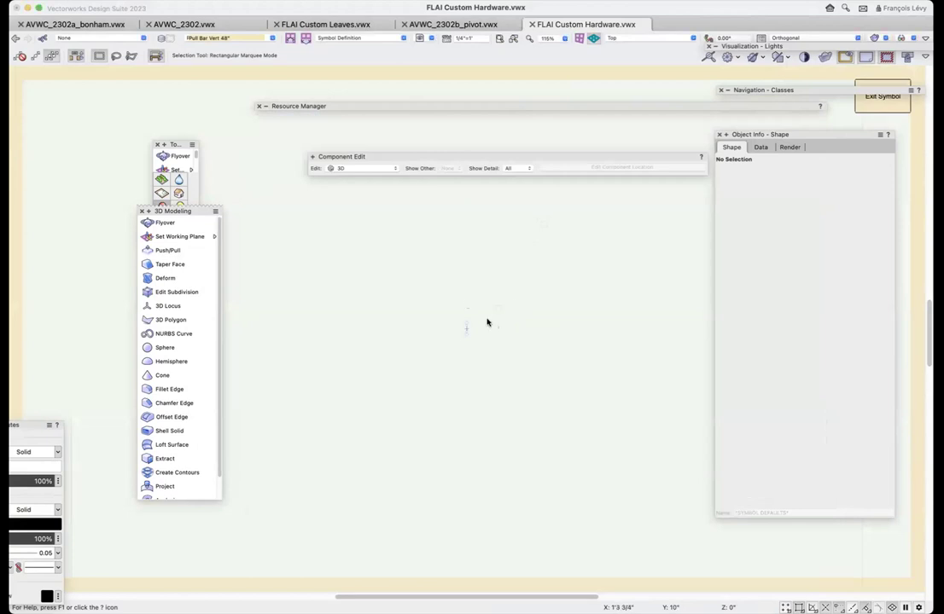
drag(495, 291, 456, 369)
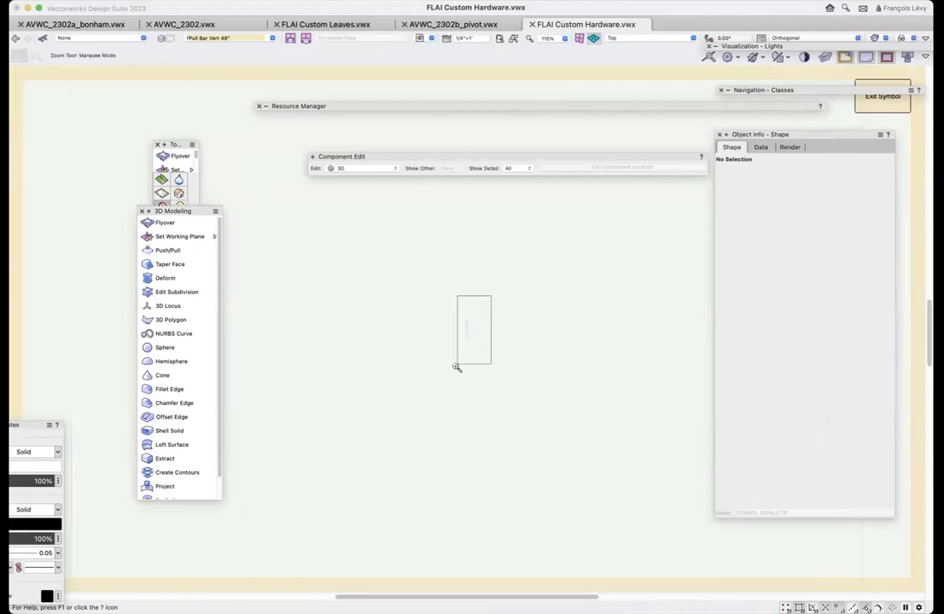
click(425, 271)
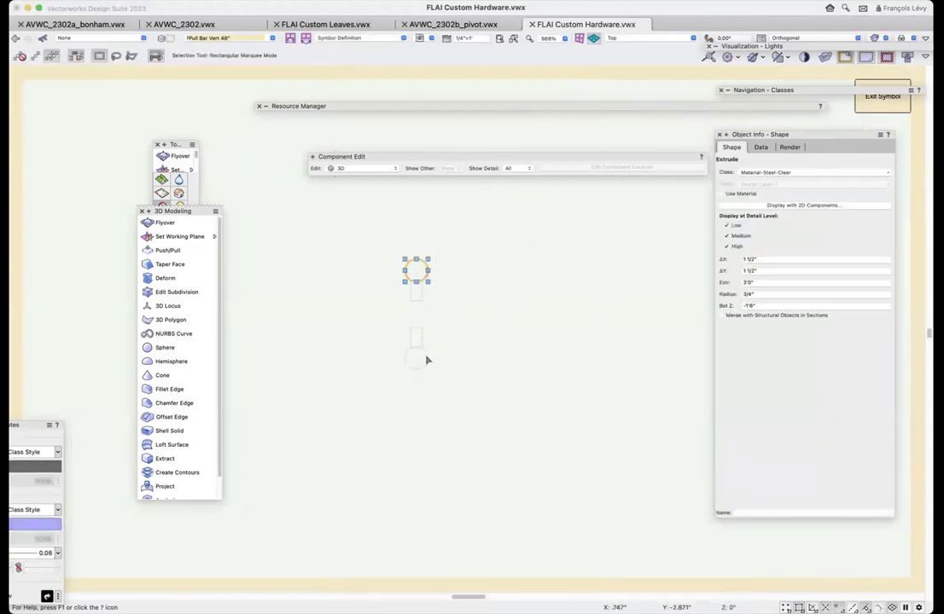
shift+click(426, 359)
click(761, 284)
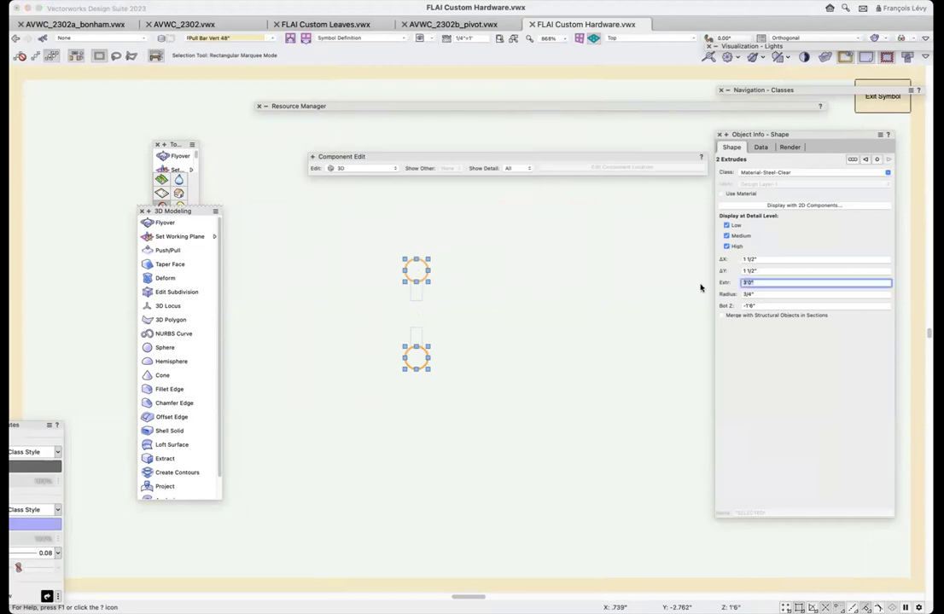
key(Return)
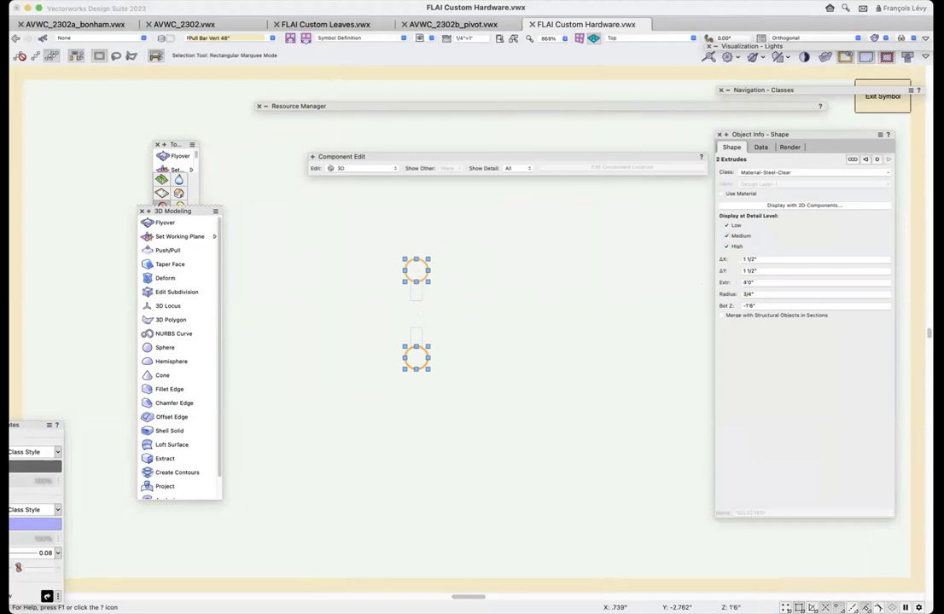
- Move both round bars by a Z offset of -6"
key(super+alt+m)
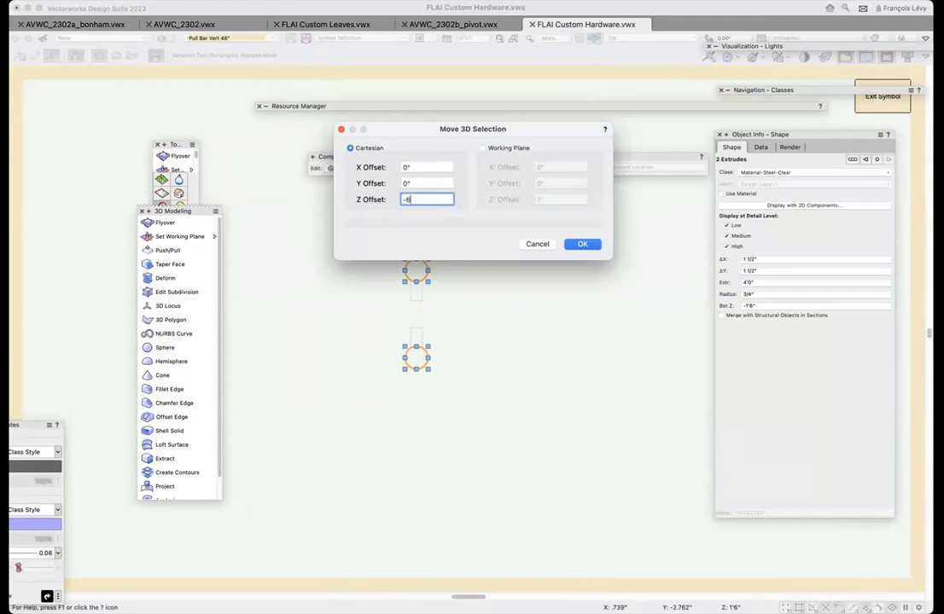
text(-6)
key(Return)
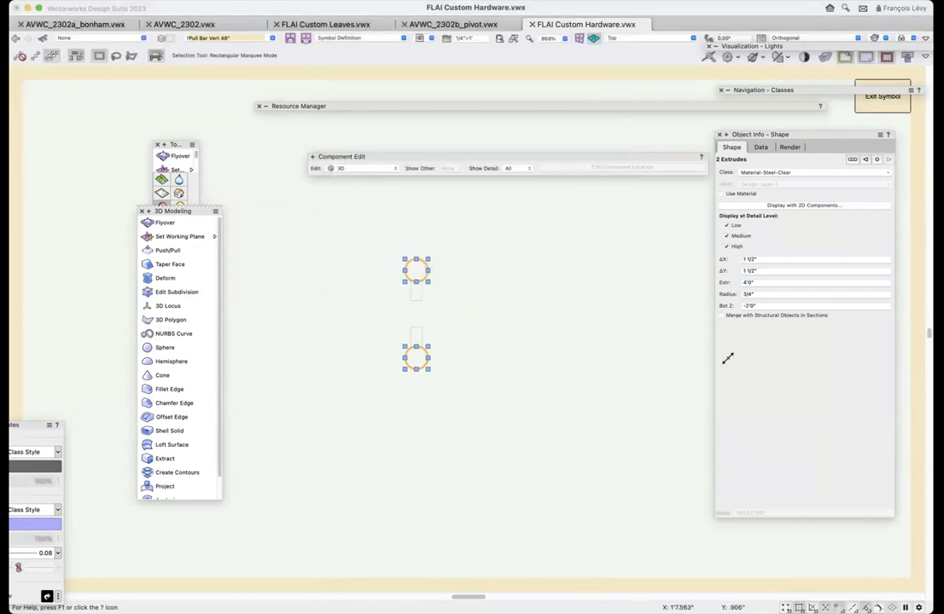
- Move the upper pair of mounting brackets by a Z offset of -6"
key(3)
key(super+4)
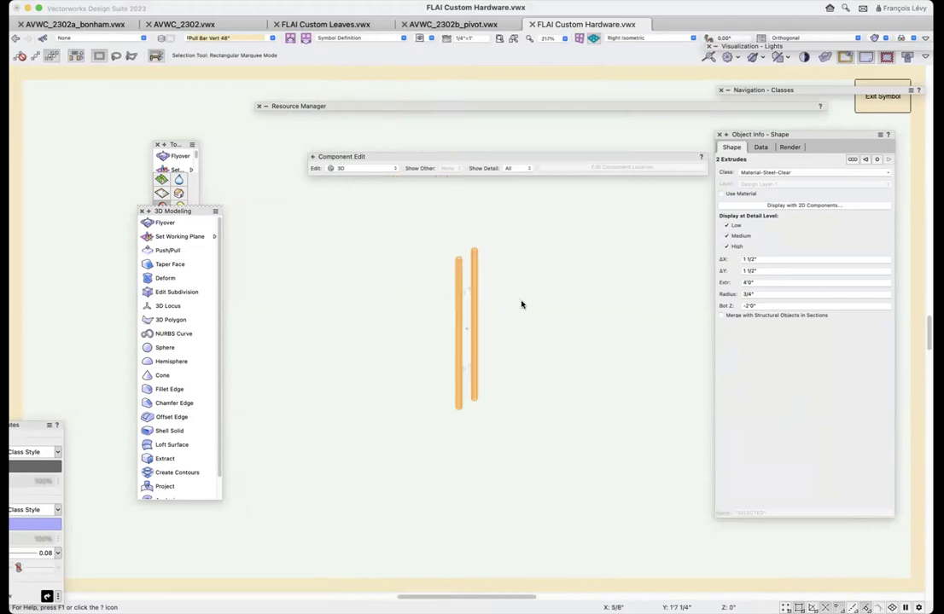
drag(448, 303, 503, 272)
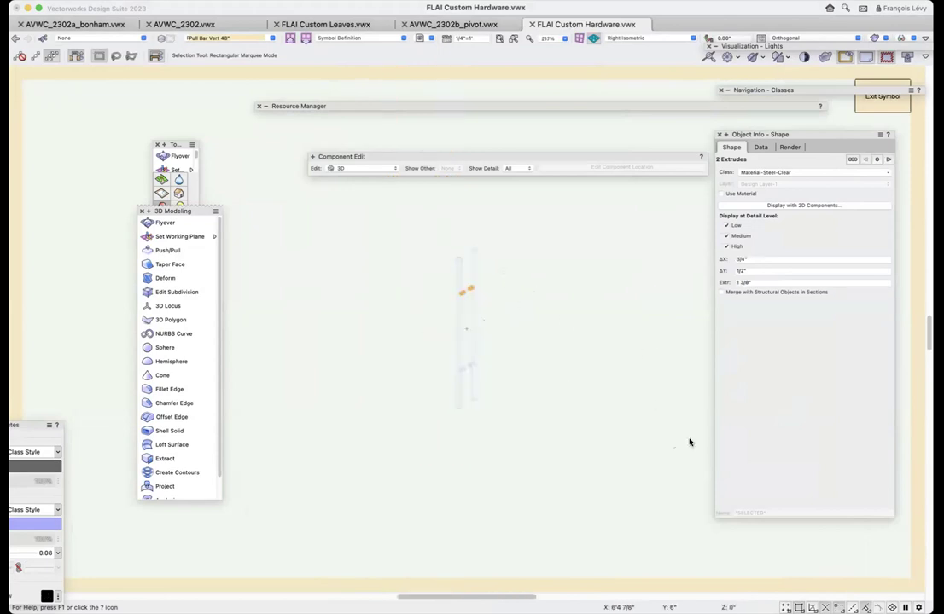
key(super+alt+shift+m)
key(Tab)
key(Tab)
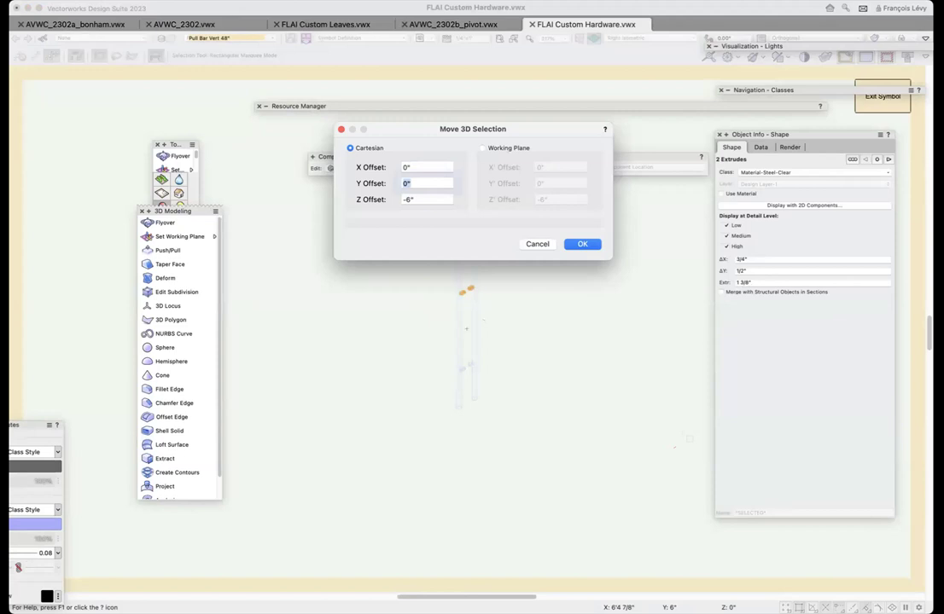
key(Return)
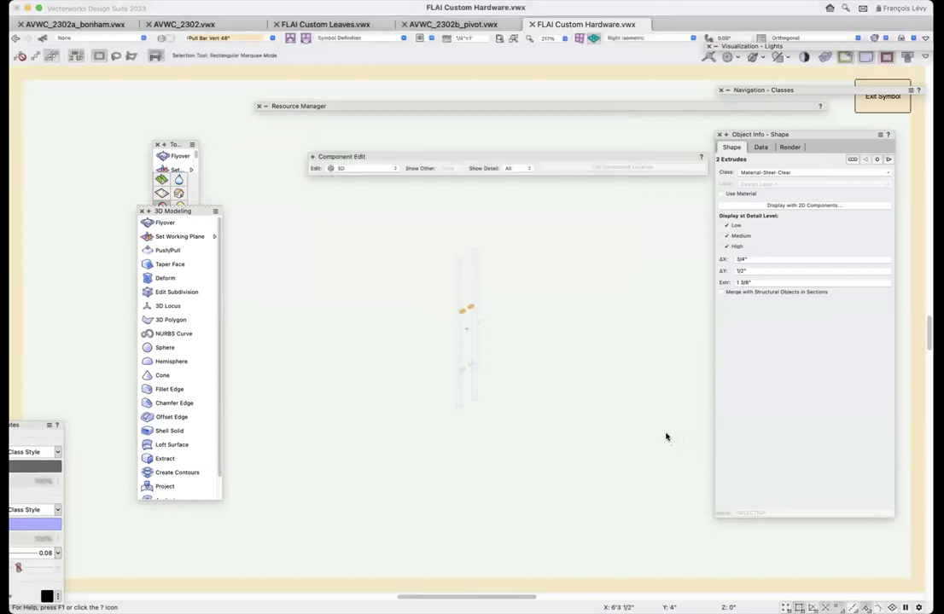
- Move the upper pair of mounting brackets up by a Z offset of 1'0"
key(super+alt+shift+m)
key(Tab)
key(Tab)
text(6)
key(Return)
- Move the lower pair of mounting brackets by a Z offset of -6" and exit the symbol
key(super+alt+shift+m)
key(Tab)
key(Tab)
text(-)
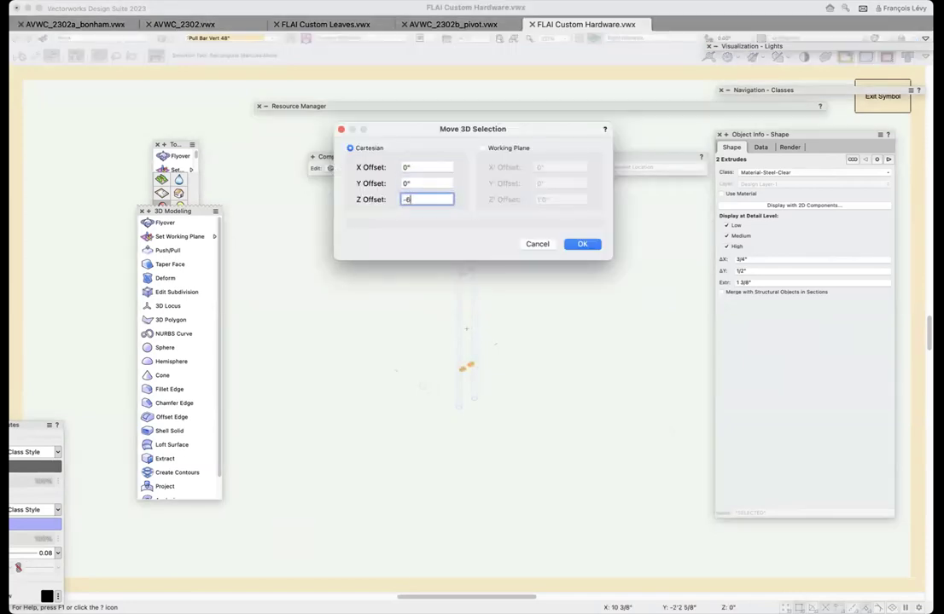
key(Return)
click(883, 97)
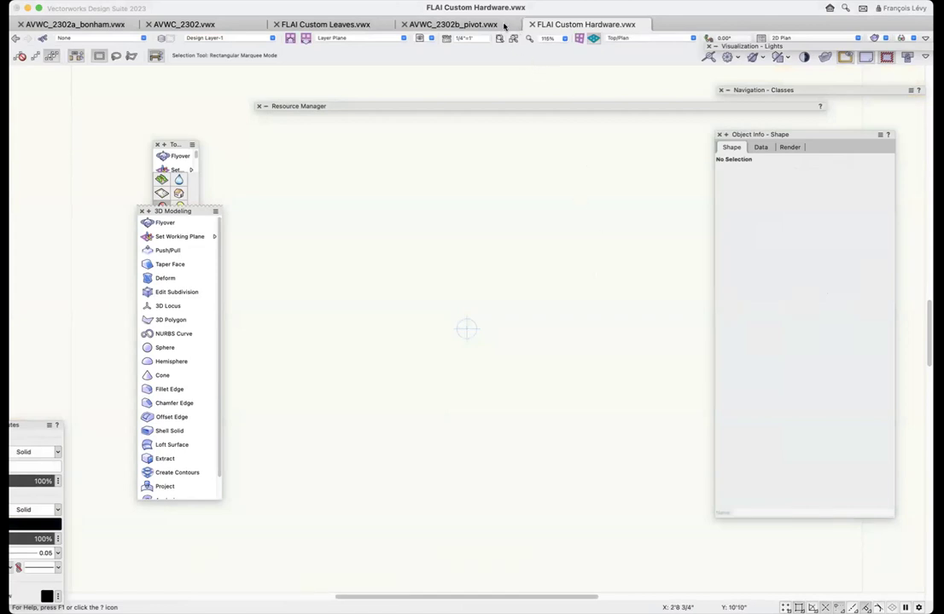
- Switch to AVWC_2302b_pivot.vwx and reassign the Pull Bar Vert 48" symbol to the door's Pivot Pull Bar Vertical 48" hardware set
click(476, 25)
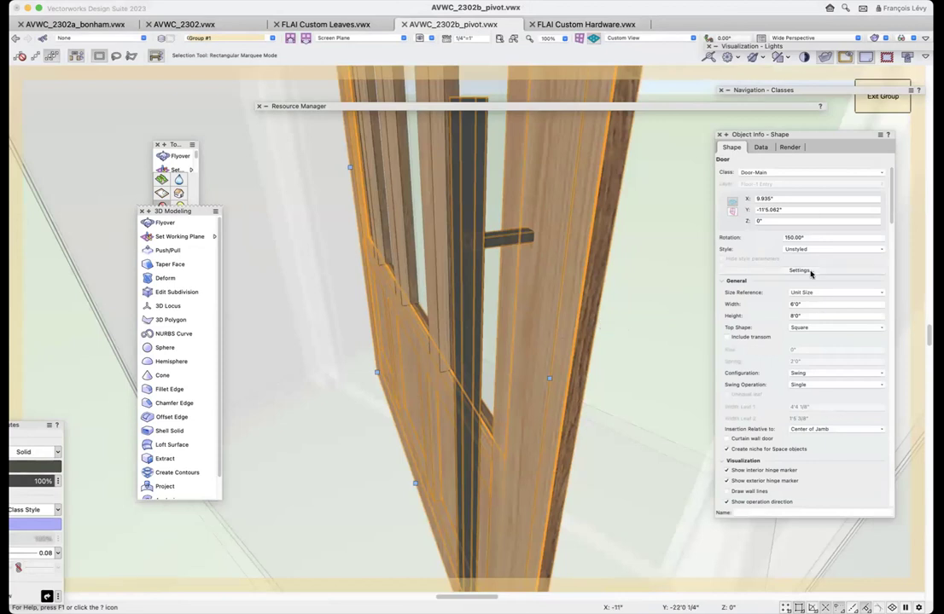
double_click(468, 297)
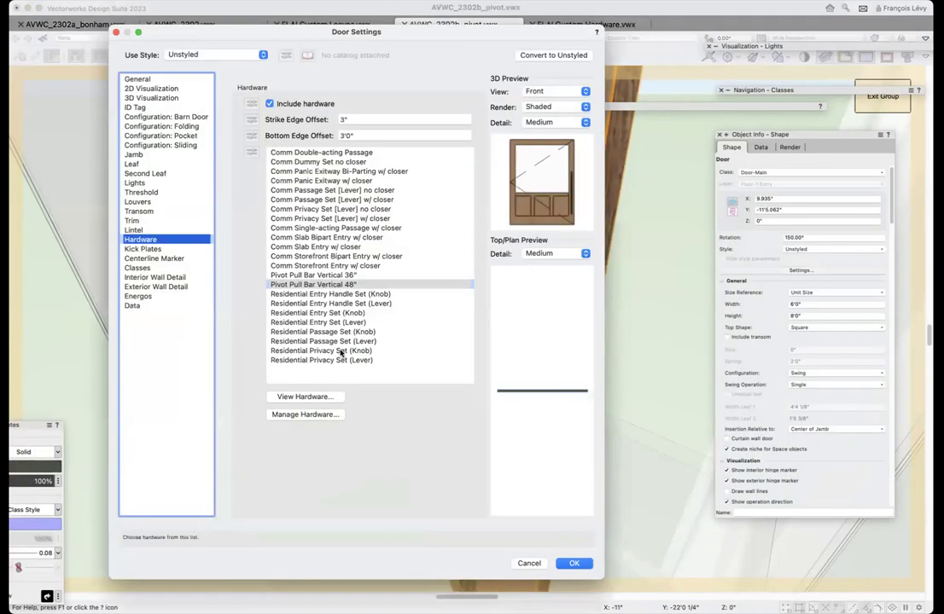
click(316, 414)
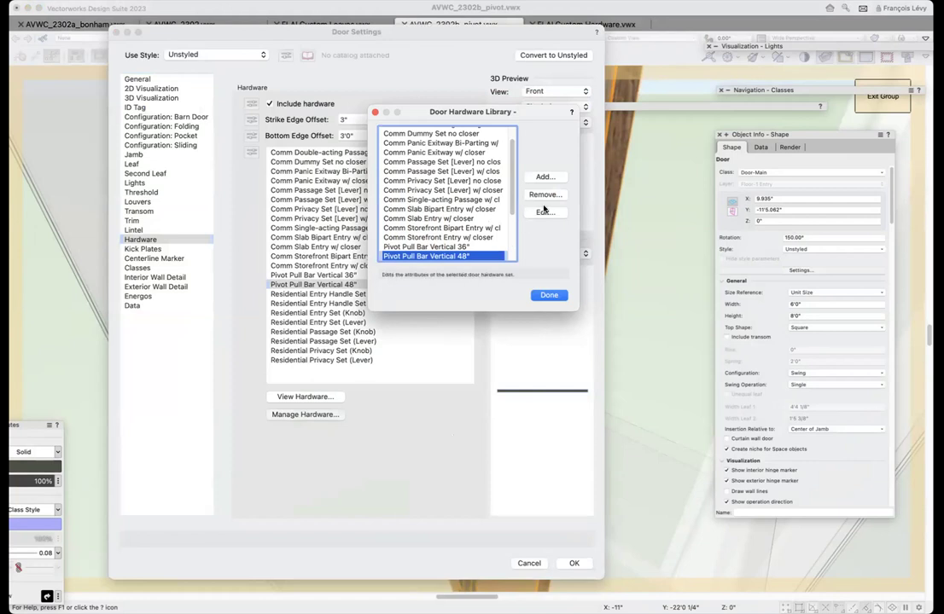
click(544, 178)
click(502, 290)
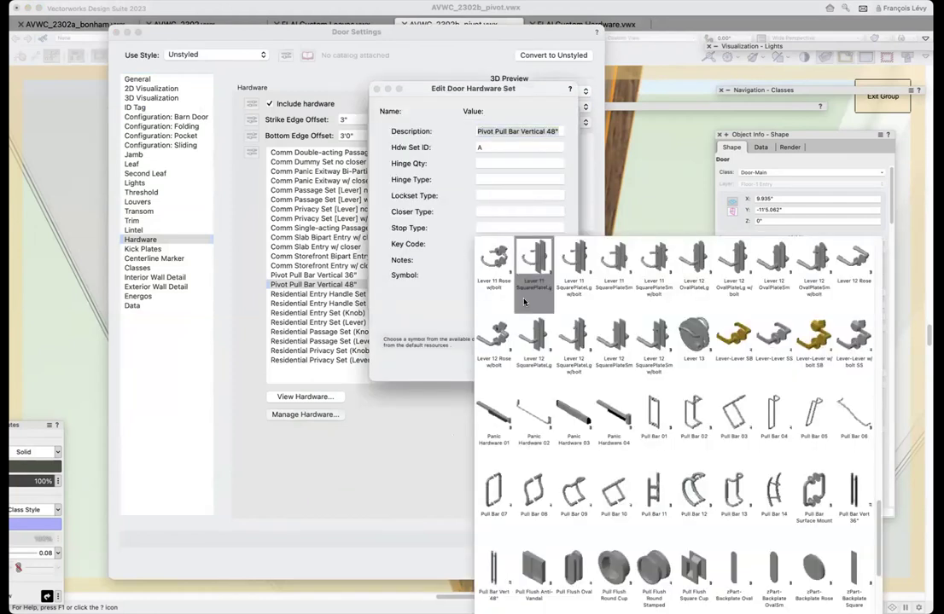
scroll(524, 301, down, 2)
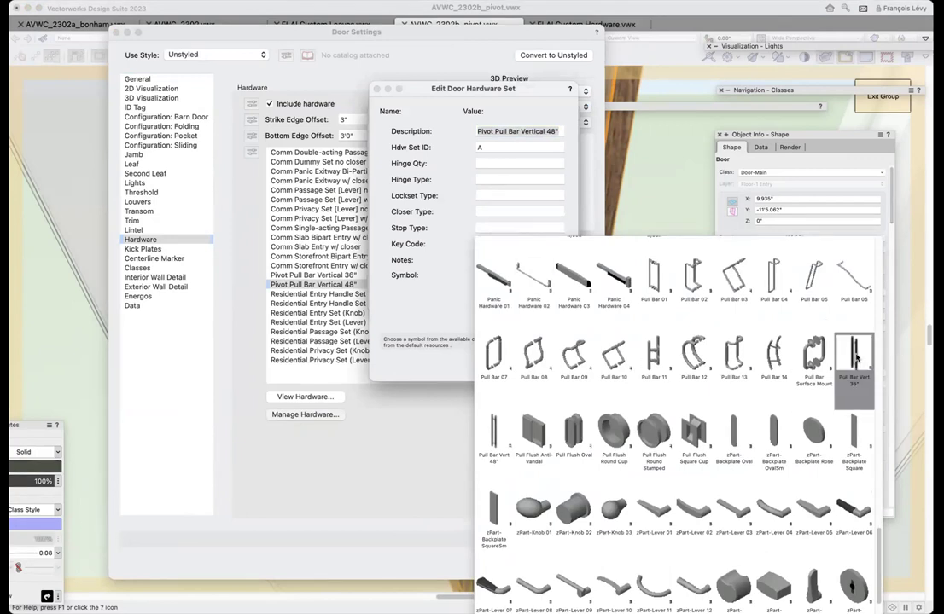
double_click(493, 436)
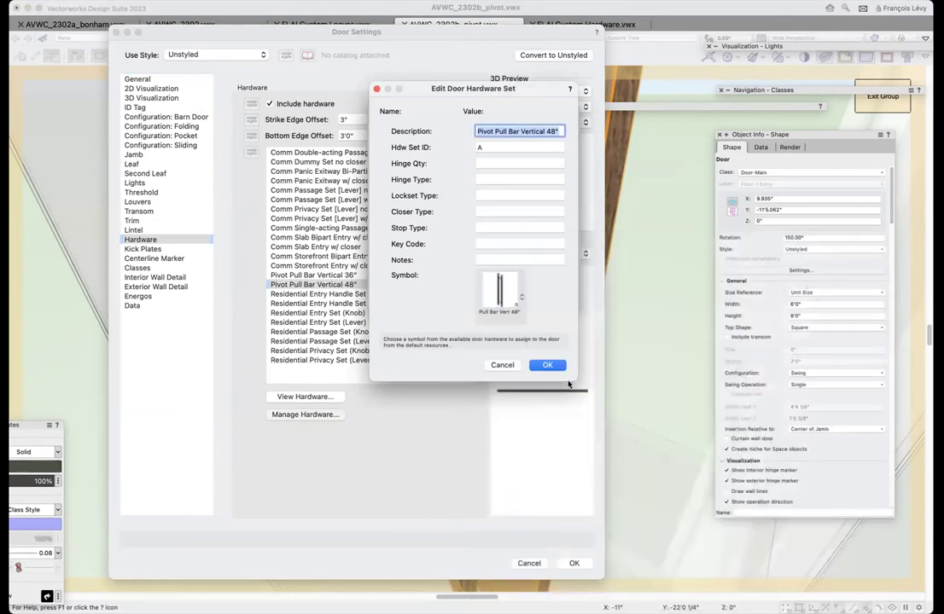
click(545, 364)
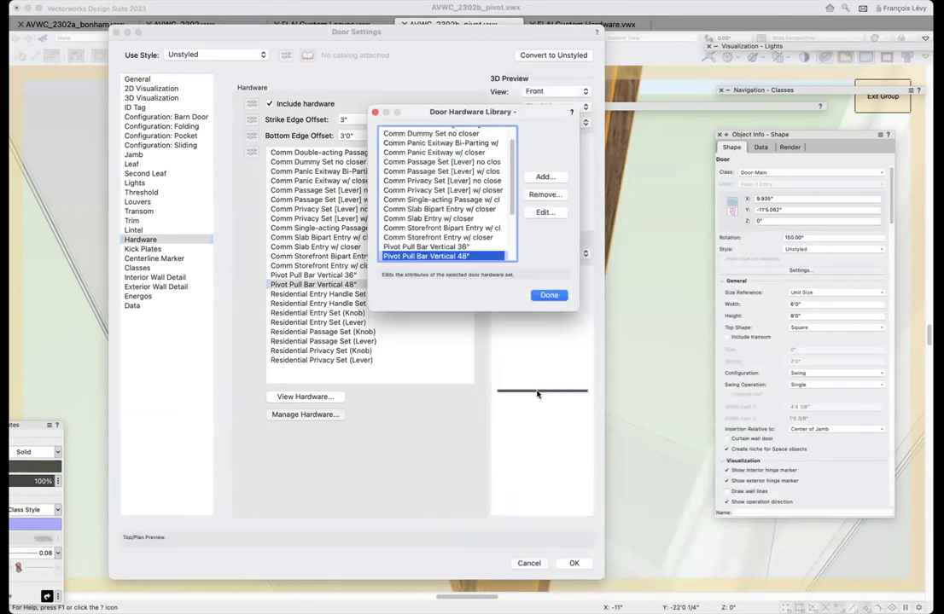
click(551, 295)
click(574, 563)
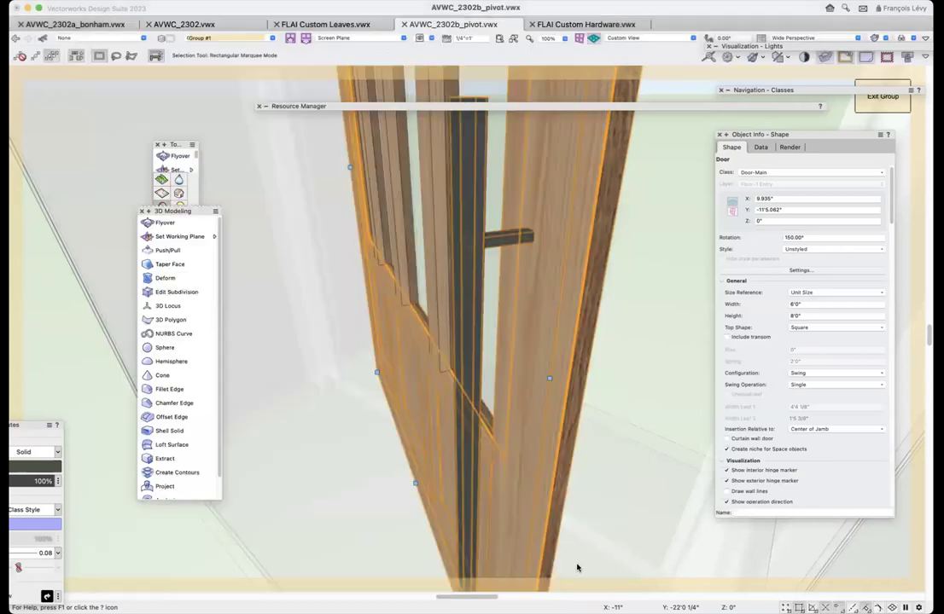
- Assign the Pull Bar Vert 36" symbol to the Pivot Pull Bar Vertical 48" hardware set and apply it to the door
click(811, 270)
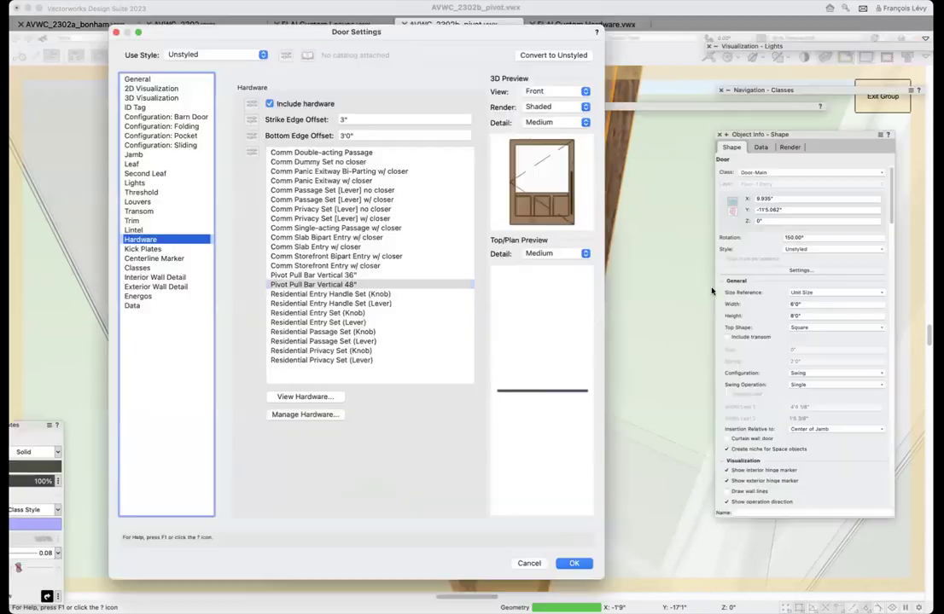
click(307, 415)
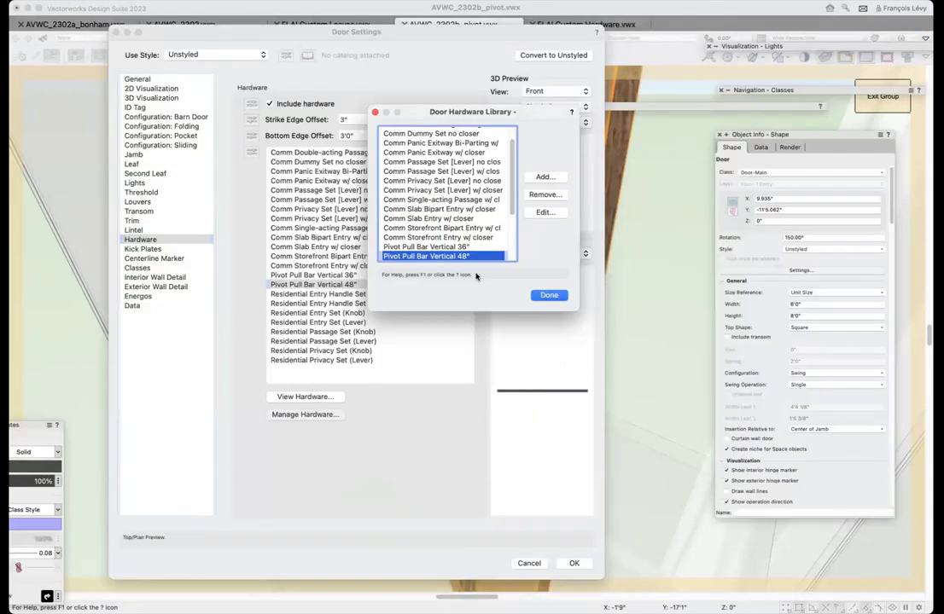
click(554, 215)
click(500, 295)
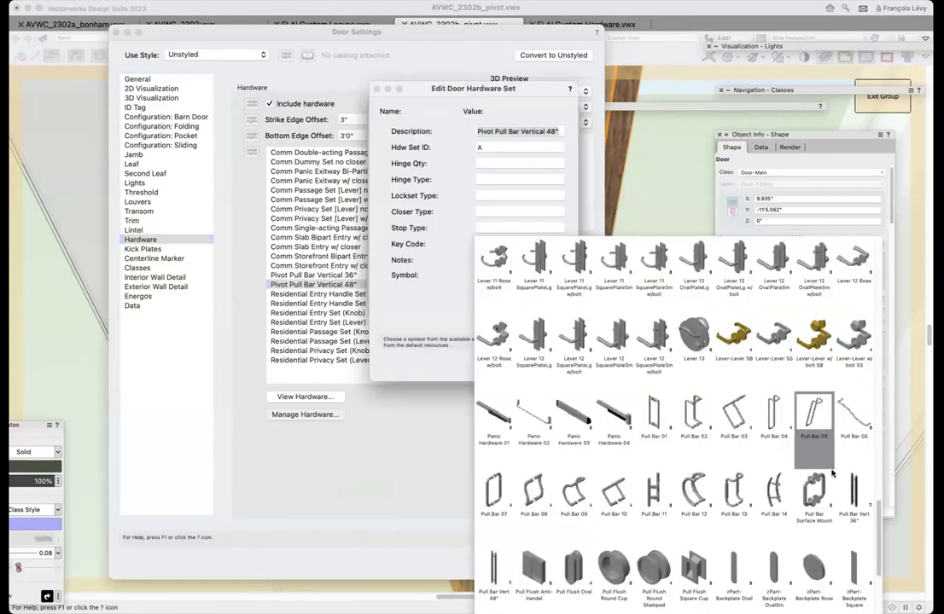
click(854, 493)
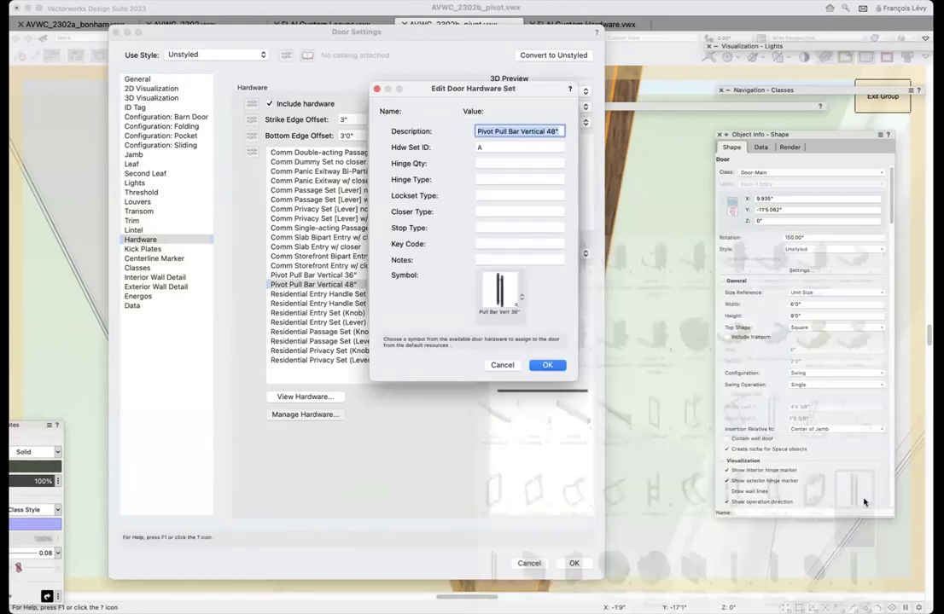
click(549, 366)
click(549, 295)
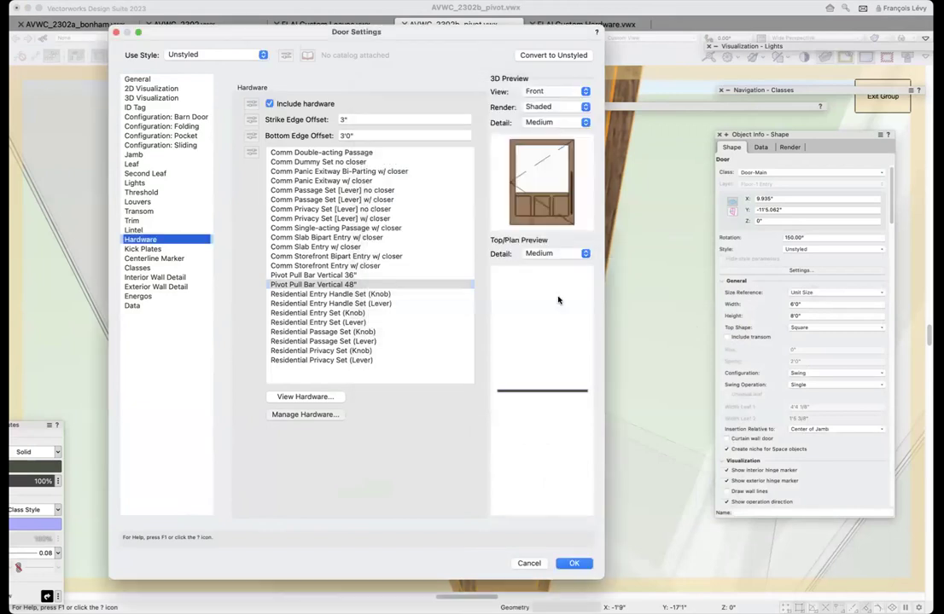
click(575, 564)
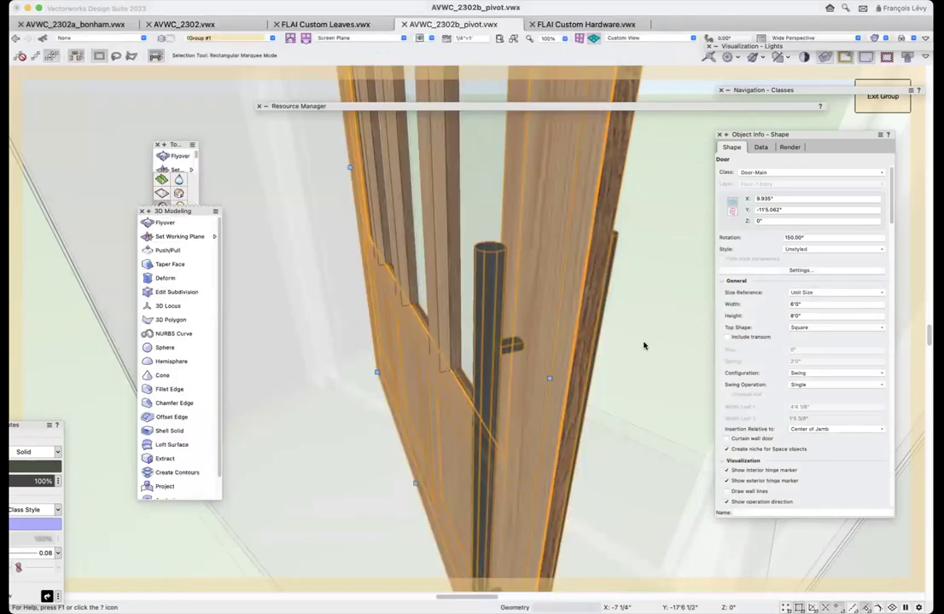
- Delete the Pull Bar Vert 48" symbol from the resources of AVWC_2302b_pivot.vwx
mouse_move(454, 106)
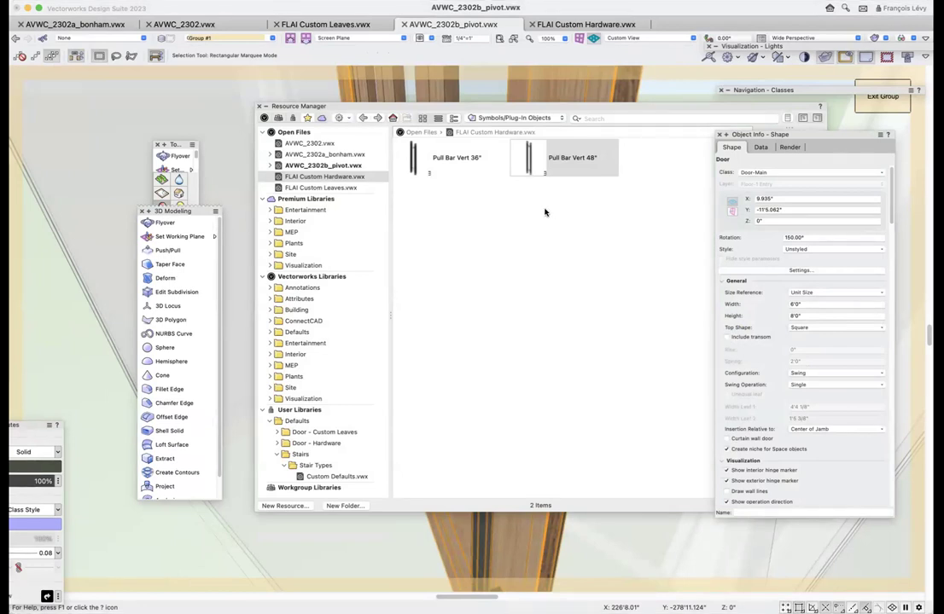
click(355, 173)
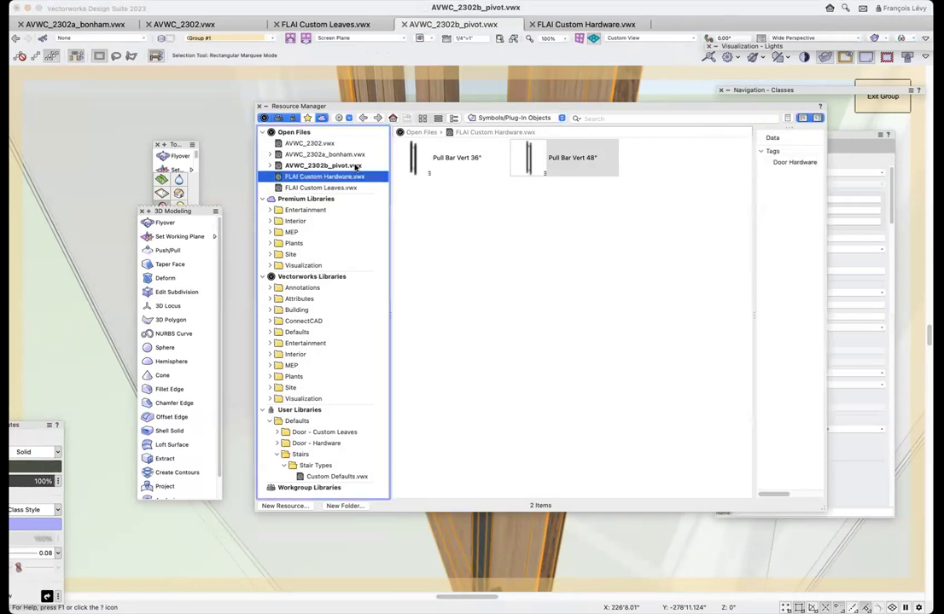
click(355, 167)
click(696, 298)
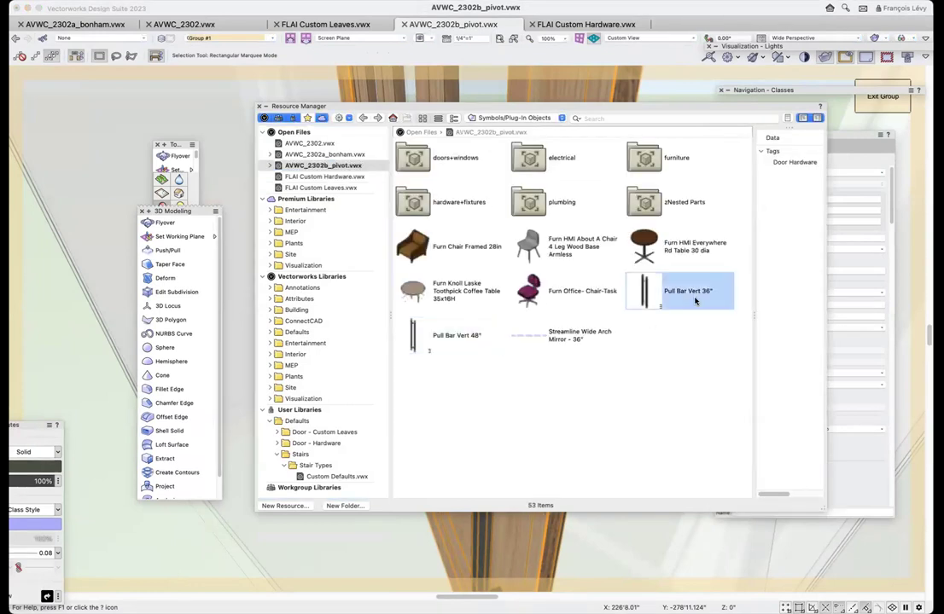
click(479, 340)
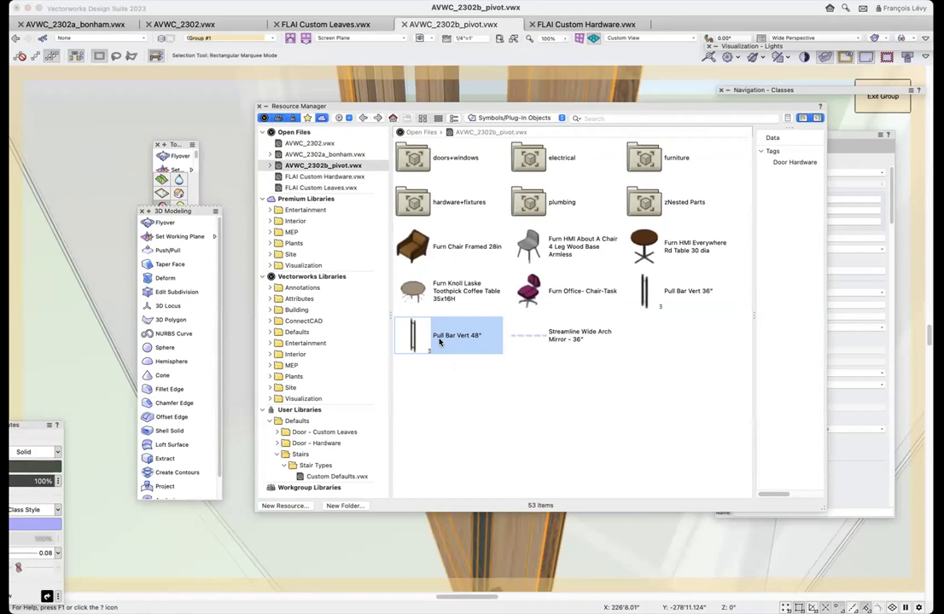
right_click(441, 338)
click(479, 453)
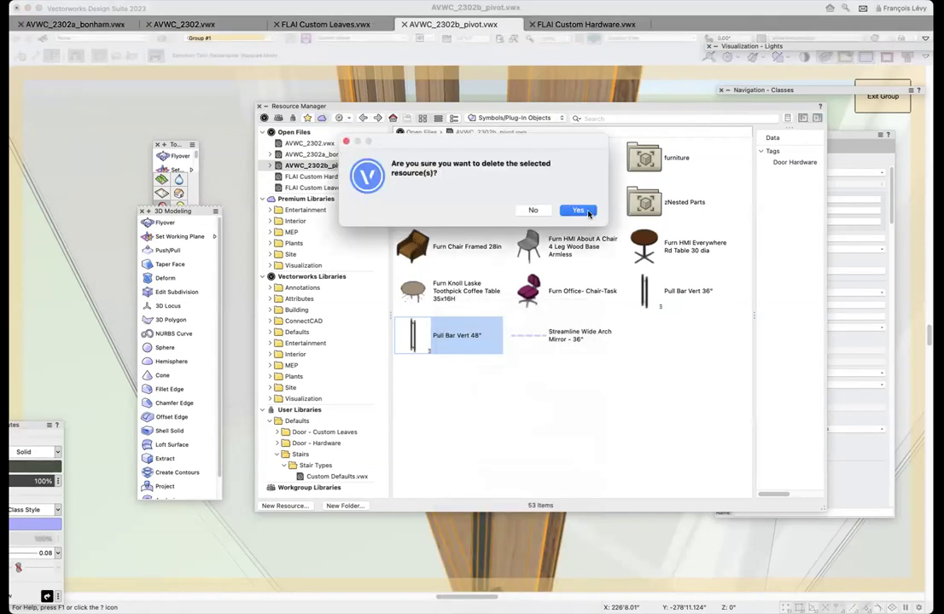
click(578, 211)
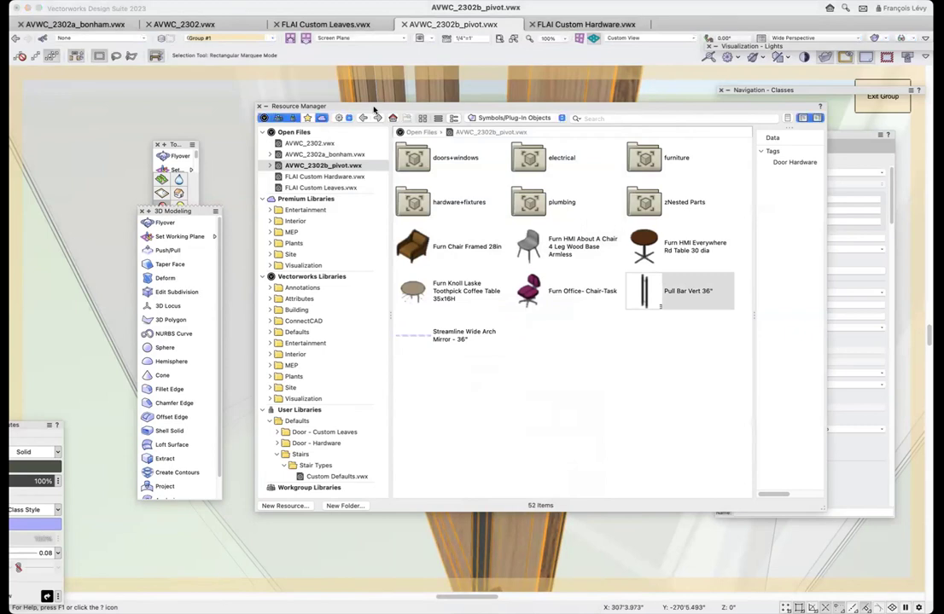
double_click(324, 105)
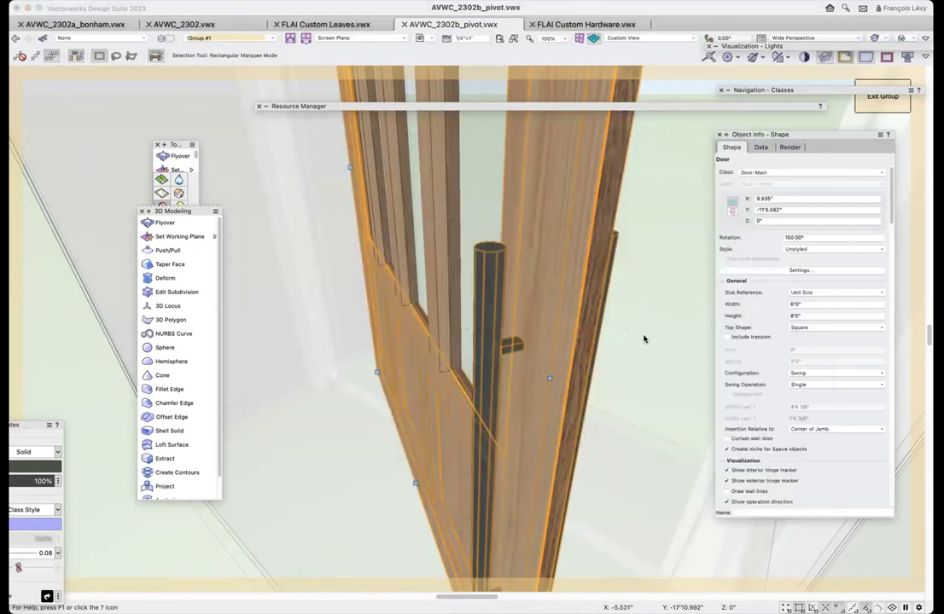
- Choose the Pivot Pull Bar Vertical 48" hardware set in the door settings and apply it
click(812, 272)
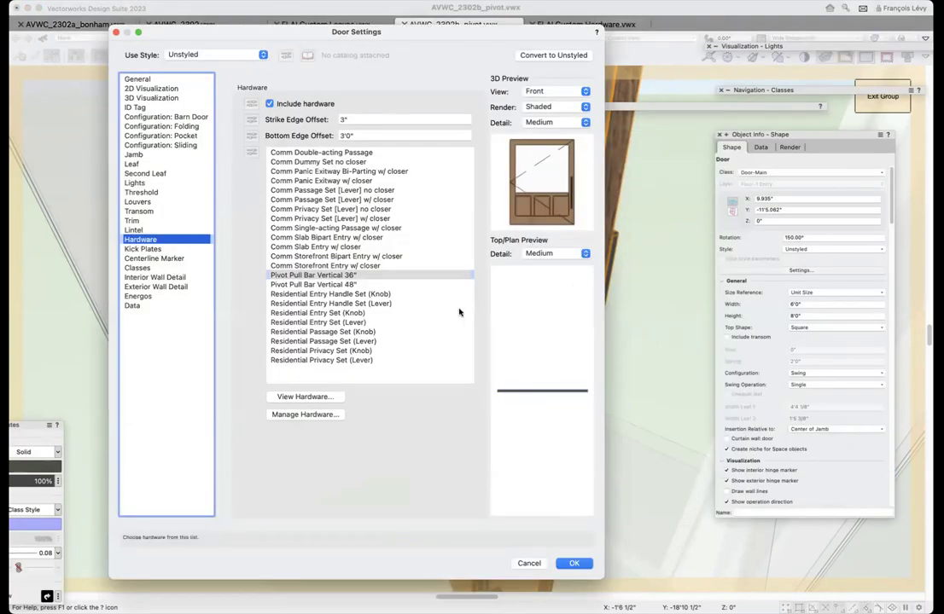
click(341, 285)
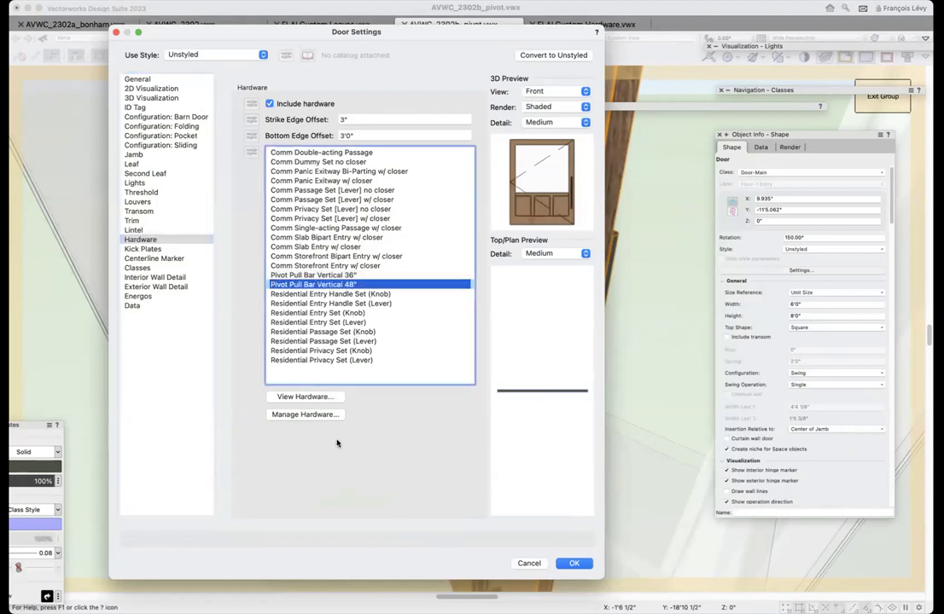
click(577, 565)
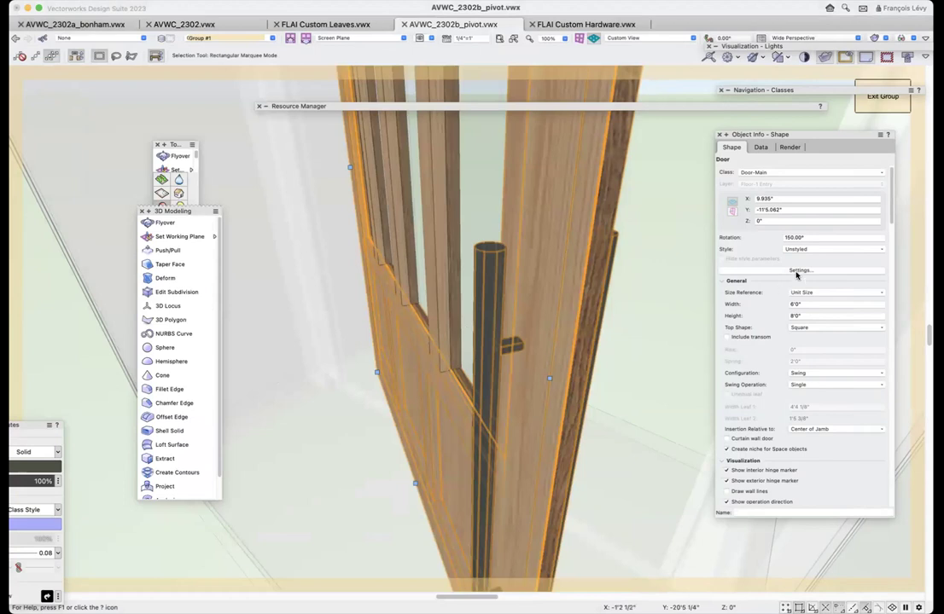
- Change the symbol of the Pivot Pull Bar Vertical 48" hardware set to Pull Bar Vert 48" and apply it to the door
double_click(442, 317)
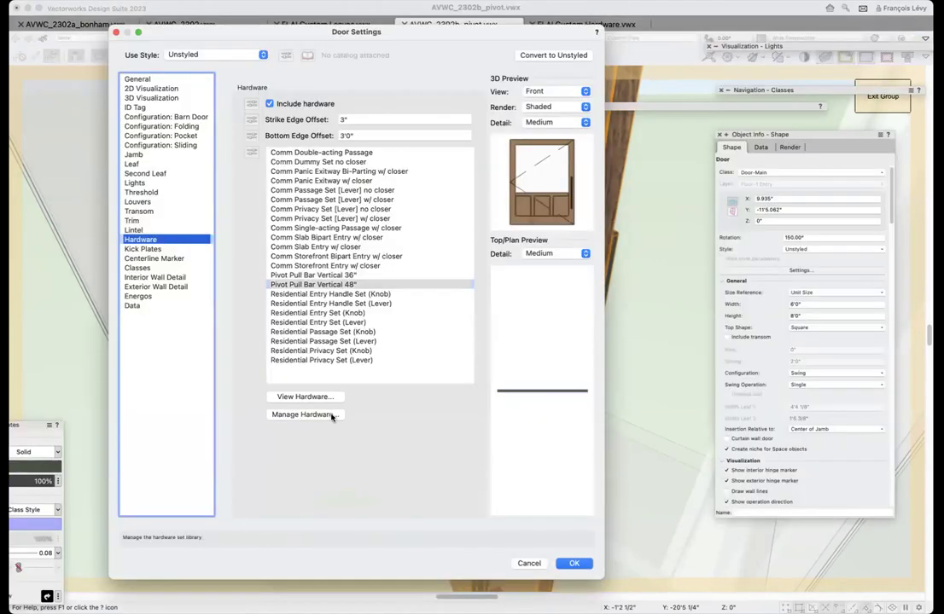
click(331, 416)
click(552, 212)
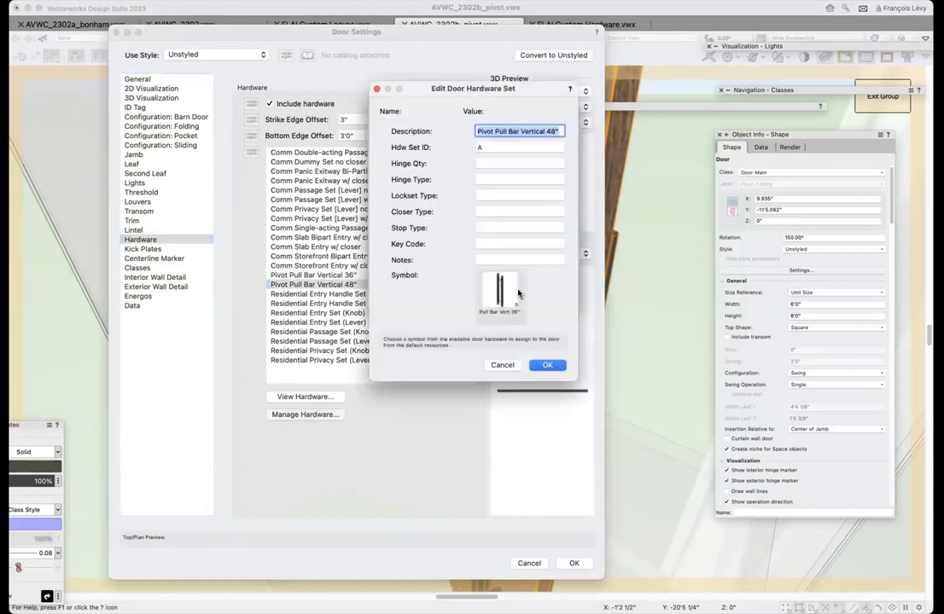
click(515, 296)
scroll(731, 497, down, 3)
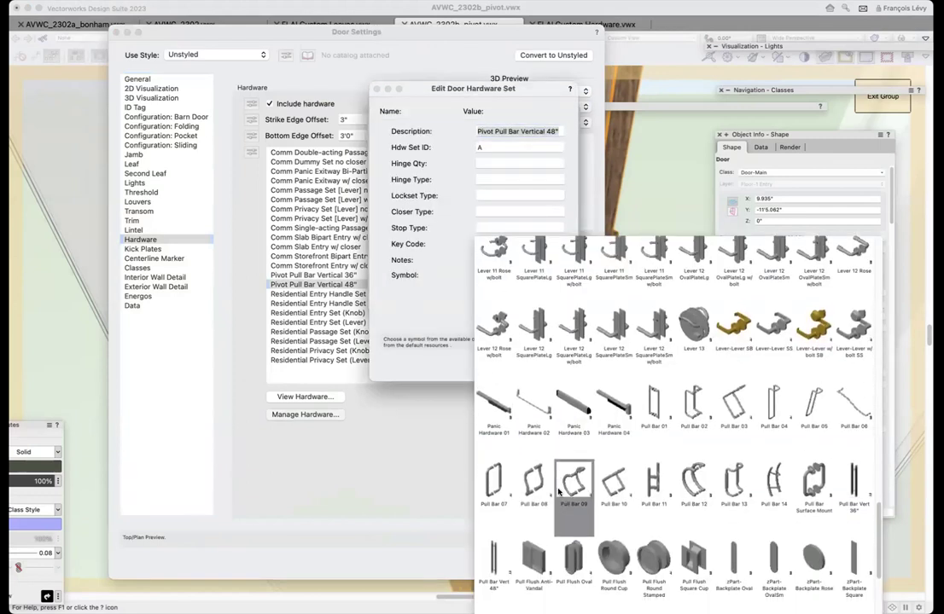
click(494, 556)
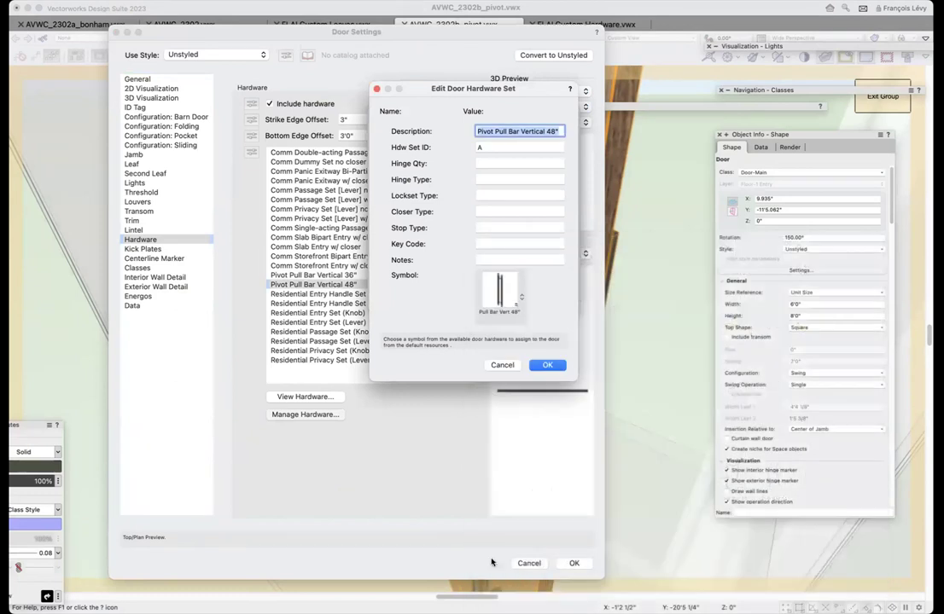
click(557, 367)
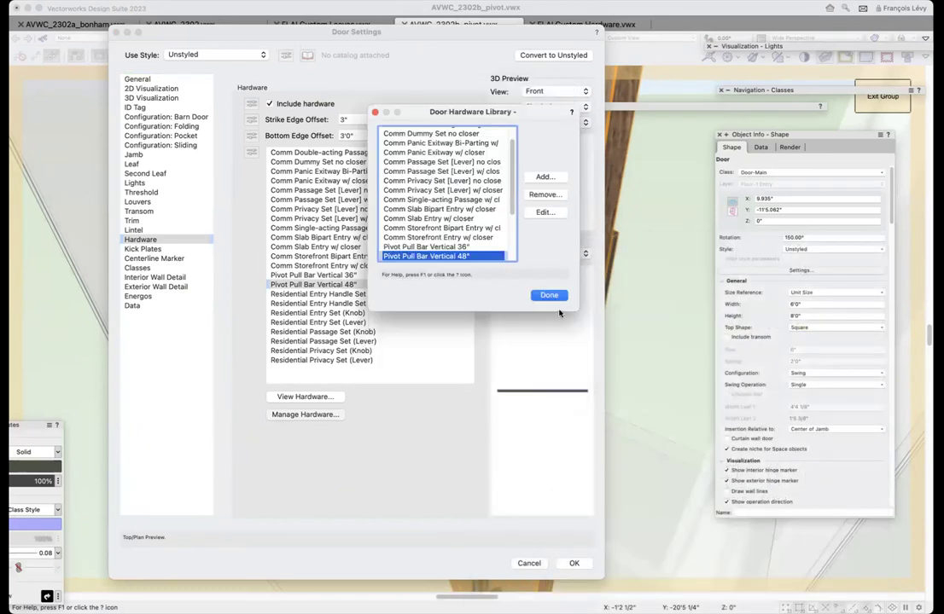
key(Return)
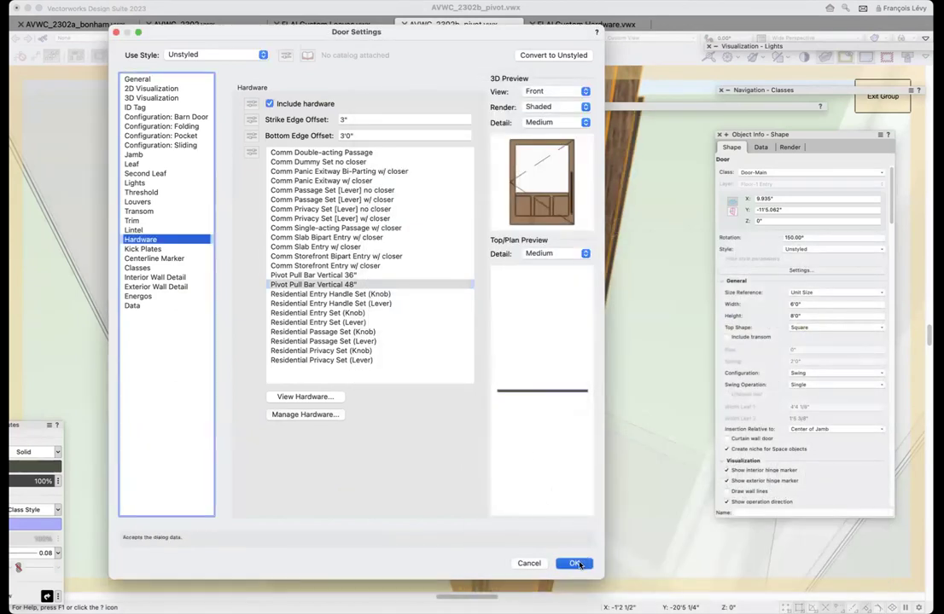
click(573, 563)
- Examine the pull bar on the pivot door from both the interior and exterior sides
scroll(693, 382, down, 5)
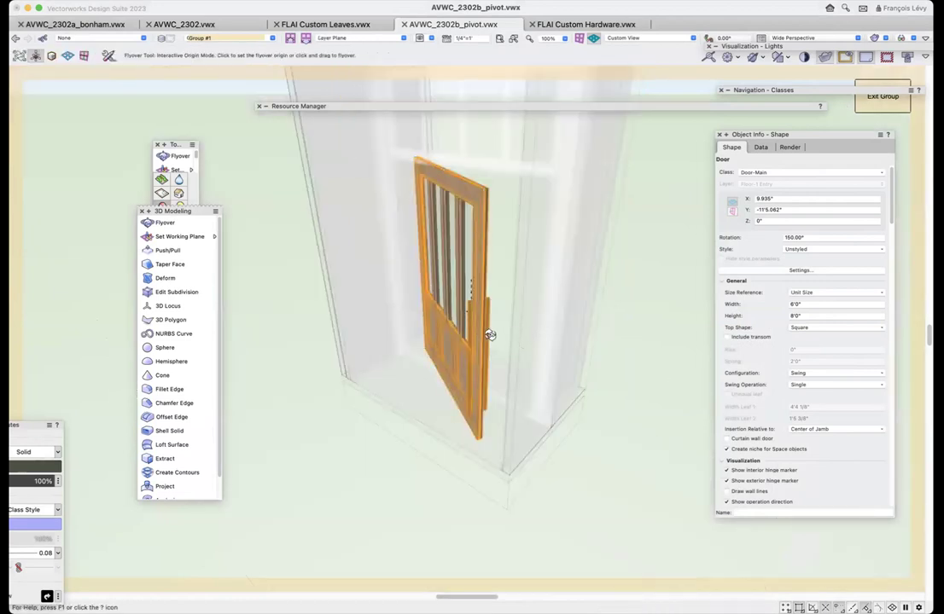
drag(489, 333, 516, 344)
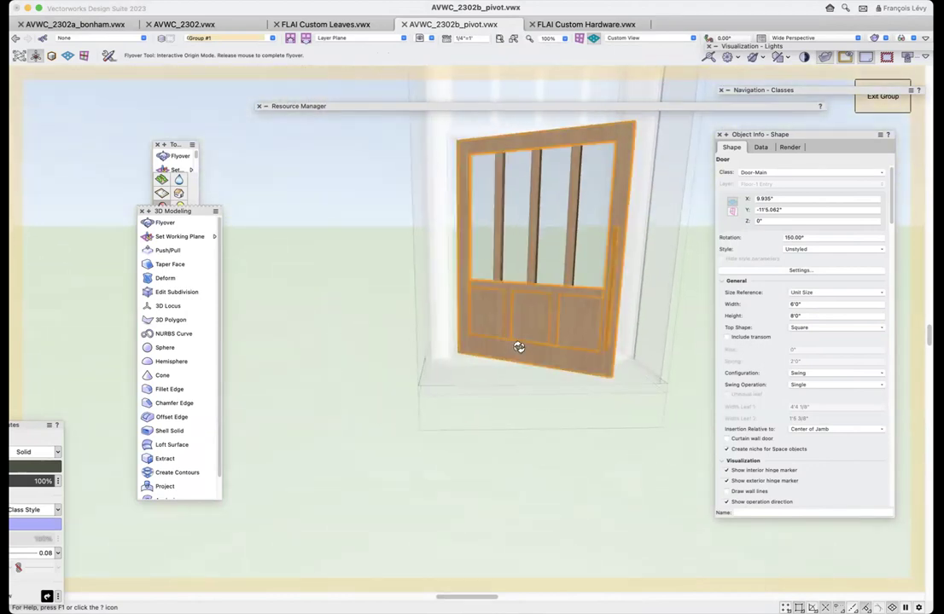
key(x)
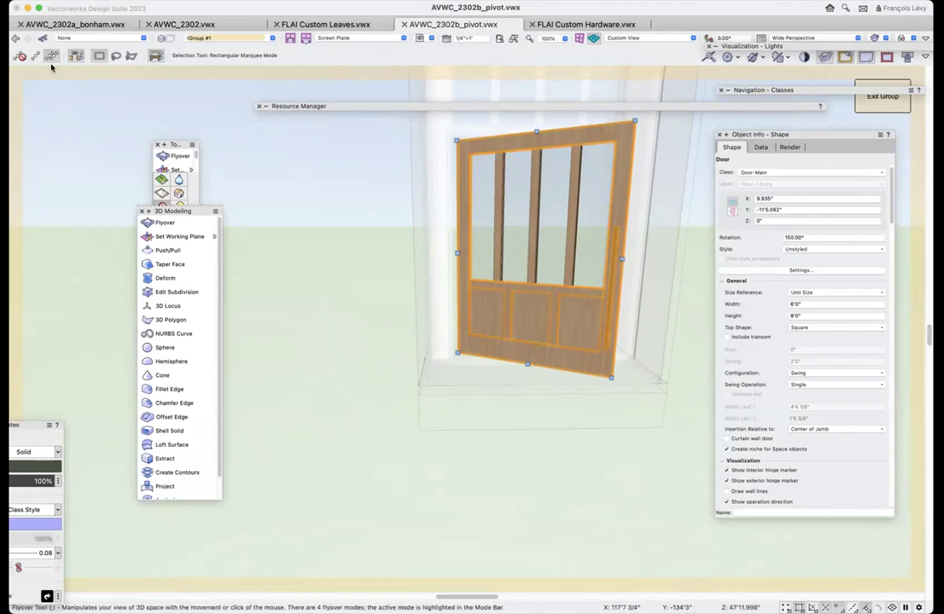
key(shift+c)
drag(480, 264, 284, 326)
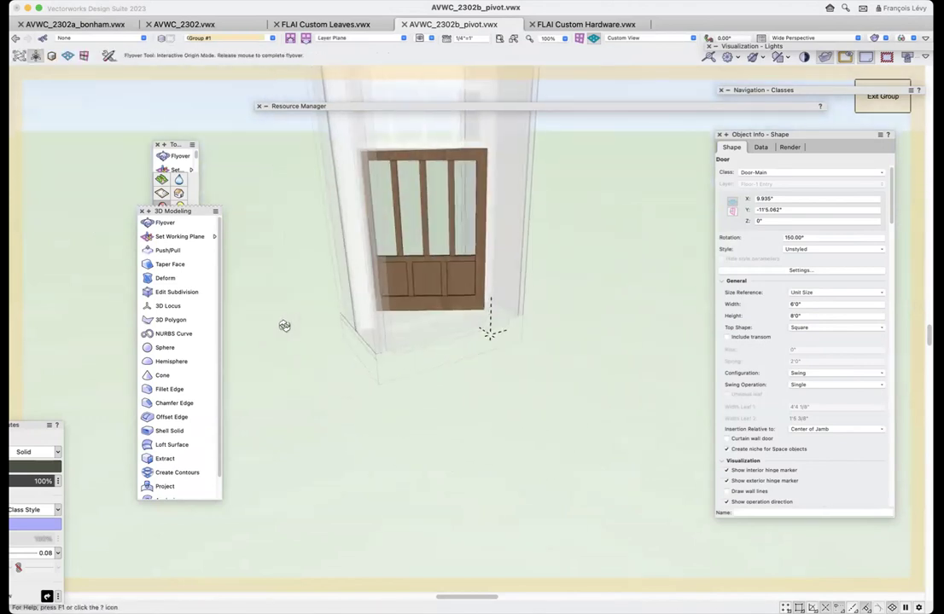
- Review the Hardware and Classes settings of the pivot door, then inspect its pull bar up close
click(864, 270)
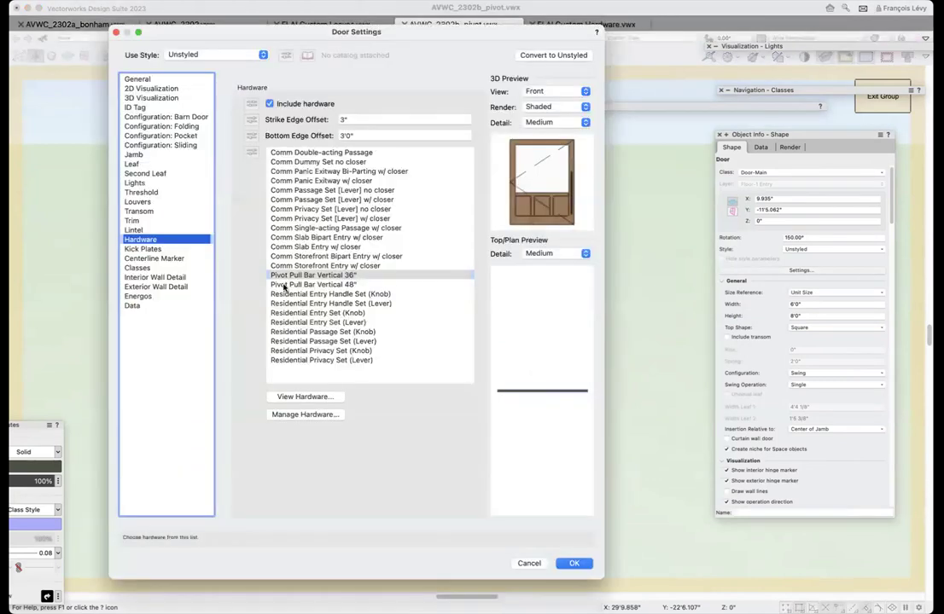
click(136, 268)
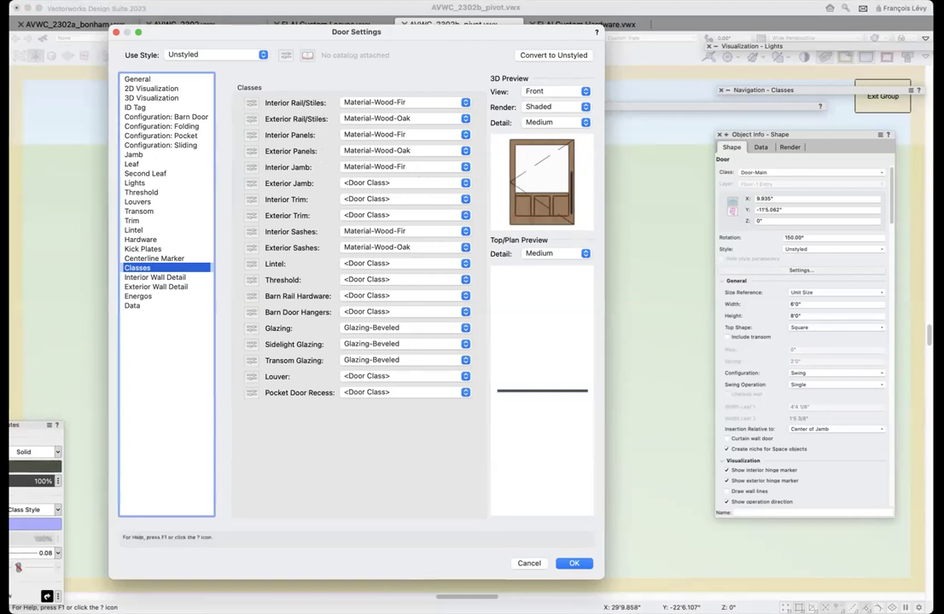
click(584, 566)
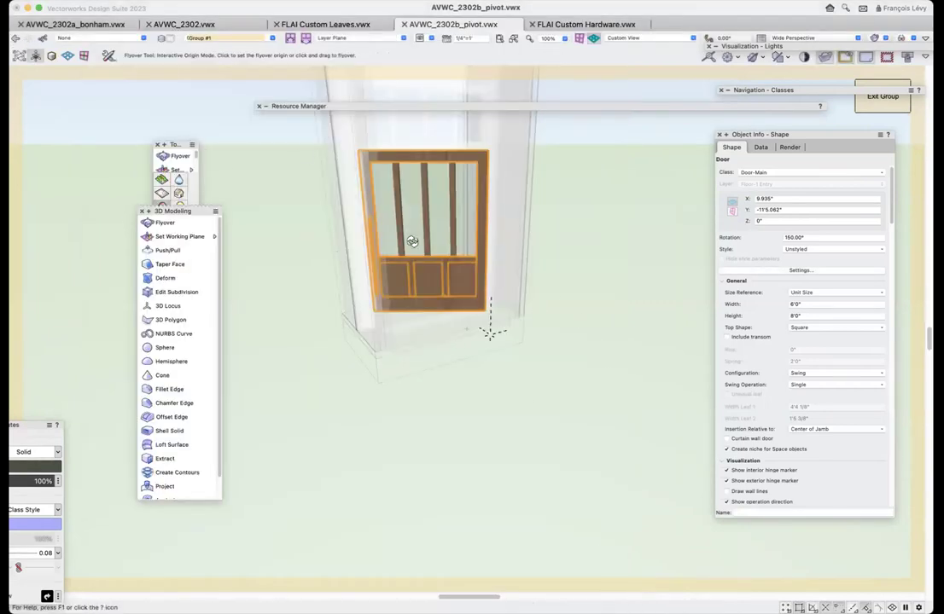
scroll(412, 242, up, 5)
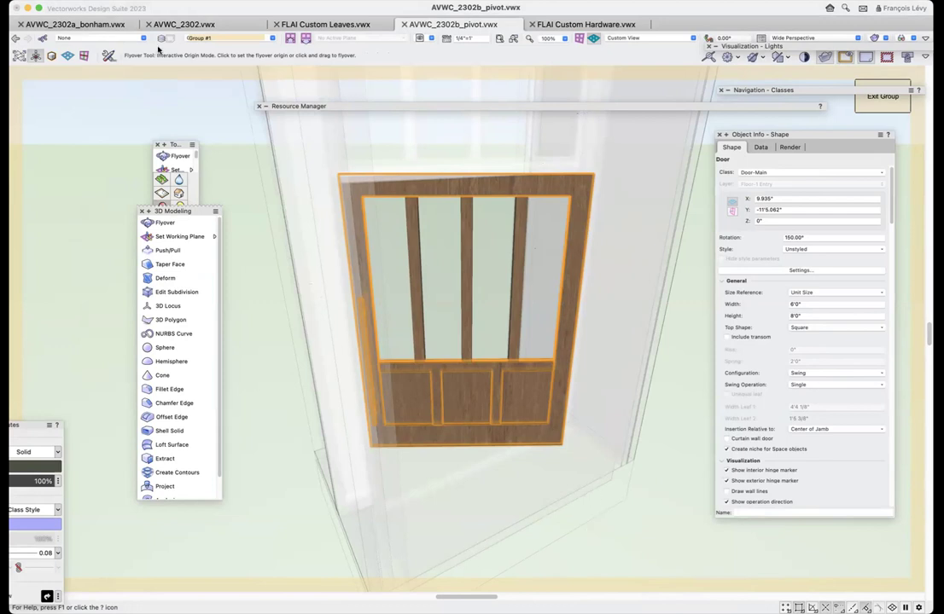
- Open AVWC_2302c_garage-slats.vwx through the hyperlink on the slatted garage photo in AVWC_2302.vwx
click(197, 24)
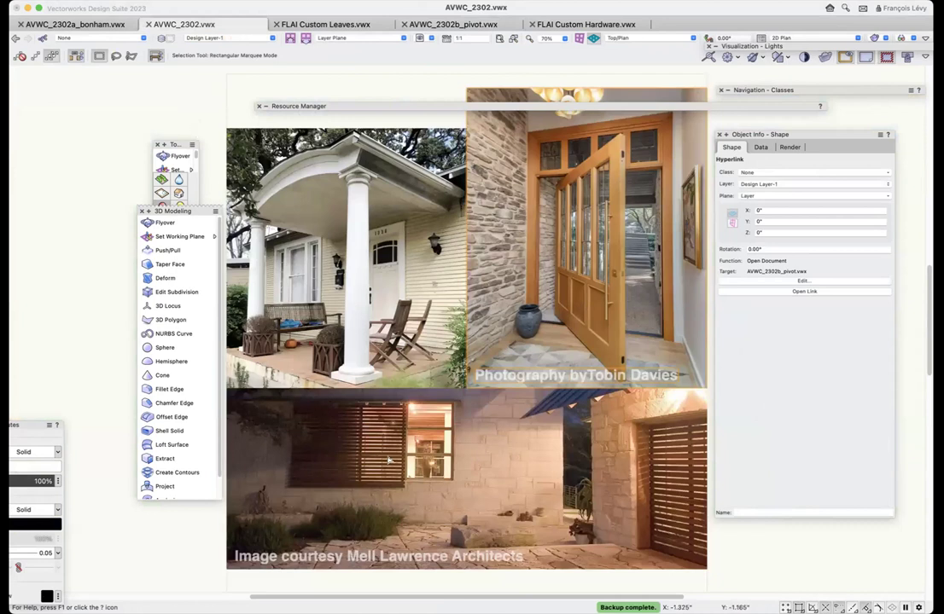
click(552, 526)
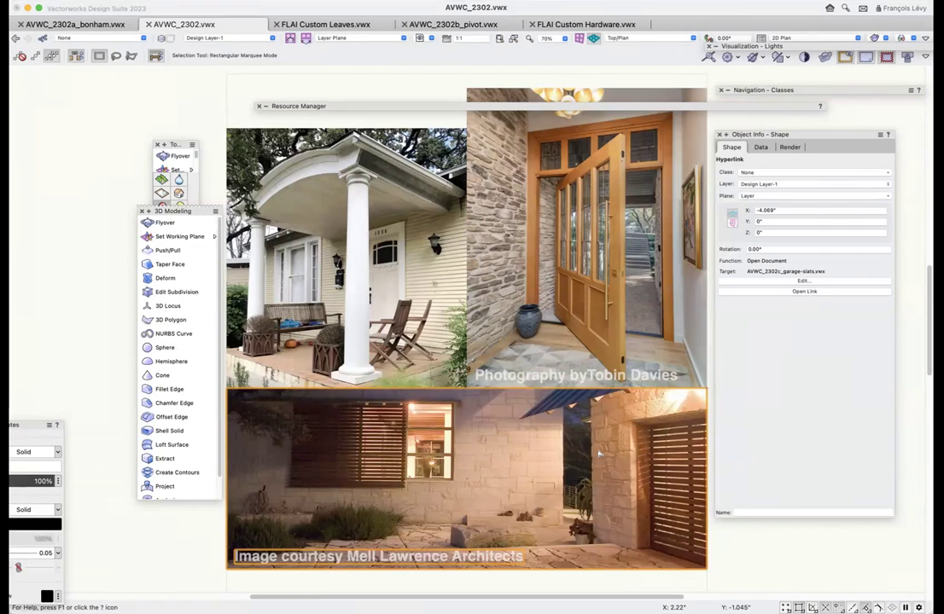
click(803, 281)
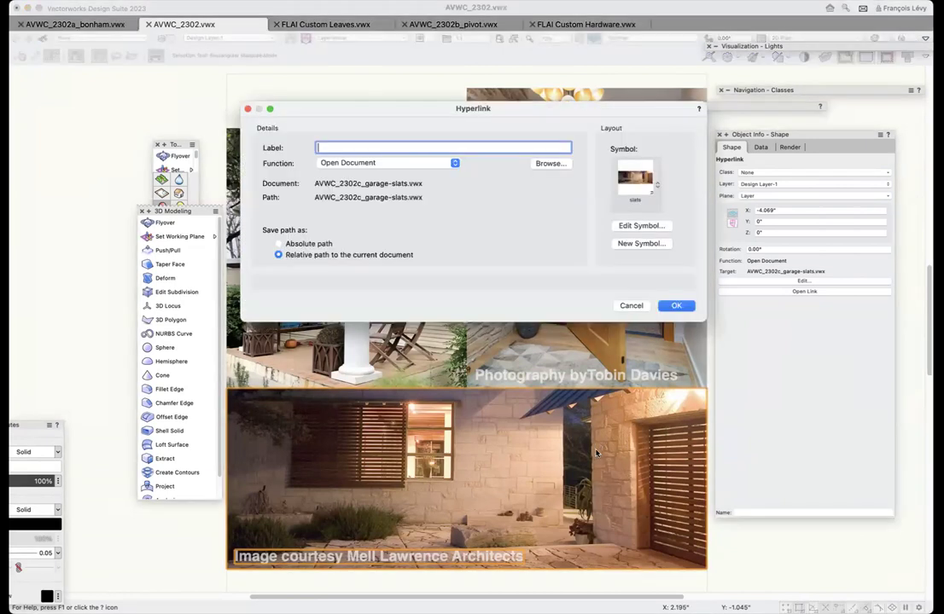
click(676, 307)
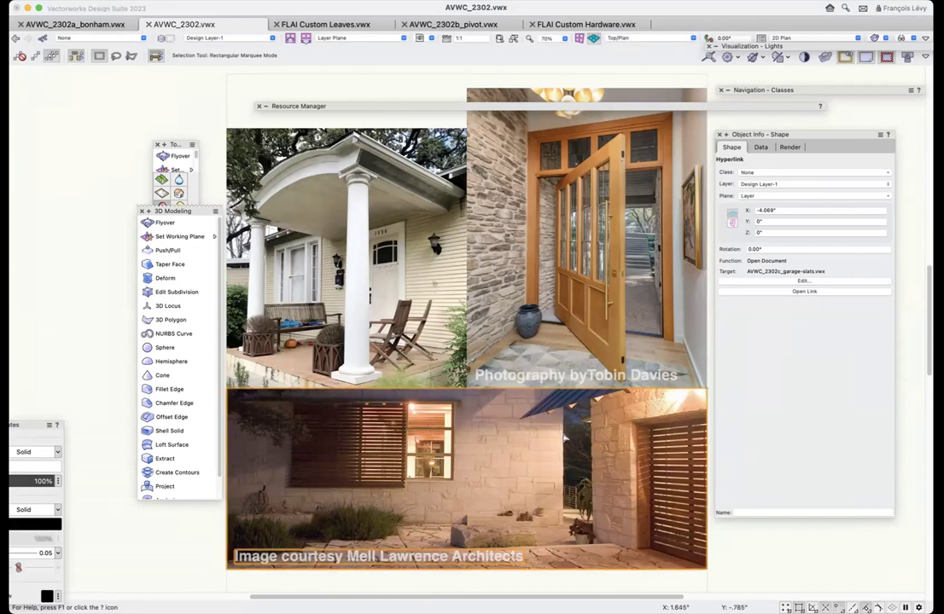
right_click(562, 439)
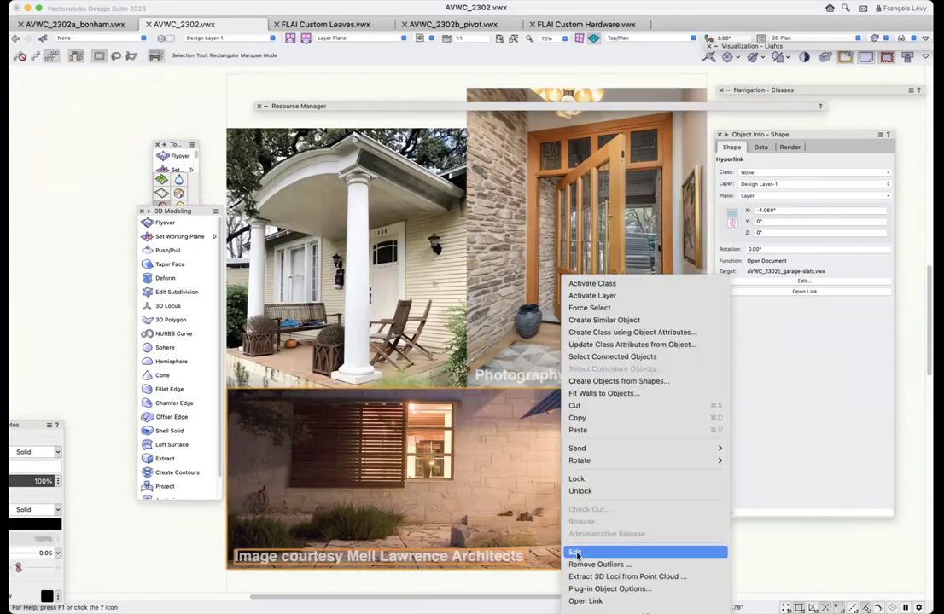
click(586, 600)
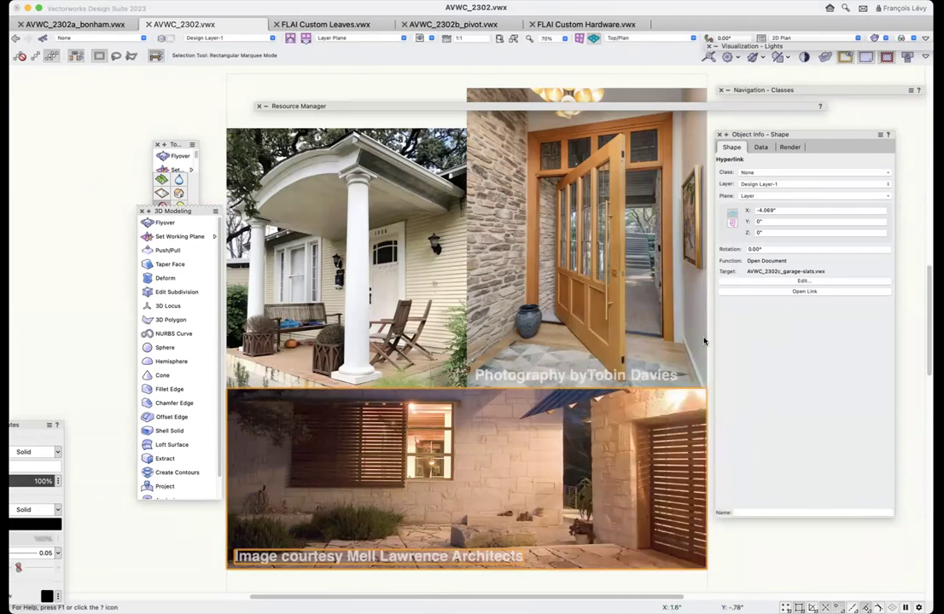
click(578, 226)
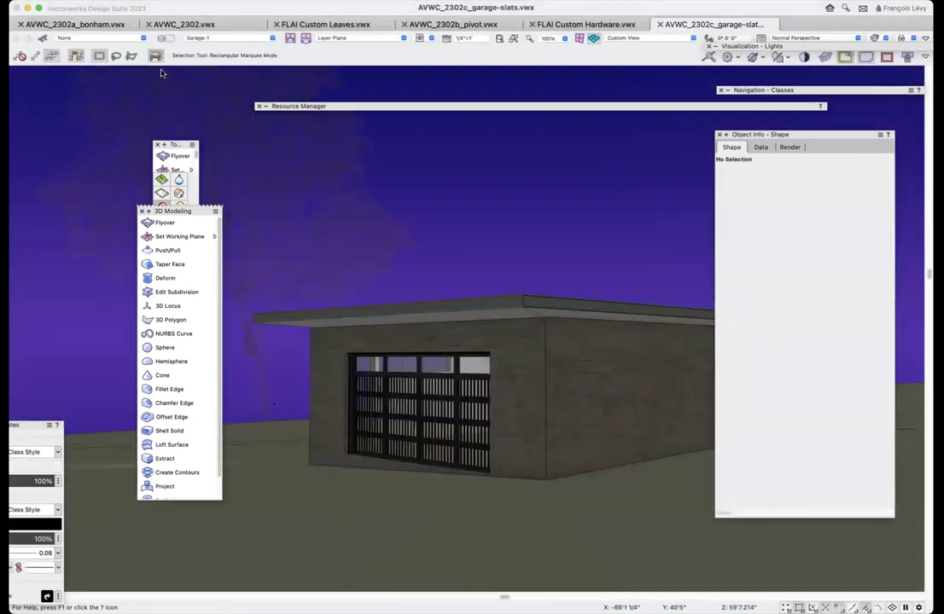
- Select the overhead garage door with vertical slats in the garage's stone wall
key(c)
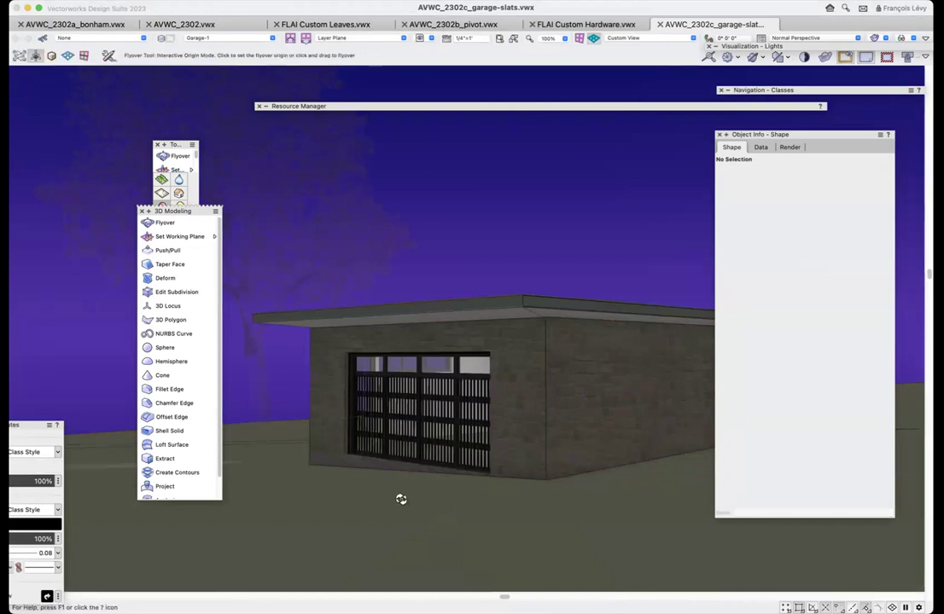
drag(387, 472, 416, 472)
key(x)
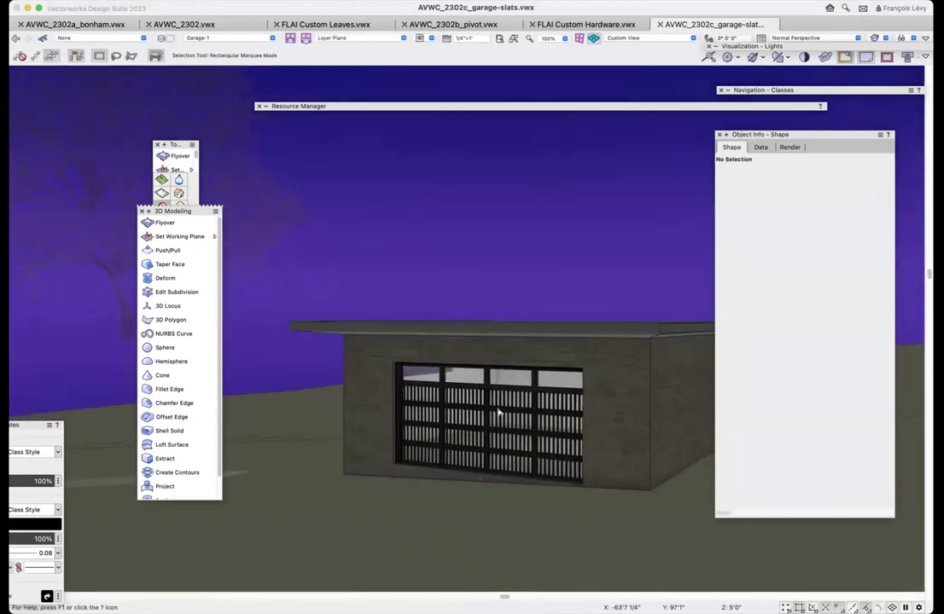
click(537, 396)
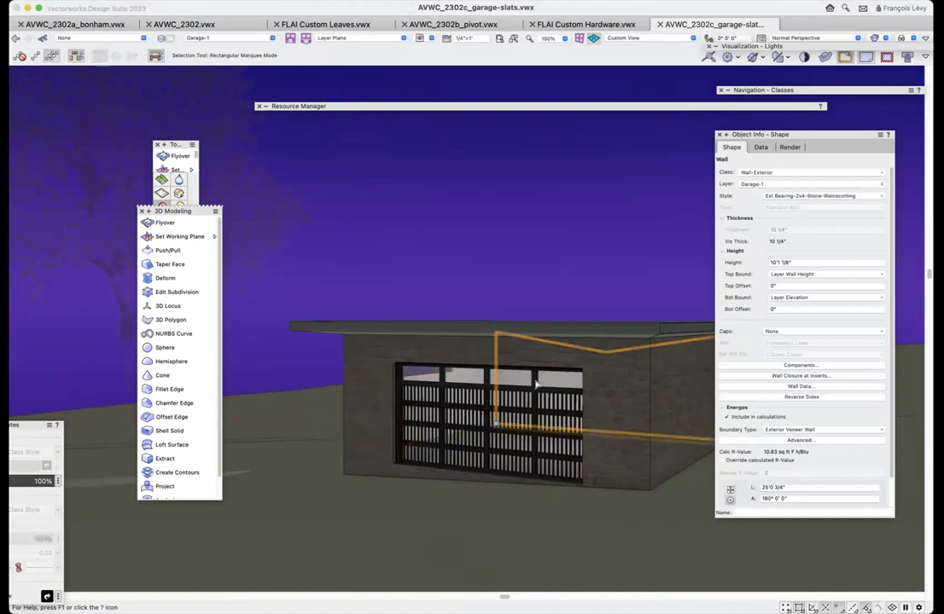
click(504, 495)
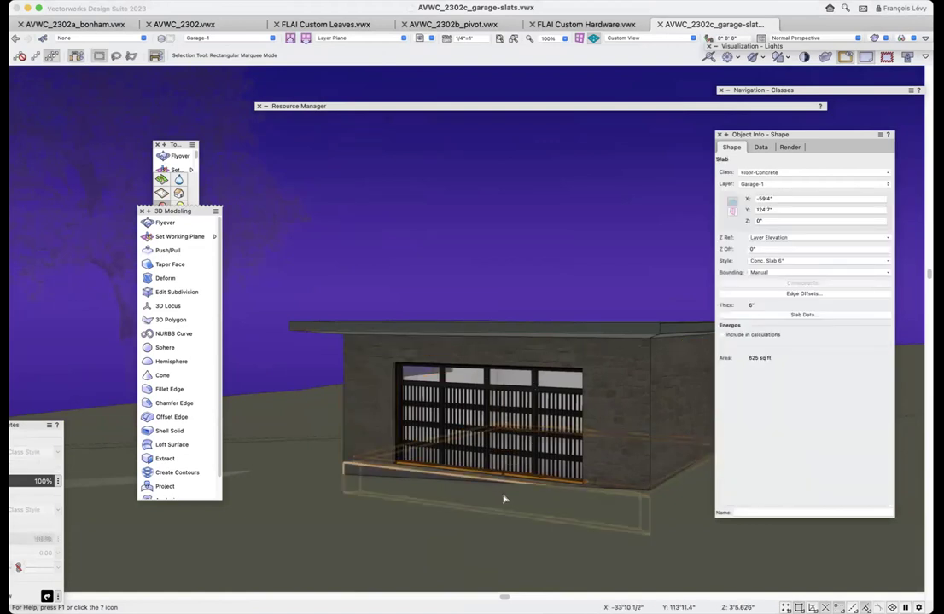
scroll(507, 478, up, 5)
scroll(508, 464, down, 5)
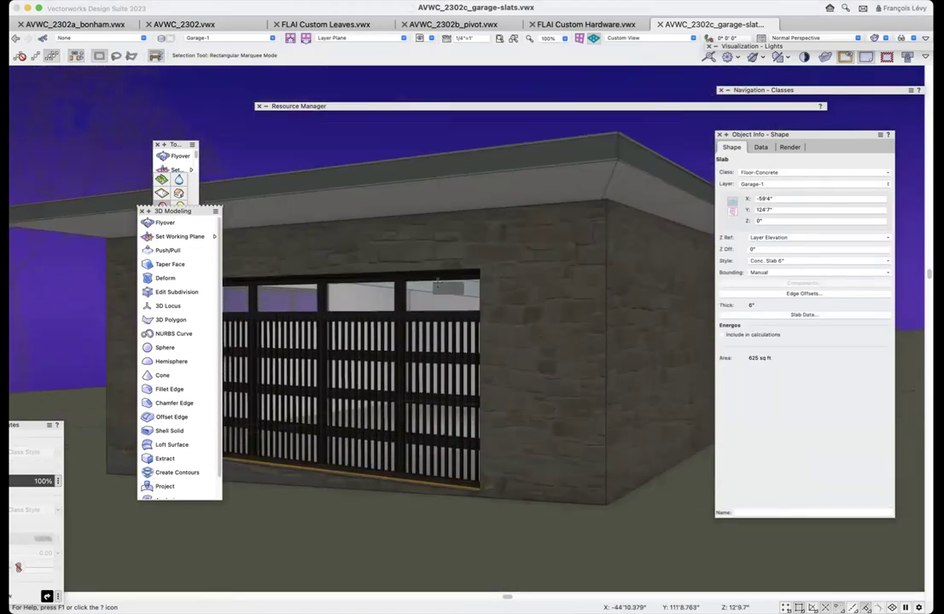
click(446, 270)
scroll(444, 271, up, 3)
click(445, 272)
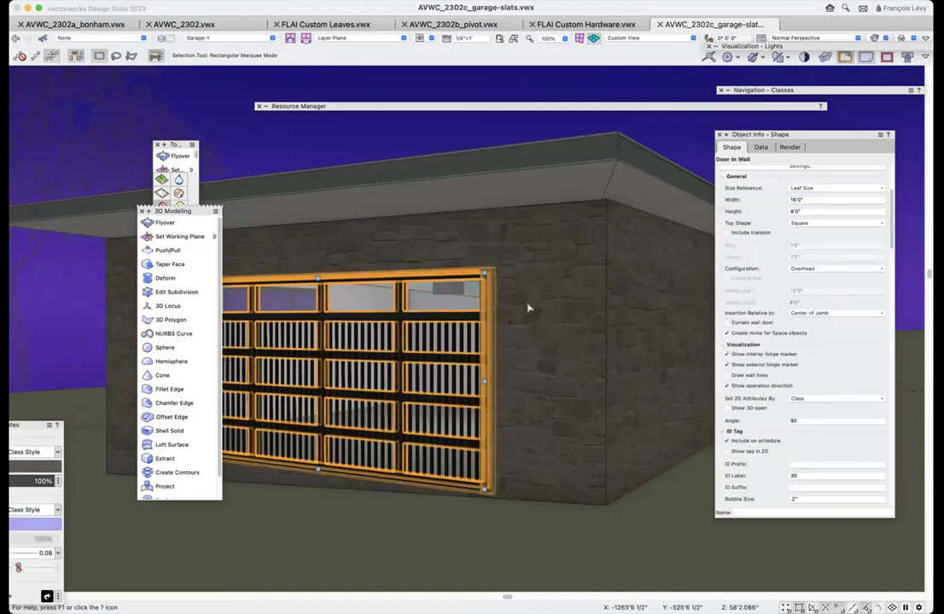
- Review the garage door's Jamb and Leaf settings and leave them without applying changes
key(c)
drag(390, 387, 436, 390)
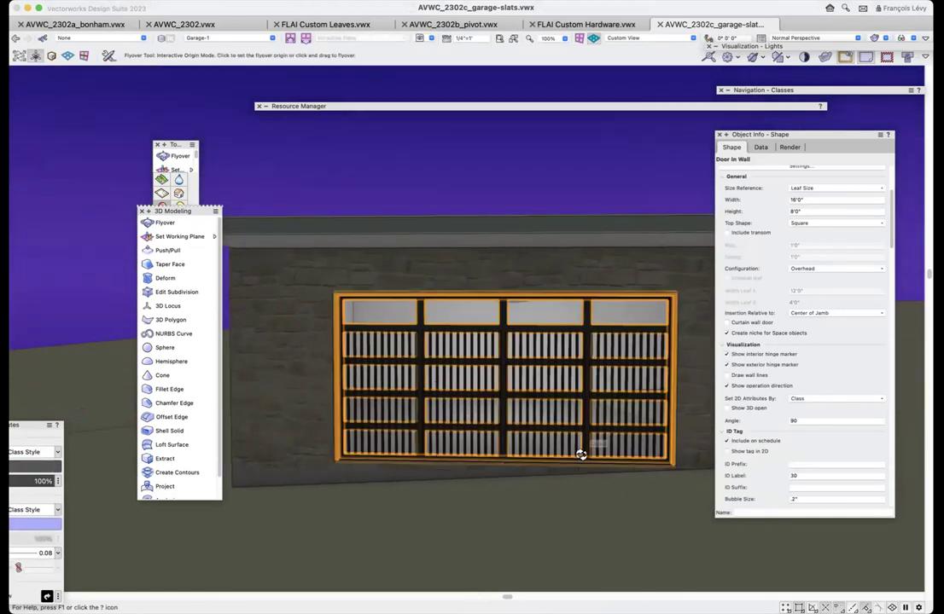
key(x)
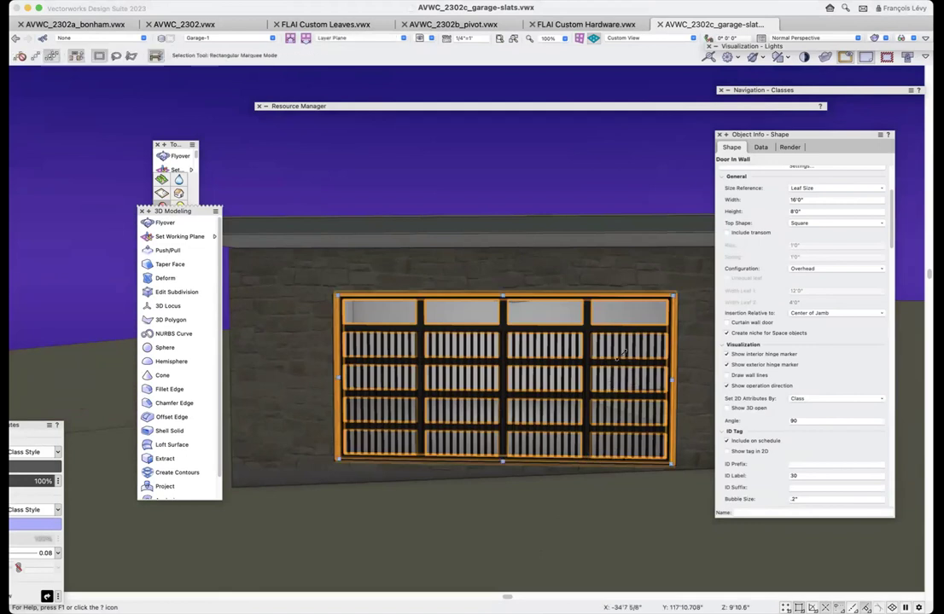
click(796, 167)
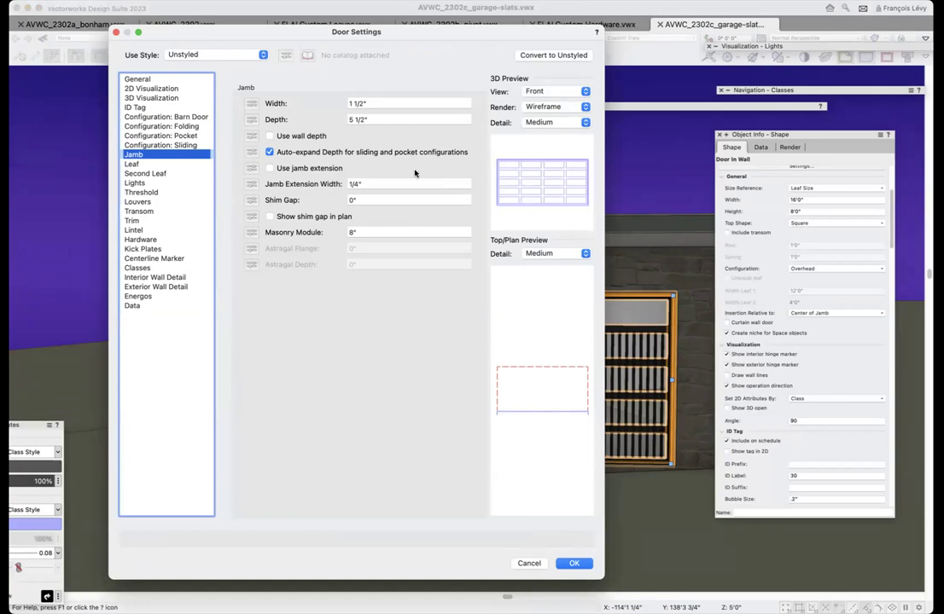
click(159, 165)
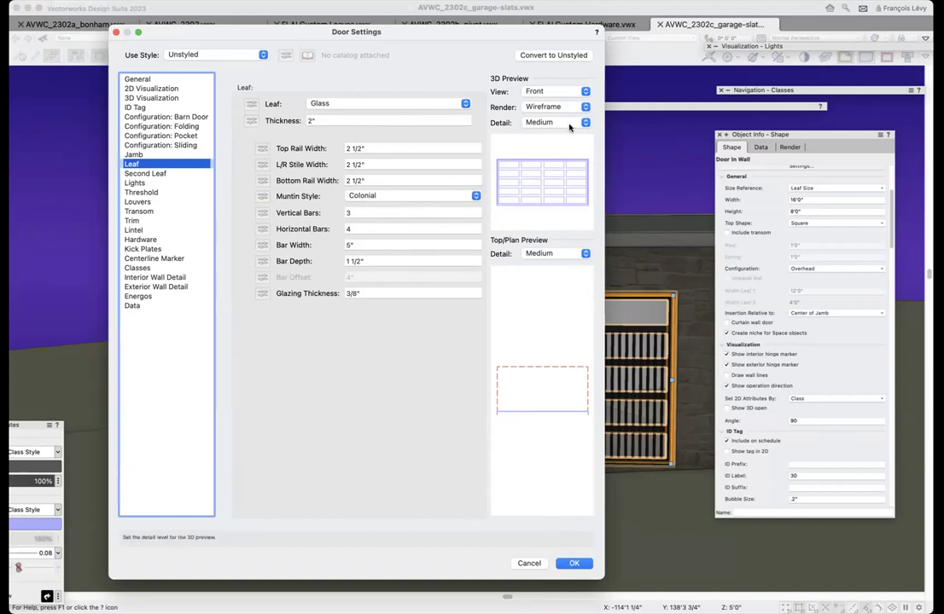
click(529, 564)
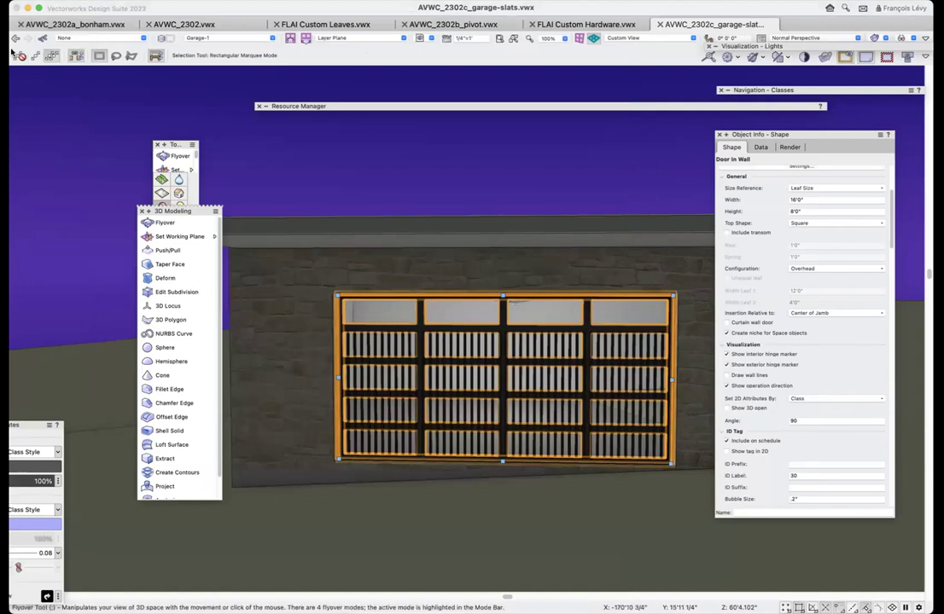
- Examine the garage door's frame and vertical slats in wireframe and in a shaded close-up near the jamb
key(period)
drag(521, 371, 500, 375)
key(x)
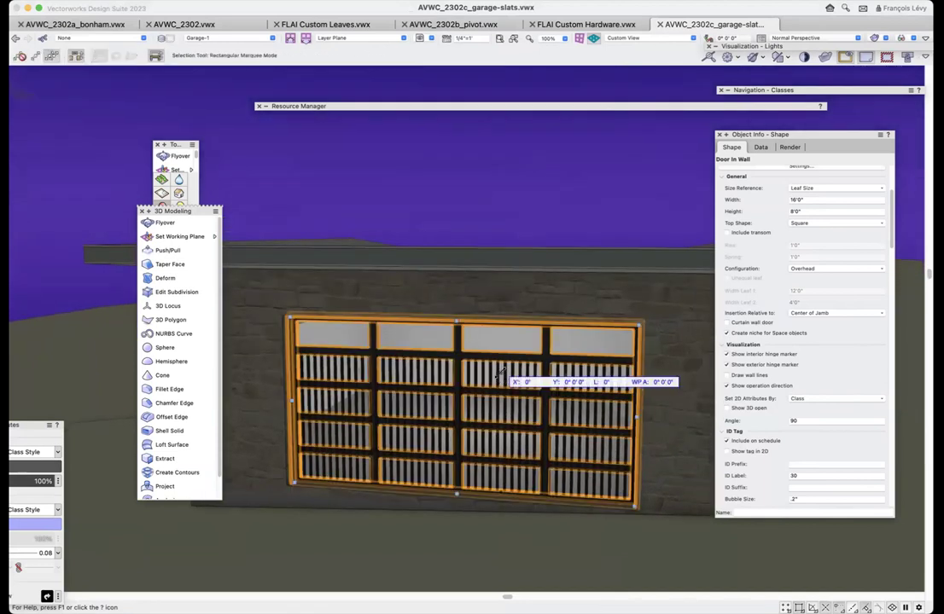
key(super+4)
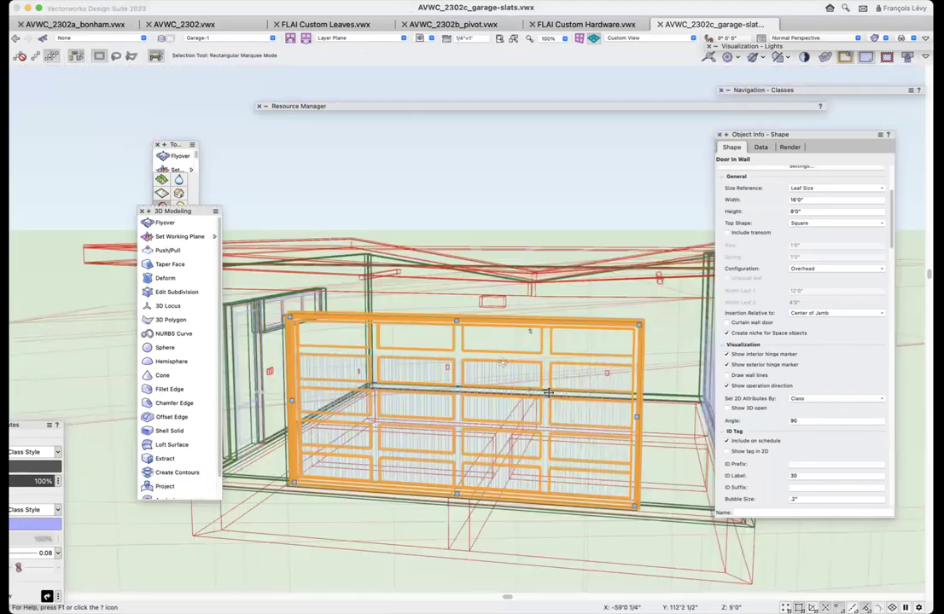
click(527, 370)
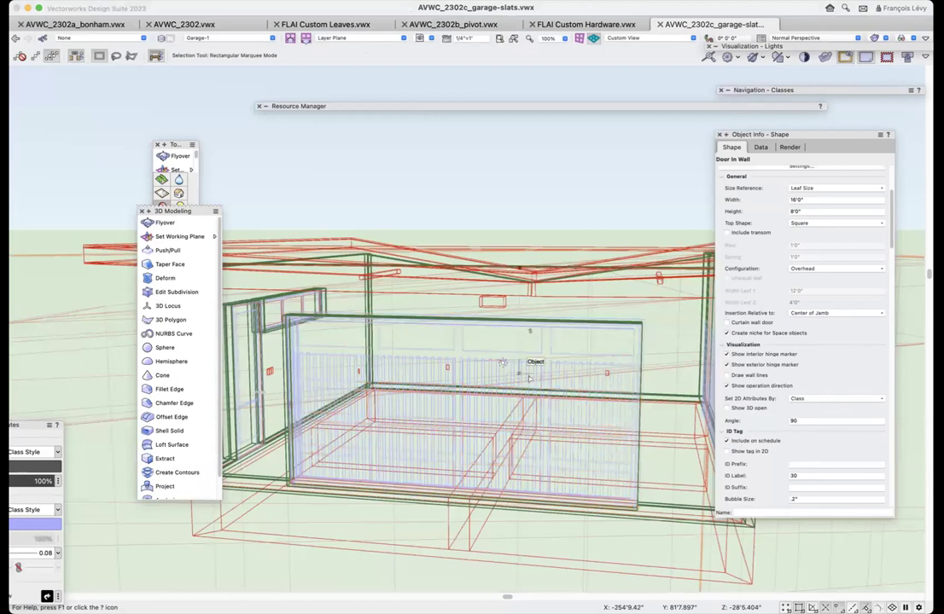
click(584, 366)
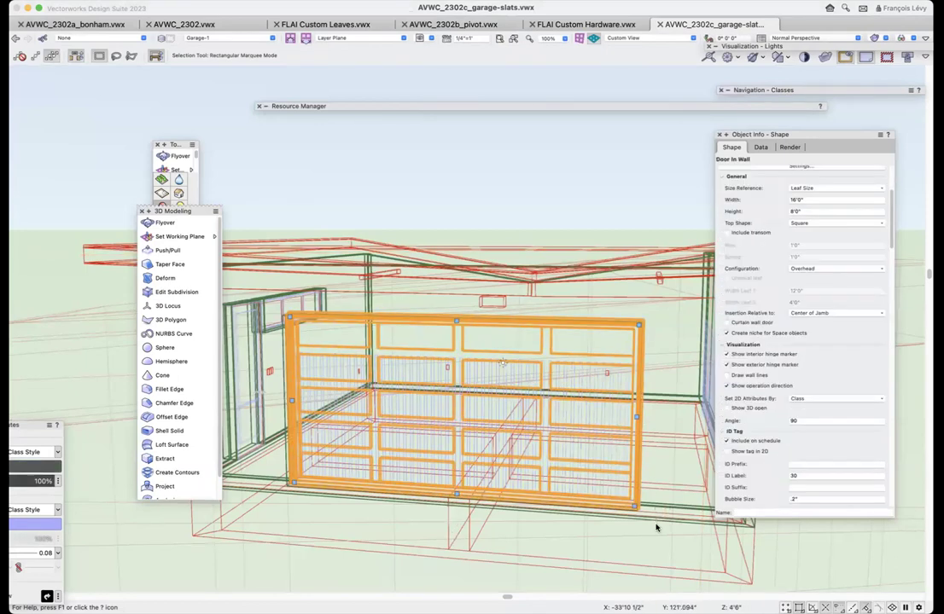
click(597, 461)
click(628, 478)
key(c)
drag(574, 302, 530, 340)
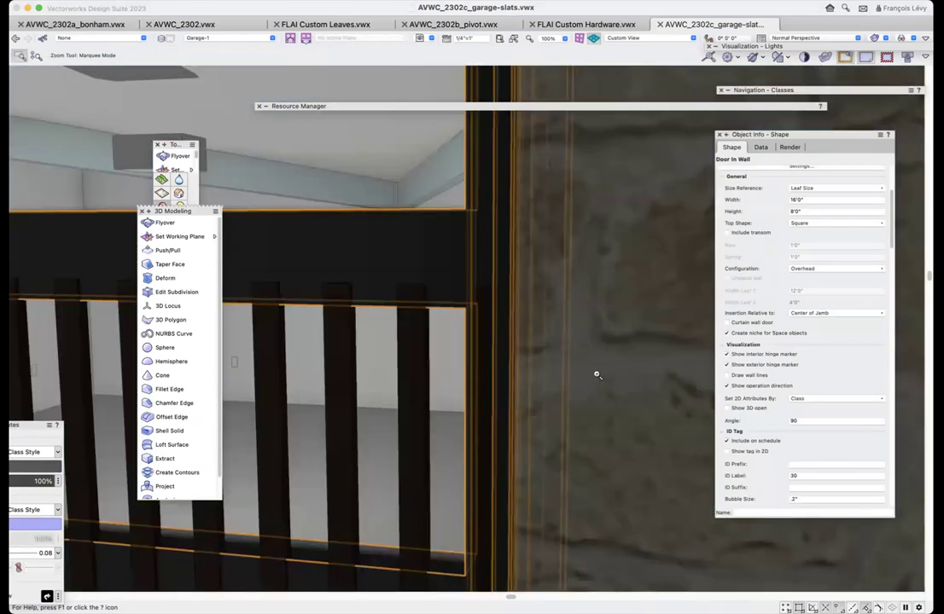
key(x)
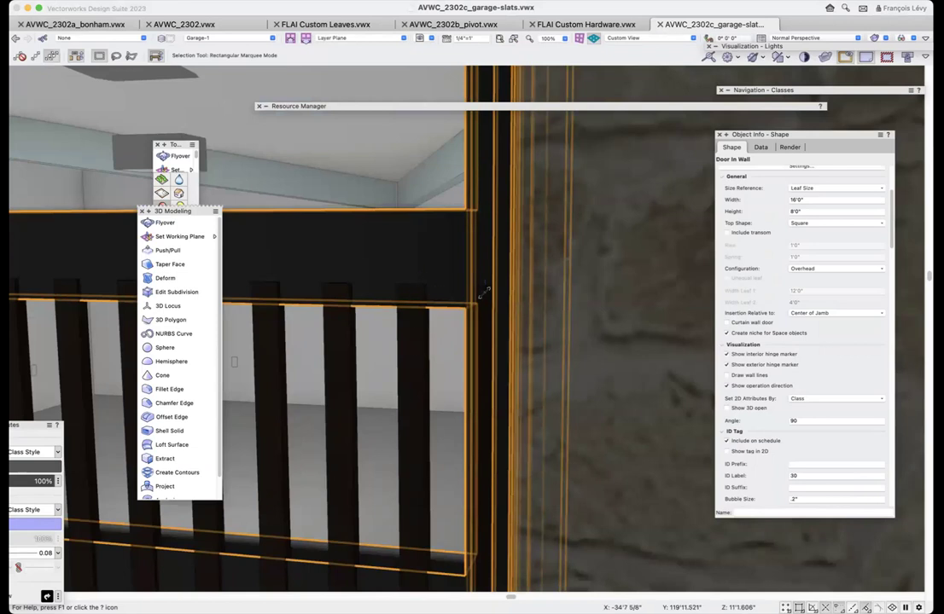
- Raise the ambient light brightness in the view's lighting options
click(120, 1)
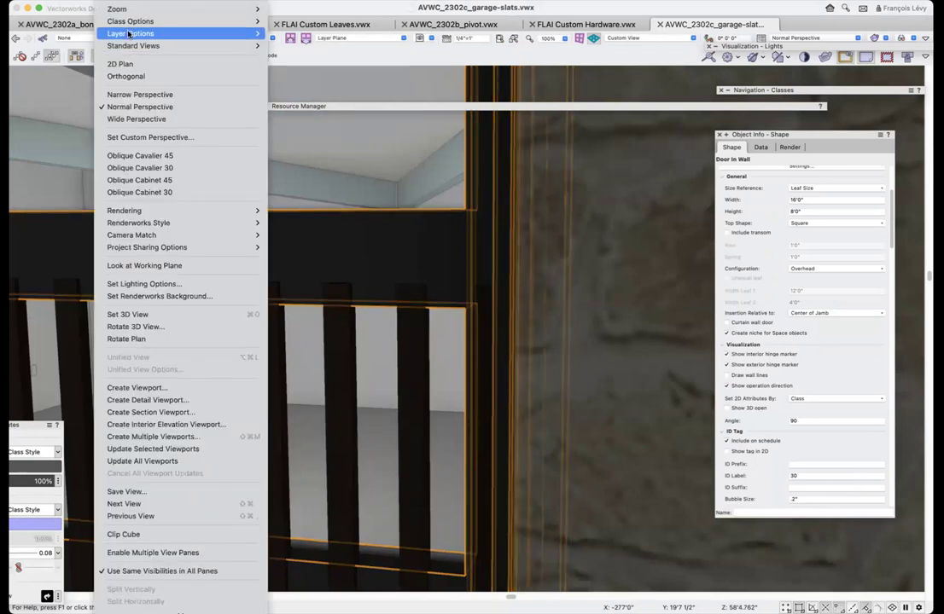
mouse_move(129, 35)
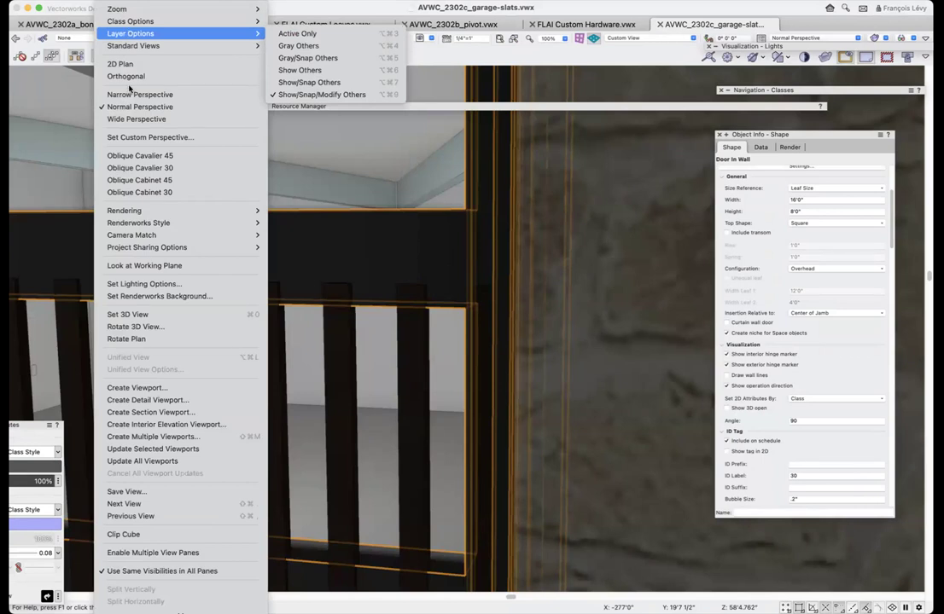
click(143, 284)
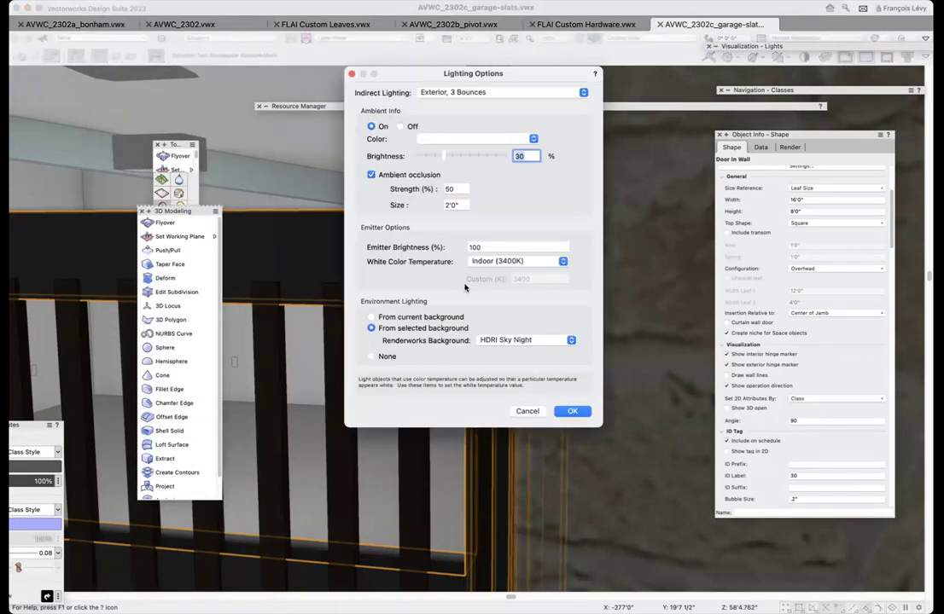
key(Return)
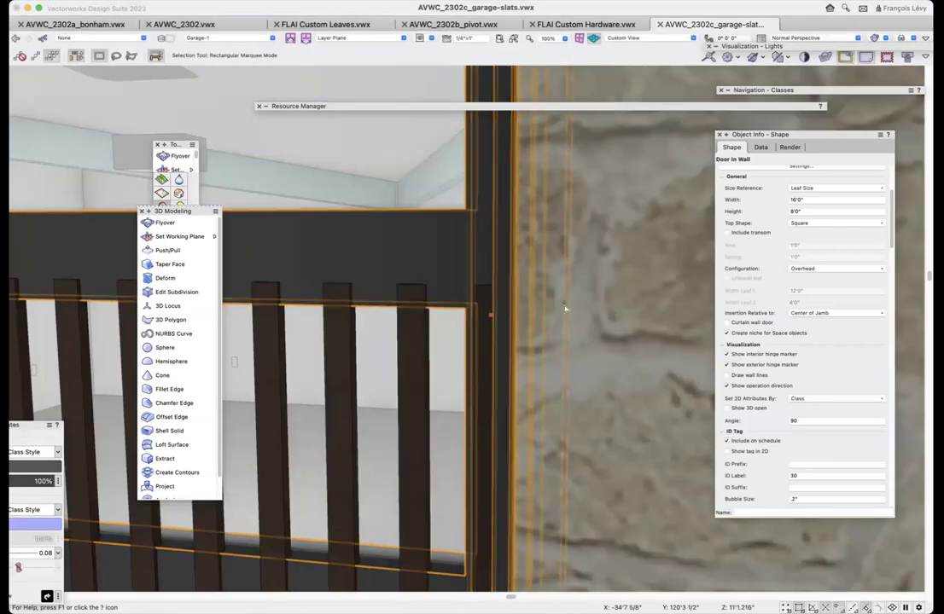
- Select the garage door and examine its slats and rails close to the jamb and from farther back
click(483, 293)
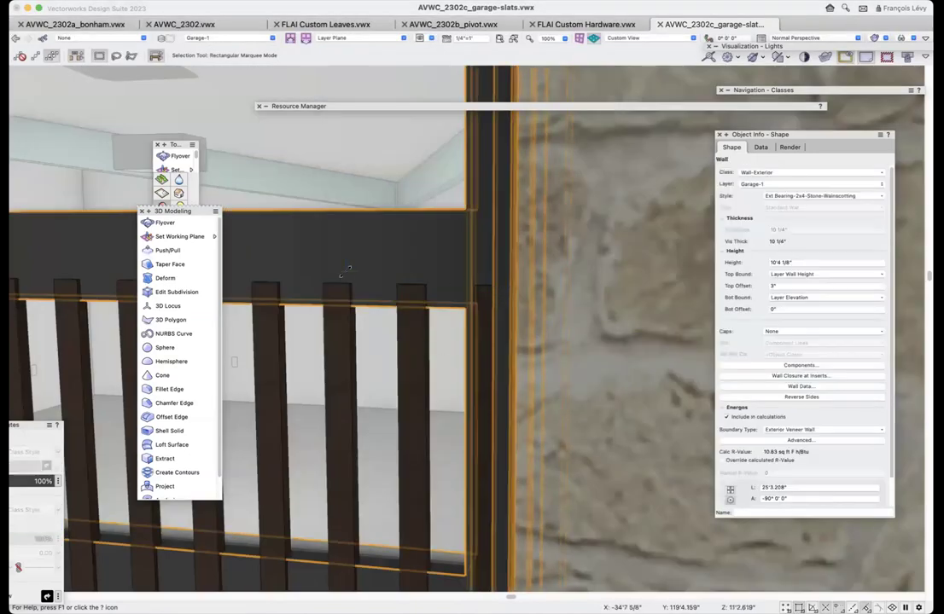
click(385, 304)
scroll(385, 304, up, 5)
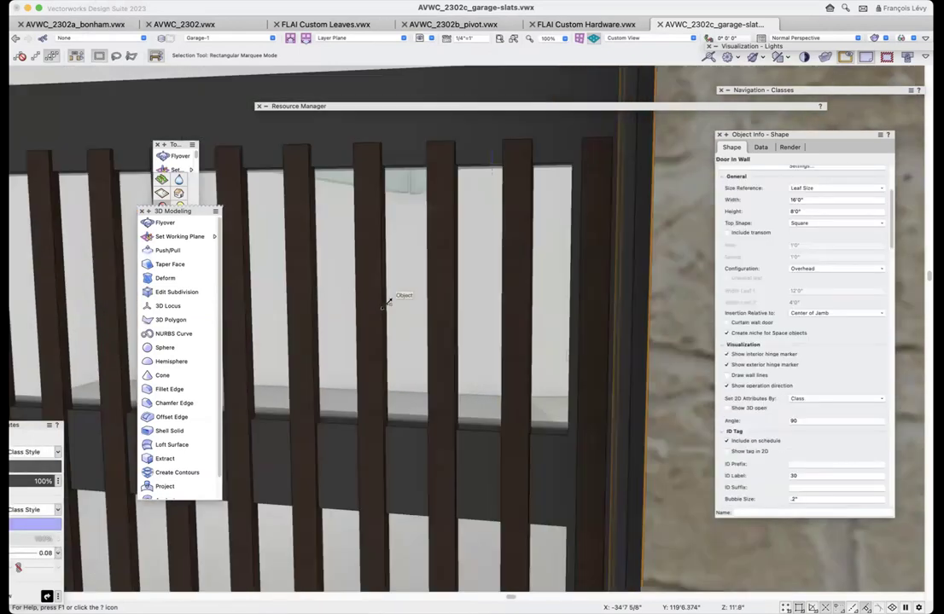
scroll(391, 304, down, 5)
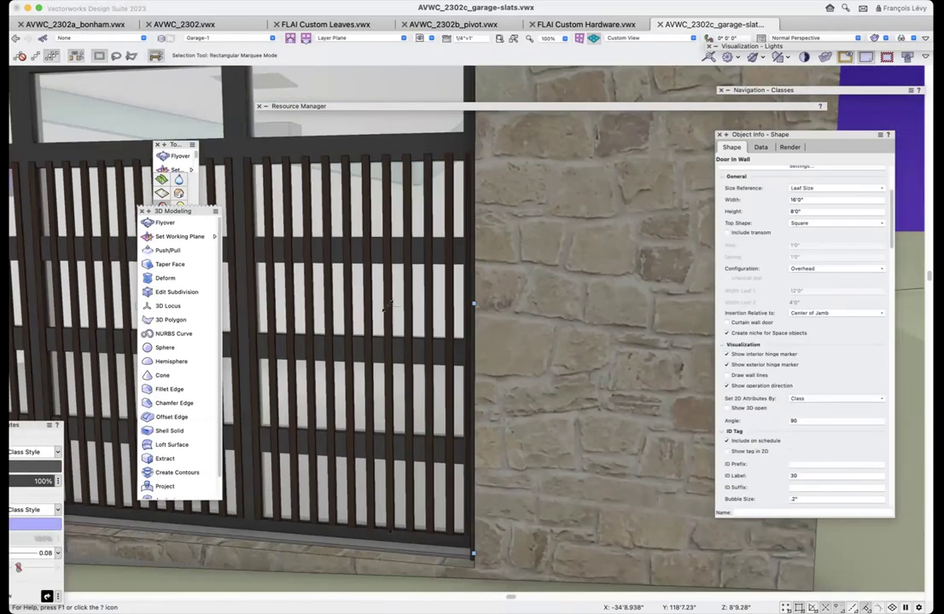
- Hide the garage door's class with the Visibility tool so only the slats stay in the opening
key(shift+v)
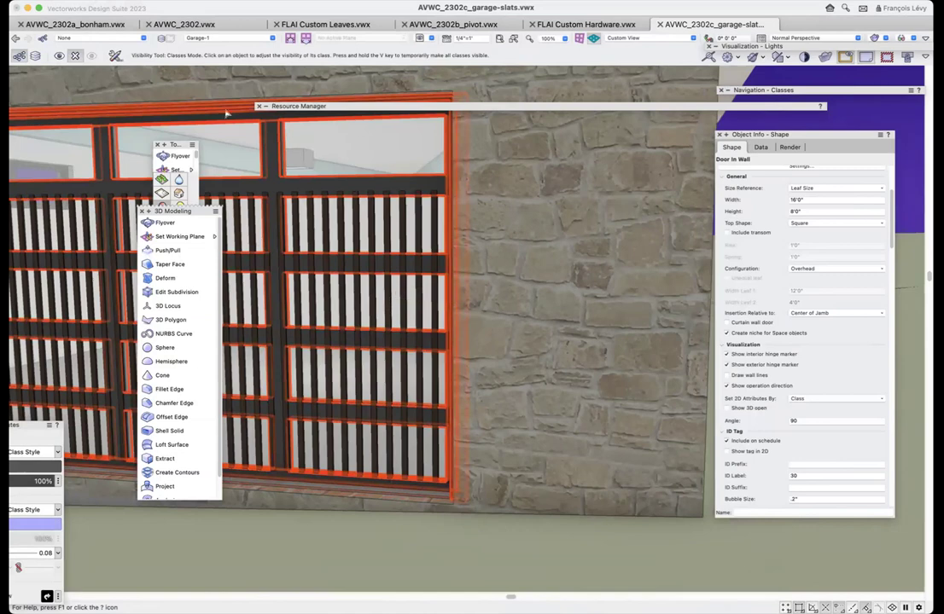
click(264, 132)
key(x)
- Select the objects in the garage door opening and cycle through the selection to the slats' Railing/Fence object
click(329, 223)
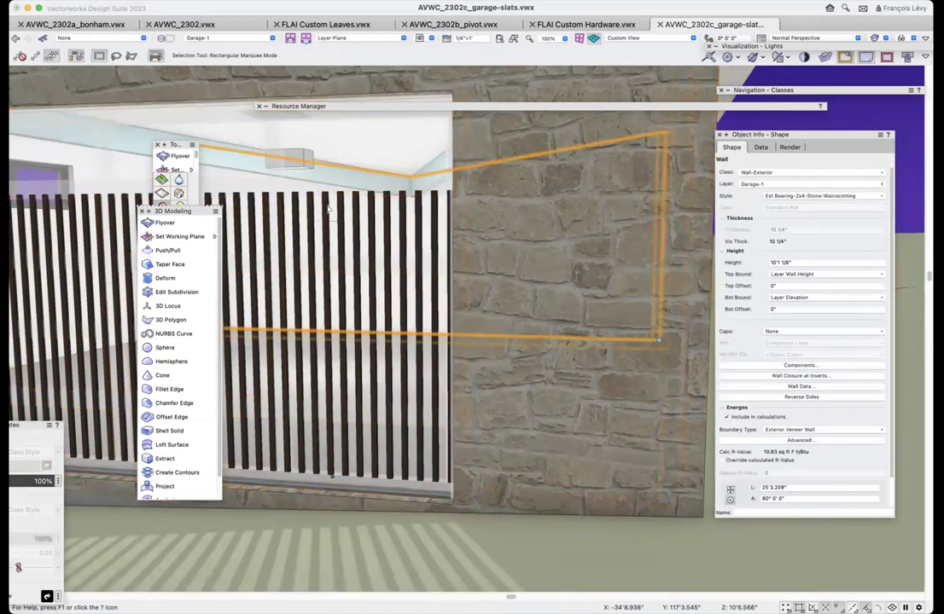
shift+middle_drag(329, 221, 337, 208)
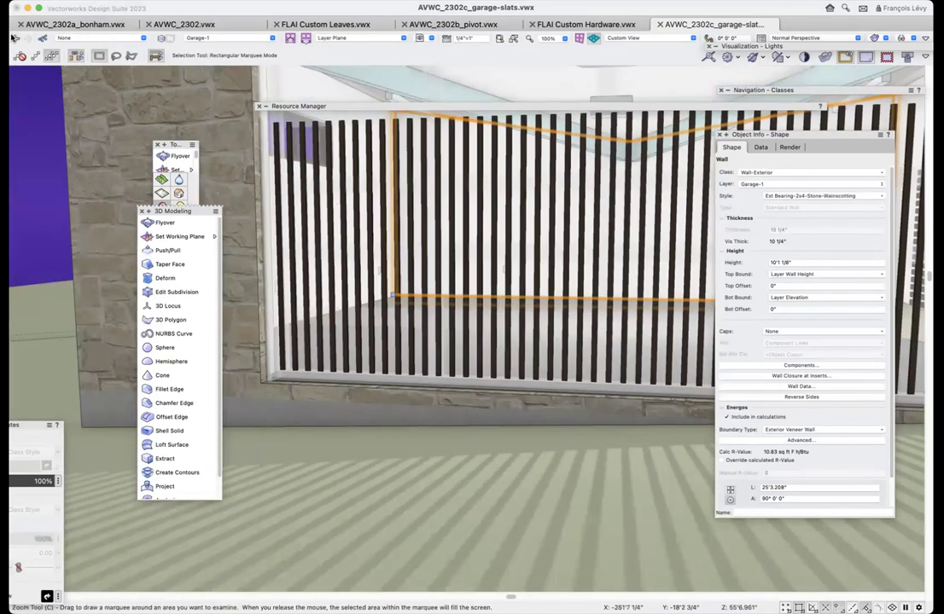
key(shift+c)
drag(322, 243, 331, 282)
key(x)
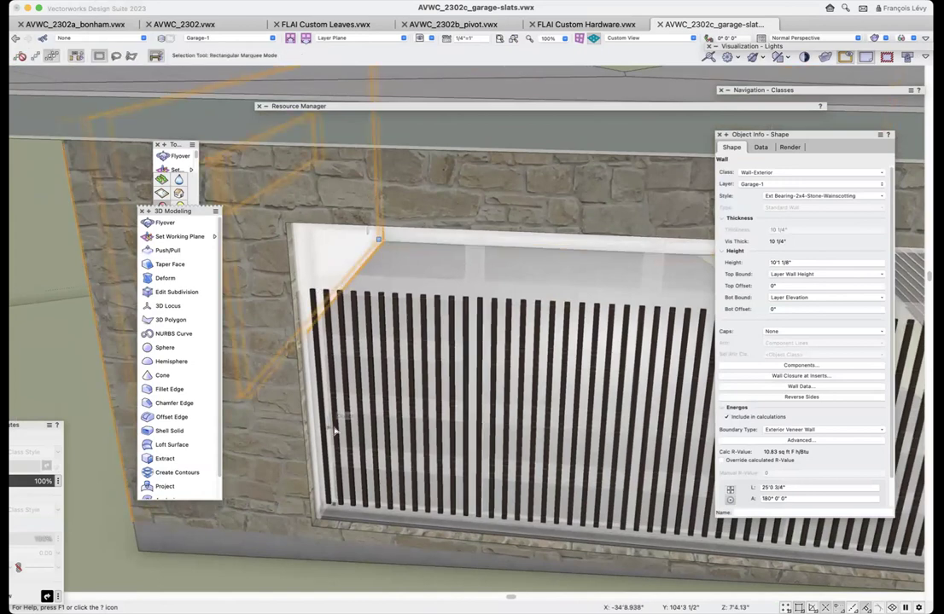
click(329, 488)
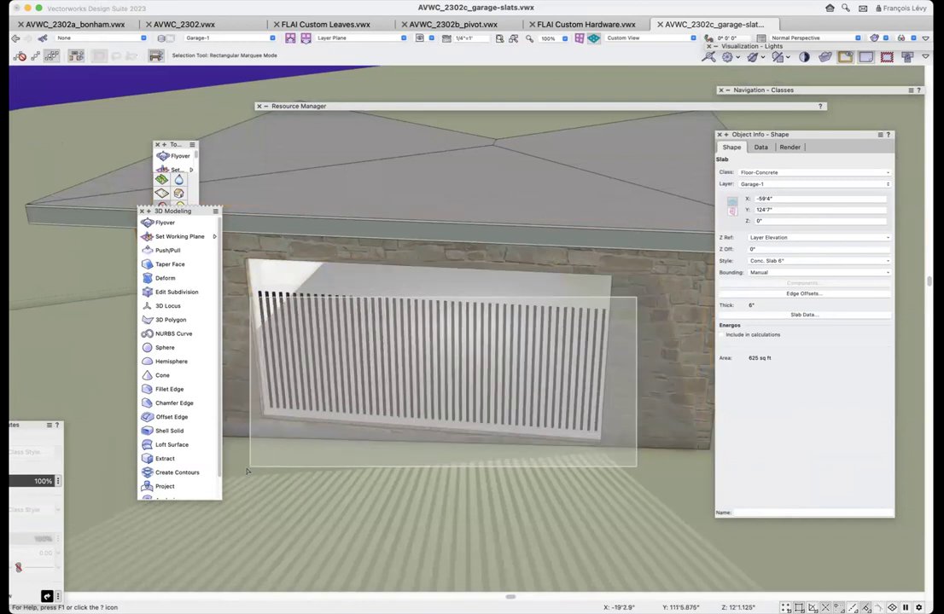
shift+click(635, 309)
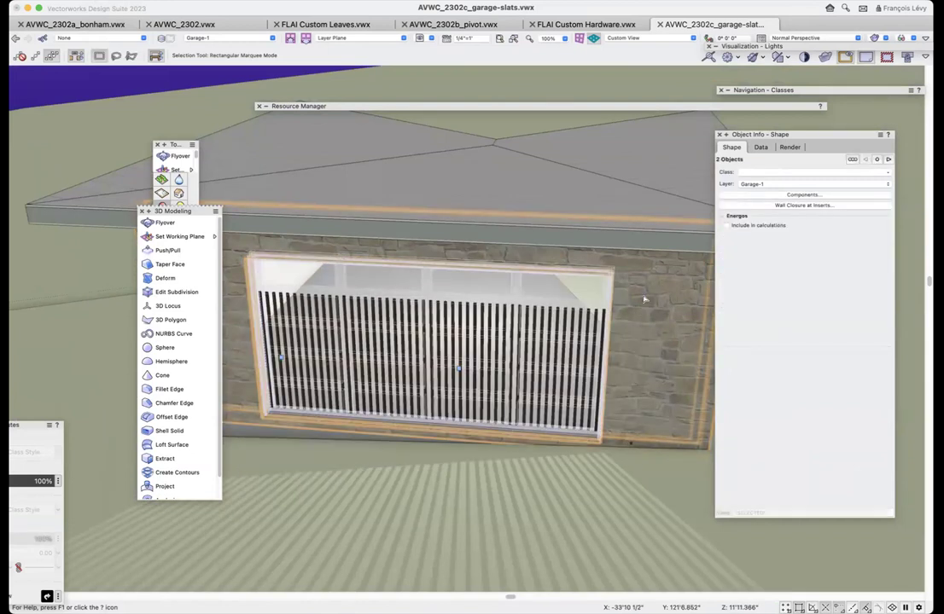
shift+click(512, 346)
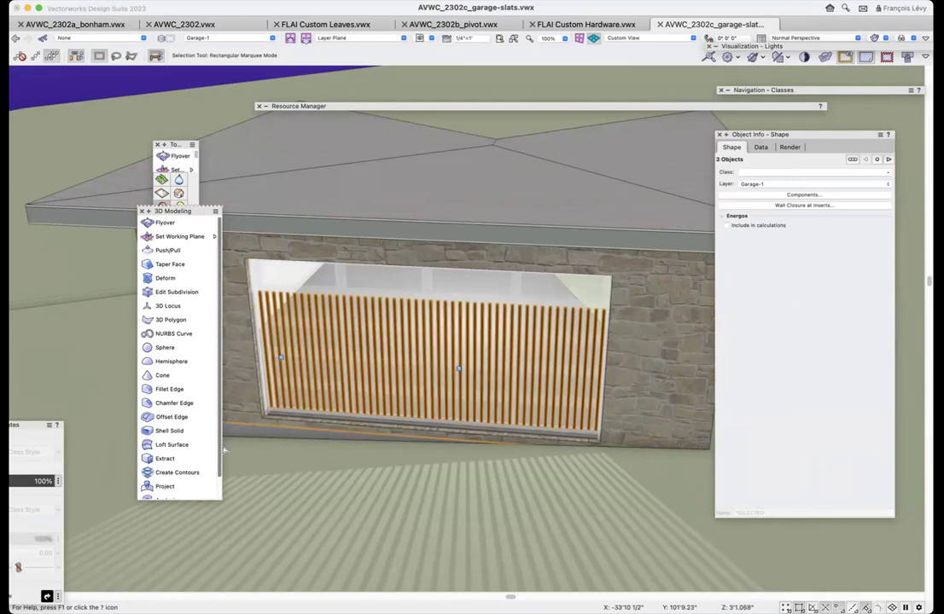
click(855, 160)
click(889, 160)
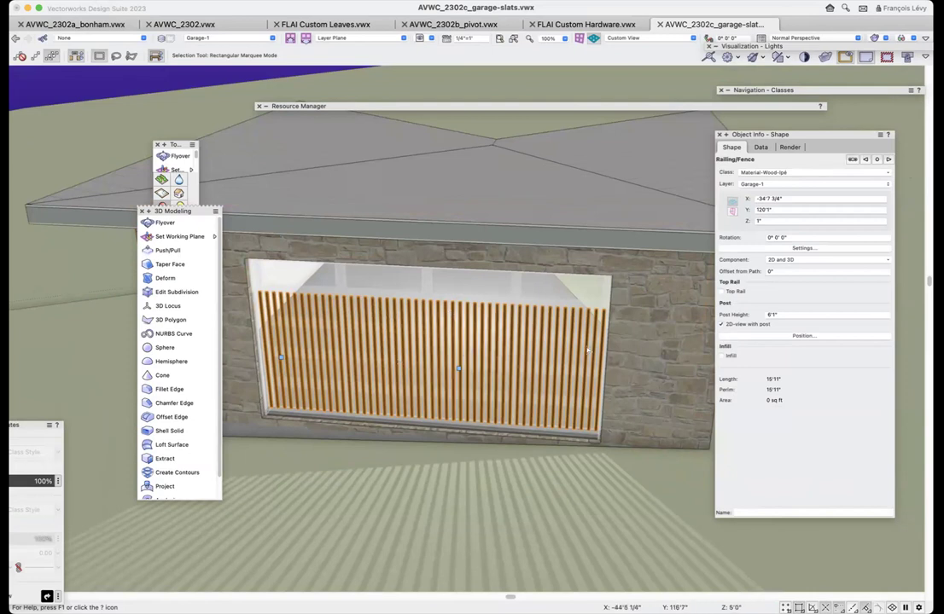
- Review the Post/Bracket and Infill settings of the slats' Railing/Fence object and close them without changes
click(803, 249)
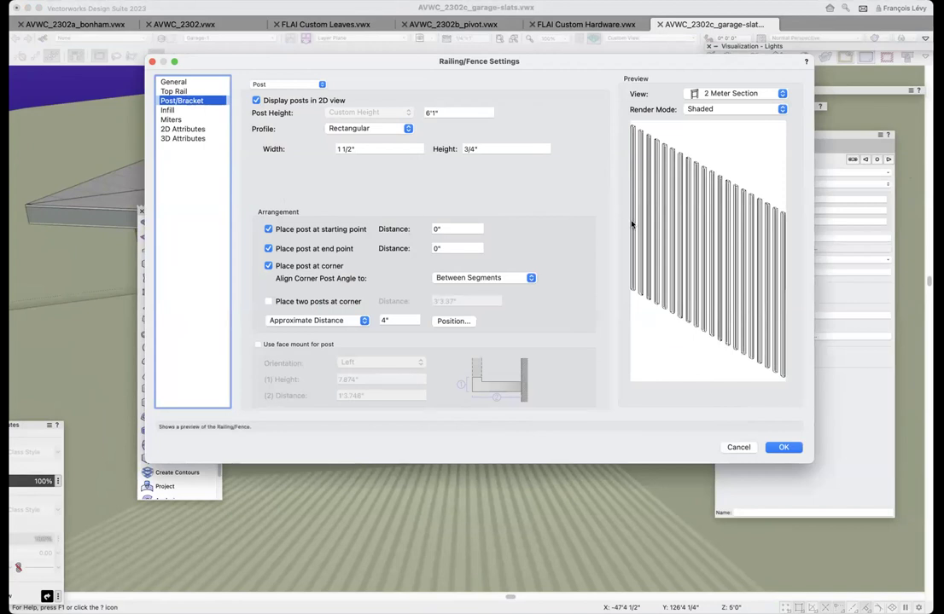
click(201, 110)
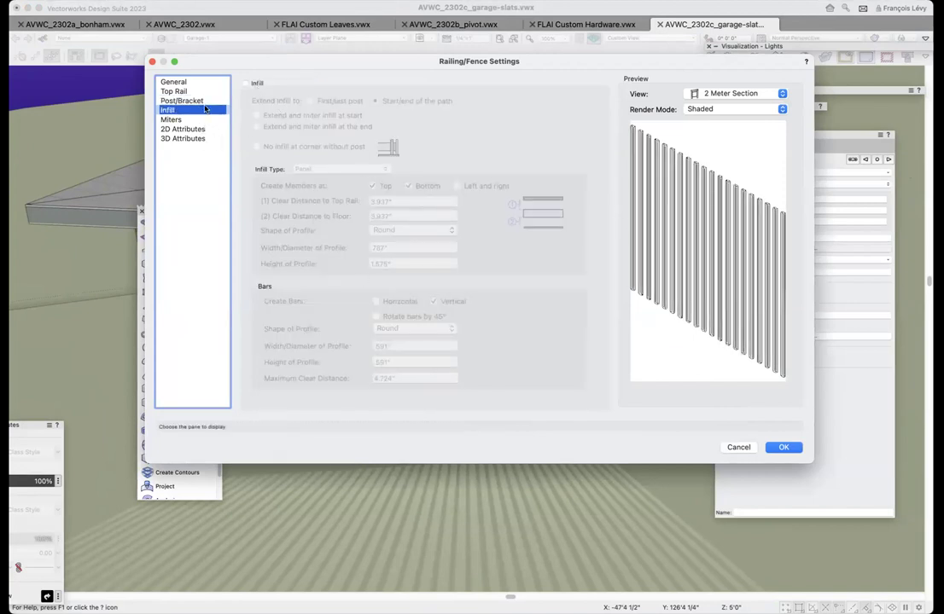
click(179, 100)
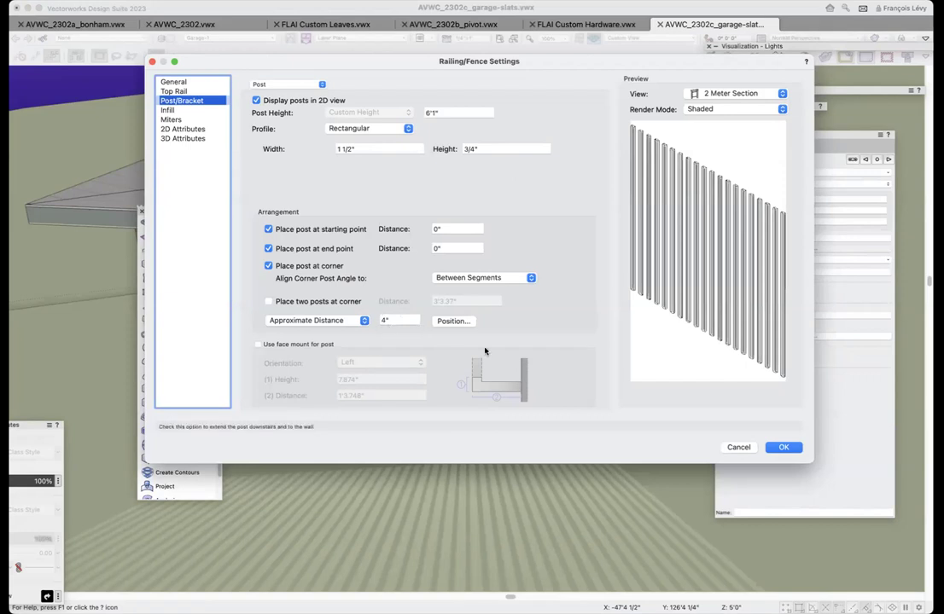
click(779, 450)
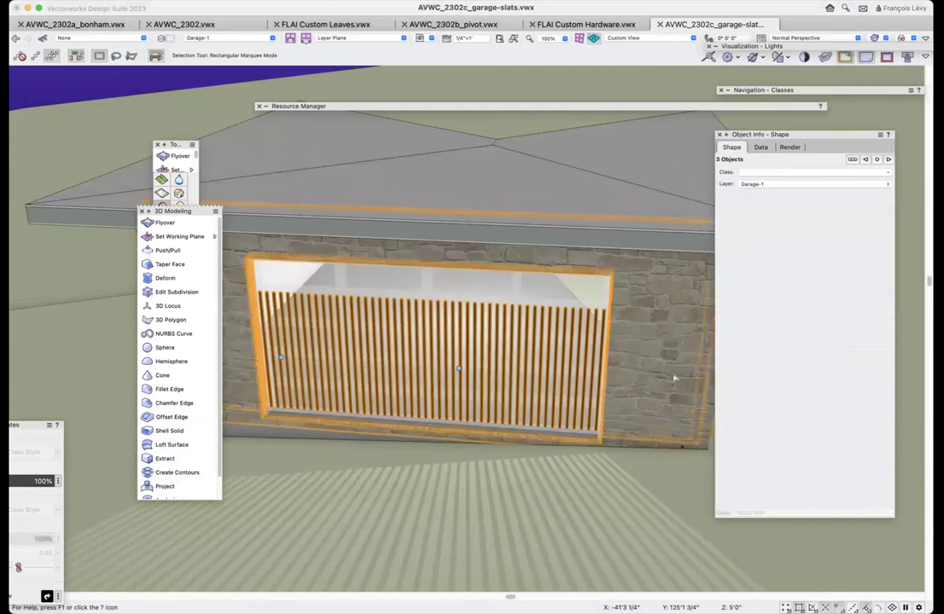
- Try enabling the slat Railing/Fence's infill with the Frame with Bars type, and discard the changes
scroll(538, 143, down, 5)
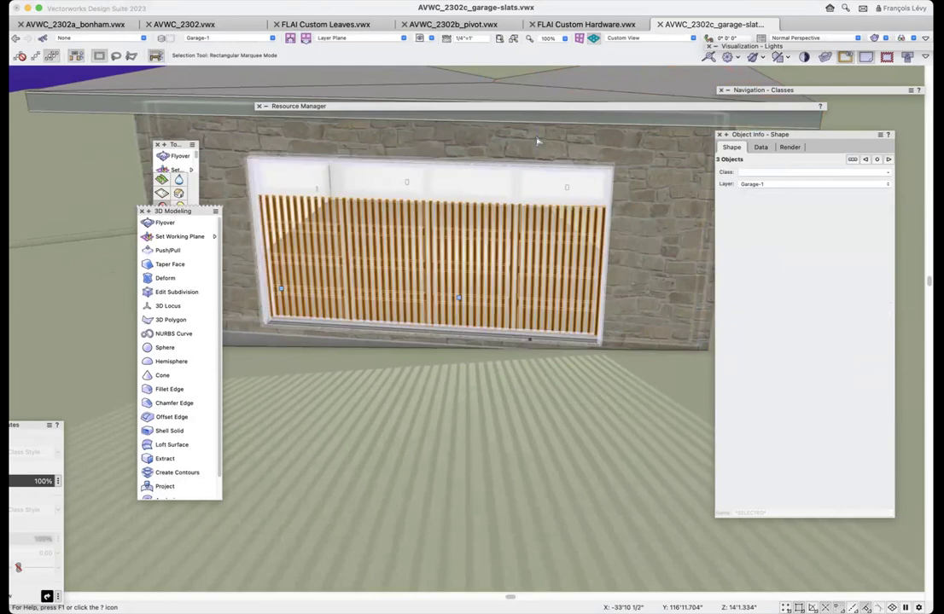
scroll(537, 140, up, 4)
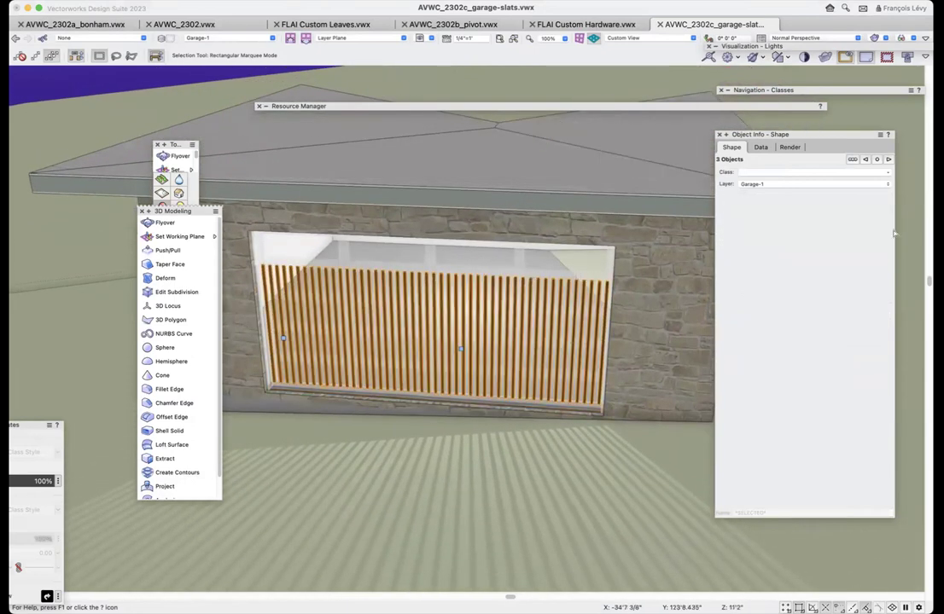
click(614, 247)
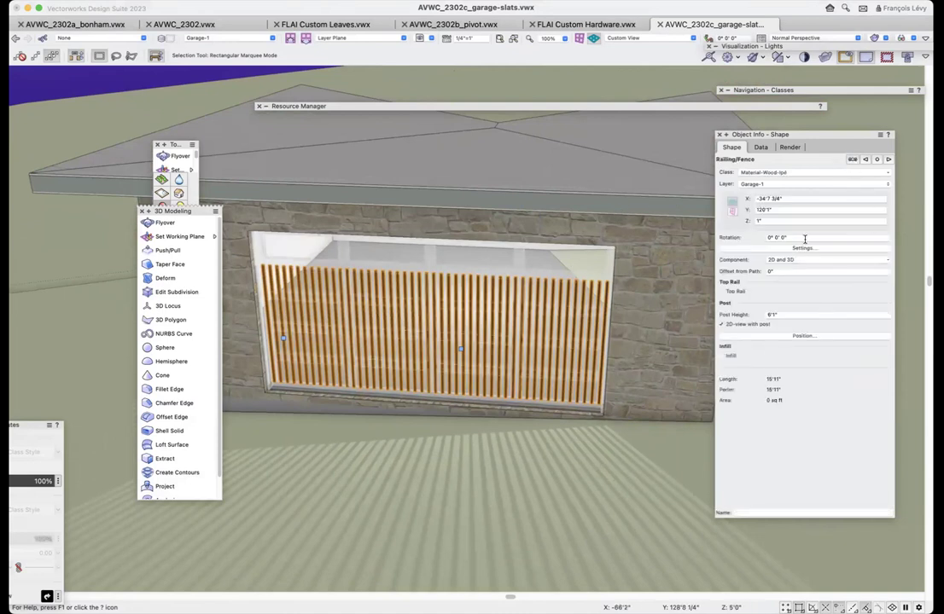
click(802, 250)
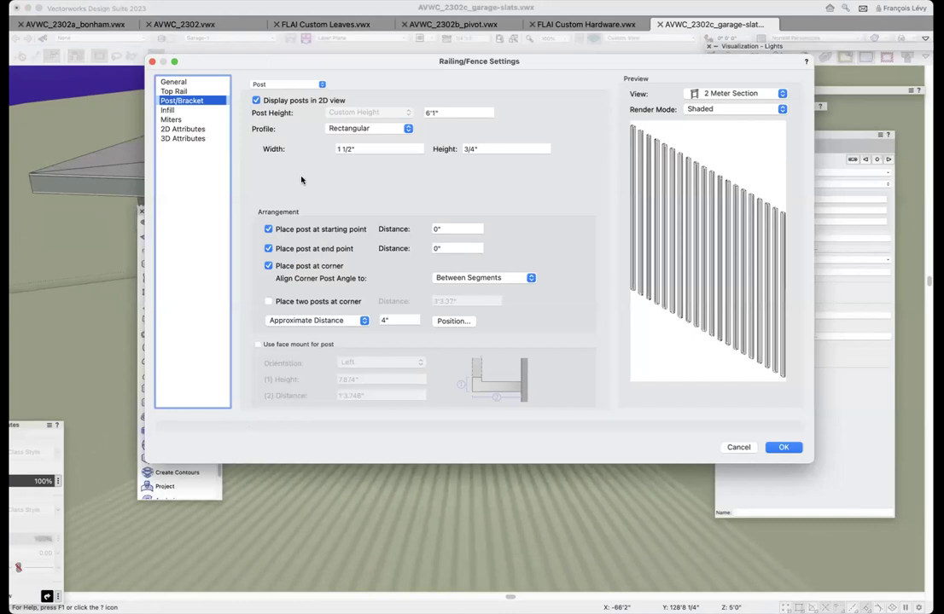
click(184, 111)
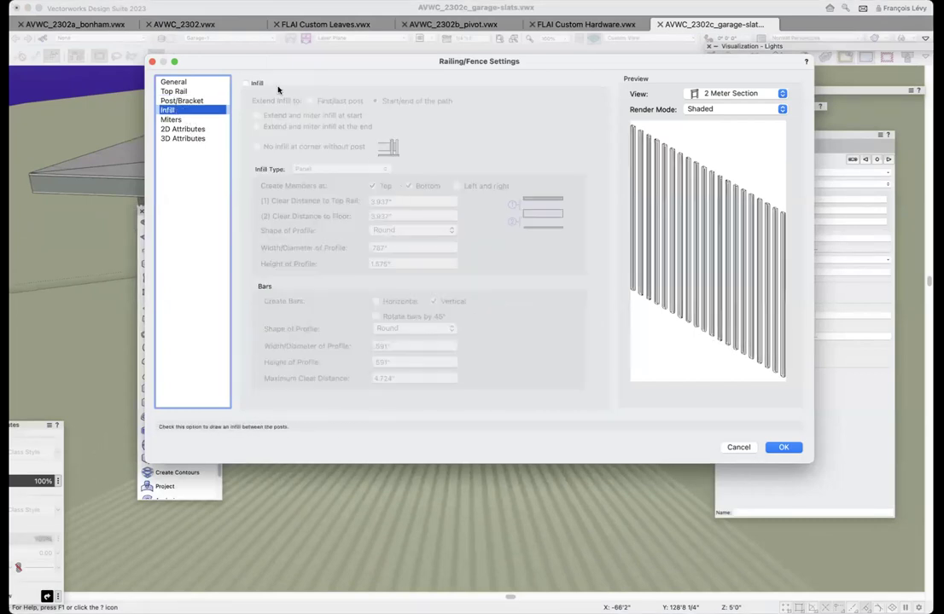
click(246, 83)
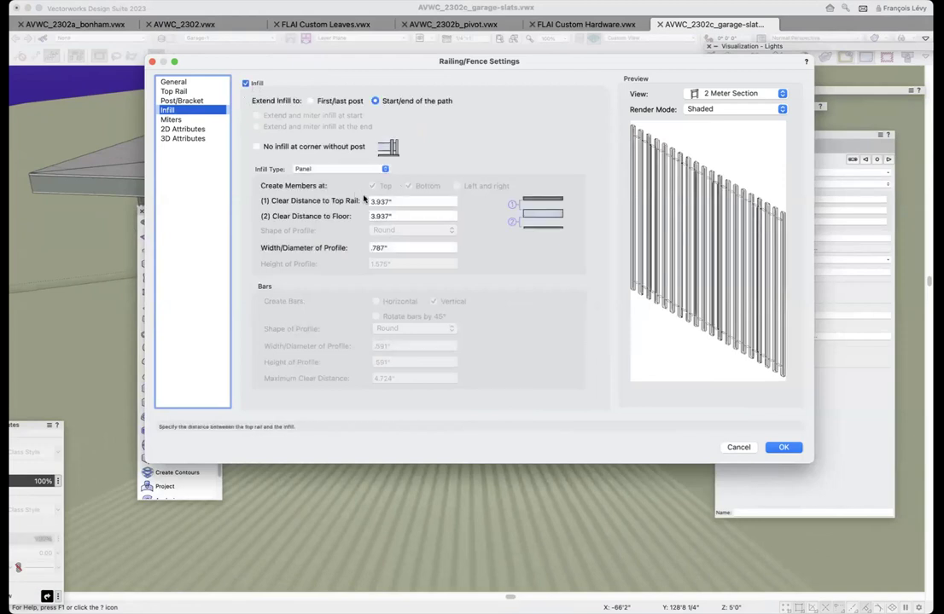
click(337, 170)
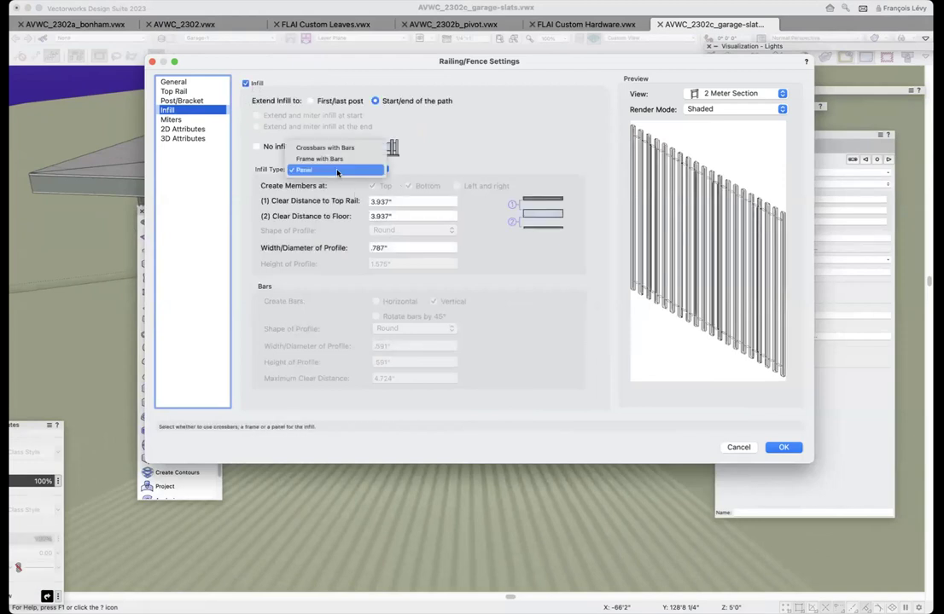
click(321, 160)
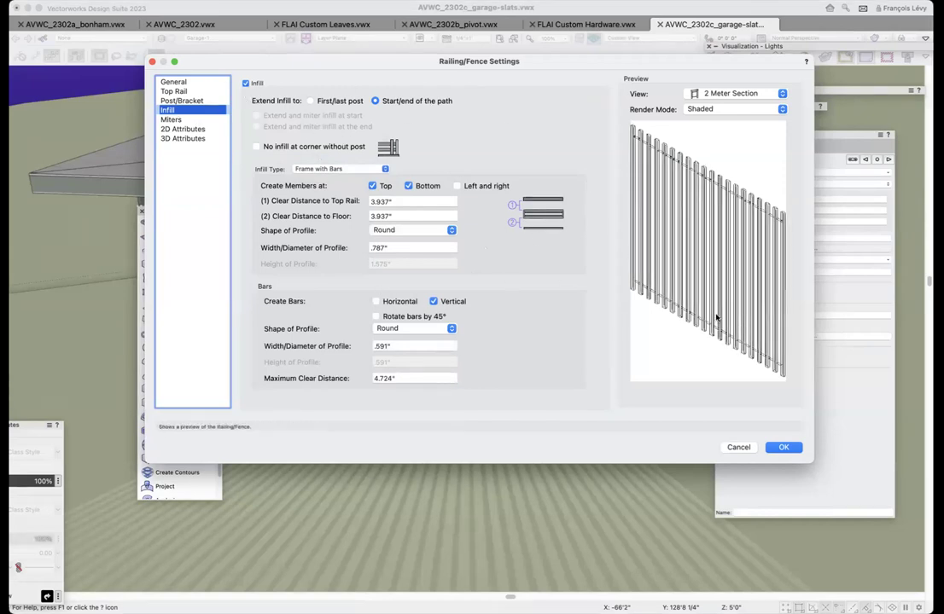
click(739, 448)
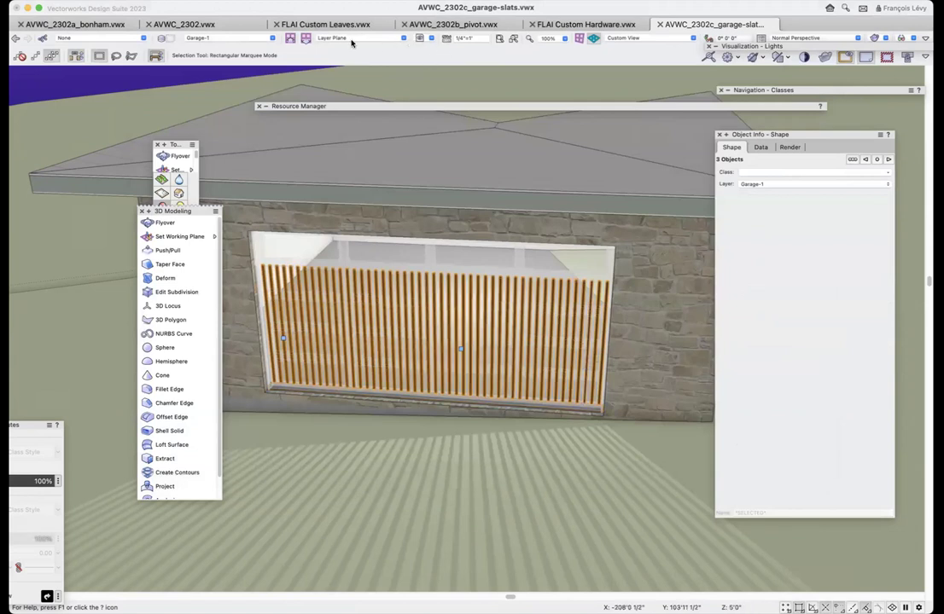
- Restore the plan saved view and rotate the shelving unit along the garage's upper wall by 90°
click(428, 39)
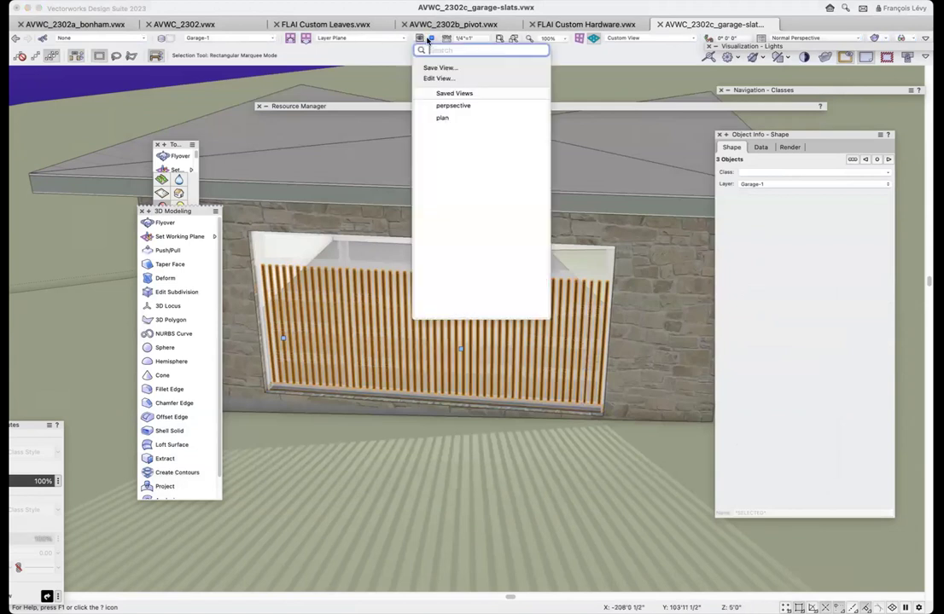
click(446, 118)
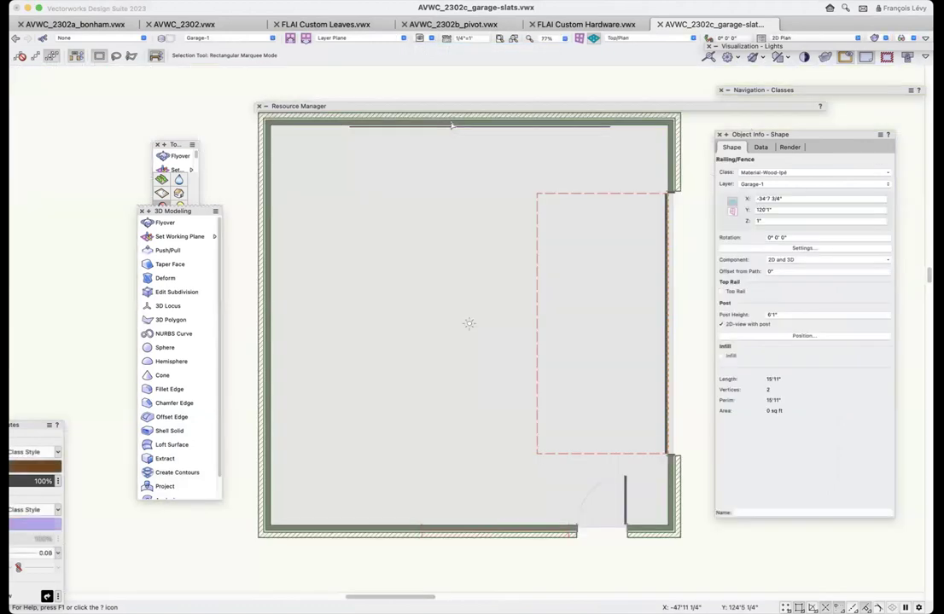
click(580, 128)
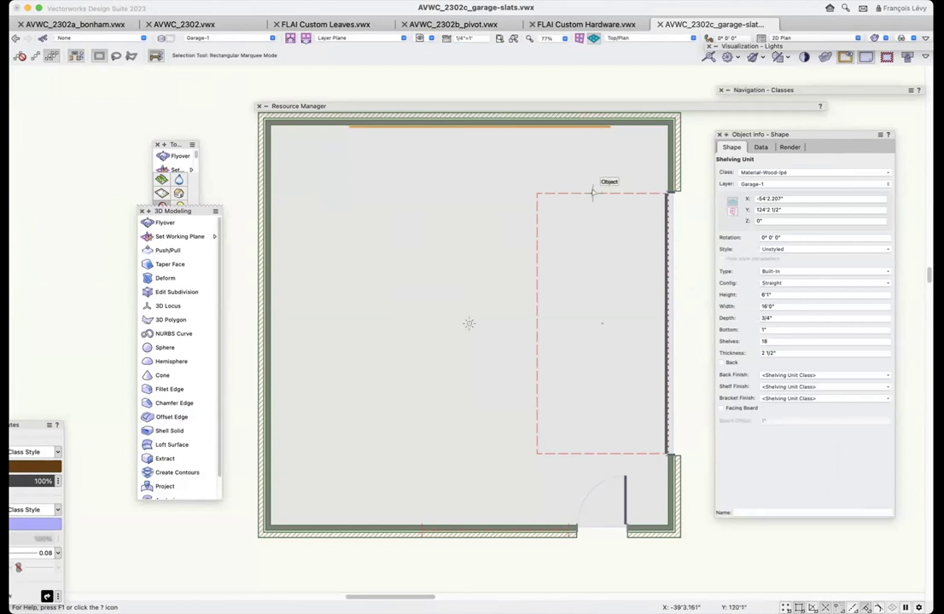
key(super+l)
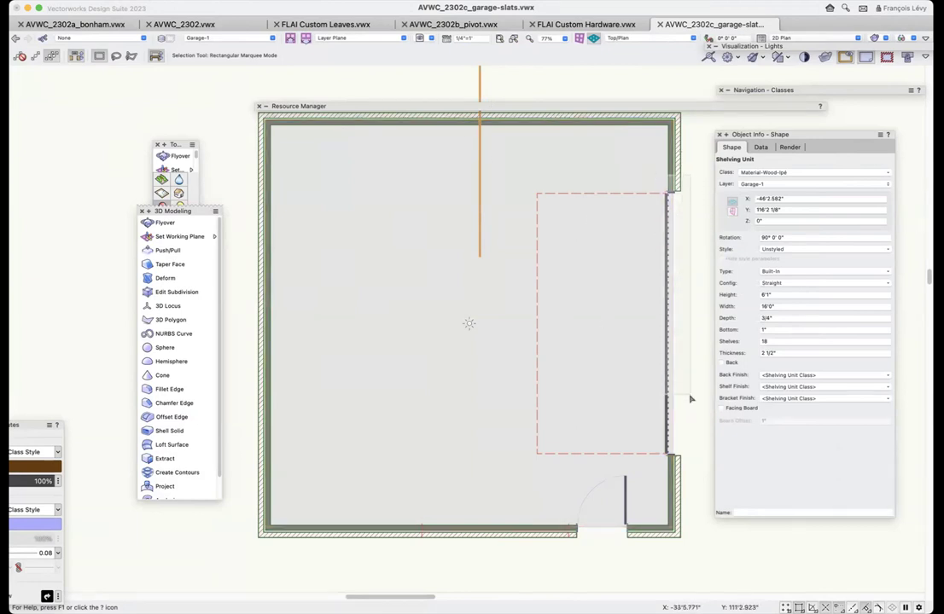
- Move the rotated shelving unit together with the Railing/Fence slats so the shelving unit's upper corner meets the garage door frame's corner
shift+click(675, 470)
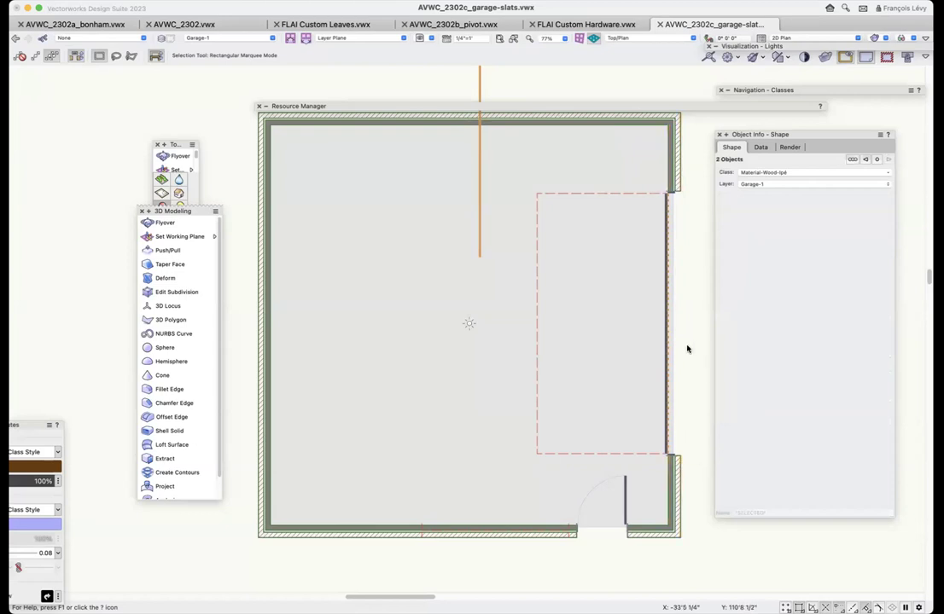
drag(483, 163, 688, 321)
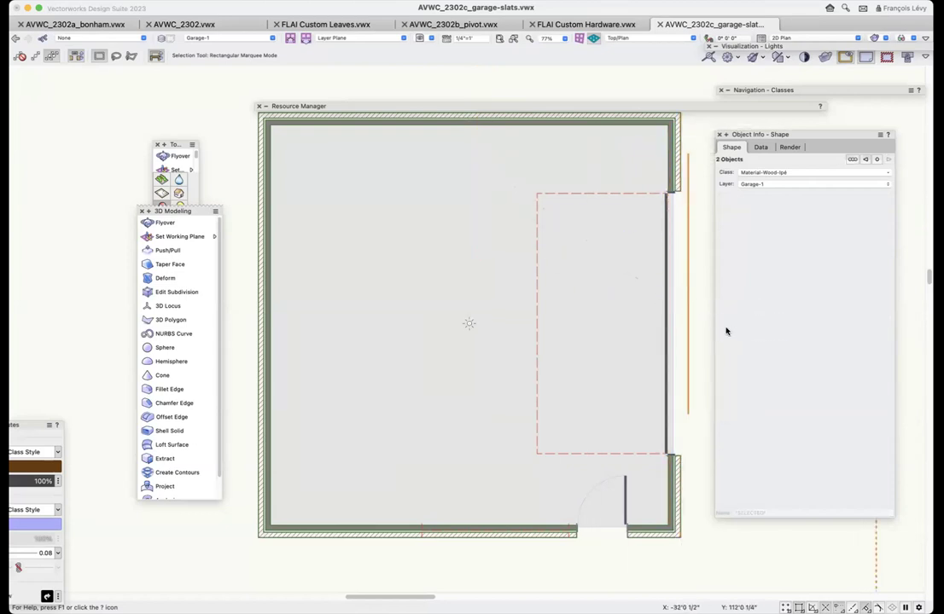
key(c)
drag(702, 152, 659, 219)
key(x)
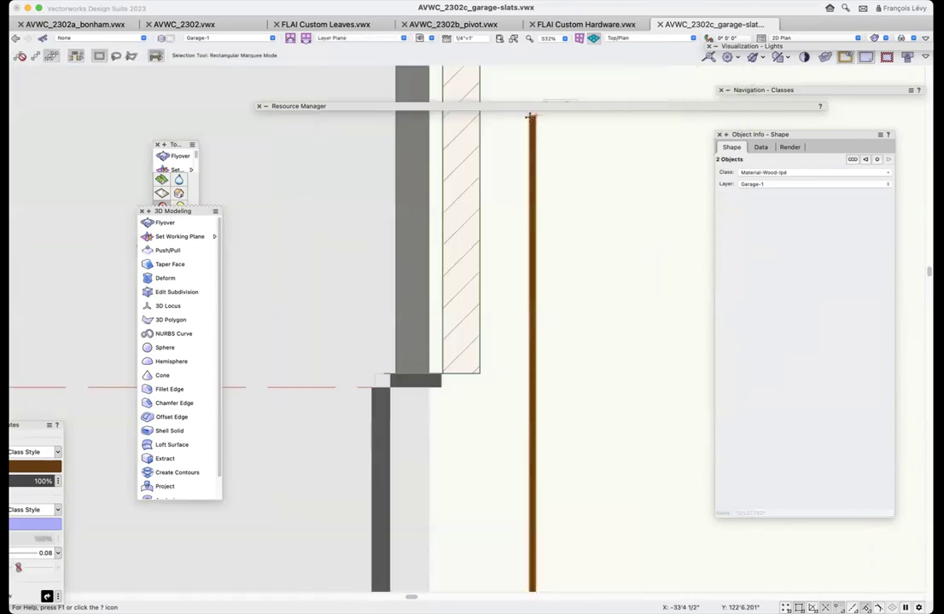
drag(530, 116, 393, 389)
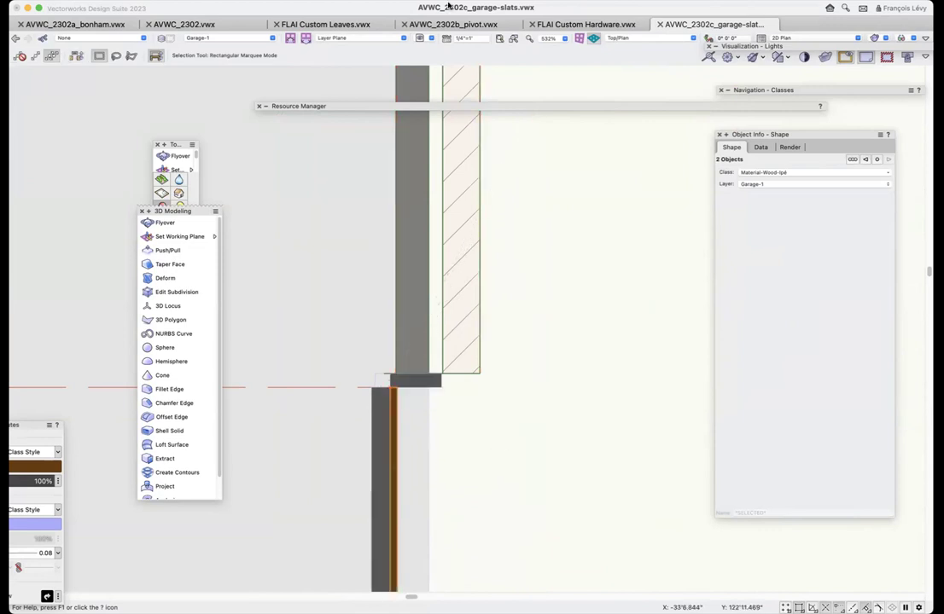
- Restore the exterior perspective saved view and open the group holding the garage door's shelving-unit slats for editing
click(428, 40)
click(459, 105)
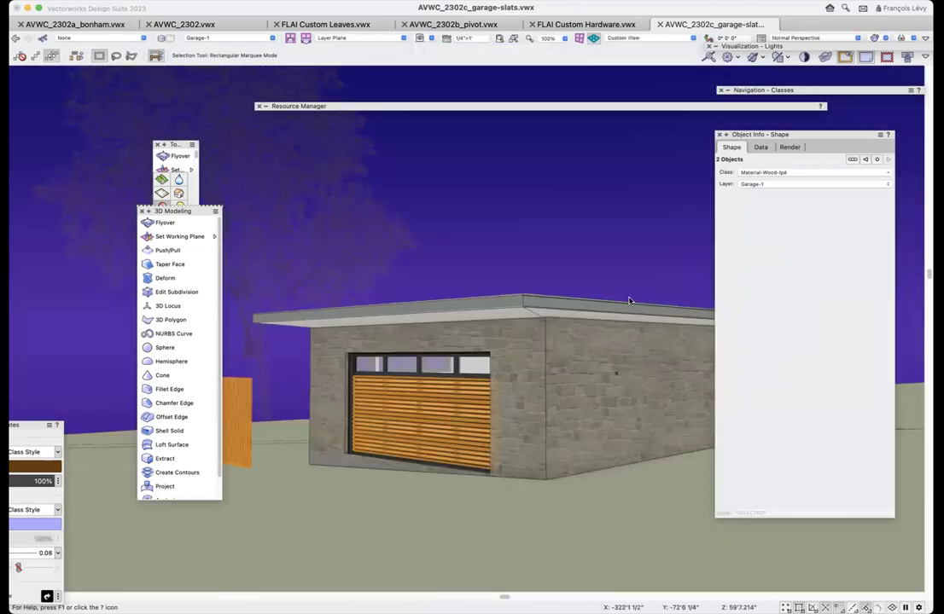
click(598, 253)
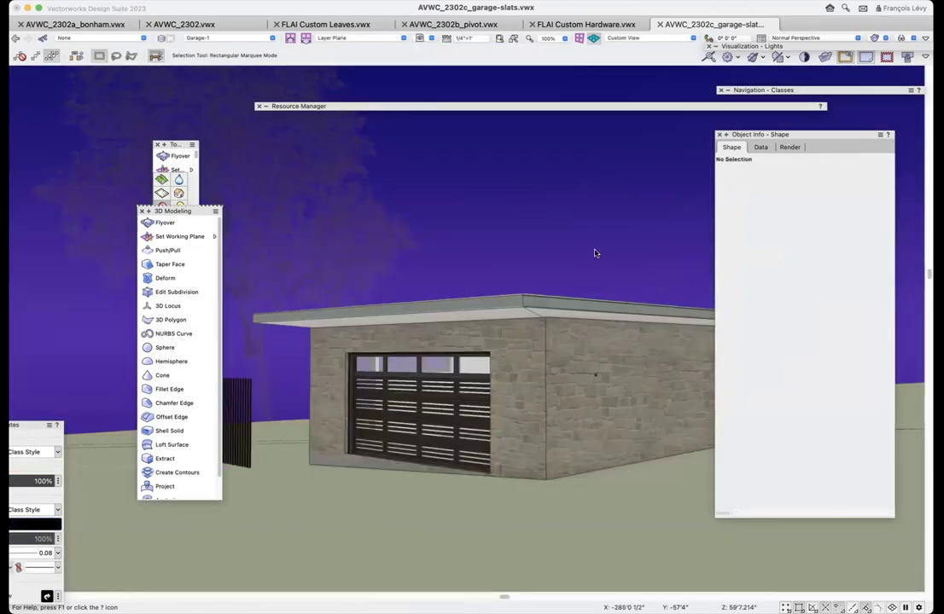
click(457, 424)
key(super+4)
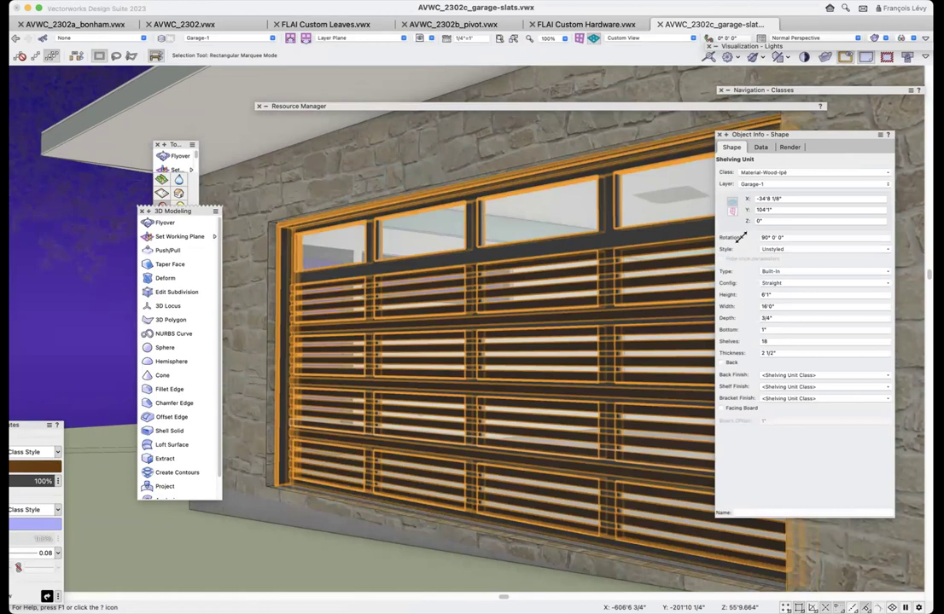
double_click(686, 167)
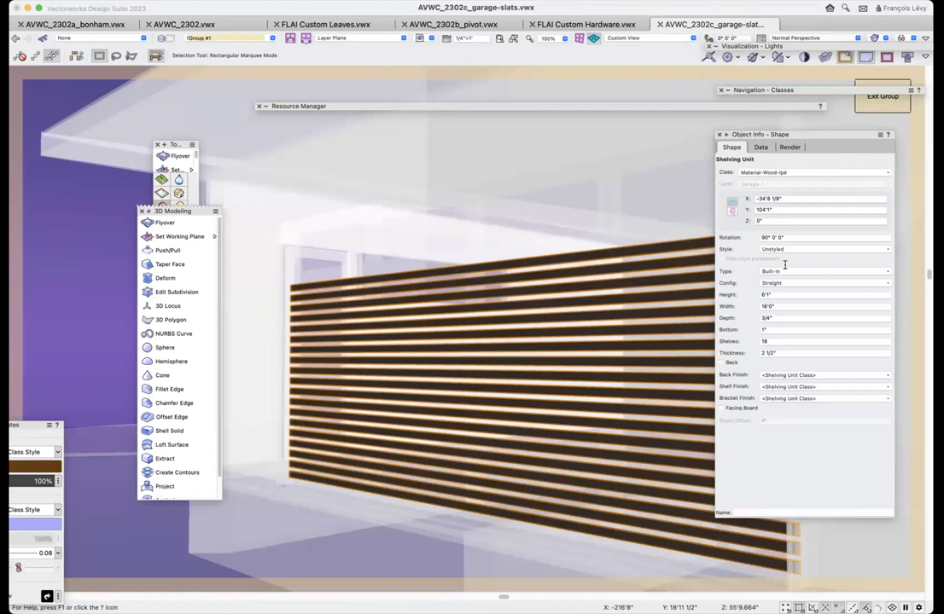
- Set the slats' shelving unit to 16 shelves, exit the group and inspect the door from another angle
click(779, 353)
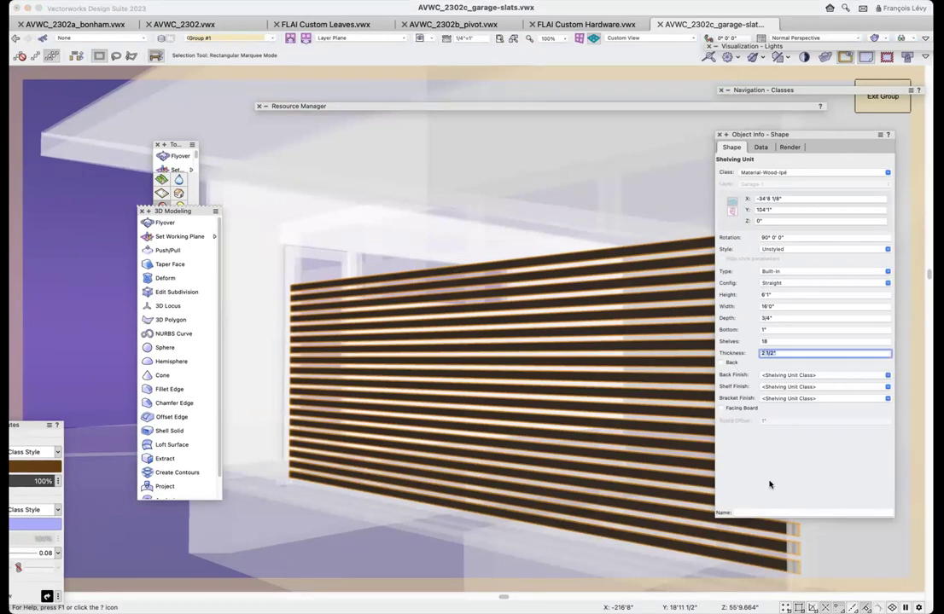
click(783, 317)
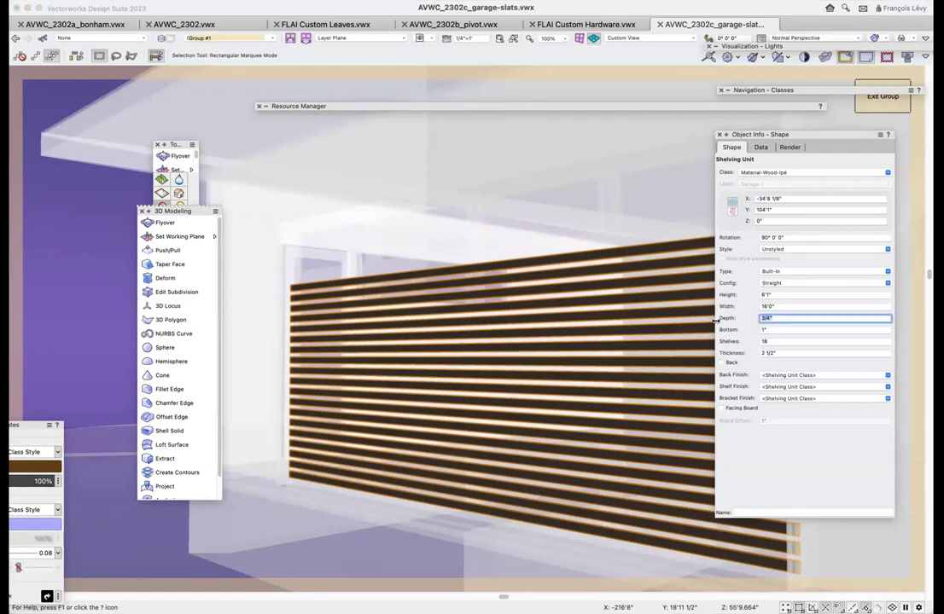
double_click(779, 342)
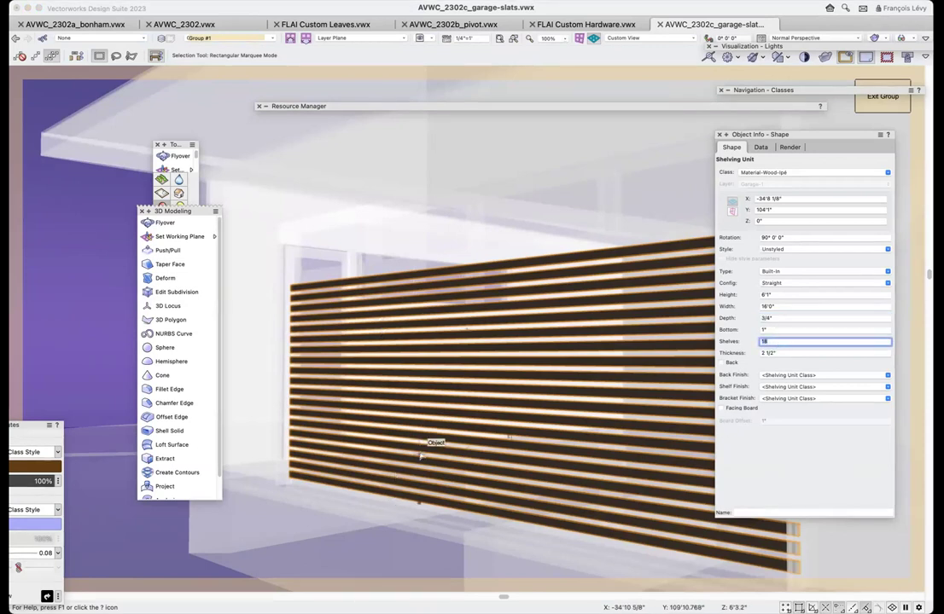
text(16)
key(Return)
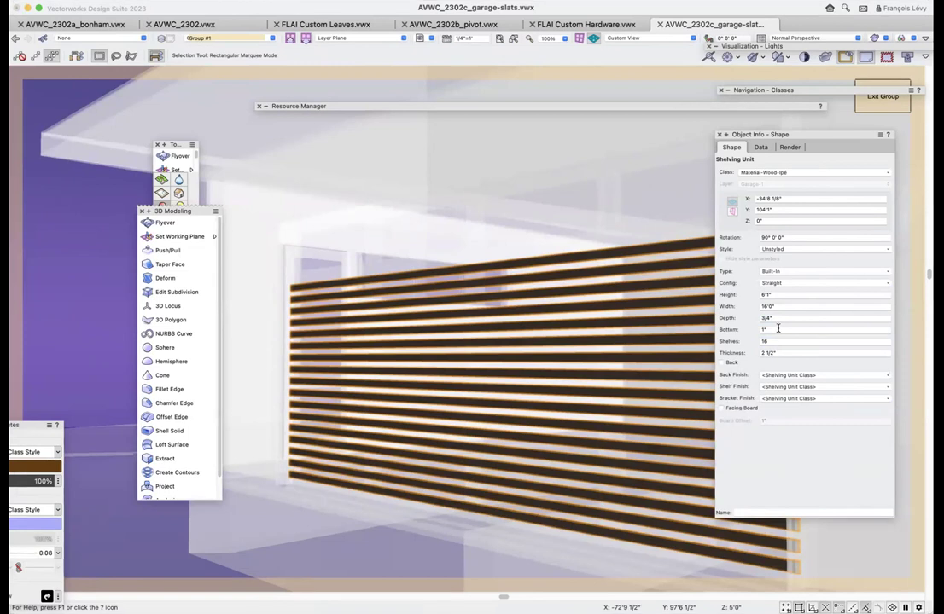
key(super+bracketright)
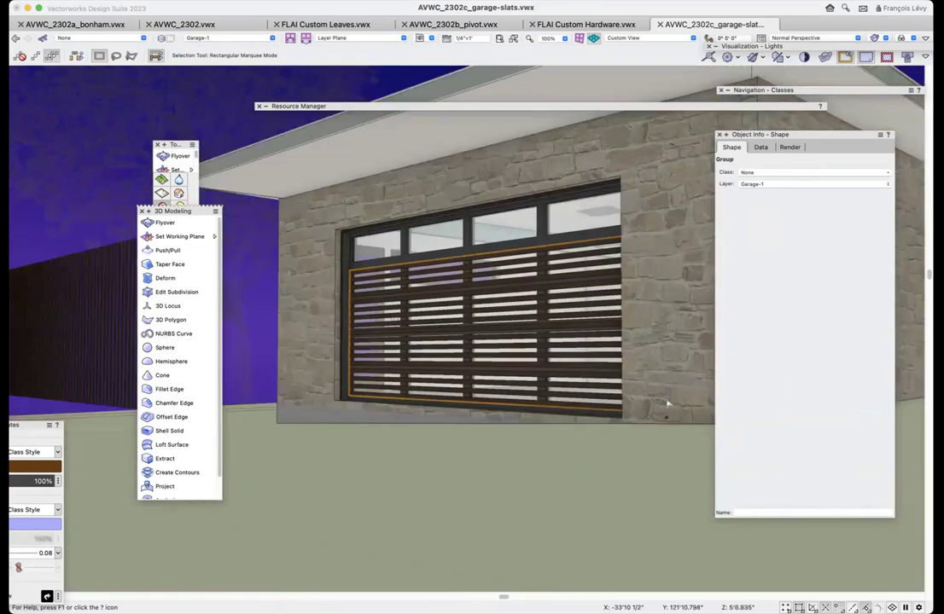
key(shift+c)
drag(540, 363, 573, 405)
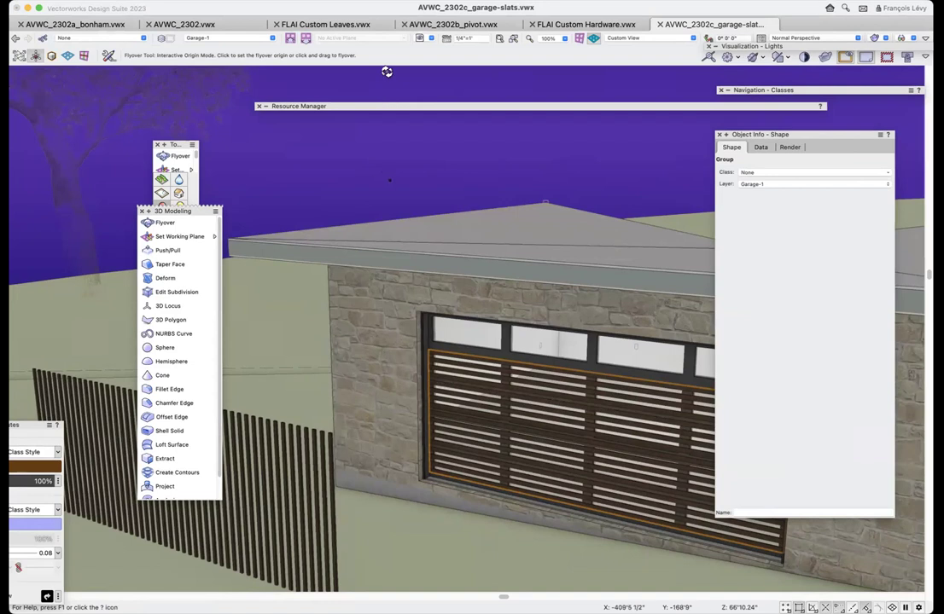
- Switch to AVWC_2302a_bonham.vwx, delete the selected freestanding door and restore the "4 pergola members" saved view
click(99, 25)
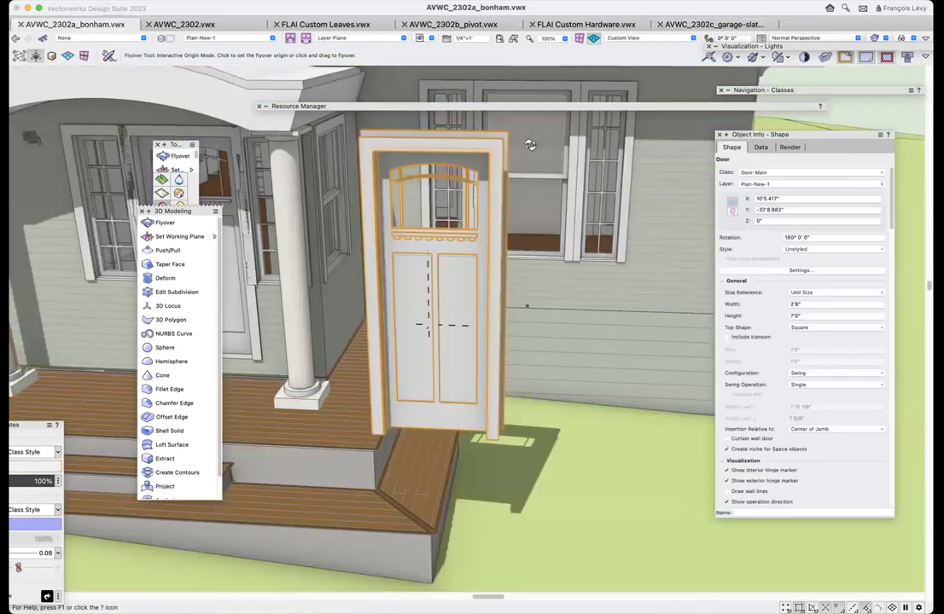
key(Delete)
click(434, 39)
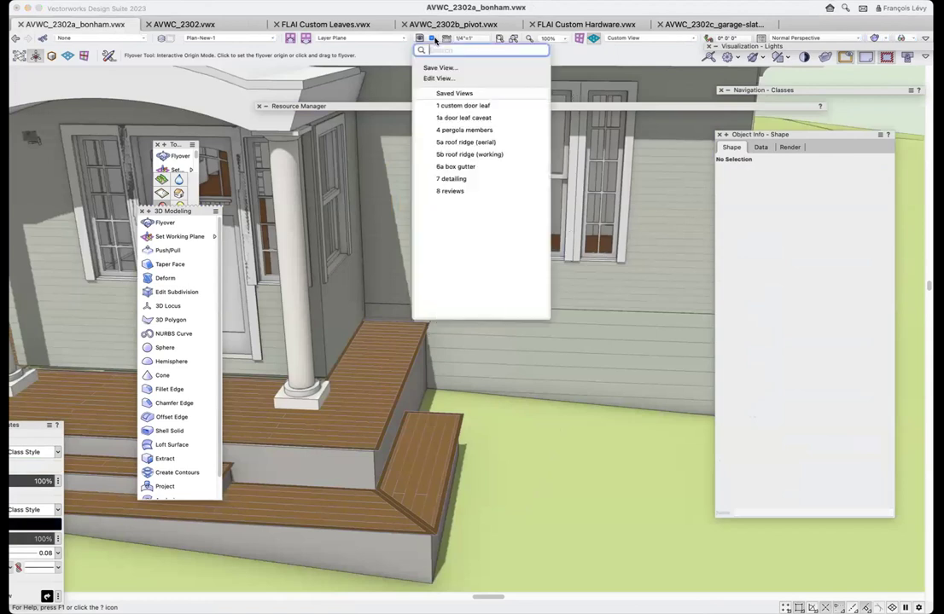
click(466, 130)
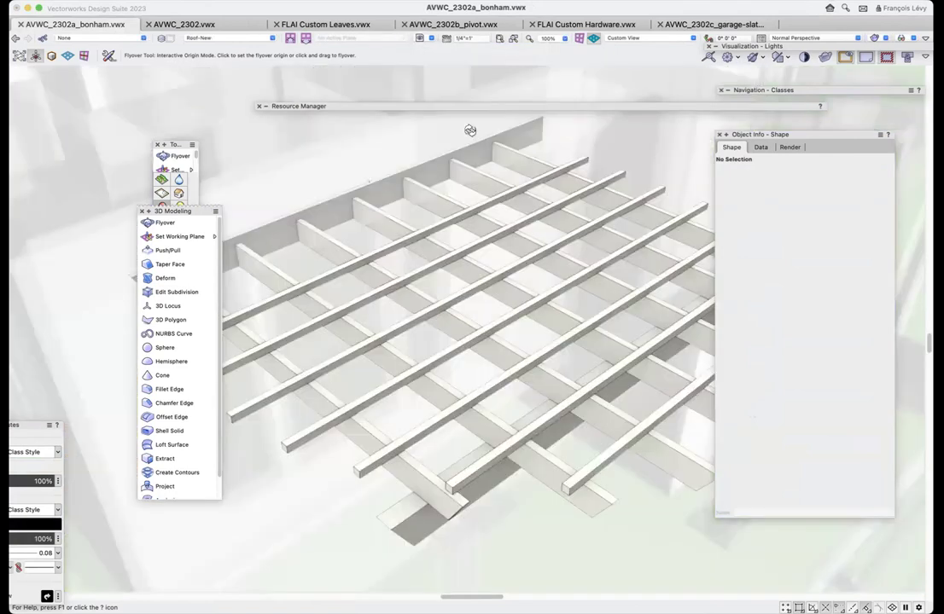
scroll(505, 231, down, 5)
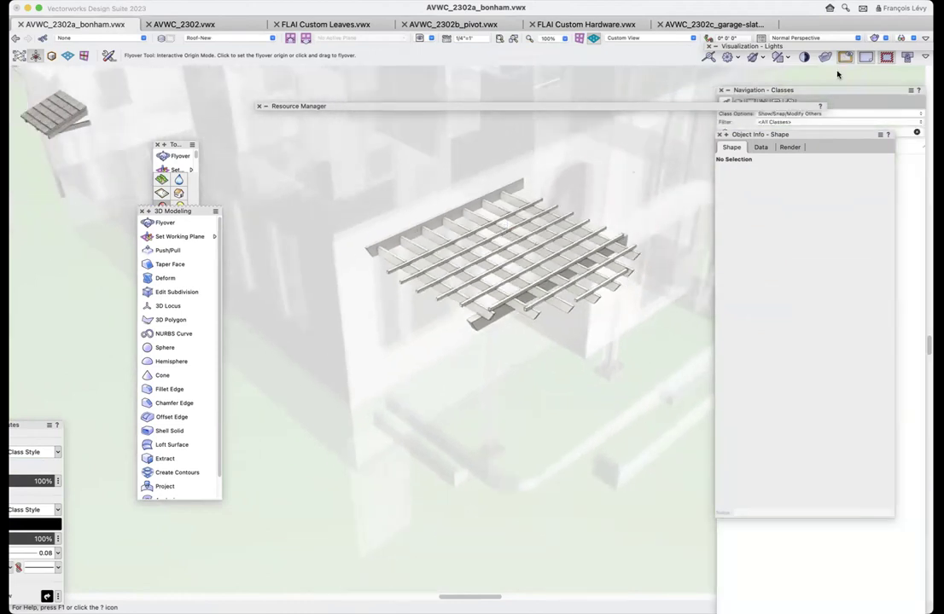
key(c)
drag(657, 160, 375, 362)
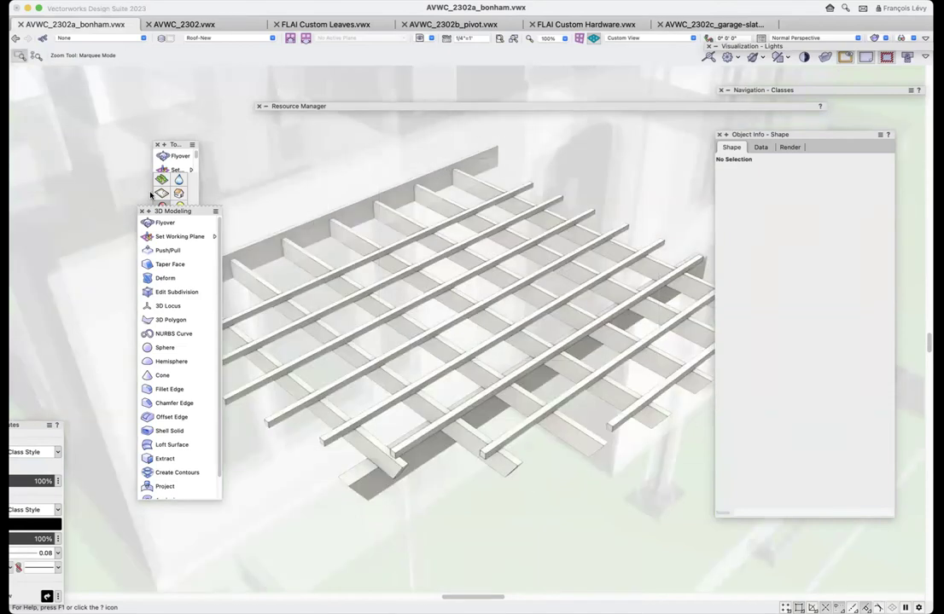
- Move the 3D Modeling and tool set palettes clear of the pergola and close the Resource Manager
drag(159, 213, 41, 168)
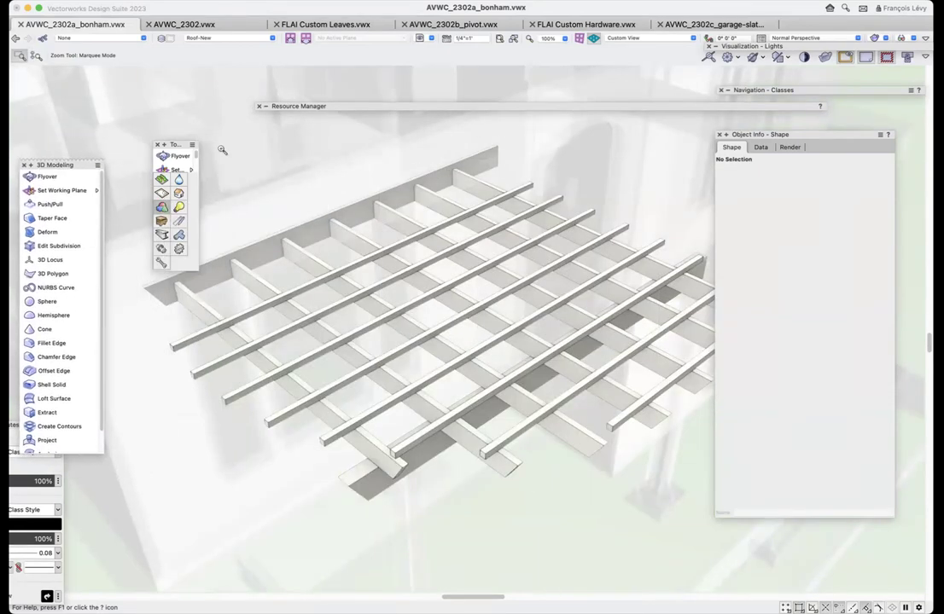
drag(174, 143, 67, 71)
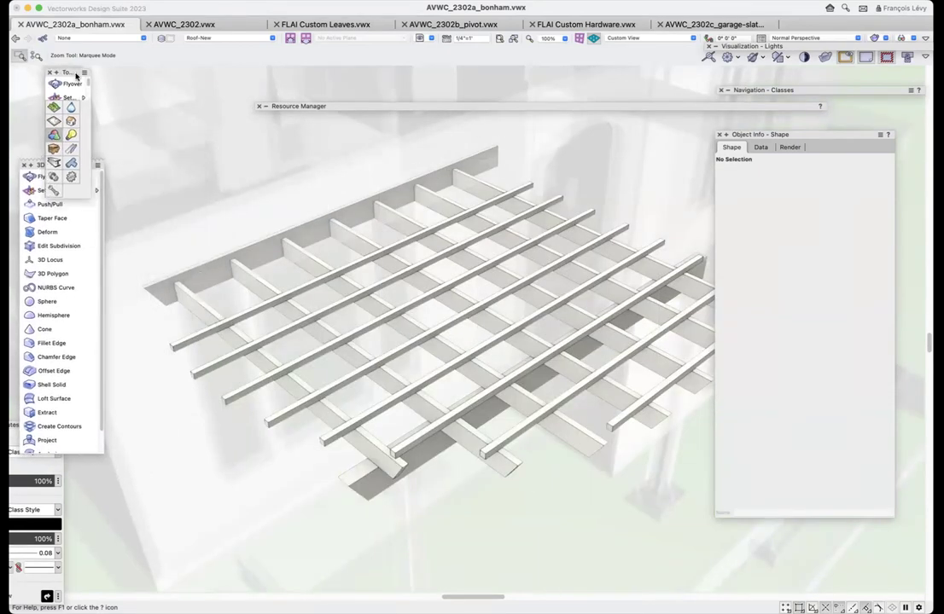
click(263, 107)
click(263, 107)
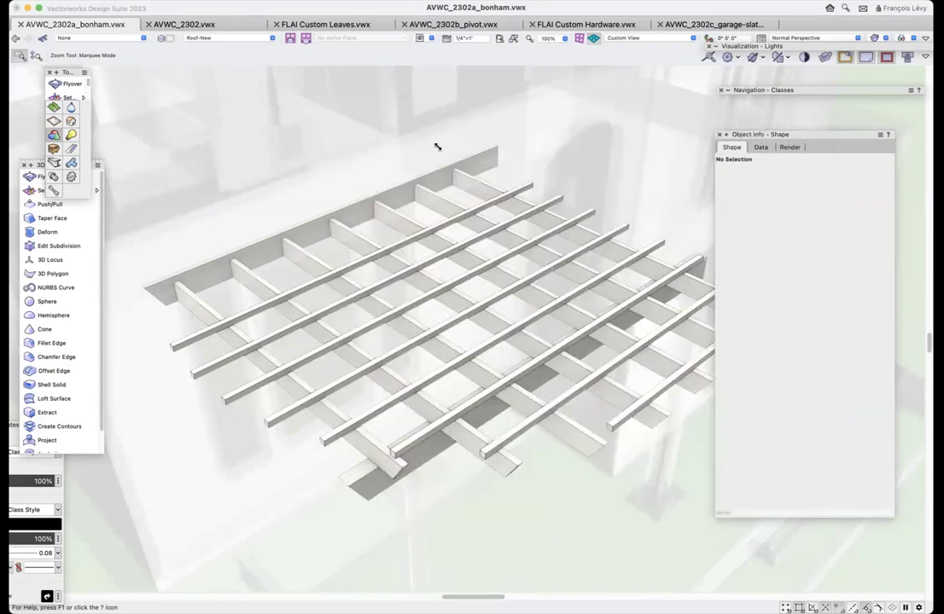
- Open the group of pergola members for editing and select the outermost rafter framing member
key(x)
click(372, 451)
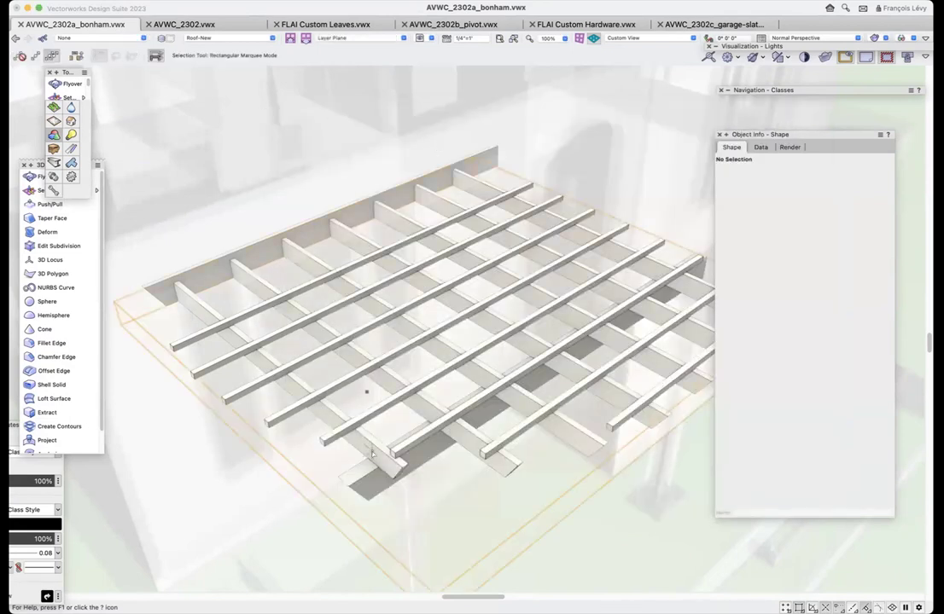
double_click(372, 451)
click(398, 478)
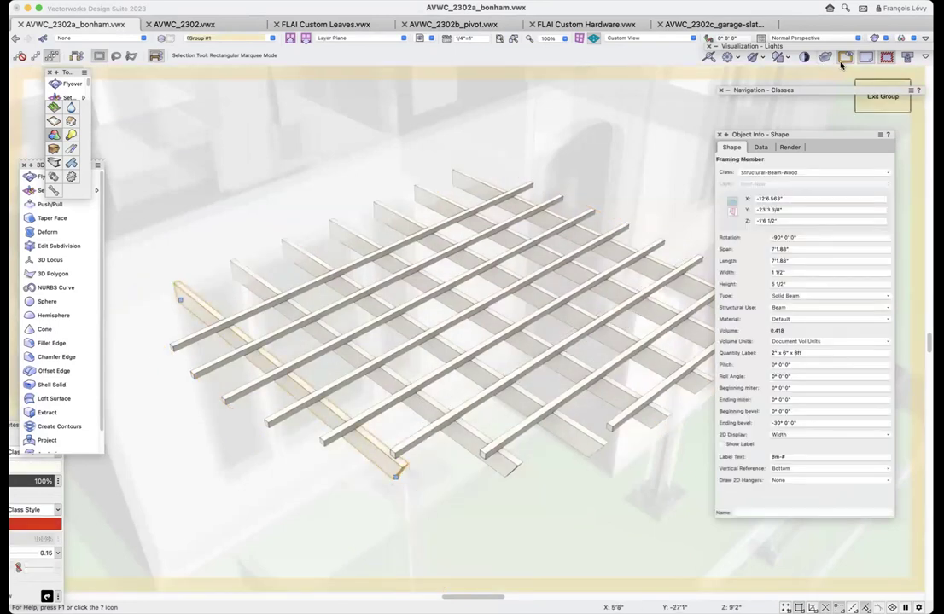
- Examine the selected rafter's bevelled end from below and review its span, width and height settings
key(shift+c)
drag(378, 499, 392, 452)
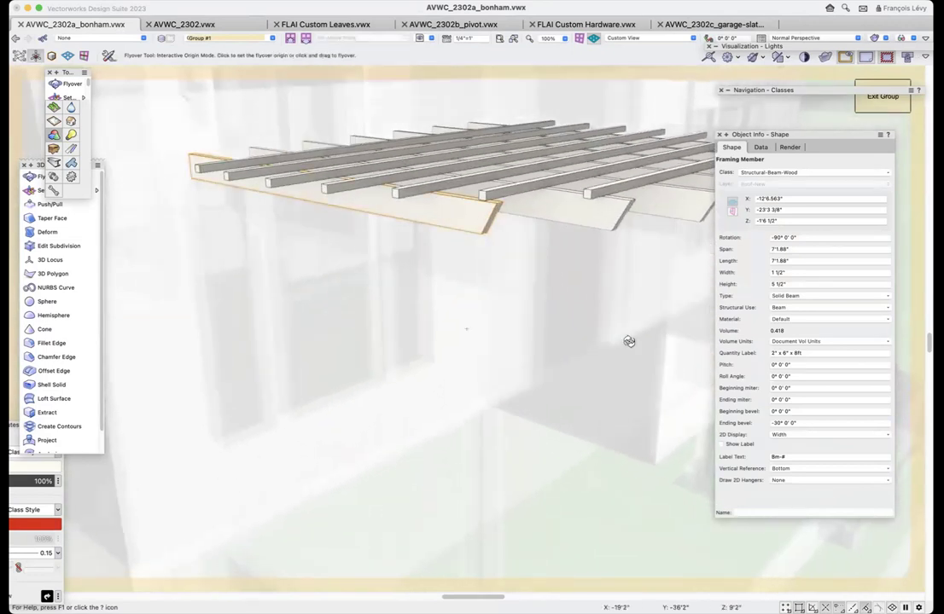
click(791, 248)
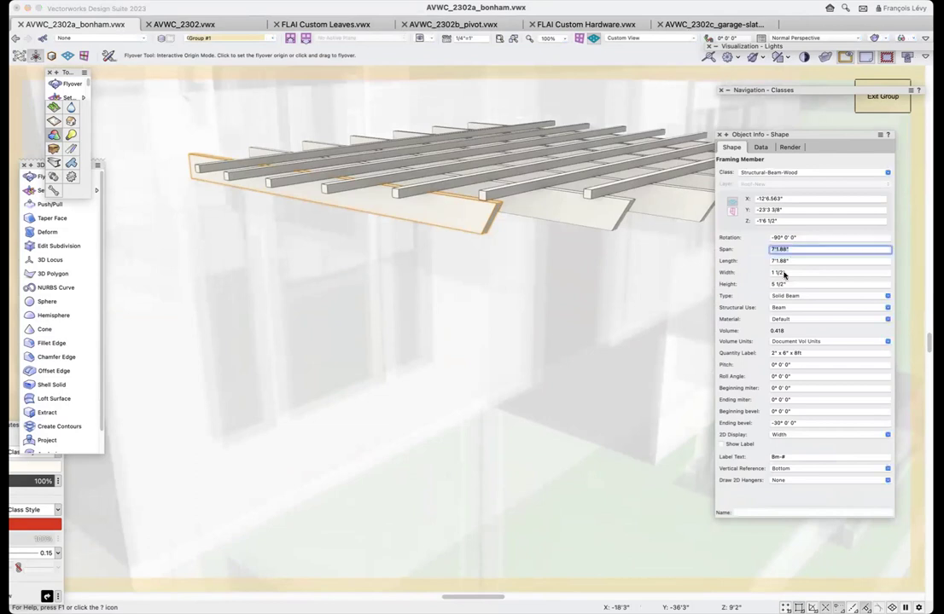
click(793, 272)
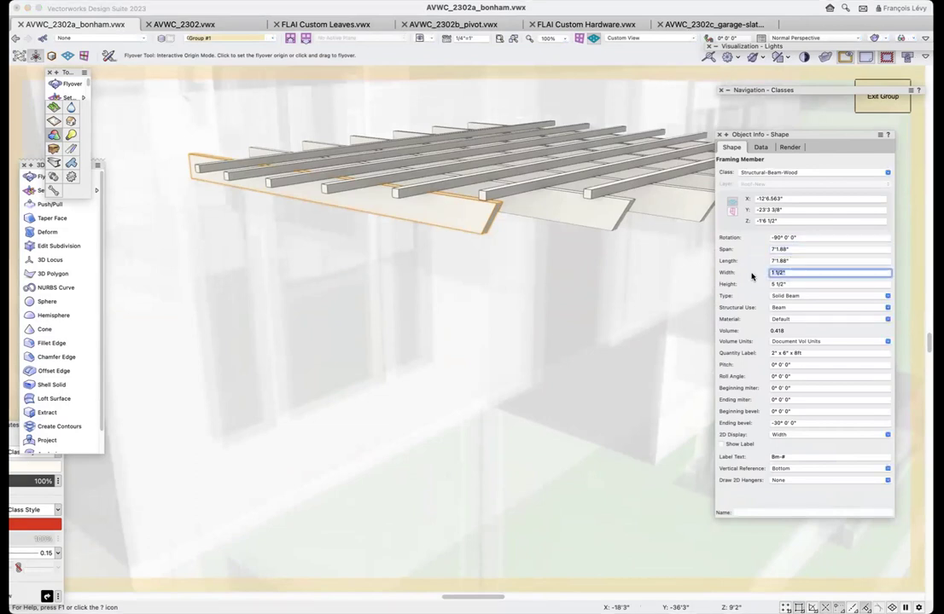
key(Tab)
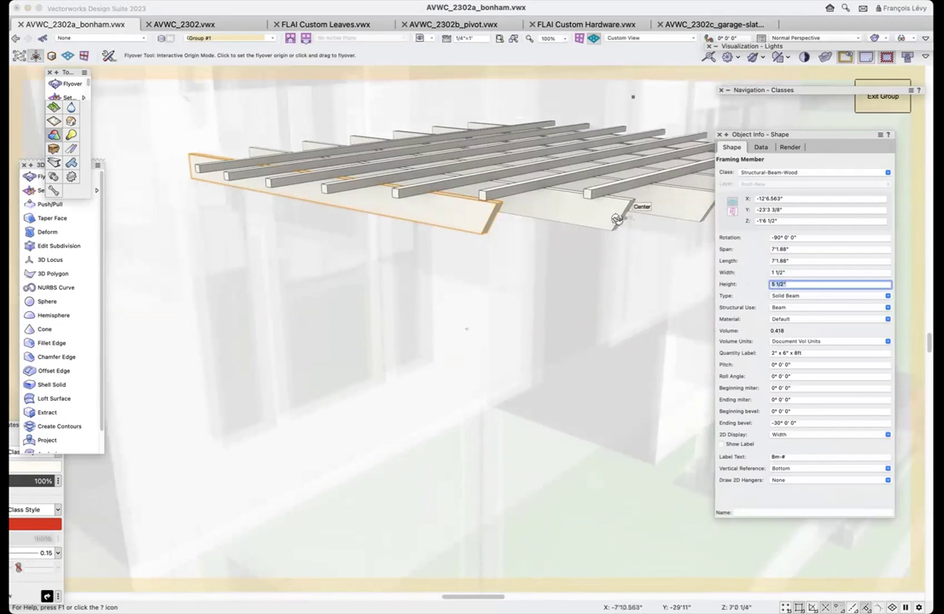
- Draw a three-point circle in Top/Plan through the ends of the slat nearest the house, the third rafter and the last rafter
key(x)
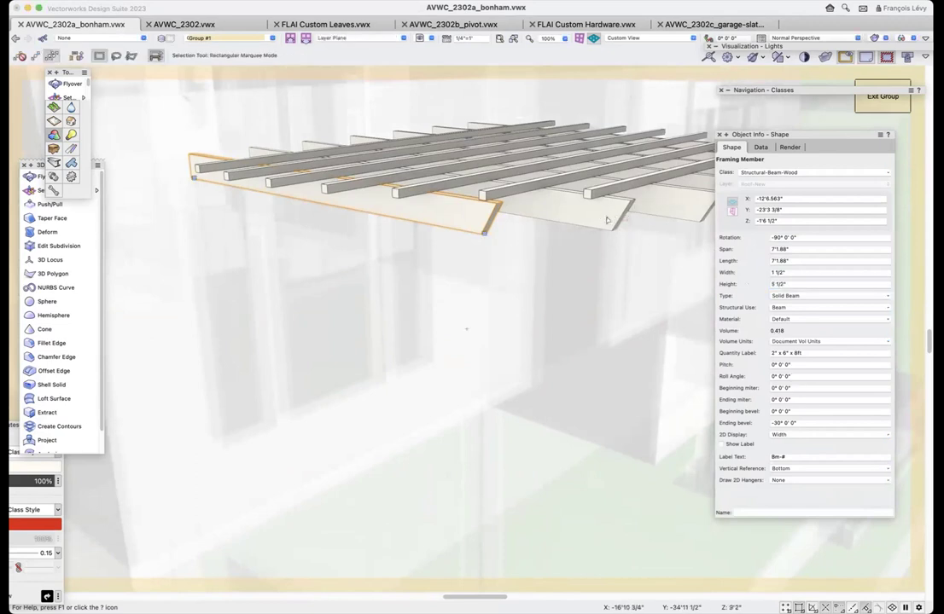
key(5)
scroll(639, 291, down, 3)
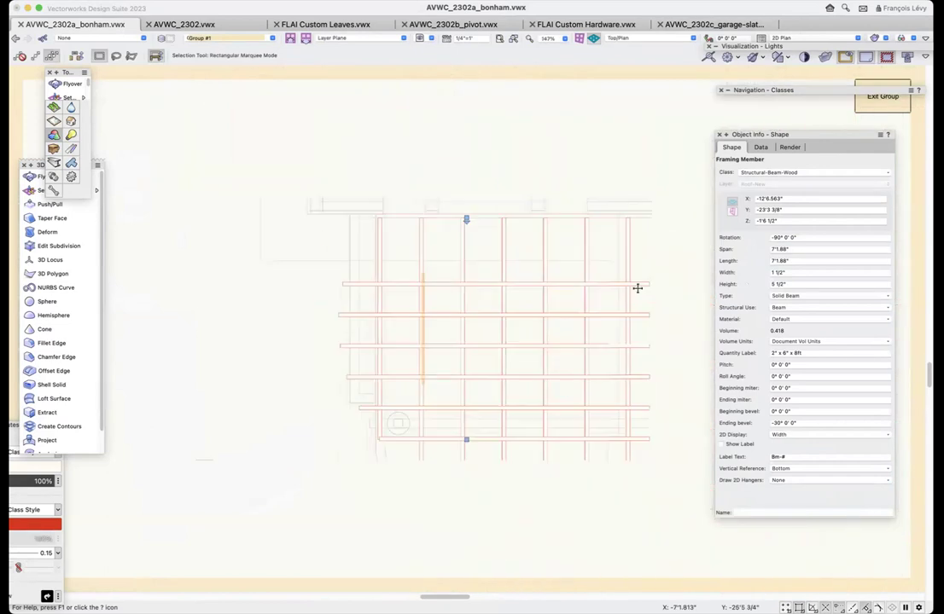
scroll(638, 288, right, 3)
scroll(637, 287, left, 2)
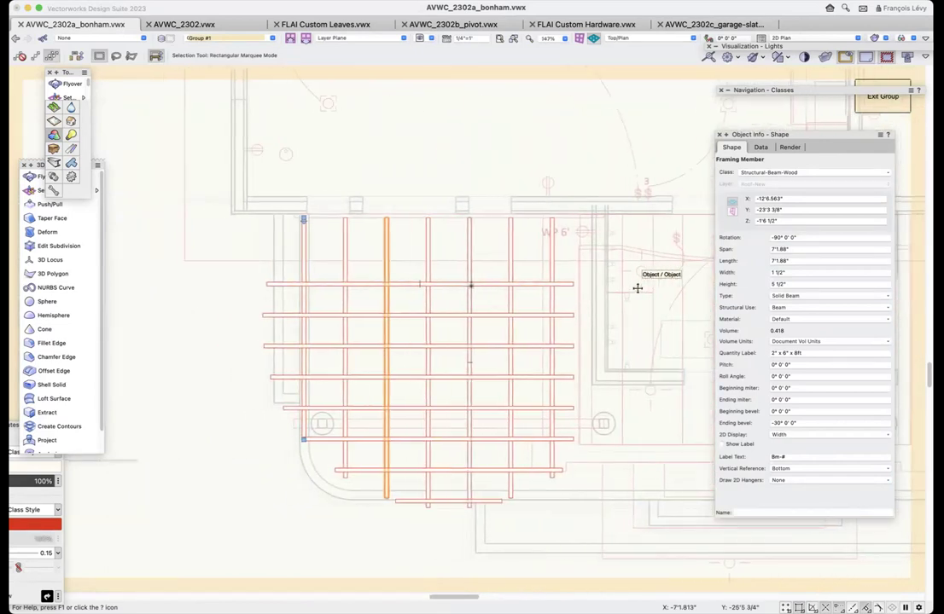
key(6)
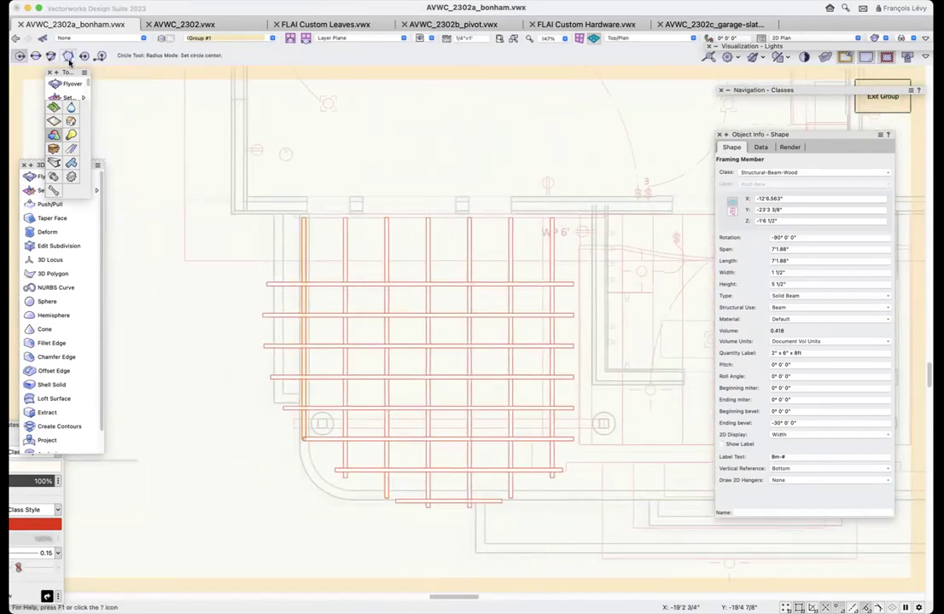
click(51, 55)
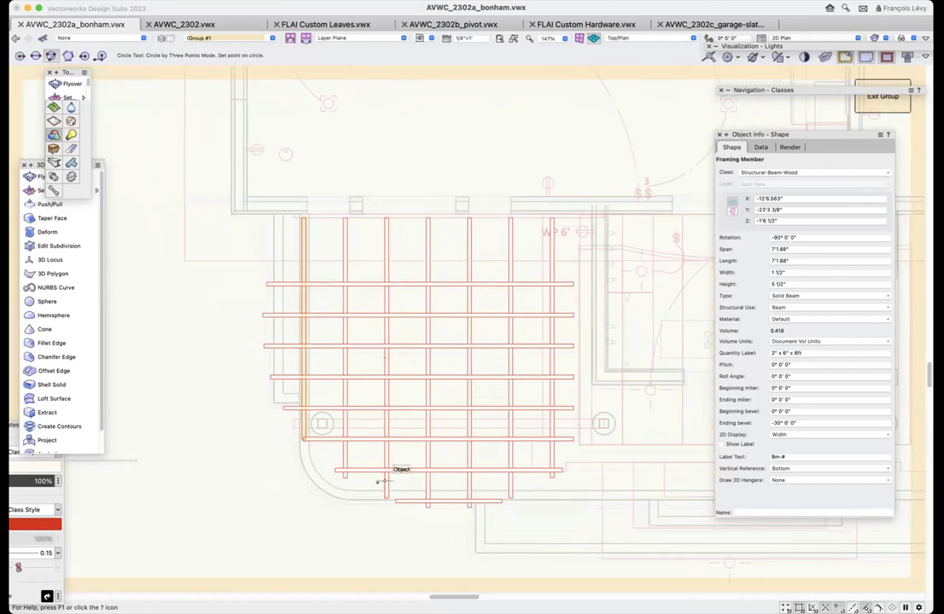
click(262, 285)
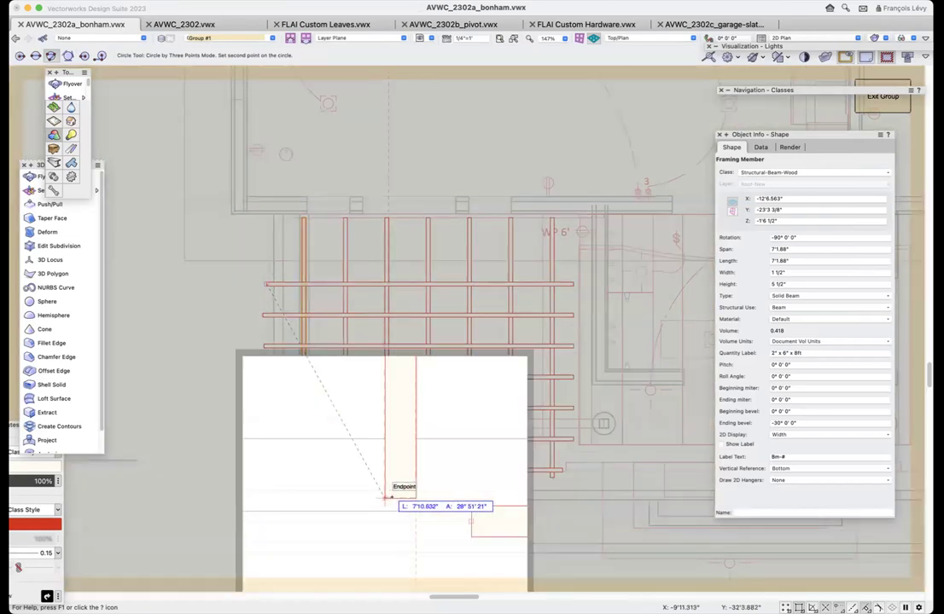
click(386, 498)
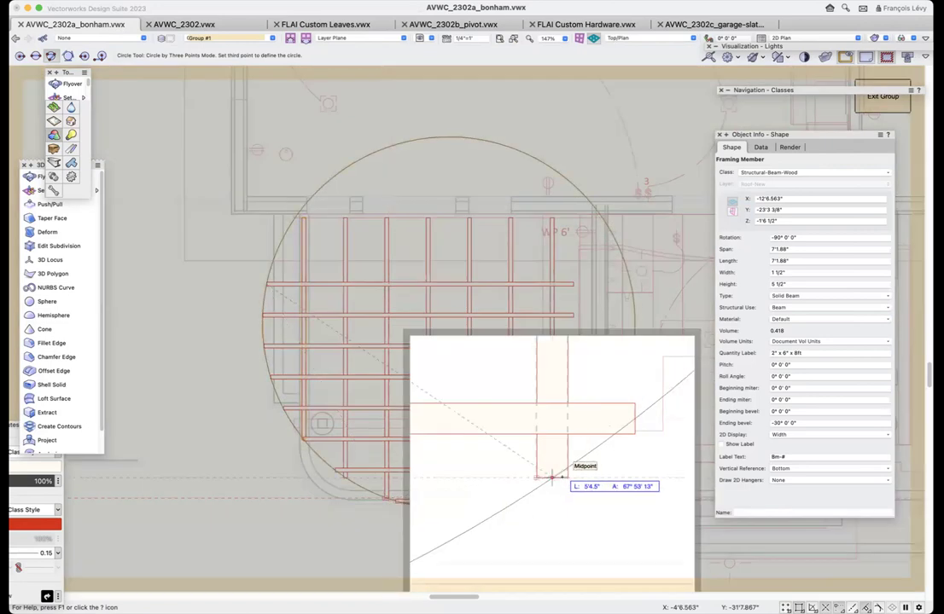
click(551, 481)
key(x)
- Compare the span settings of several rafters ending on the circle and delete the circle
click(386, 244)
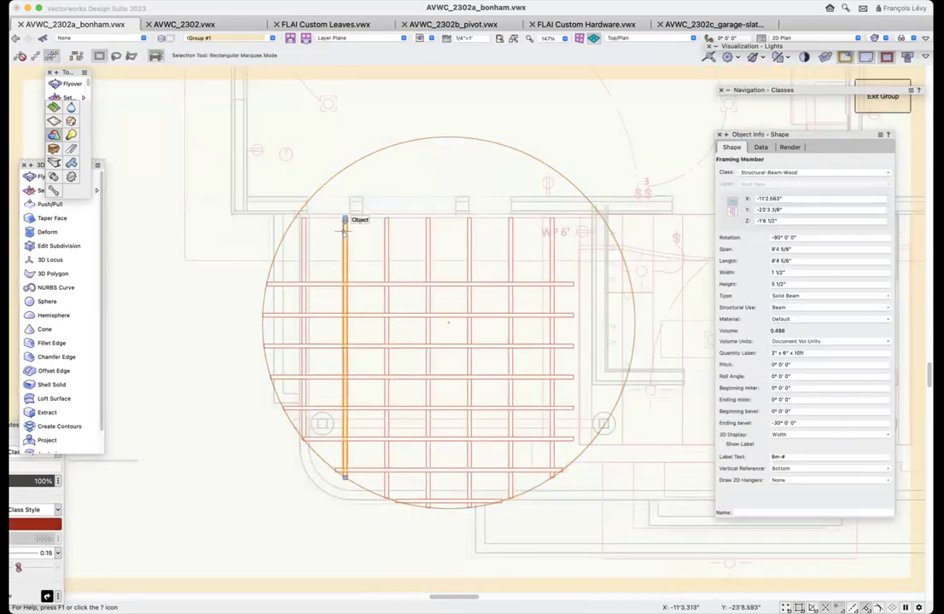
click(469, 244)
click(510, 240)
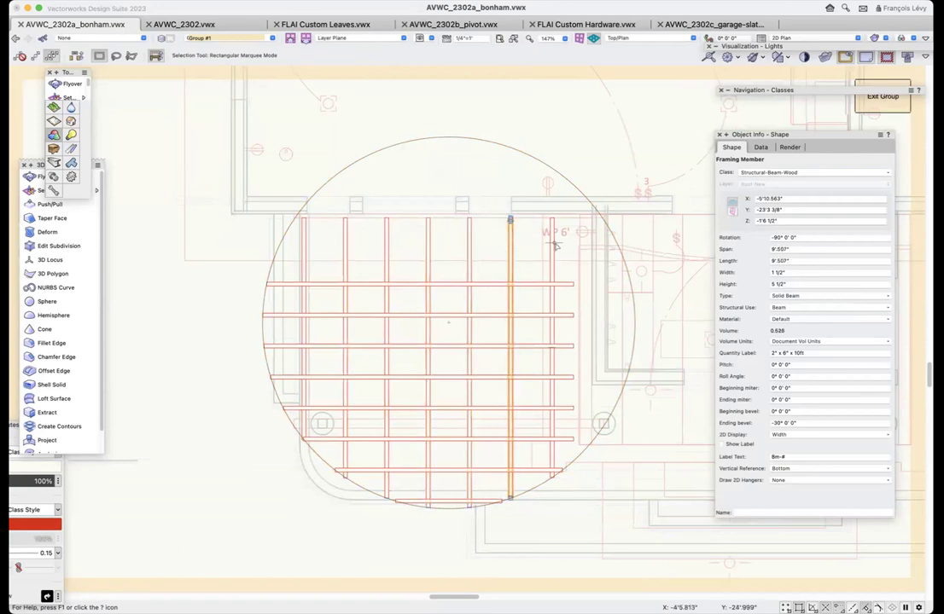
click(552, 244)
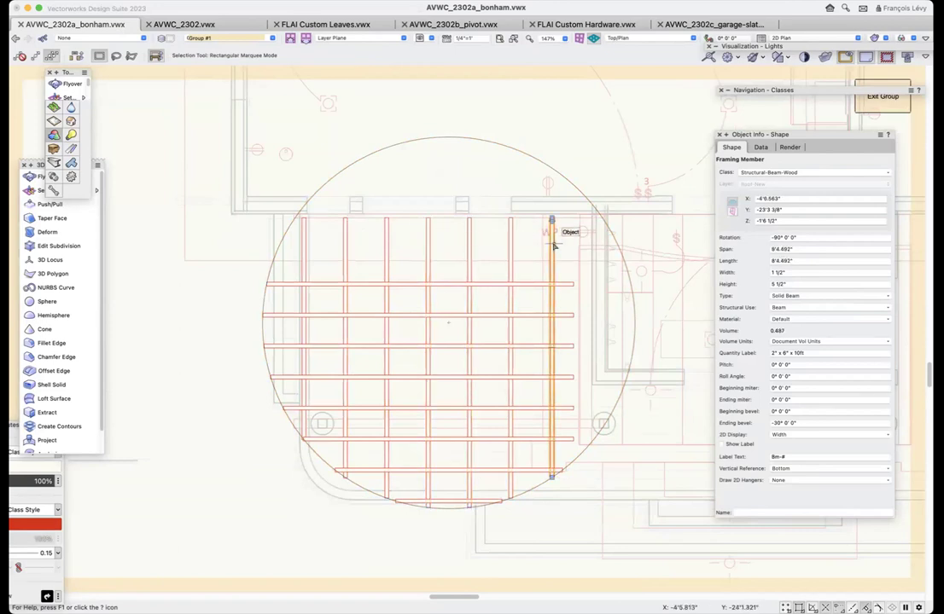
click(500, 144)
key(Delete)
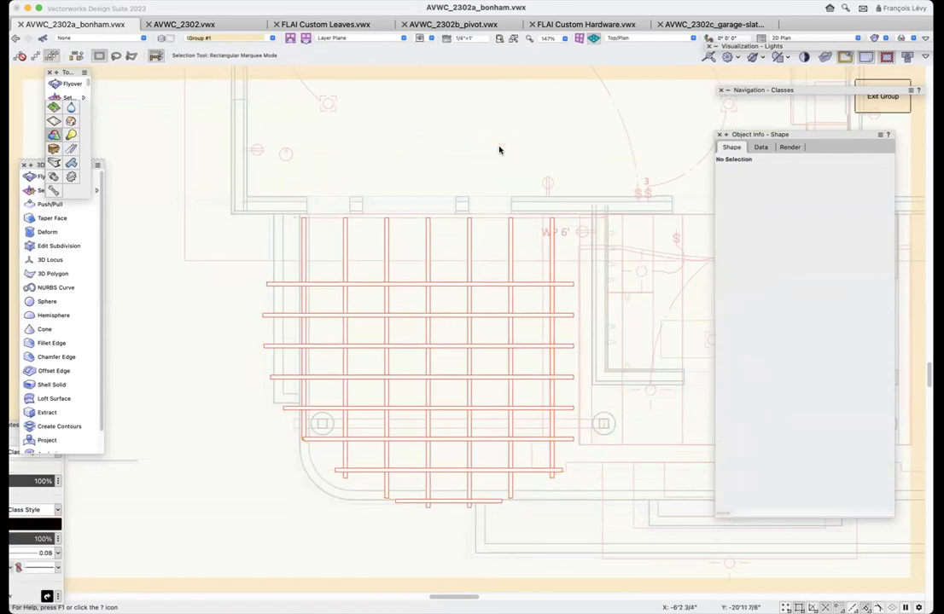
- Hide the objects outside the group and review the longest rafter's ending bevel setting in the Left view
key(1)
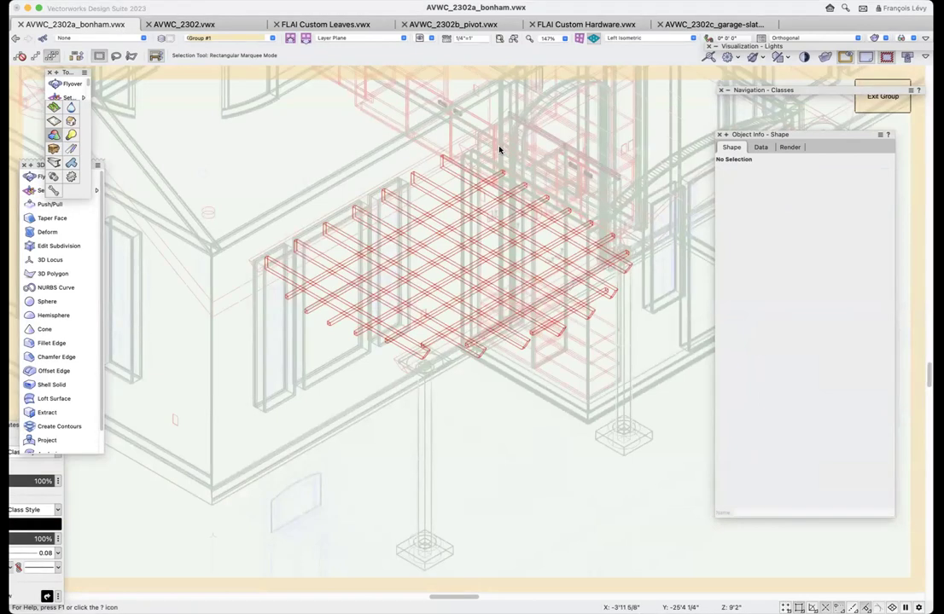
key(4)
scroll(525, 204, up, 5)
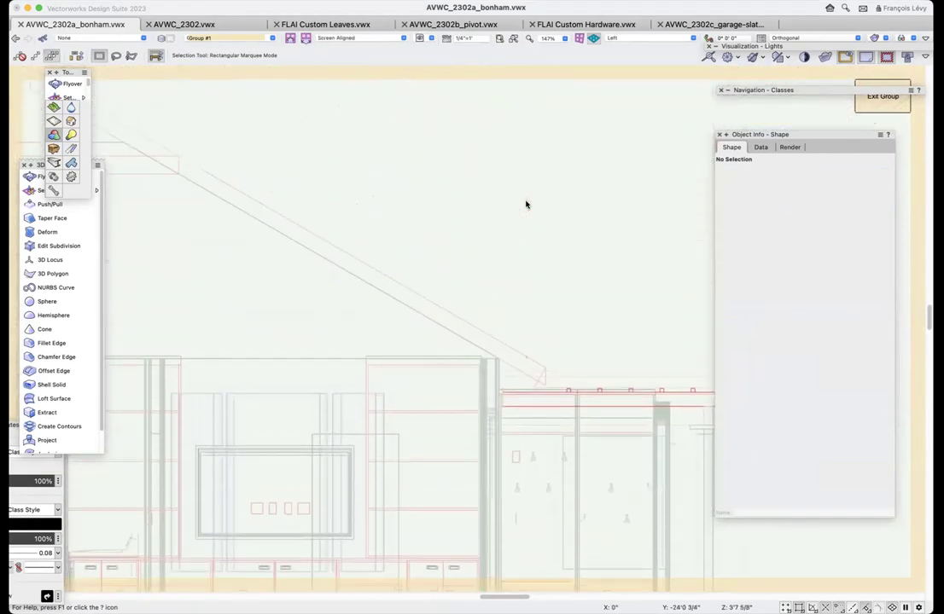
scroll(524, 204, right, 3)
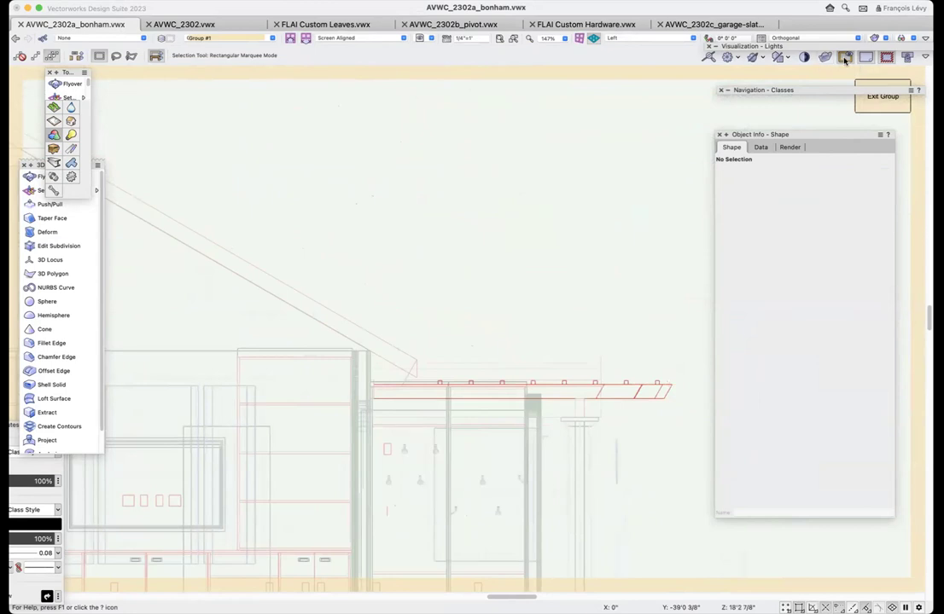
click(844, 57)
click(666, 394)
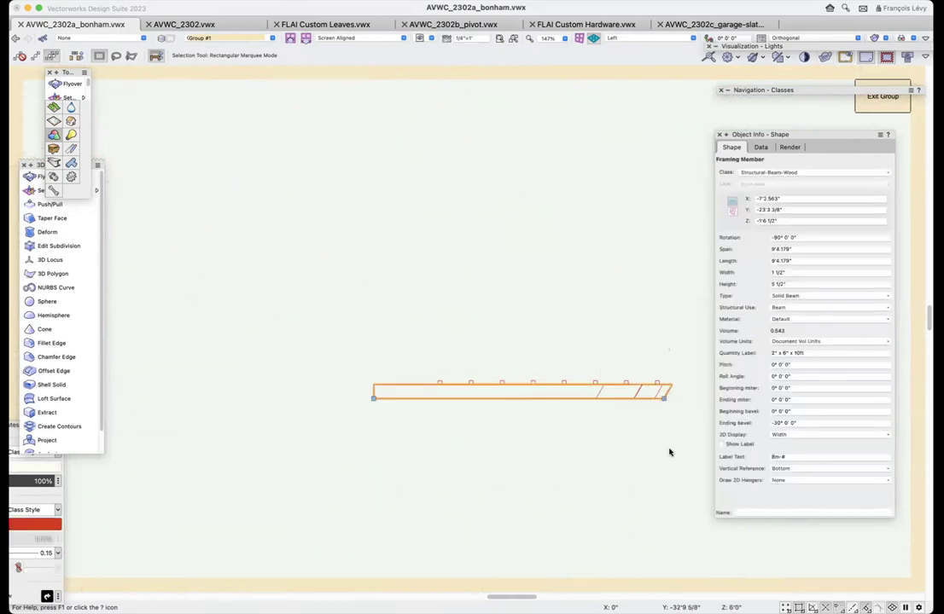
scroll(669, 452, up, 3)
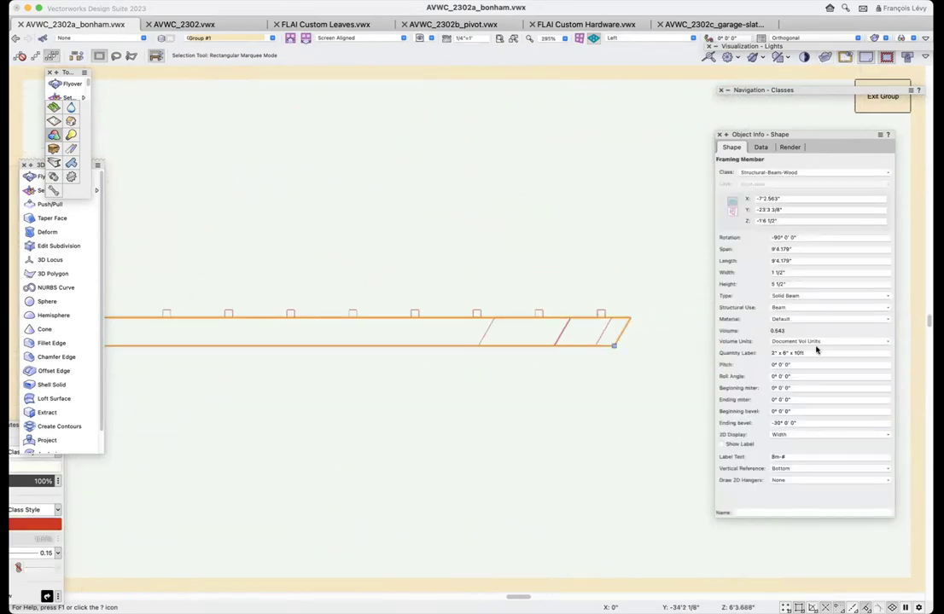
click(802, 424)
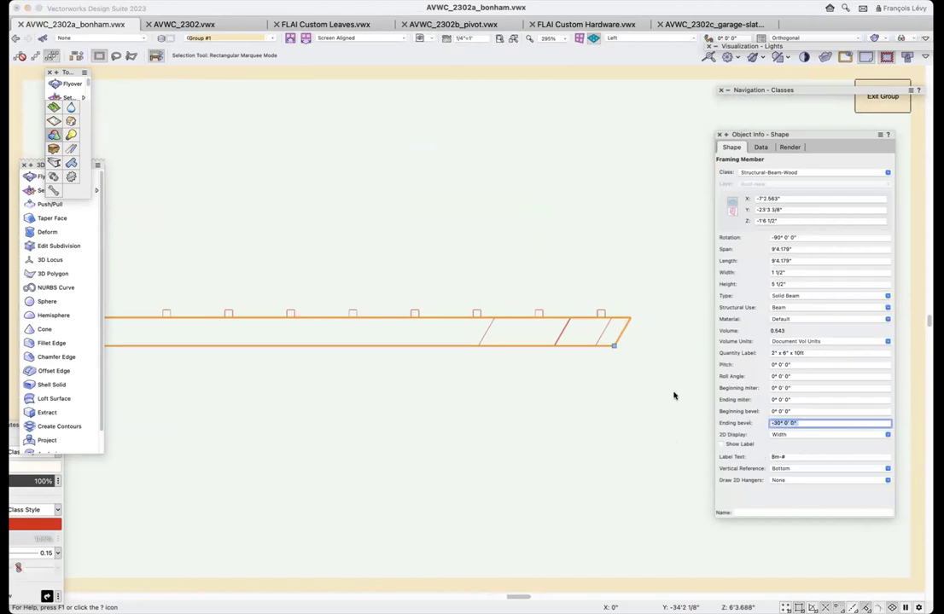
click(599, 331)
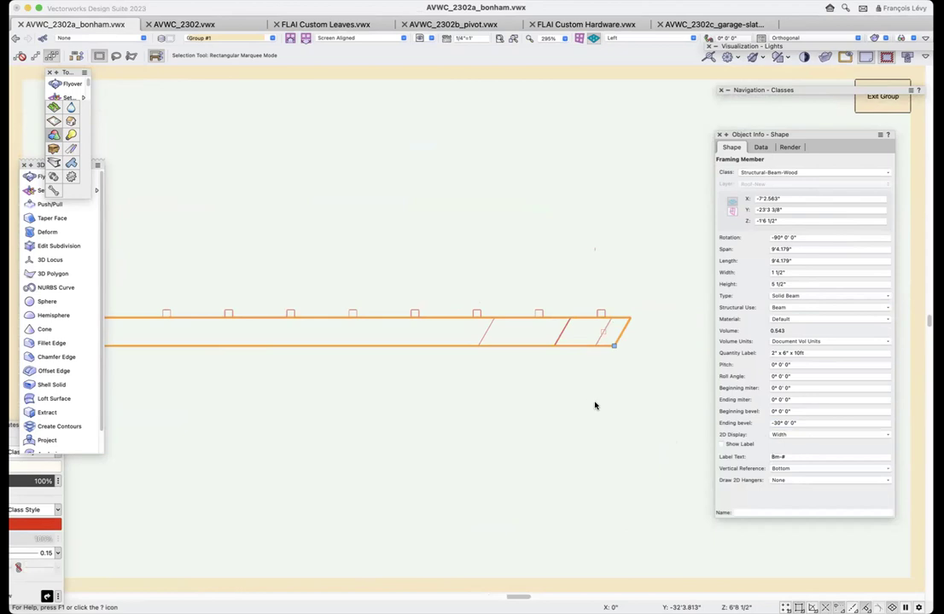
- Exit the pergola group and restore the "4 pergola members" saved view
shift+middle_drag(595, 406, 523, 400)
click(462, 382)
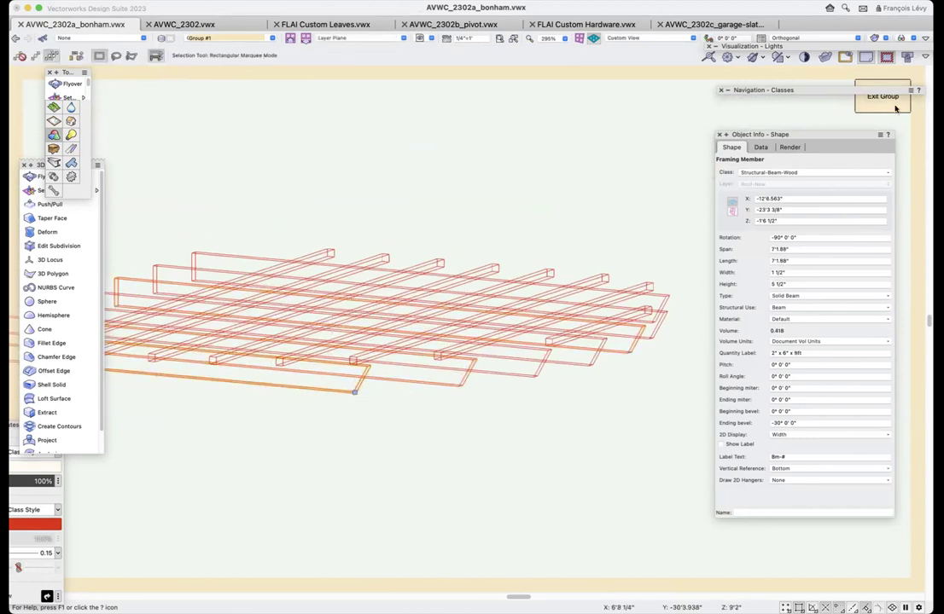
double_click(523, 498)
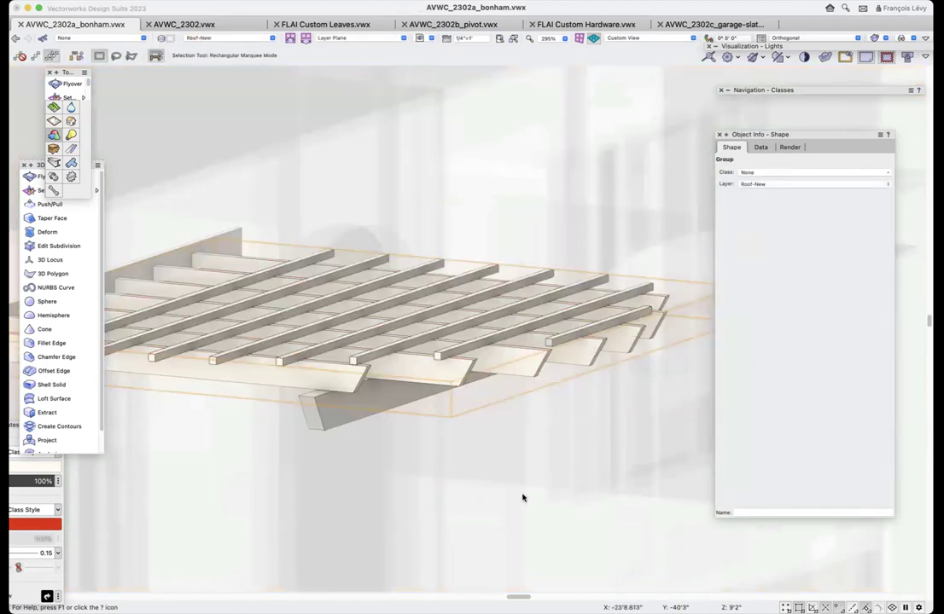
click(431, 37)
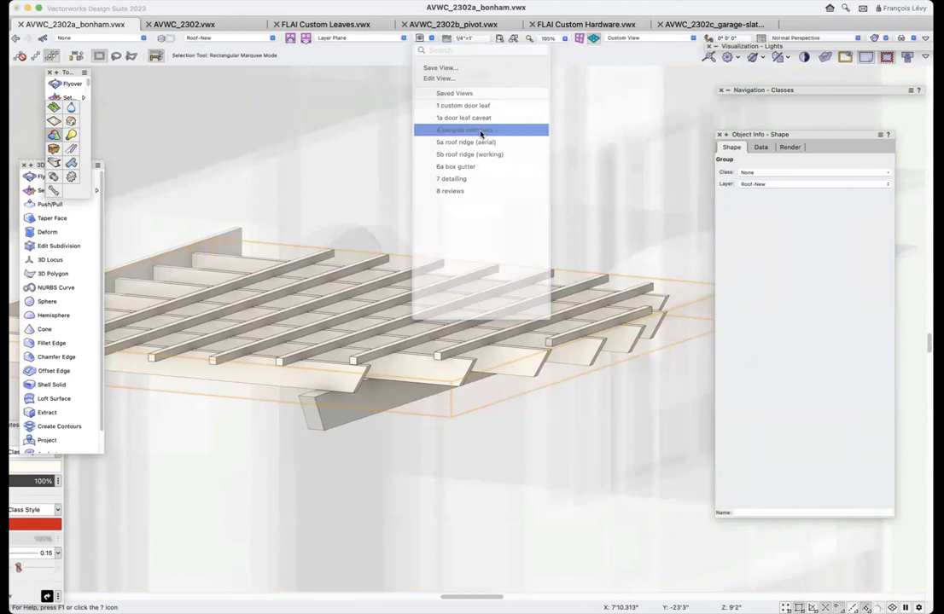
click(483, 131)
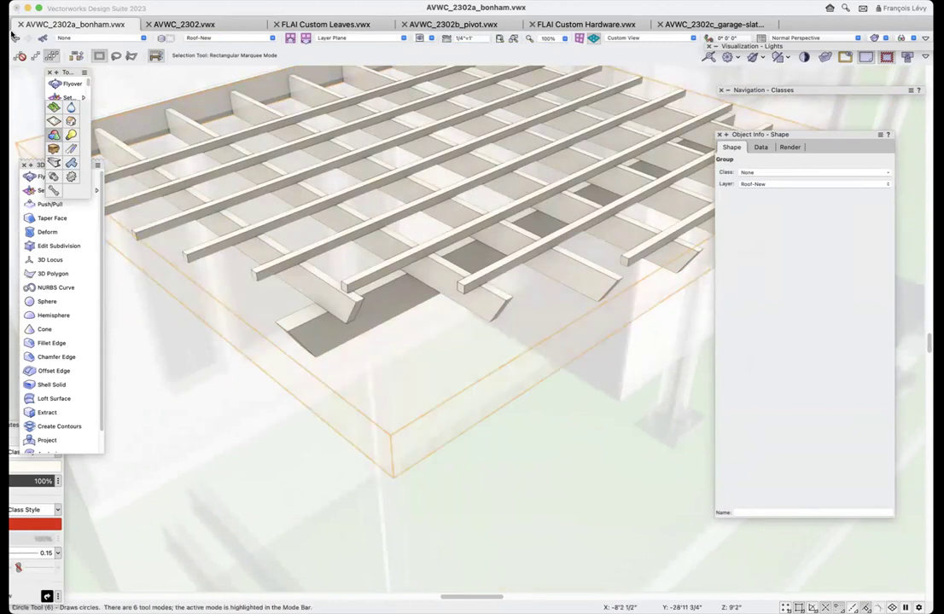
- Draw a circle of about 3.175" radius on the second rafter's side face, centred on the lower corner of its bevelled end, using the Automatic plane
key(6)
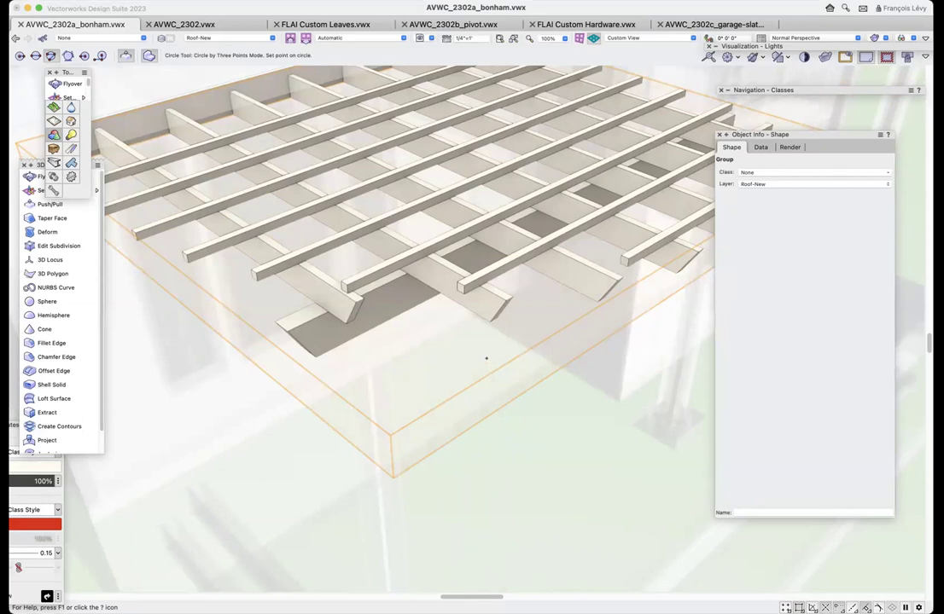
click(377, 38)
click(356, 51)
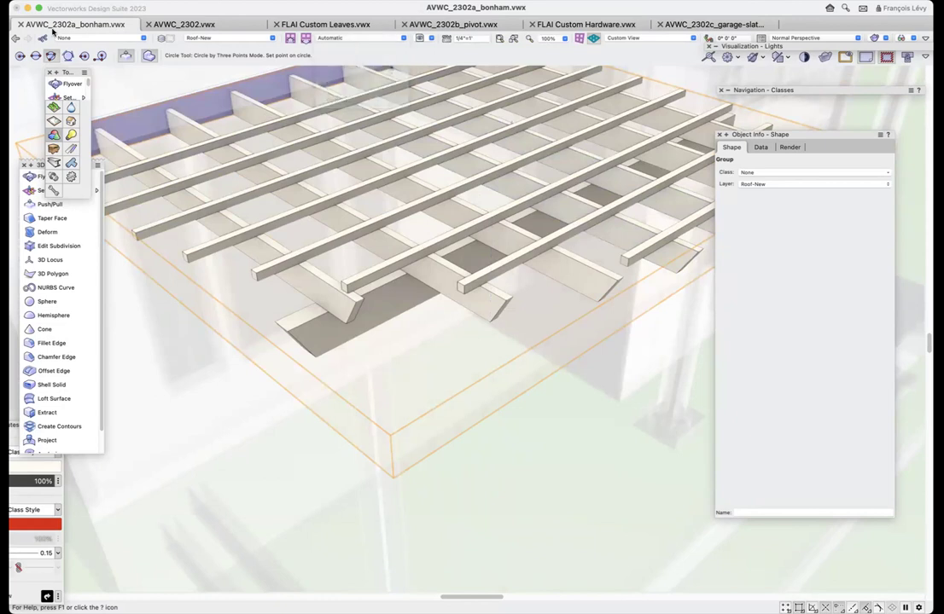
click(19, 55)
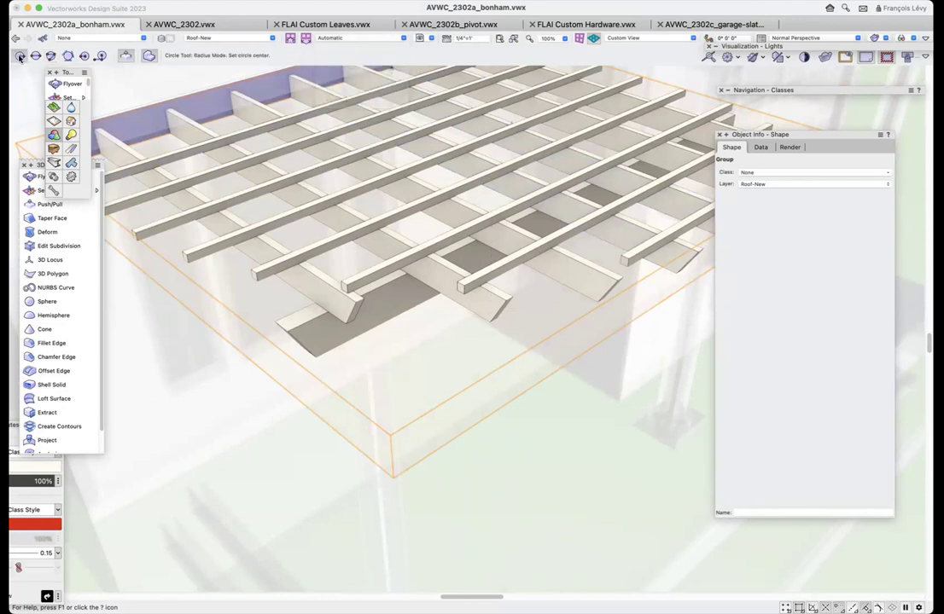
click(489, 321)
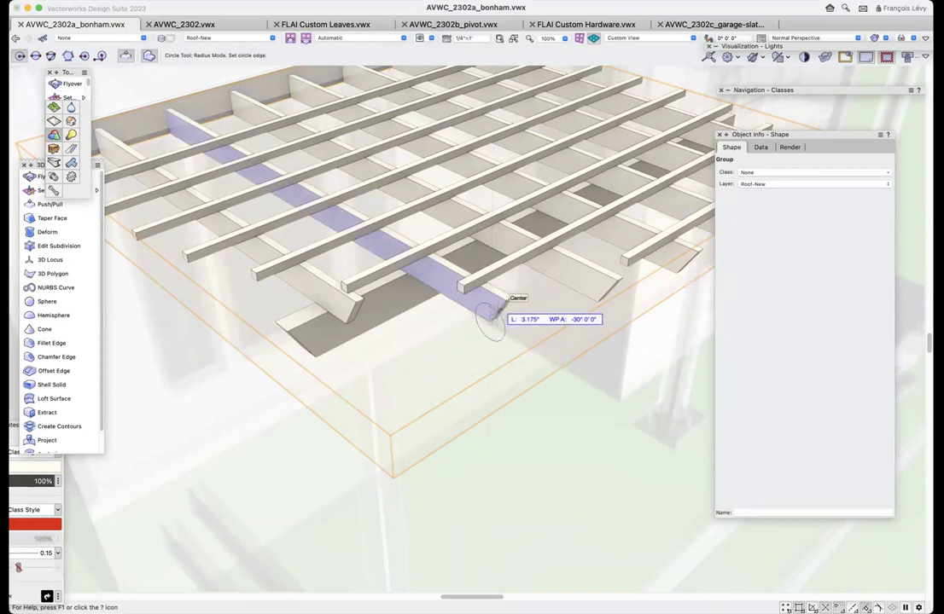
click(504, 318)
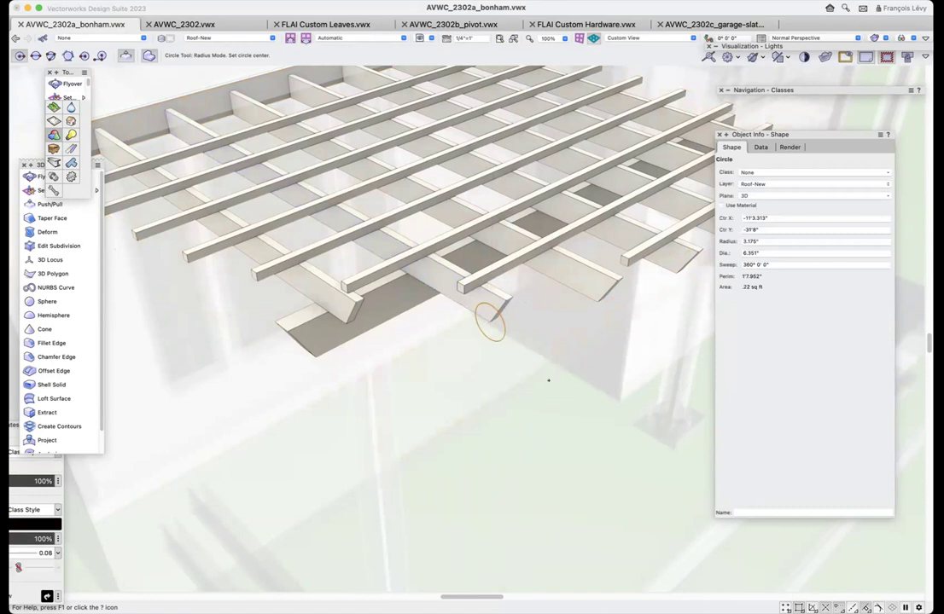
- Push the part of the circle overlapping the second rafter through the member to cut a rounded notch in its end
click(128, 57)
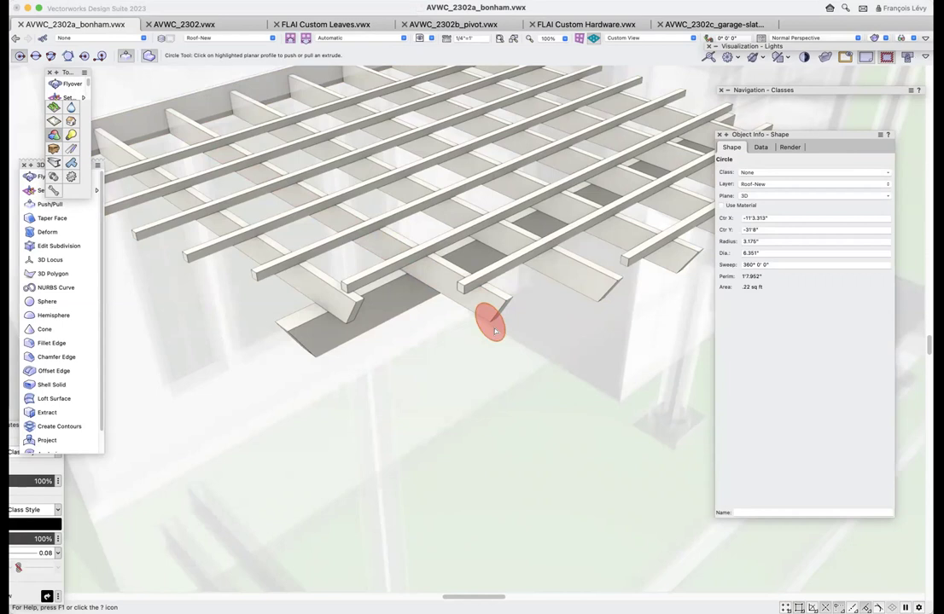
click(149, 55)
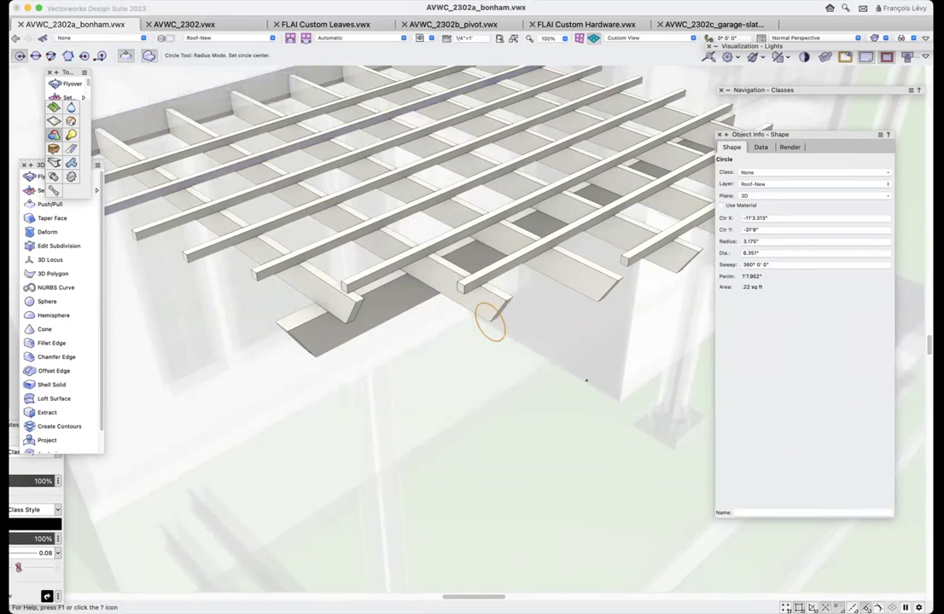
click(499, 336)
click(516, 310)
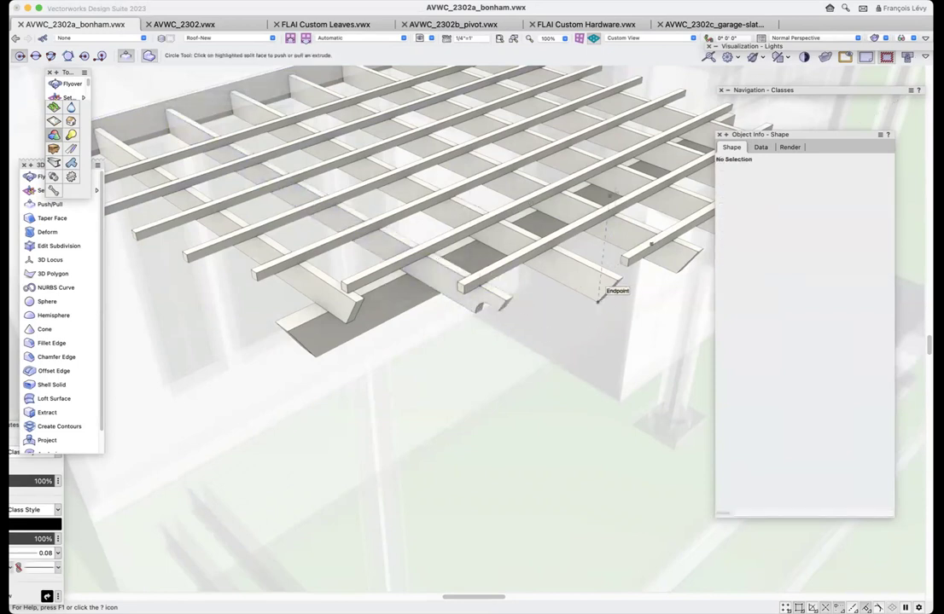
- Draw a circle of about 3.175" radius on the third rafter's lower end corner and push it through to cut a rounded notch
click(598, 301)
click(605, 295)
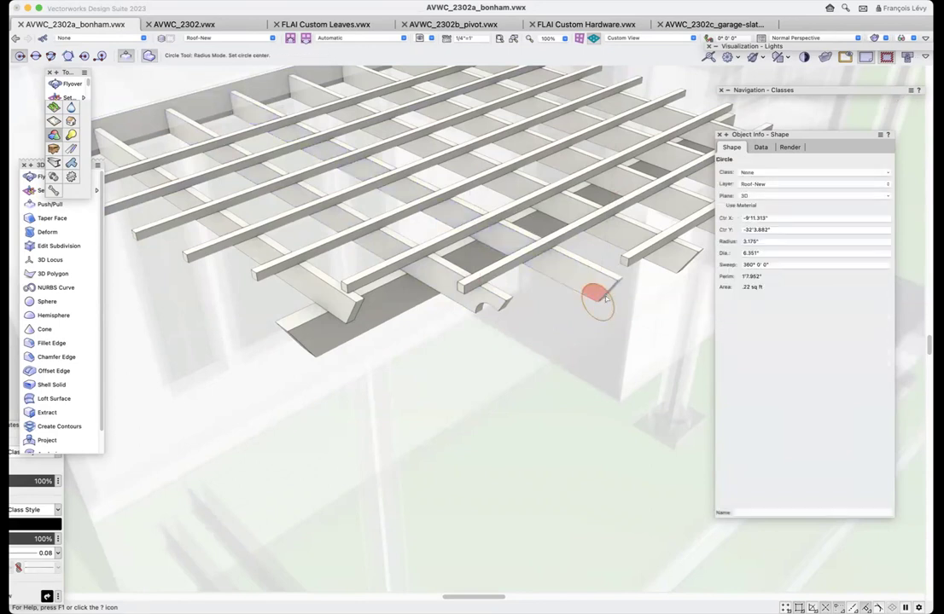
click(601, 300)
click(616, 292)
- Draw a circle of about 3.175" radius on the fourth rafter's lower end corner and push it through to cut a rounded notch
shift+middle_drag(628, 287, 348, 403)
click(333, 360)
click(324, 358)
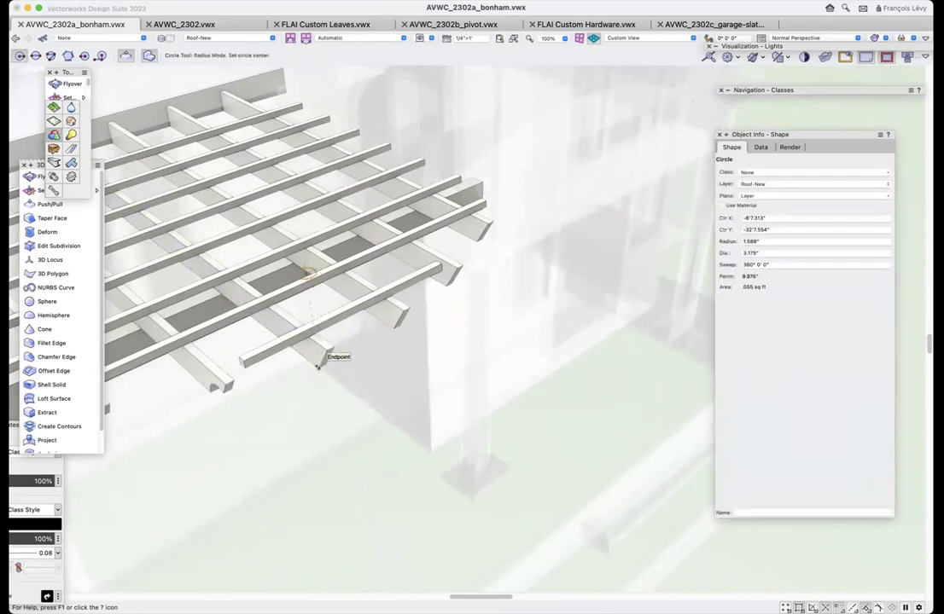
click(317, 366)
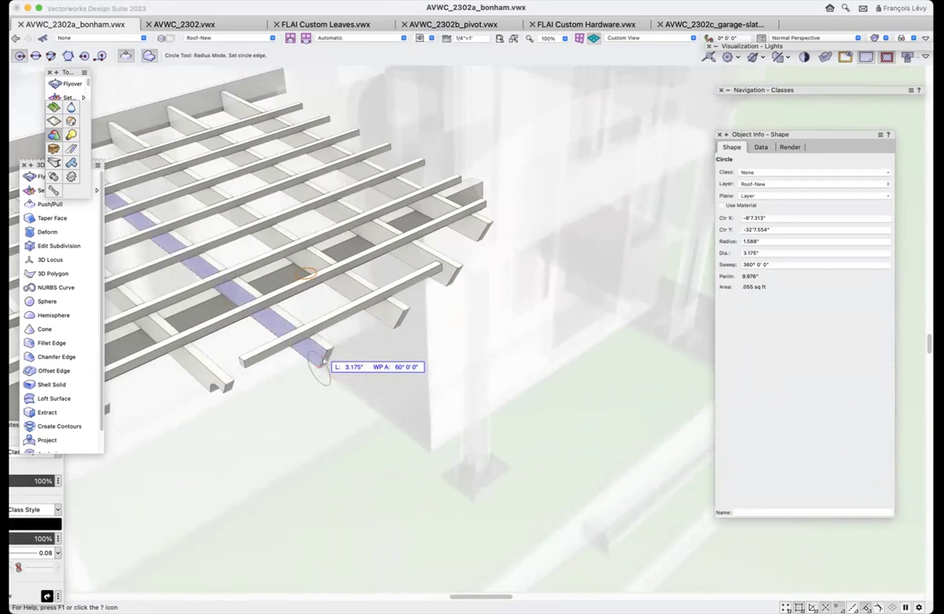
click(318, 365)
click(316, 363)
click(350, 364)
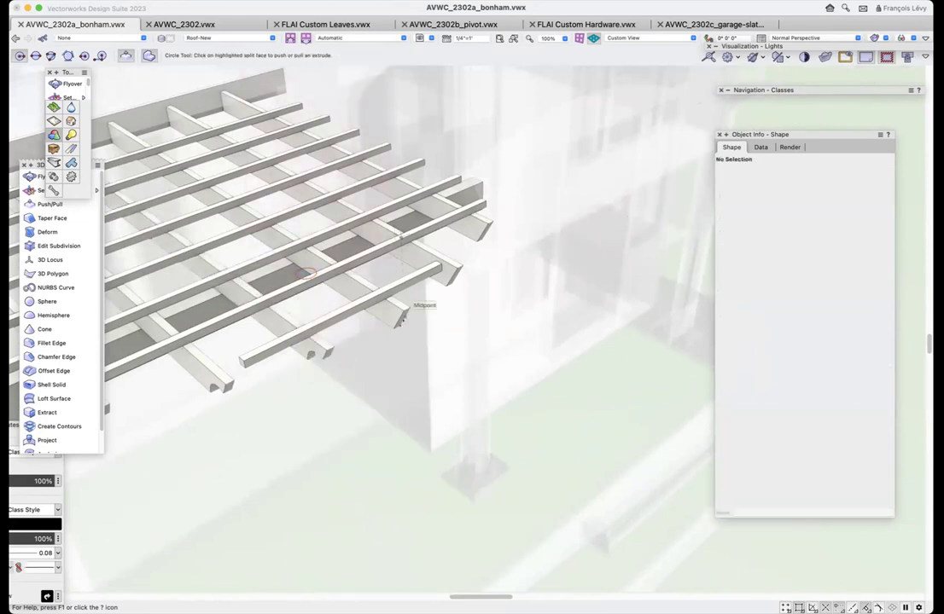
- Draw a circle of about 3.175" radius on the middle rafter's lower end corner and push it through to cut a rounded notch
click(393, 327)
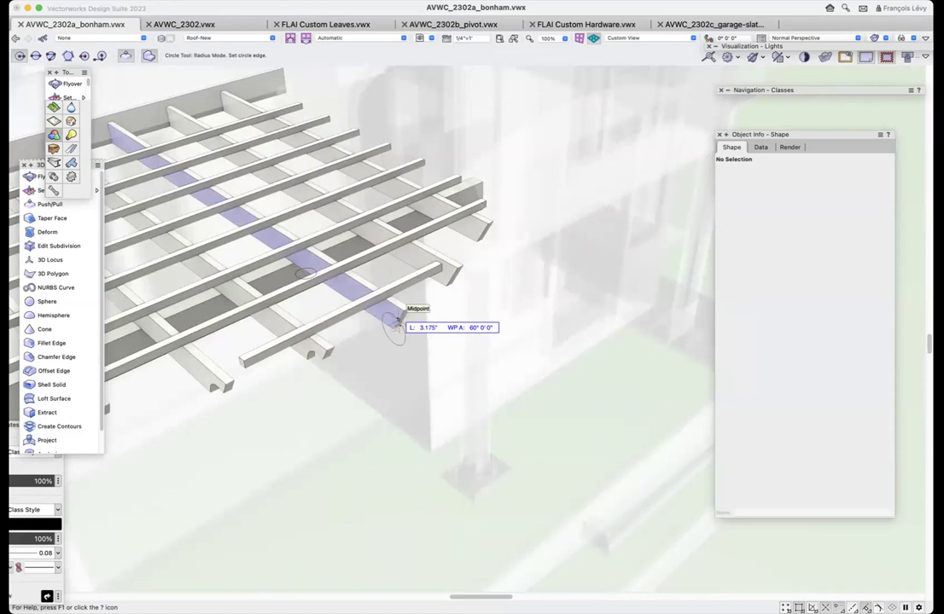
click(403, 322)
click(394, 328)
click(429, 328)
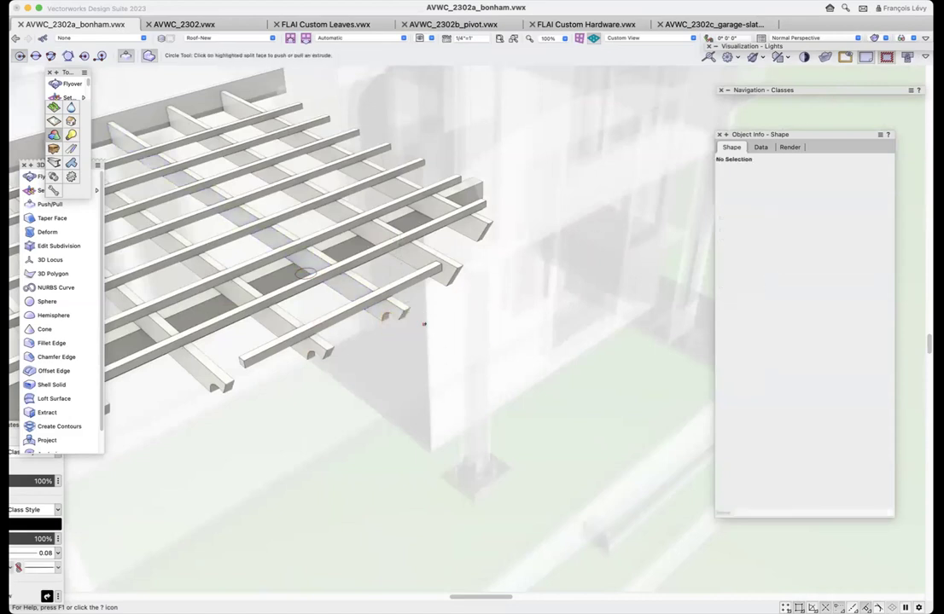
- Cut a rounded notch in the third-to-last rafter by pushing a circle drawn on its lower end corner through the member
click(444, 285)
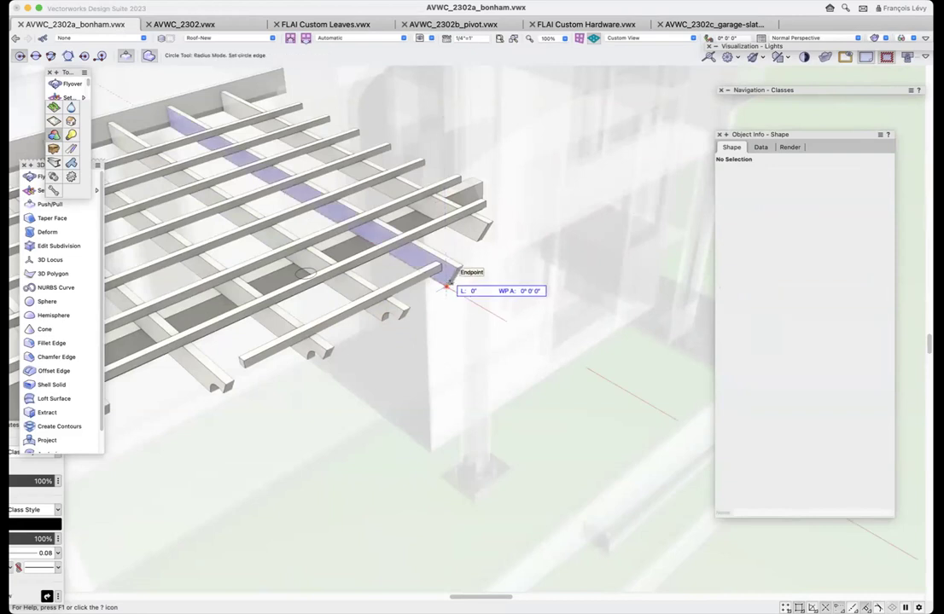
click(454, 281)
click(446, 286)
click(482, 256)
- Draw a circle of about 3.175" radius on the second-to-last rafter's lower end corner and push it through to notch the end
click(477, 239)
click(486, 235)
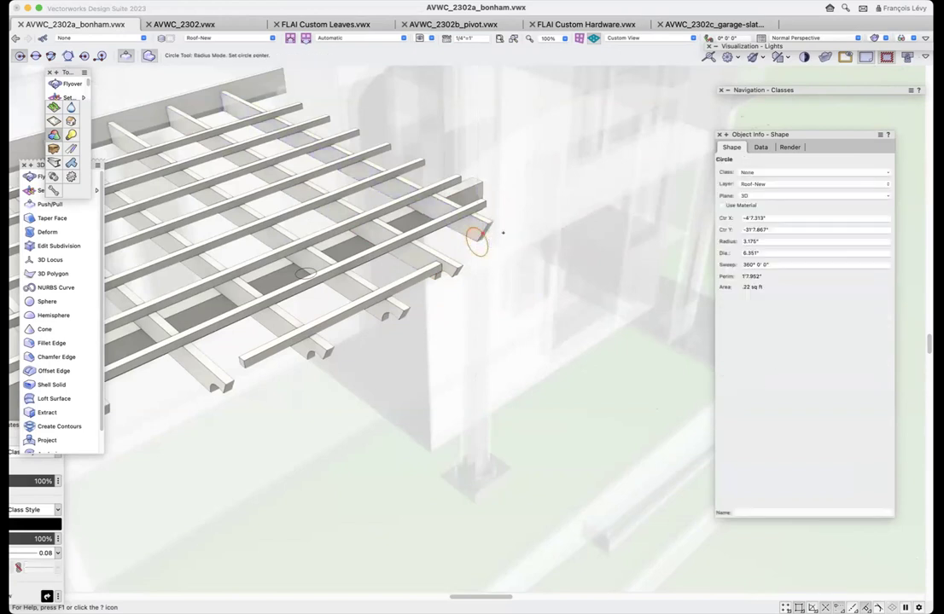
click(478, 240)
click(503, 235)
- Draw a circle of about 3.175" radius on the last outer rafter's lower end corner and push it through to cut its notch
shift+middle_drag(504, 236, 503, 238)
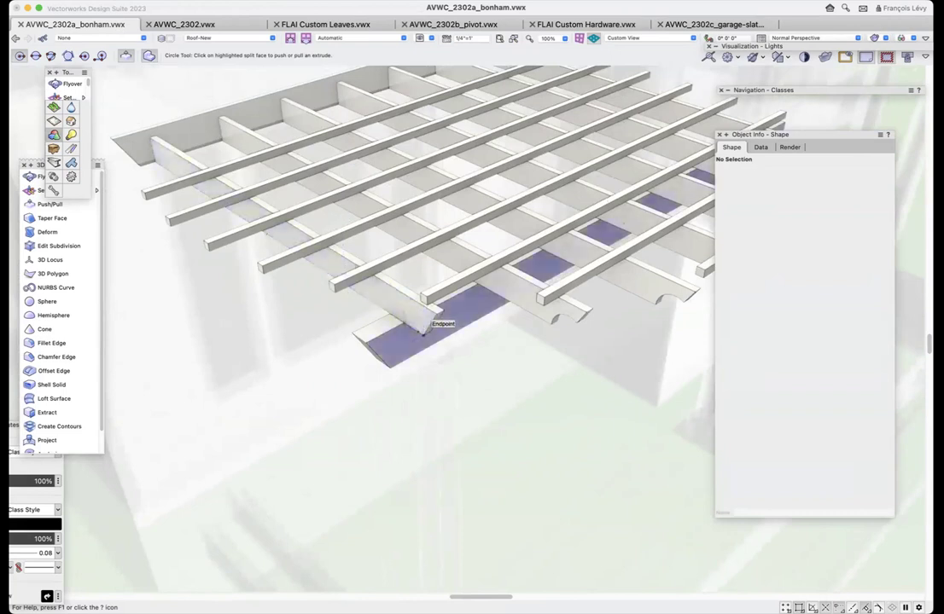
click(422, 333)
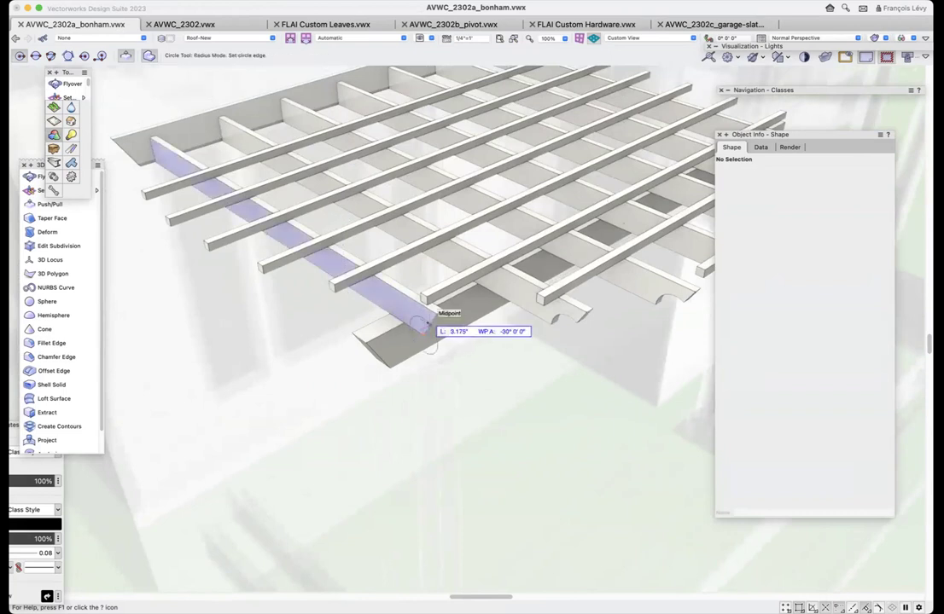
click(429, 324)
click(424, 332)
click(477, 310)
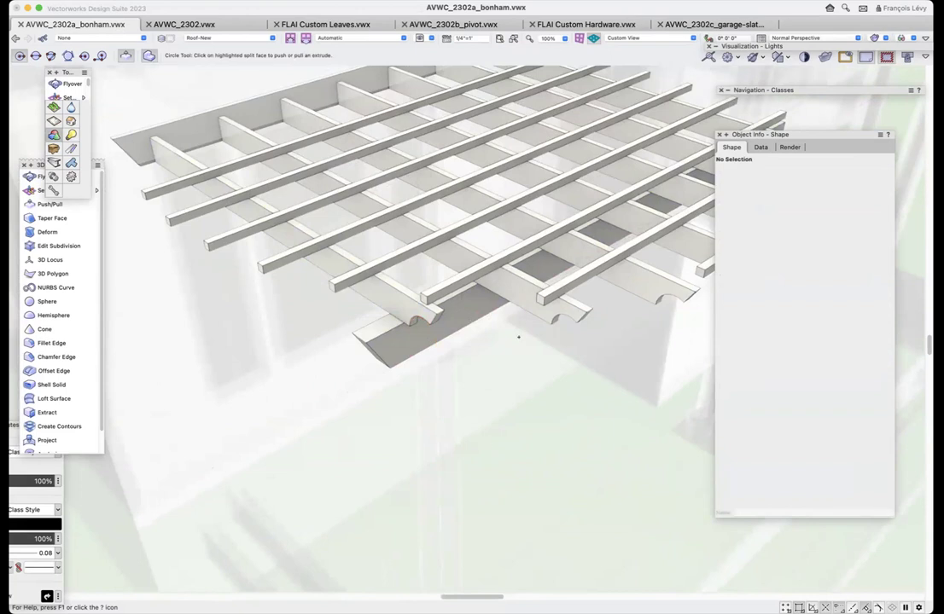
- Enter the pergola lattice group from the Top/Plan view and select the outermost rafter on its right side
key(F5)
scroll(551, 361, down, 5)
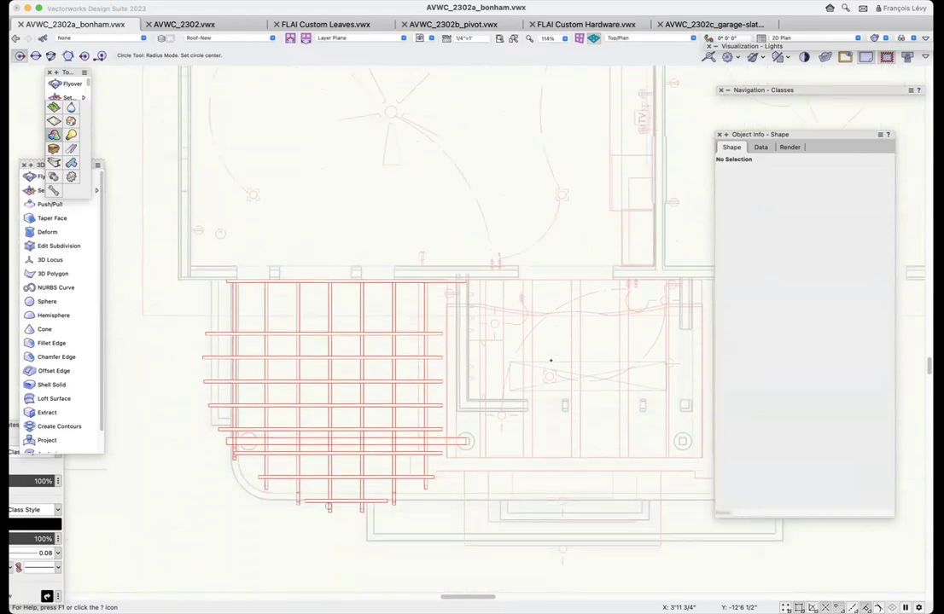
key(x)
click(429, 427)
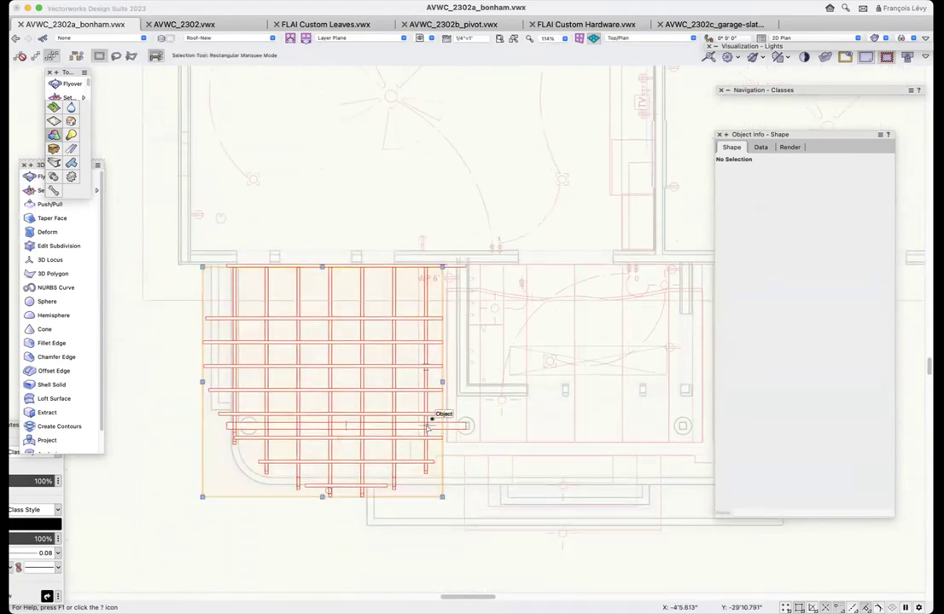
double_click(430, 427)
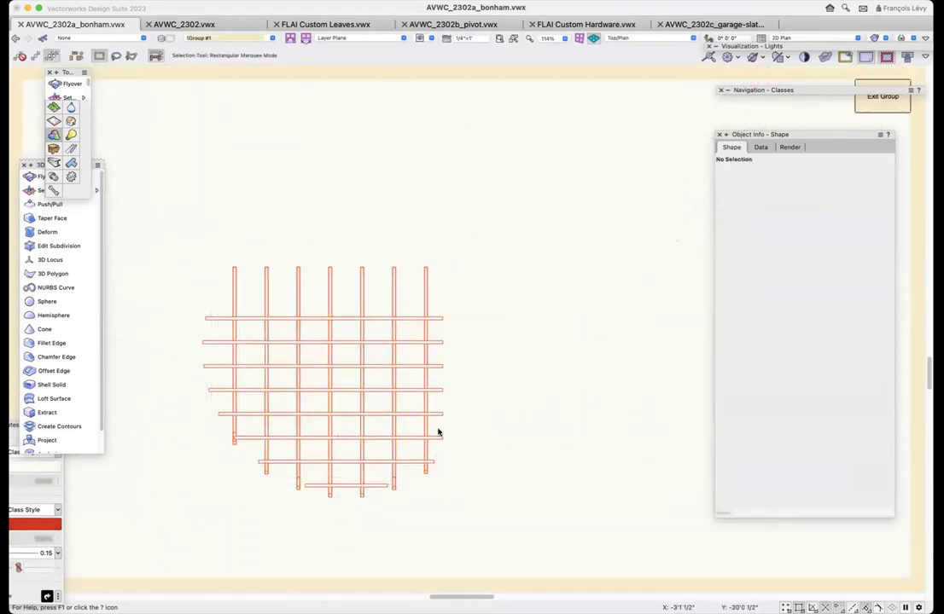
click(430, 415)
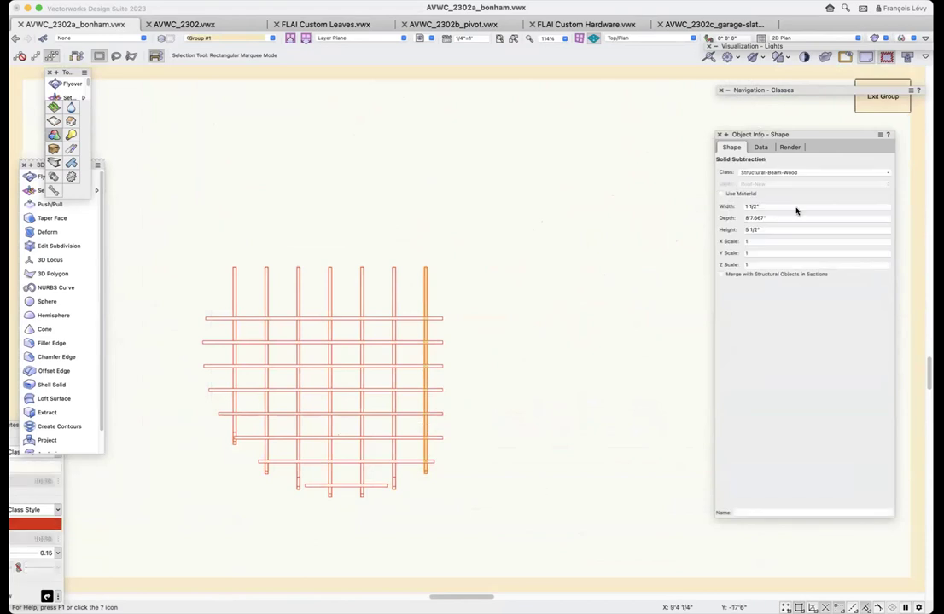
- Examine the selected outer rafter and its notched end in the Right Isometric view
key(3)
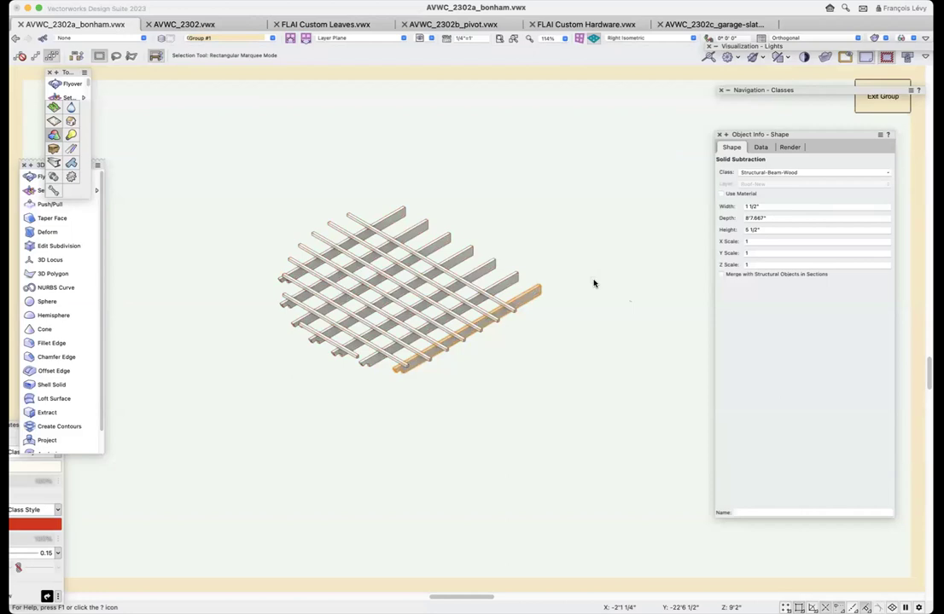
scroll(595, 283, up, 4)
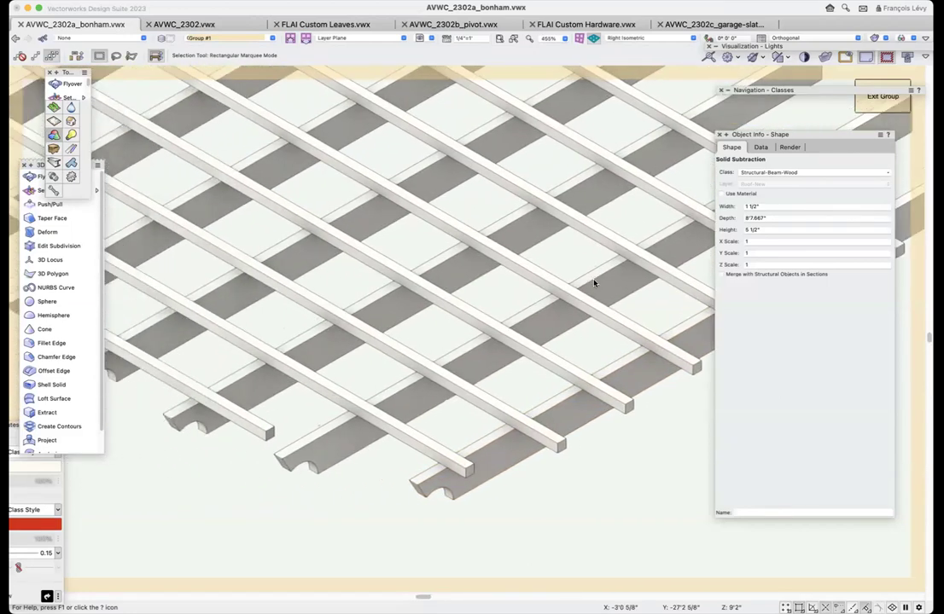
scroll(594, 282, down, 5)
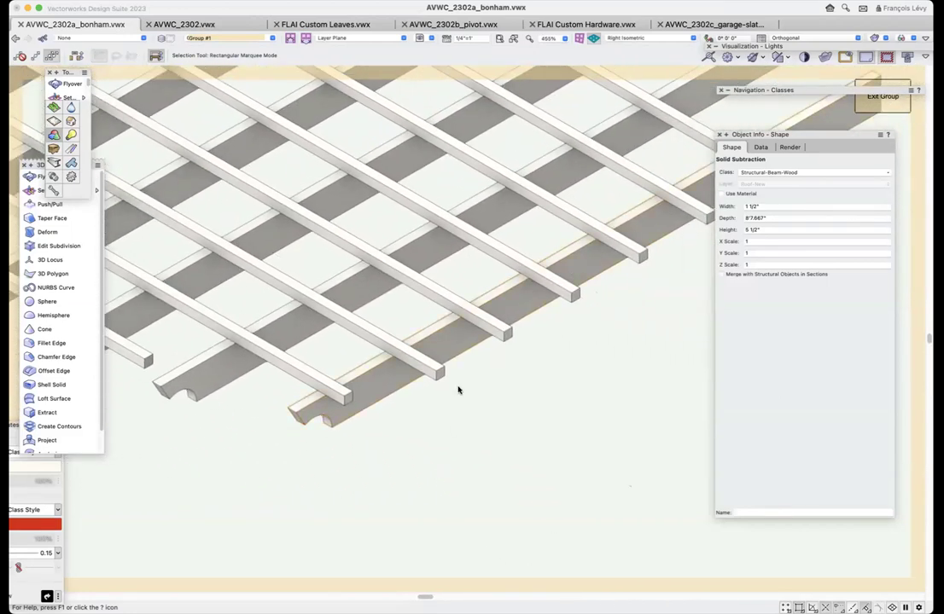
click(458, 390)
click(398, 392)
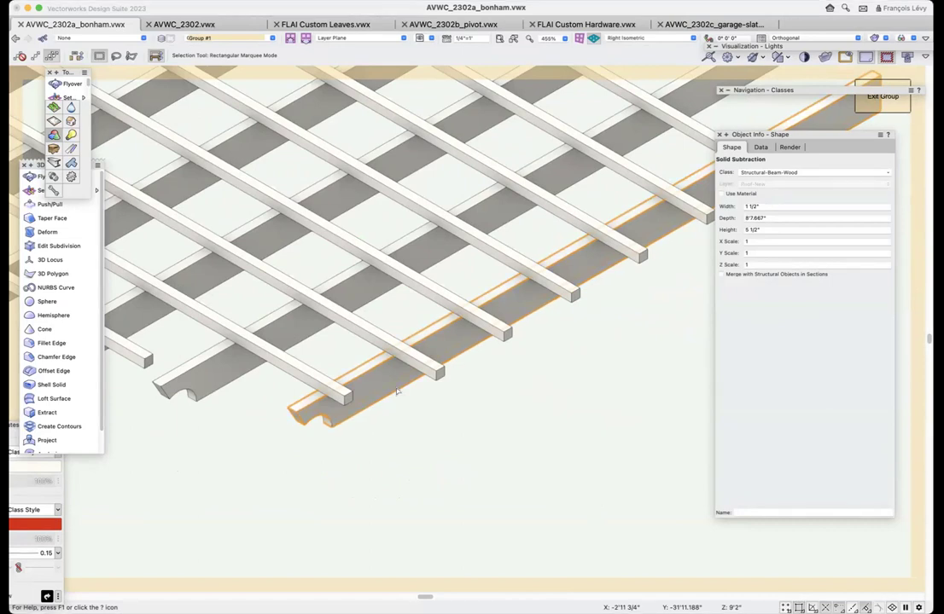
scroll(406, 375, down, 4)
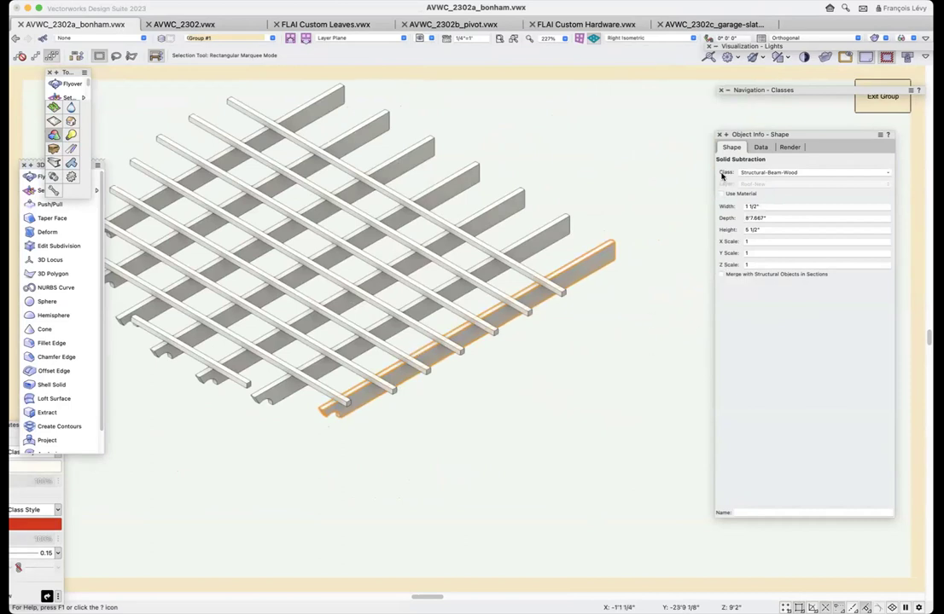
click(609, 310)
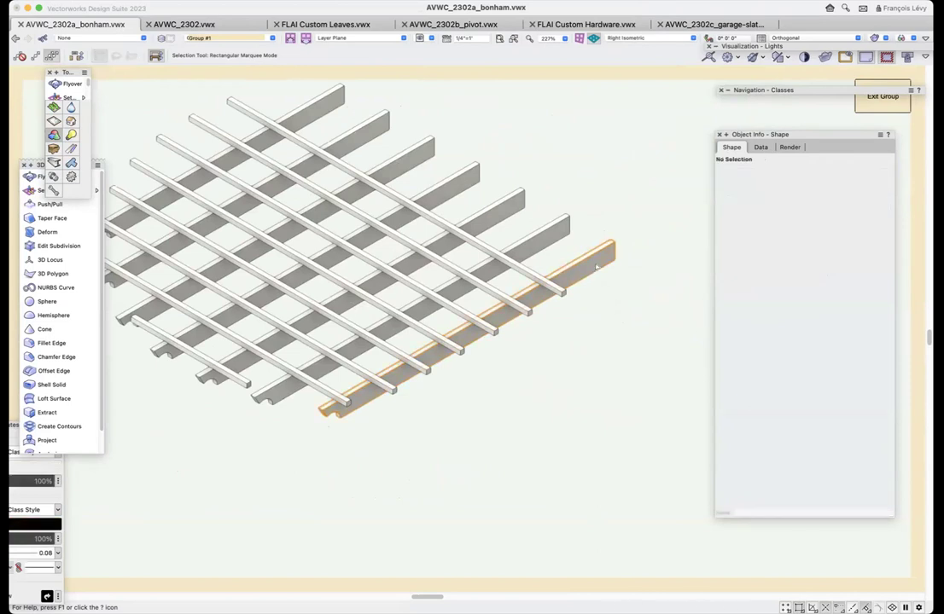
- Open the outer rafter's solid subtraction with the Edit solid method and select the cylinder that cuts the notch
double_click(596, 268)
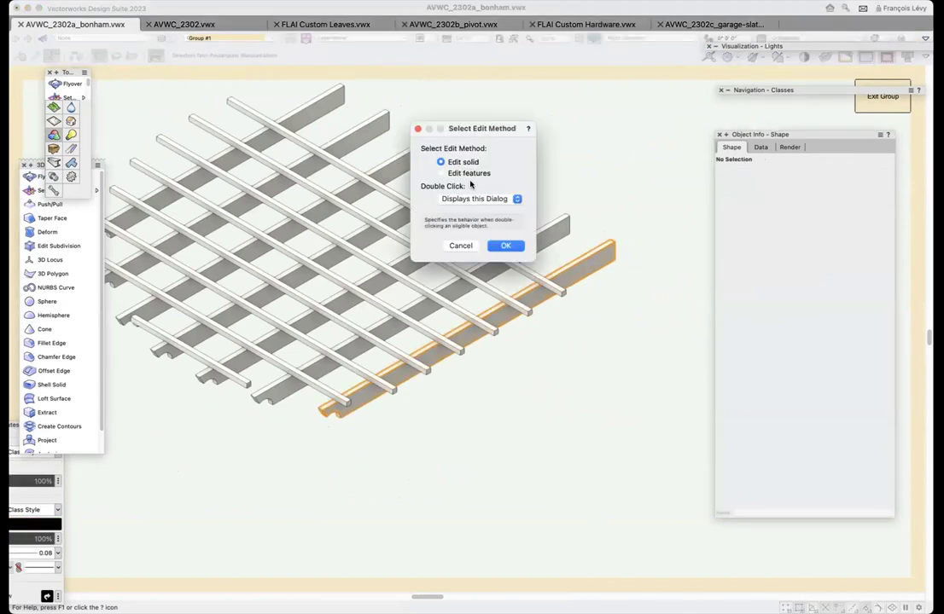
click(506, 245)
click(635, 320)
click(337, 427)
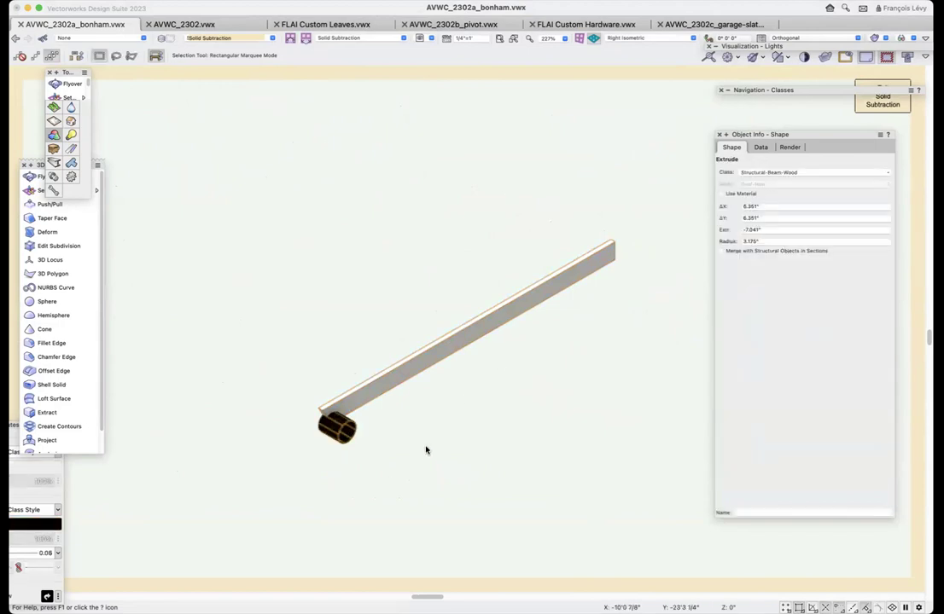
- Select the framing member inside the solid subtraction and change its type to Steel Section
click(498, 316)
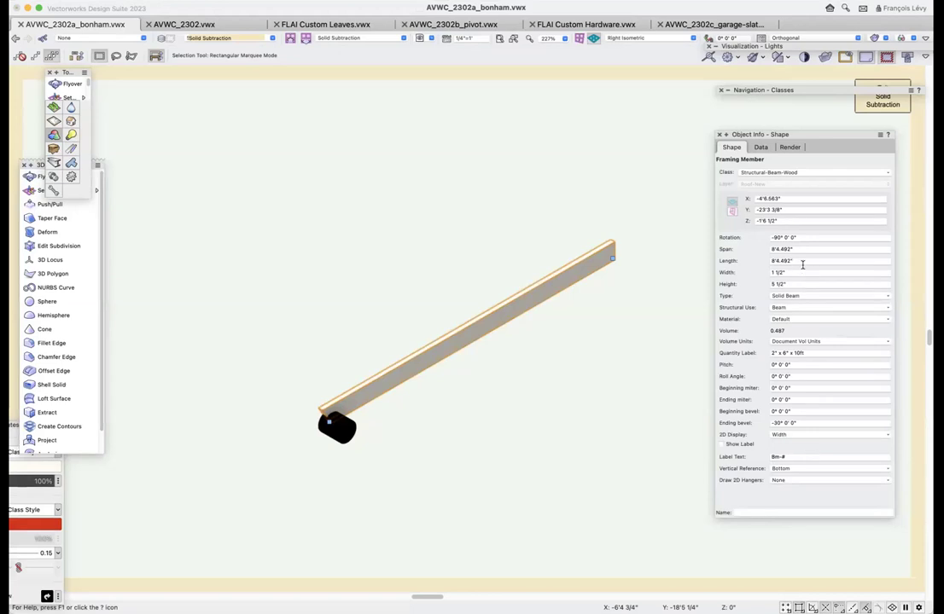
click(796, 297)
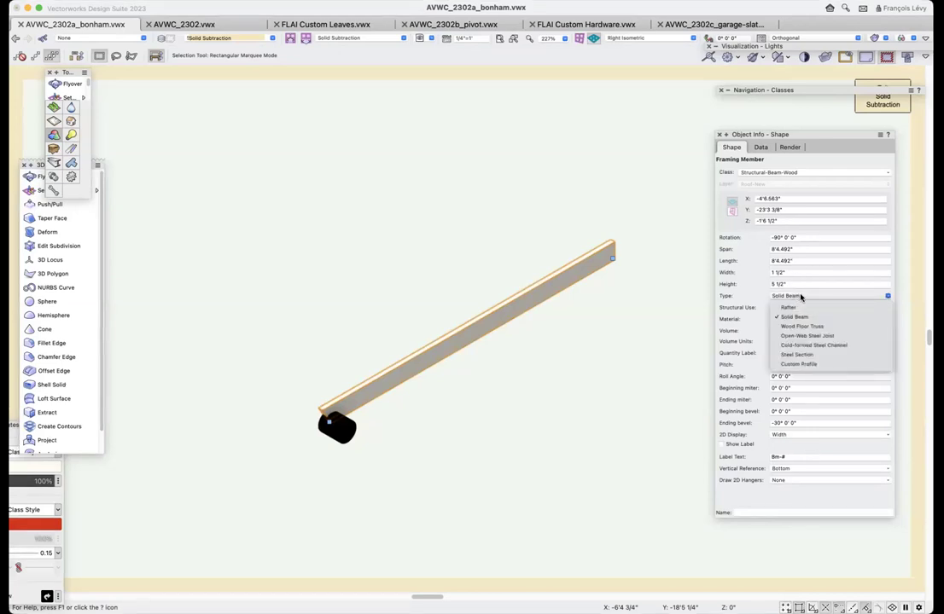
click(802, 355)
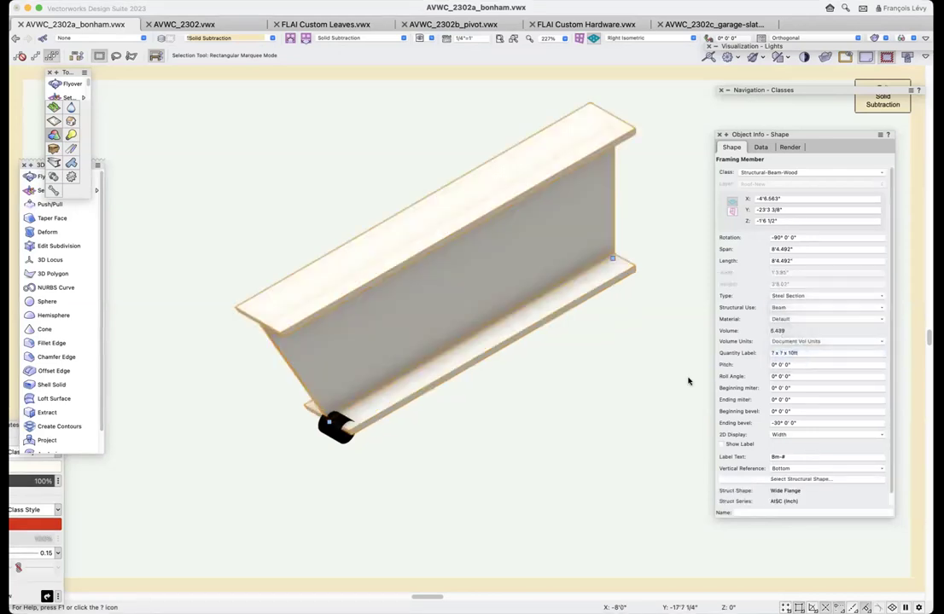
- Set the steel member's structural shape size to W4 x 13 and exit the solid subtraction
click(812, 480)
click(495, 218)
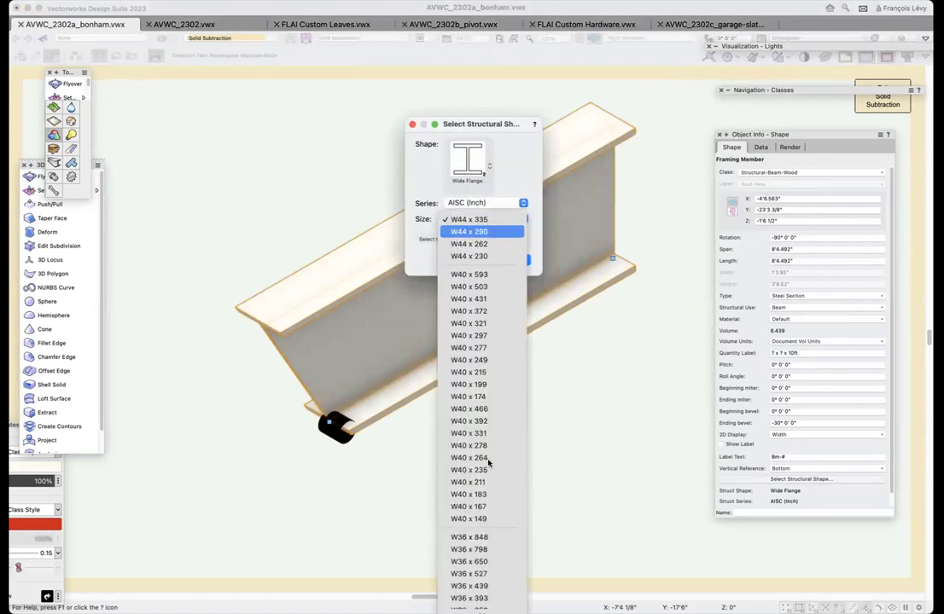
scroll(489, 484, down, 15)
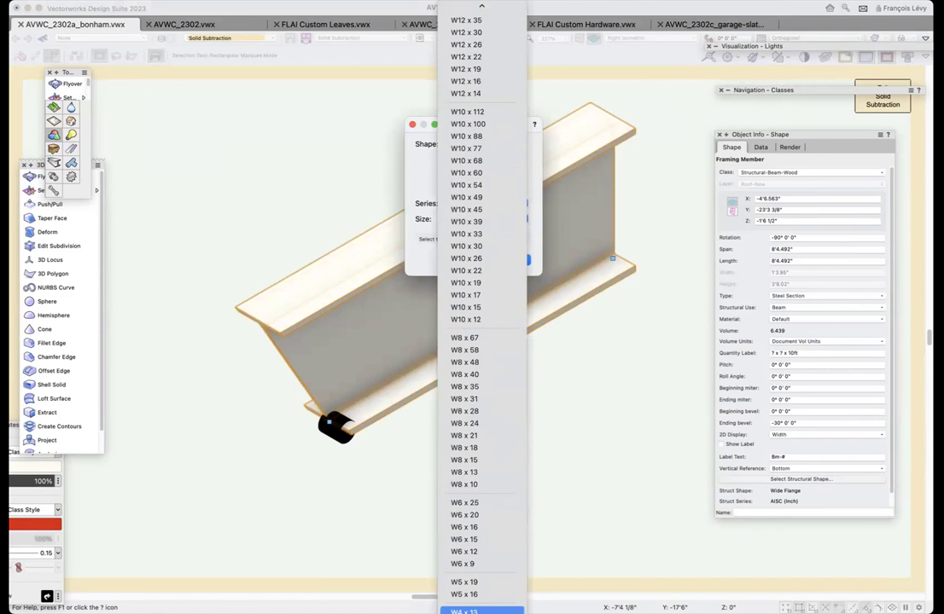
click(478, 611)
click(512, 259)
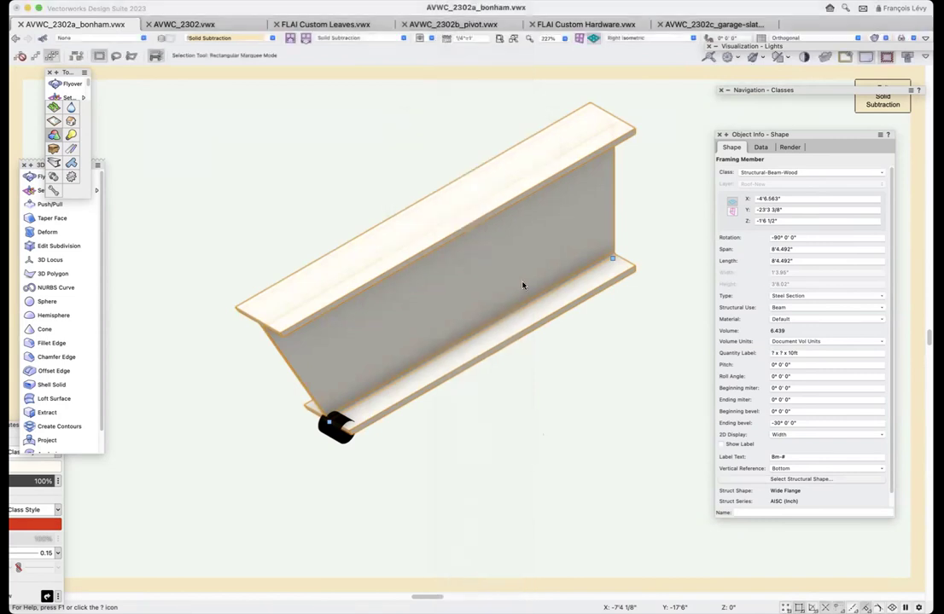
click(882, 99)
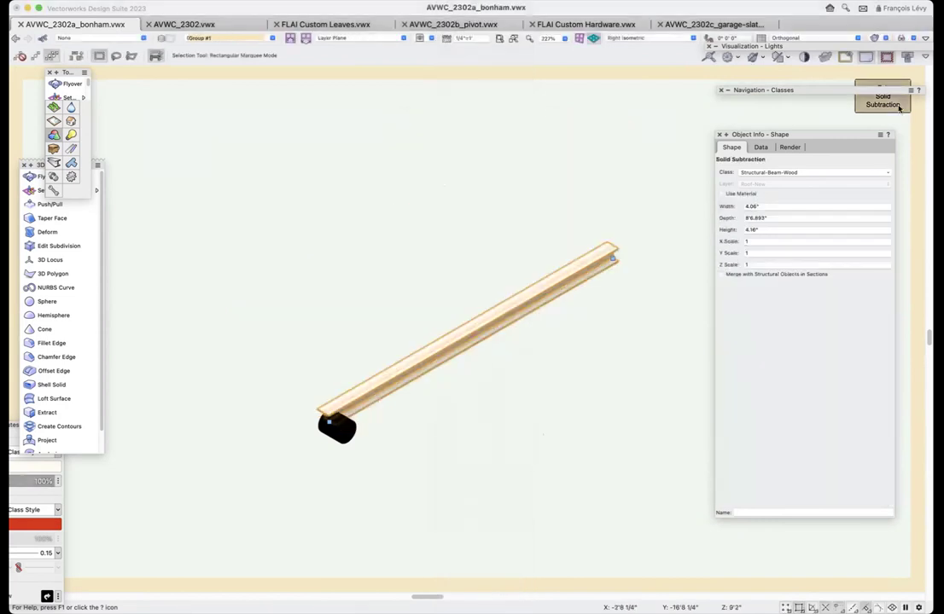
click(556, 372)
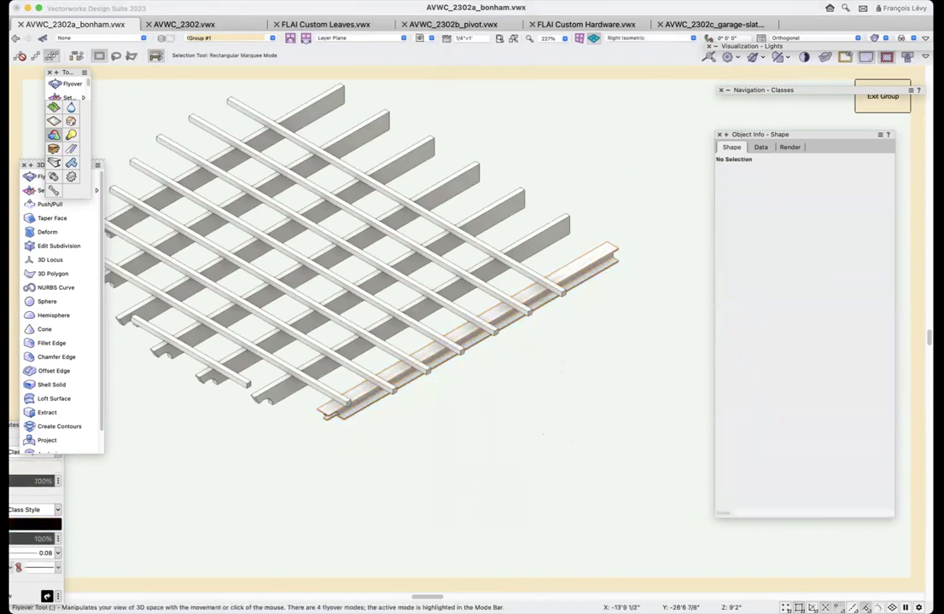
- Reopen the steel beam's solid subtraction with Edit solid from a close view of its end and select the notch cylinder
key(shift+c)
drag(335, 425, 437, 383)
scroll(336, 423, up, 6)
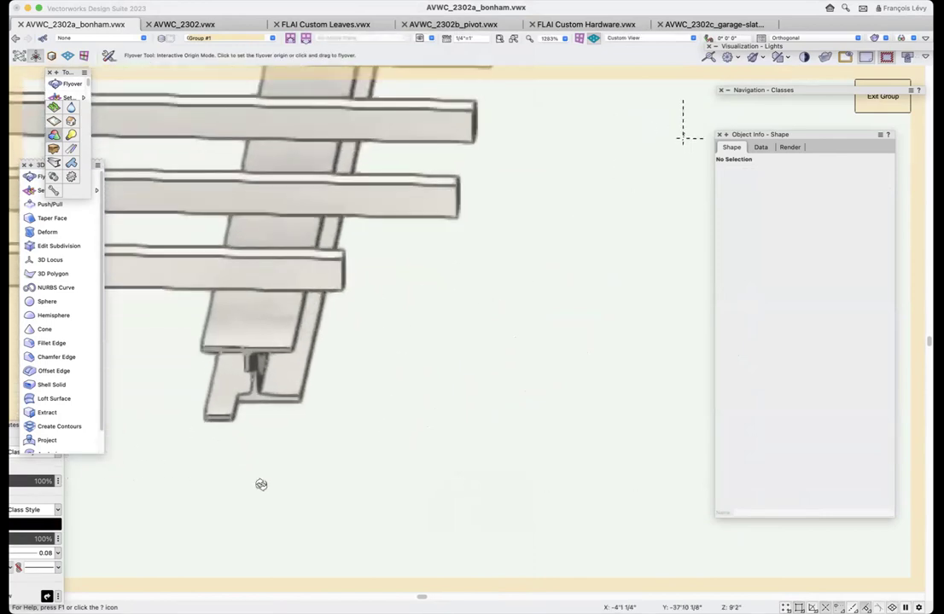
drag(261, 411, 226, 419)
key(x)
double_click(431, 312)
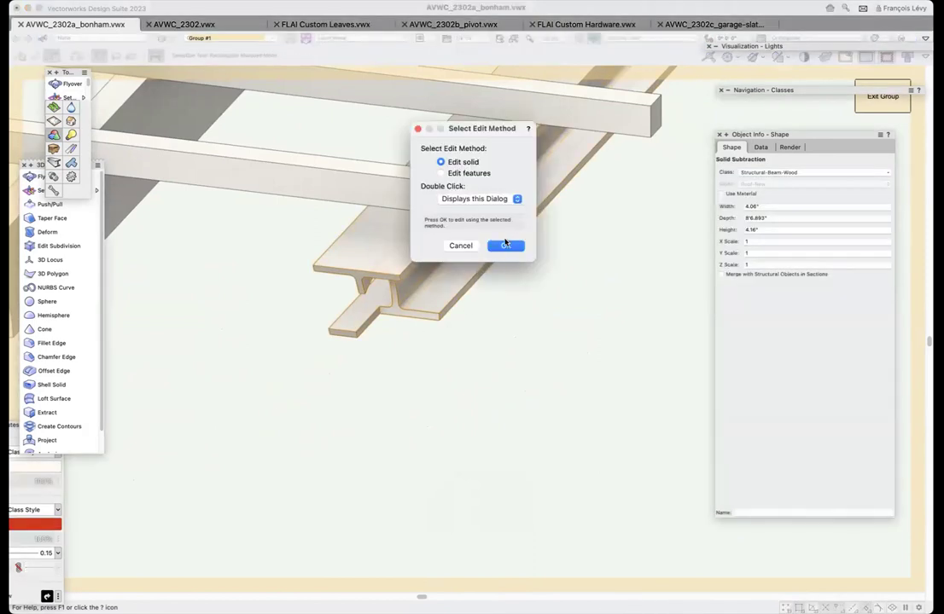
click(506, 246)
click(431, 365)
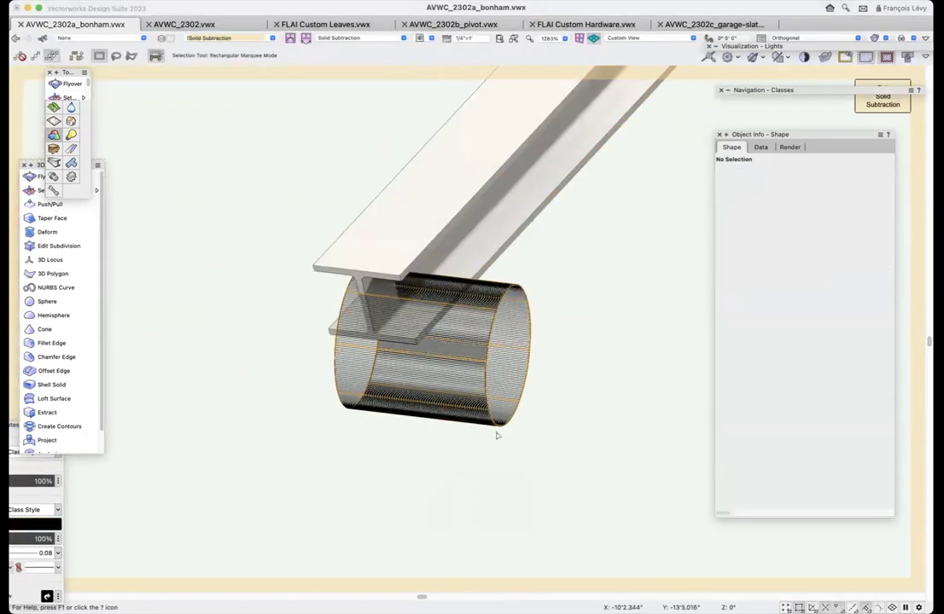
- In Top/Plan, lengthen the notch cylinder to about 1'0.2" so it spans the whole beam width, and exit the solid subtraction
key(super+5)
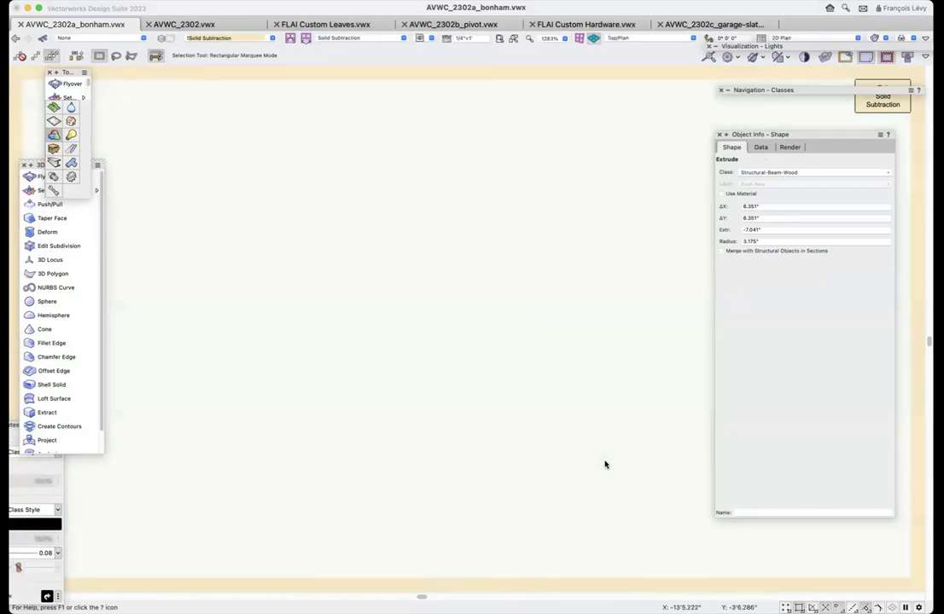
key(super+minus)
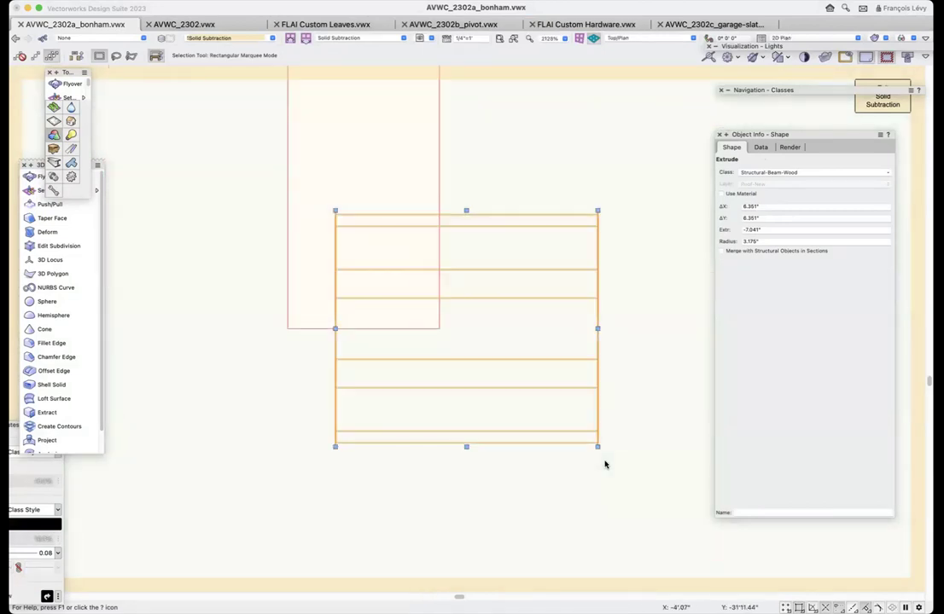
key(super+minus)
drag(401, 329, 305, 341)
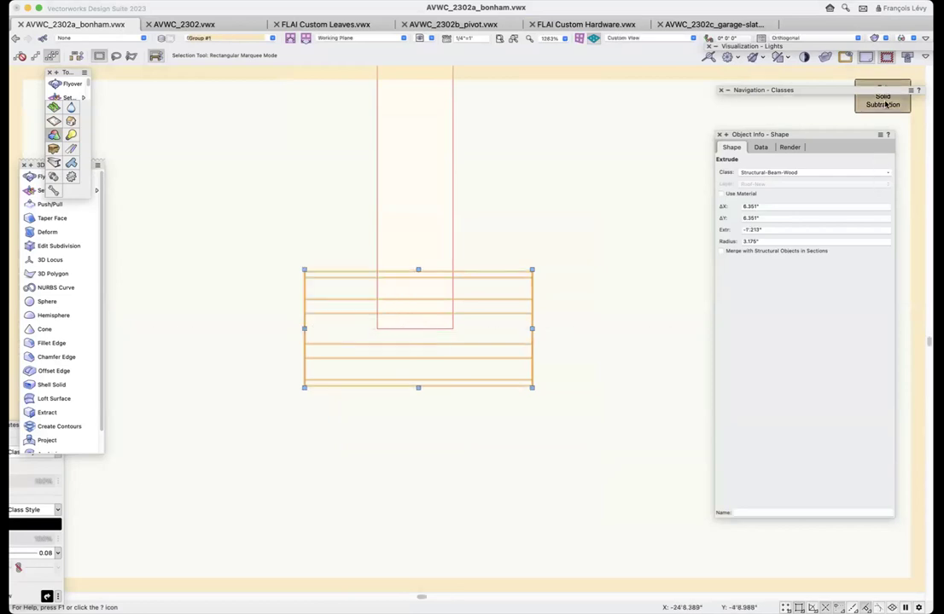
click(883, 100)
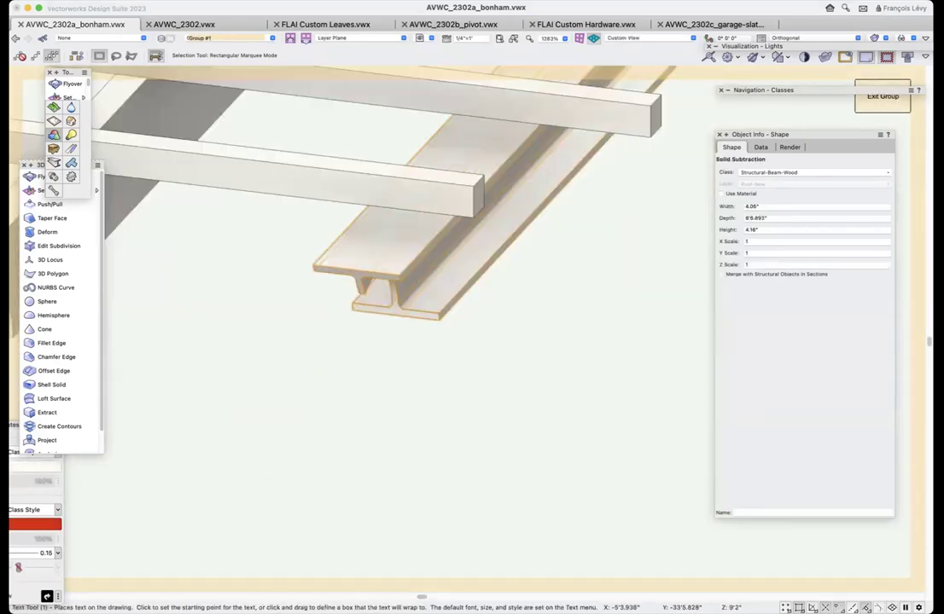
key(1)
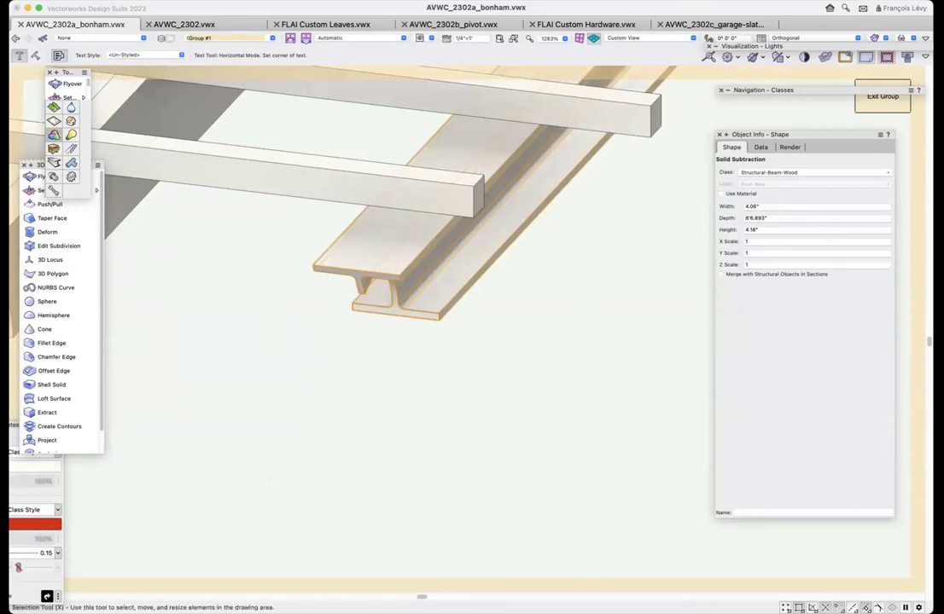
- Examine the notched steel beam in 3D, and switch to Top/Plan to view it within the whole pergola framing
key(shift+c)
drag(394, 277, 365, 236)
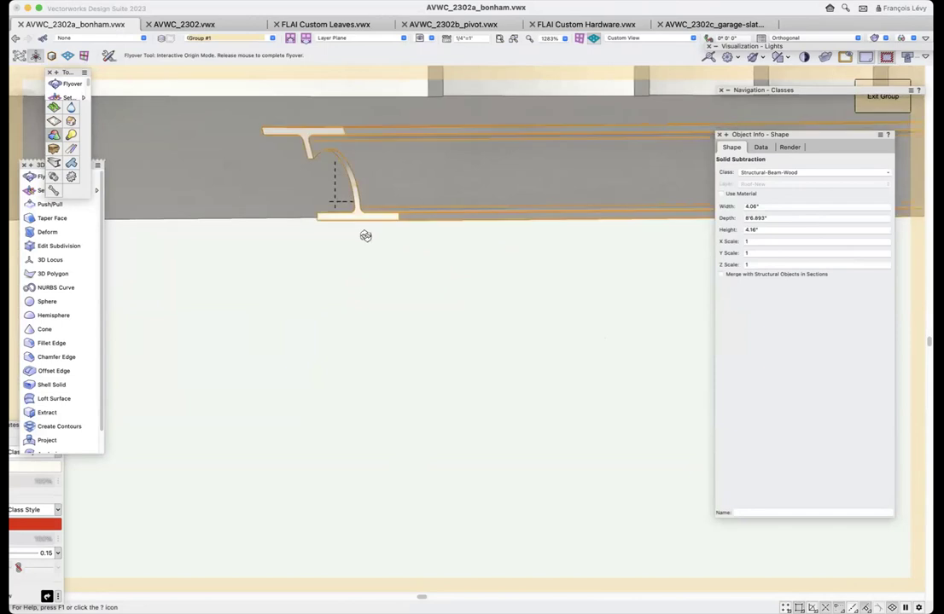
scroll(453, 287, down, 3)
mouse_move(537, 288)
mouse_down()
mouse_move(569, 291)
mouse_move(534, 308)
mouse_up()
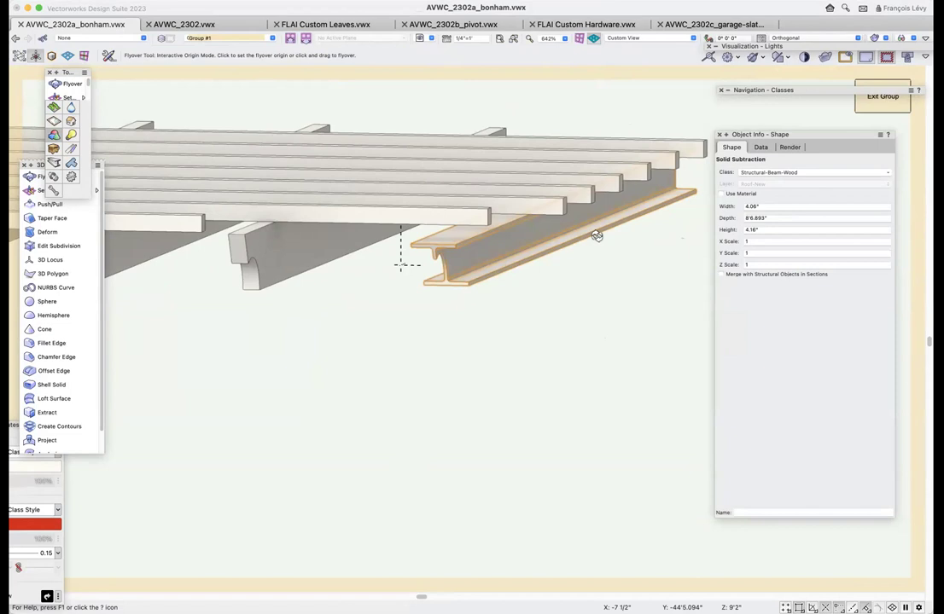
key(super+5)
scroll(633, 258, down, 5)
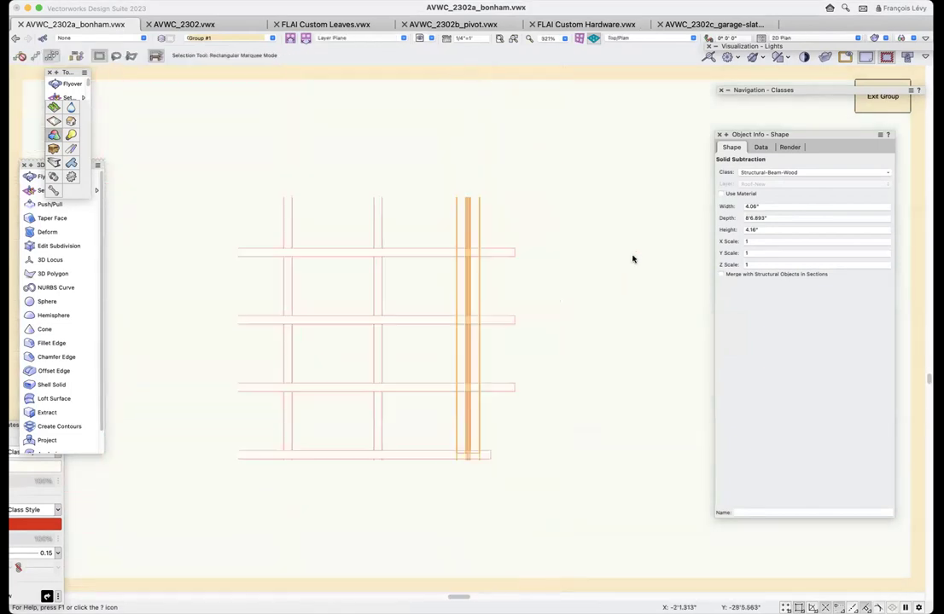
scroll(633, 259, down, 3)
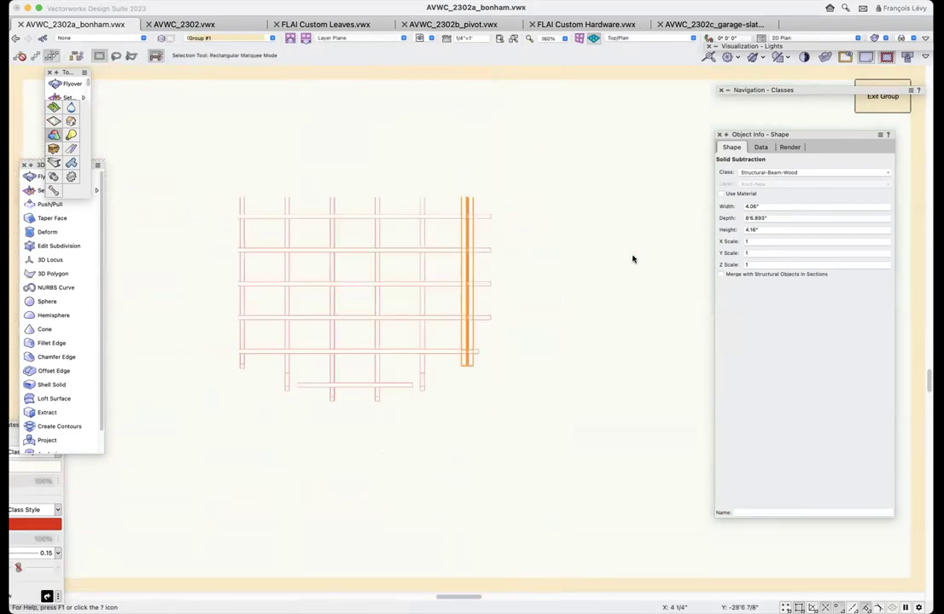
scroll(569, 247, up, 1)
click(567, 247)
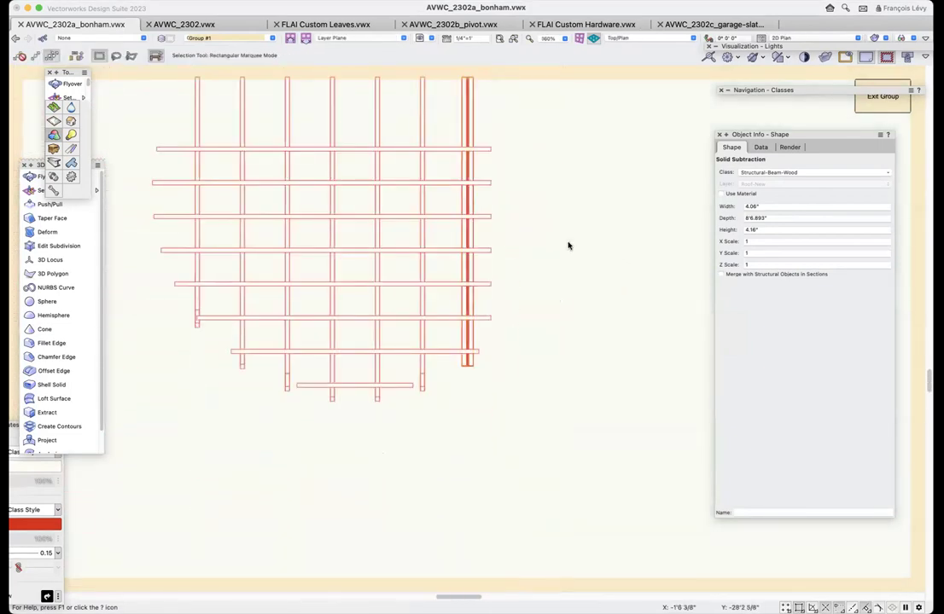
click(469, 145)
scroll(551, 198, left, 3)
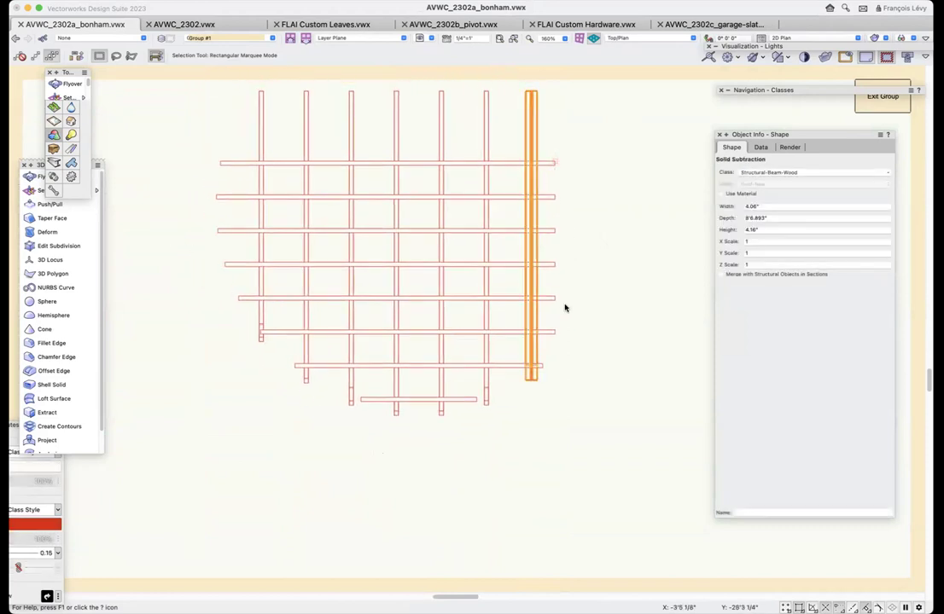
- Examine how the steel beam's notched end is drawn in plan, up close and against the neighbouring rafters
key(c)
drag(554, 351, 512, 388)
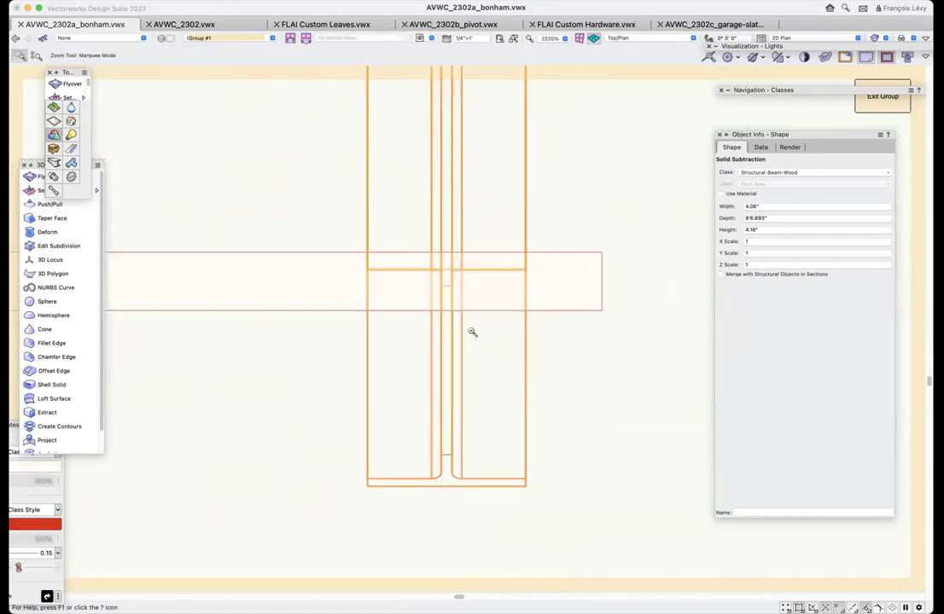
key(x)
click(505, 393)
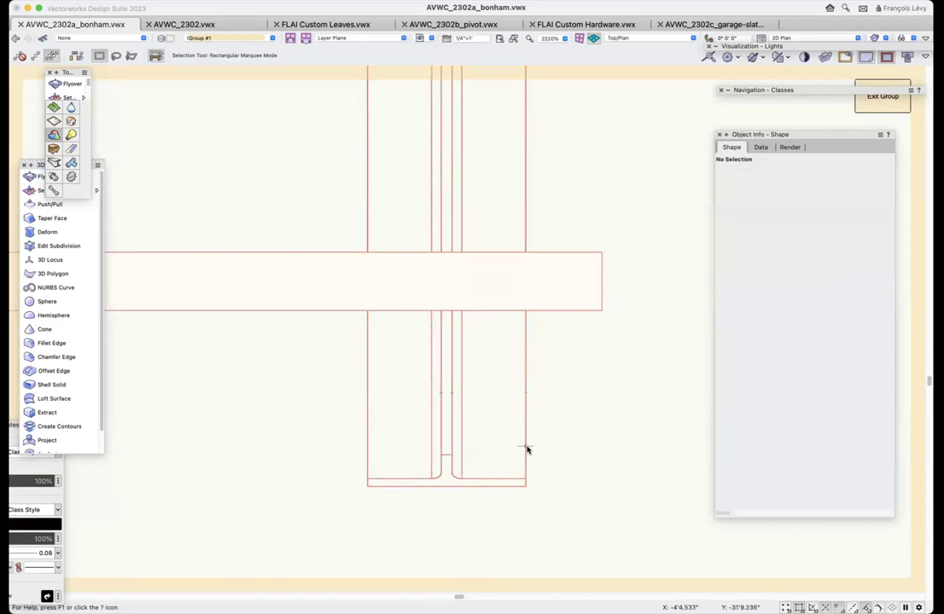
scroll(527, 450, down, 5)
scroll(527, 453, up, 2)
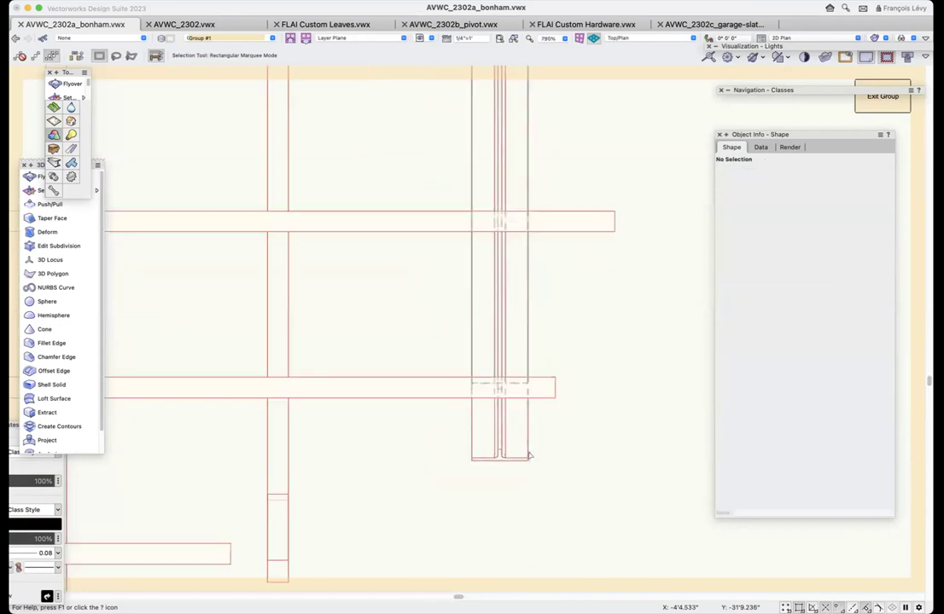
click(528, 461)
scroll(558, 446, down, 6)
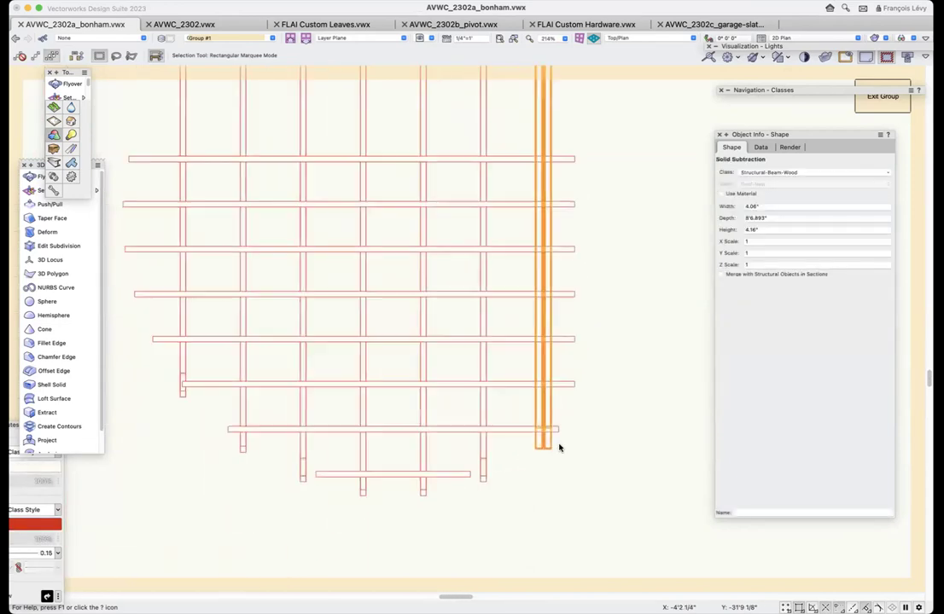
scroll(588, 386, down, 1)
click(588, 386)
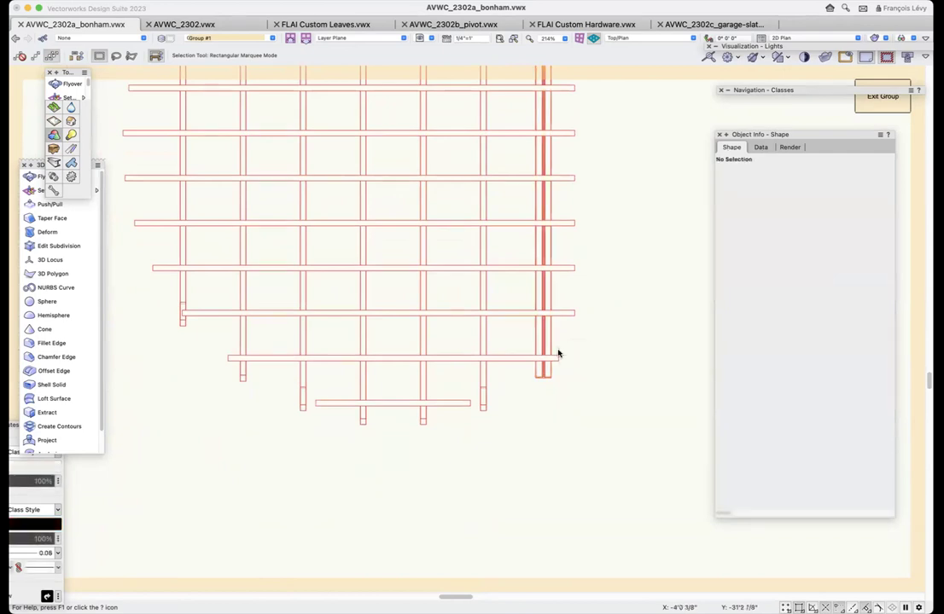
- Convert the steel beam's solid subtraction into an Auto Hybrid object and reselect it in plan
click(551, 324)
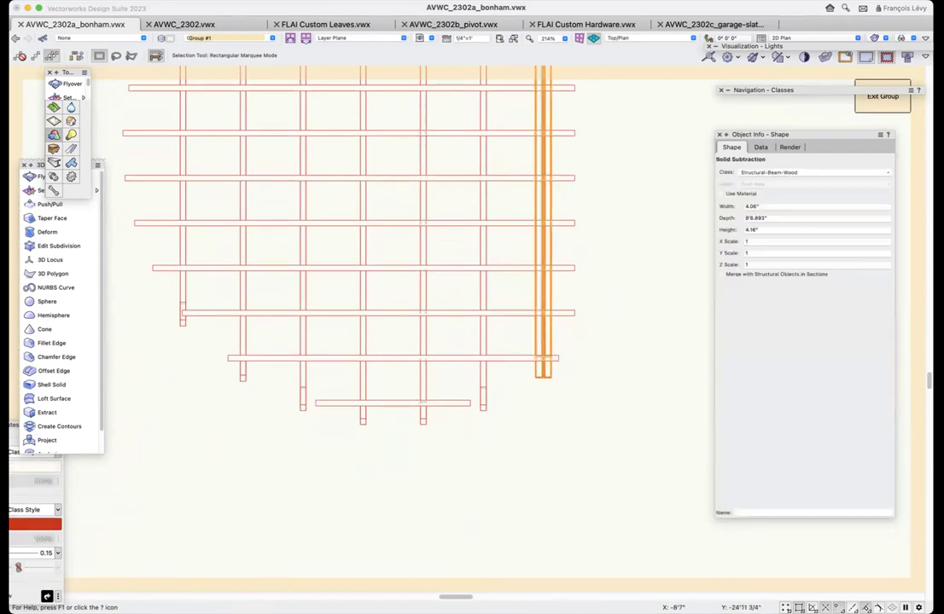
click(213, 2)
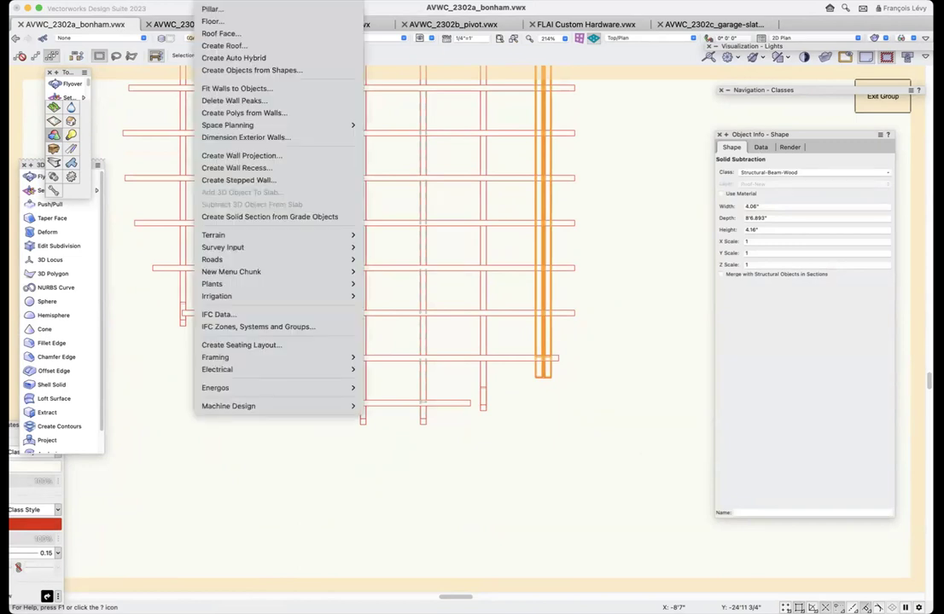
click(235, 58)
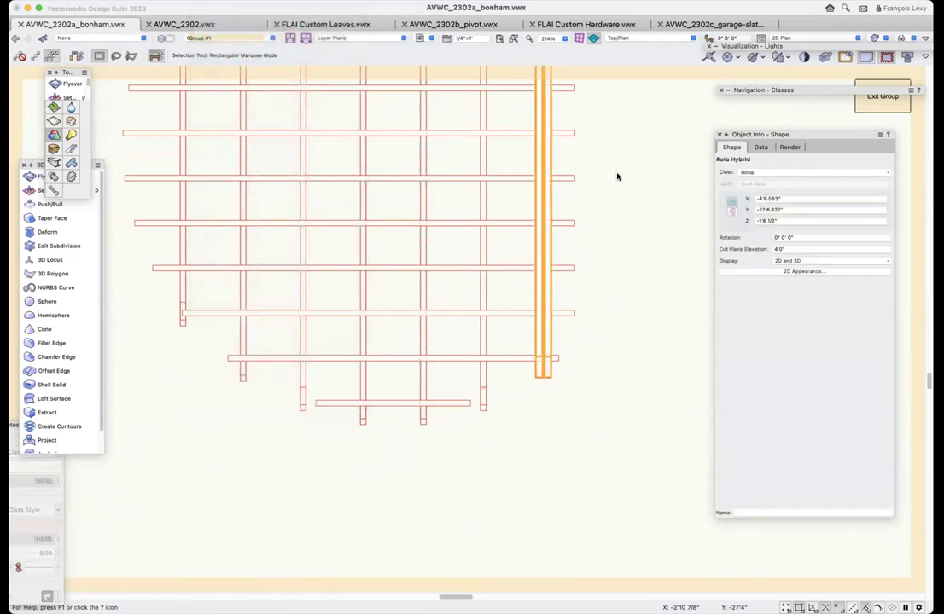
click(638, 358)
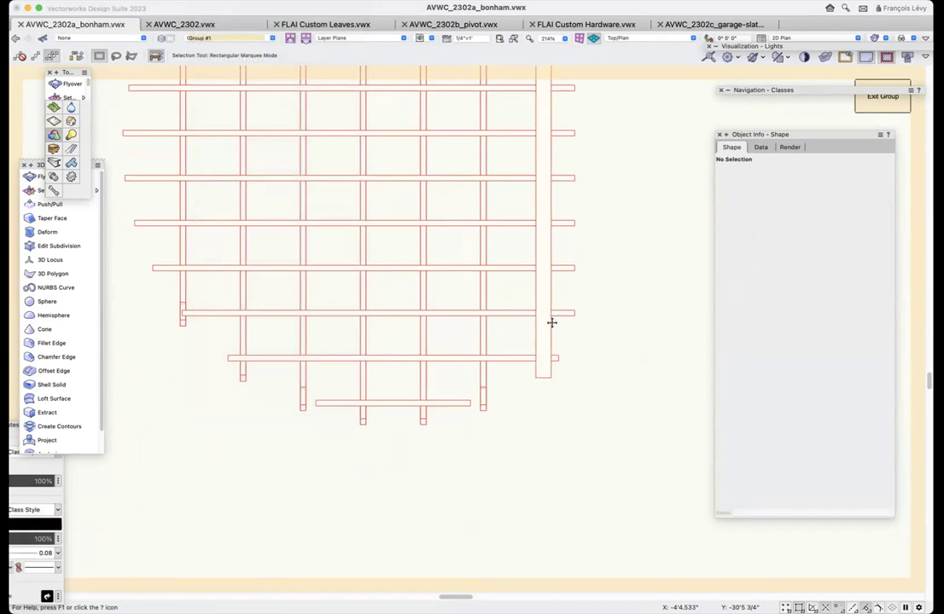
click(551, 323)
click(658, 359)
click(550, 345)
- From a 3D view, open the beam's Auto Hybrid and enter its solid subtraction with Edit solid
key(shift+c)
drag(590, 347, 611, 369)
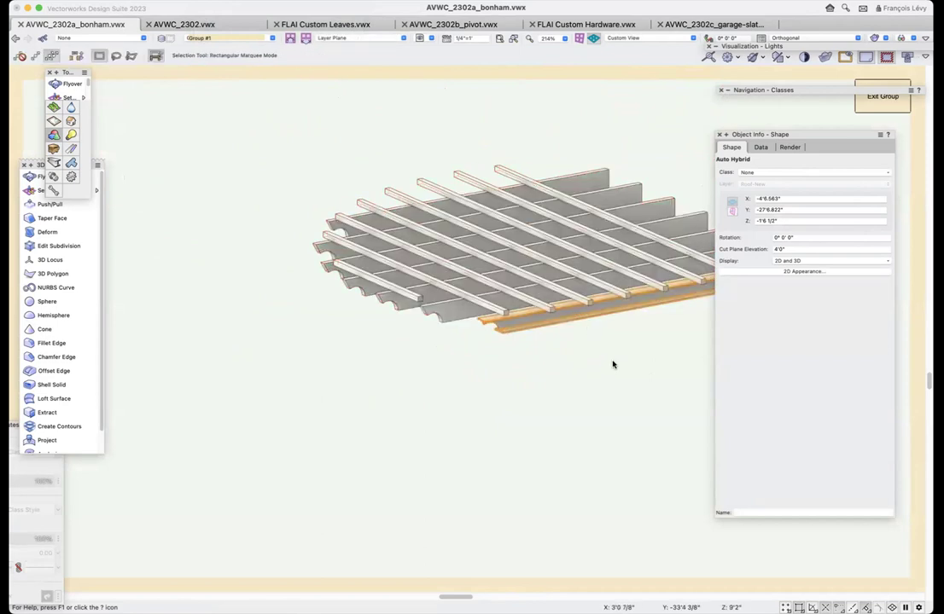
double_click(576, 318)
click(521, 309)
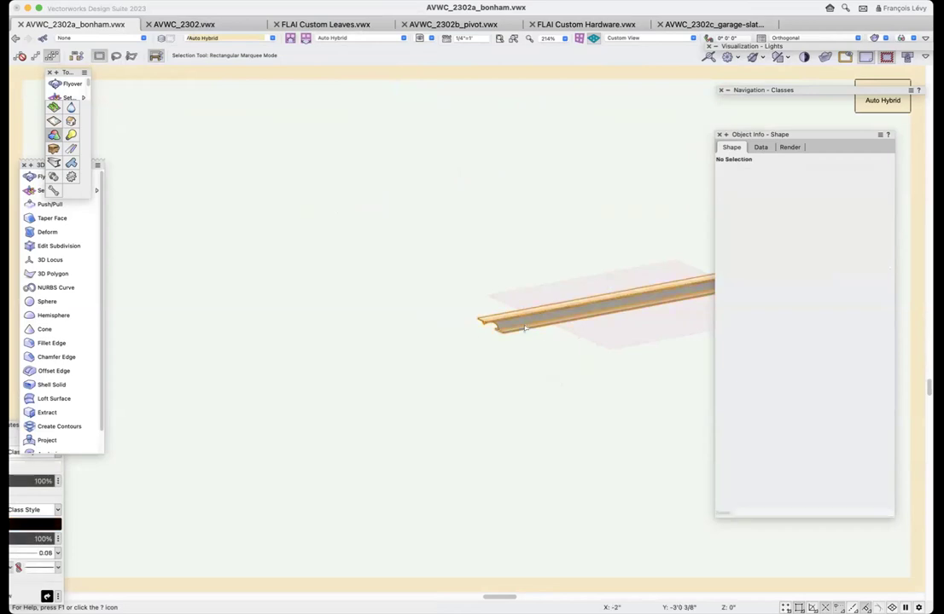
double_click(600, 305)
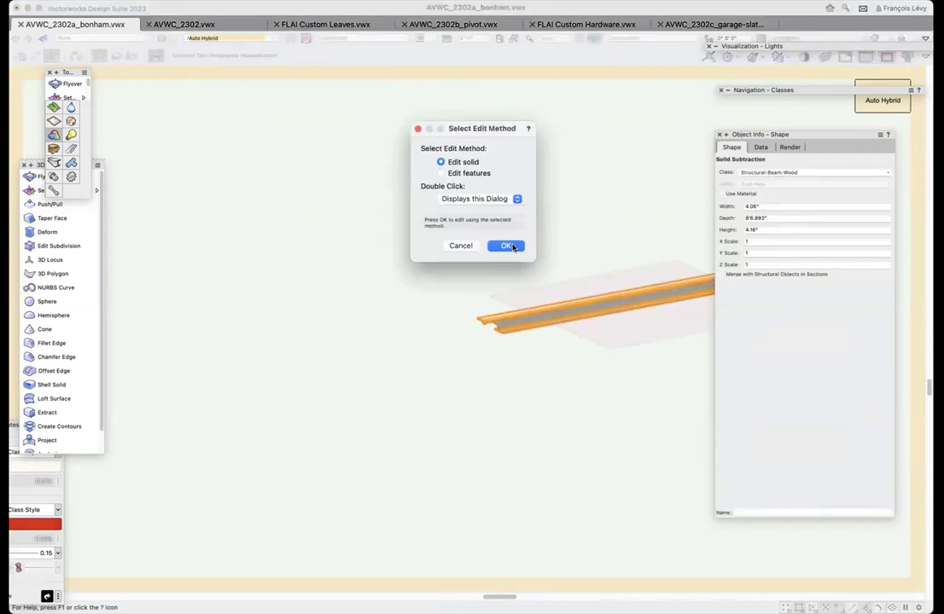
click(508, 246)
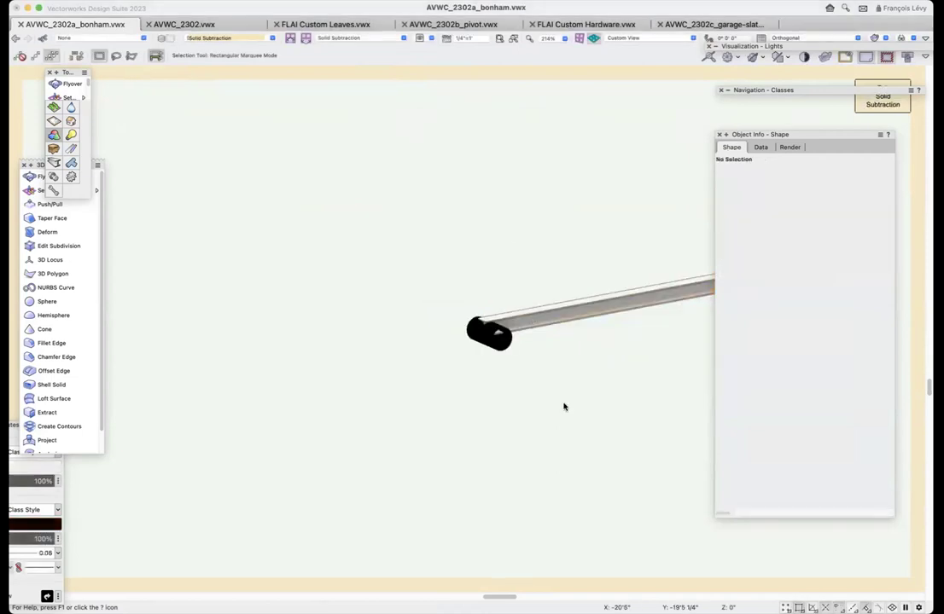
- Change the framing member's type to Solid Beam, exit the solid subtraction and Auto Hybrid, and view the pergola framing in 3D
click(576, 331)
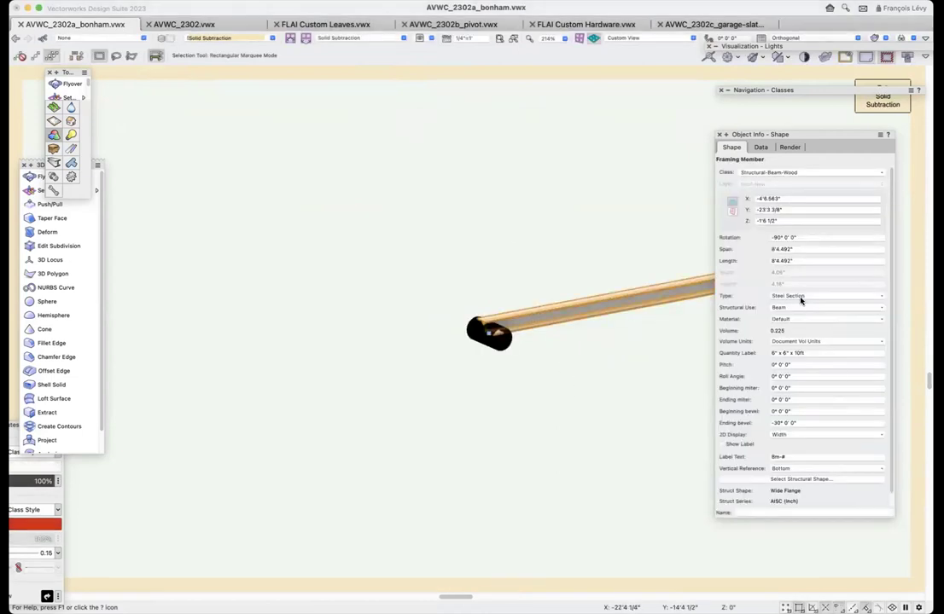
click(800, 296)
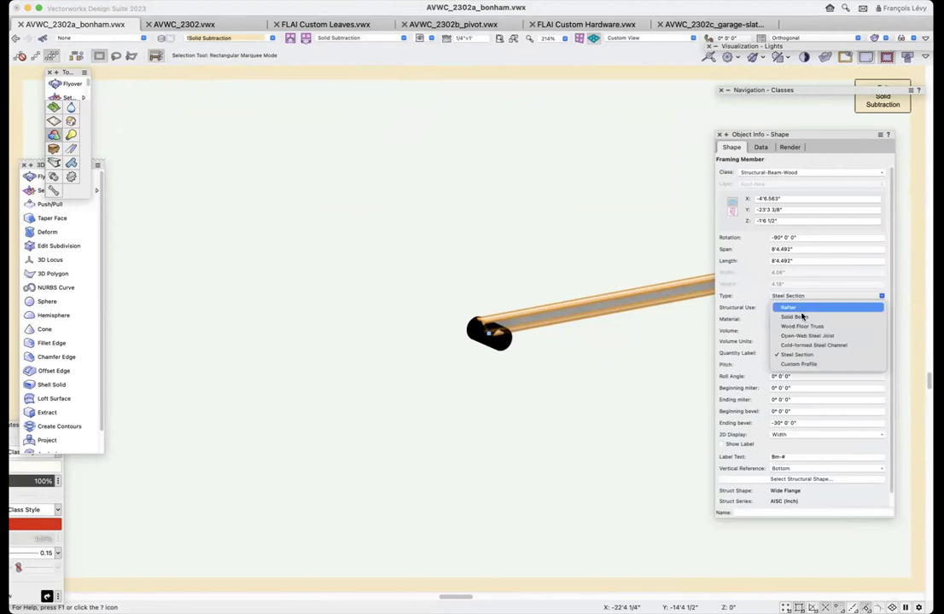
click(802, 316)
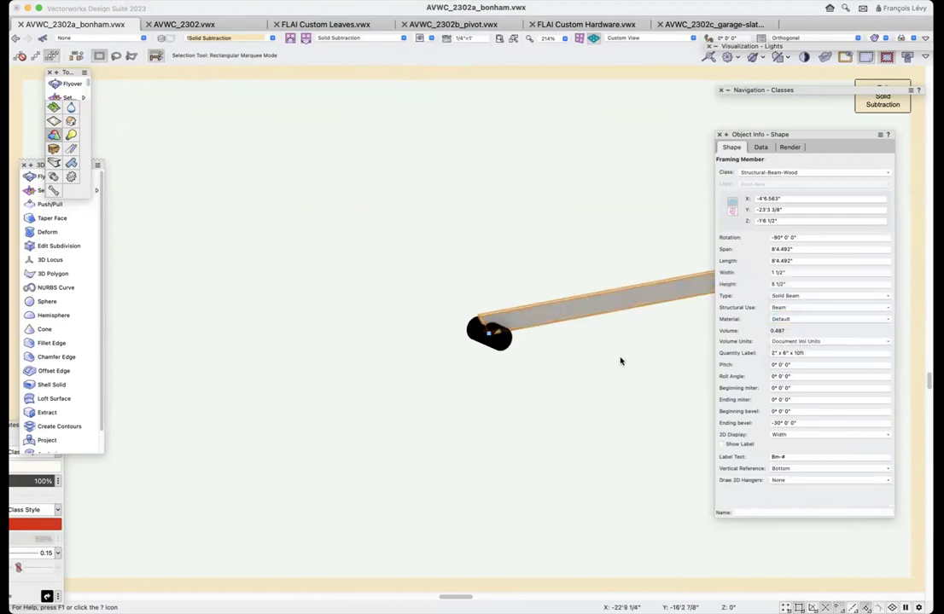
click(882, 100)
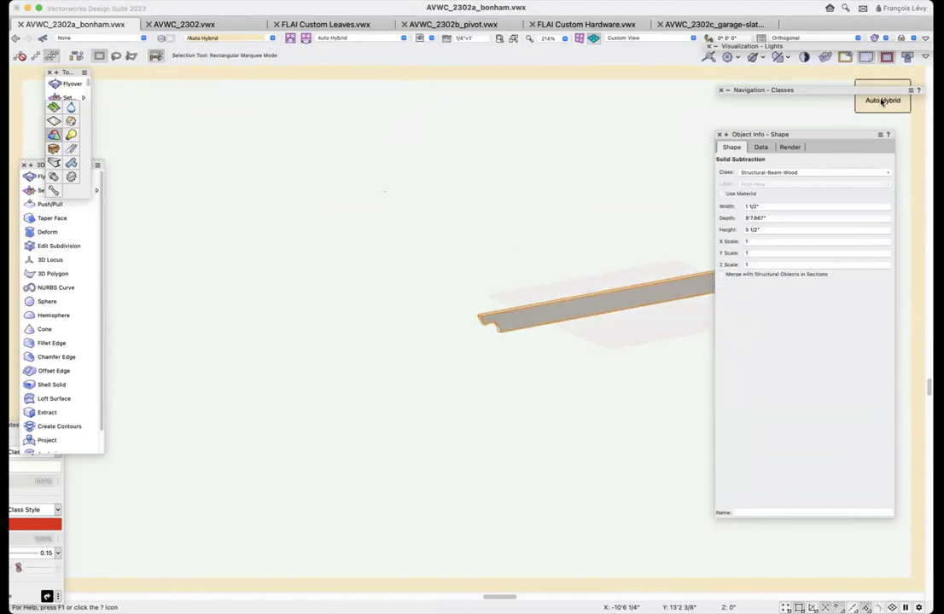
click(882, 100)
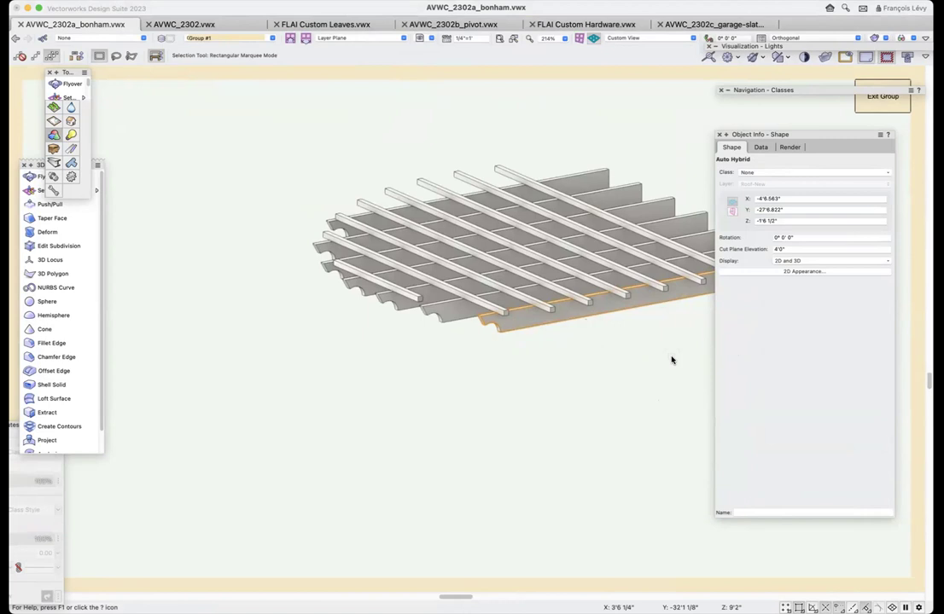
click(55, 84)
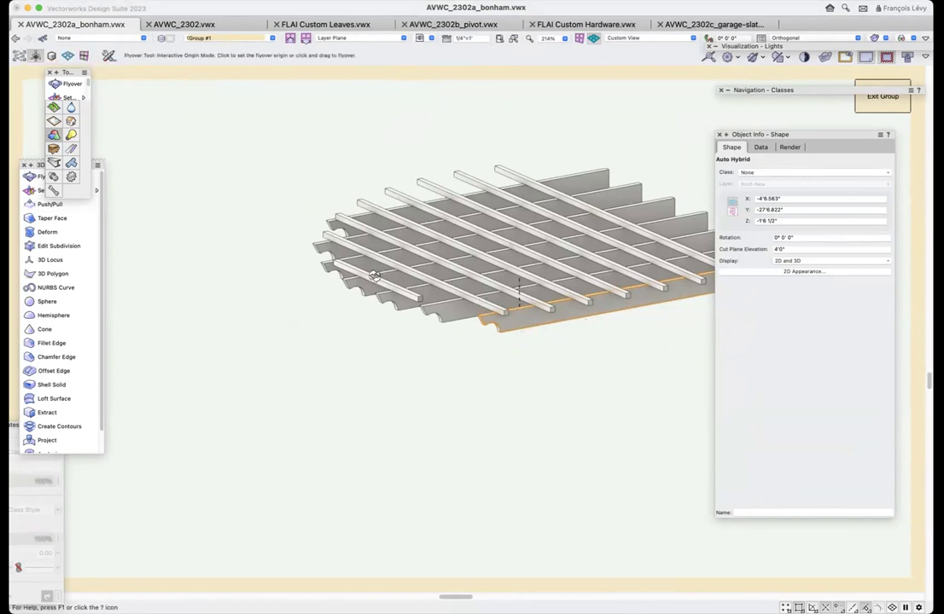
drag(379, 308, 439, 313)
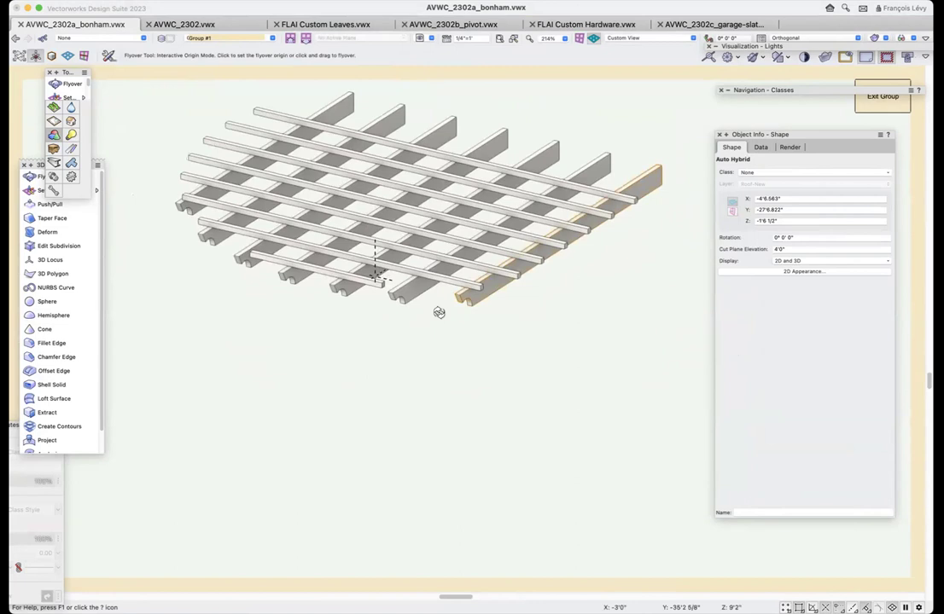
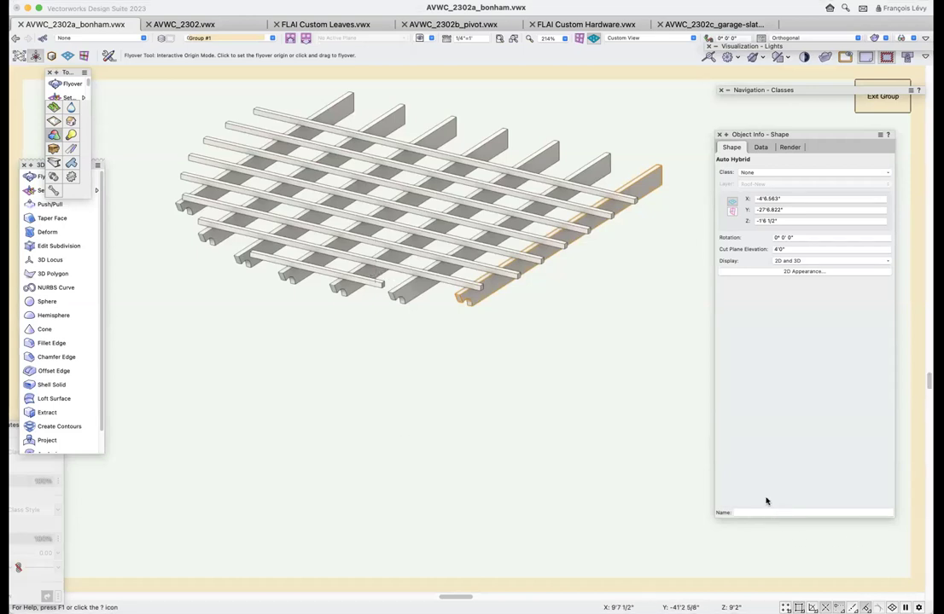
- Switch the drawing to the 5a roof ridge saved view
click(426, 39)
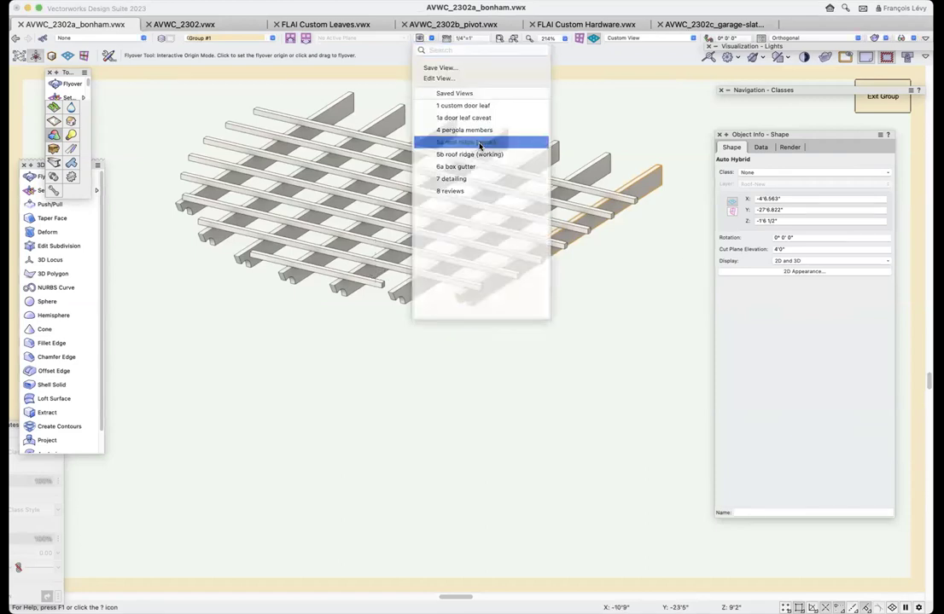
click(479, 143)
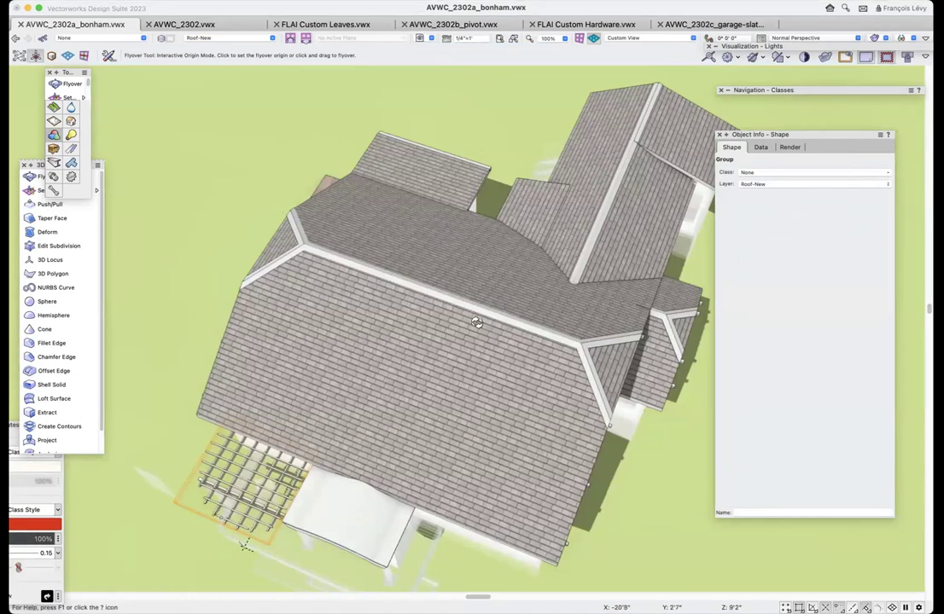
drag(454, 379, 460, 345)
key(x)
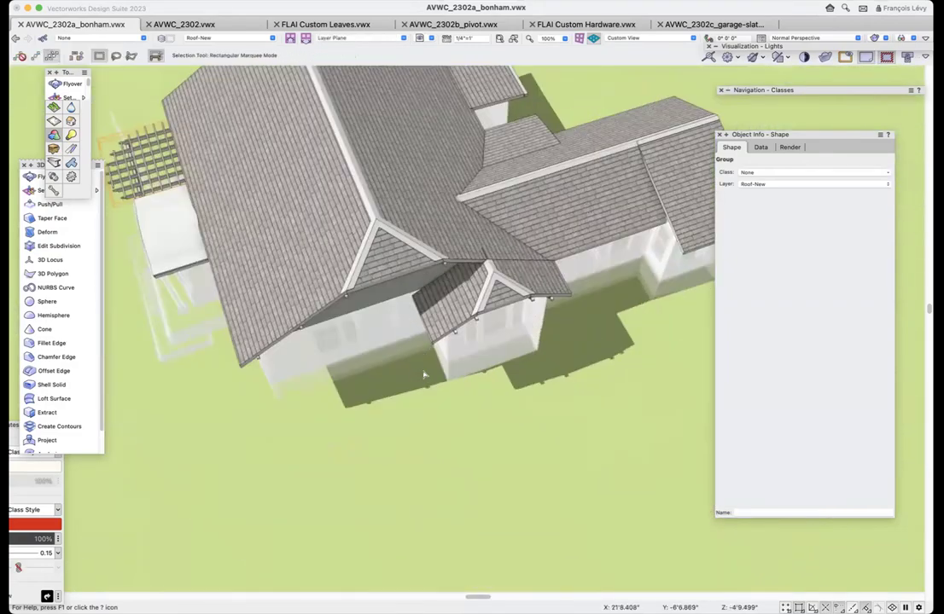
click(403, 316)
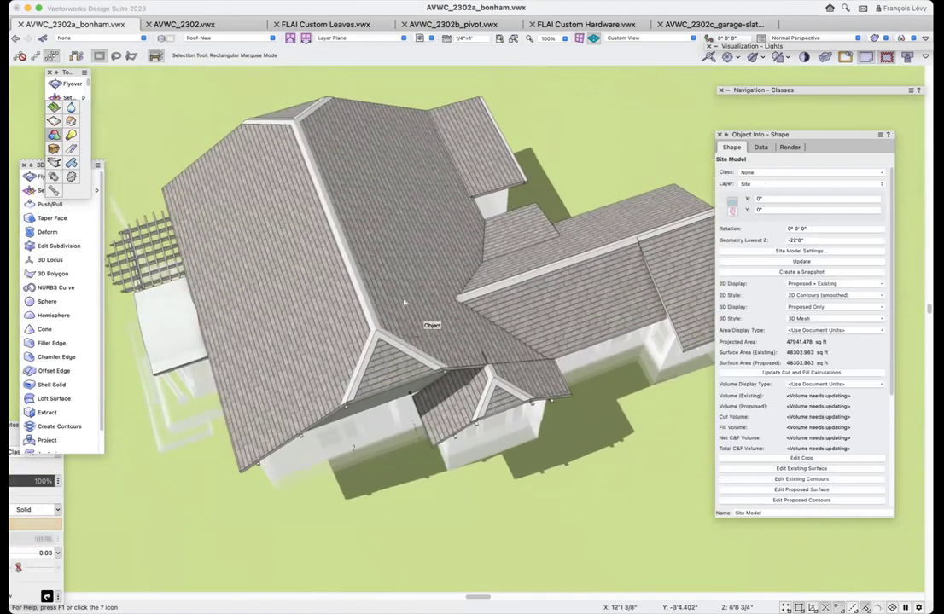
middle_drag(405, 331, 500, 314)
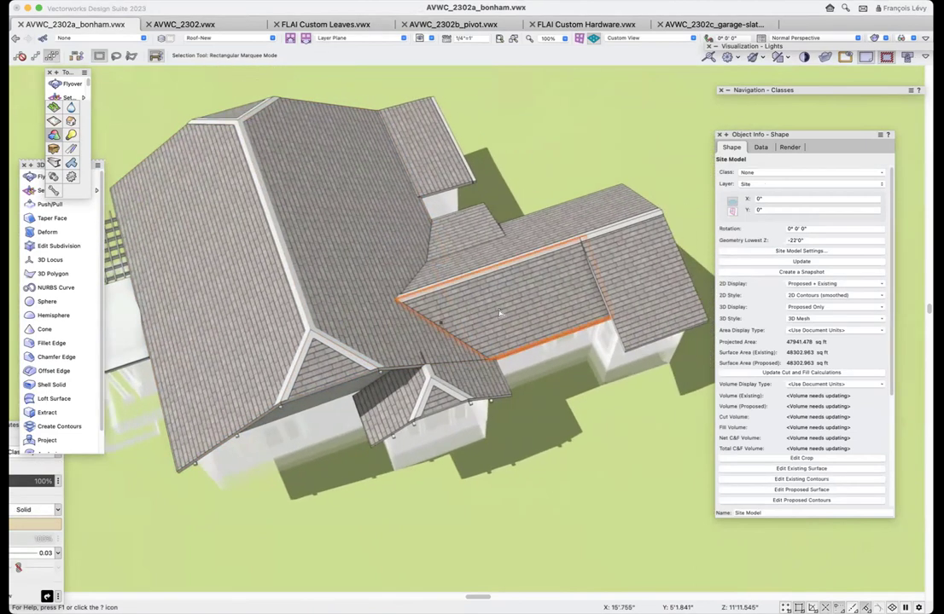
- Draw a 14'6 1/4" by 4" rectangle on the small rear roof's face, along its junction with the main roof
key(c)
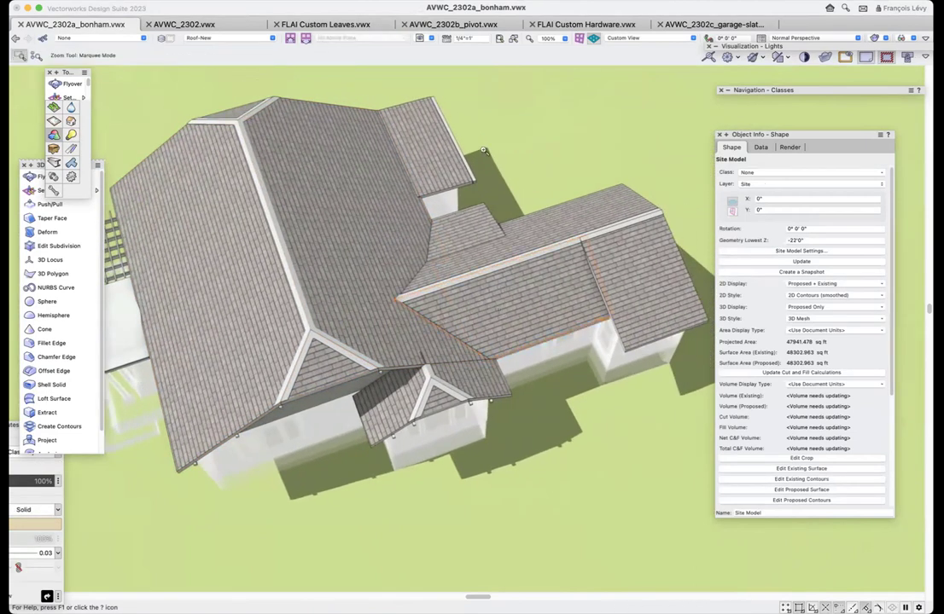
drag(359, 94, 491, 254)
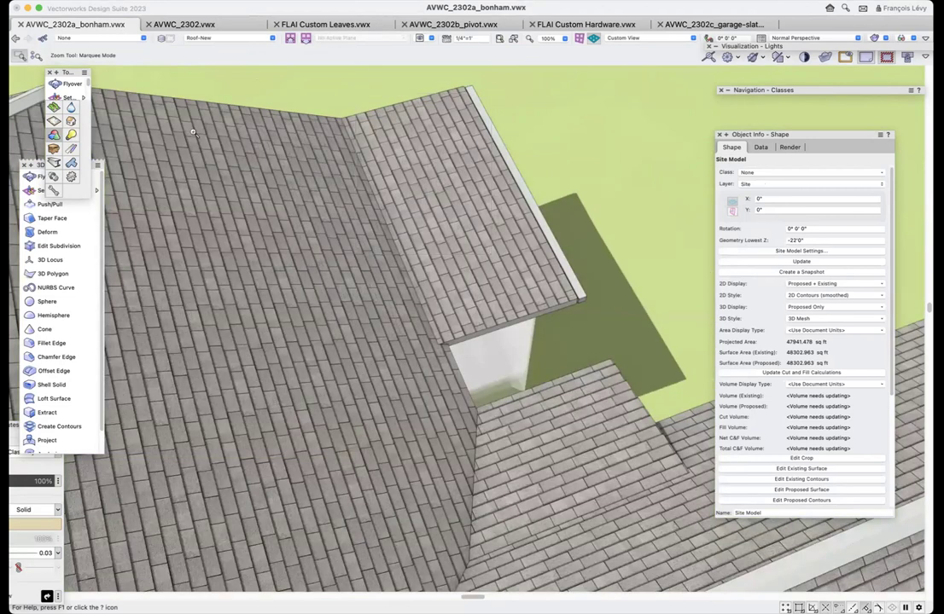
key(4)
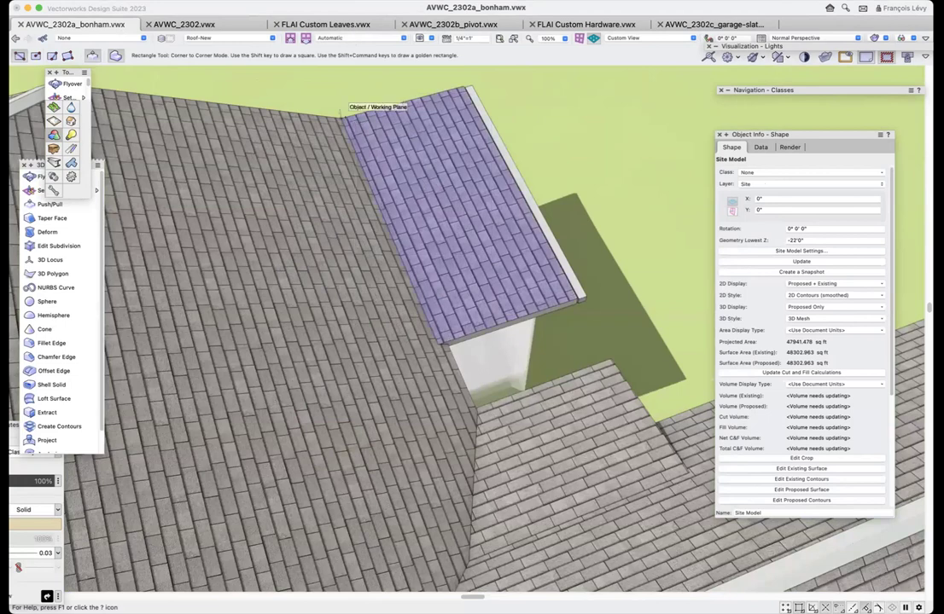
click(341, 120)
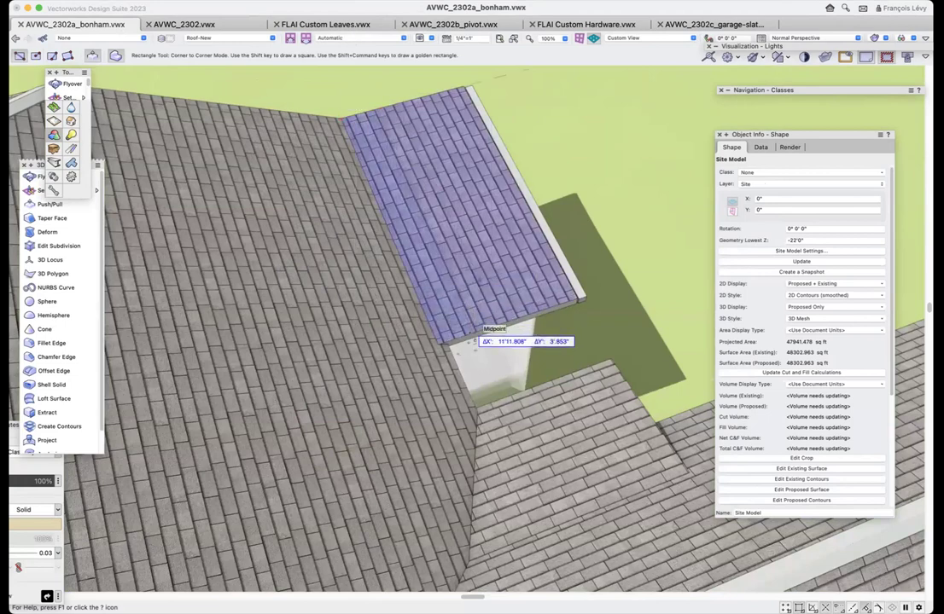
key(Tab)
key(Tab)
text(4)
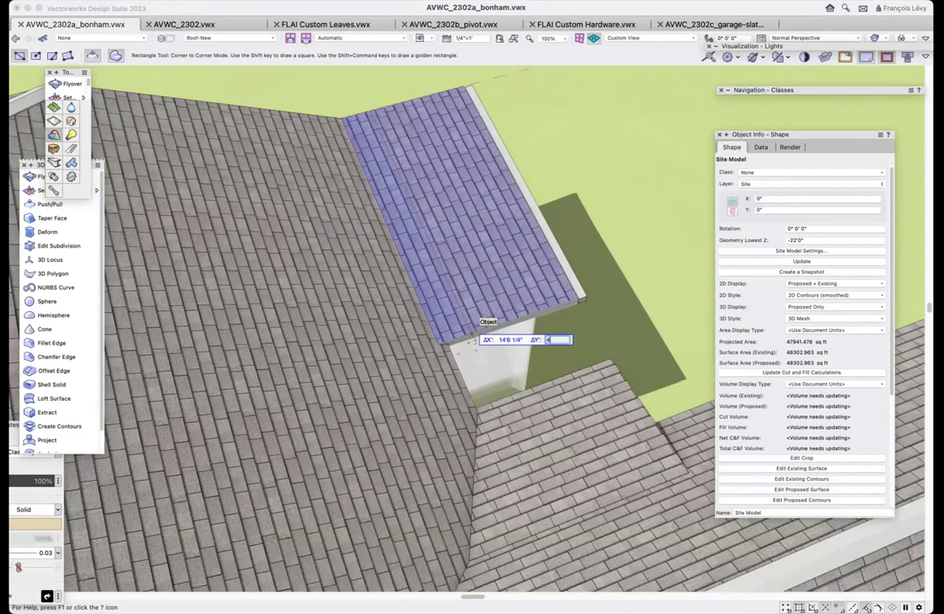
key(Tab)
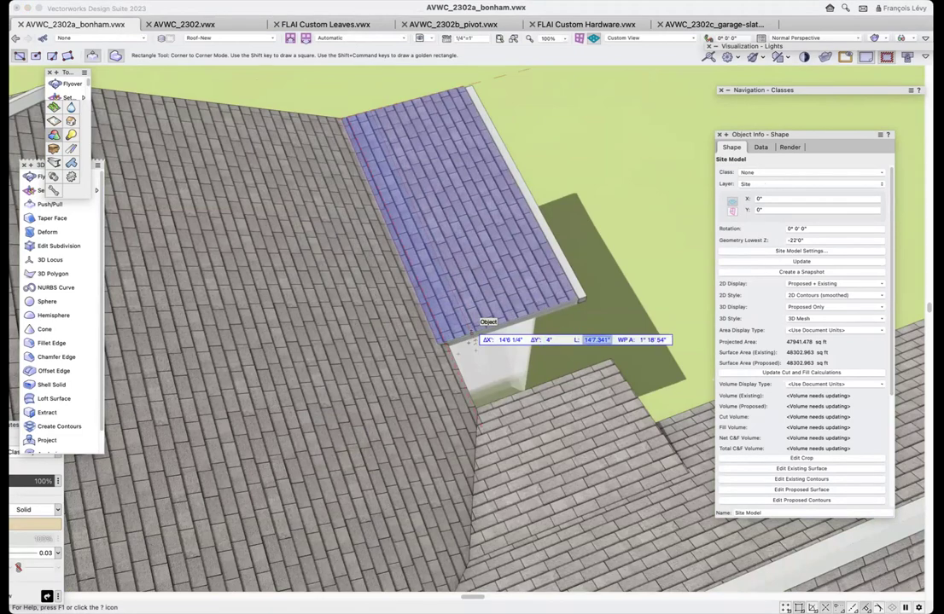
key(Return)
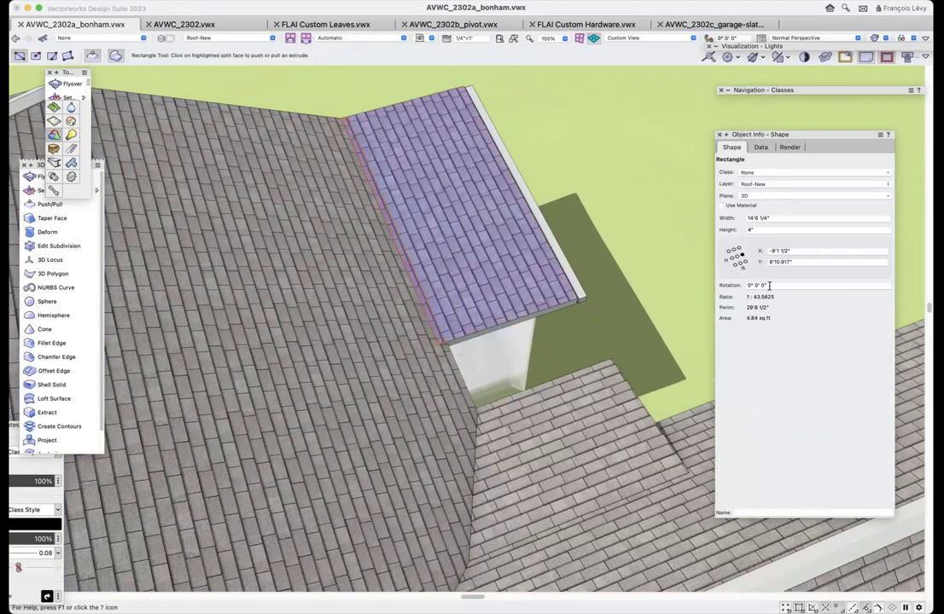
- Extrude the rectangle at the roof junction by 1/2"
click(554, 320)
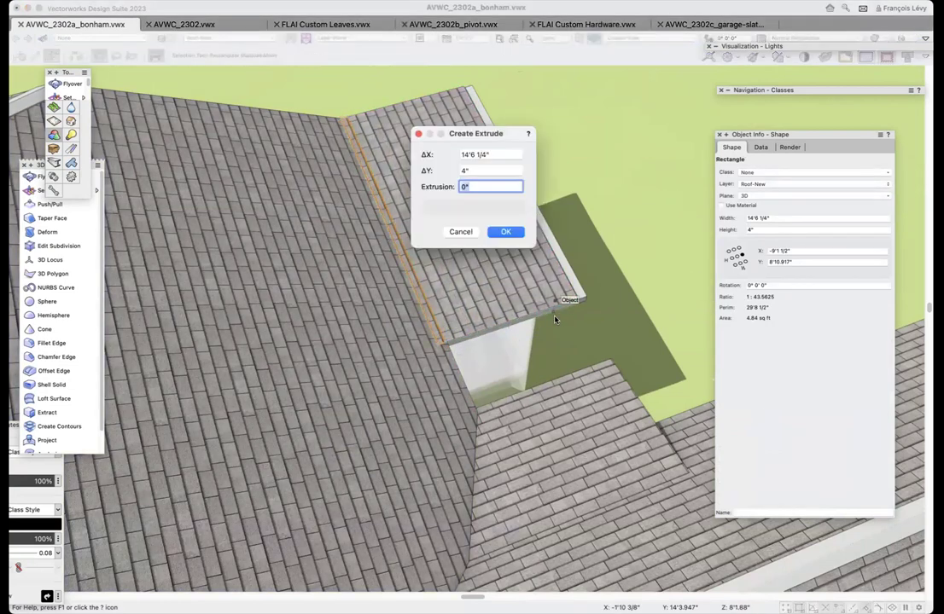
text(1/2)
key(Return)
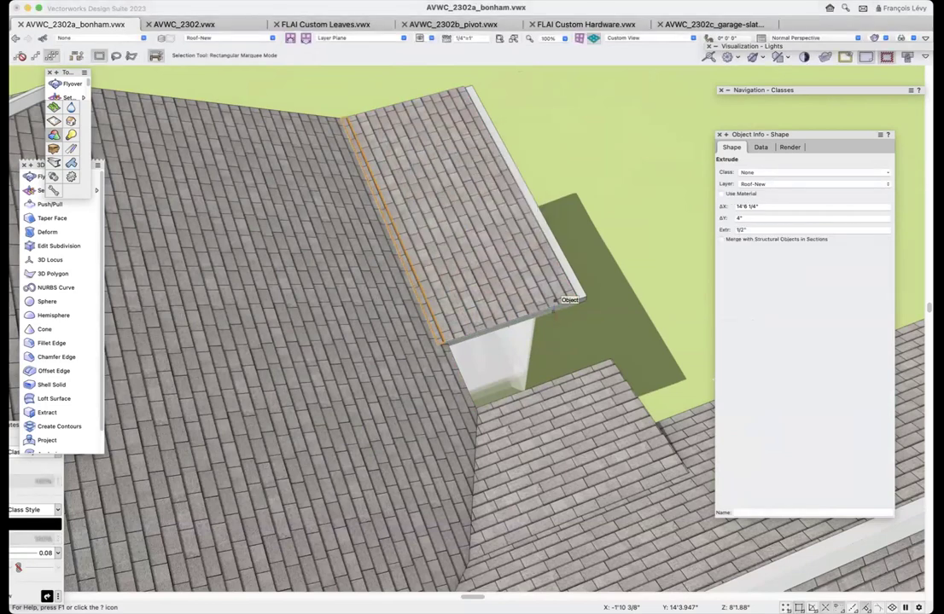
- Assign the extruded strip to the Roof-Accessories class
click(756, 173)
text(a)
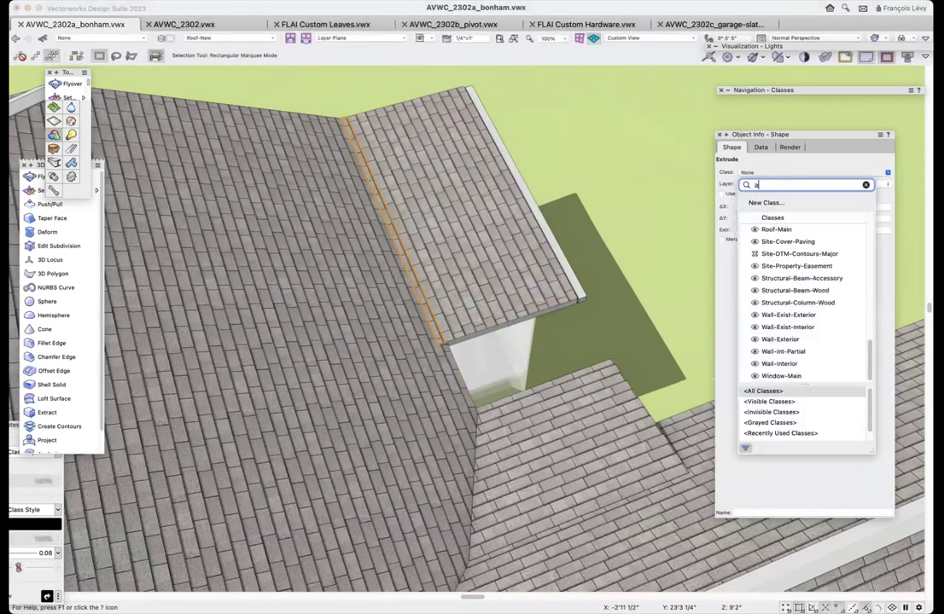
text(pcc)
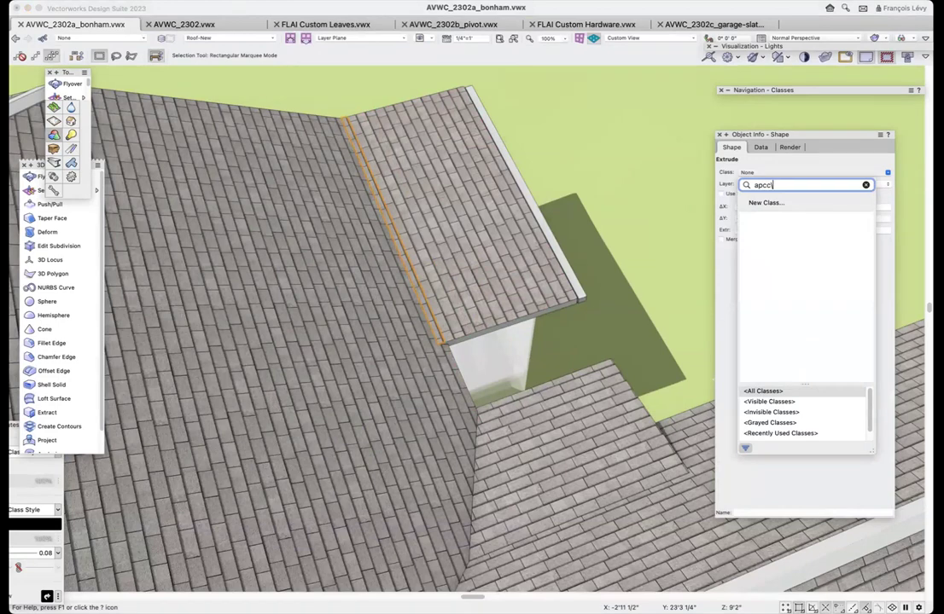
key(BackSpace)
key(BackSpace)
key(BackSpace)
text(cc)
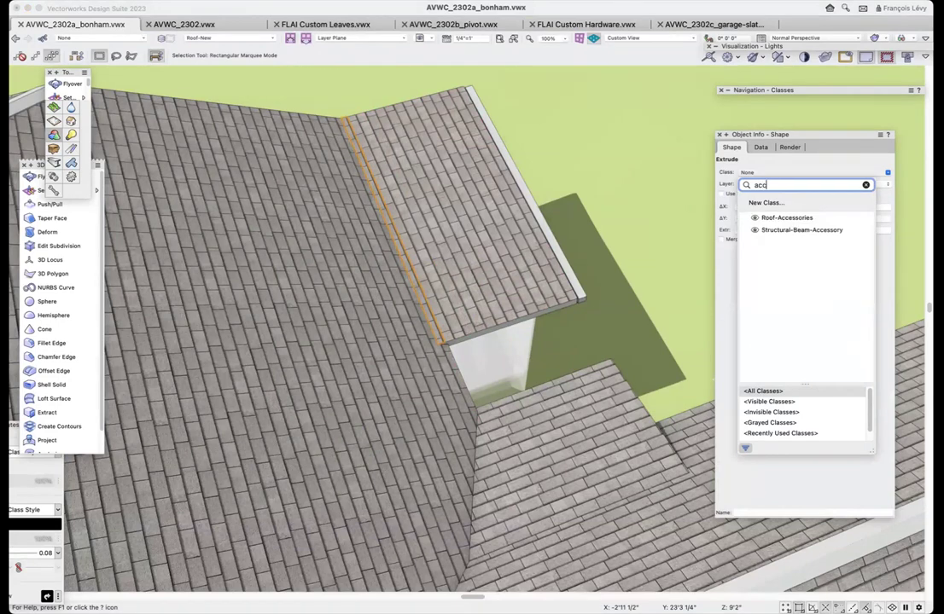
click(787, 218)
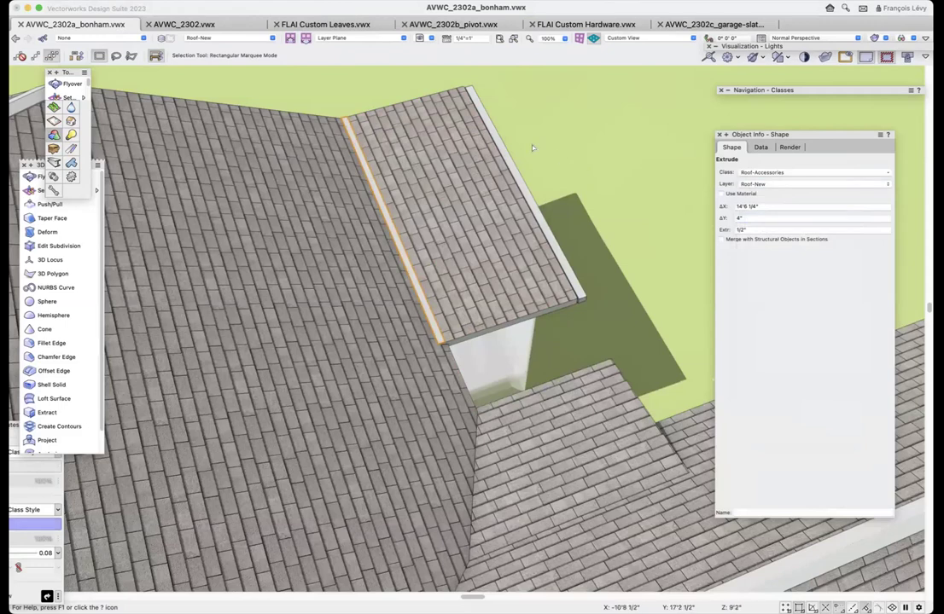
- Try to draw a matching rectangle on the main roof's face, starting at the strip's upper end
scroll(266, 106, up, 5)
scroll(284, 99, down, 3)
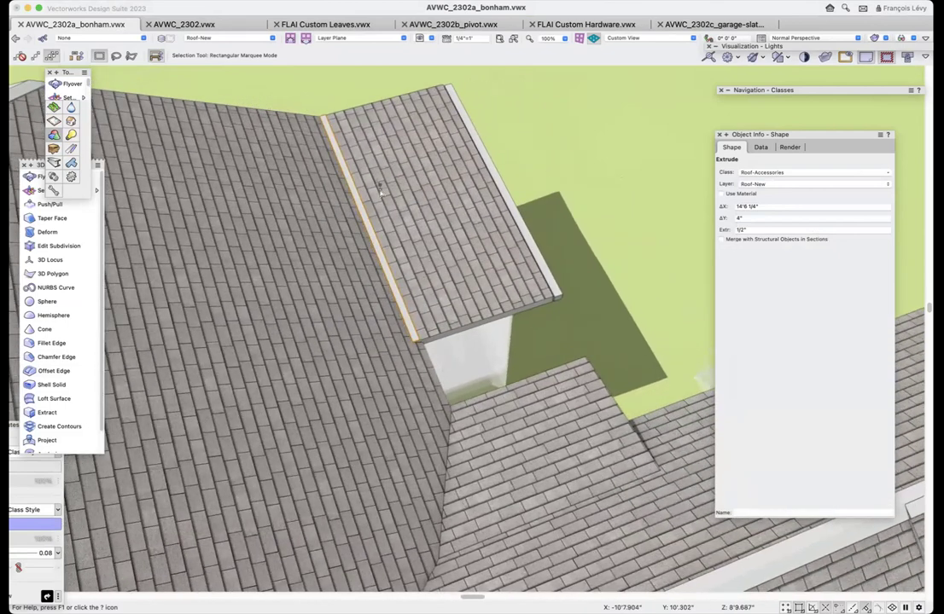
key(c)
drag(299, 119, 346, 126)
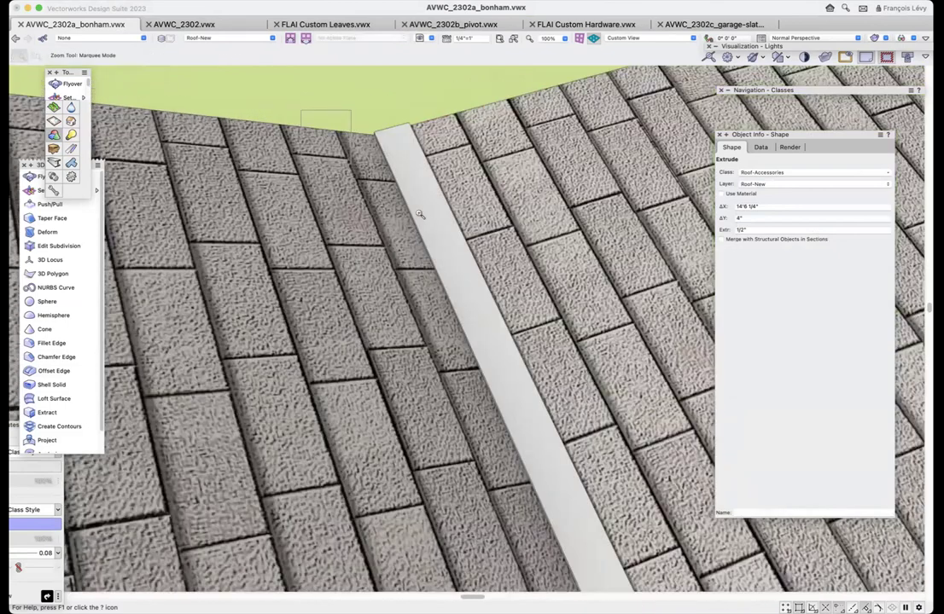
key(4)
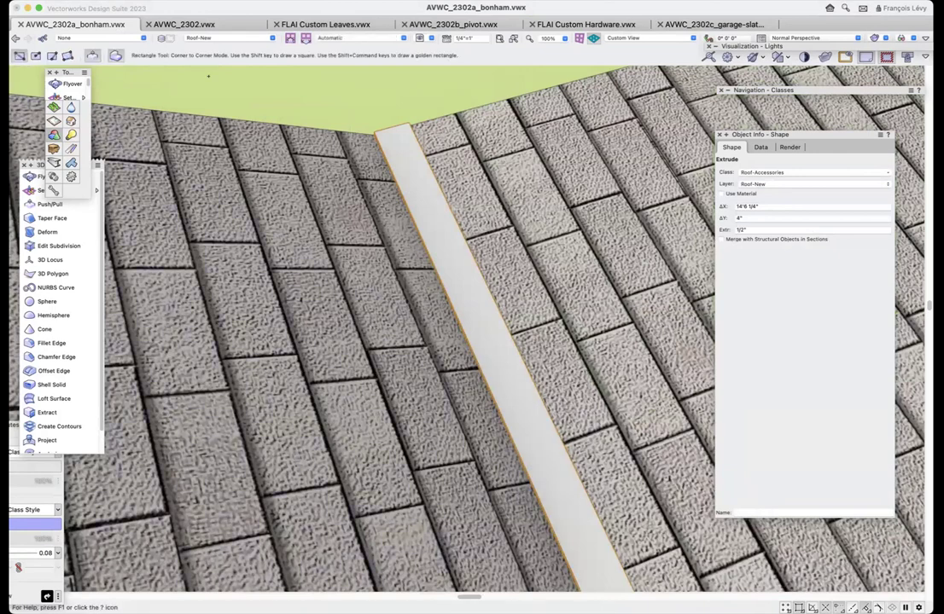
click(376, 128)
click(322, 224)
scroll(370, 260, down, 3)
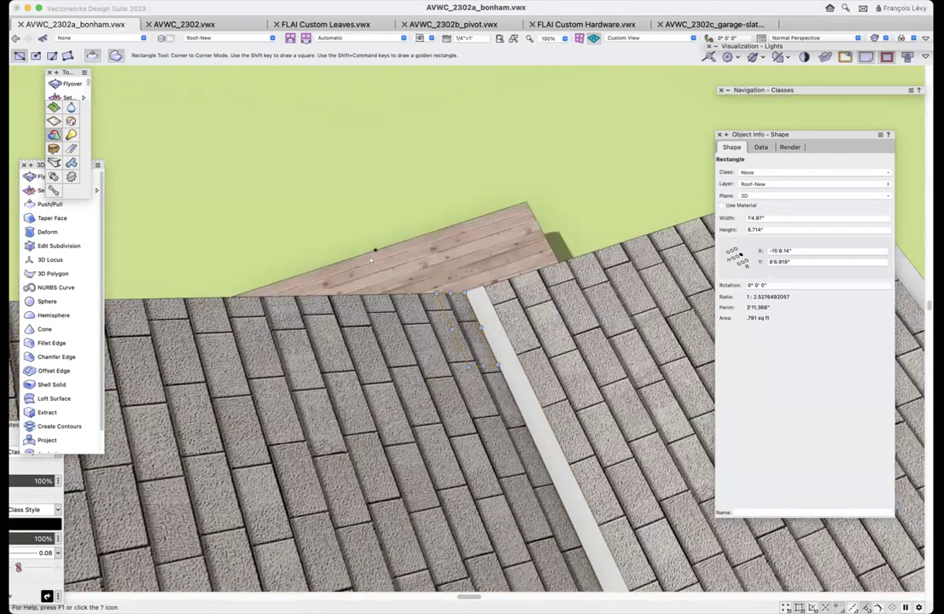
key(x)
key(x)
- Move the main existing roof in 3D with a Z offset of 1"
scroll(370, 259, down, 5)
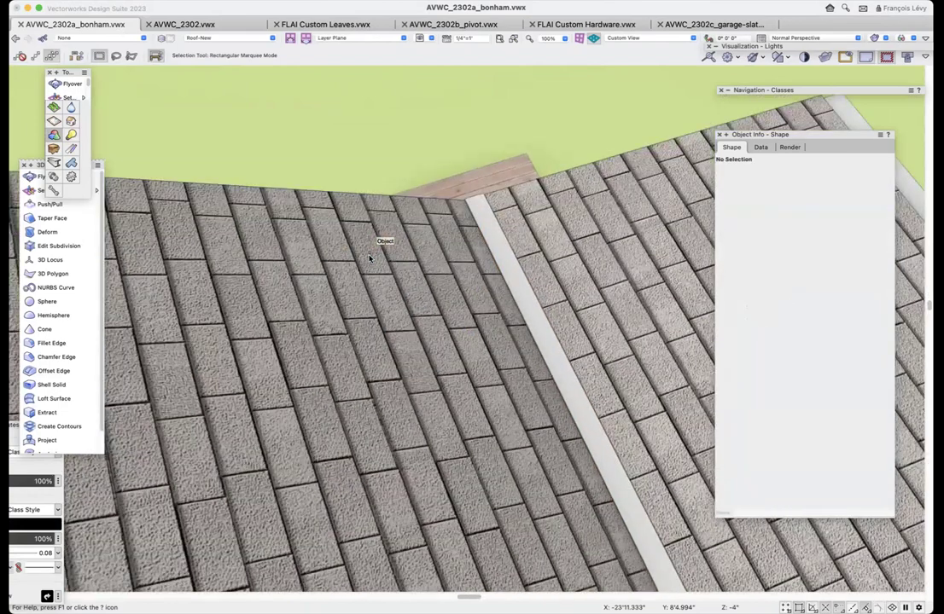
scroll(369, 258, down, 10)
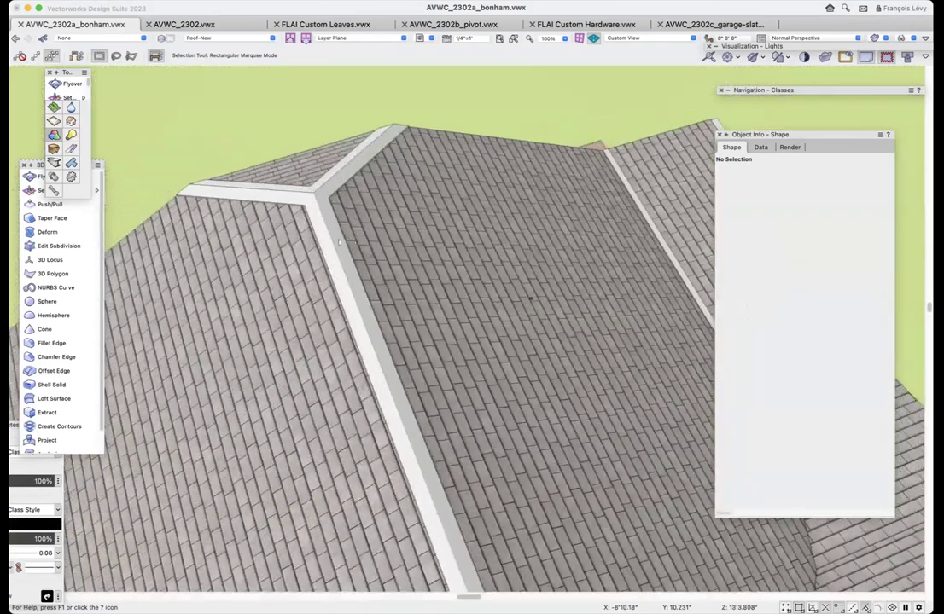
click(339, 243)
scroll(401, 256, up, 5)
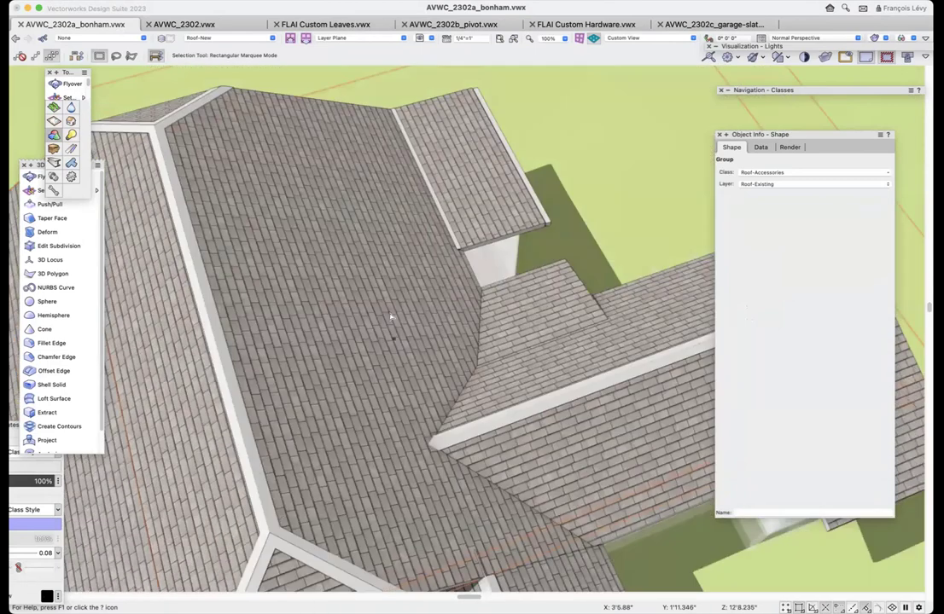
scroll(391, 318, down, 8)
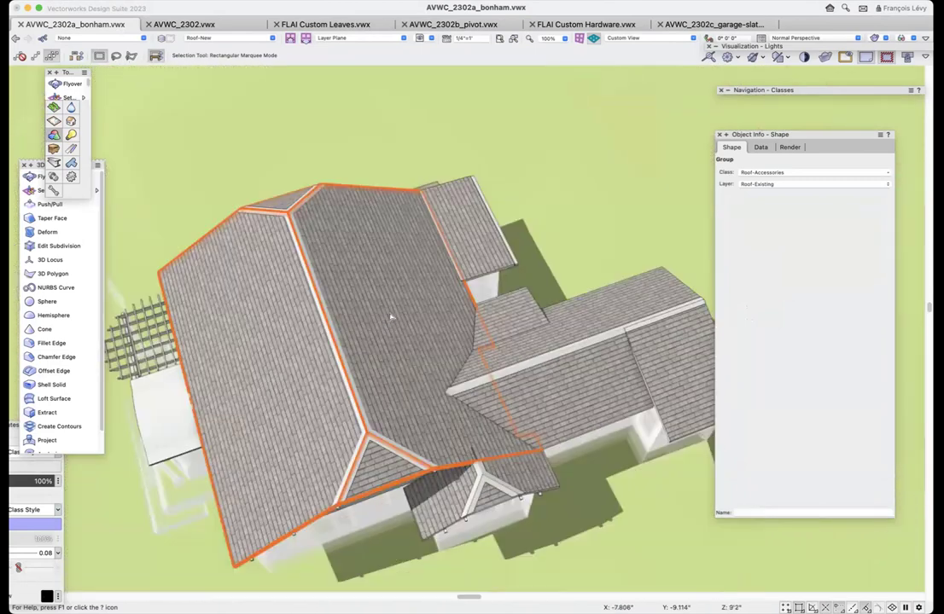
click(392, 316)
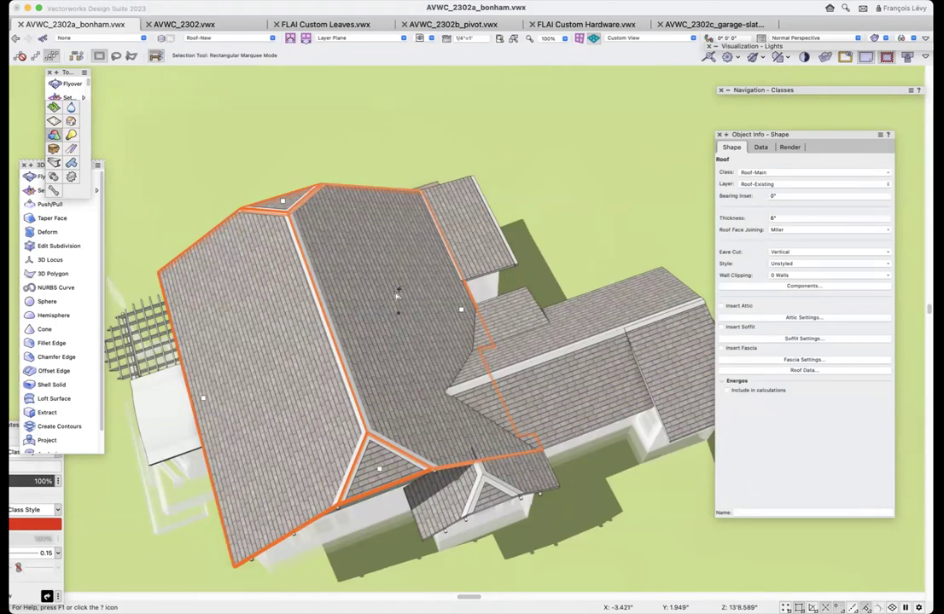
key(super+alt+m)
key(Tab)
key(Tab)
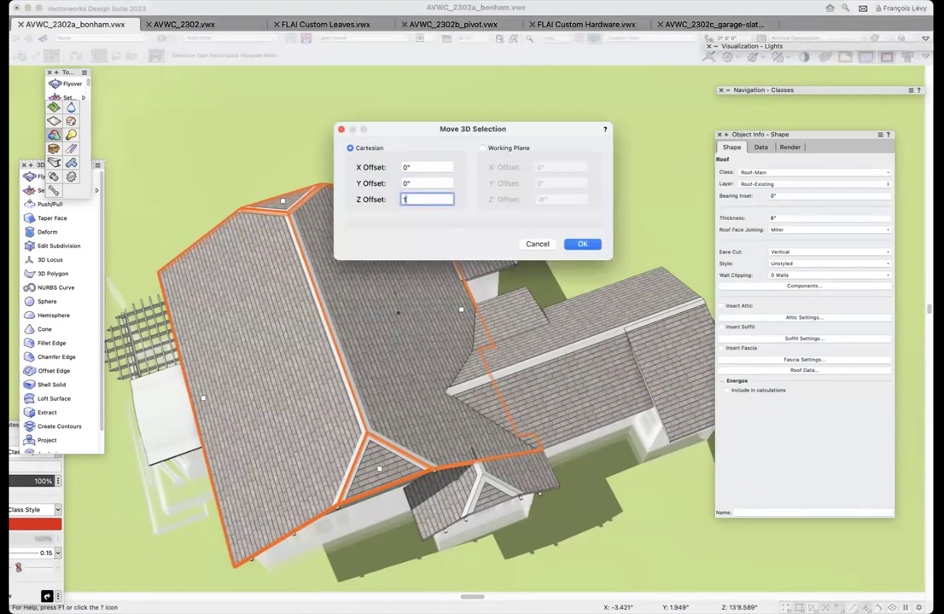
text(1)
key(Return)
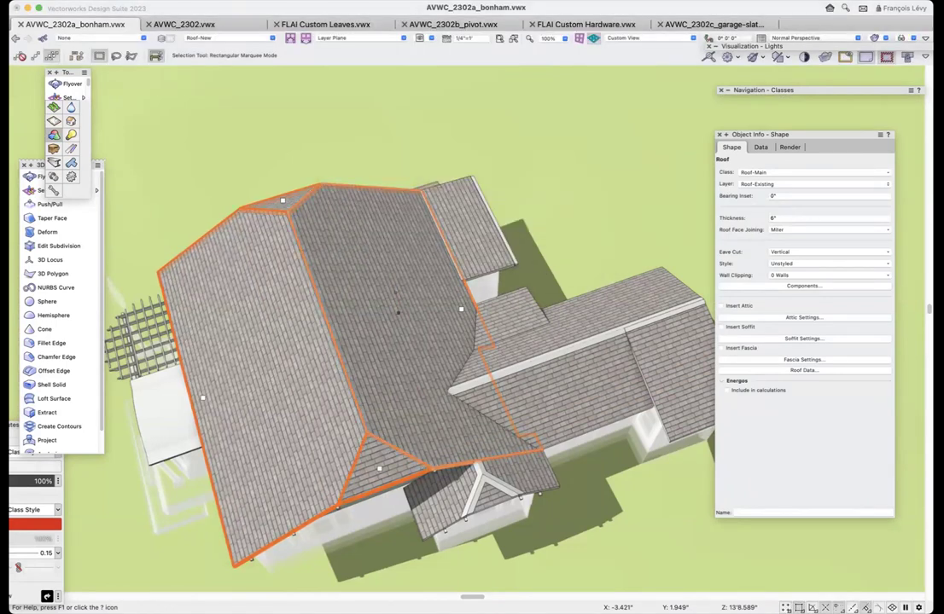
- Open the main roof for editing in Top/Plan and trace its rear slope as a closed 37'4" by 17'1 1/4" 2D polygon
double_click(398, 312)
key(super+5)
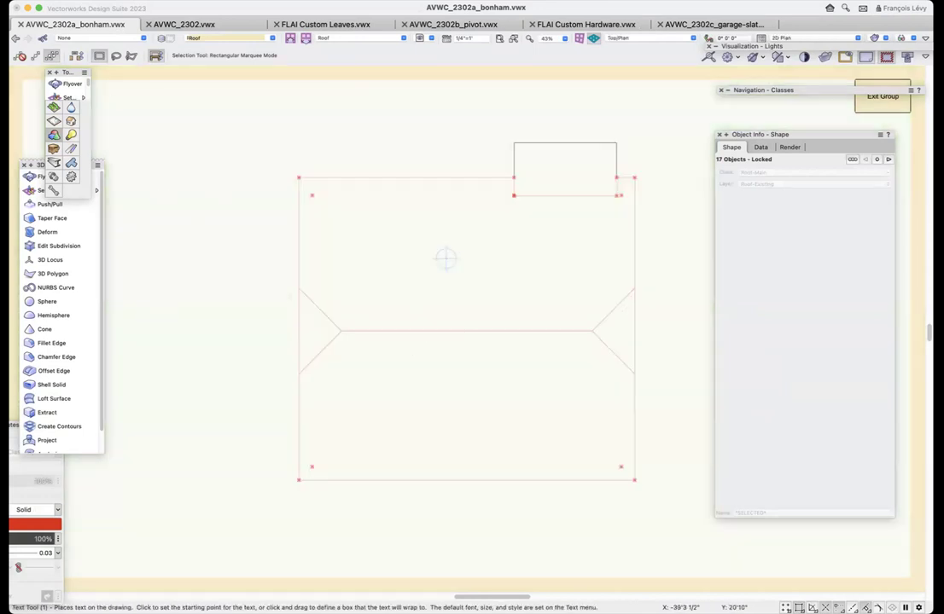
key(3)
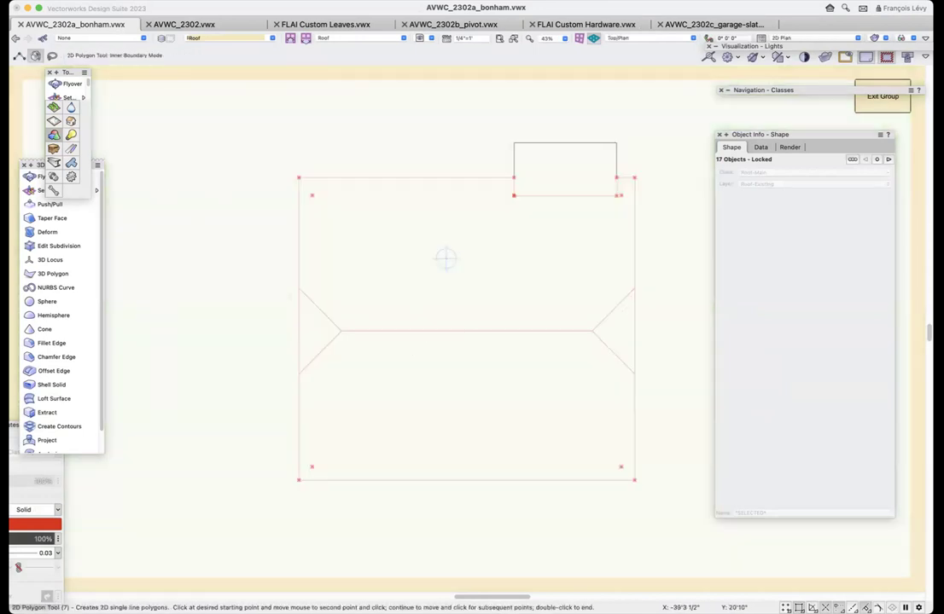
click(19, 56)
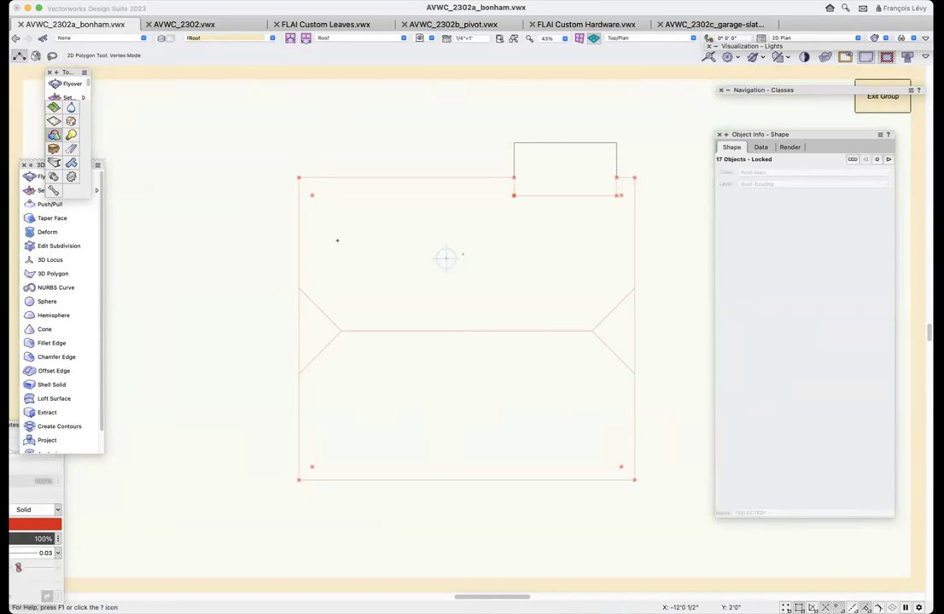
click(298, 177)
click(341, 331)
click(592, 330)
click(634, 288)
click(634, 178)
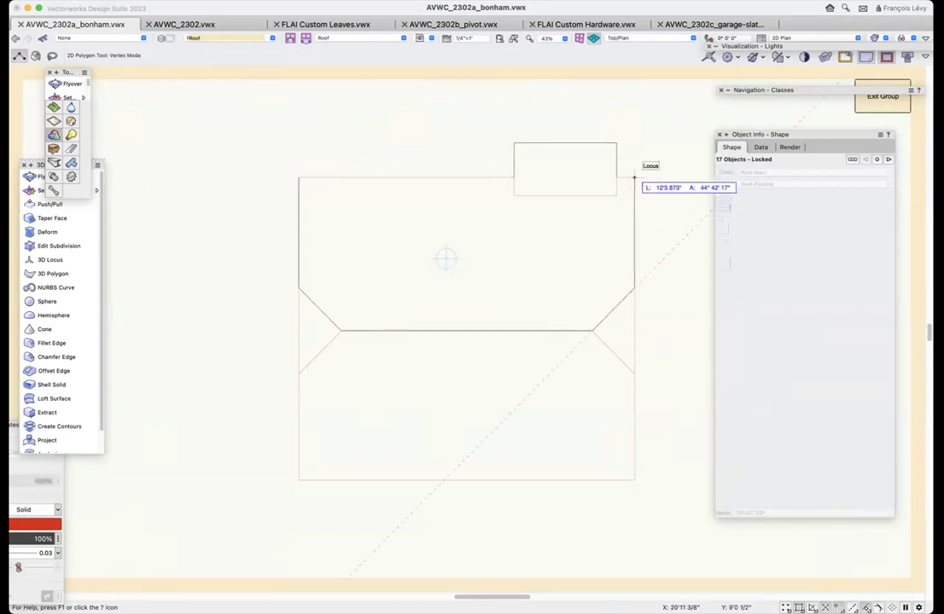
double_click(297, 177)
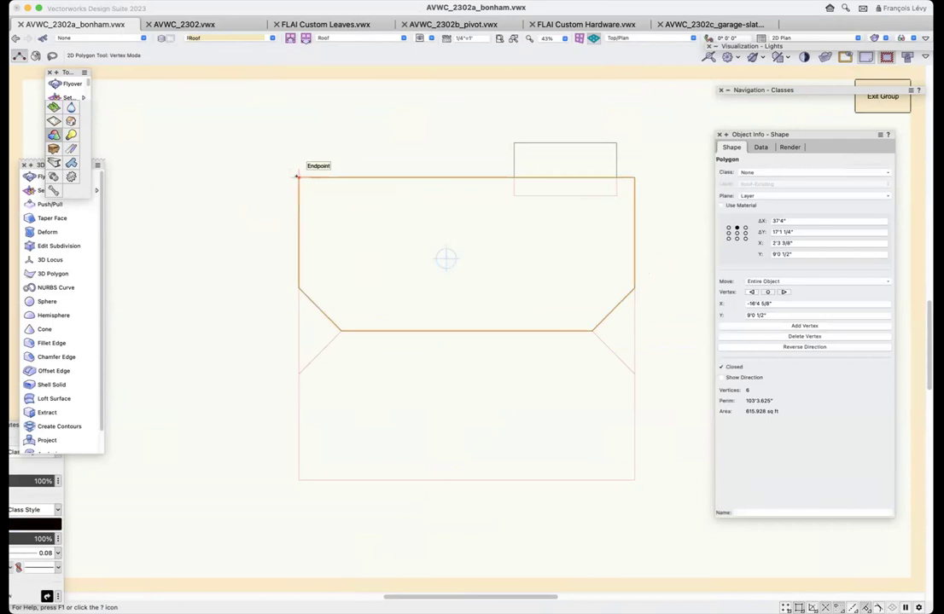
- Offset the rear slope polygon 4" inward, replacing the original outline
key(e)
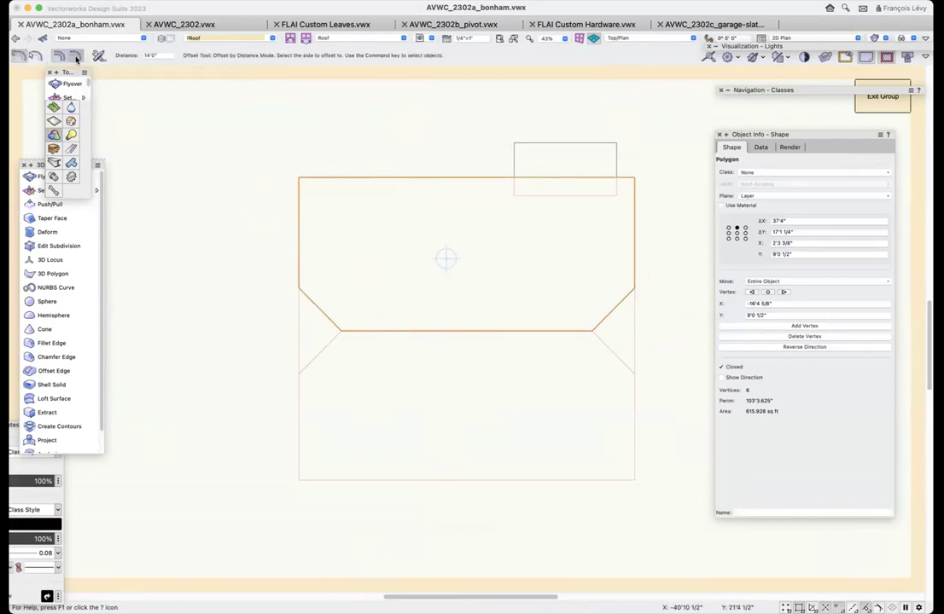
key(Tab)
text(4)
click(457, 307)
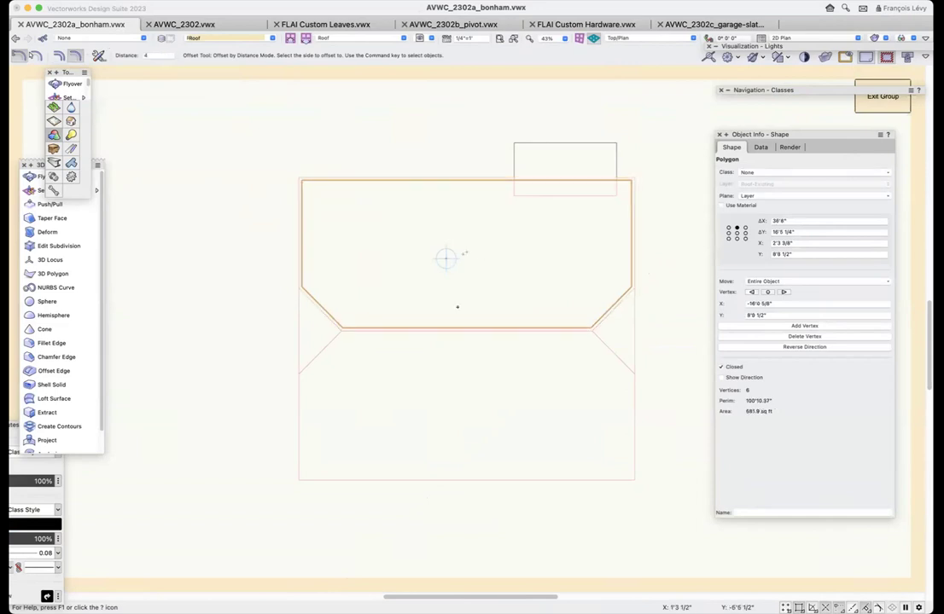
- Move the polygon's rear and two side edges outward beyond the eaves to about 45'4 1/2" by 19'3 3/4", and finish editing the roof
key(shift+r)
click(35, 56)
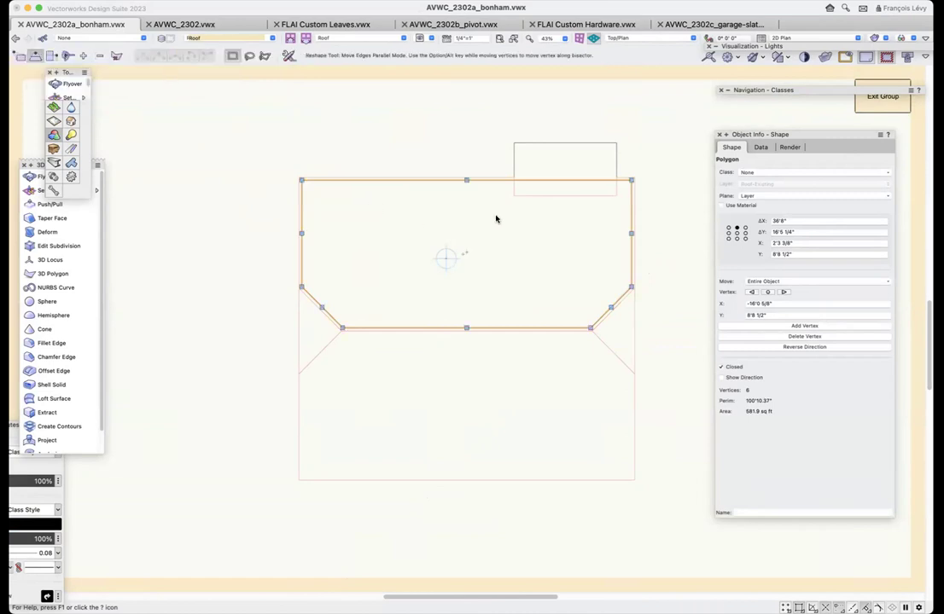
drag(466, 177, 468, 154)
drag(629, 220, 672, 221)
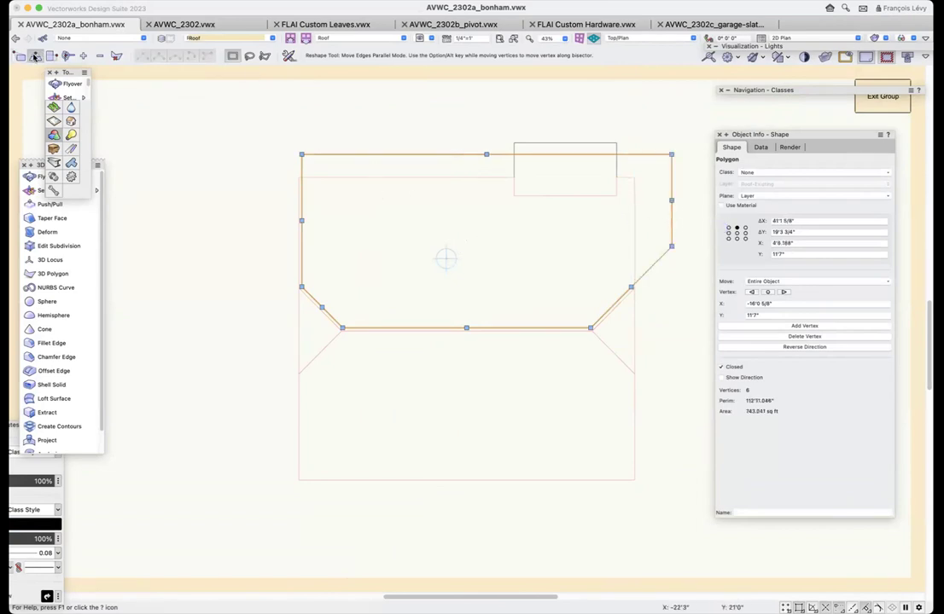
drag(302, 220, 264, 219)
click(882, 96)
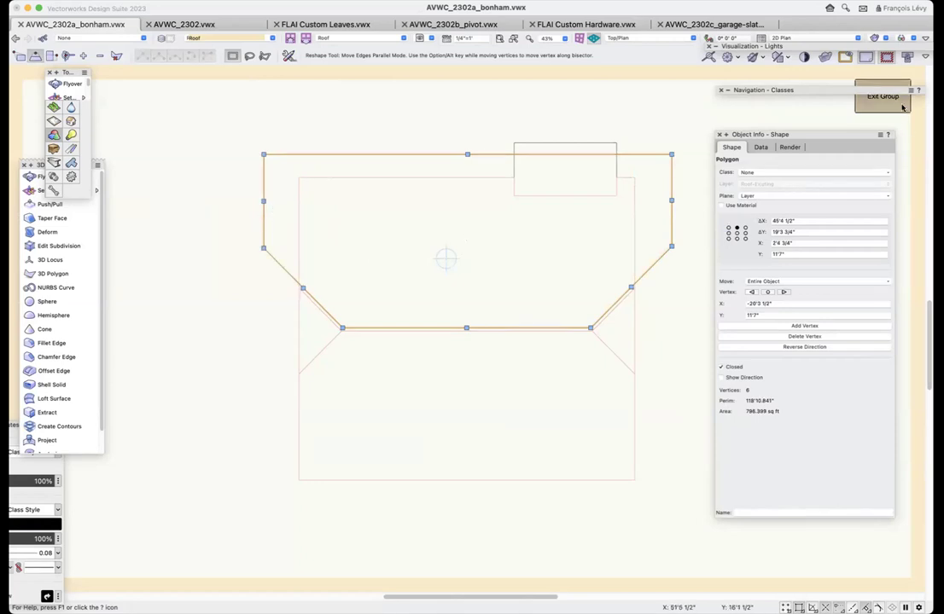
- Reopen the main roof's inner geometry for editing, cancelling its edge settings without changes
key(x)
key(x)
click(609, 335)
click(611, 334)
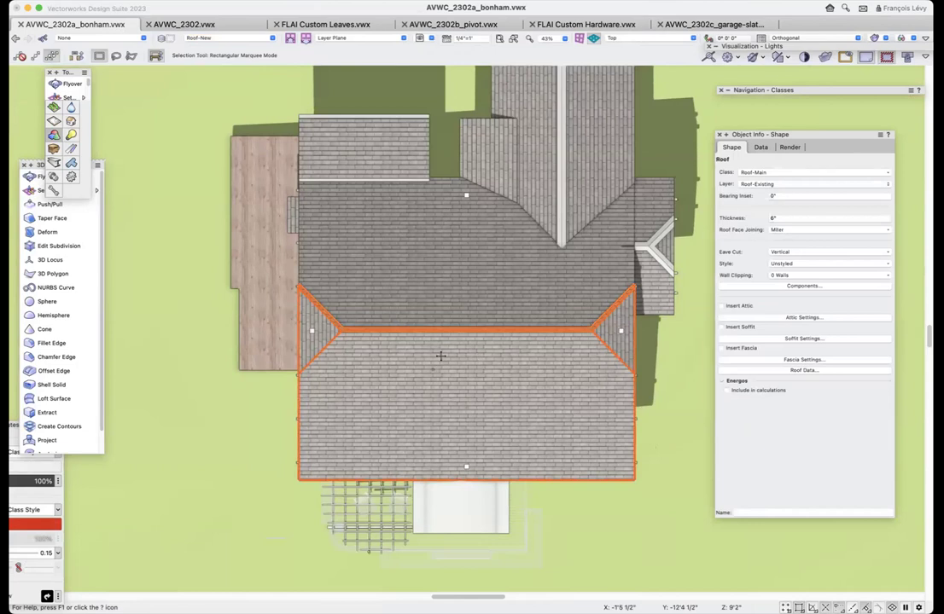
double_click(572, 373)
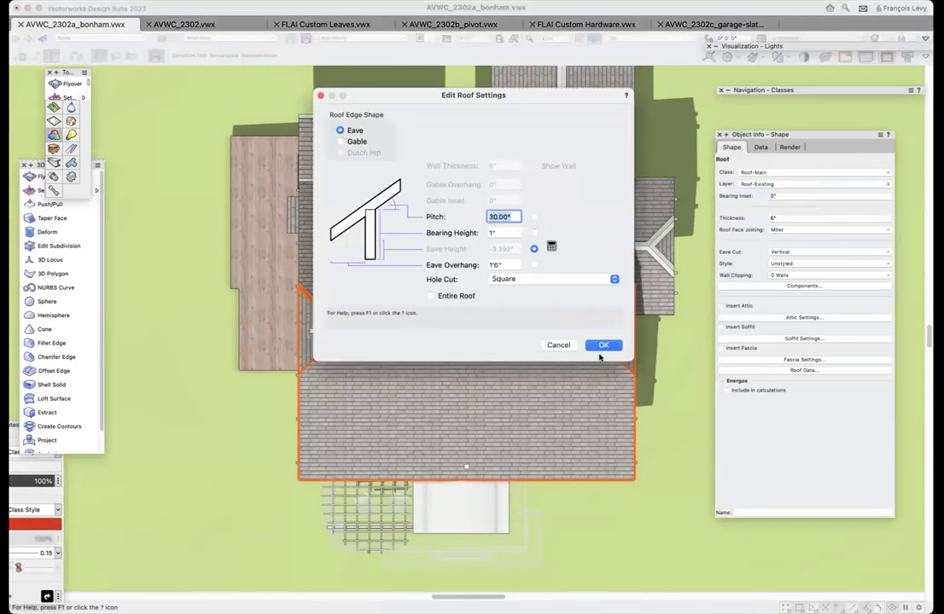
click(559, 344)
double_click(564, 350)
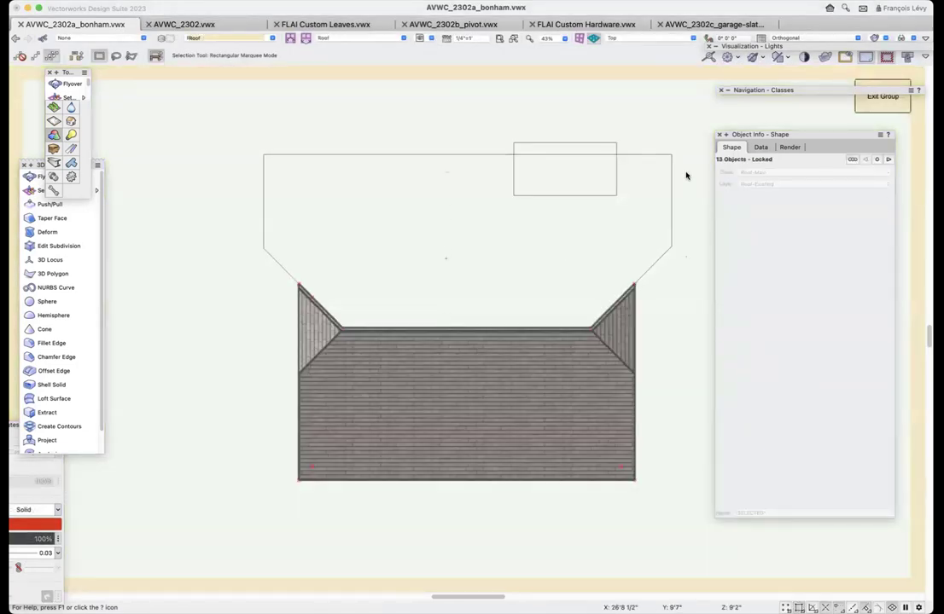
- Mirror a duplicate of the enlarged rear slope polygon across the main ridge line in Top/Plan
click(670, 171)
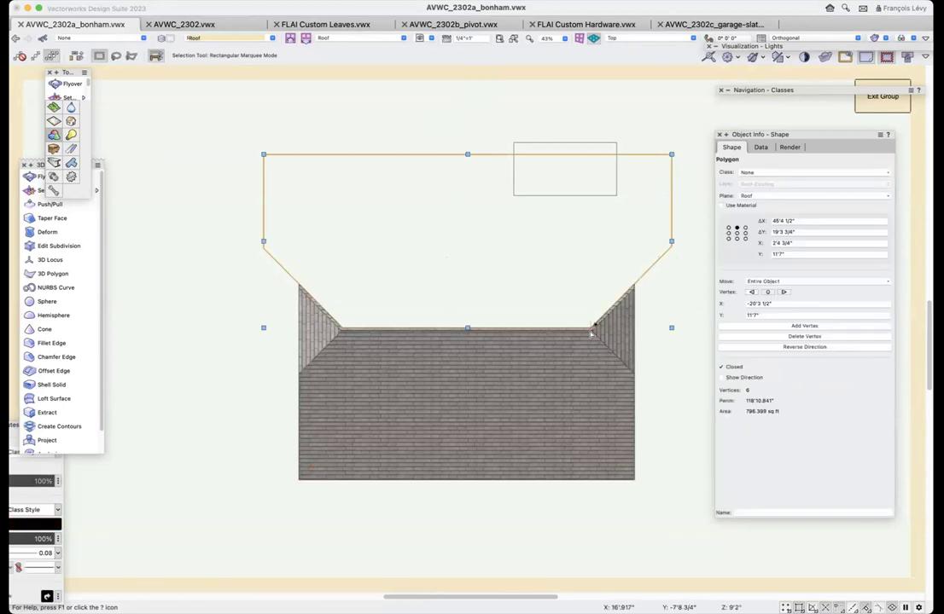
key(F5)
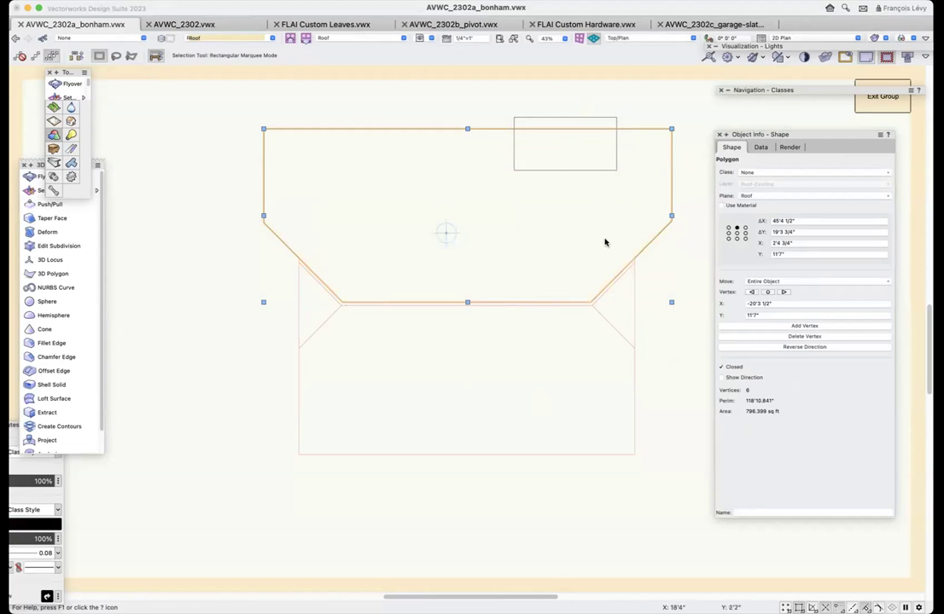
key(alt+8)
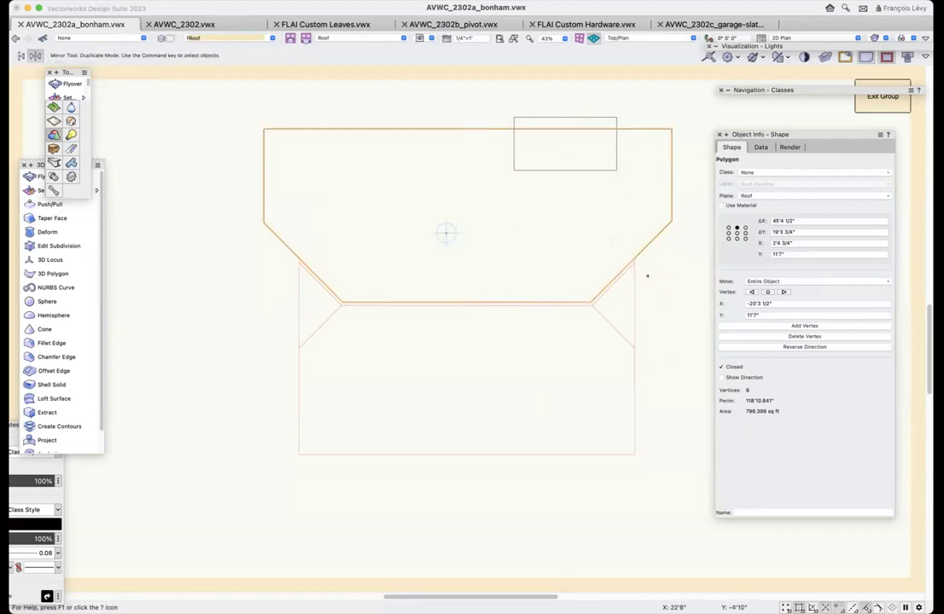
click(636, 305)
click(667, 303)
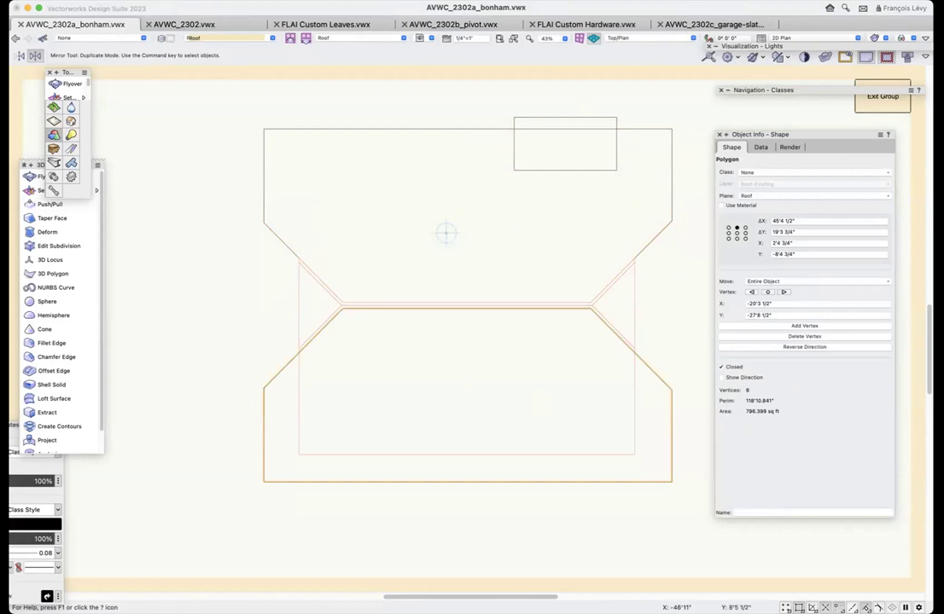
- Trace the left hip end as a closed triangular 2D polygon, about 4'8.8" by 9'6.8"
key(8)
click(299, 259)
click(298, 348)
click(298, 264)
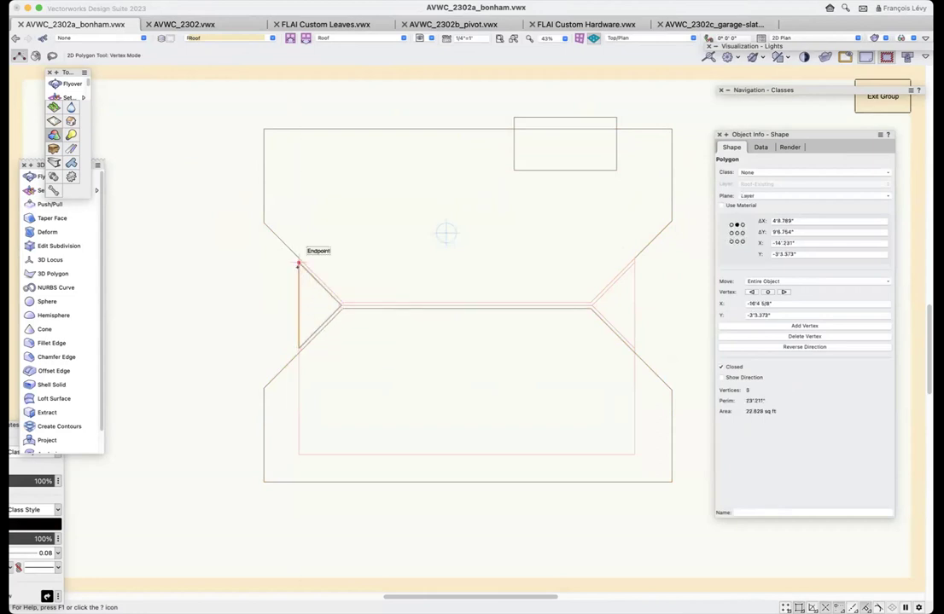
- Offset the hip triangle 4" inward and move its outer edge past the eave, making it about 7'5.7" by 15'1.3"
key(e)
click(313, 305)
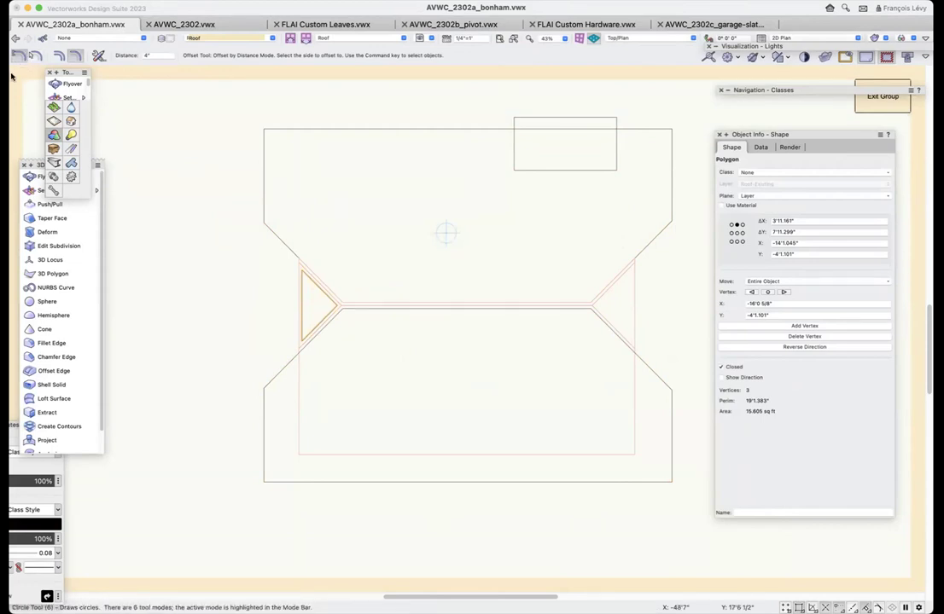
key(shift+r)
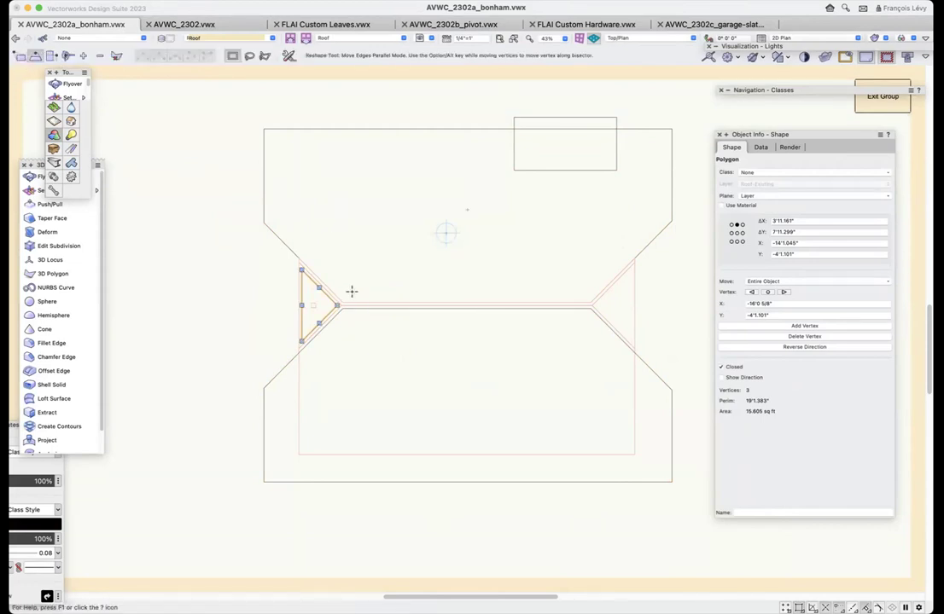
drag(302, 305, 269, 306)
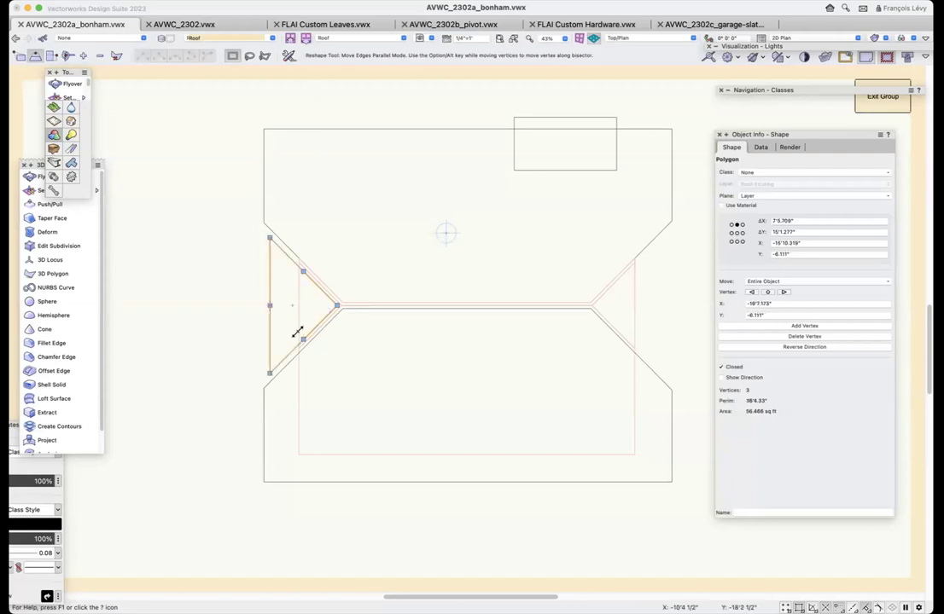
- Mirror a duplicate of the hip triangle about the roof's vertical centerline onto the opposite hip, and finish editing the roof
key(shift+m)
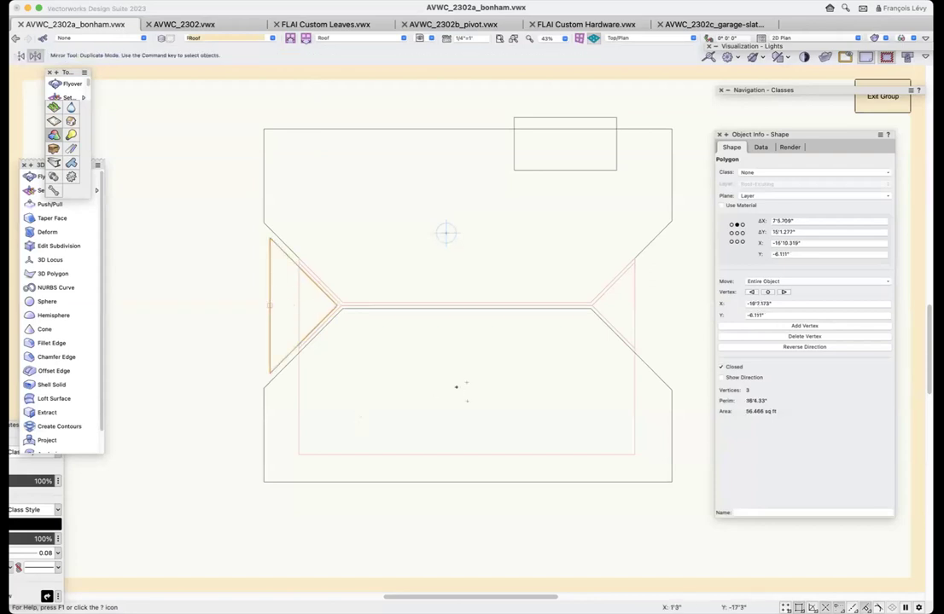
click(467, 454)
click(466, 381)
click(885, 101)
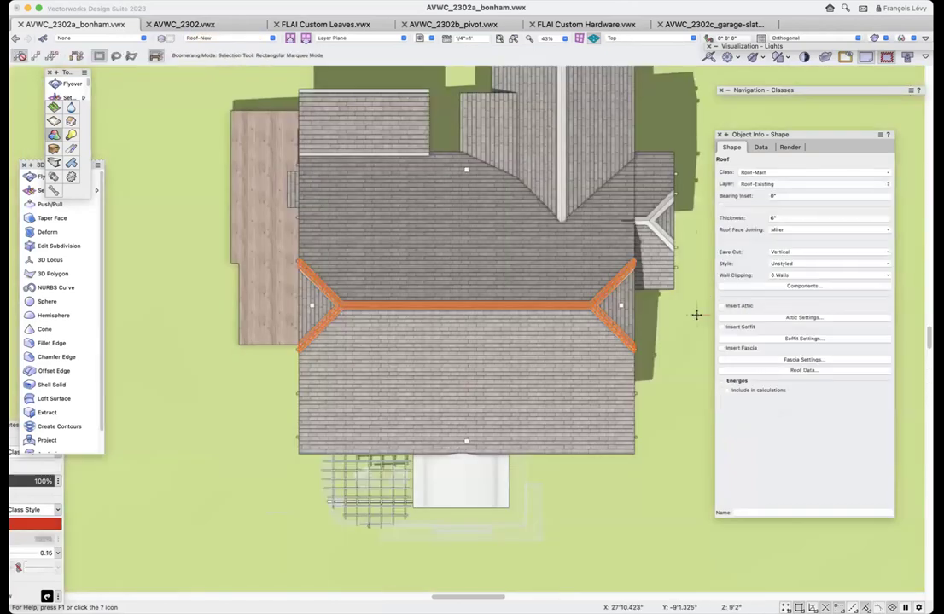
- Examine the cap strips along the main roof's ridge and hips in a close 3D view
key(super+minus)
shift+middle_drag(687, 315, 477, 375)
key(super+equal)
key(super+equal)
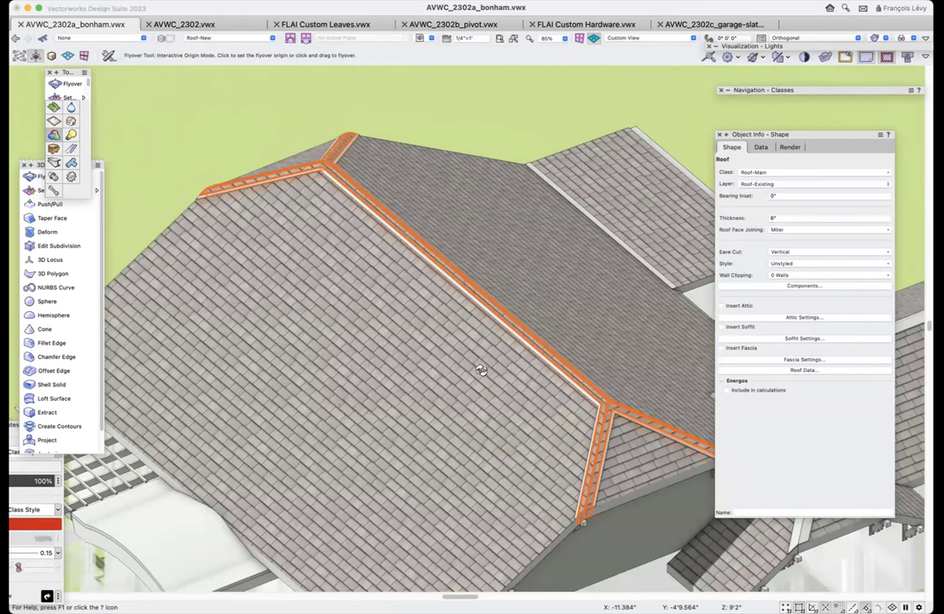
drag(482, 370, 481, 369)
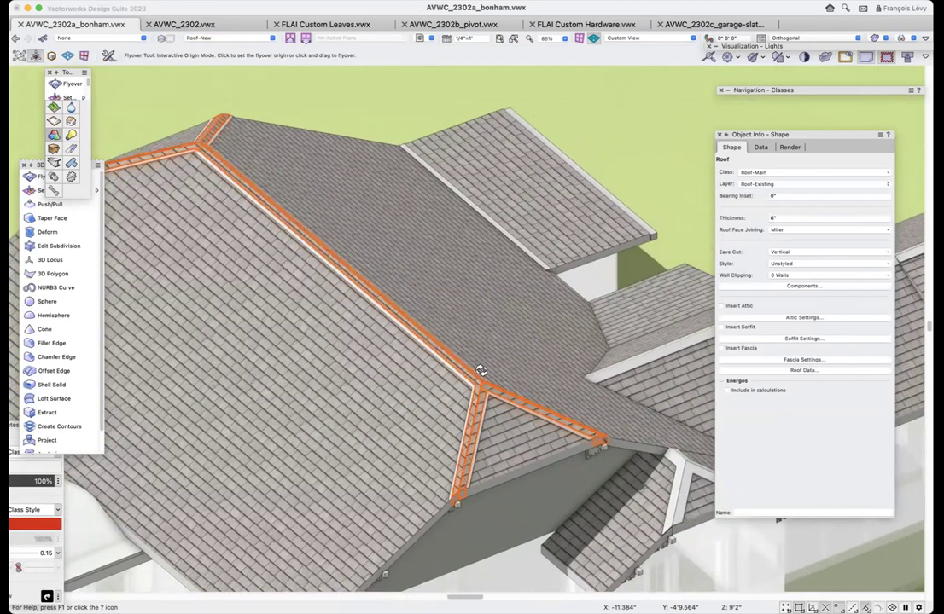
key(Escape)
key(x)
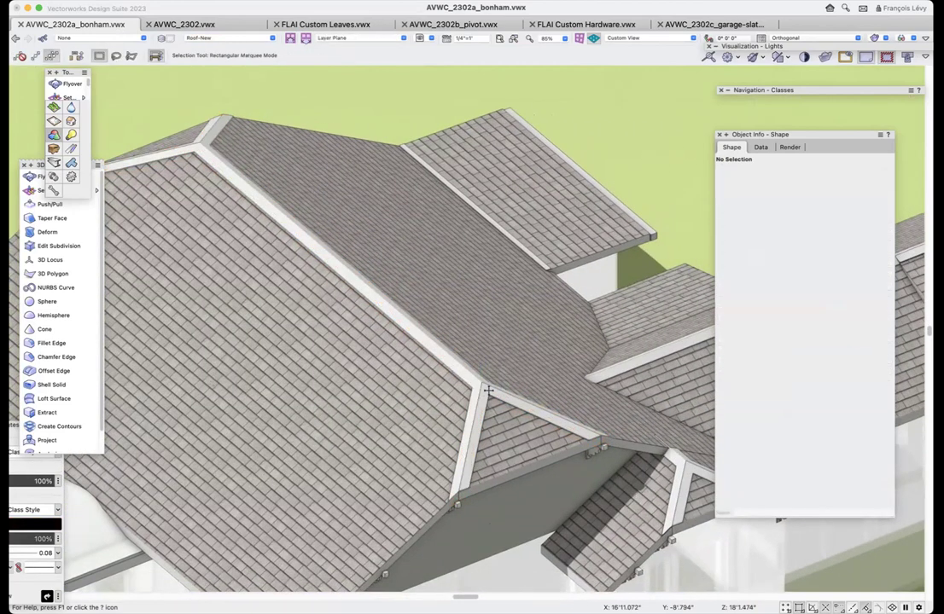
- Open the existing roof cap group, inspect the properties of its individual roof faces, and leave the group
click(488, 389)
double_click(488, 389)
click(483, 392)
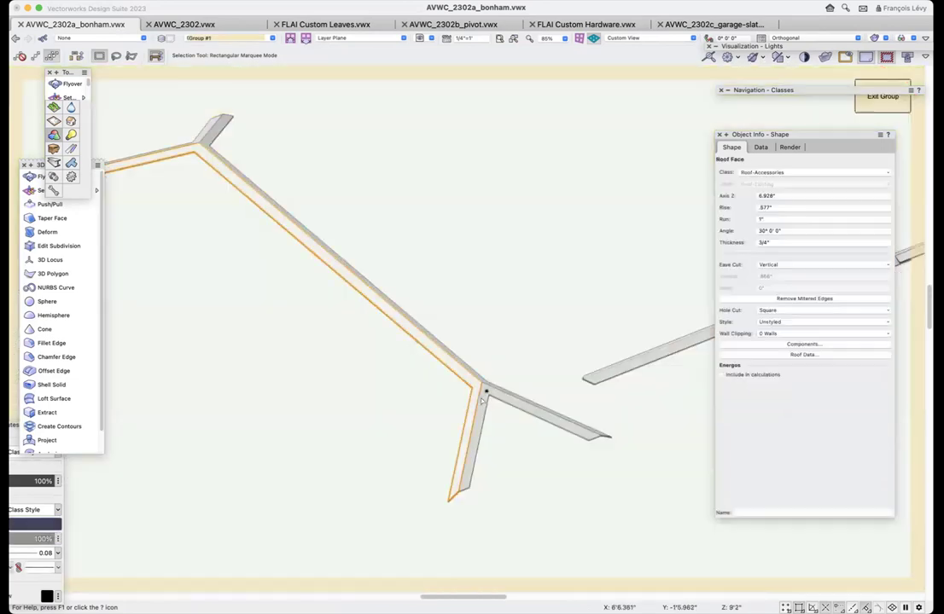
click(545, 402)
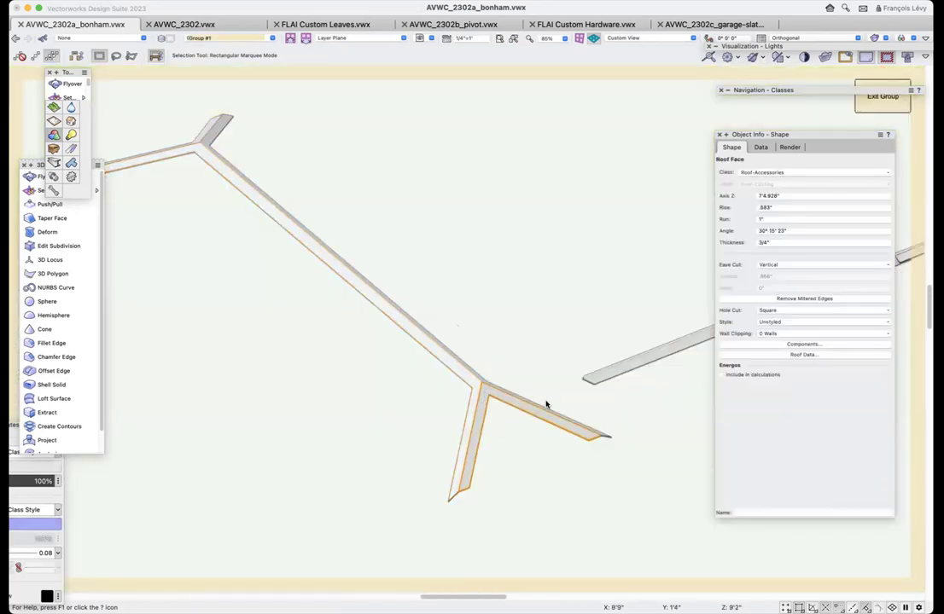
click(621, 378)
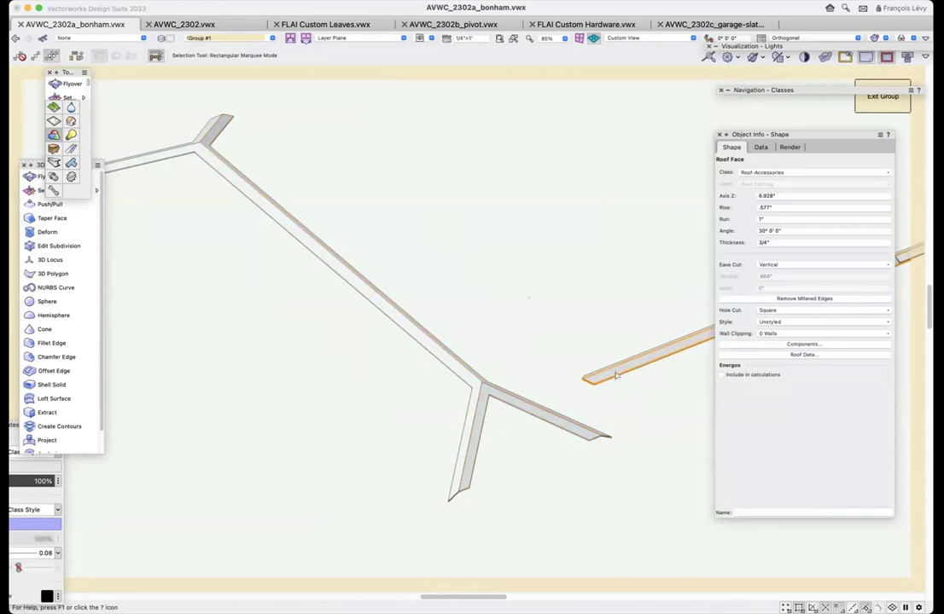
scroll(620, 434, down, 3)
scroll(621, 434, right, 5)
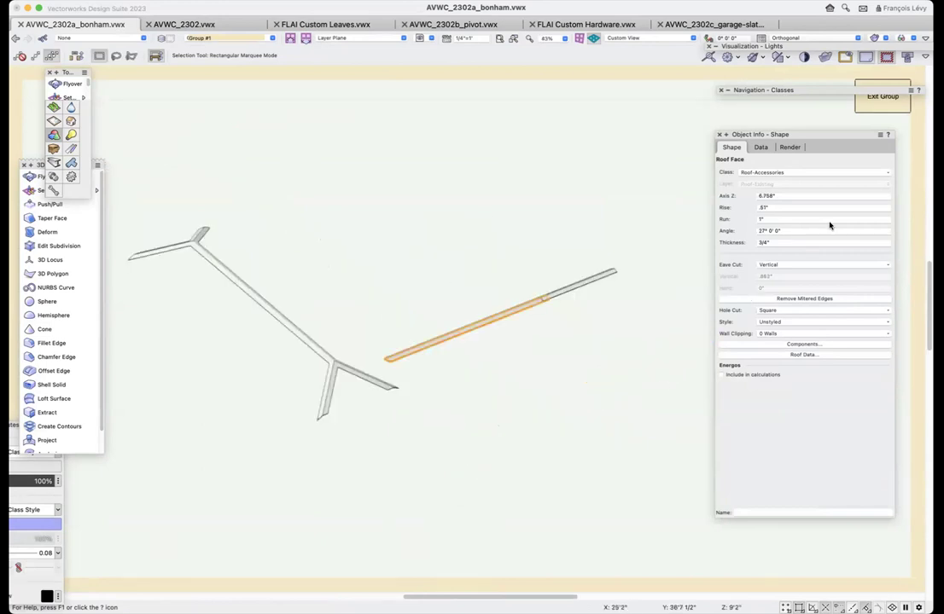
click(895, 106)
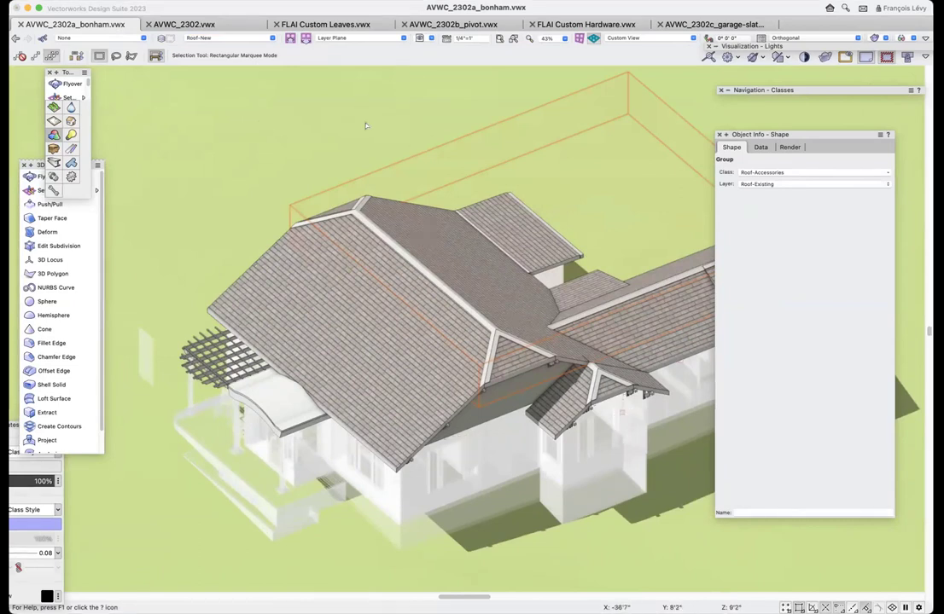
- Recall the saved view 6a box gutter and select the gutter wall along the shed roof's eave
click(423, 38)
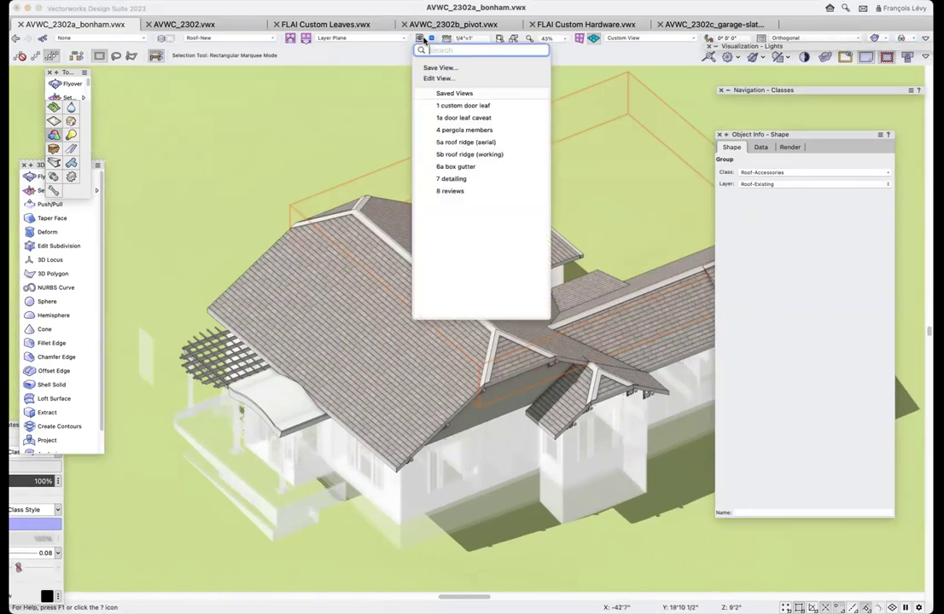
click(472, 167)
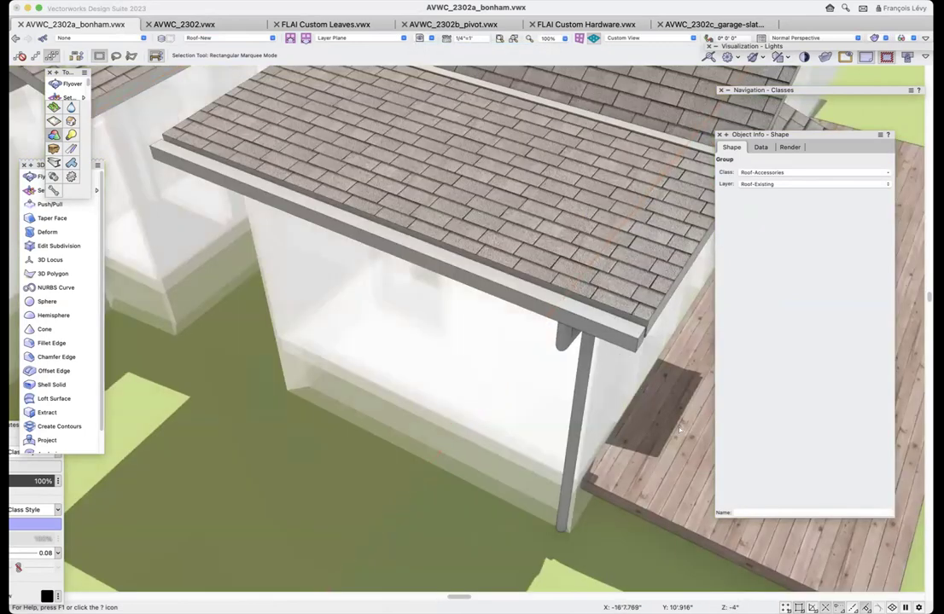
scroll(483, 415, down, 3)
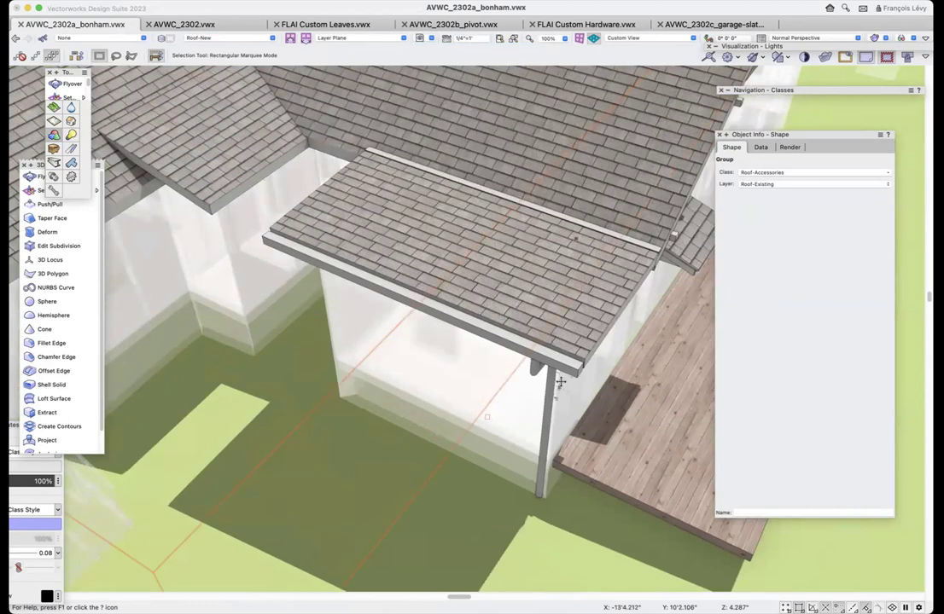
click(627, 474)
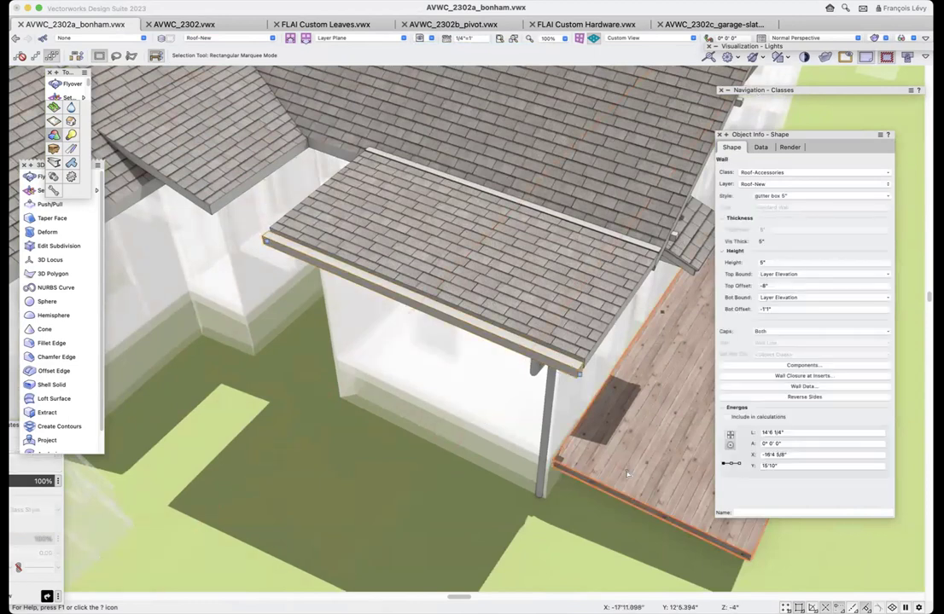
- Find the gutter box 5" wall style among the resources of AVWC_2302a_bonham.vwx and open its definition
key(super+r)
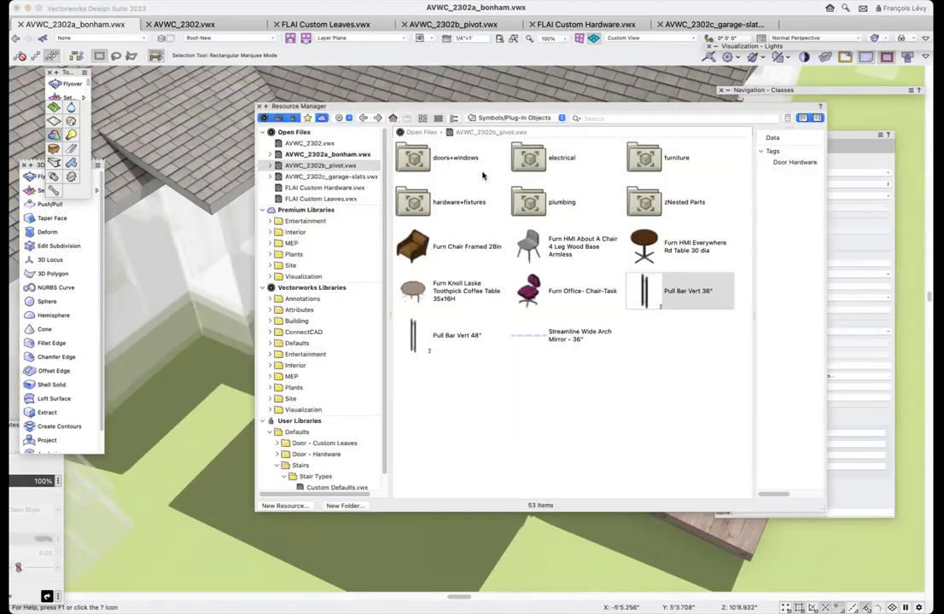
click(337, 154)
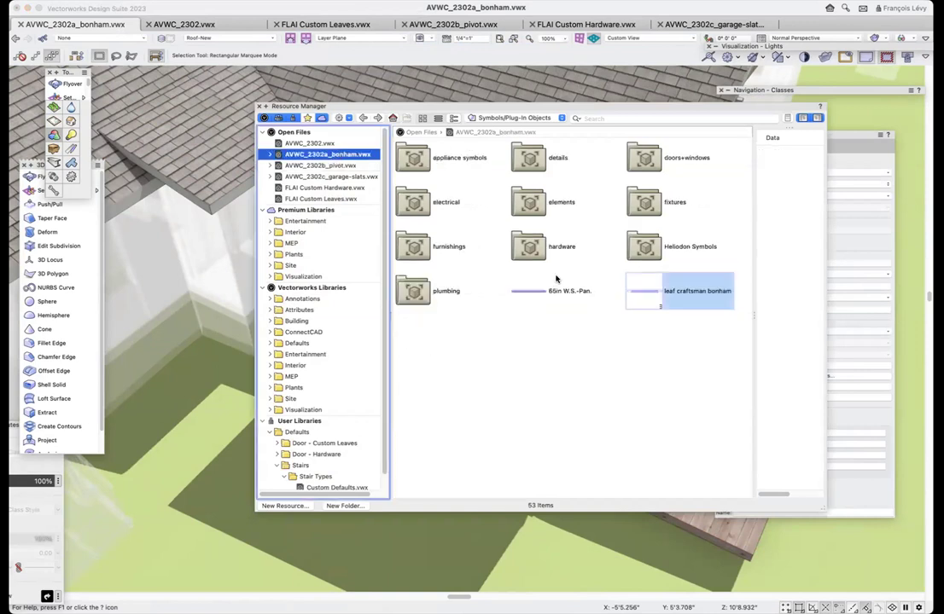
click(520, 118)
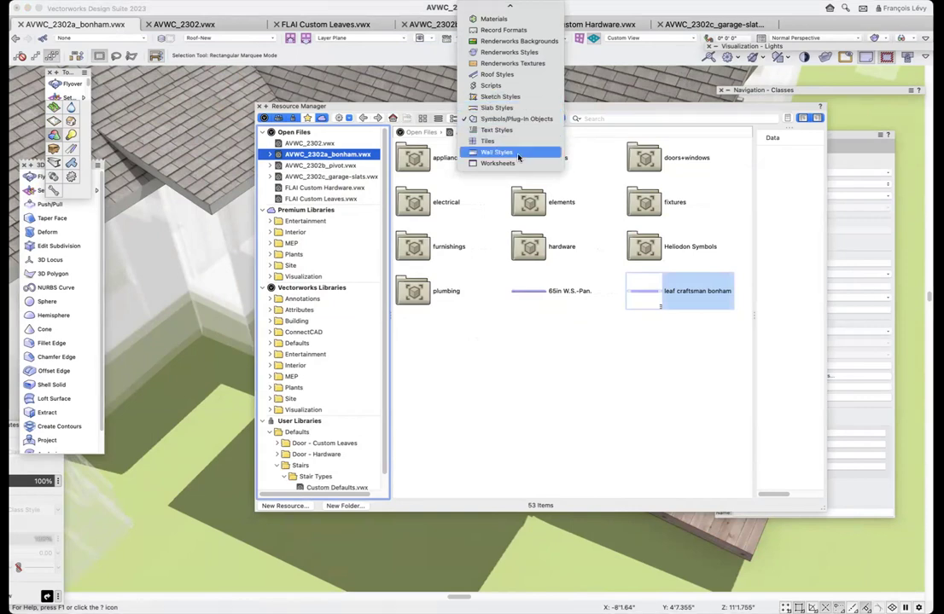
click(517, 152)
click(558, 294)
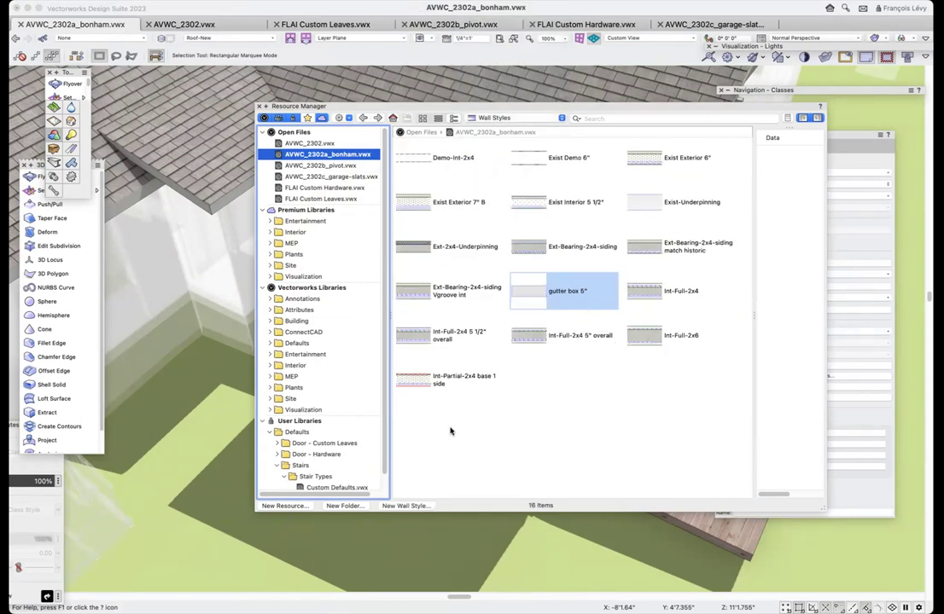
right_click(536, 298)
click(548, 374)
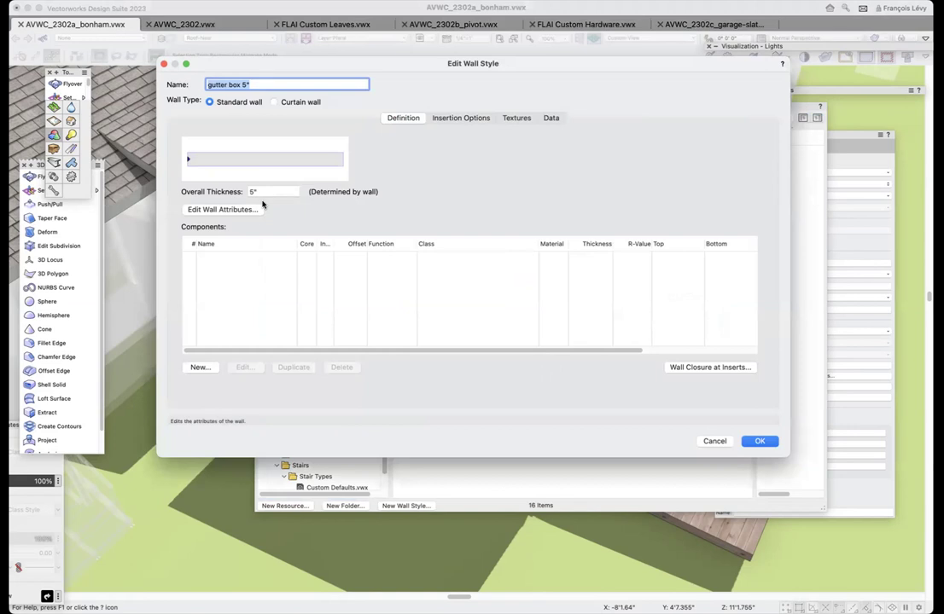
- Review the insertion options of the gutter box 5" wall style, and accept the style and the wall replacement with their existing settings
click(468, 118)
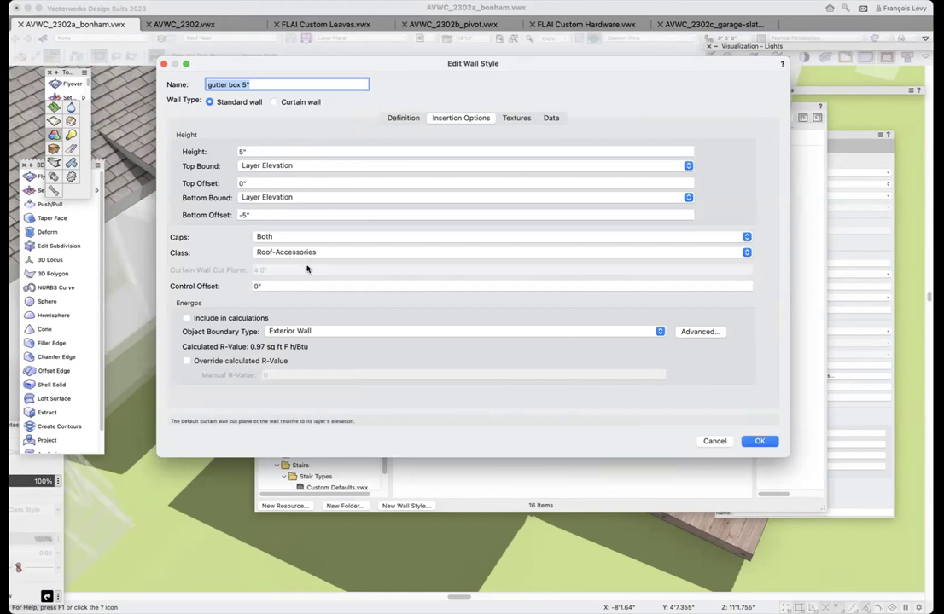
click(759, 442)
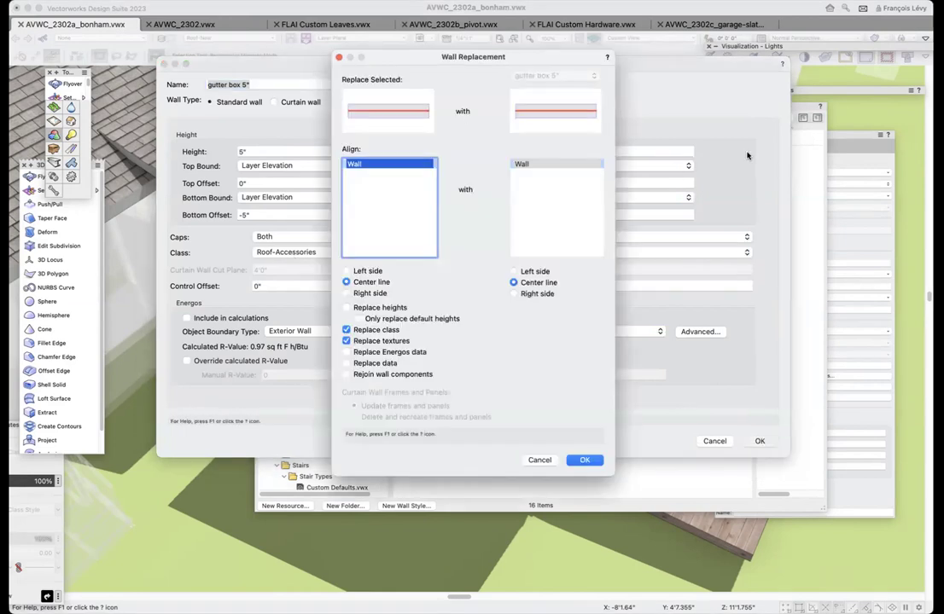
click(584, 460)
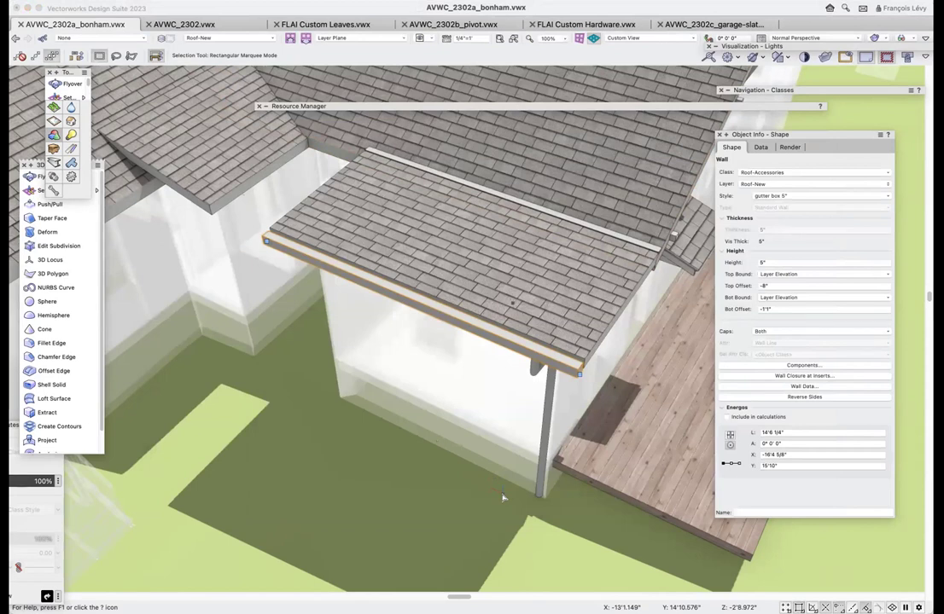
- Examine the box gutter in plan and its square profile against the roof edge in the left elevation, keeping the gutter wall selected
key(super+5)
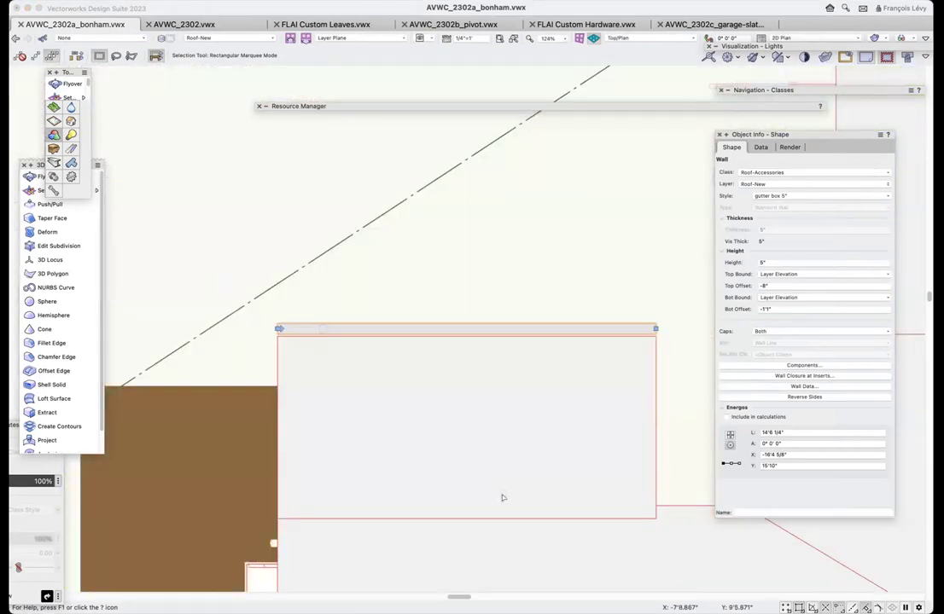
key(super+4)
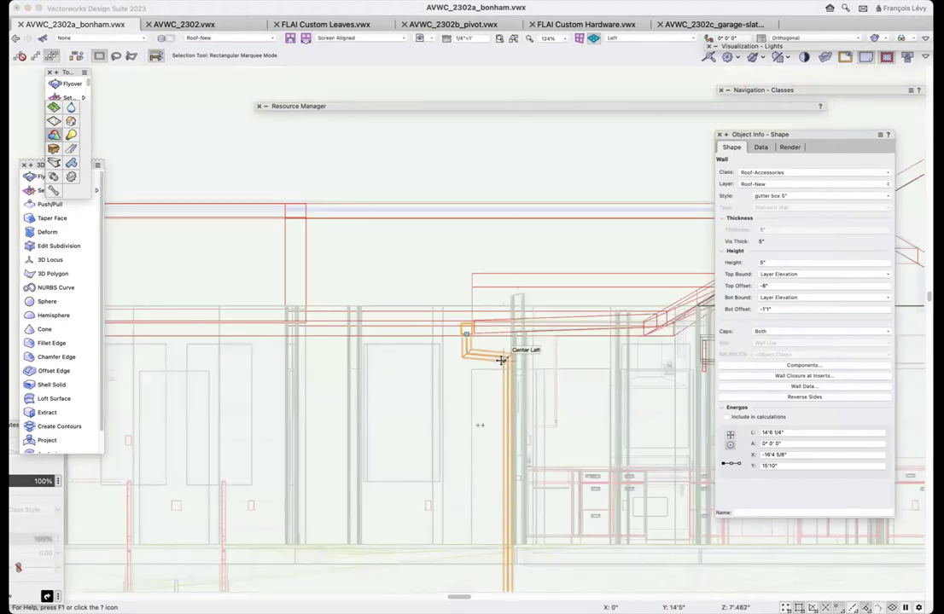
key(c)
drag(528, 249, 416, 401)
key(x)
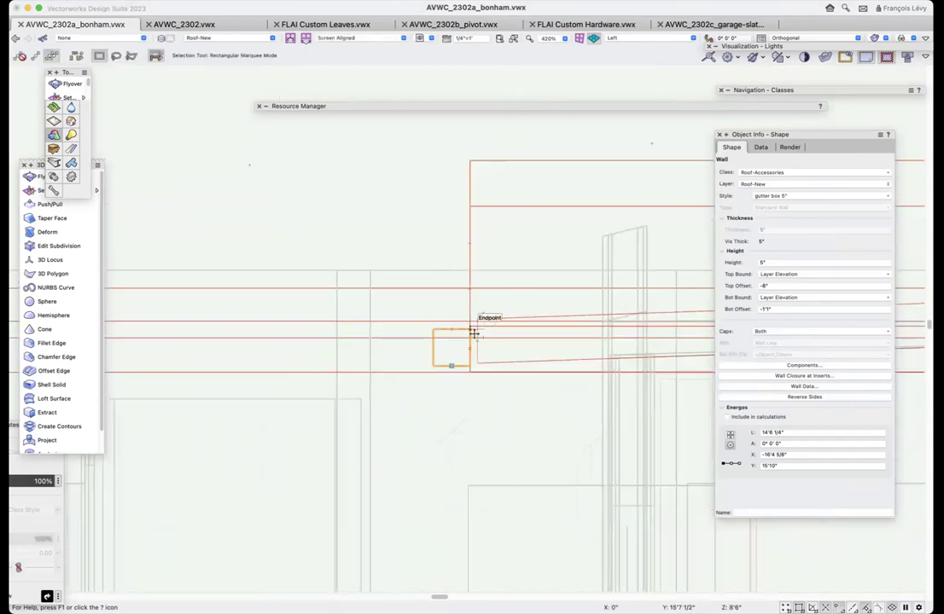
click(480, 321)
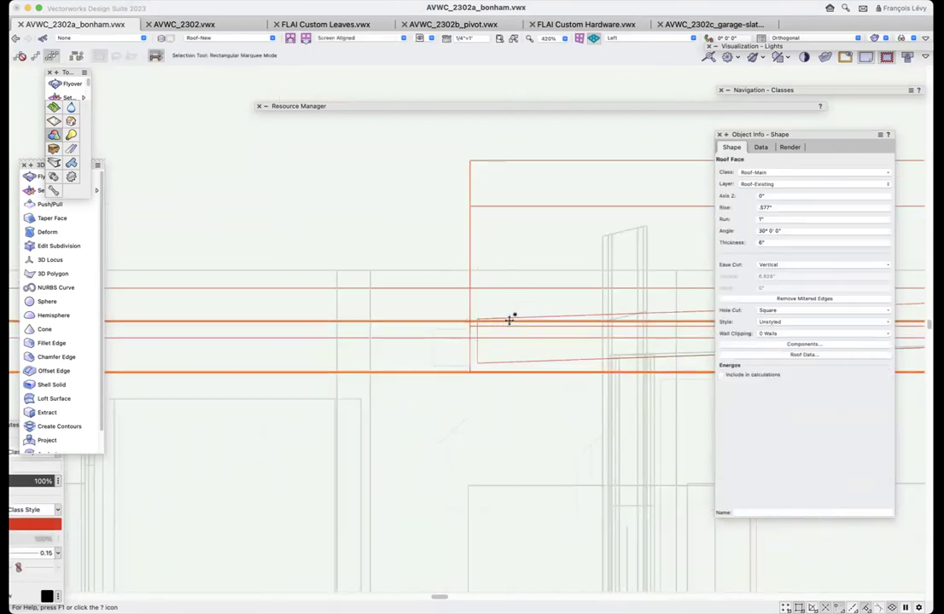
click(456, 330)
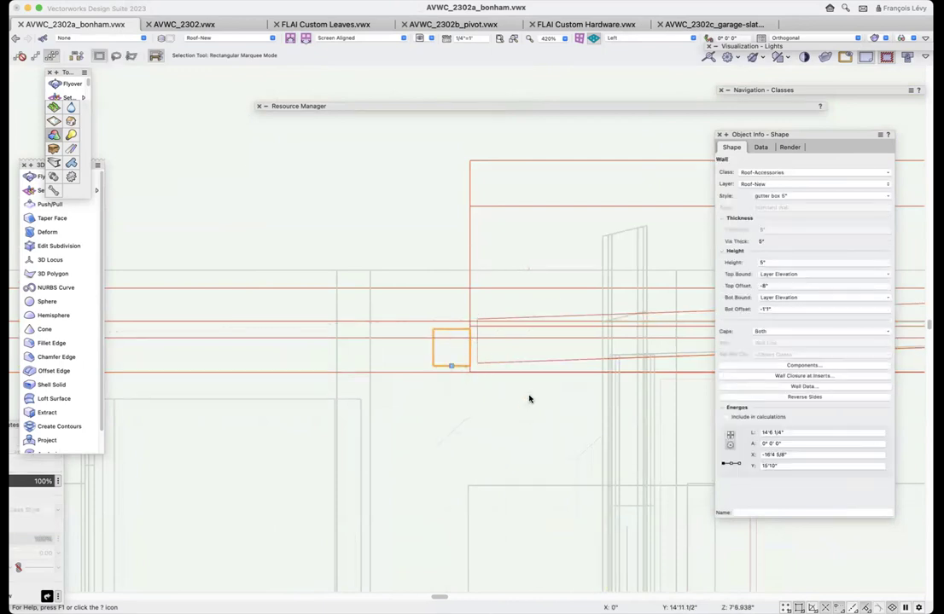
key(super+minus)
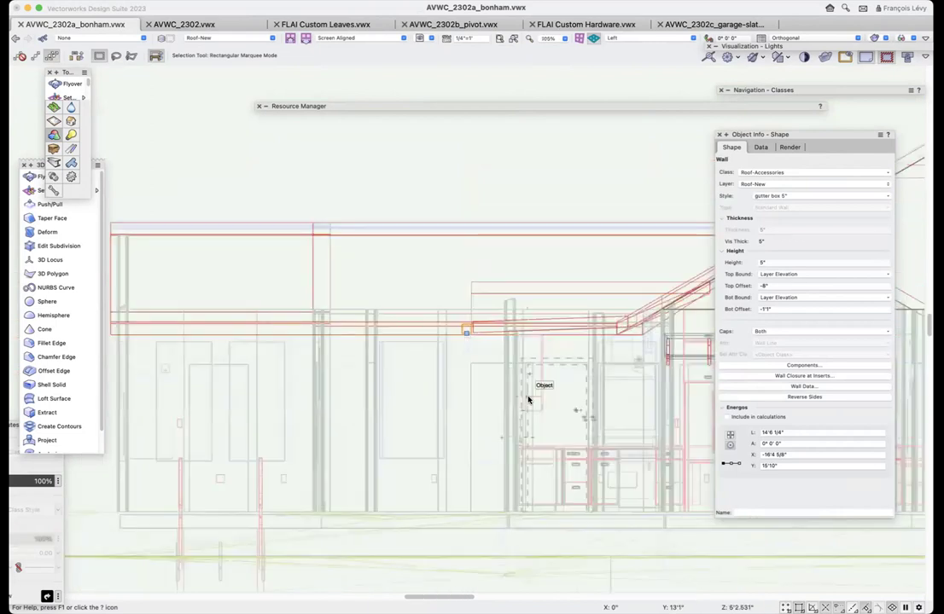
- Select the downspout Marionette object below the gutter's end and examine it with its parameters from the deck side in 3D
key(super+1)
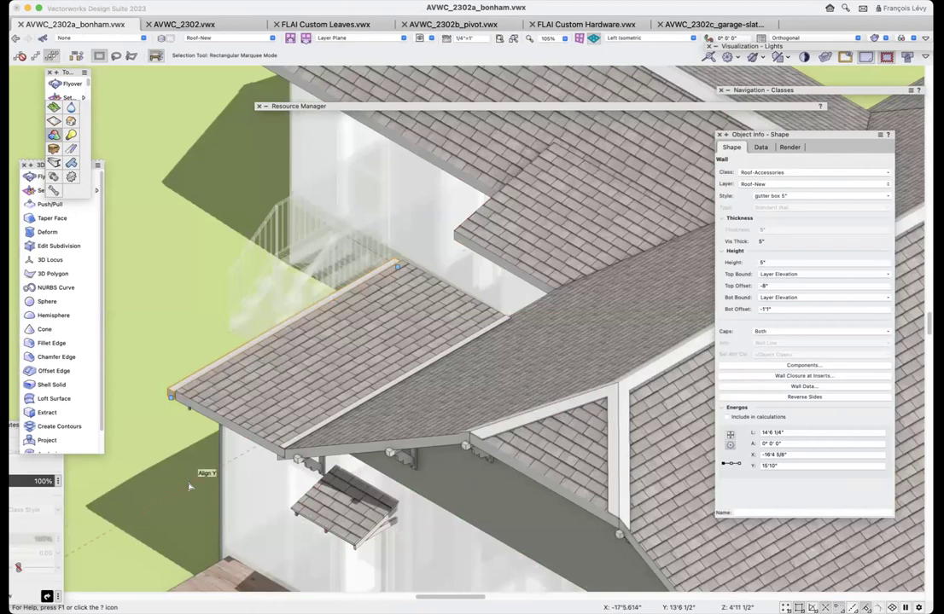
key(shift+c)
drag(174, 415, 283, 435)
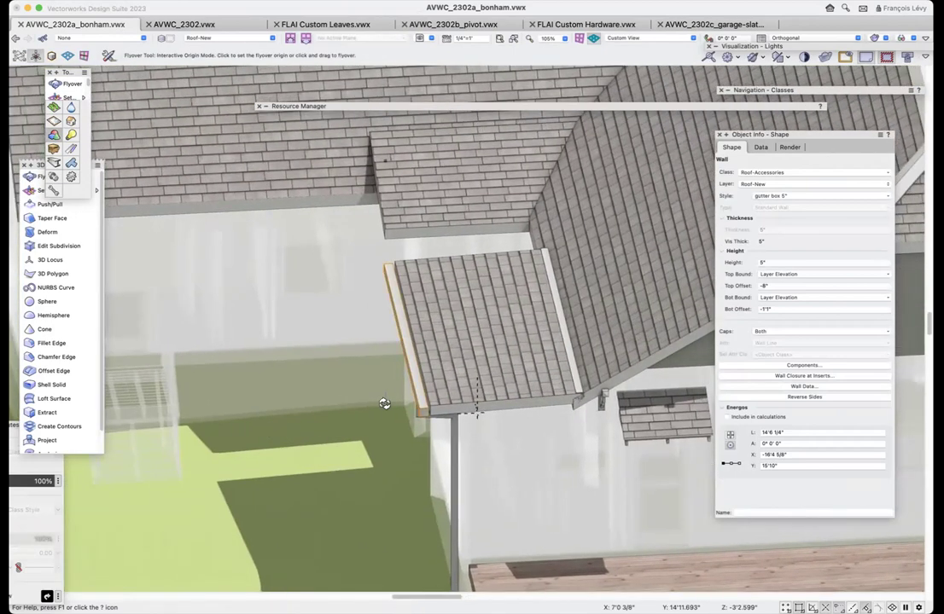
drag(383, 404, 384, 404)
key(x)
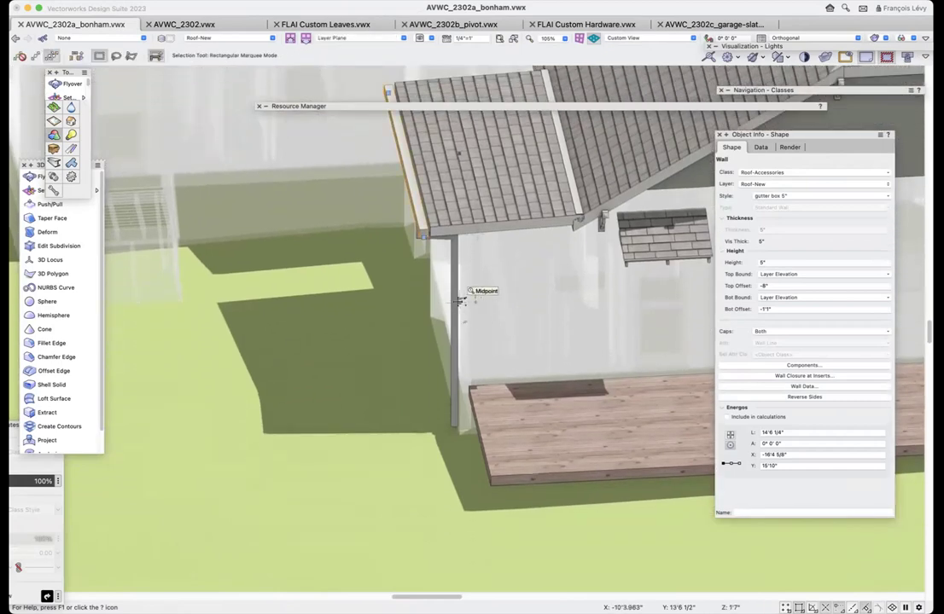
click(459, 300)
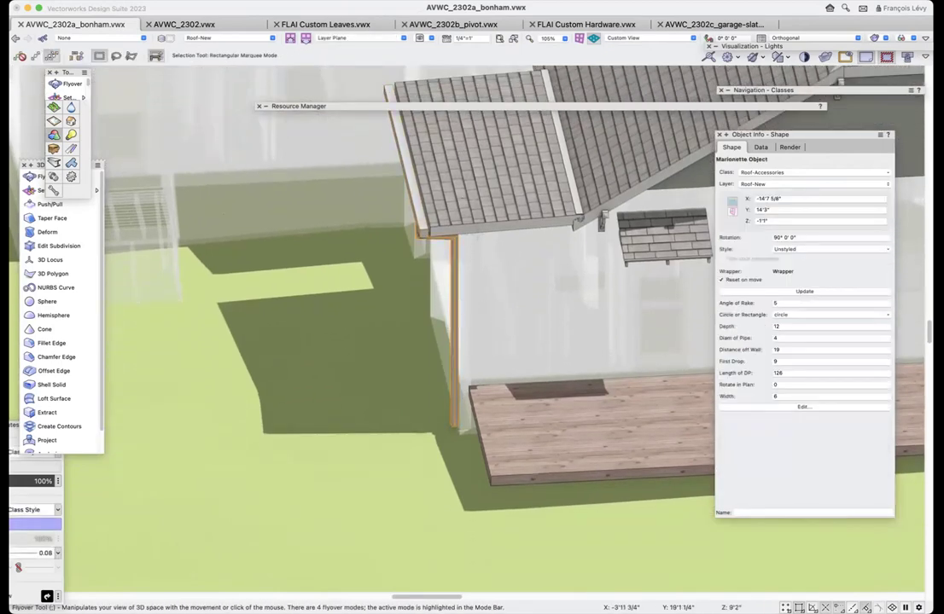
key(shift+c)
drag(427, 261, 519, 249)
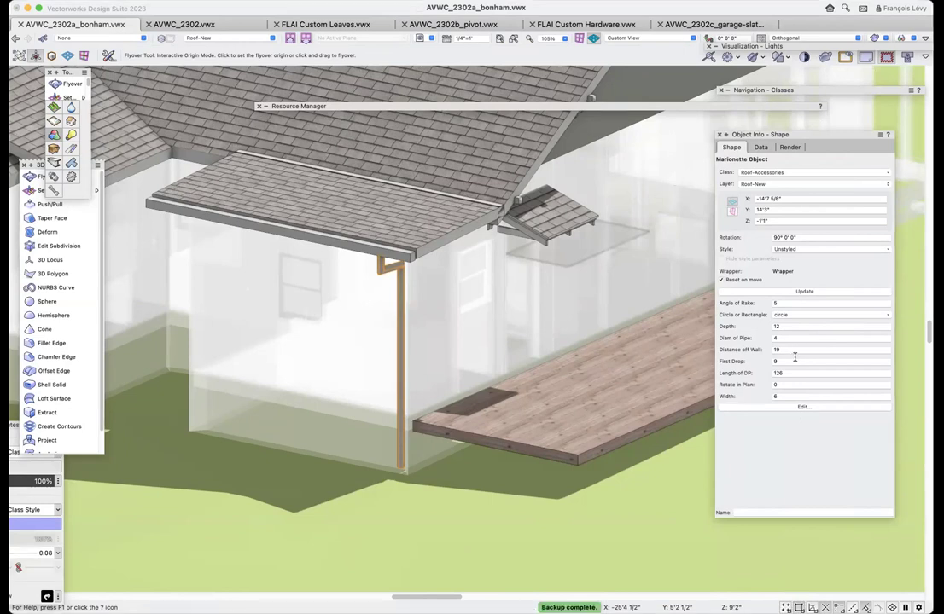
- Try a Distance off Wall of 0 on the downspout, and revert the change
click(790, 349)
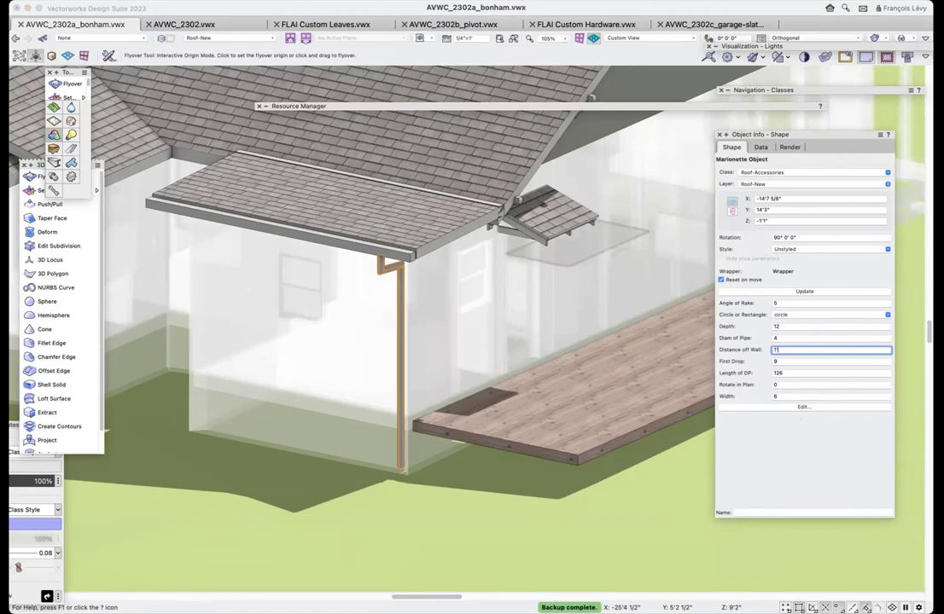
text(0)
key(Return)
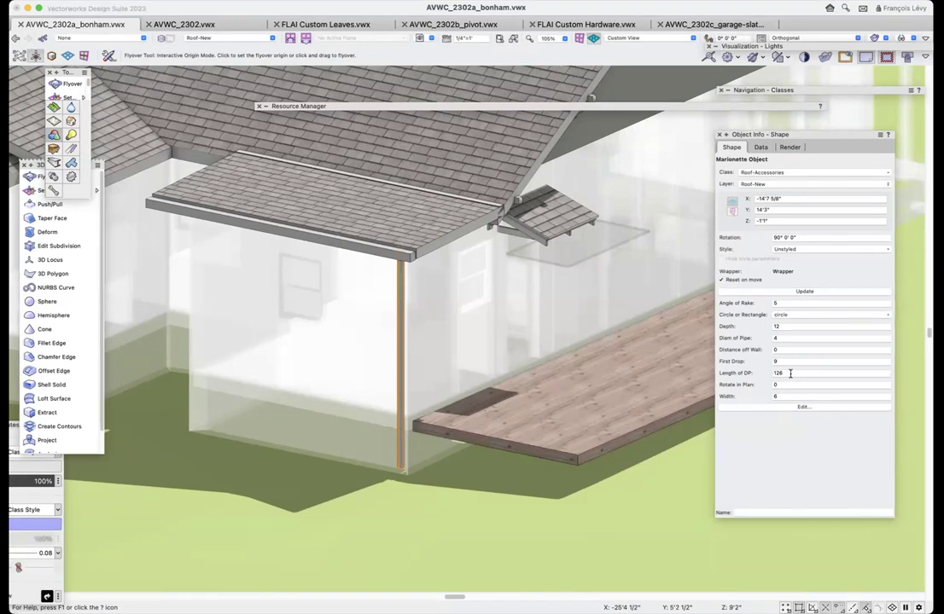
click(785, 353)
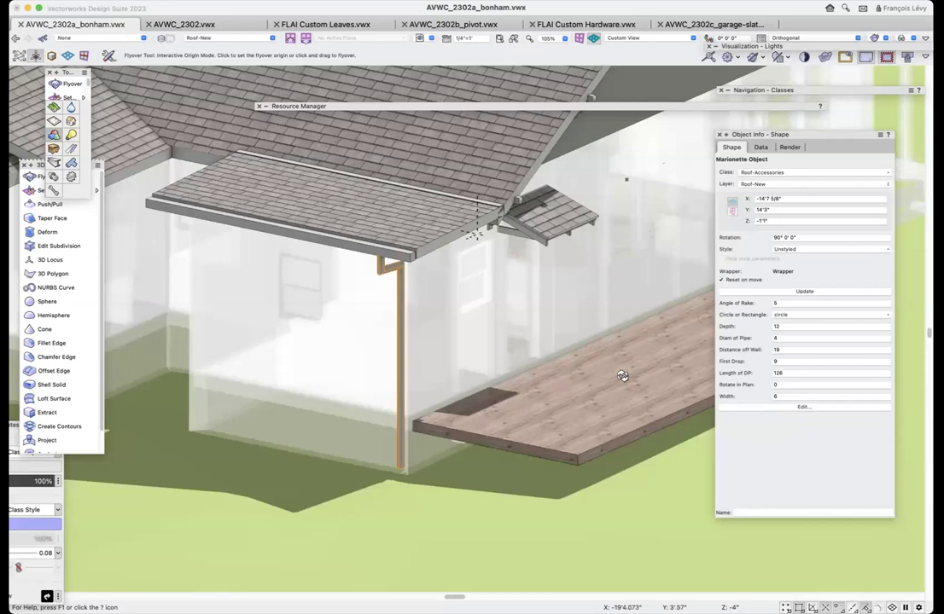
- Switch the downspout's profile to rectangle and set its depth first to 5, then to 4
click(787, 316)
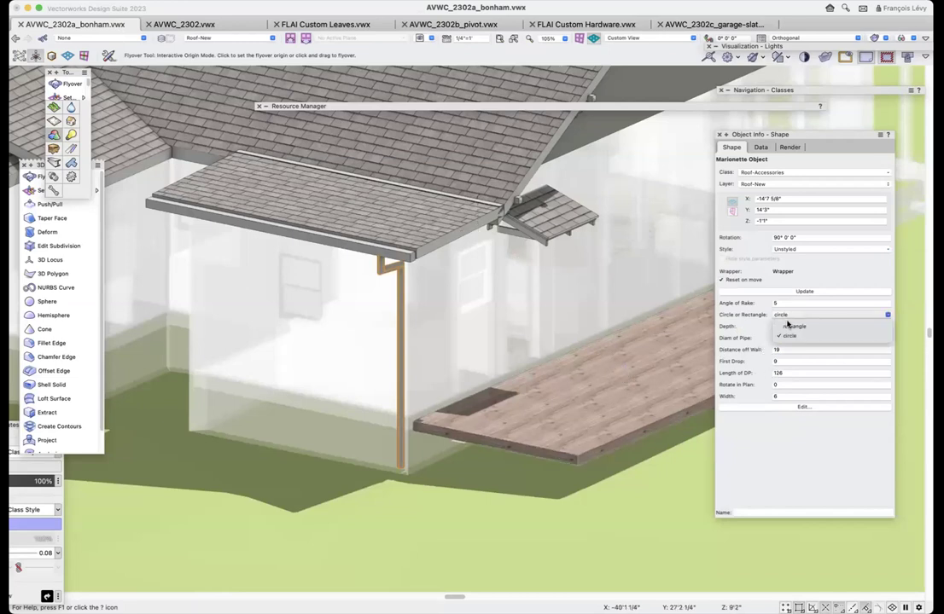
click(788, 326)
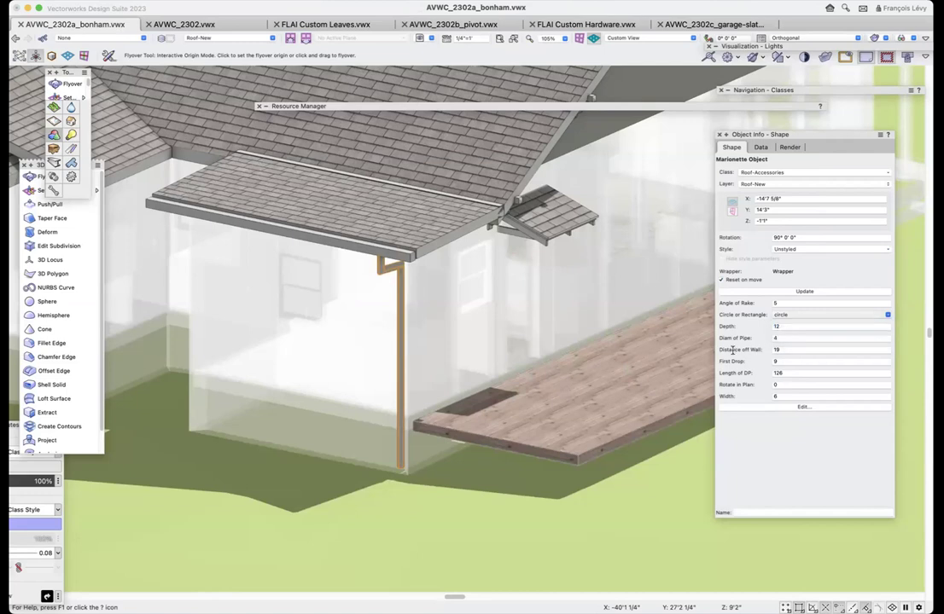
click(785, 326)
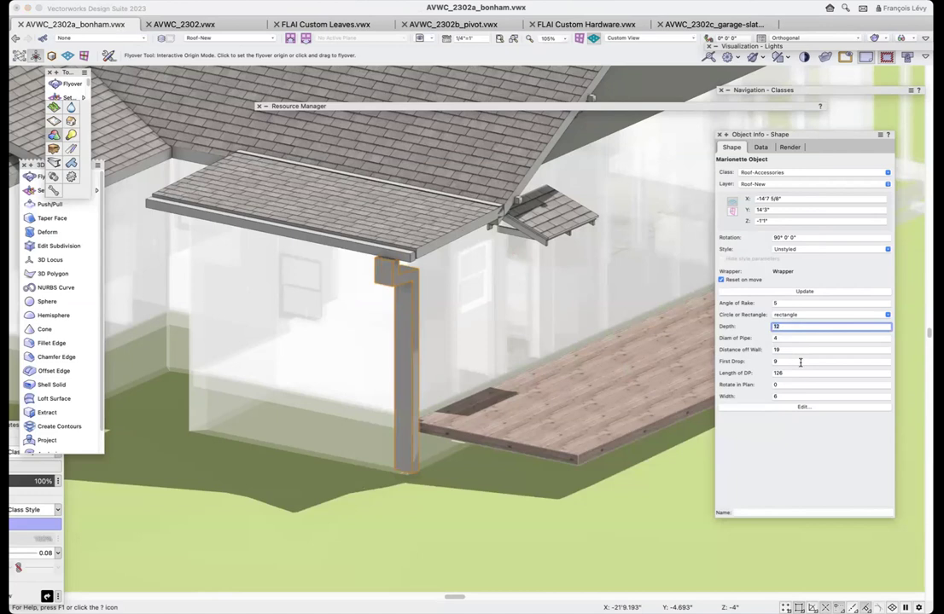
text(5)
key(Return)
click(779, 325)
text(4)
key(Return)
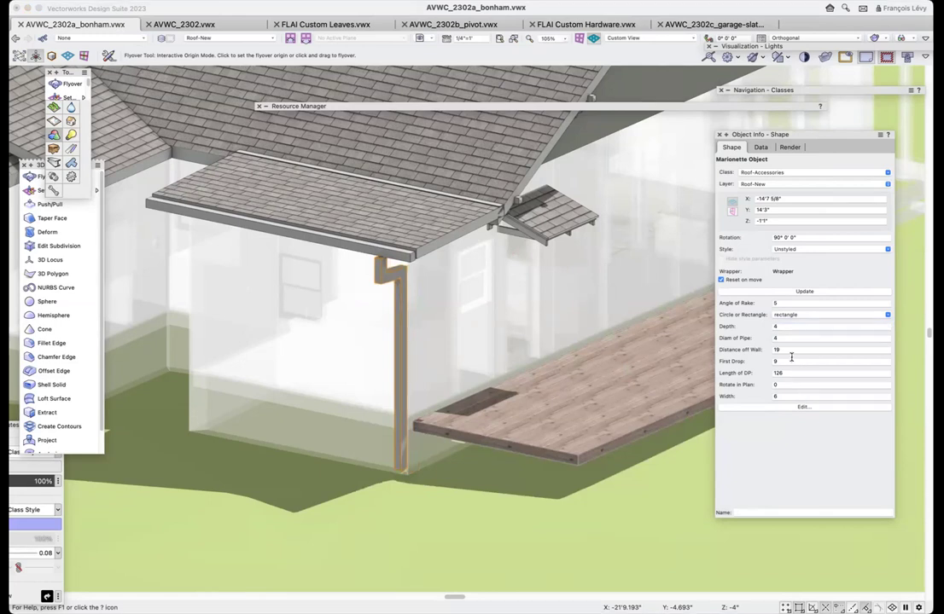
- Set the downspout's width to 4 and change its profile back to circle
click(789, 396)
text(4)
key(Return)
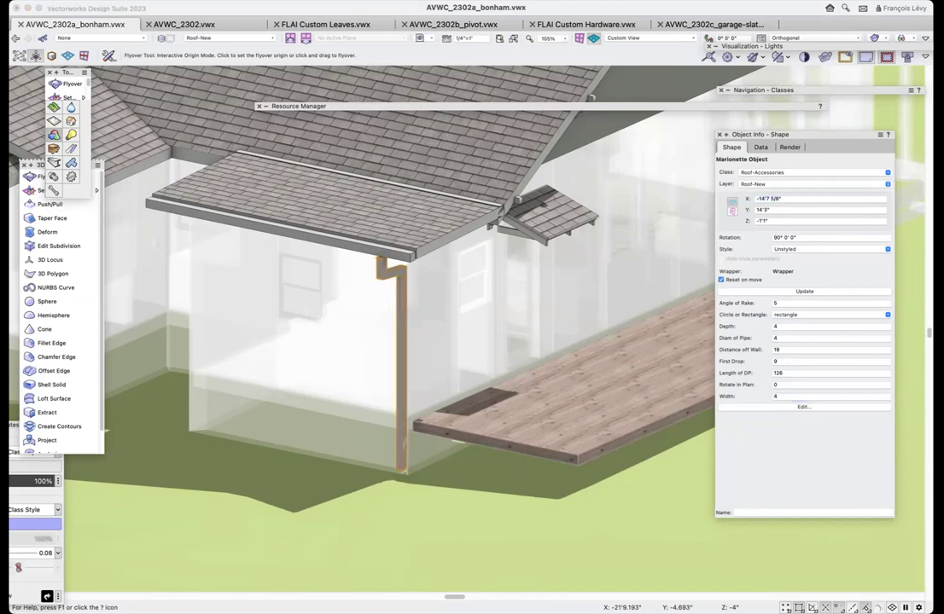
click(797, 313)
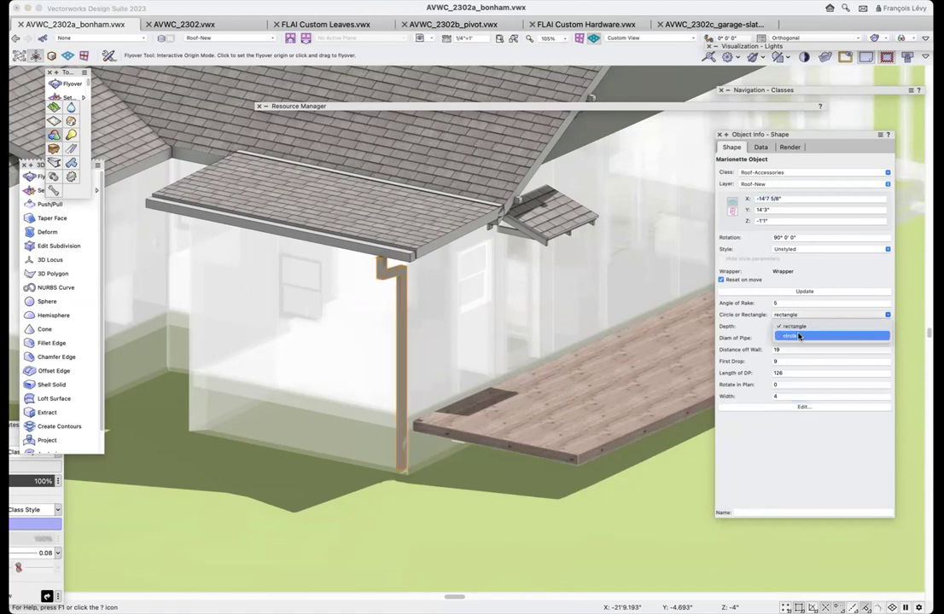
click(797, 334)
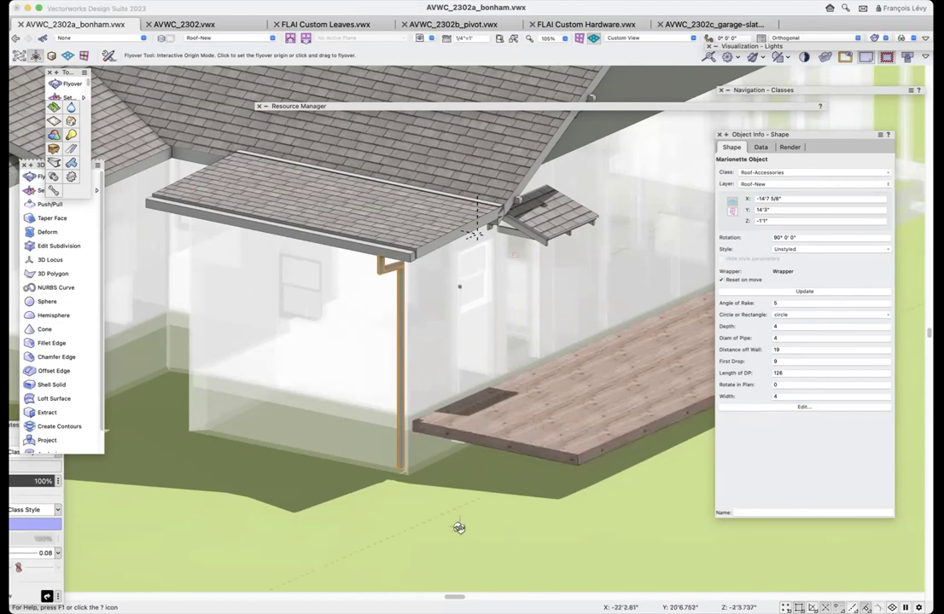
- Select the box gutter wall along the shed roof's eave and enable the Clip Cube around it
drag(437, 310, 613, 348)
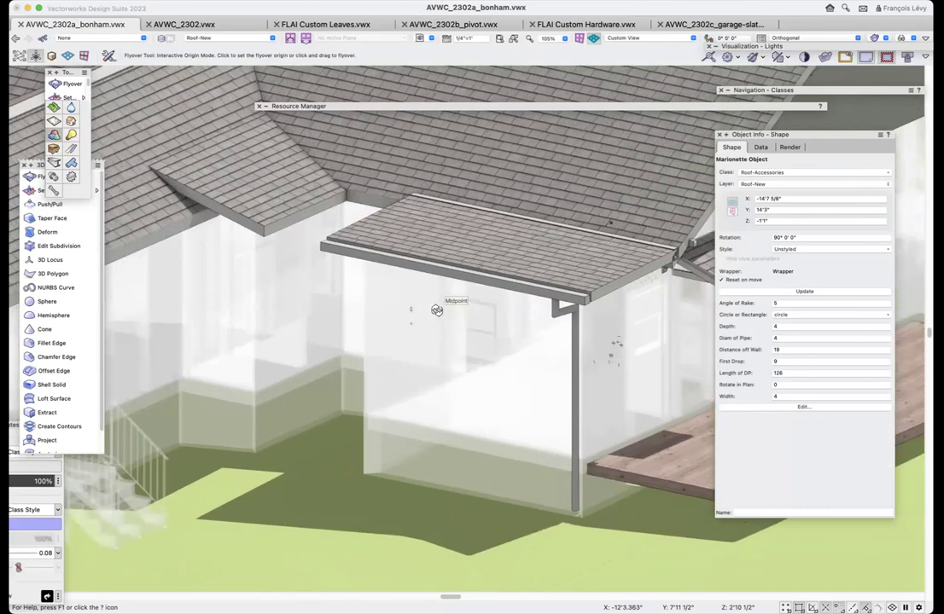
key(x)
click(546, 295)
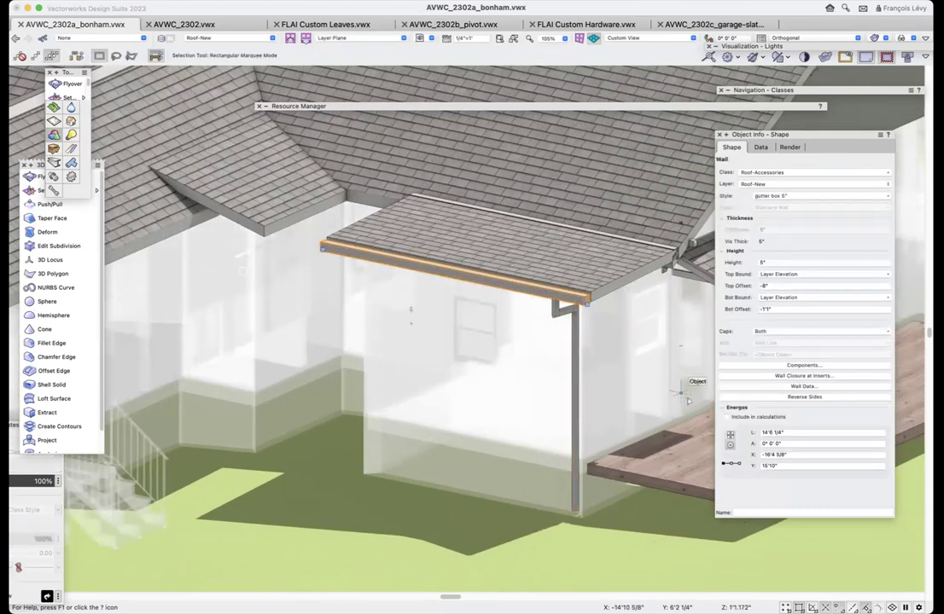
key(c)
drag(265, 195, 688, 340)
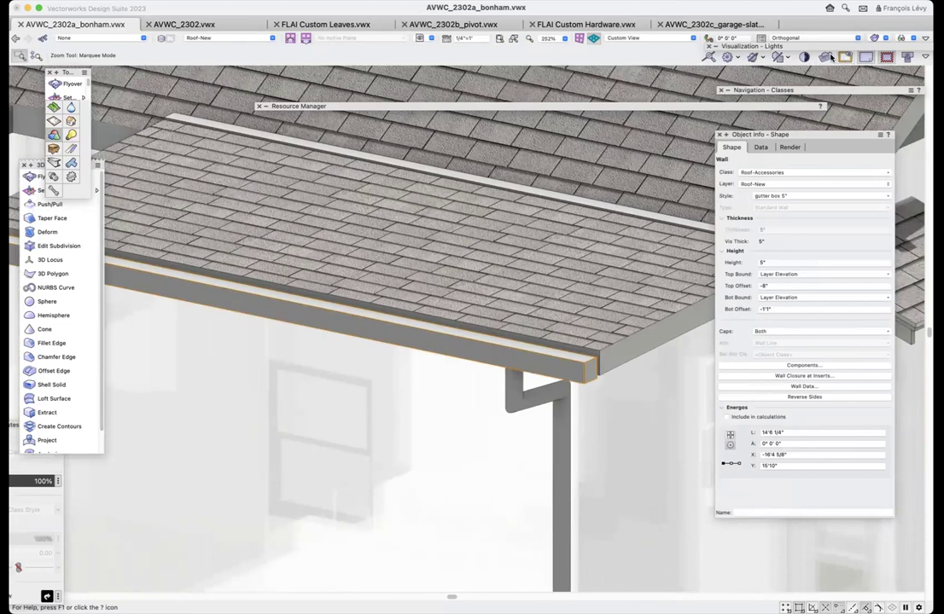
click(709, 57)
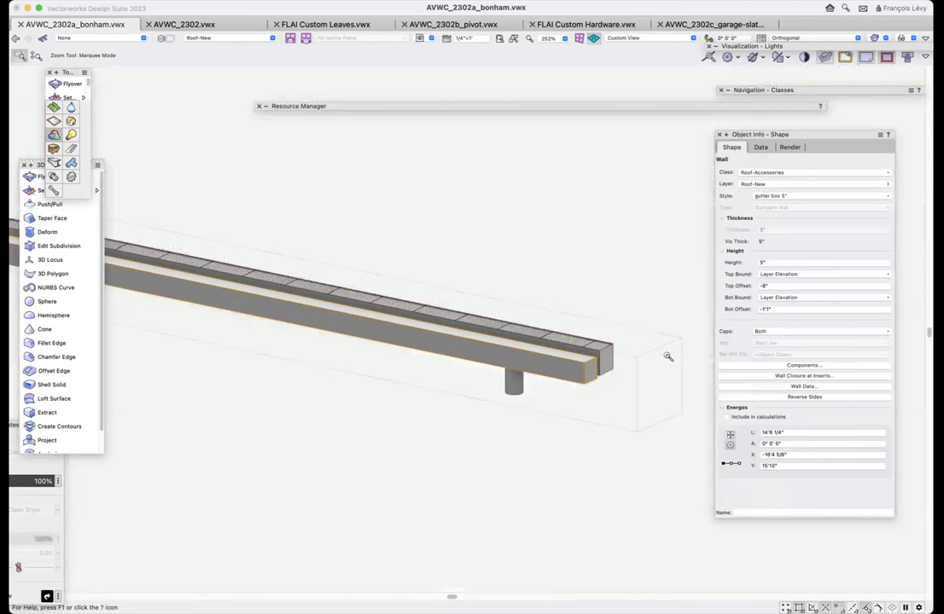
- Enlarge the Clip Cube to include more roof and downspout, and pull its end face inward to cut through the gutter and roof edge
key(x)
drag(664, 342, 640, 363)
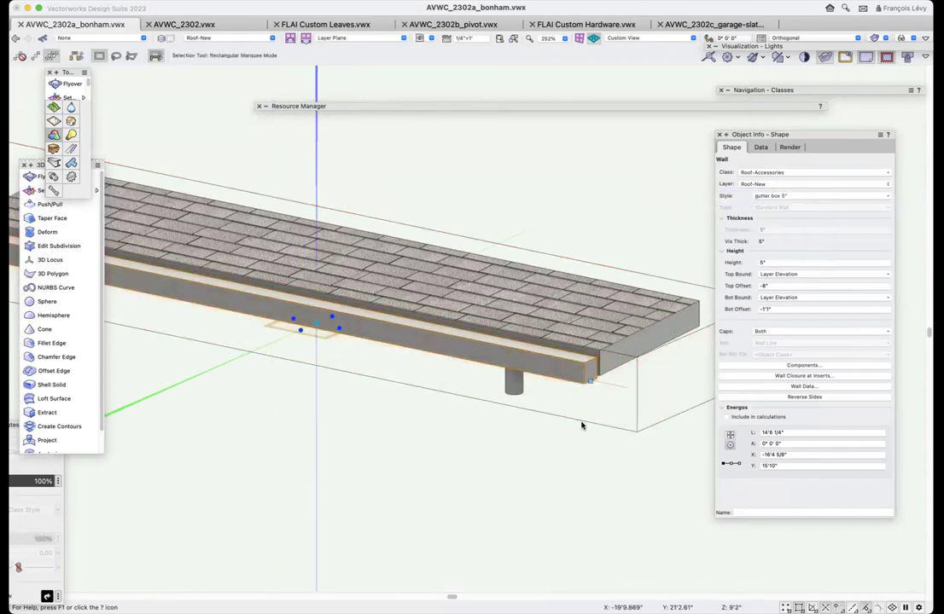
drag(557, 419, 655, 490)
click(653, 370)
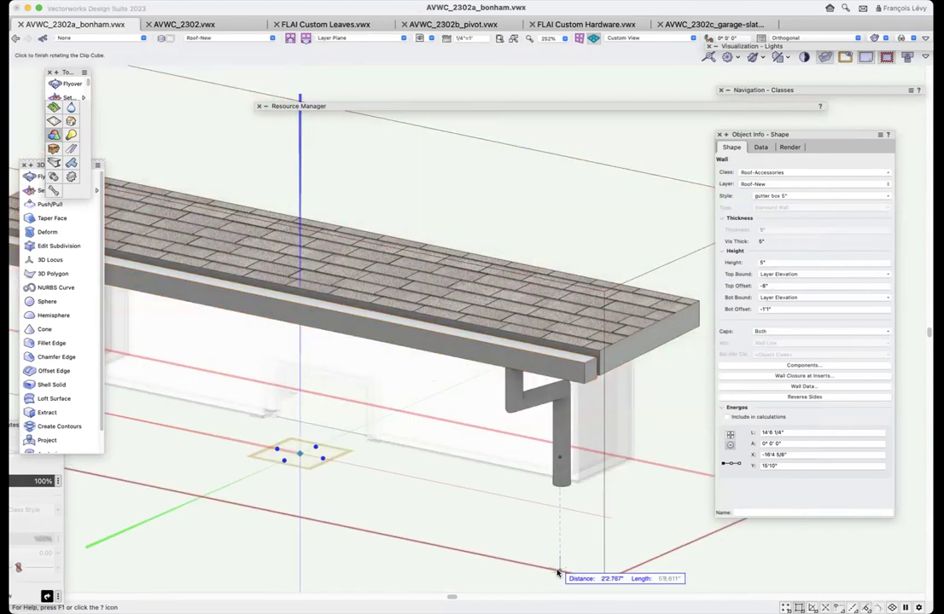
click(592, 368)
drag(593, 368, 413, 353)
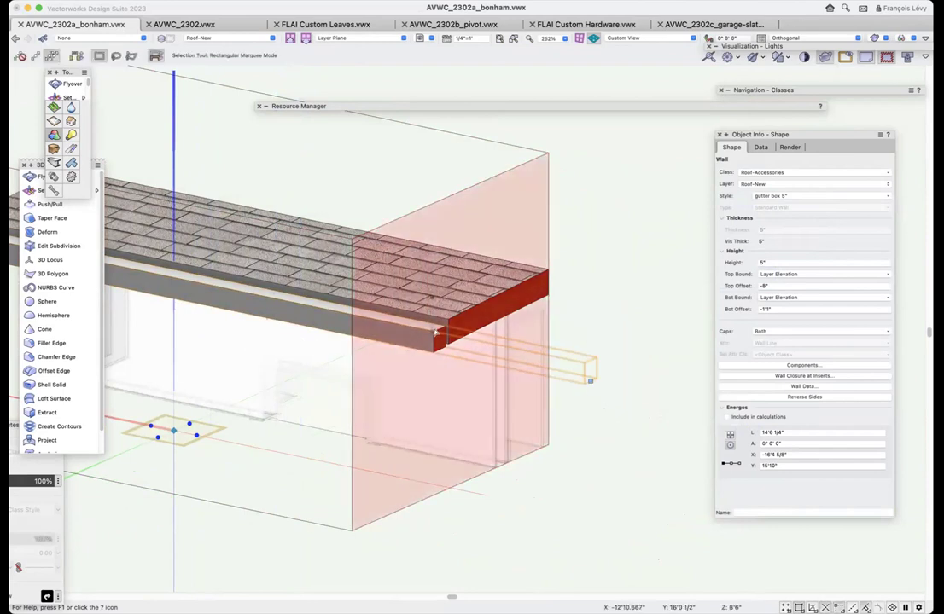
- Examine the cut gutter section close up, and recall the saved view 6a box gutter
key(c)
drag(464, 316, 409, 358)
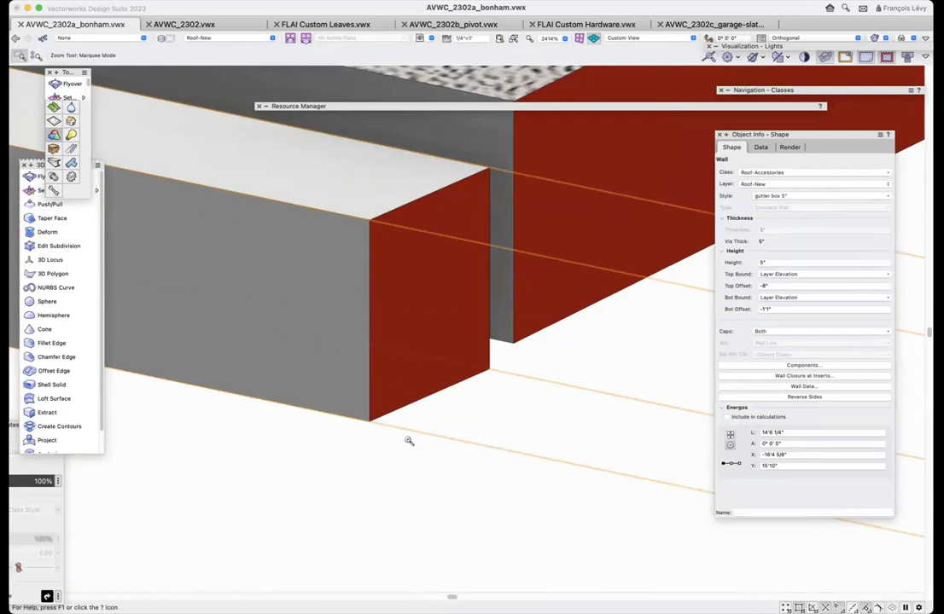
key(super+4)
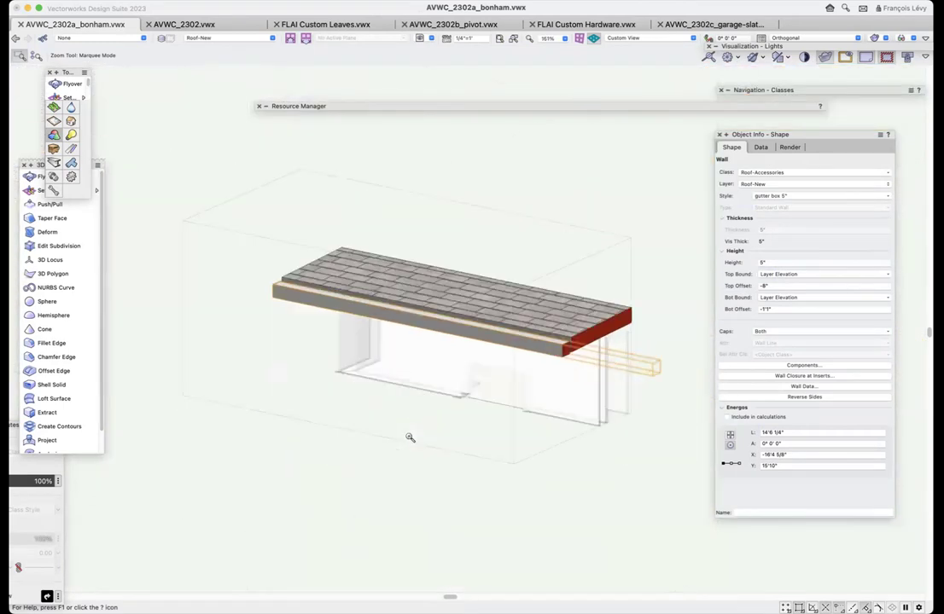
click(421, 39)
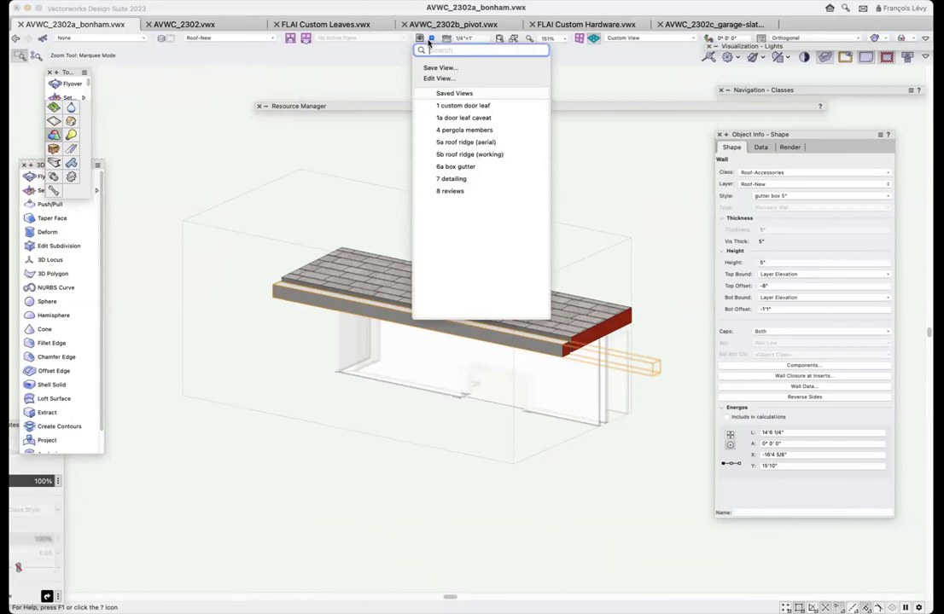
click(468, 167)
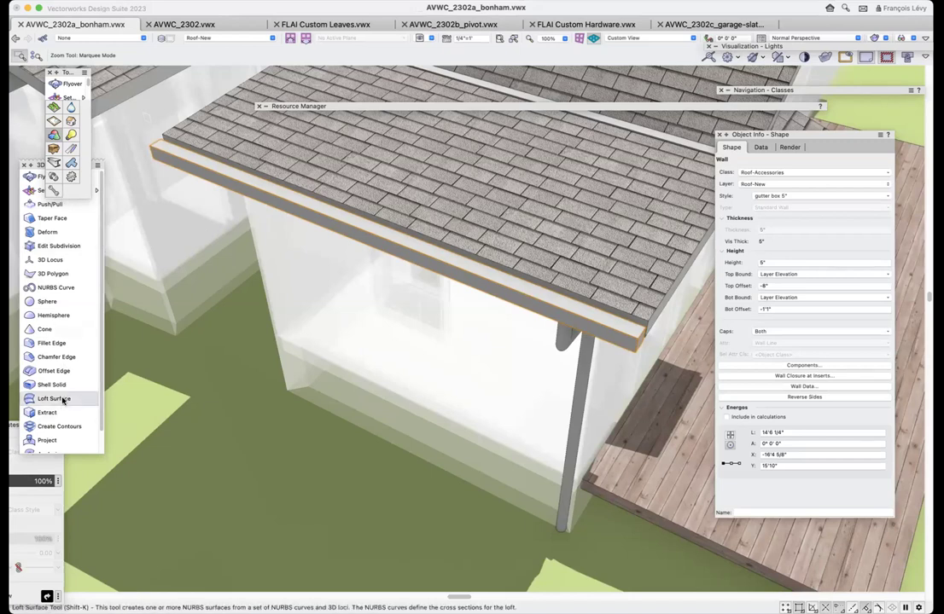
- Shell the box gutter wall with Shell Solid at a 1/8" thickness, leaving its top face open
click(34, 167)
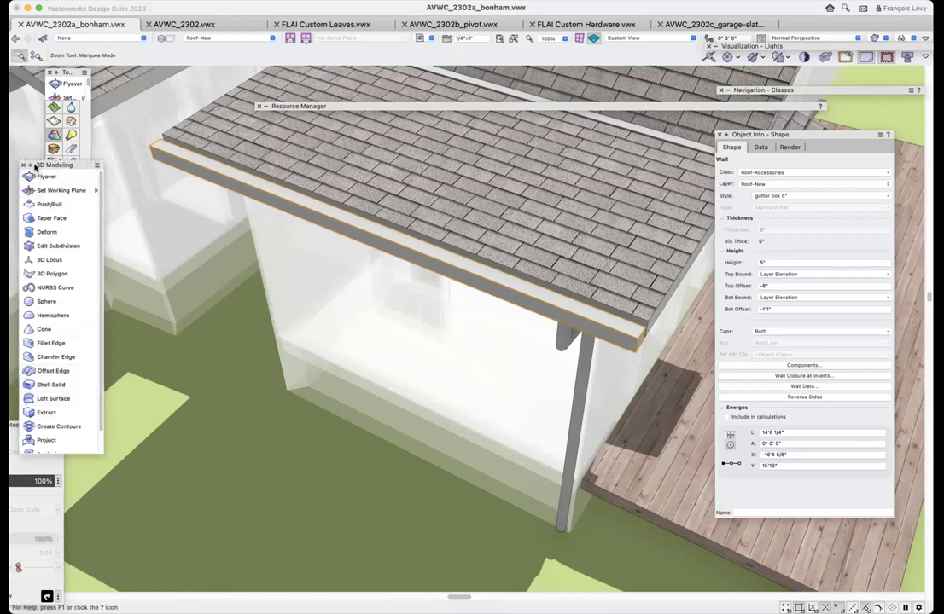
drag(34, 165, 146, 195)
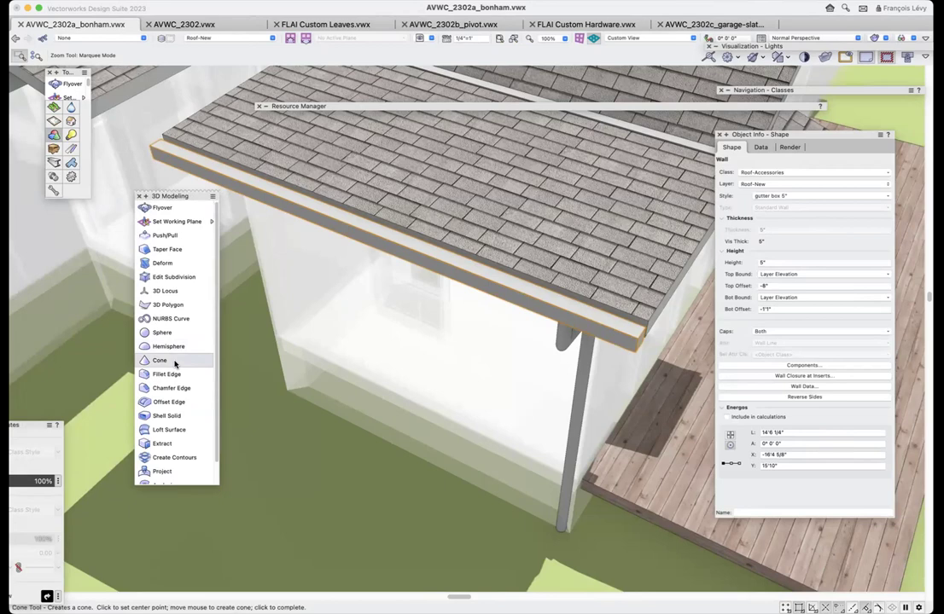
click(177, 417)
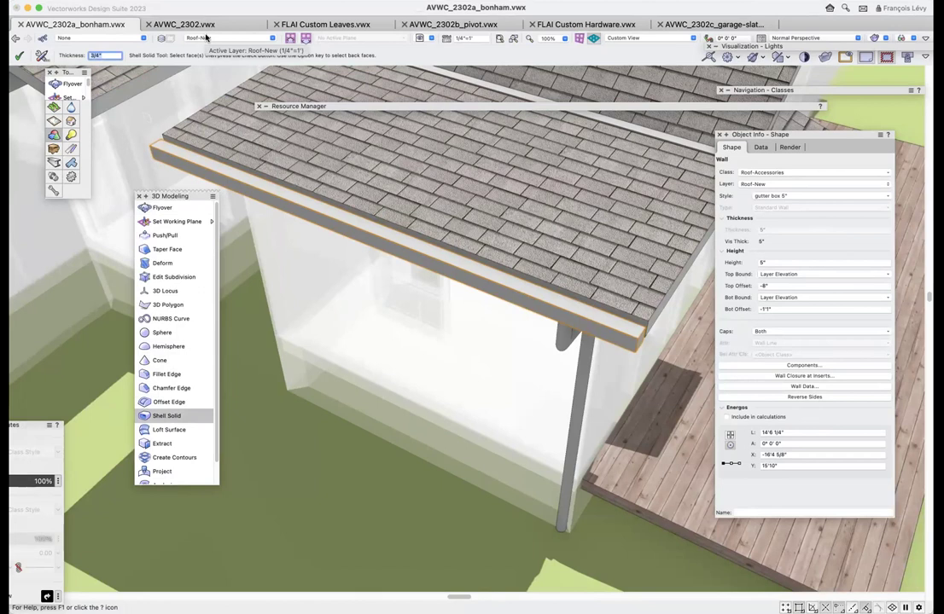
text(1/8)
key(Return)
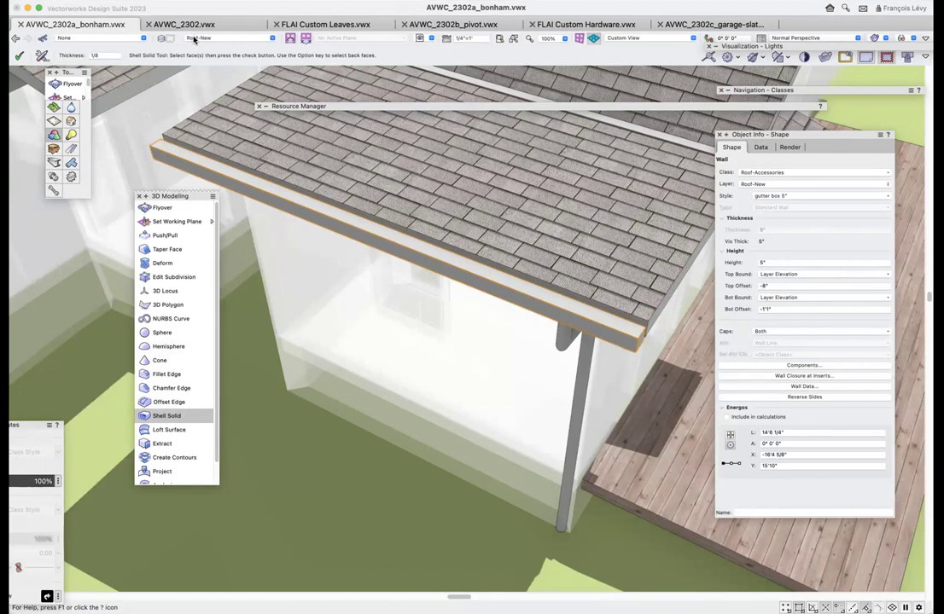
click(41, 55)
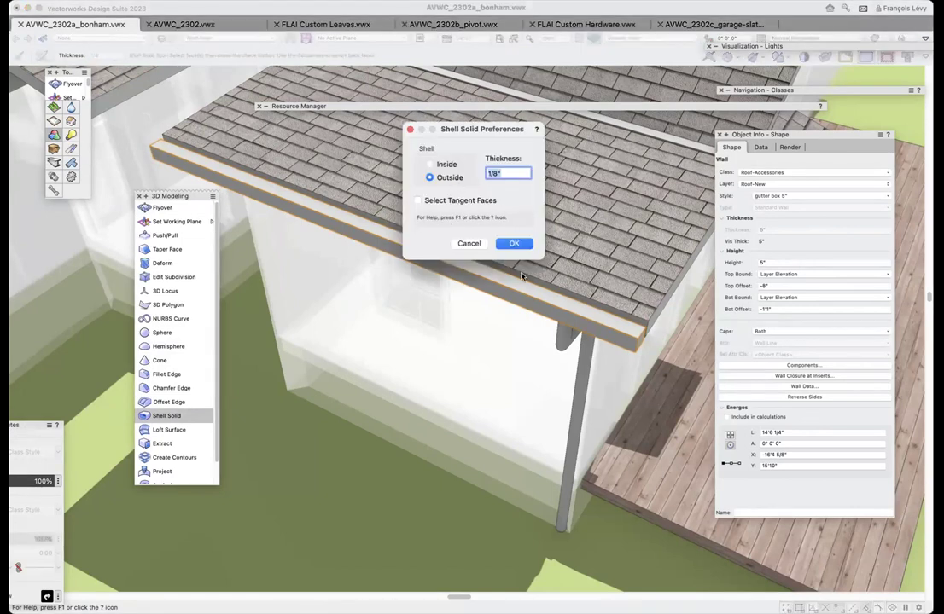
click(467, 243)
click(468, 243)
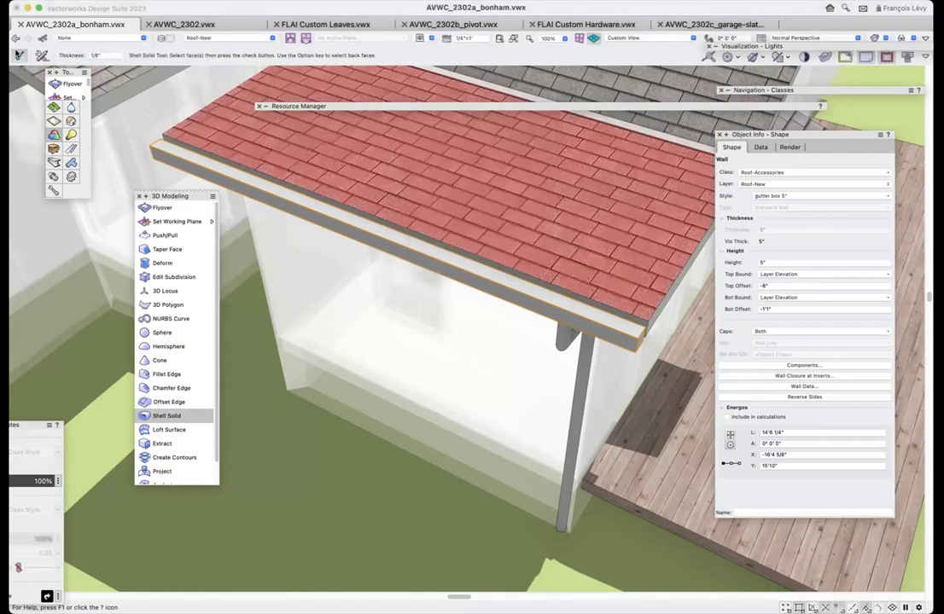
click(17, 56)
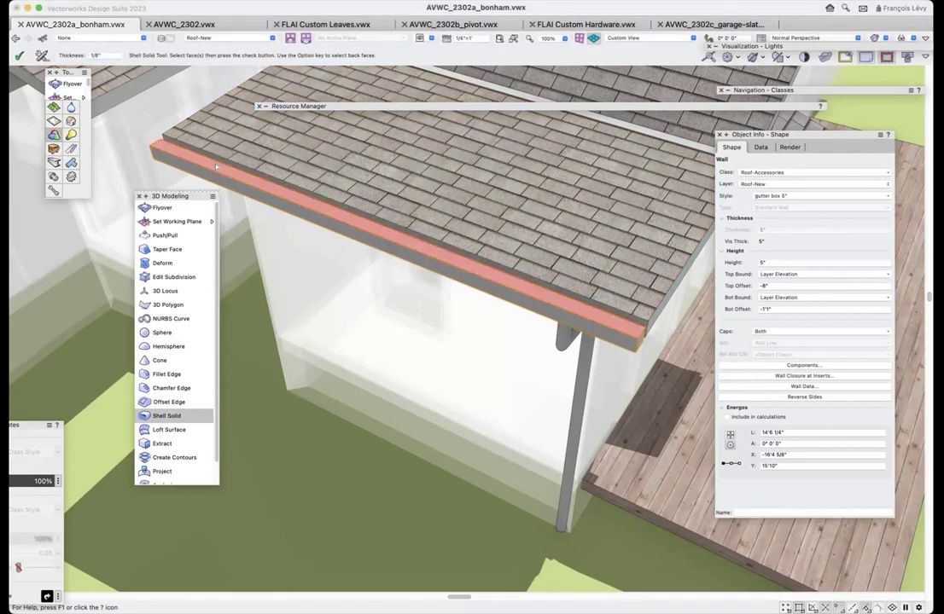
click(215, 168)
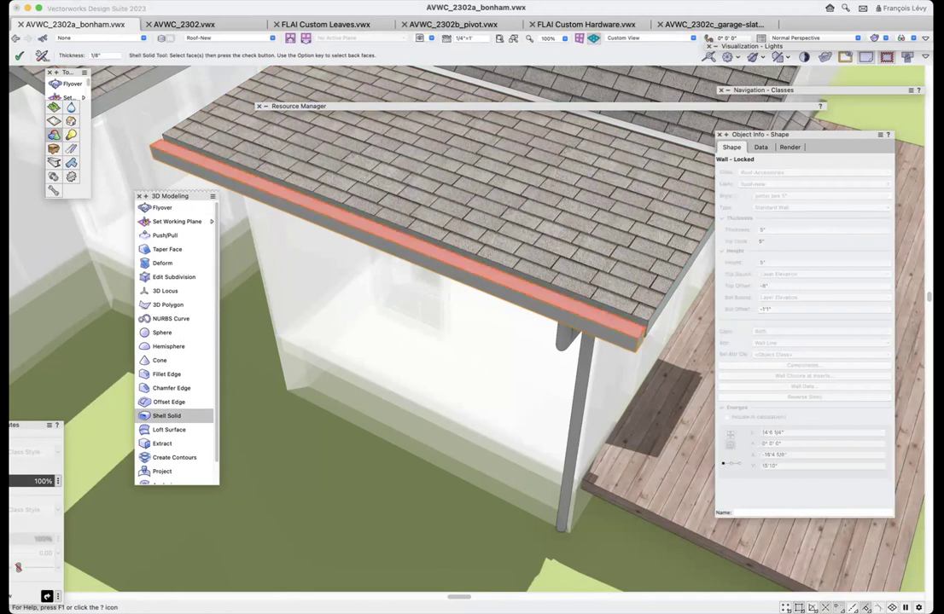
click(20, 56)
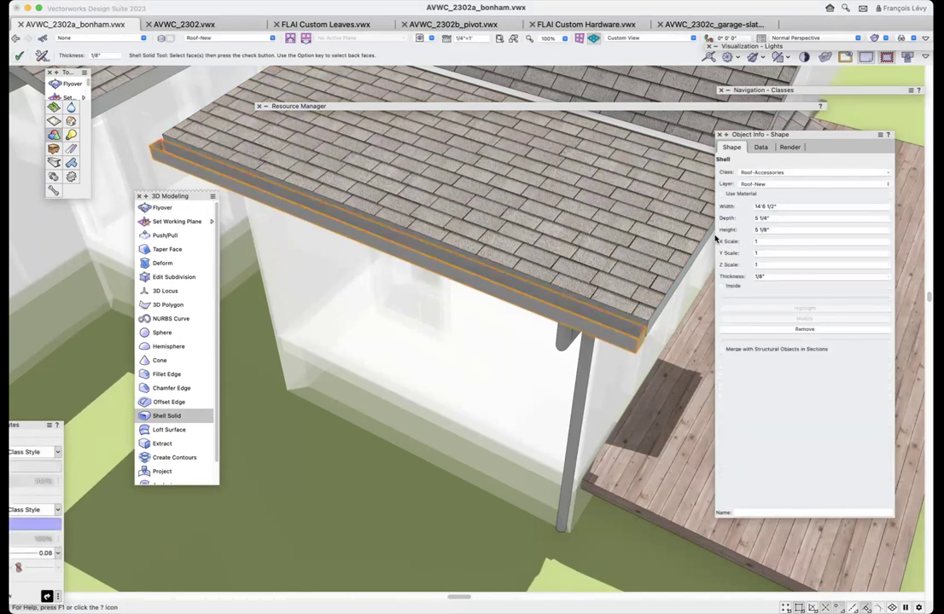
- Try to edit the shelled box gutter using the Edit solid method
key(shift+c)
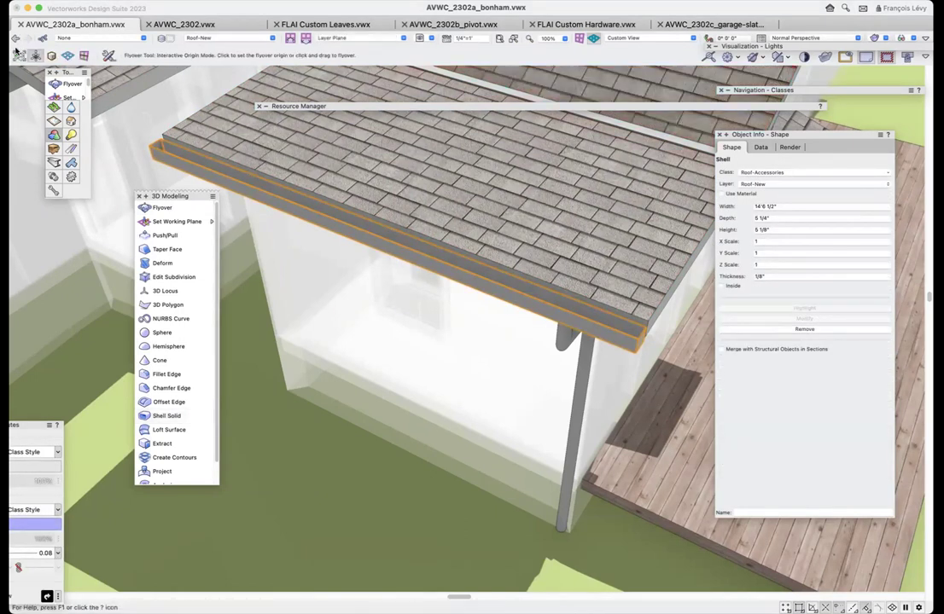
drag(158, 167, 111, 147)
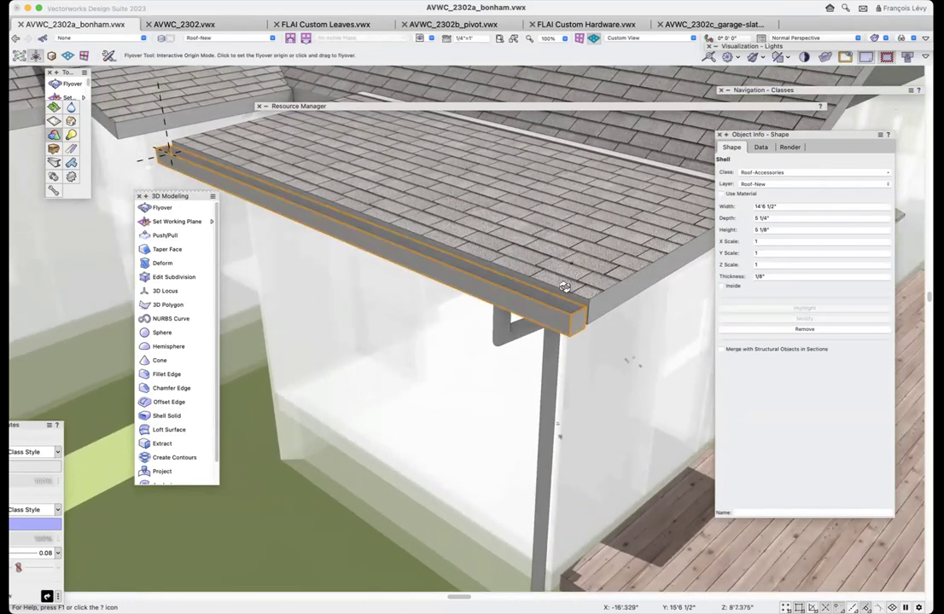
key(x)
click(571, 323)
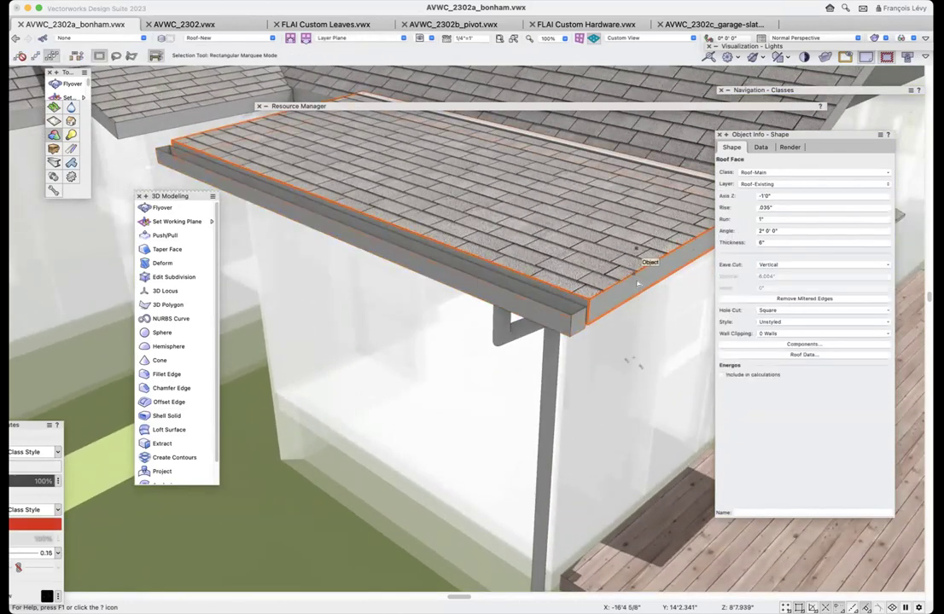
click(571, 323)
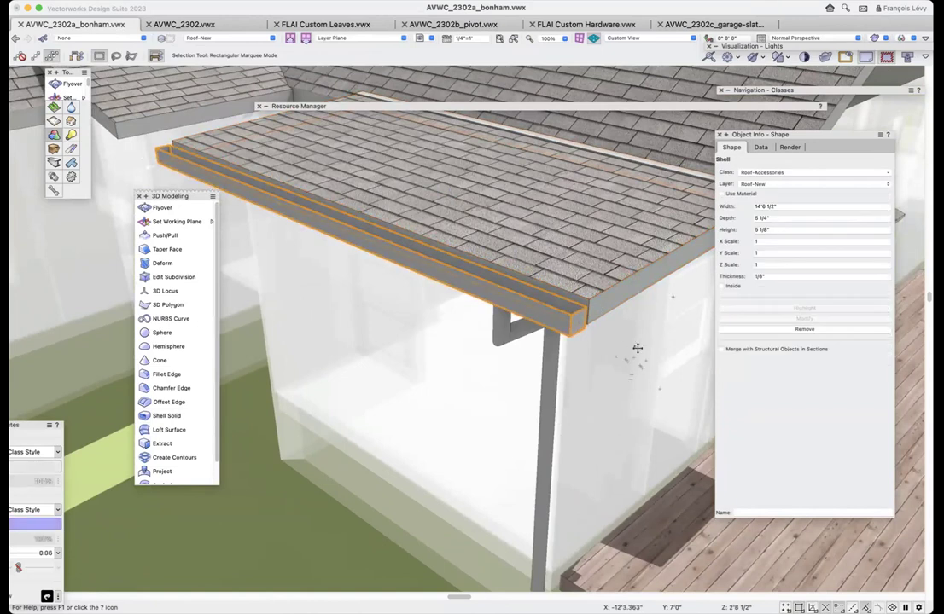
double_click(578, 320)
click(504, 246)
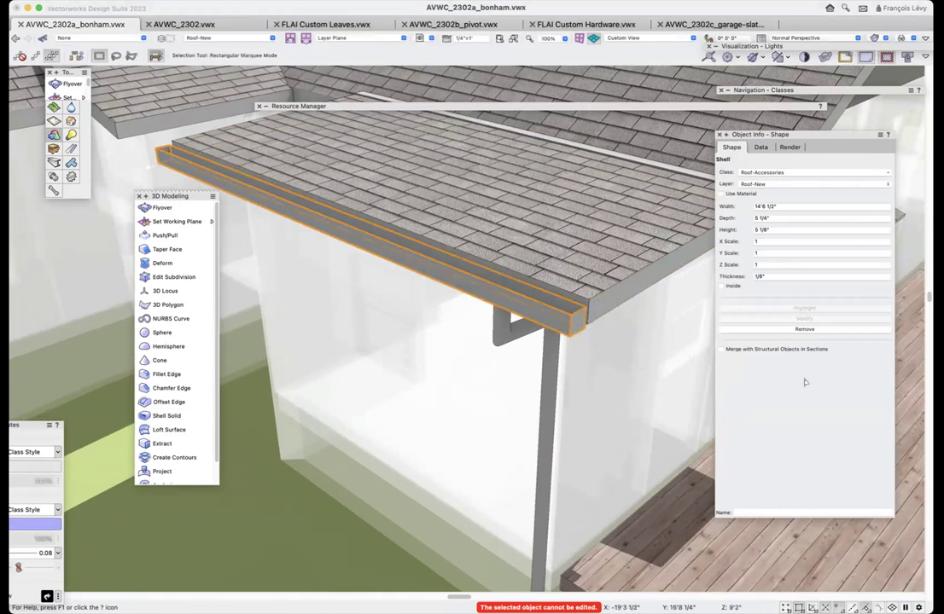
click(626, 305)
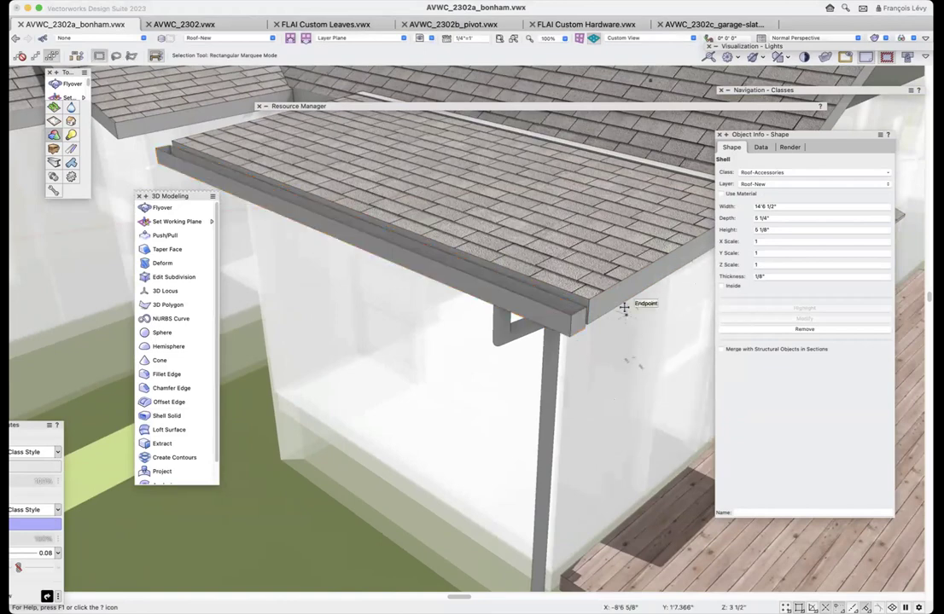
double_click(503, 275)
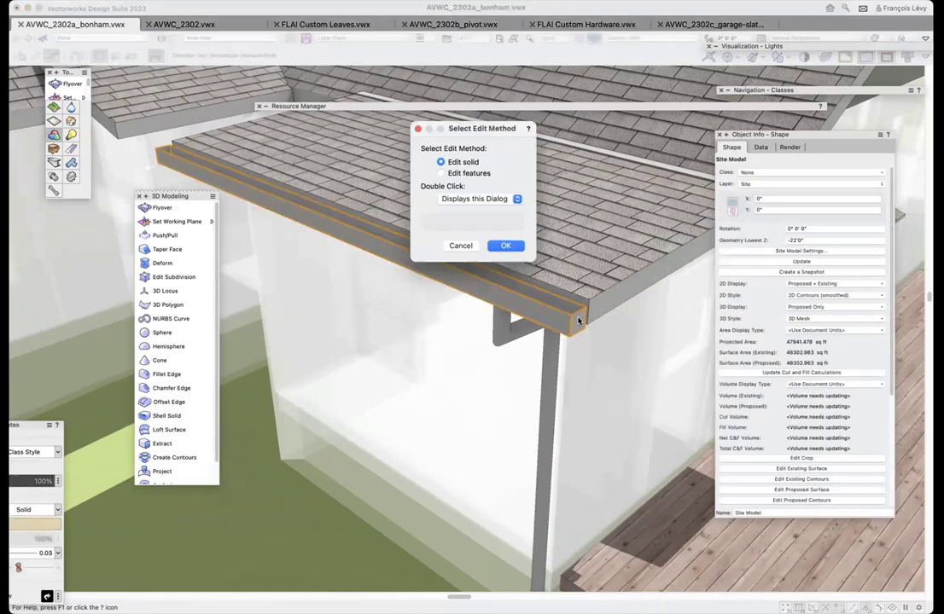
click(508, 247)
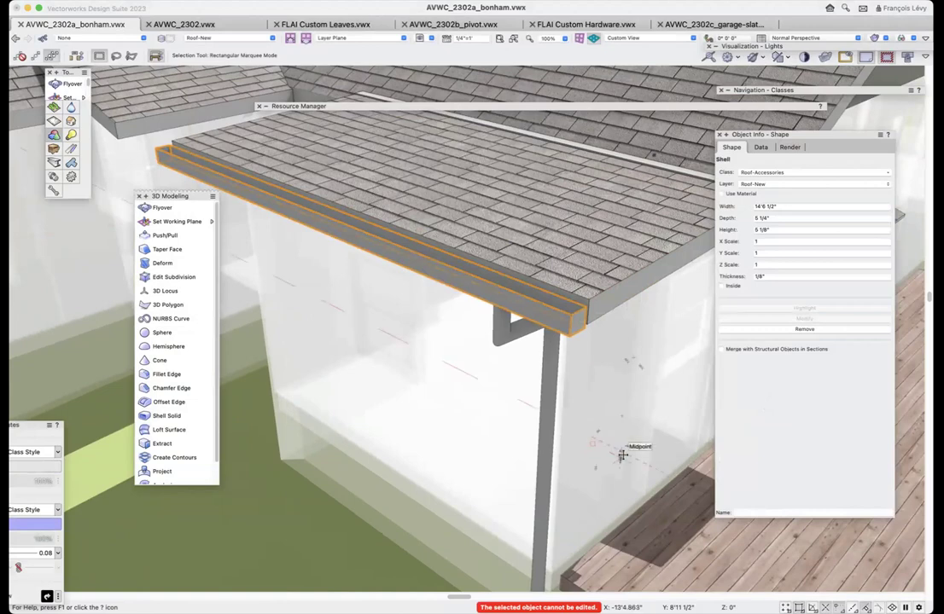
- Recall the saved view 5b roof ridge (working) and trace the recessed eave corner beside the shed roof with an open three-vertex polygon, 3'4 1/2" by 6'7"
shift+middle_drag(622, 455, 591, 390)
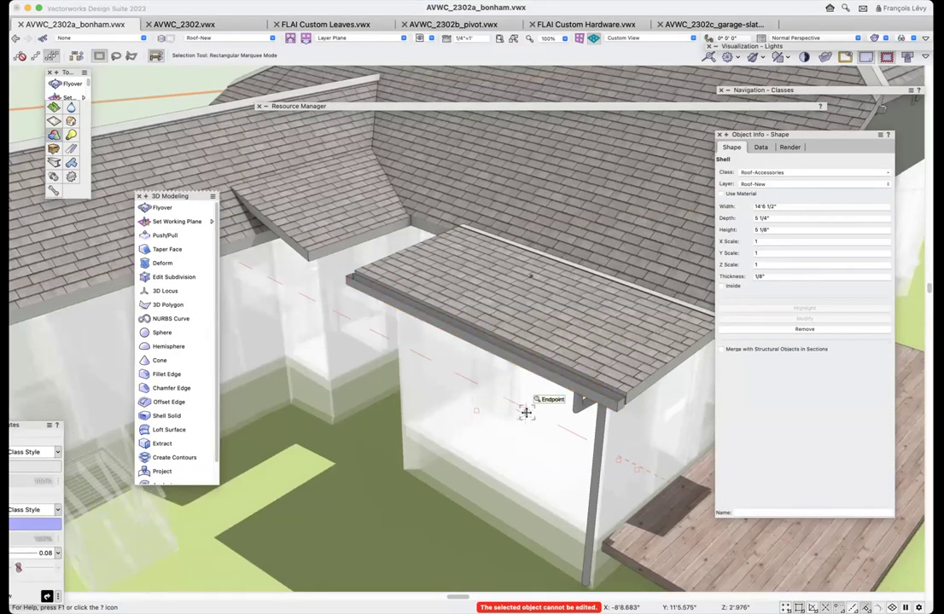
key(c)
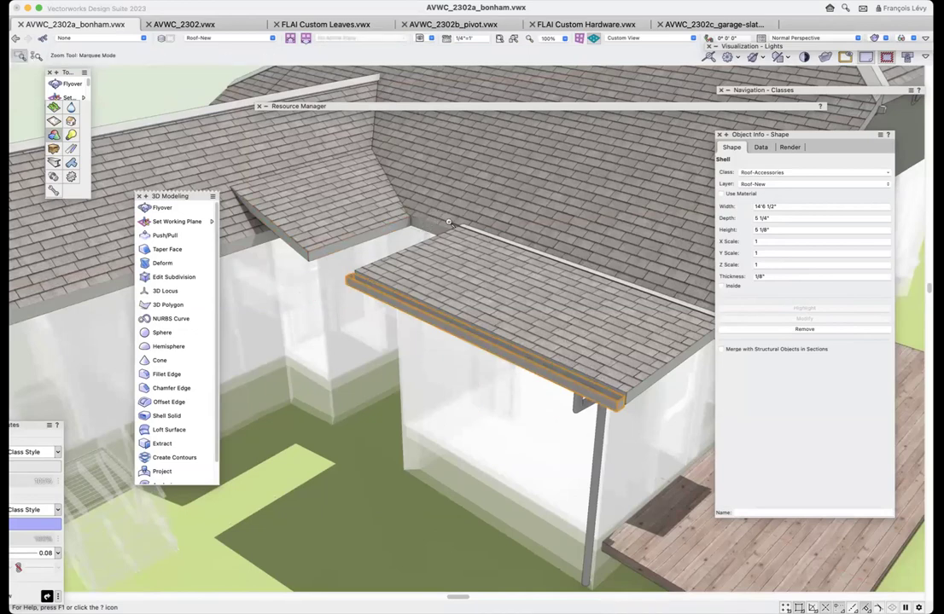
click(241, 178)
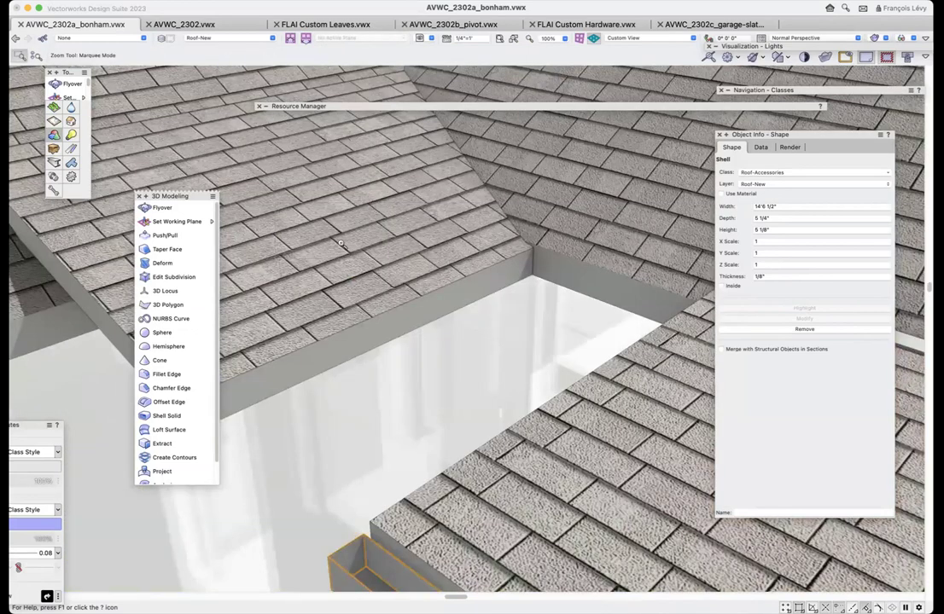
click(340, 244)
scroll(376, 254, down, 5)
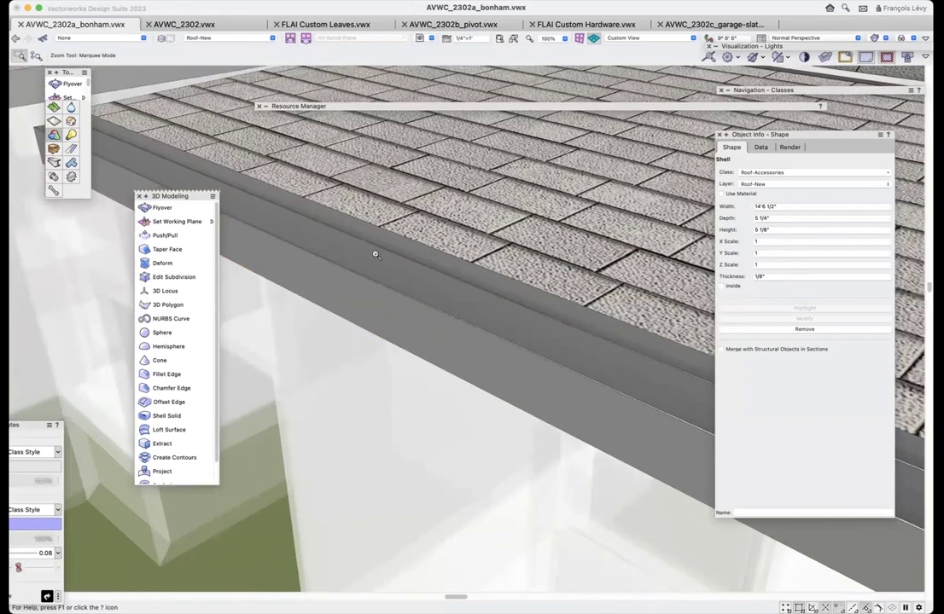
scroll(375, 254, down, 2)
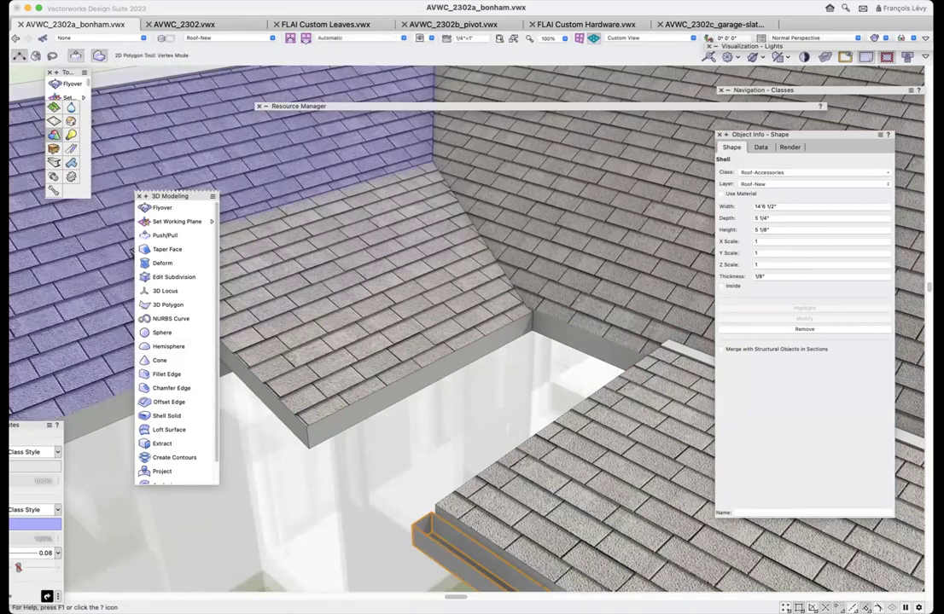
key(3)
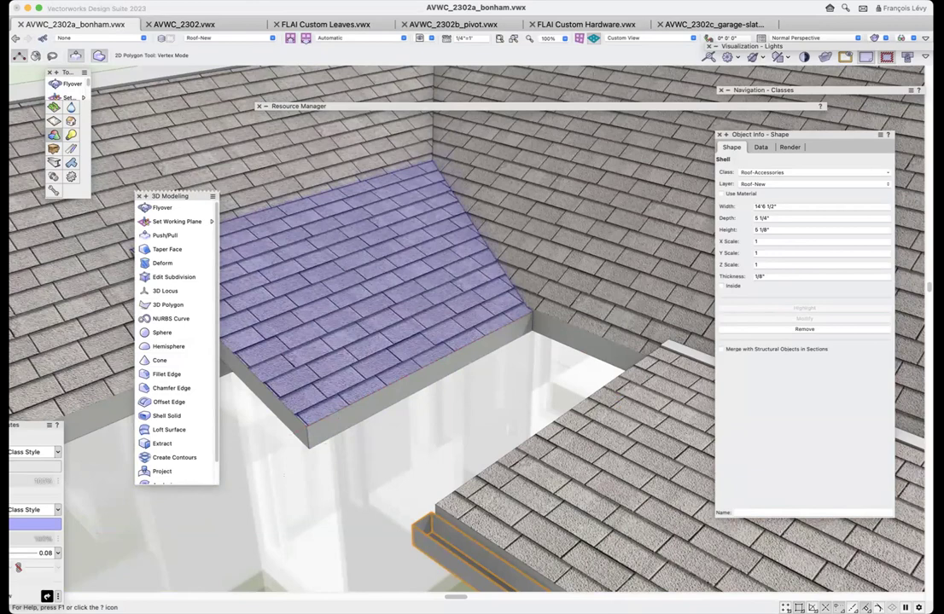
click(420, 39)
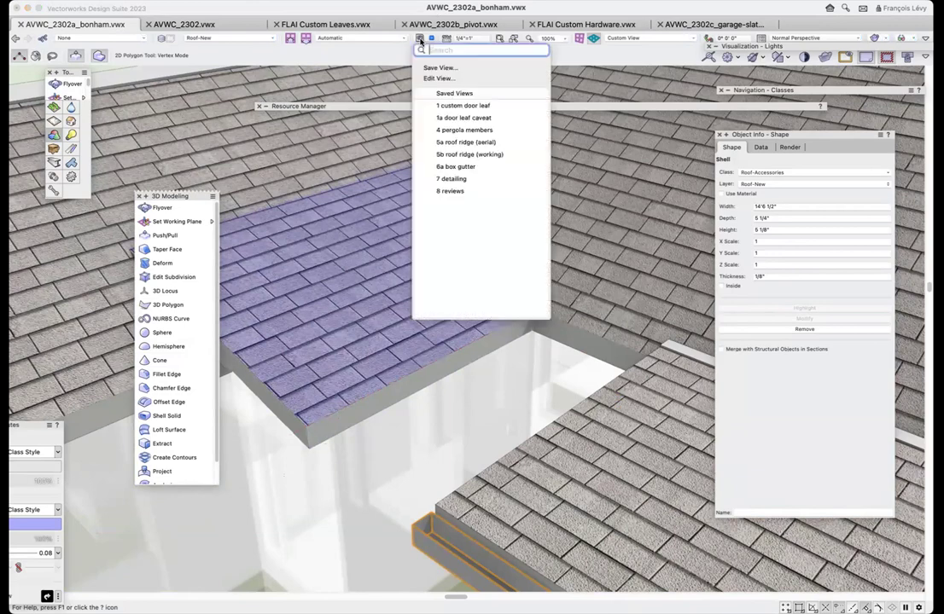
click(470, 155)
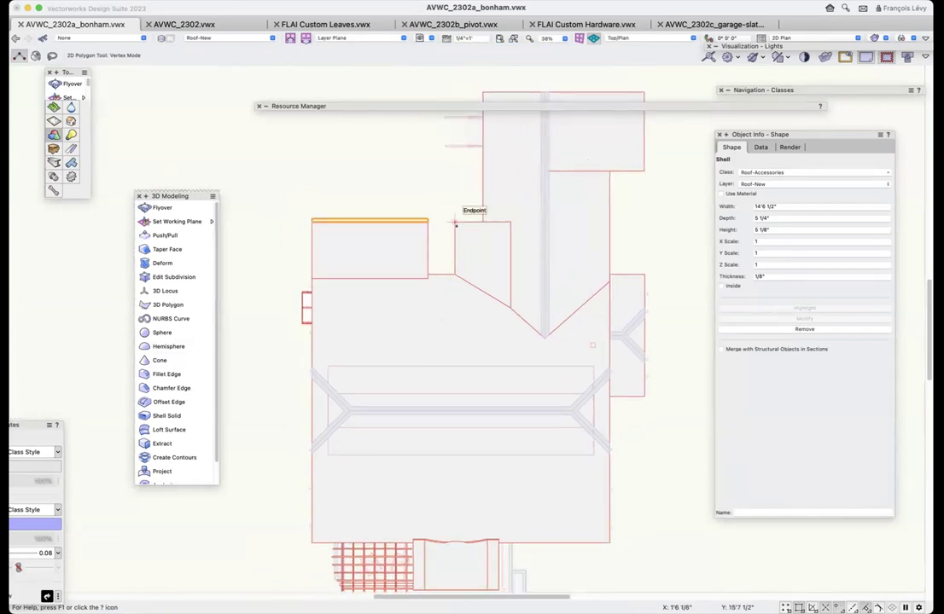
click(455, 223)
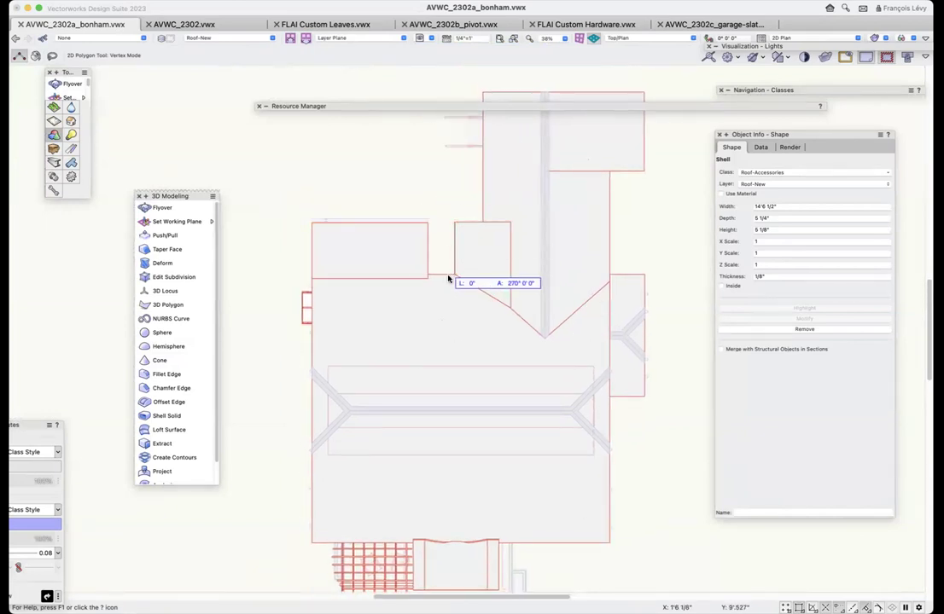
key(z)
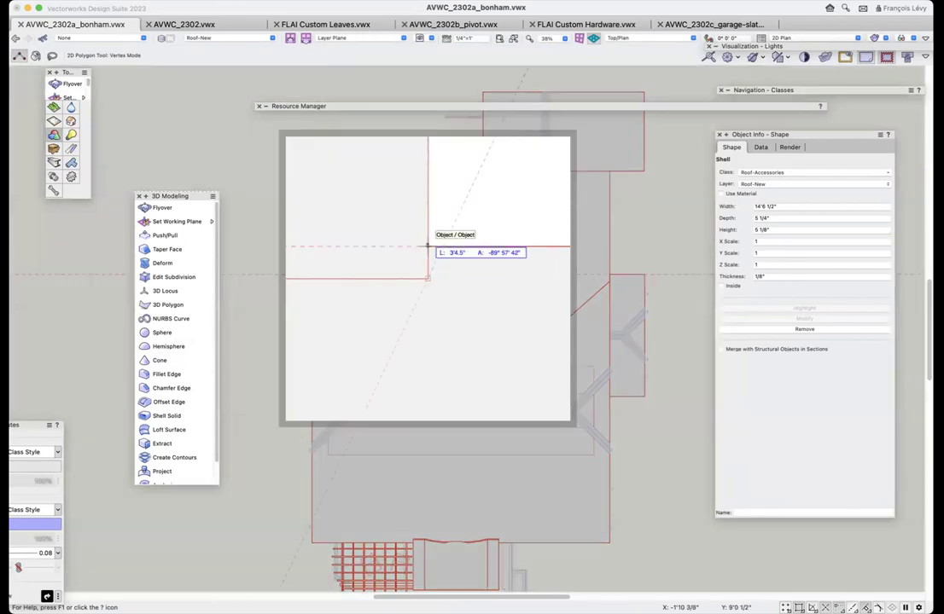
double_click(427, 274)
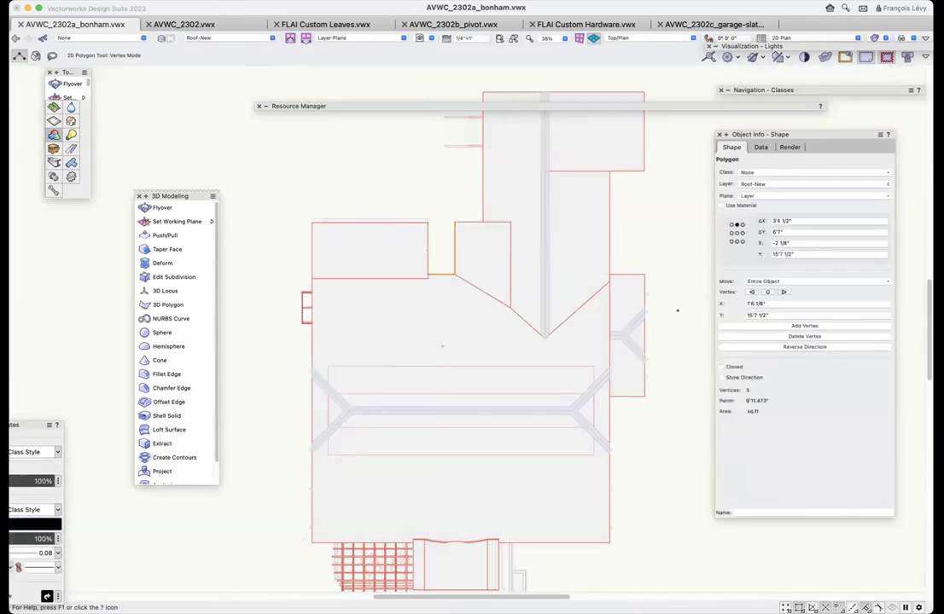
- Offset the open eave polygon 4" outward from the roof edges into the gap between the two roofs
scroll(678, 311, up, 5)
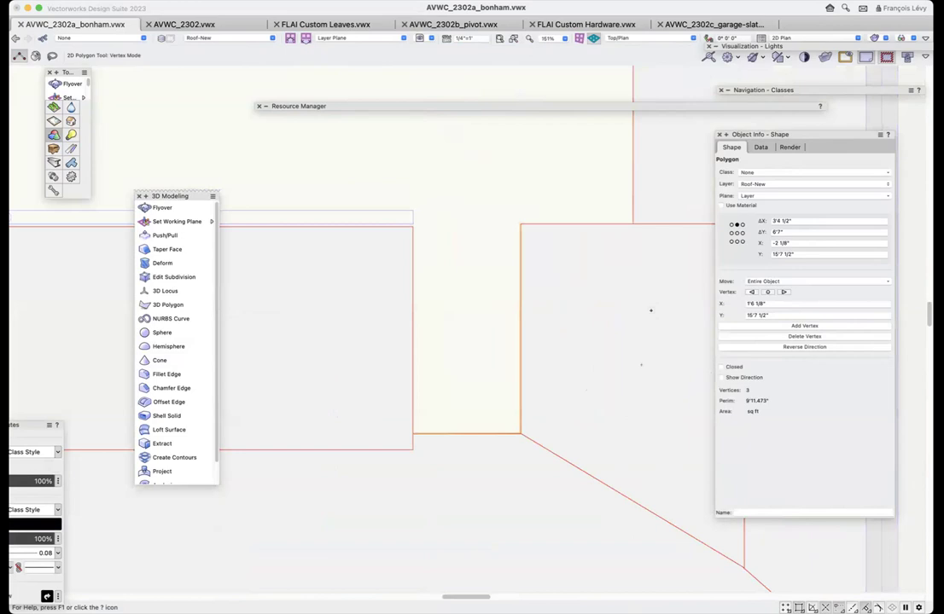
key(e)
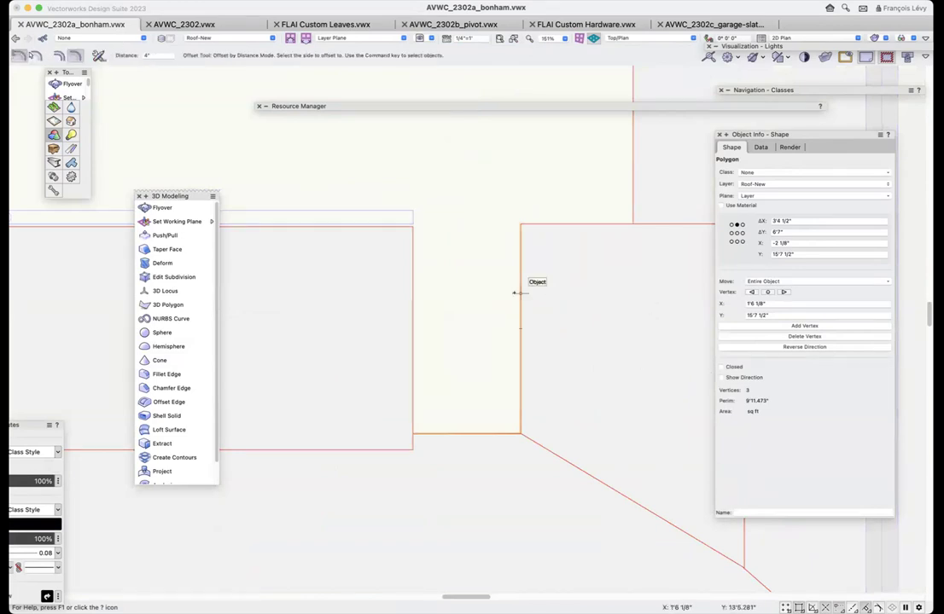
click(516, 324)
- Draw a circle beyond the shed roof's eave, make it a 6" diameter arc with a 180° sweep, and flip it vertically
key(6)
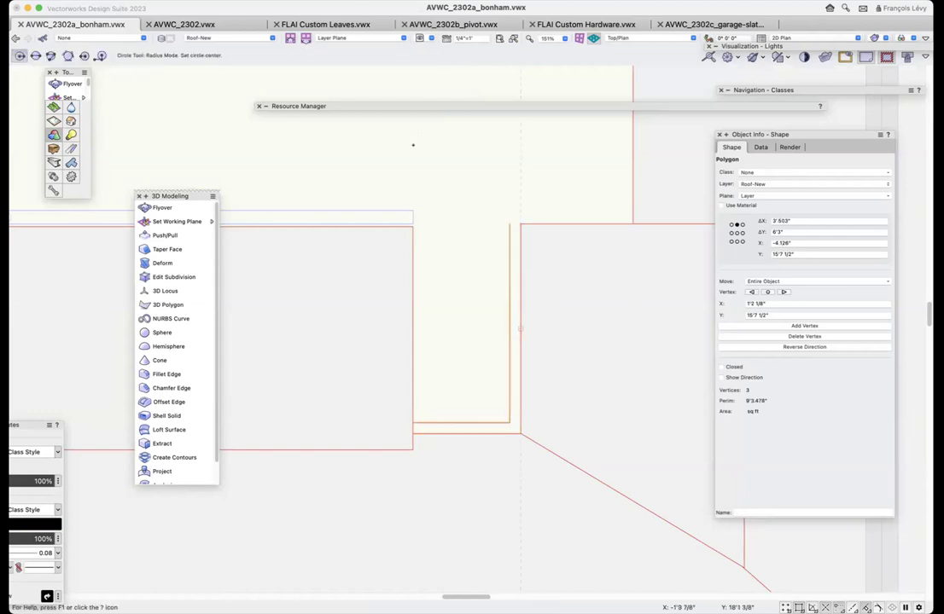
click(351, 153)
click(380, 152)
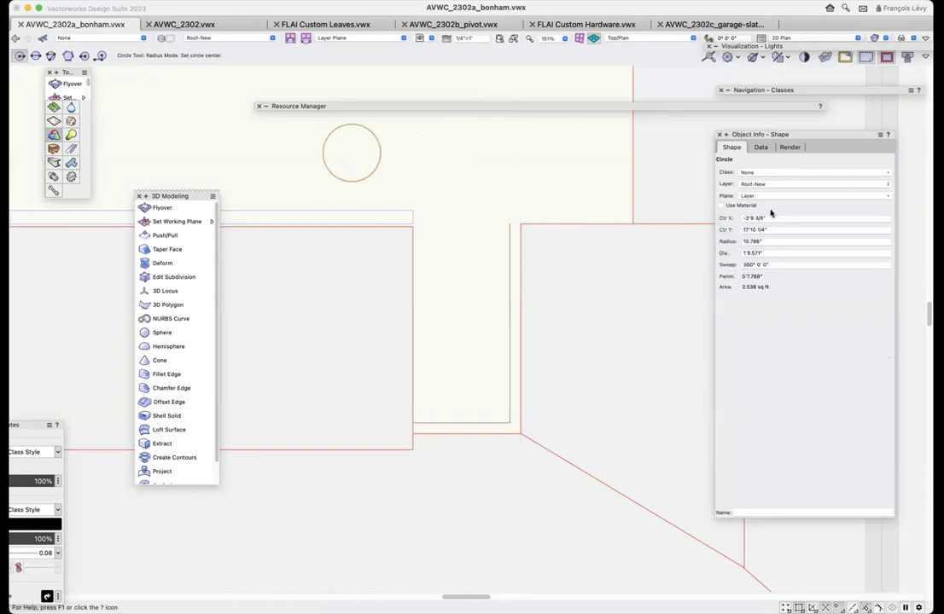
click(775, 254)
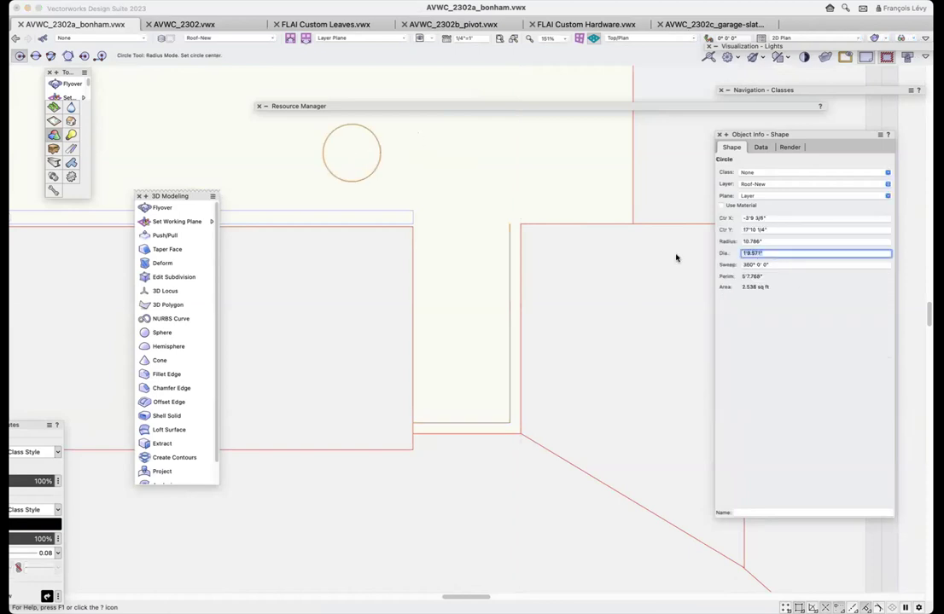
text(6)
key(Tab)
text(180)
key(Return)
key(x)
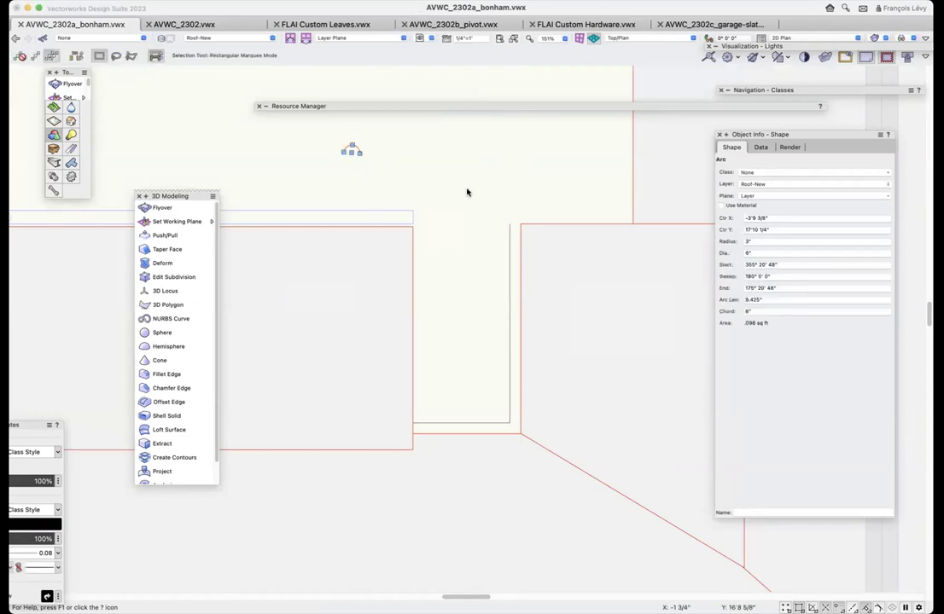
key(super+shift+v)
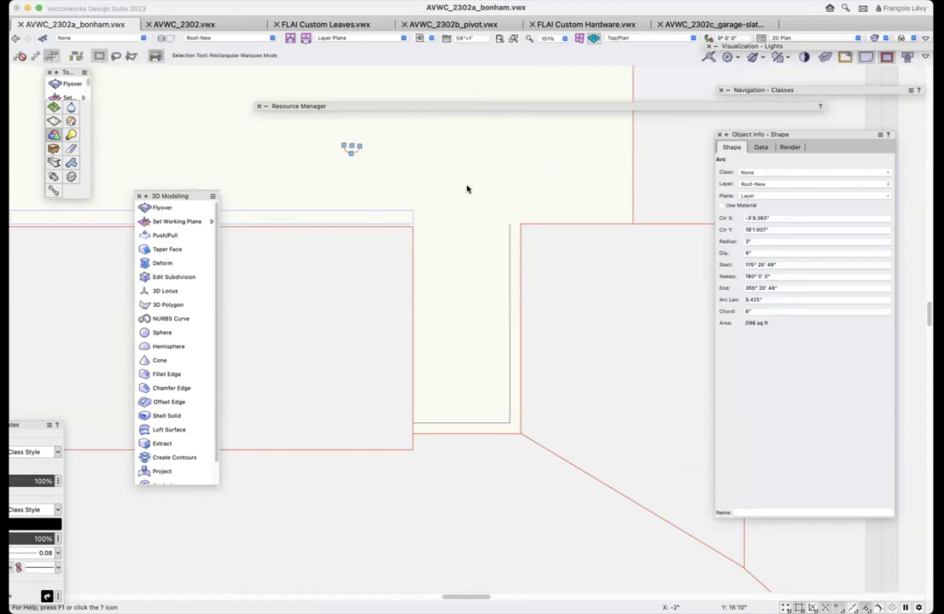
- Try to extrude the half-round arc along the offset eave polygon with Lock Profile Plane and Fix Profile on
click(509, 238)
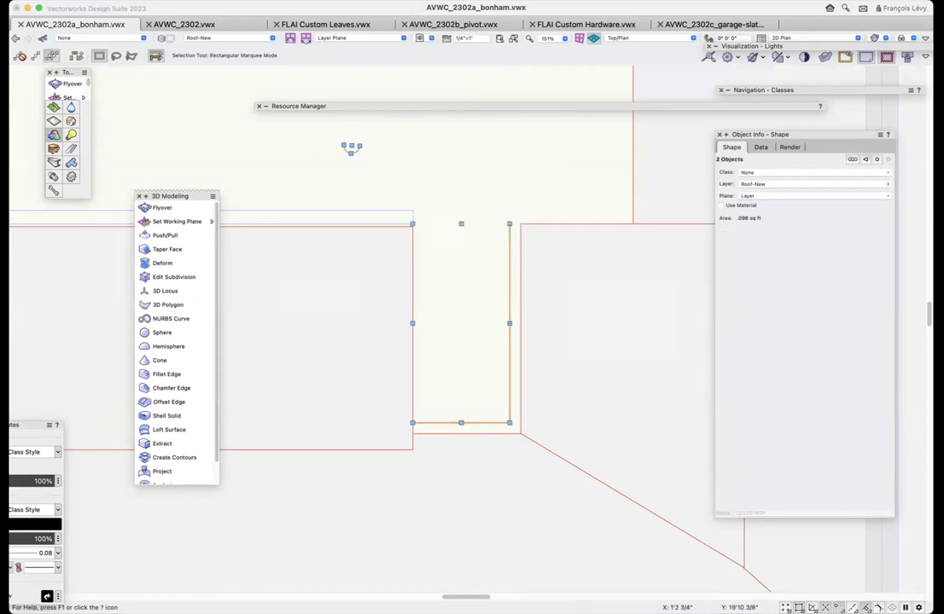
click(175, 3)
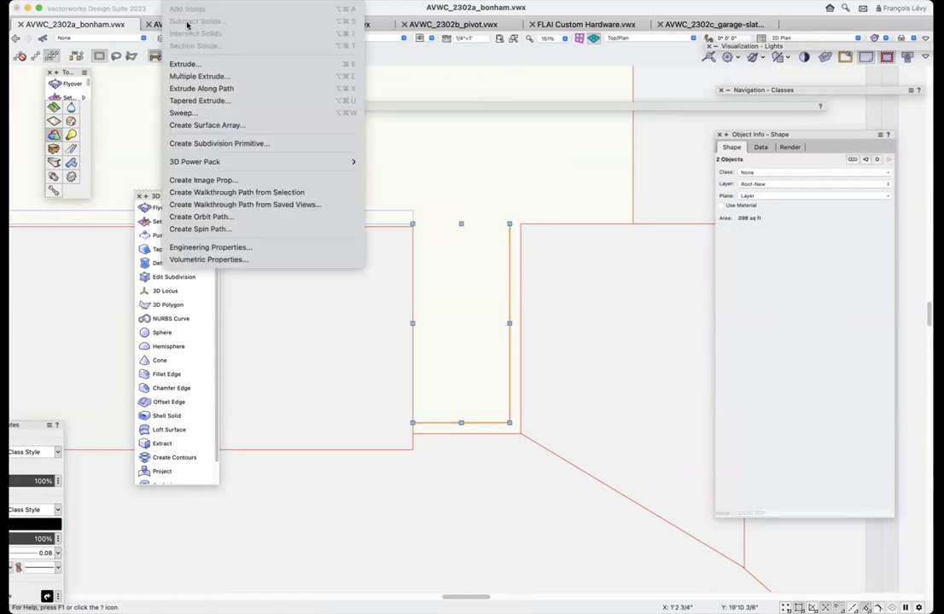
click(224, 89)
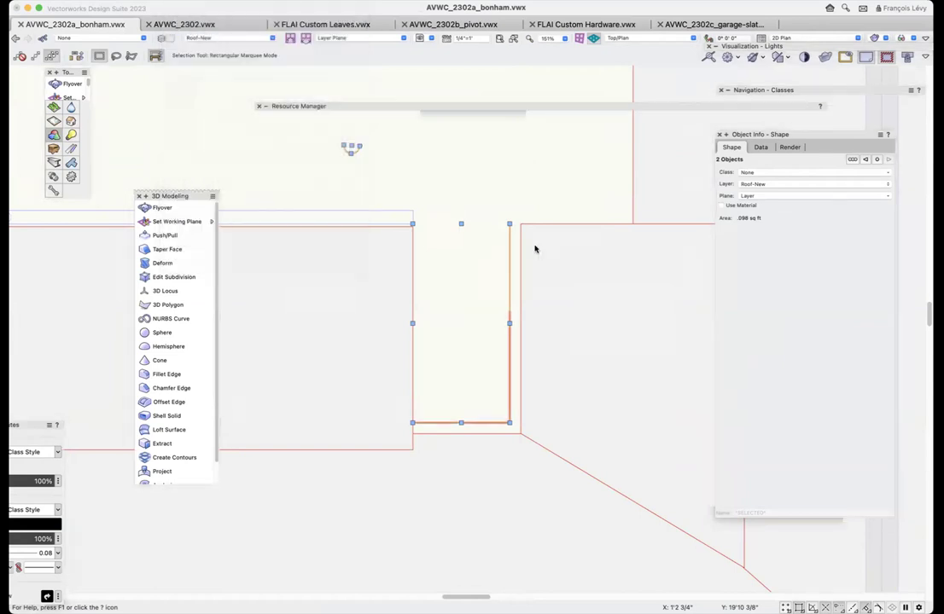
drag(491, 112, 685, 126)
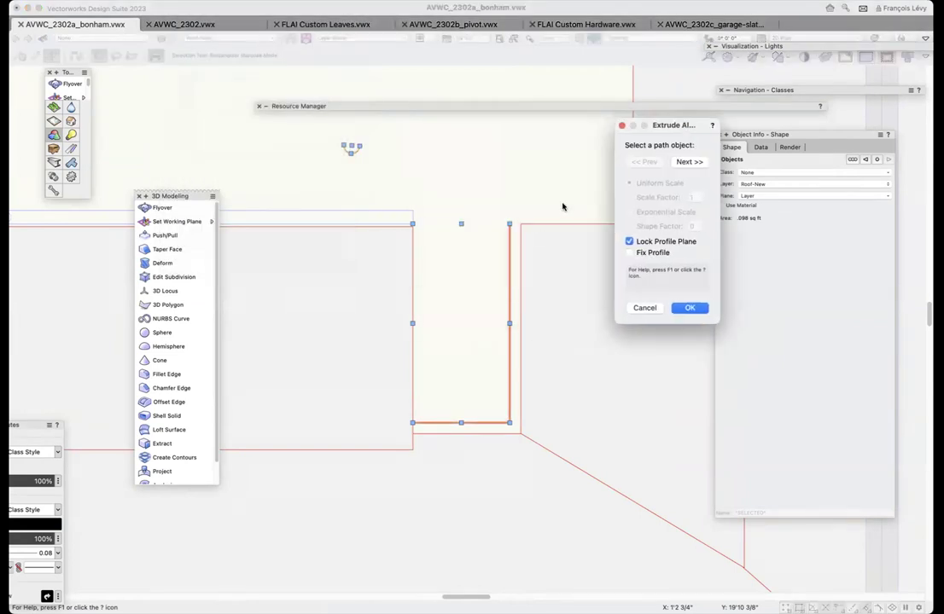
click(675, 255)
click(690, 309)
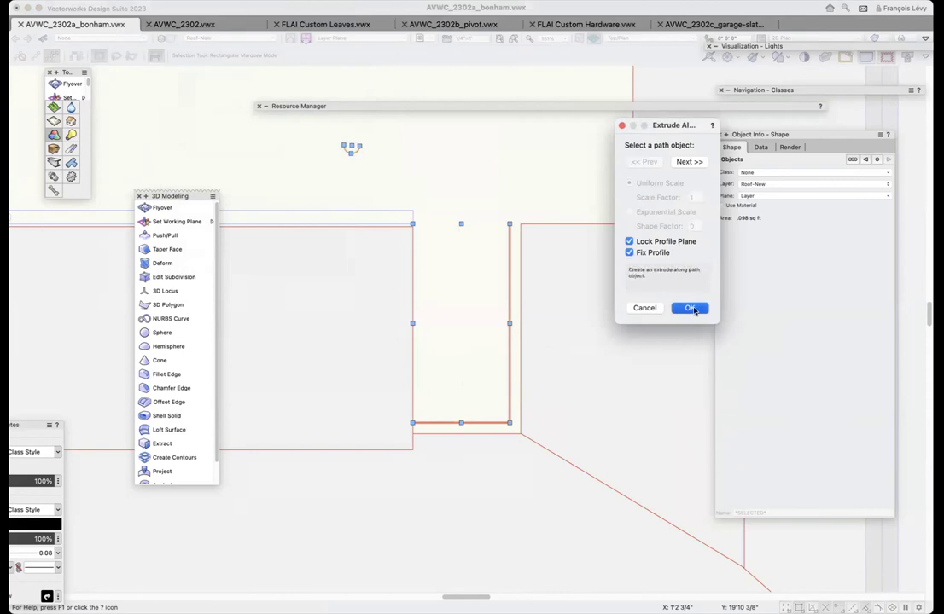
click(588, 216)
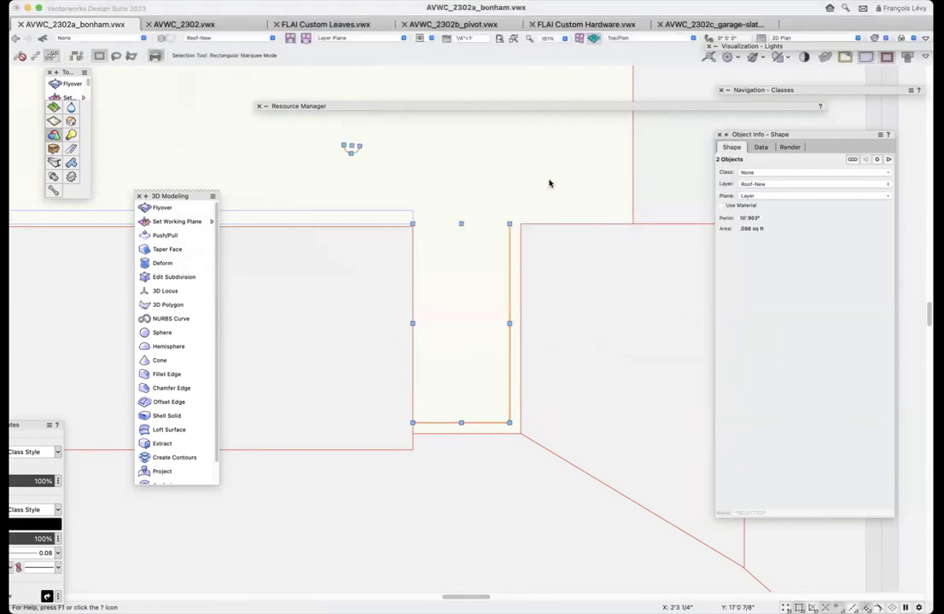
- Reselect the half-round arc together with the offset eave polygon and set their plane to Screen
click(503, 251)
click(504, 251)
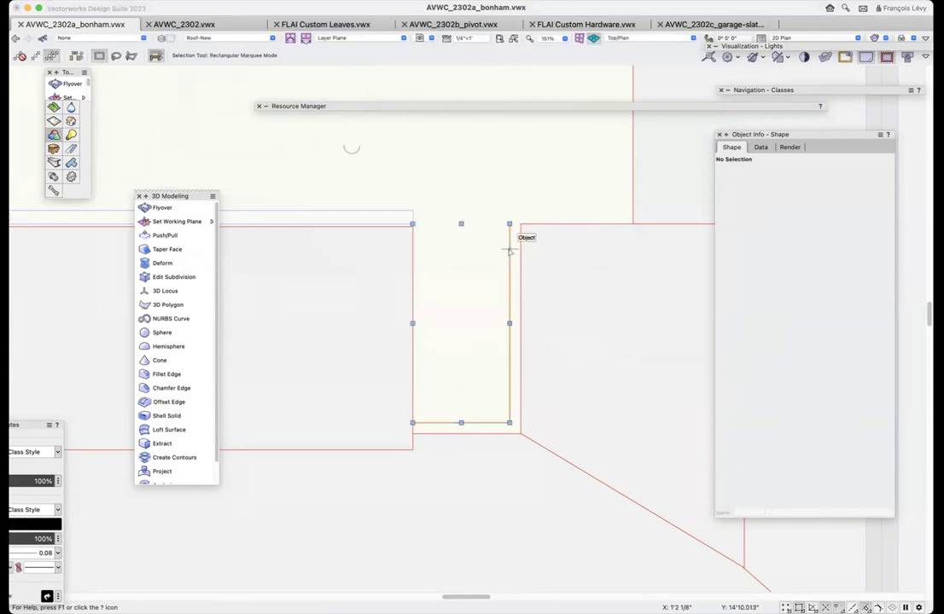
click(320, 165)
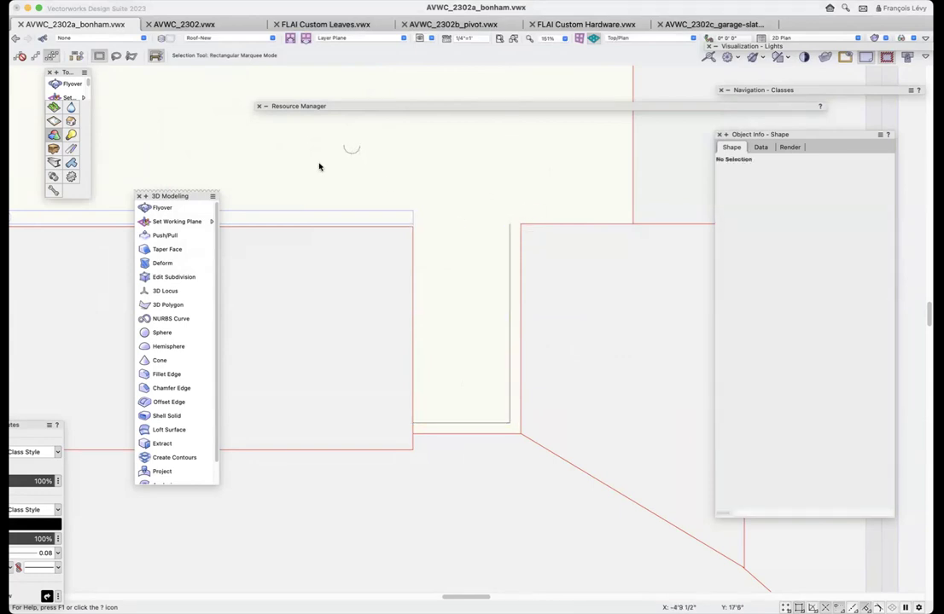
click(353, 148)
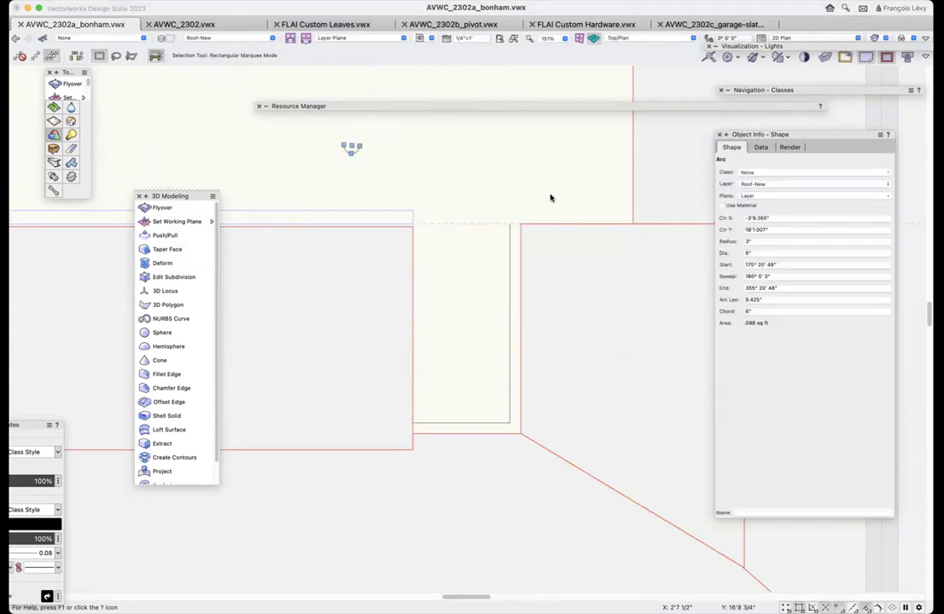
shift+click(509, 240)
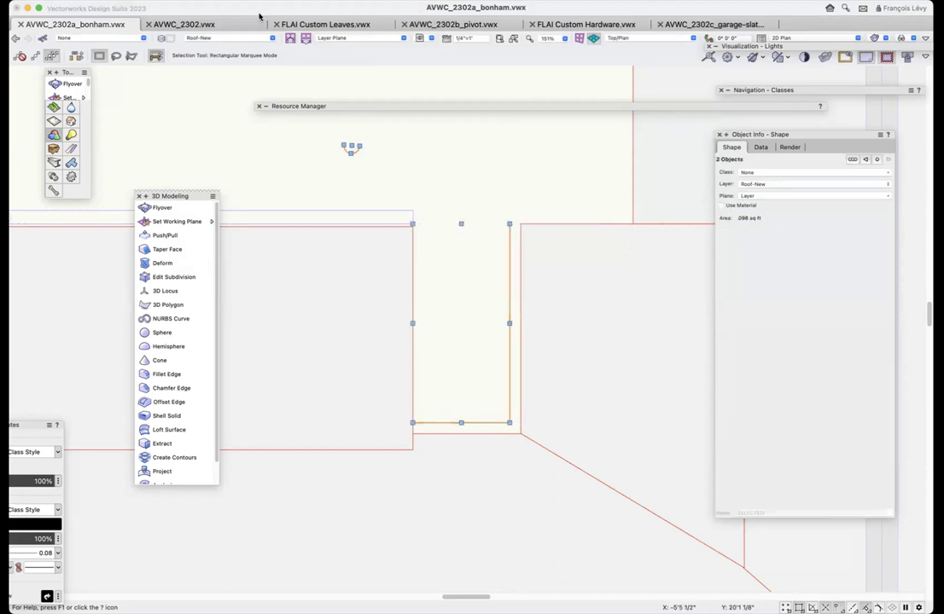
click(785, 196)
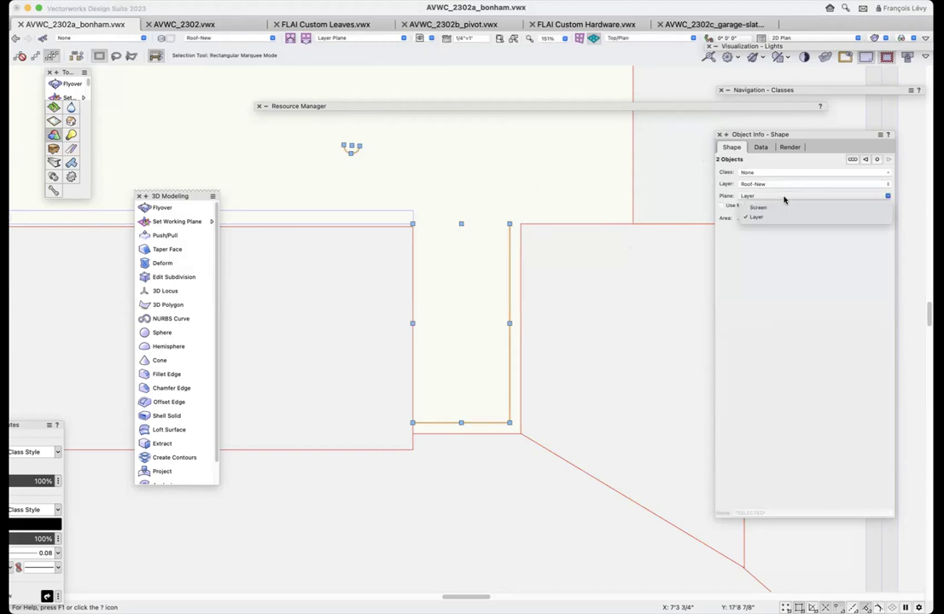
click(784, 206)
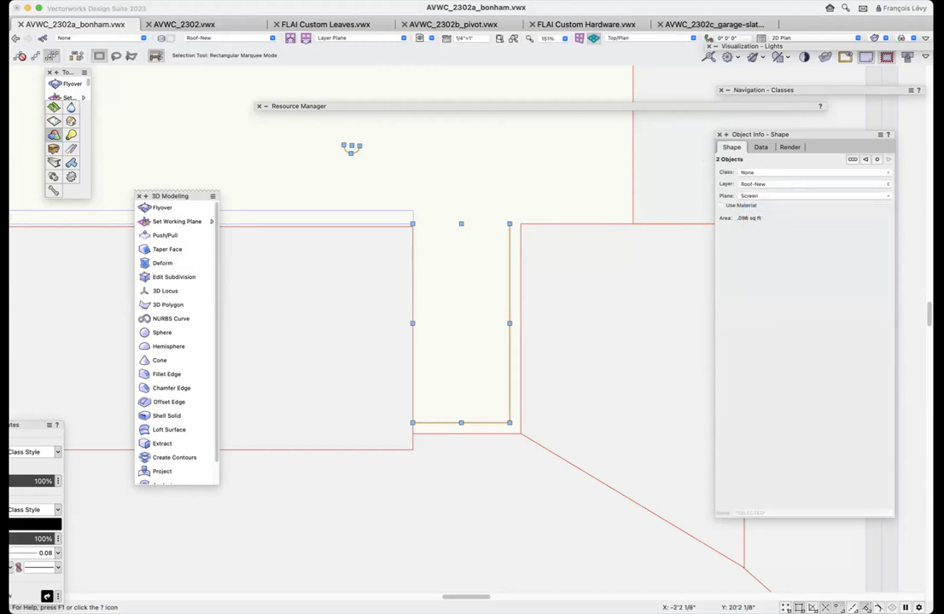
- Try Extrude Along Path again on the screen-plane arc and eave polygon, keeping Lock Profile Plane and Fix Profile on
click(179, 1)
click(207, 88)
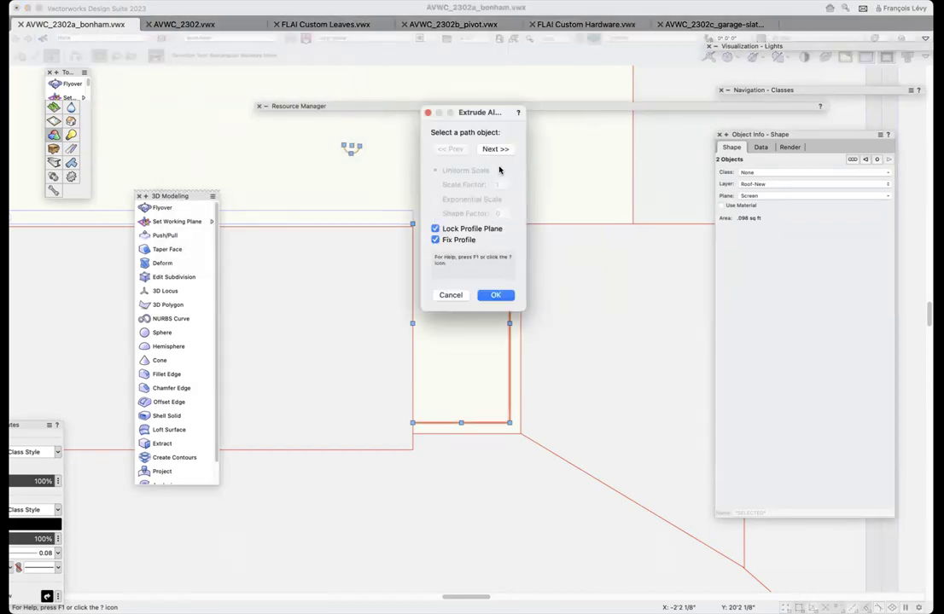
click(506, 297)
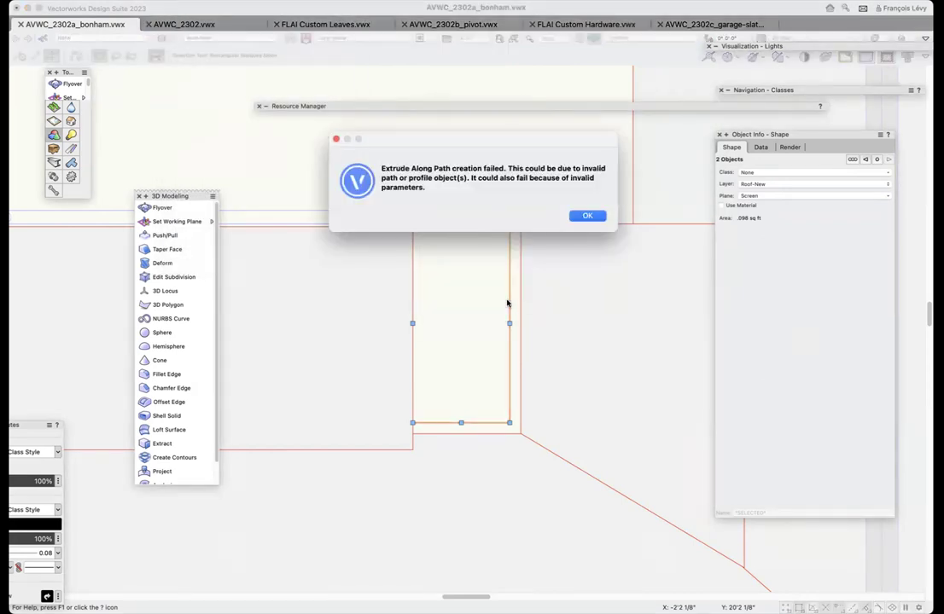
click(590, 216)
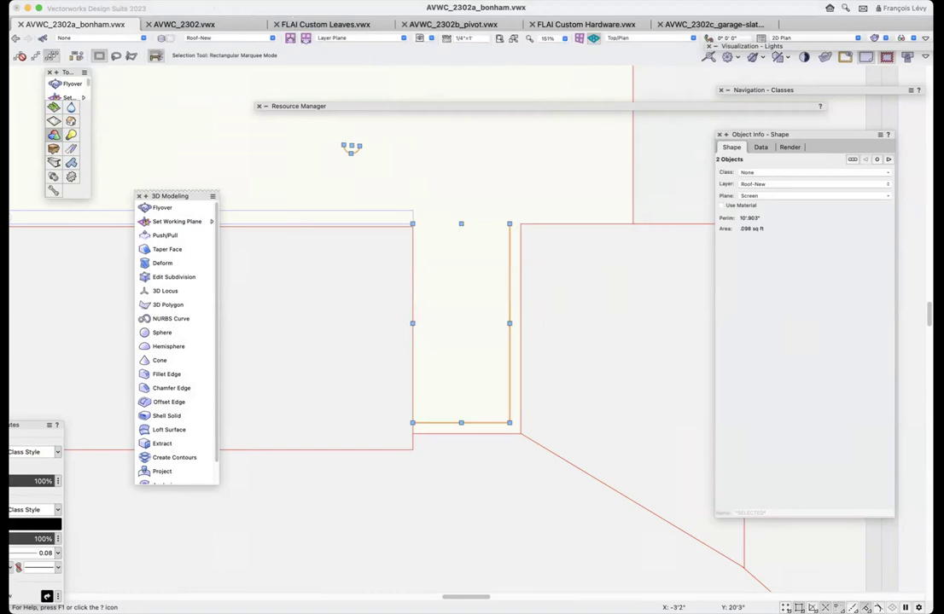
- Extrude the half-round arc along the eave polygon with Lock Profile Plane and Fix Profile turned off
click(184, 3)
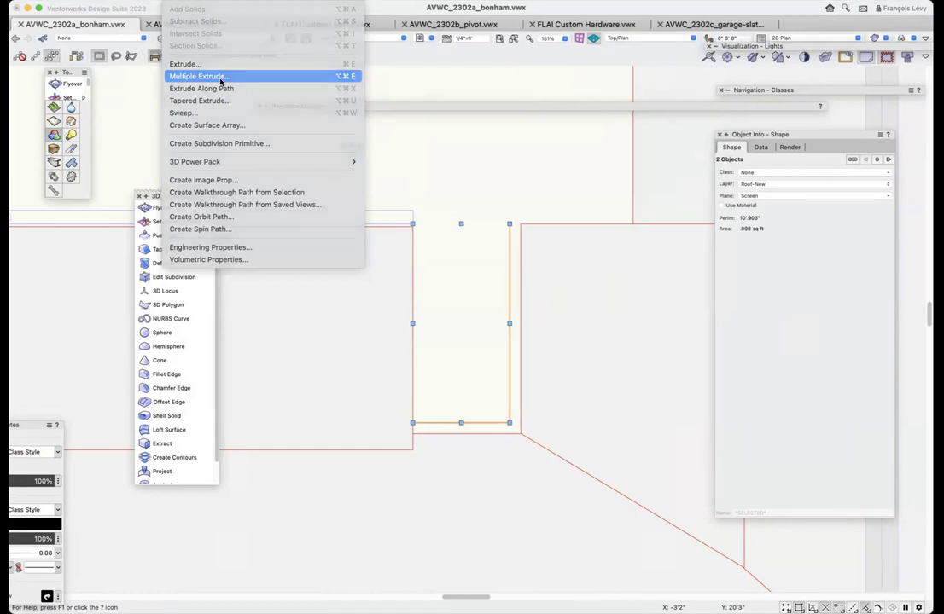
click(221, 77)
click(459, 234)
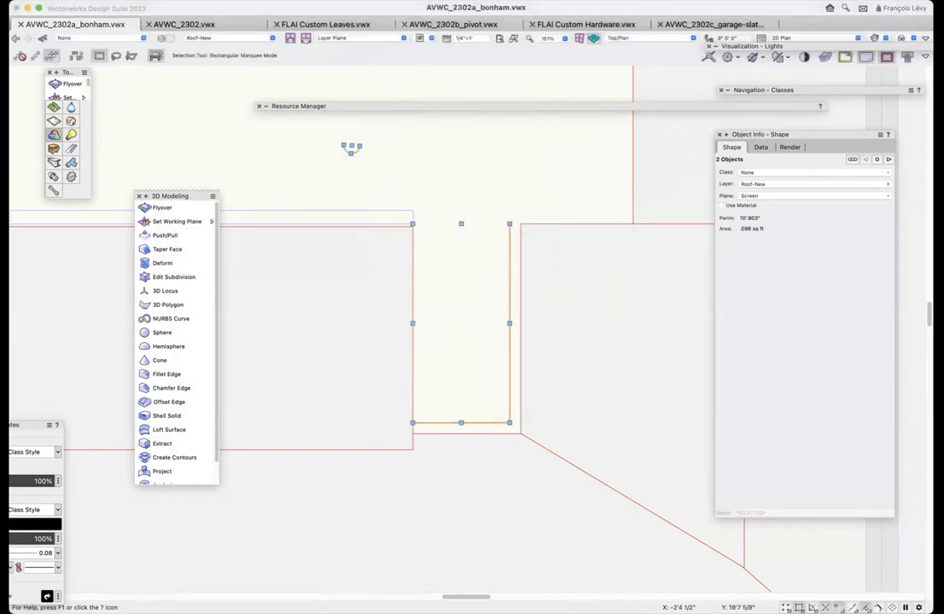
click(141, 2)
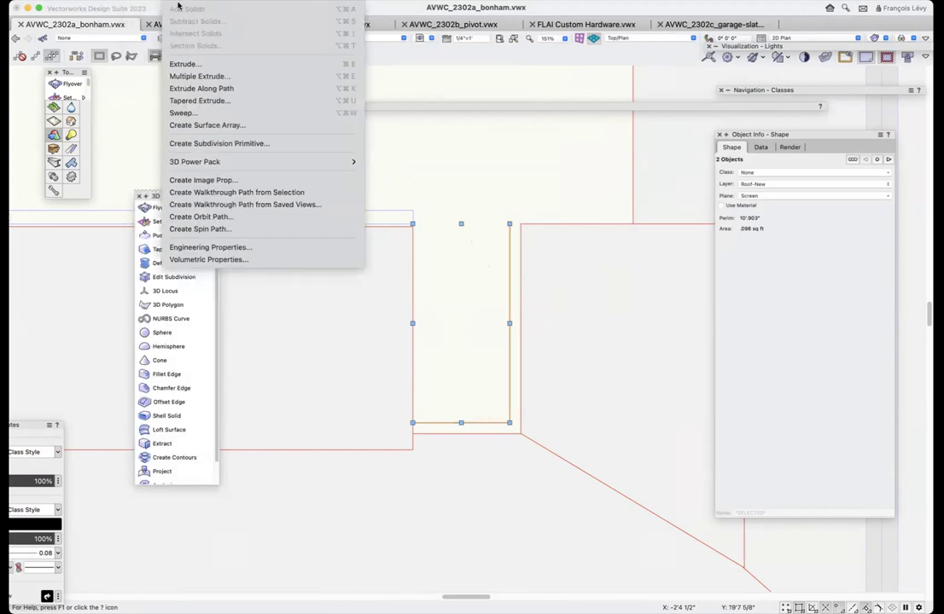
click(202, 89)
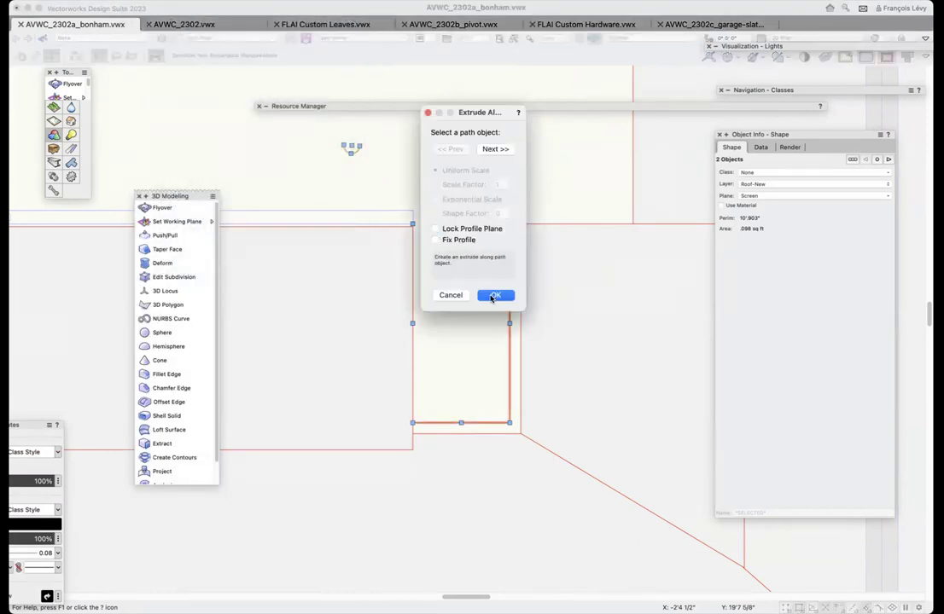
click(495, 294)
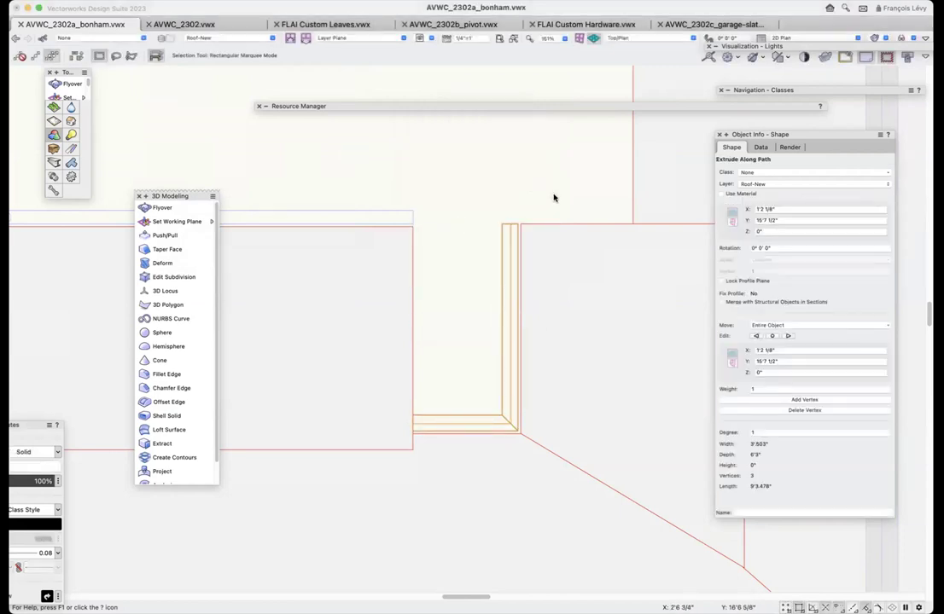
- Recall the saved perspective view of the recessed eave corner and assign the half-round gutter to the Roof-Accessories class
click(430, 38)
click(470, 167)
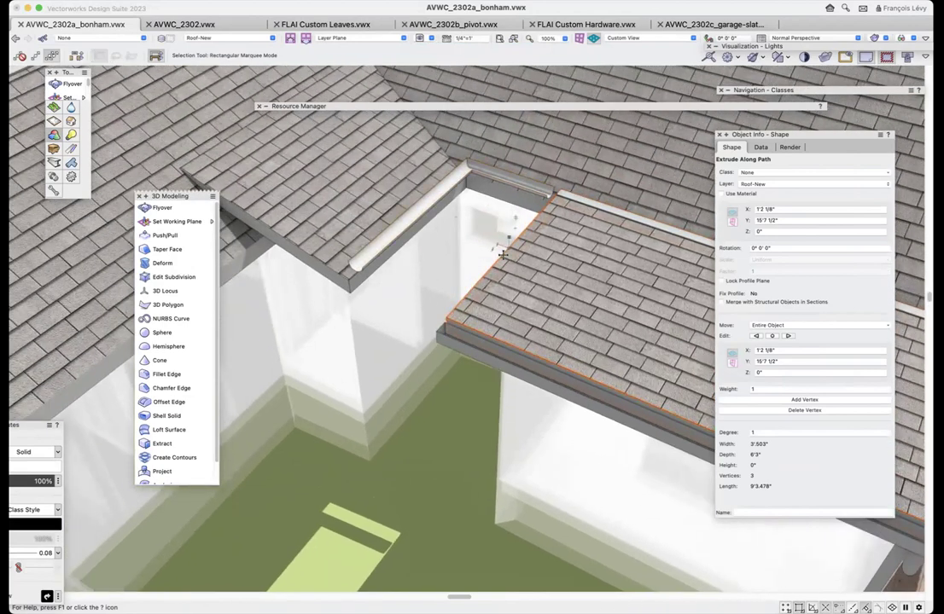
click(503, 255)
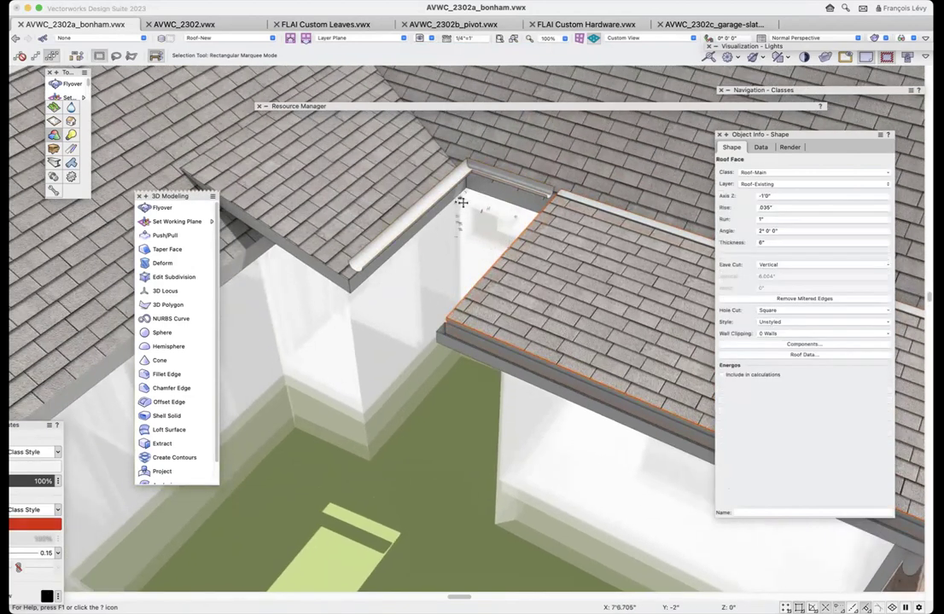
click(418, 232)
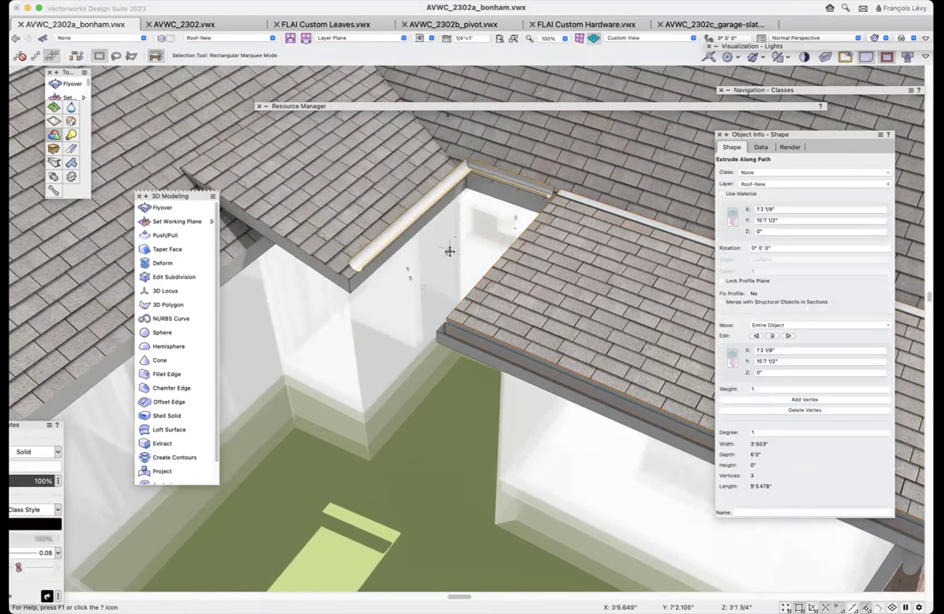
scroll(438, 253, up, 2)
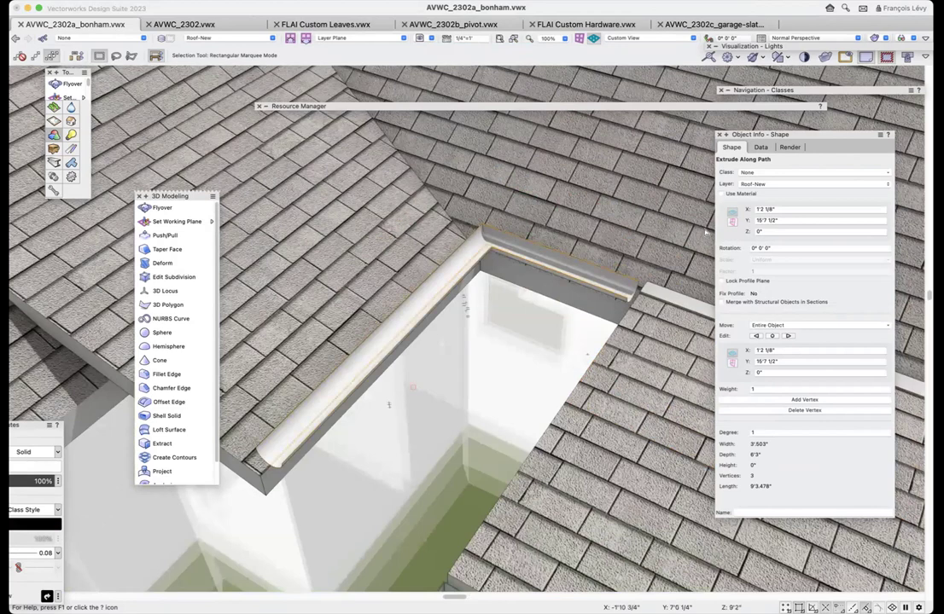
click(763, 173)
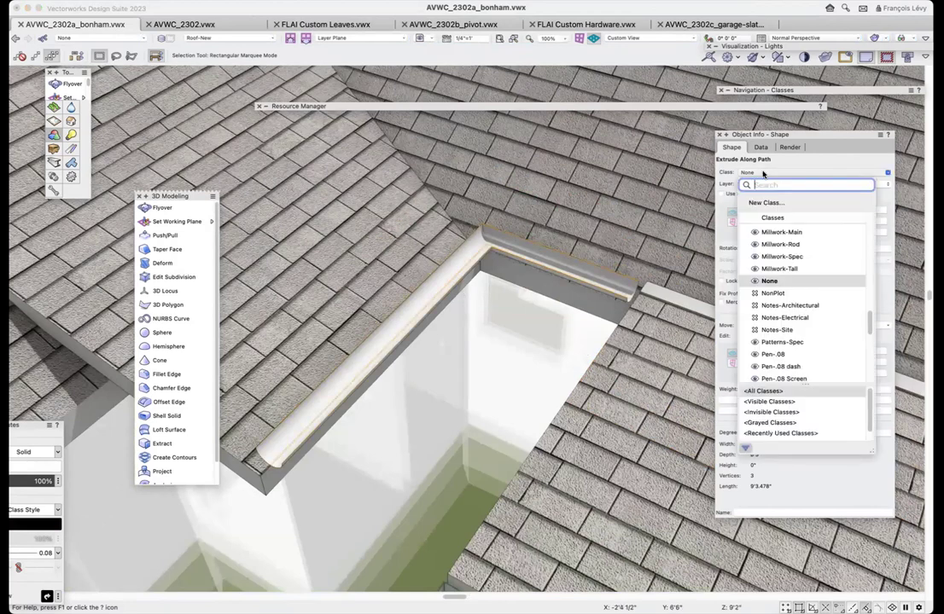
text(roof)
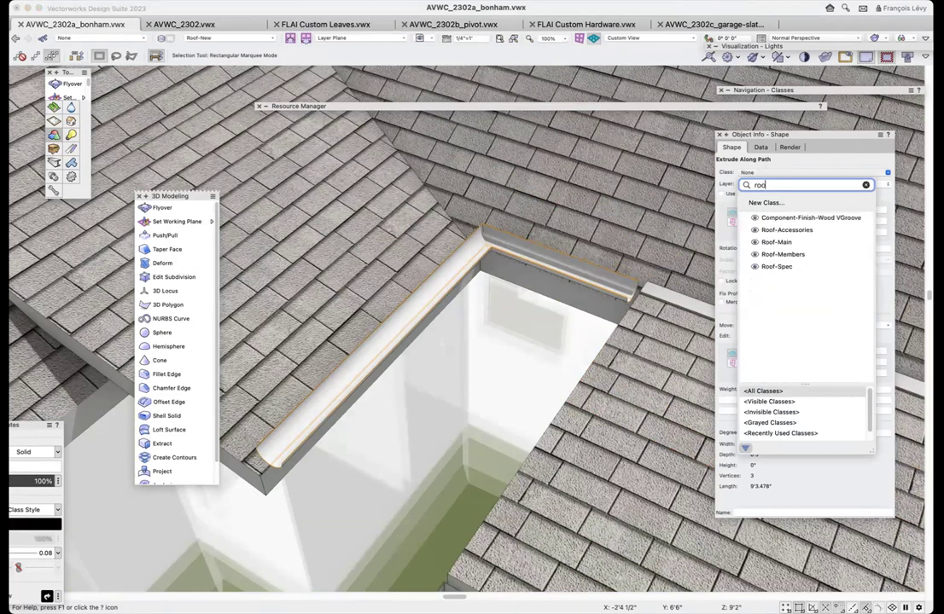
click(787, 218)
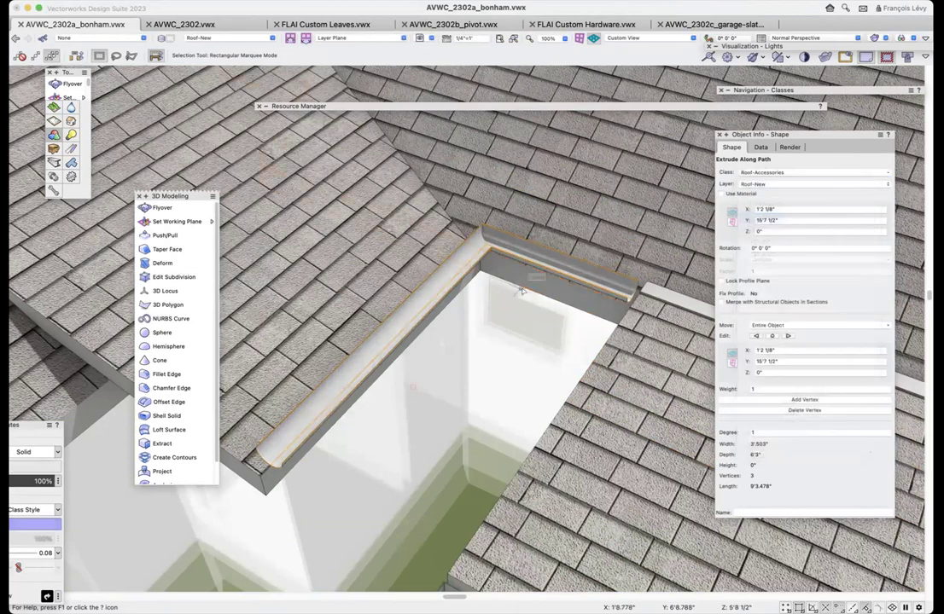
- Move the half-round gutter down from the roof surface with a Z offset of -8"
shift+middle_drag(441, 344, 277, 321)
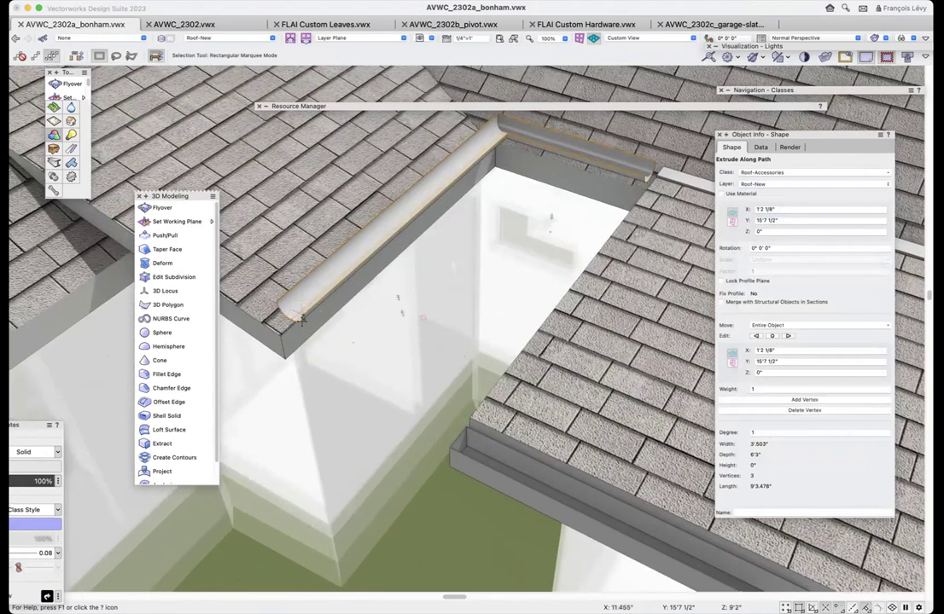
drag(423, 317, 554, 214)
scroll(555, 214, up, 5)
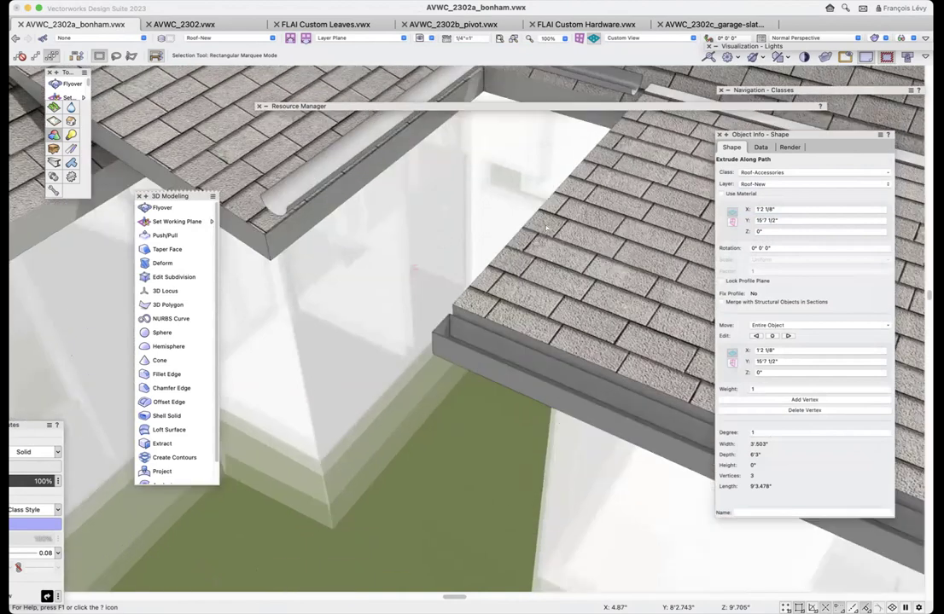
shift+middle_drag(547, 227, 518, 288)
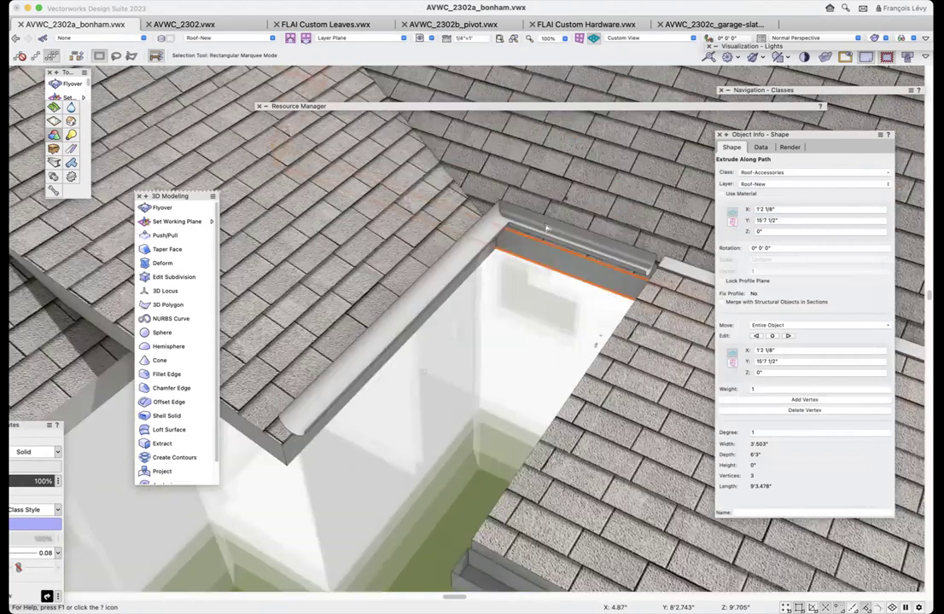
key(super+alt+m)
key(Tab)
key(Tab)
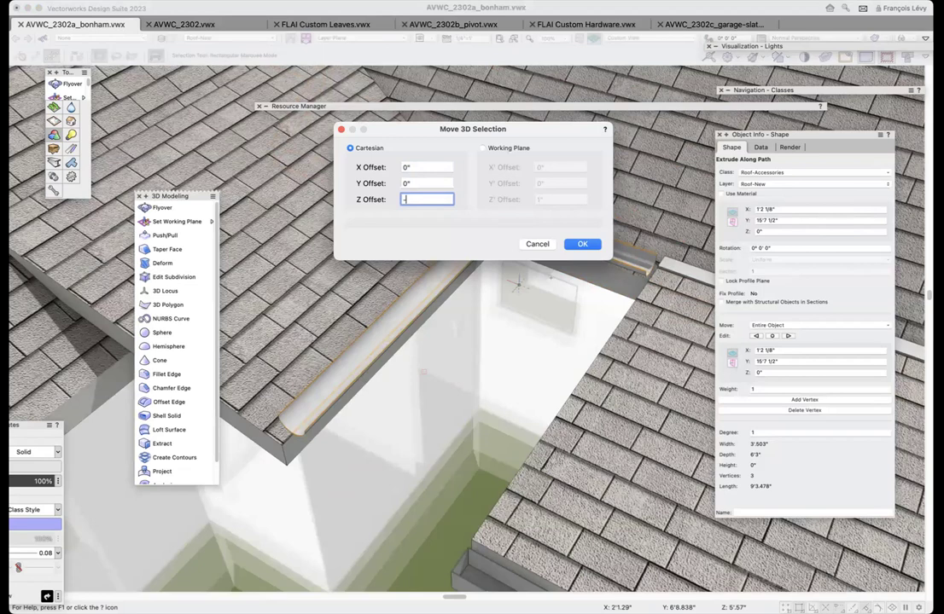
text(-8)
key(Return)
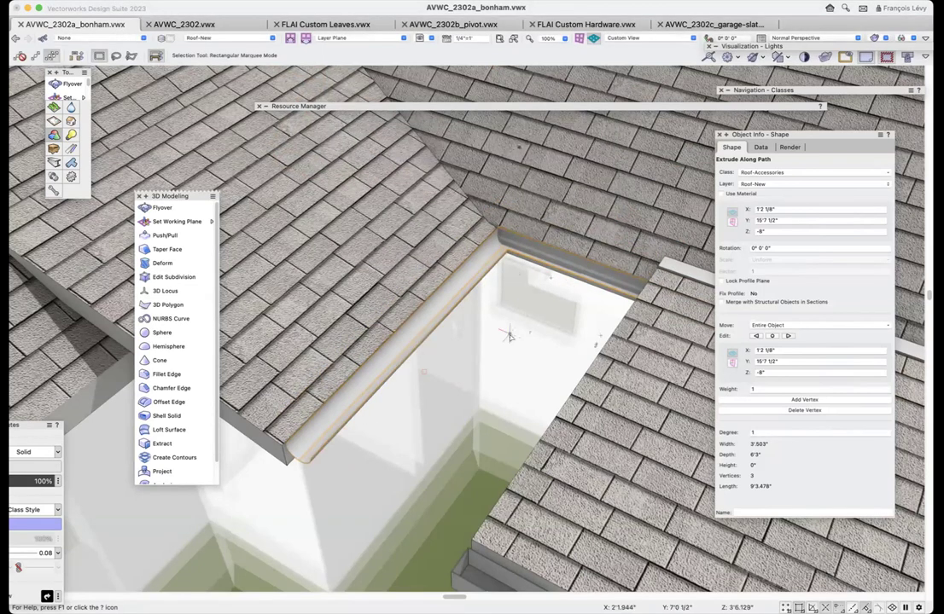
- Lower the half-round gutter along the eave by a further Z offset of -2"
key(super+alt+m)
key(Tab)
key(Tab)
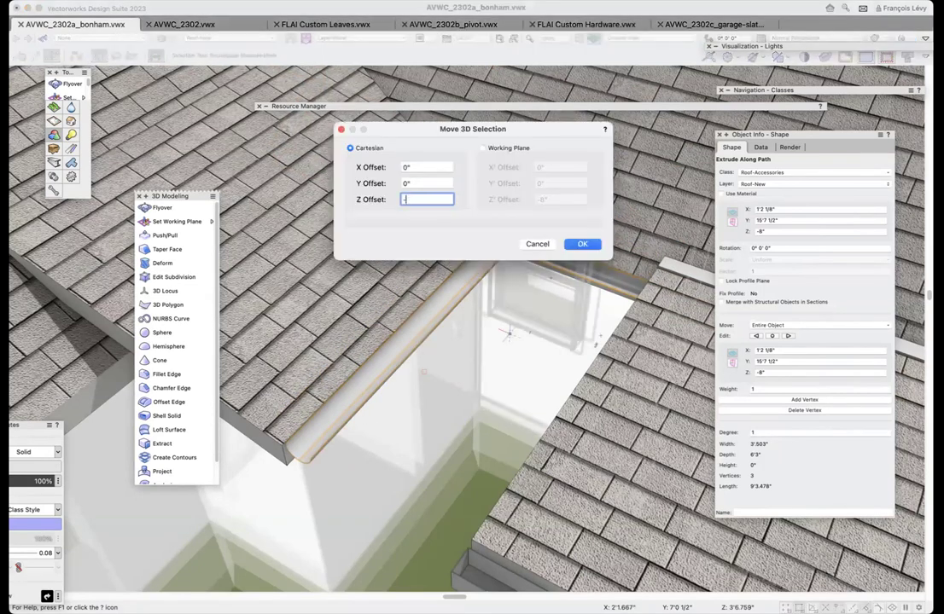
text(-2)
key(Return)
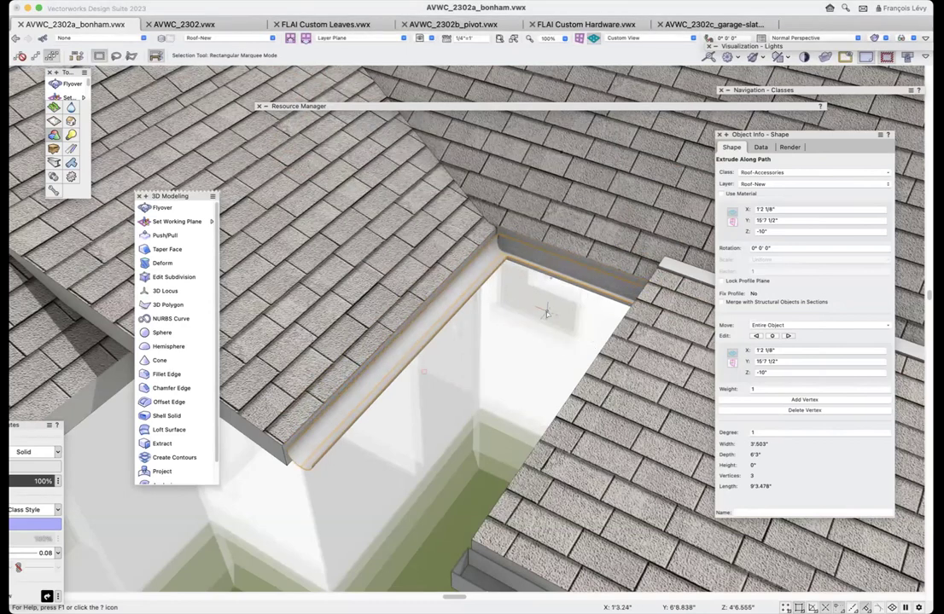
- Open the half-round gutter's profile for editing and assign its arc to the Roof-Accessories class
key(super+bracketleft)
click(440, 174)
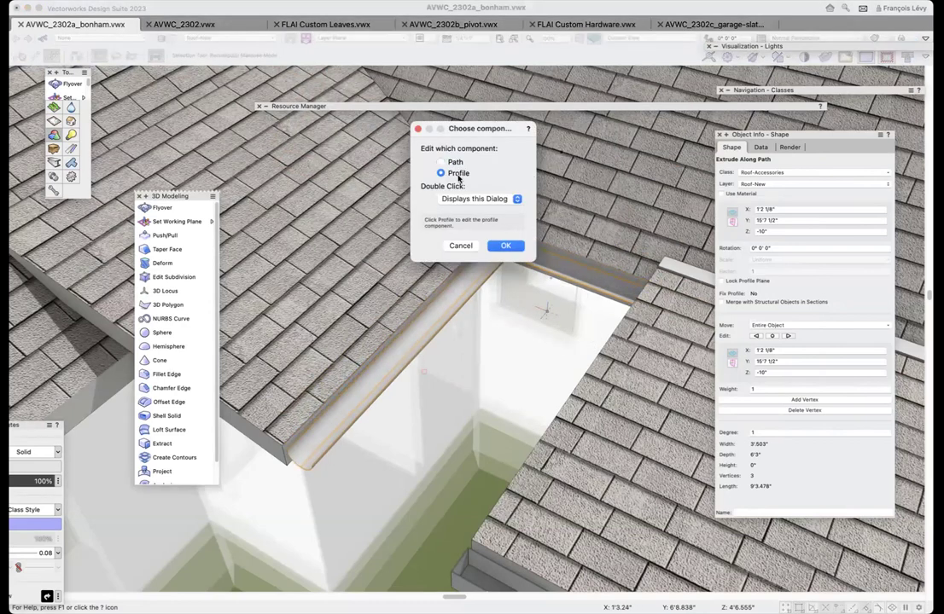
click(506, 246)
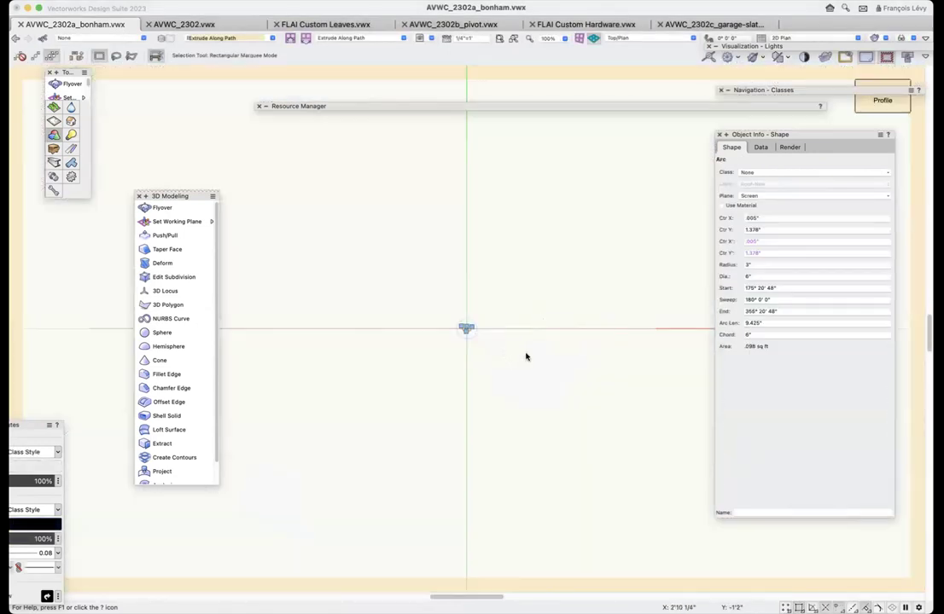
click(768, 173)
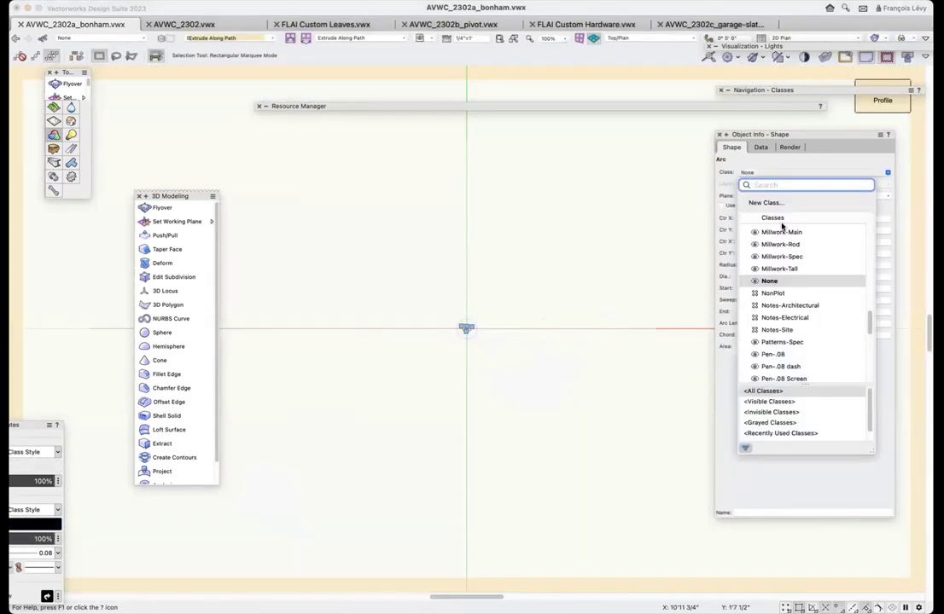
text(roof)
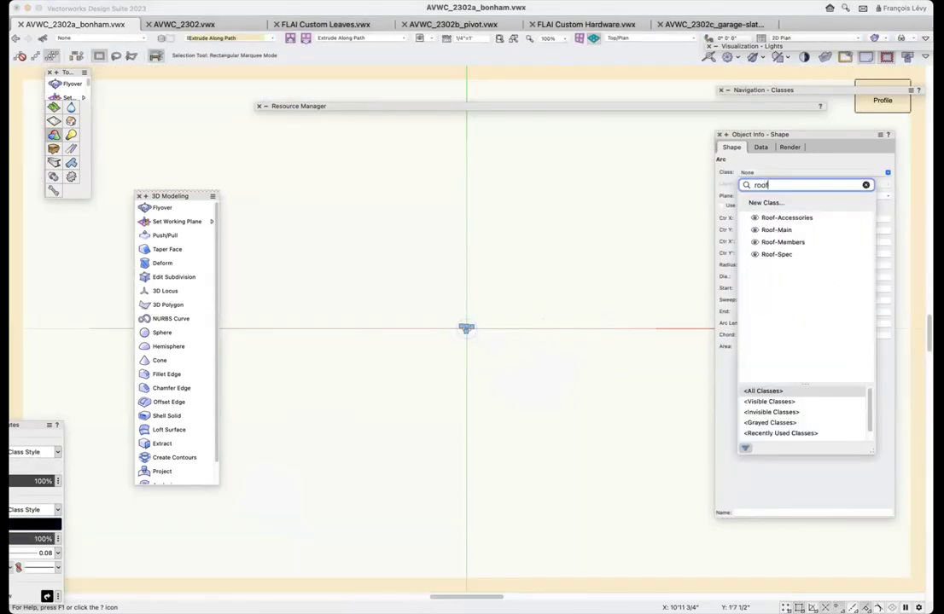
click(784, 221)
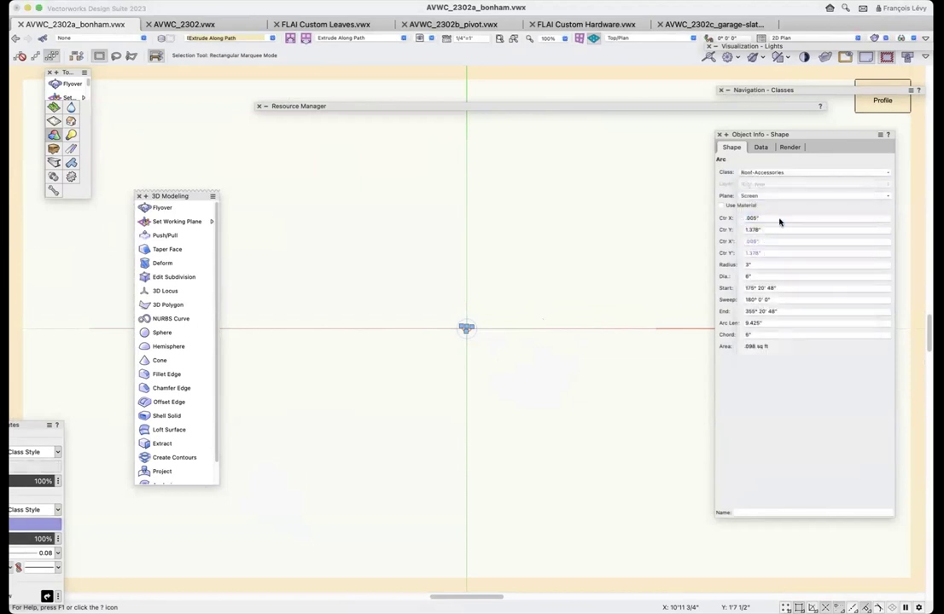
- Move the profile arc's center to the origin and rotate the arc about it until its endpoints are horizontal
click(619, 257)
key(super+Up)
drag(462, 295, 466, 328)
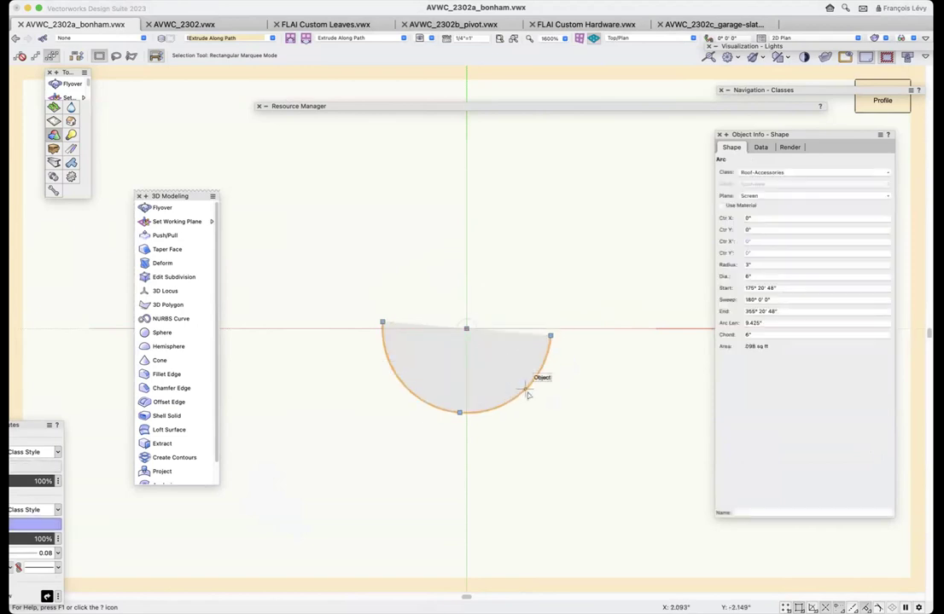
key(super+alt+r)
click(466, 328)
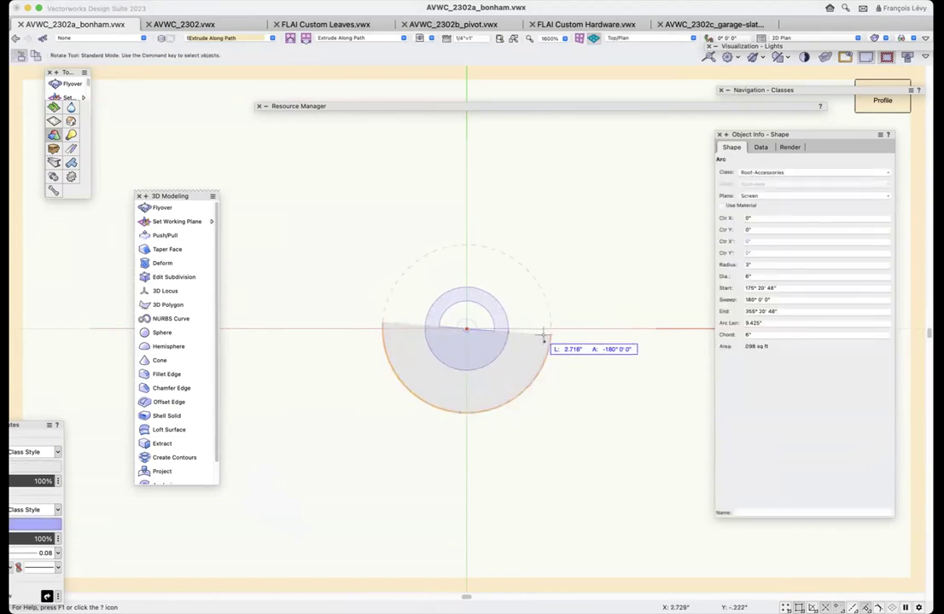
click(550, 335)
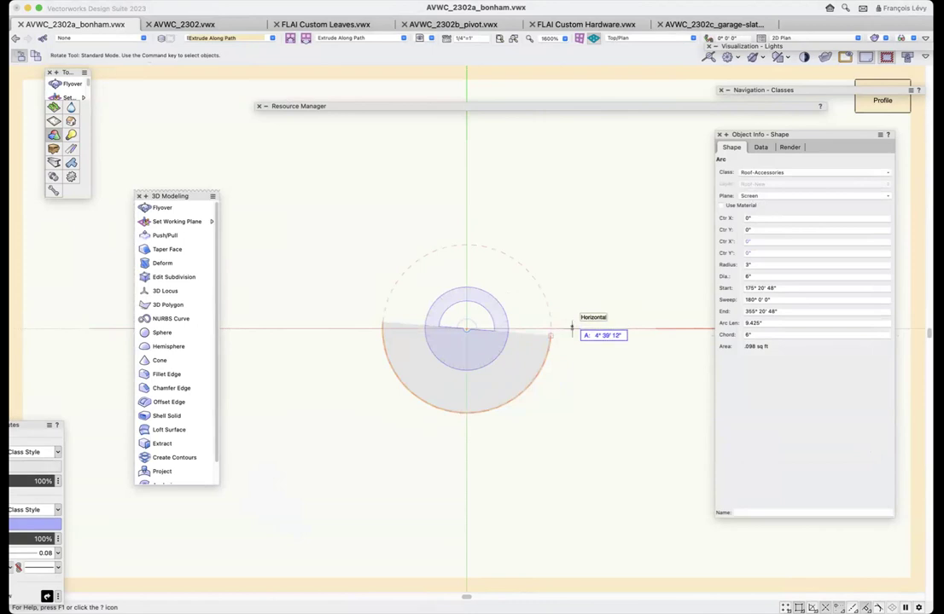
click(571, 327)
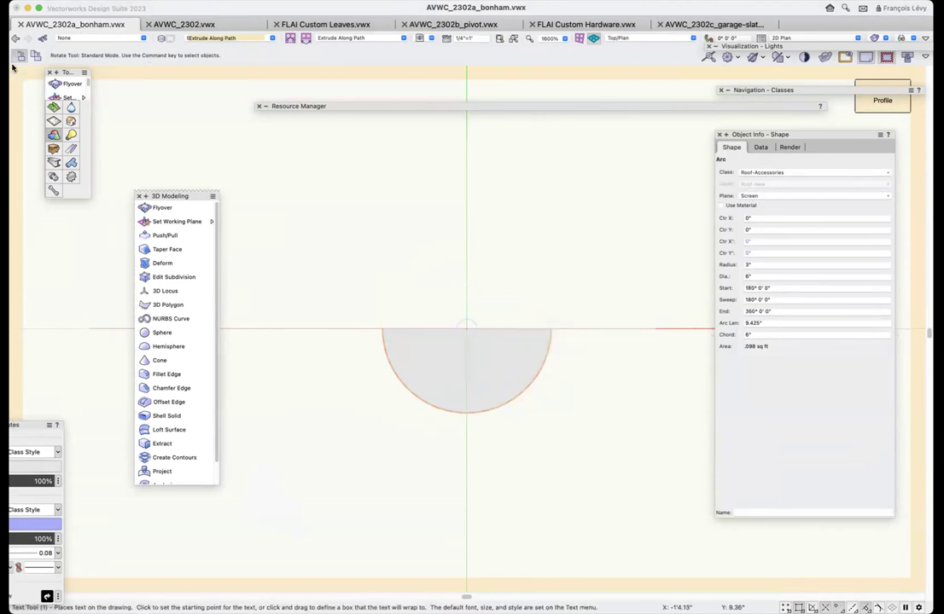
- Close the arc with a 6" horizontal line between its endpoints, compose both into one polyline, and exit the profile
key(2)
click(382, 328)
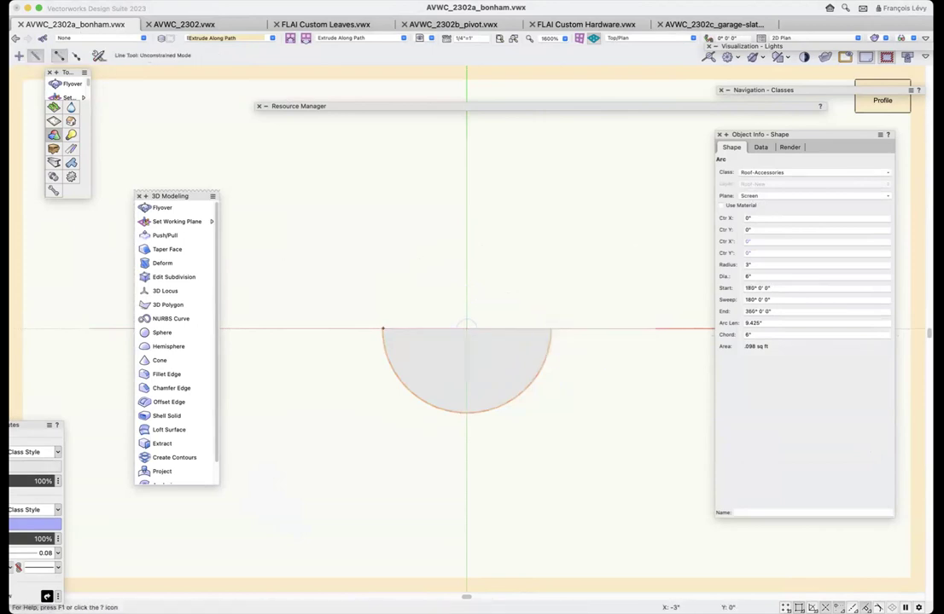
click(550, 329)
key(x)
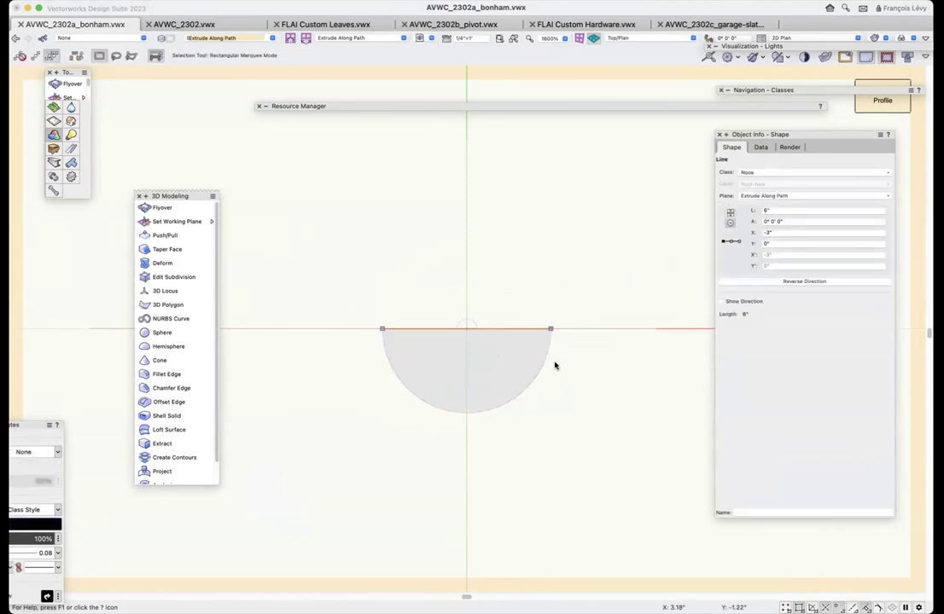
shift+click(547, 359)
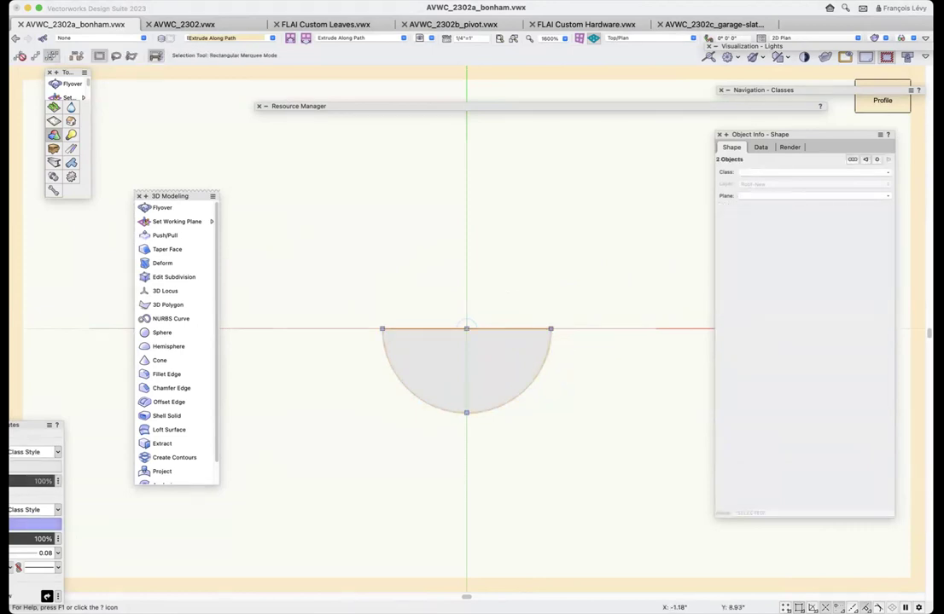
click(146, 2)
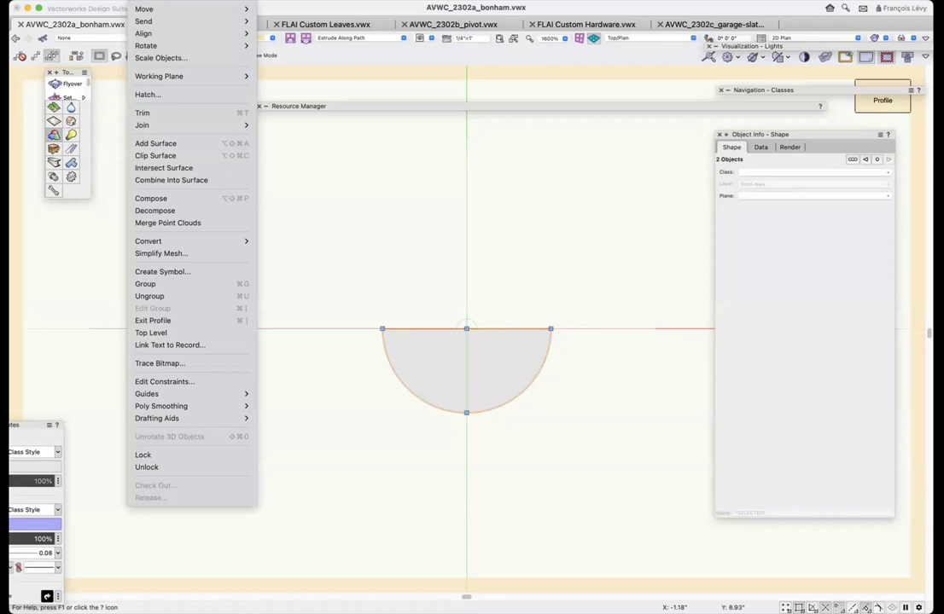
click(151, 198)
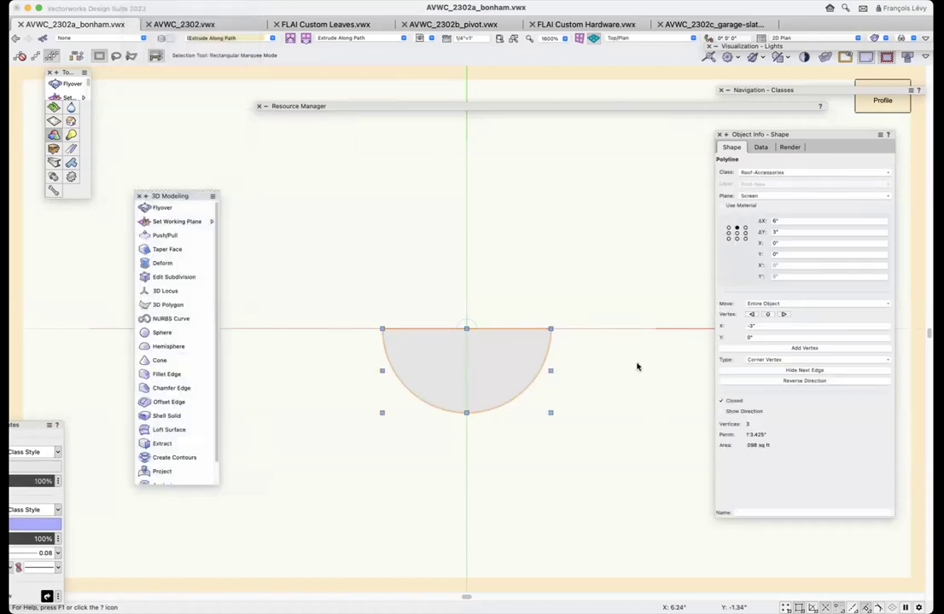
click(891, 102)
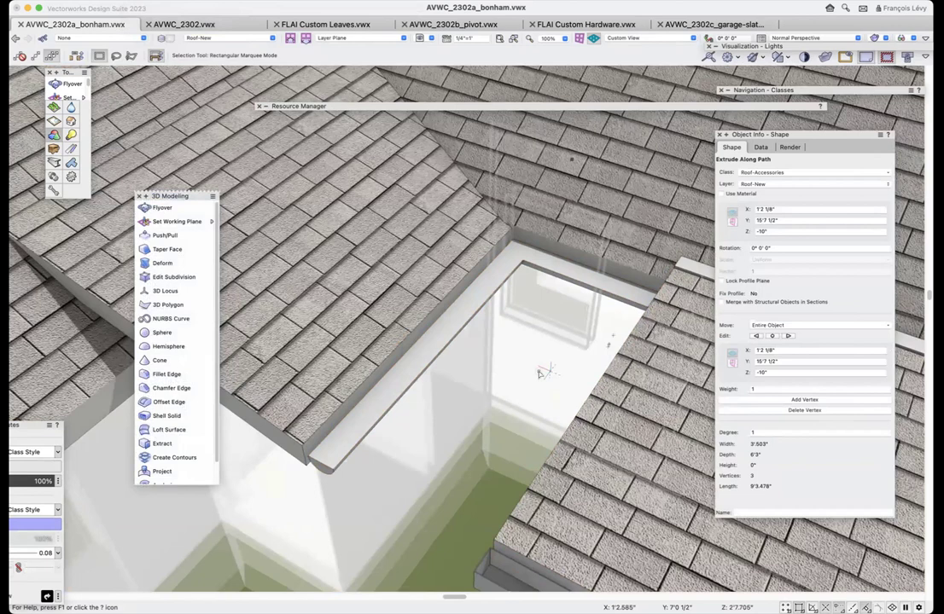
- Shell the half-round gutter solid with a thickness of 1/8", leaving its top face open
click(173, 416)
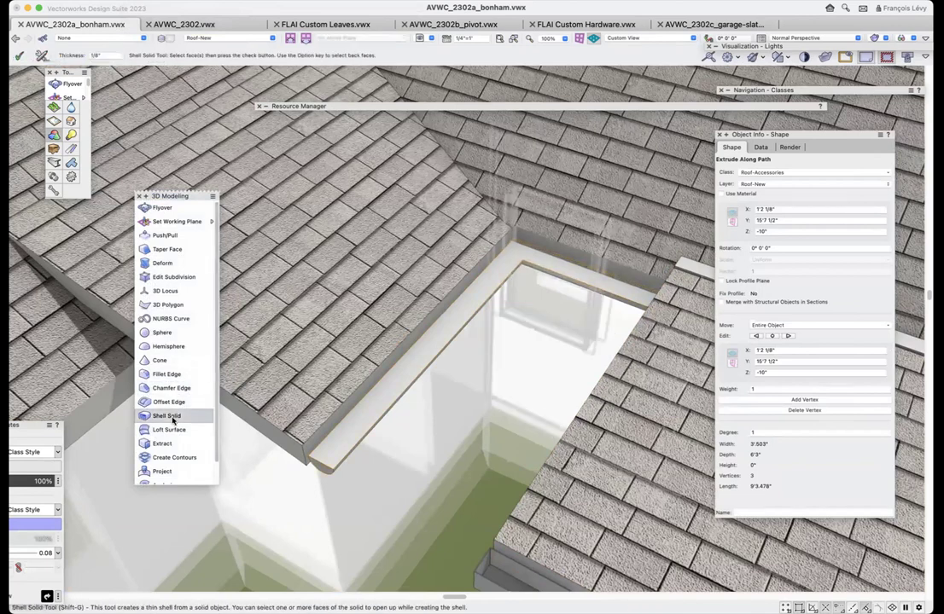
click(351, 426)
key(Return)
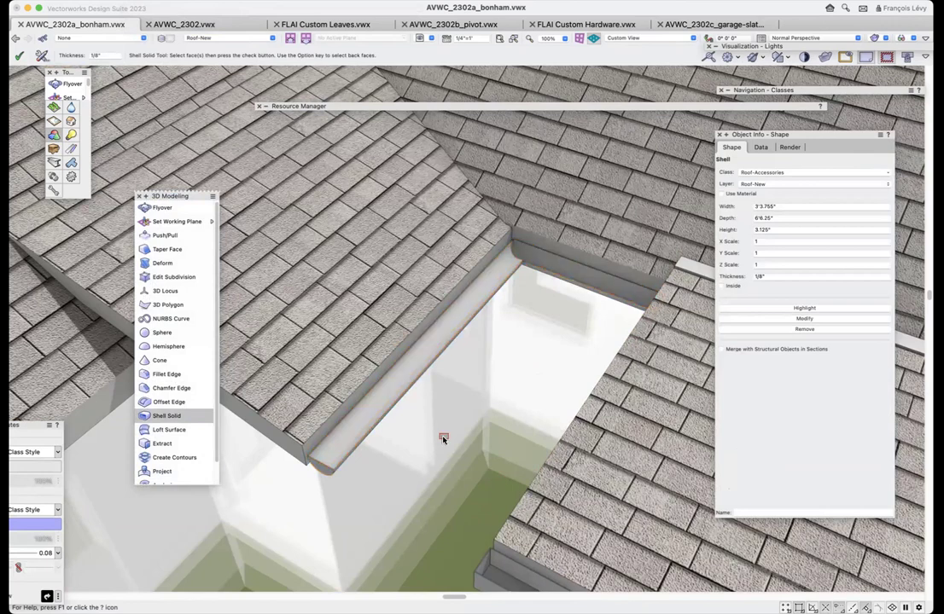
- Examine the shelled half-round gutter at the recessed eave corner and in relation to the surrounding roof
scroll(443, 439, up, 3)
shift+scroll(514, 303, down, 5)
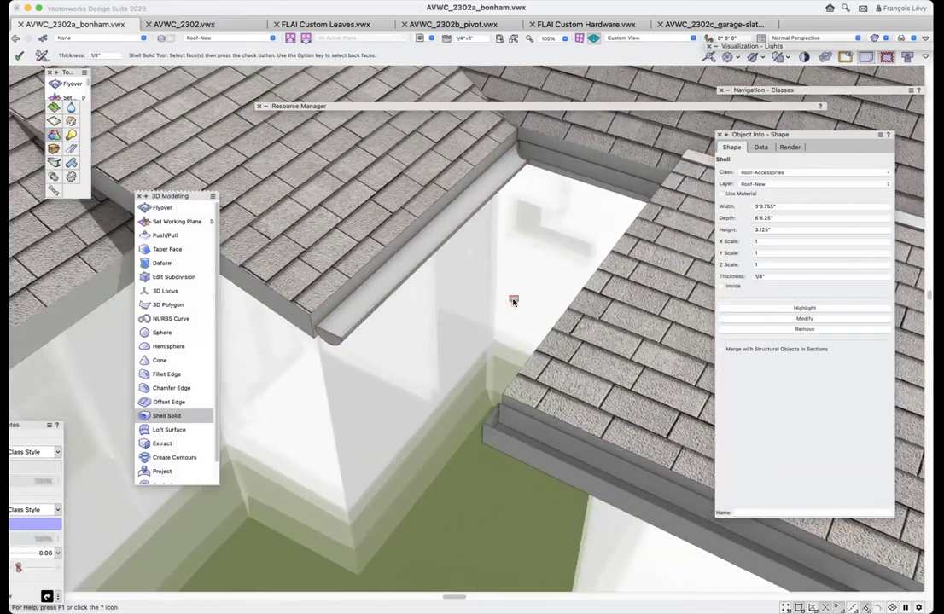
key(x)
click(379, 367)
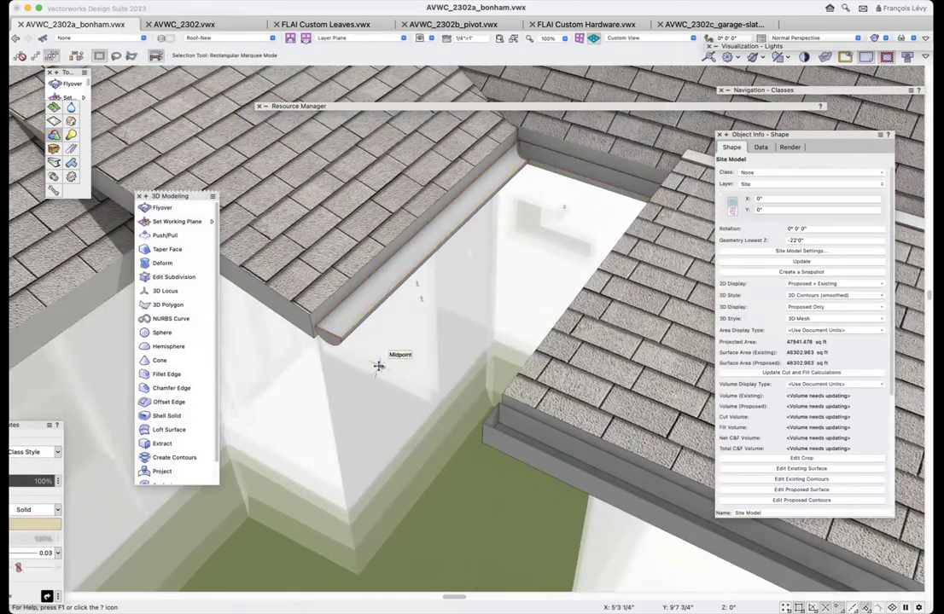
shift+scroll(378, 366, up, 5)
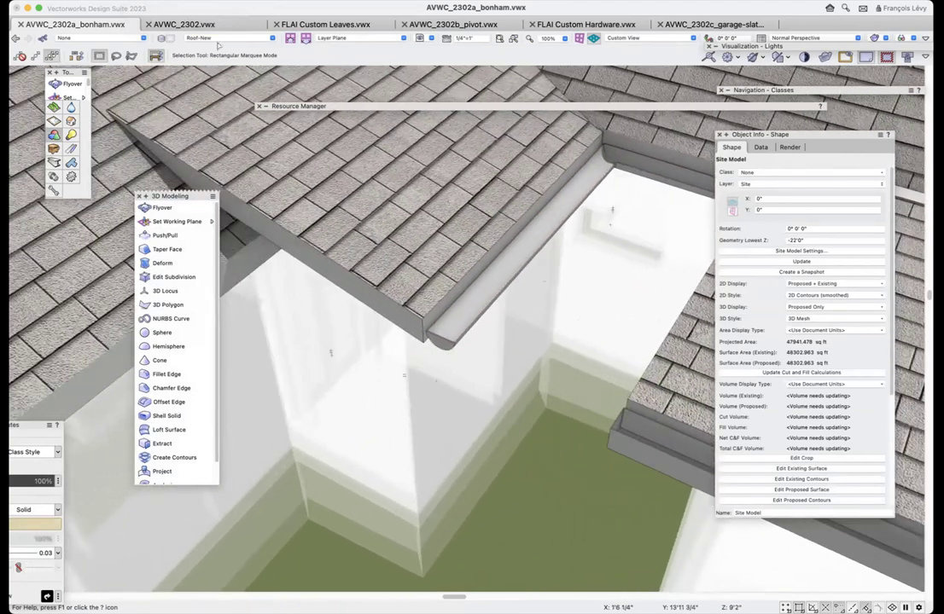
key(shift+c)
drag(459, 340, 534, 339)
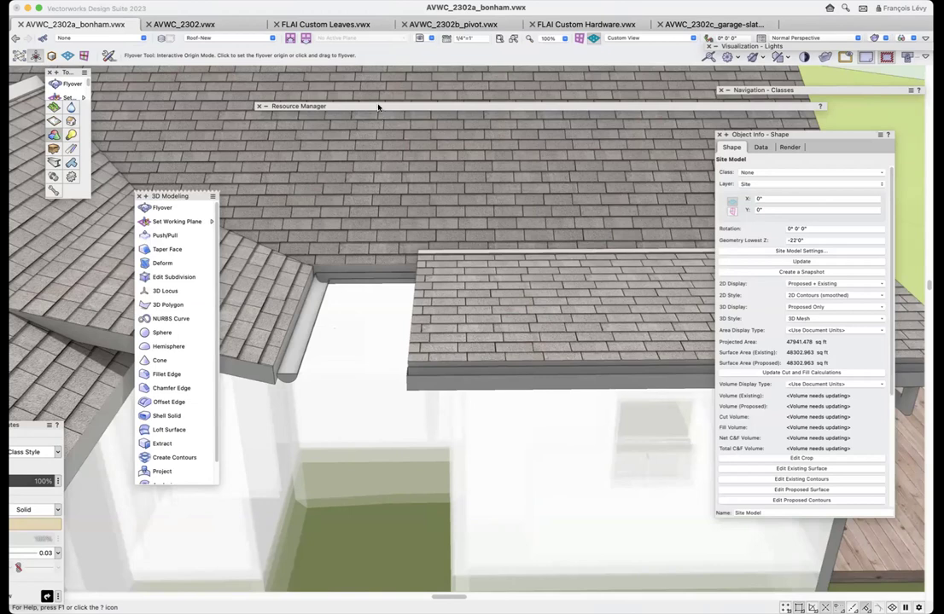
scroll(517, 333, down, 5)
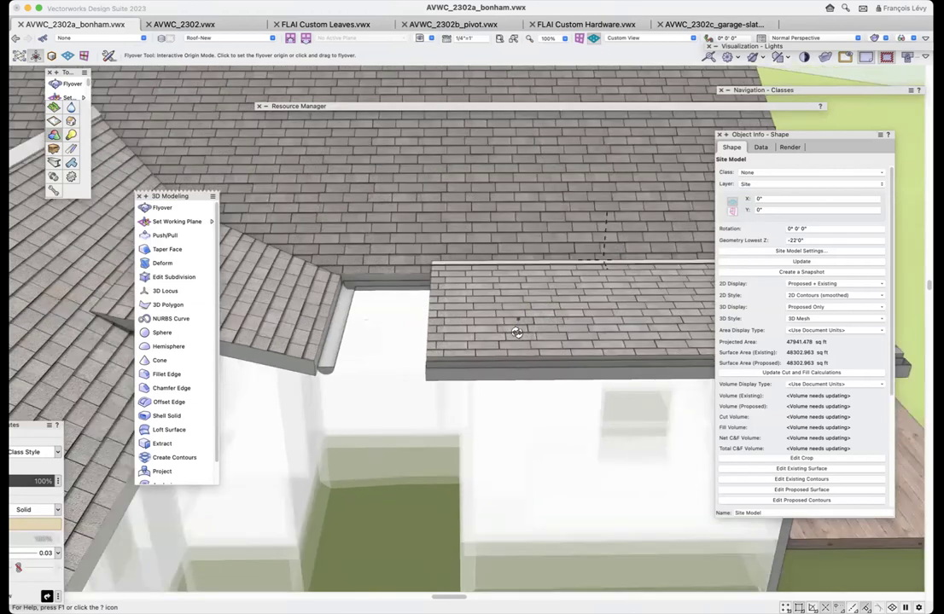
drag(516, 332, 517, 356)
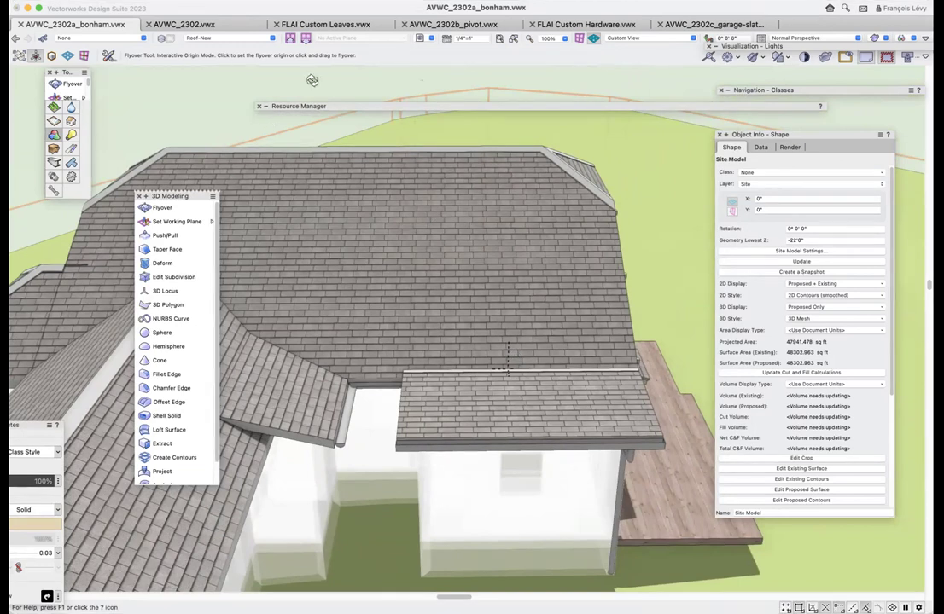
- Recall the saved view "7 detailing" and select the wood siding beneath the window sill detail to inspect its properties
click(429, 40)
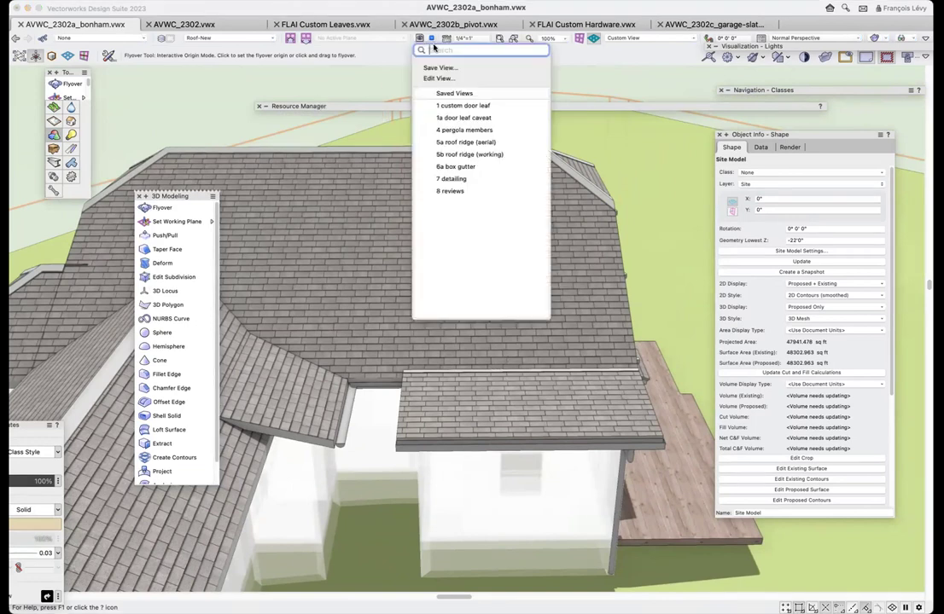
click(453, 178)
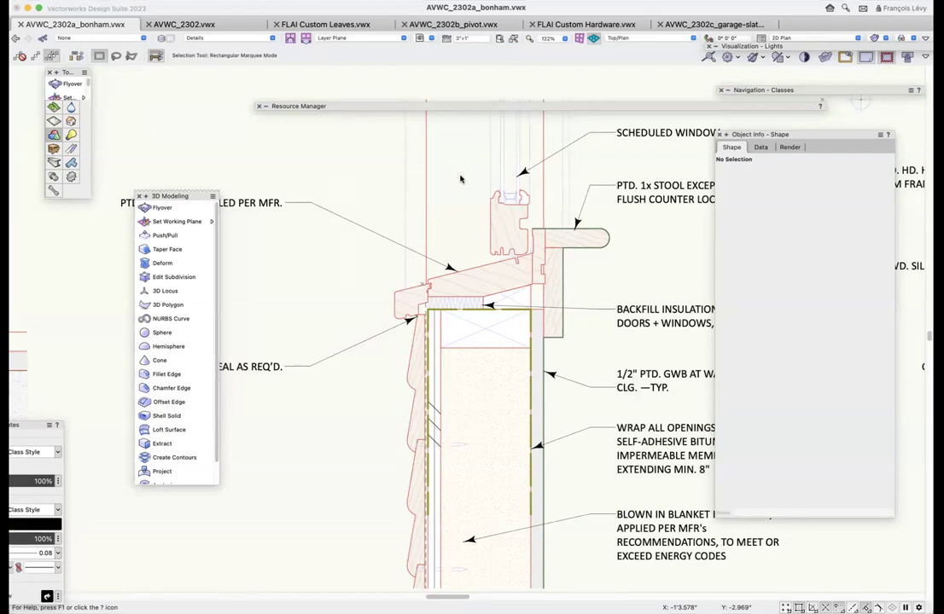
scroll(460, 179, down, 3)
scroll(401, 178, up, 3)
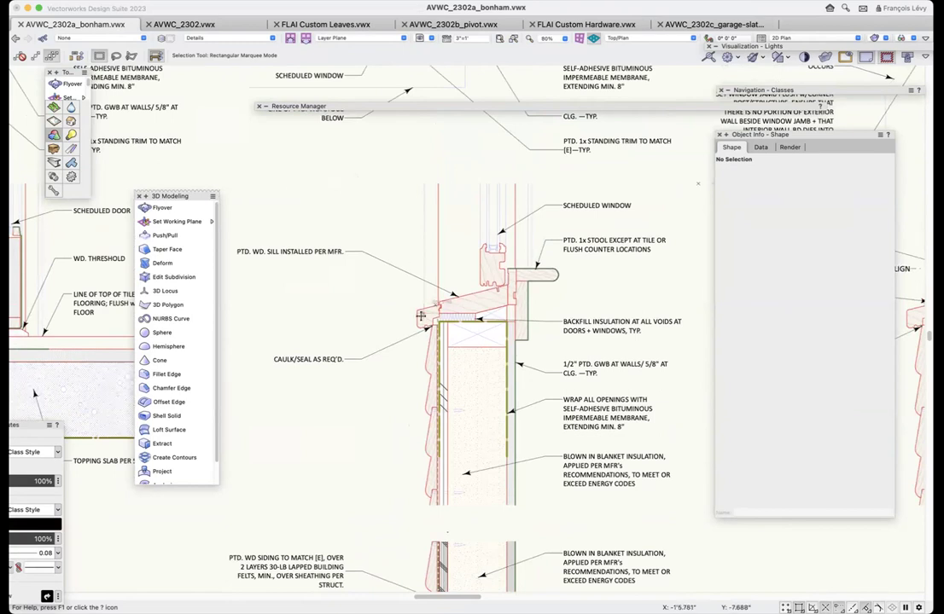
click(431, 367)
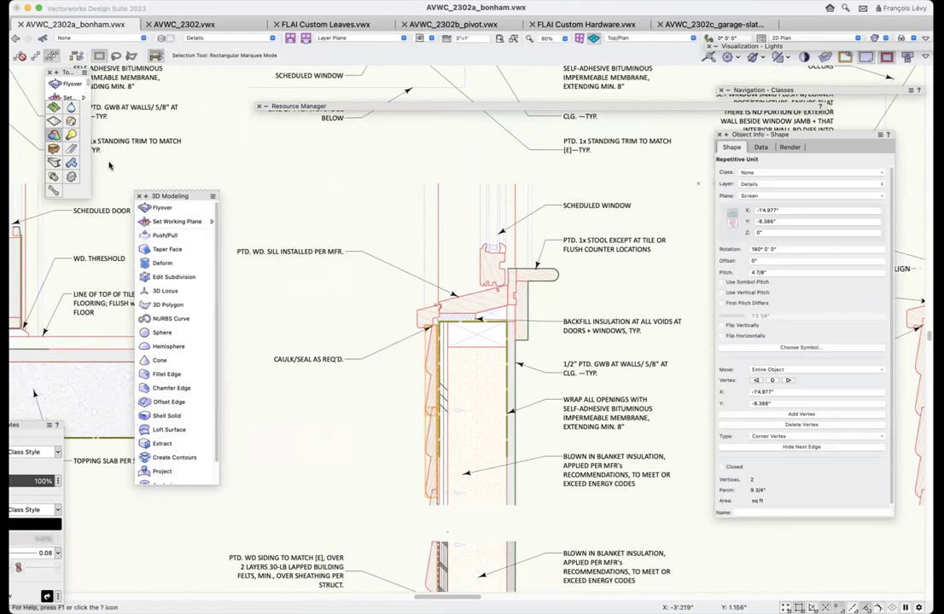
- Activate the Repetitive Unit detailing tool and review its default object preferences without changing them
click(54, 162)
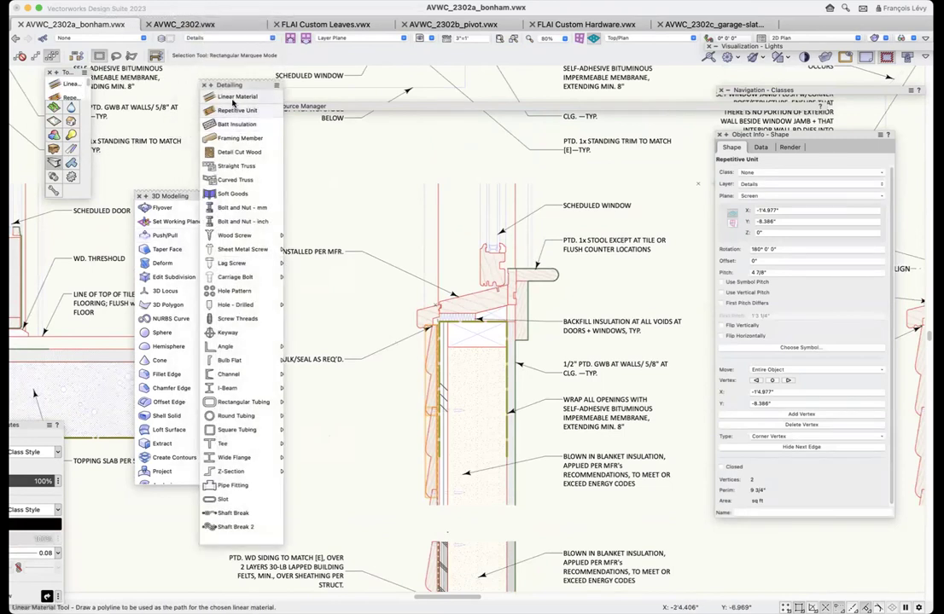
click(232, 98)
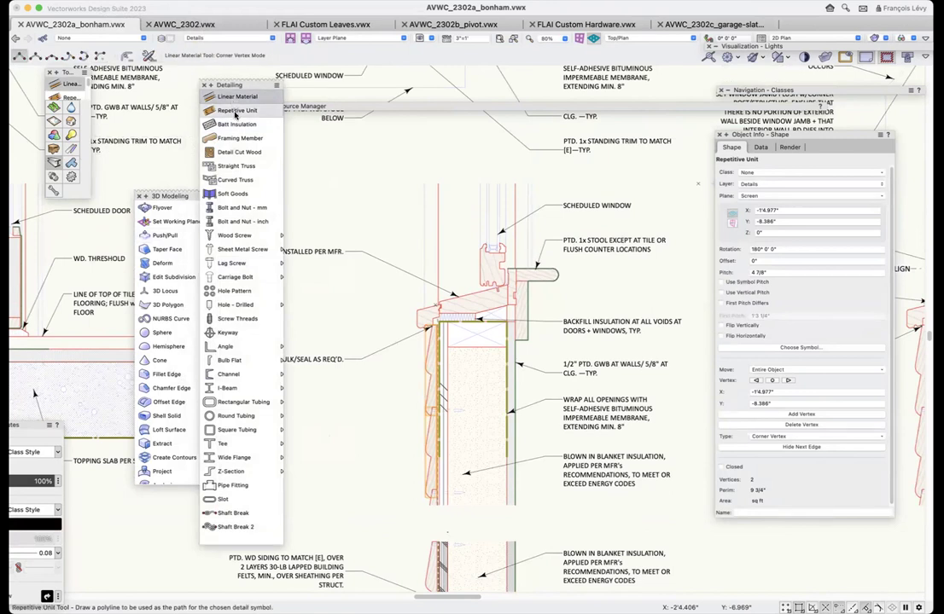
click(235, 110)
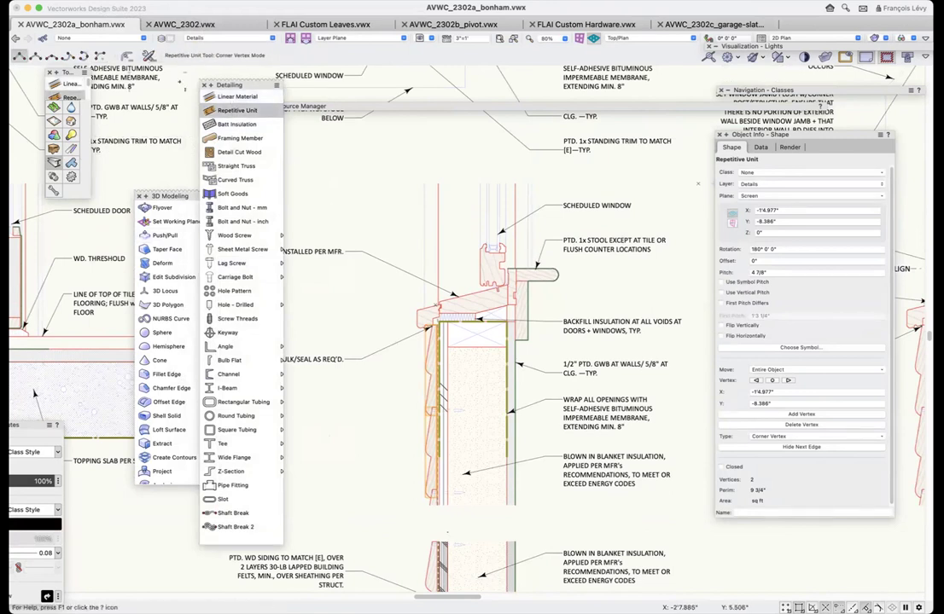
double_click(229, 111)
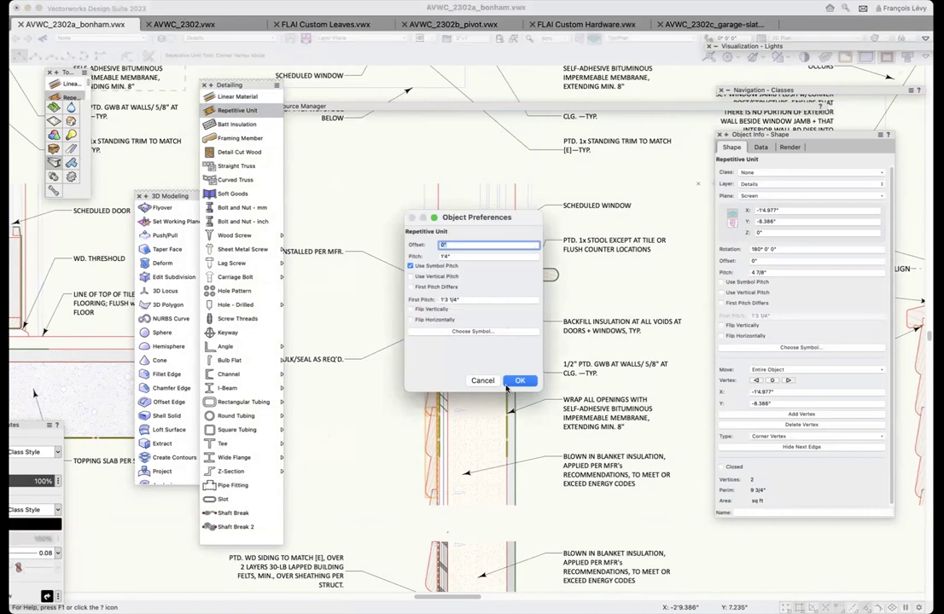
click(482, 380)
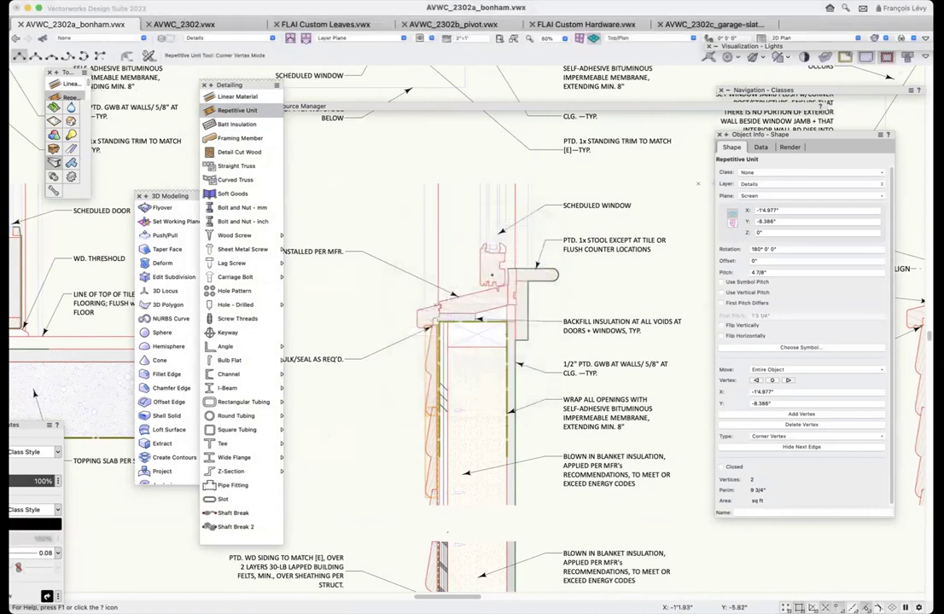
- Draw a horizontal repetitive unit about 2'1" long in the empty area below the countertop sill detail
key(super+minus)
scroll(488, 324, up, 5)
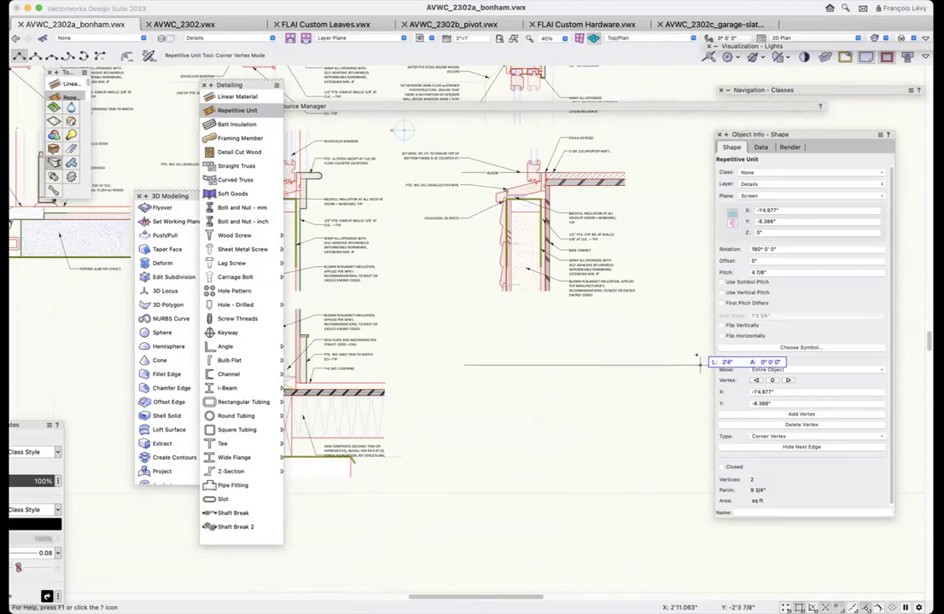
double_click(677, 365)
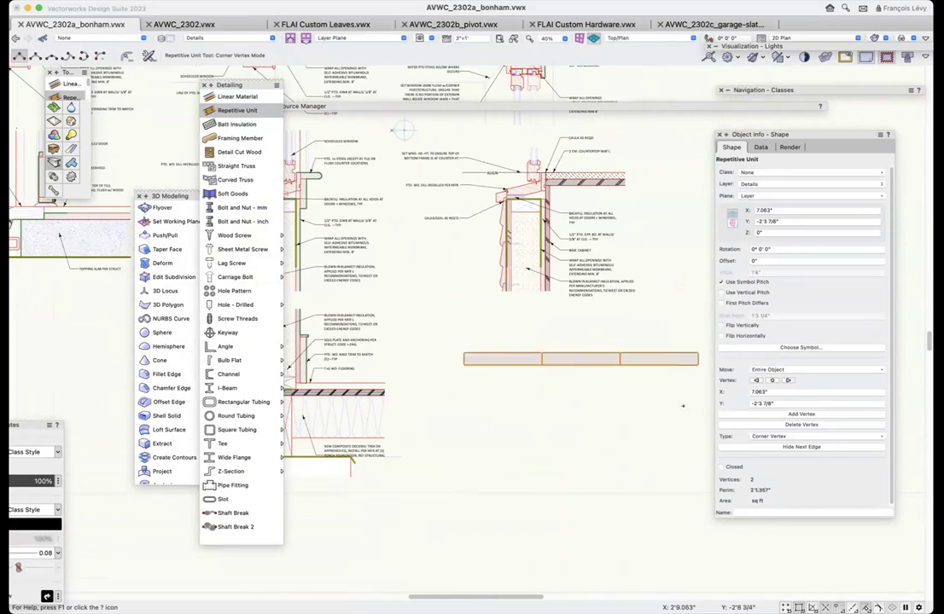
scroll(683, 406, up, 3)
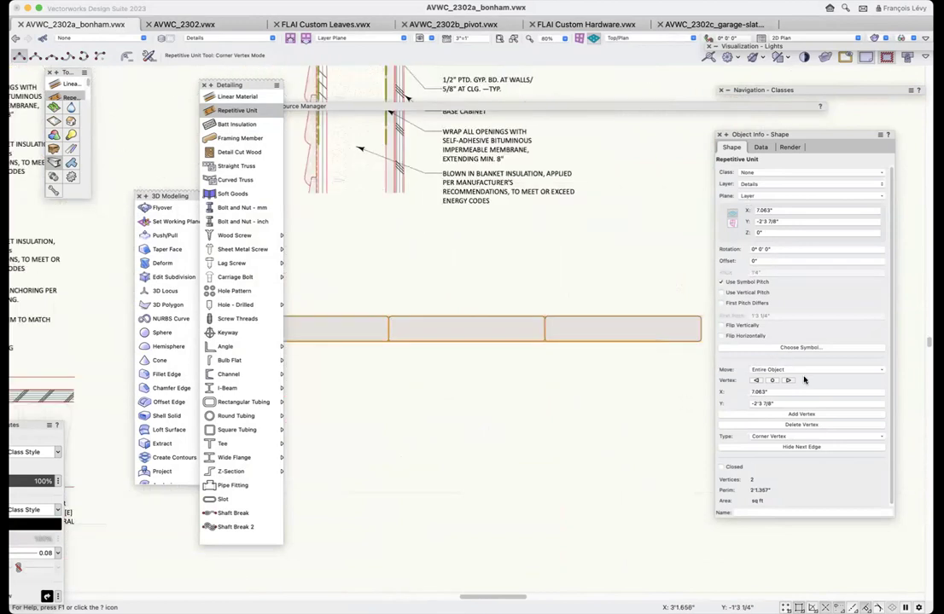
- Turn off the use of the symbol pitch for the horizontal plastic deck repetitive unit and set its pitch to 9"
key(x)
key(x)
click(578, 336)
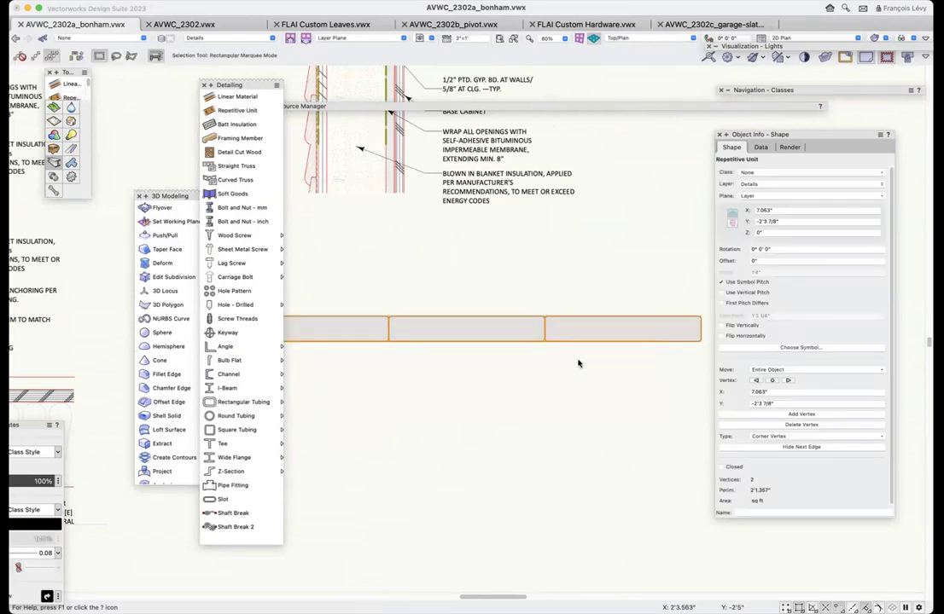
click(762, 283)
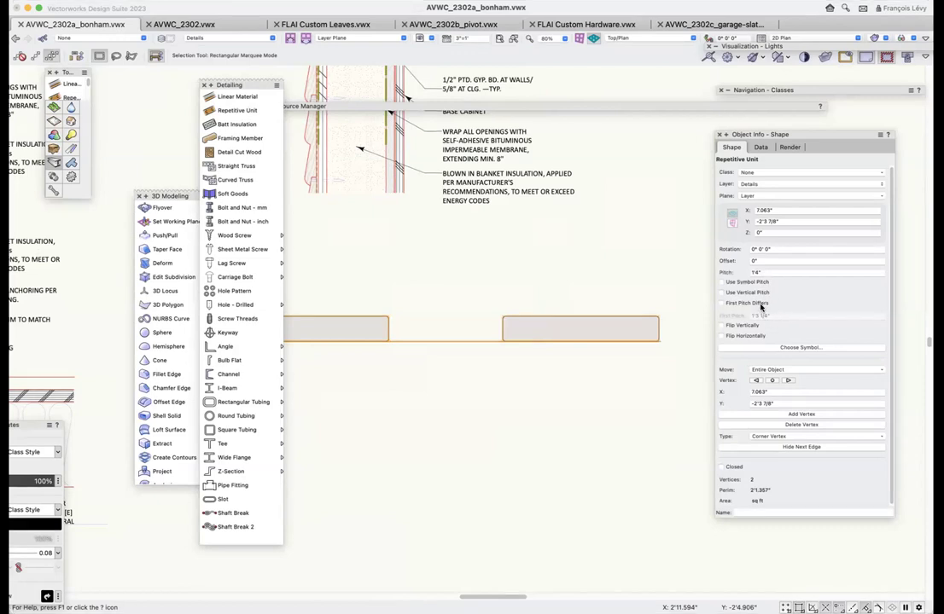
click(762, 272)
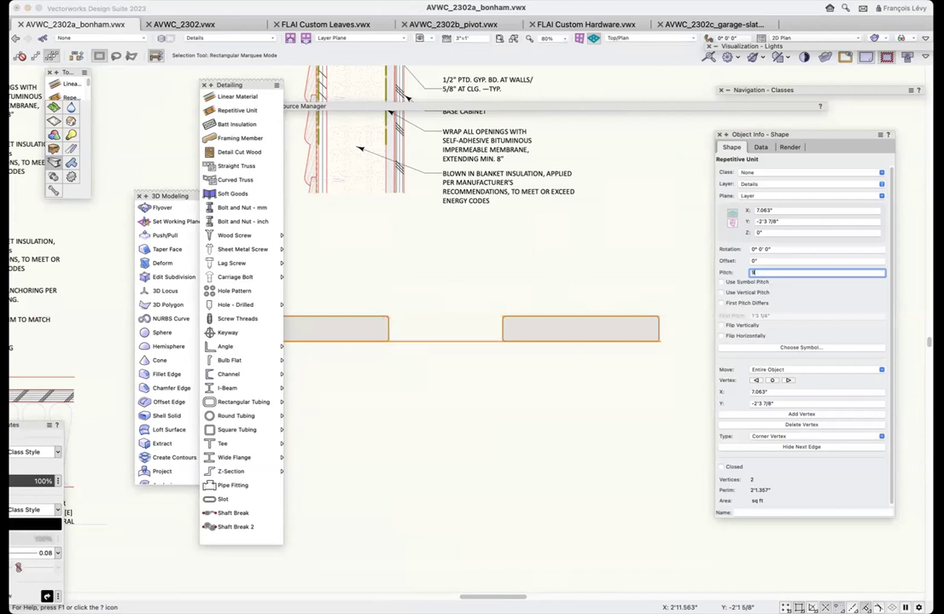
text(9)
key(Tab)
- Increase the pitch of the plastic deck repetitive unit to 10" to leave gaps between the boards
click(772, 273)
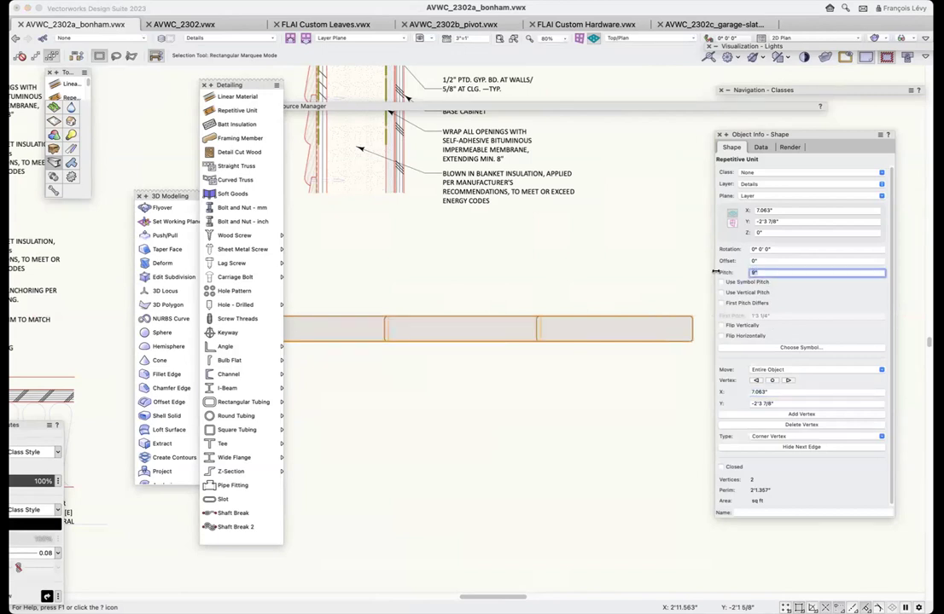
key(Return)
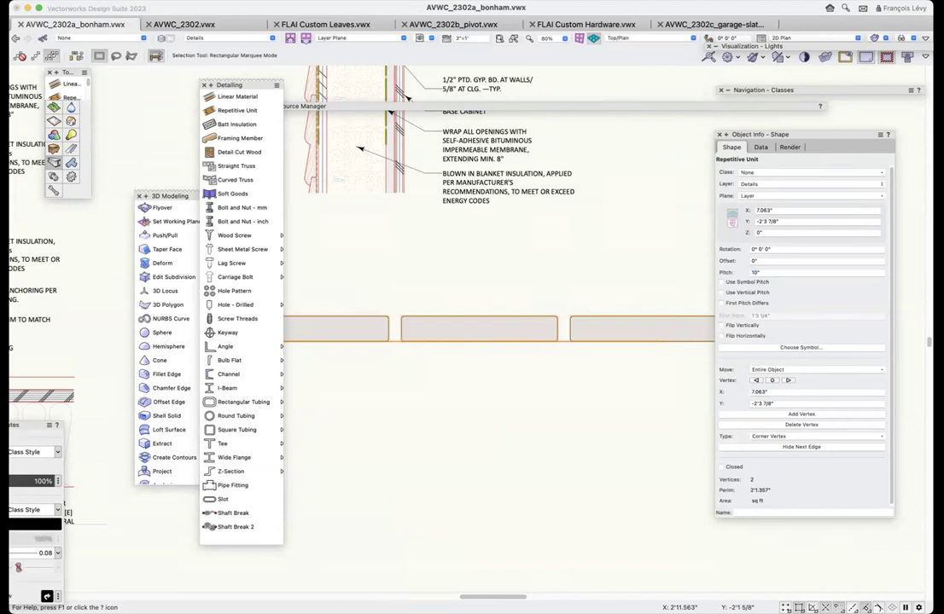
key(super+minus)
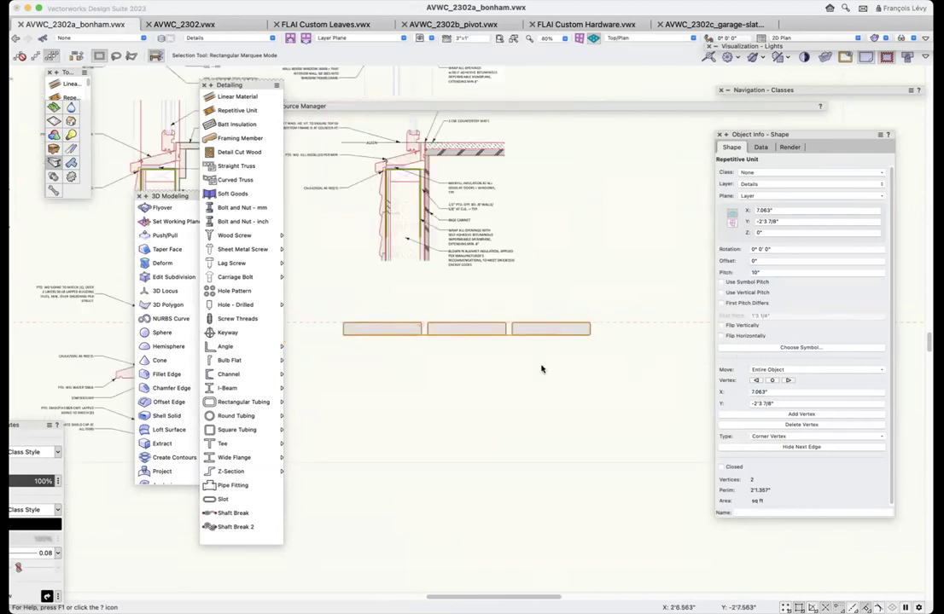
- Browse the flooring, framing, masonry, miscellaneous, roofing and siding library symbols available for the repetitive unit without changing its symbol
click(809, 347)
click(469, 175)
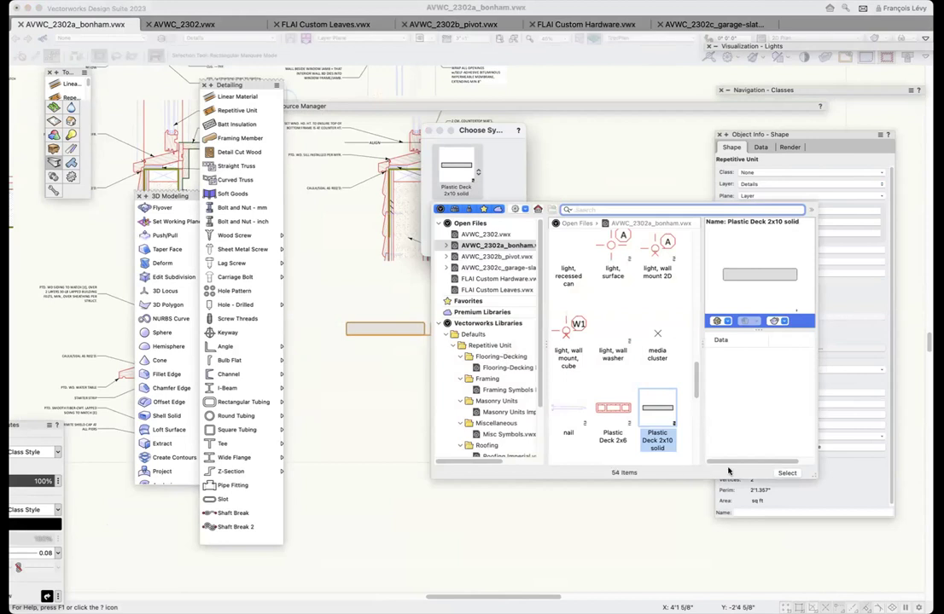
drag(816, 483, 824, 530)
click(521, 370)
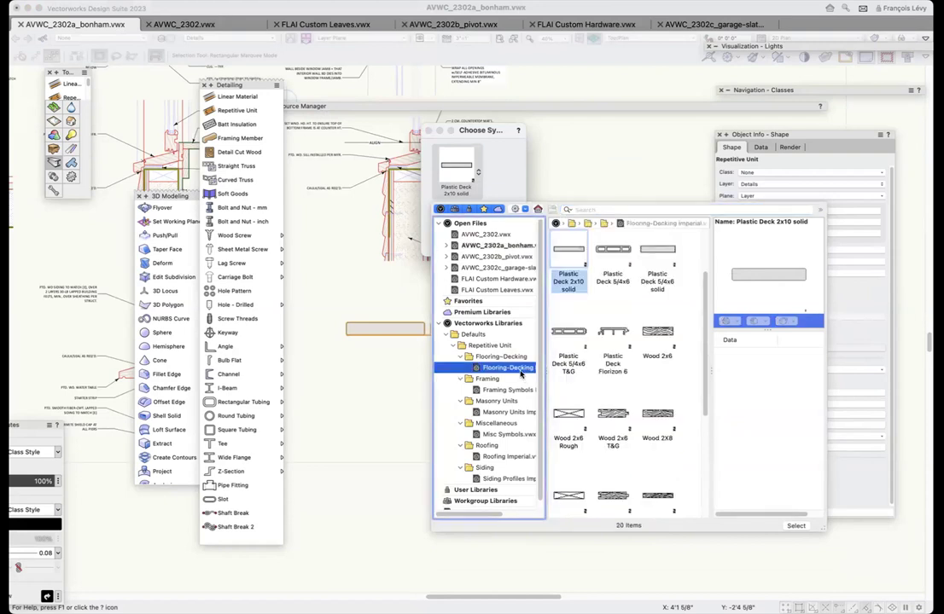
click(521, 390)
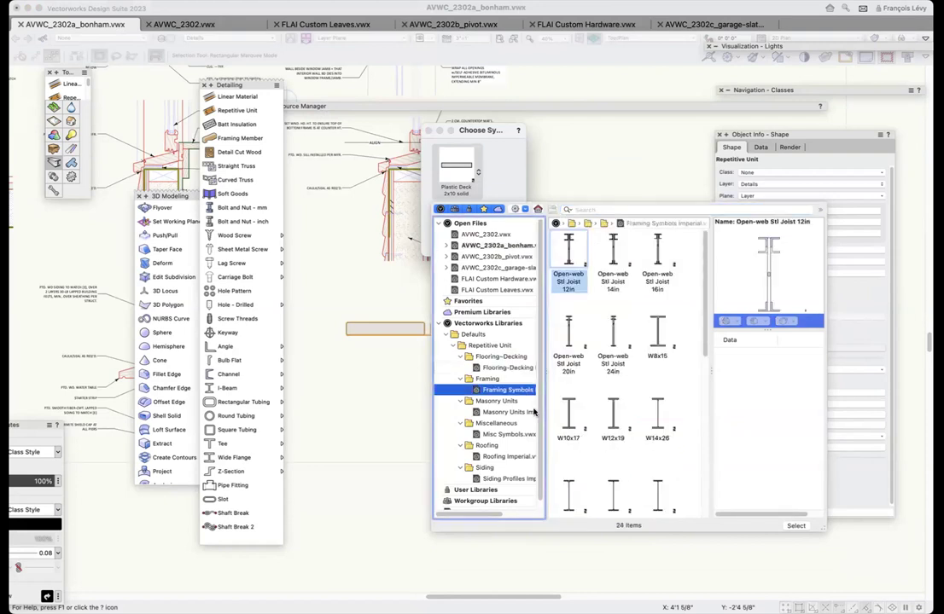
click(518, 414)
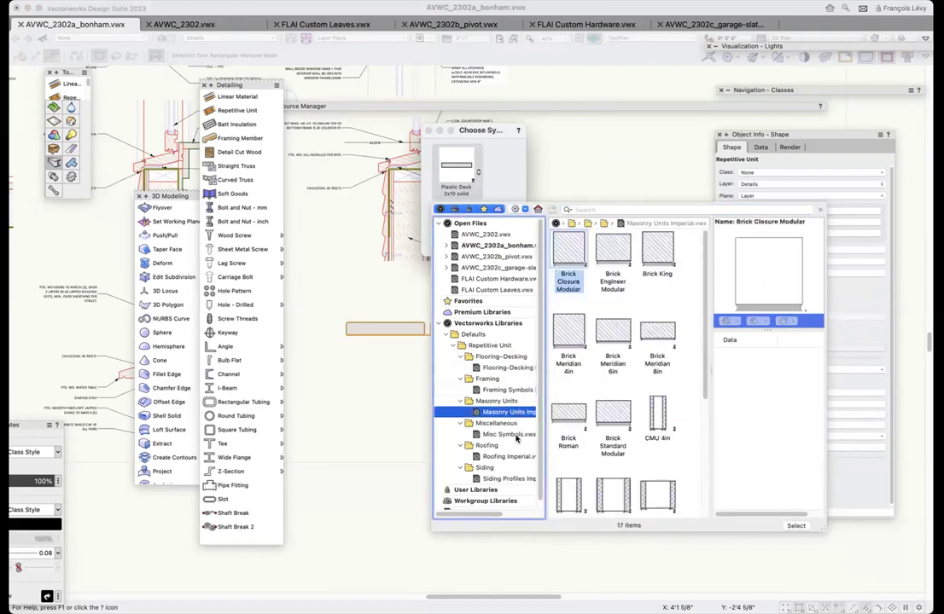
click(516, 435)
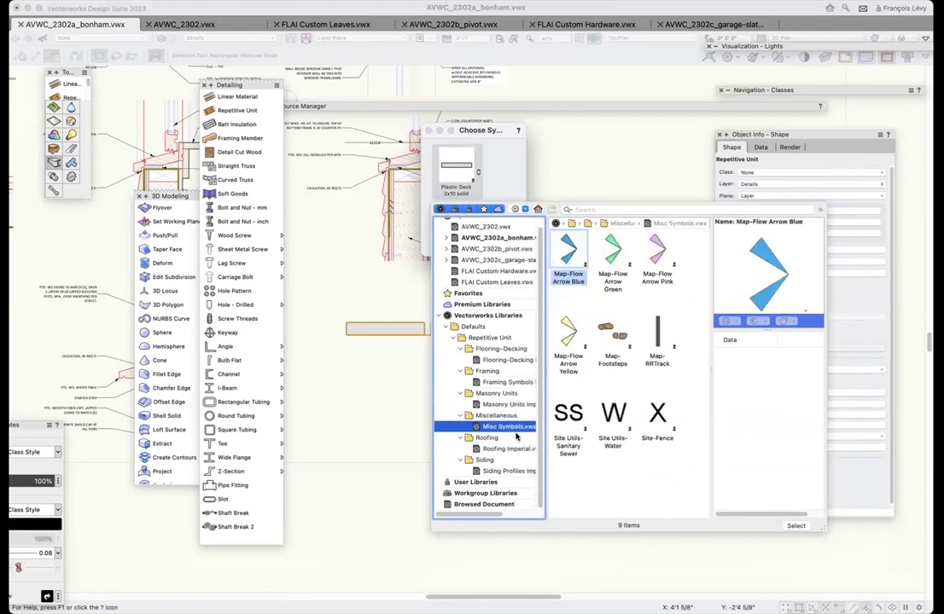
click(512, 450)
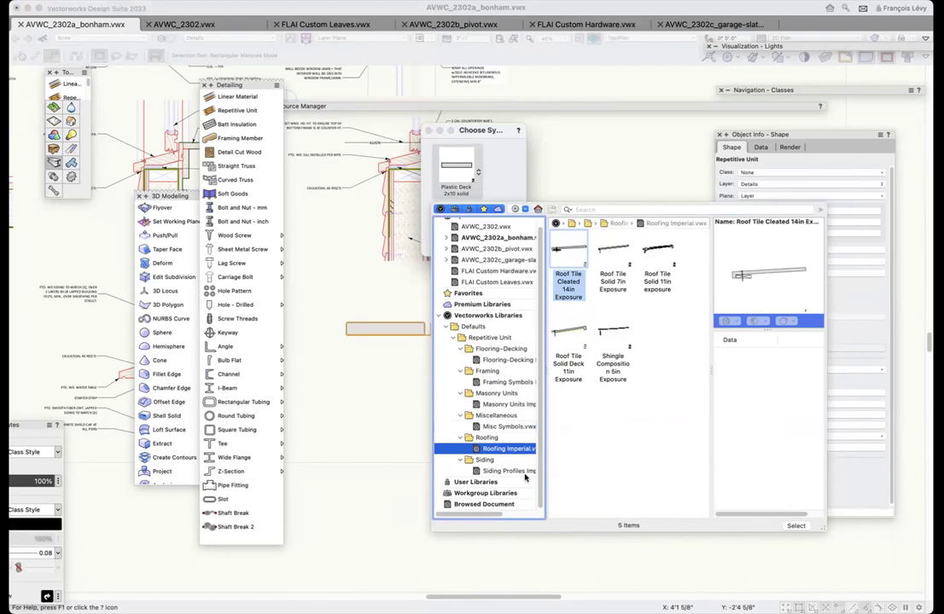
click(520, 471)
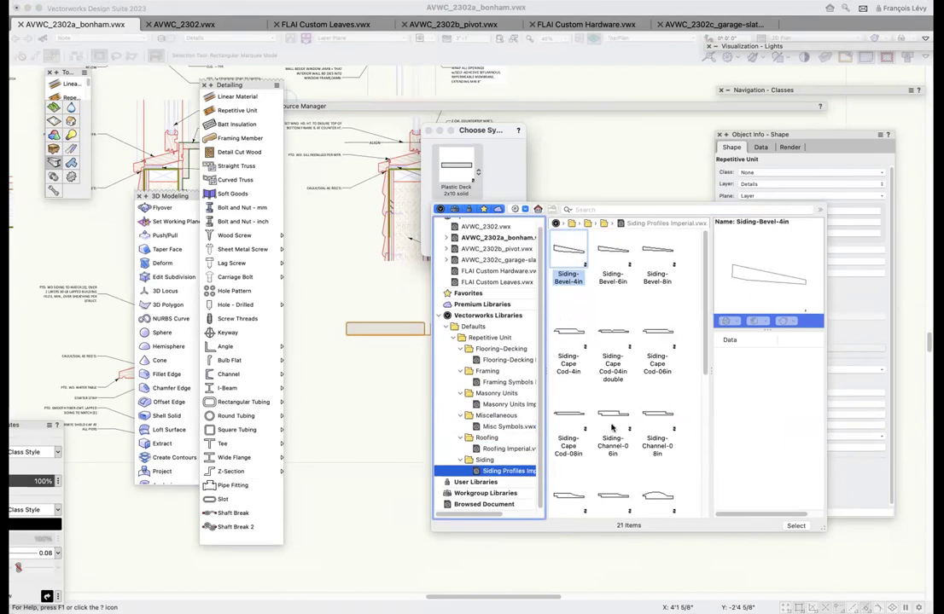
scroll(611, 428, down, 10)
scroll(611, 410, up, 10)
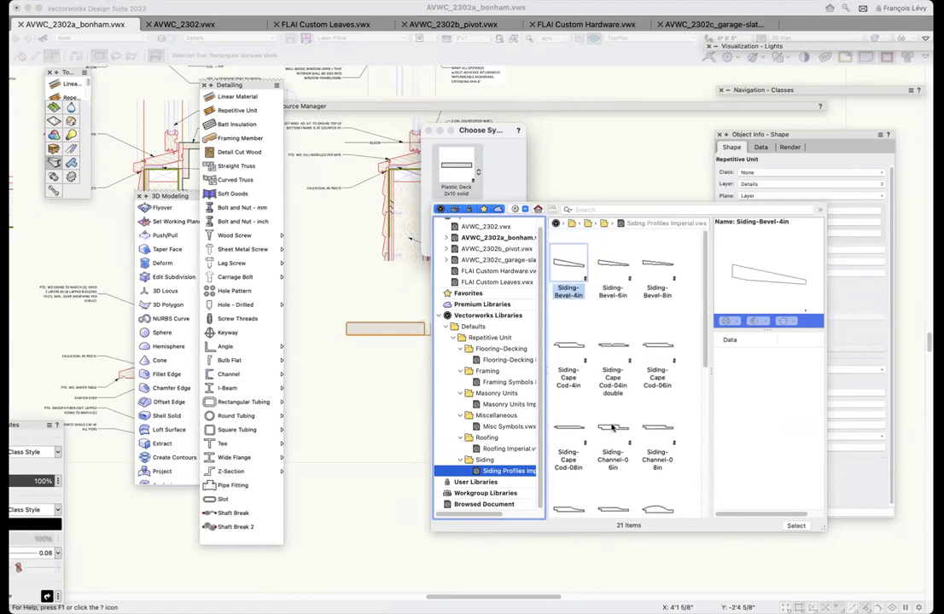
click(373, 250)
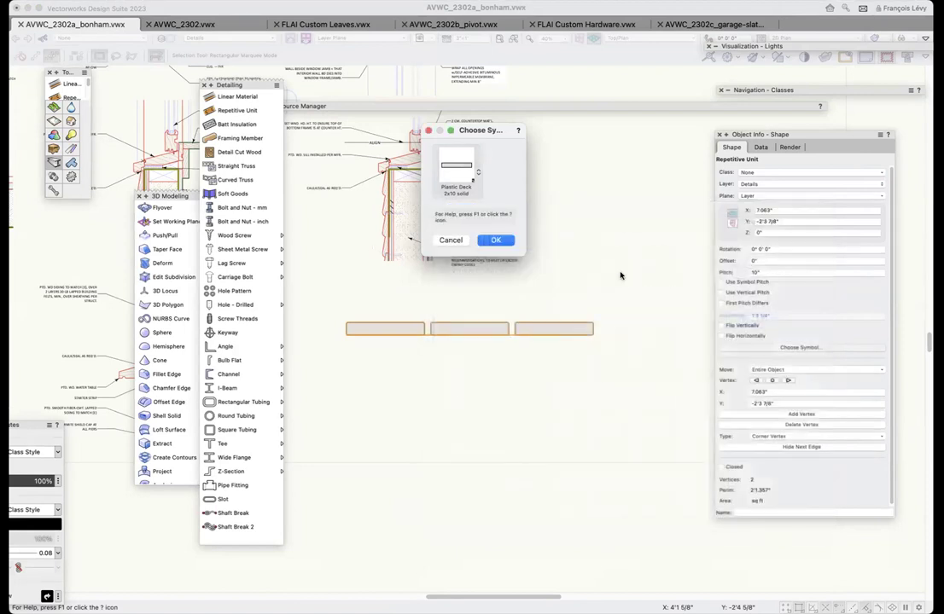
click(450, 239)
- Open the "siding profile 1x6 drop N°430" symbol from the current file's details folder for 2D component editing
click(385, 236)
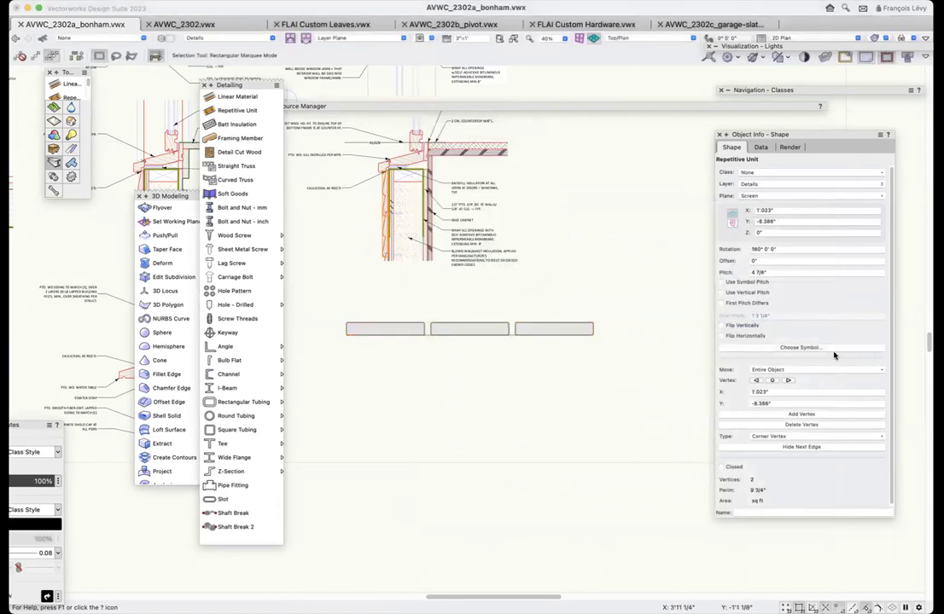
mouse_move(554, 109)
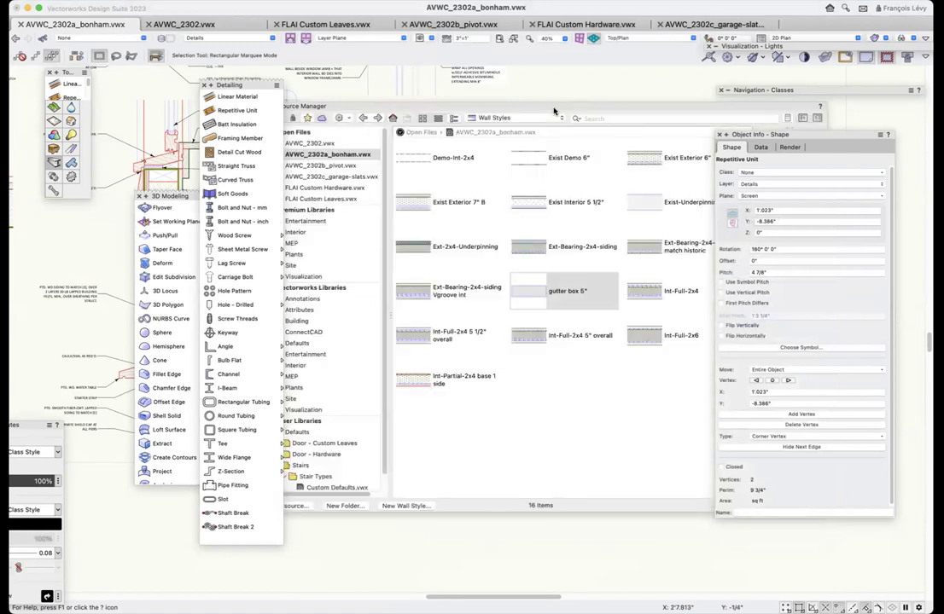
click(500, 118)
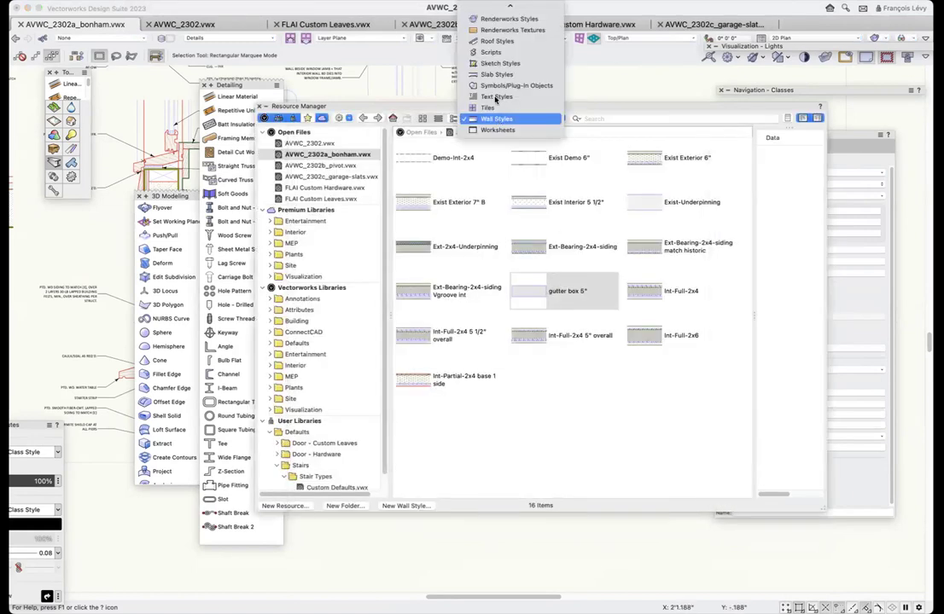
click(512, 85)
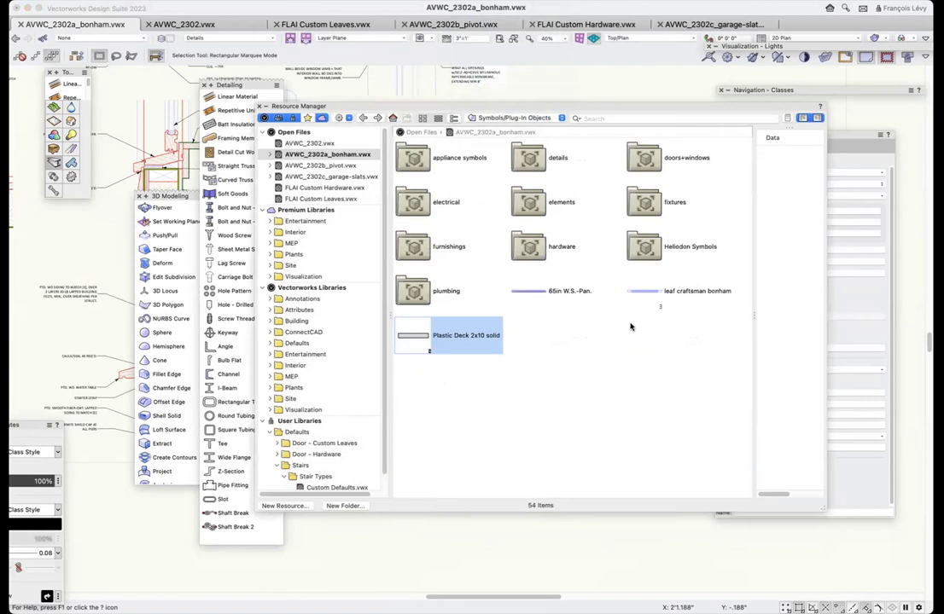
double_click(543, 158)
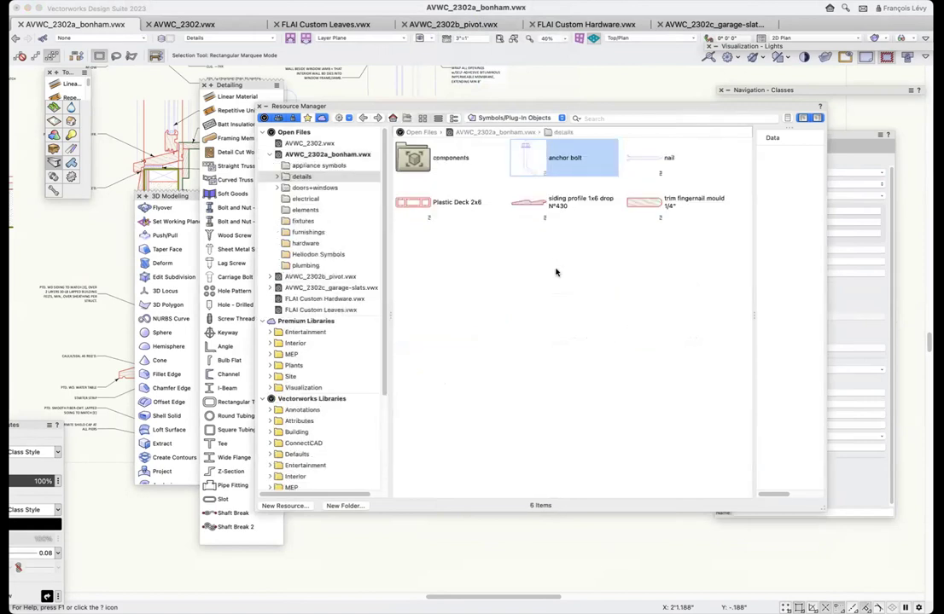
click(553, 213)
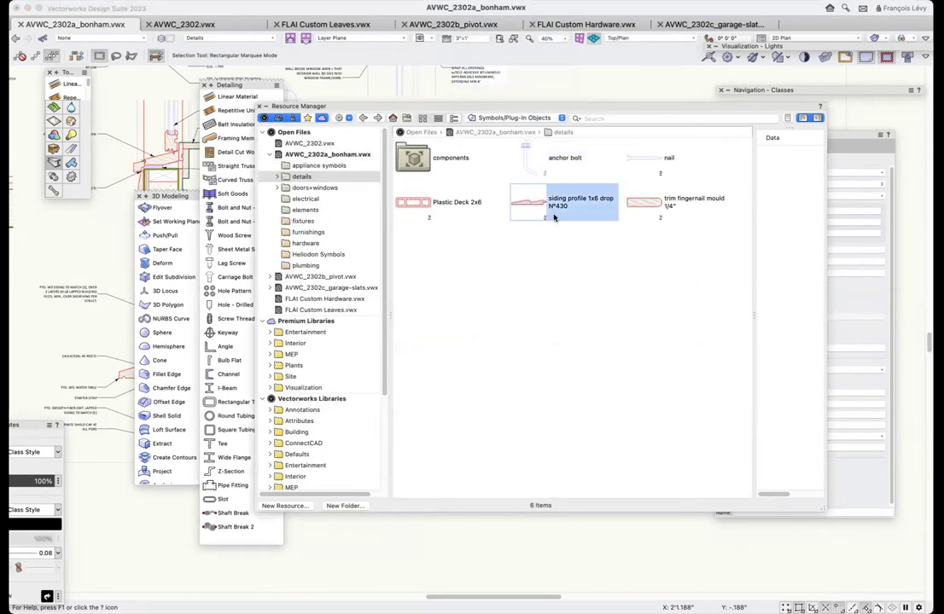
right_click(522, 208)
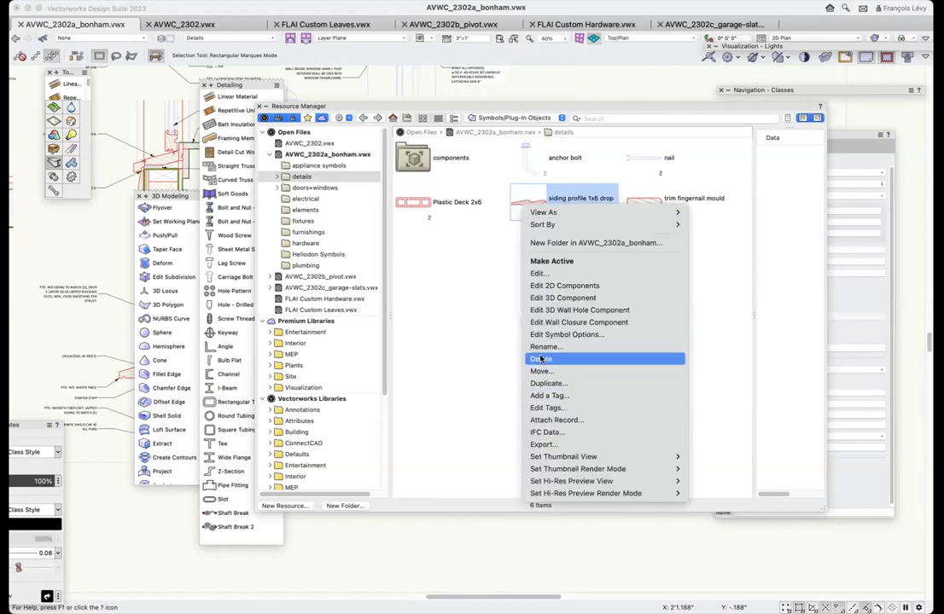
click(546, 285)
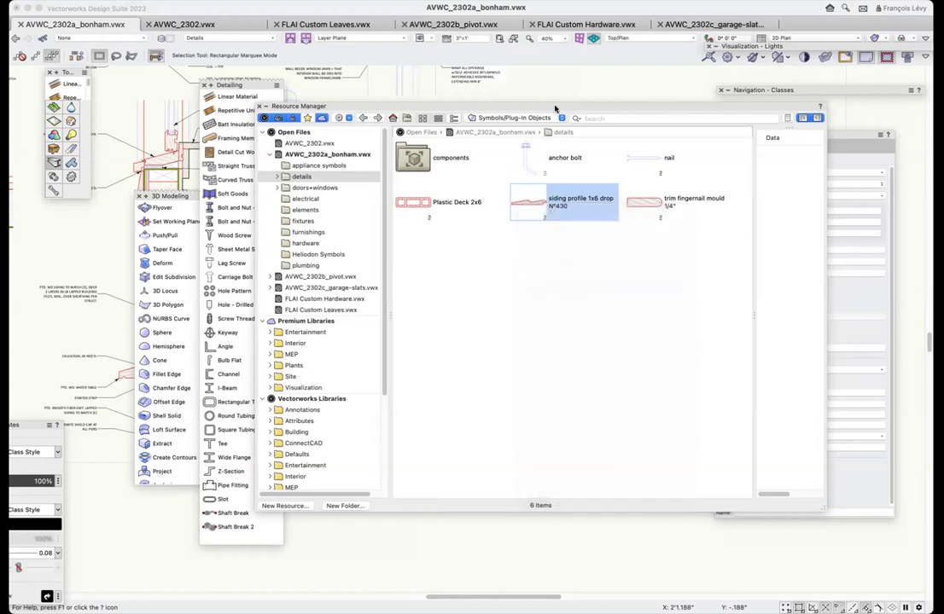
double_click(538, 107)
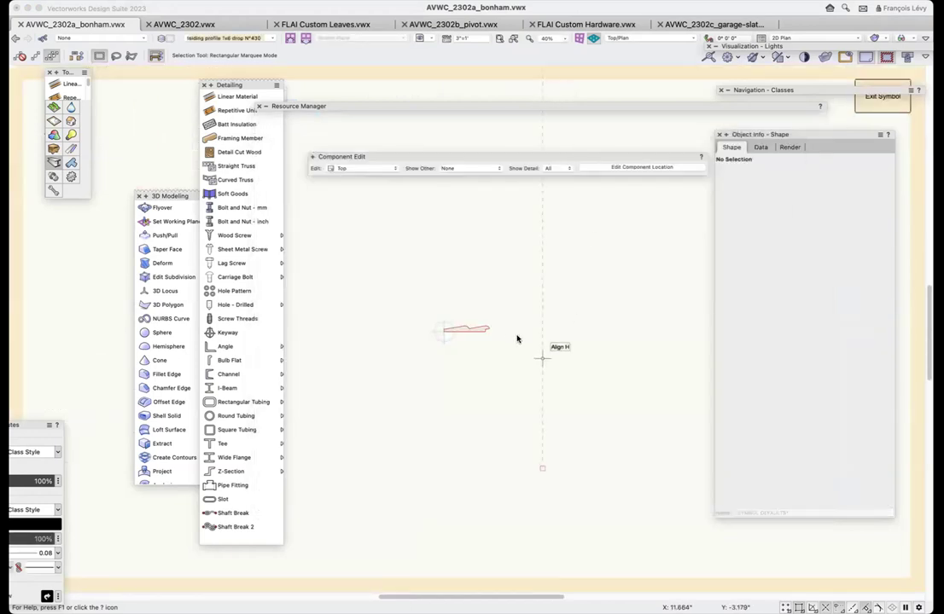
- Inspect the polyline that forms the siding profile symbol and exit the symbol without changes
key(c)
drag(517, 302, 410, 375)
alt+click(442, 392)
key(x)
click(583, 297)
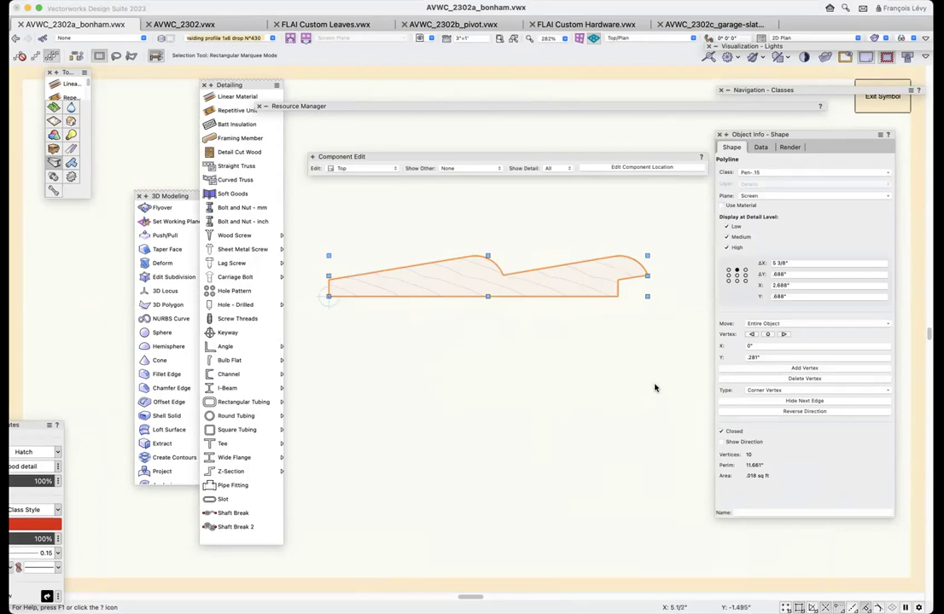
click(883, 96)
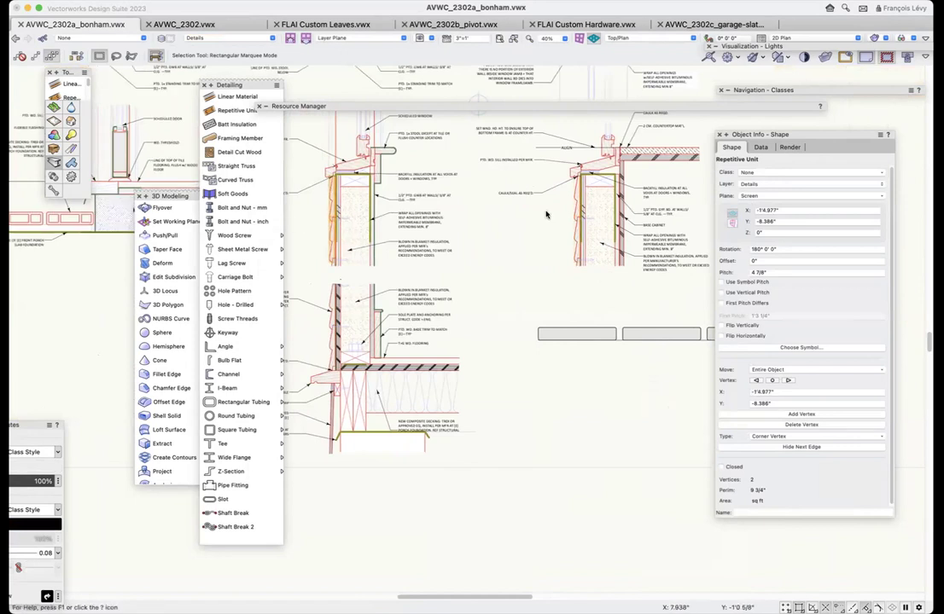
- Examine the siding courses below the window sill and the dashed nail groups at their overlaps
key(c)
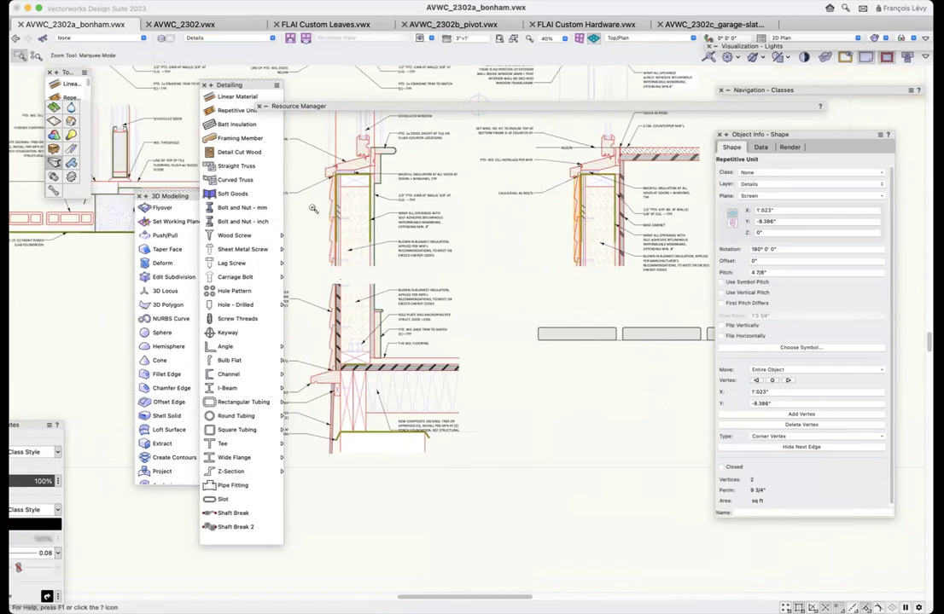
drag(267, 155, 350, 252)
scroll(382, 277, left, 3)
key(x)
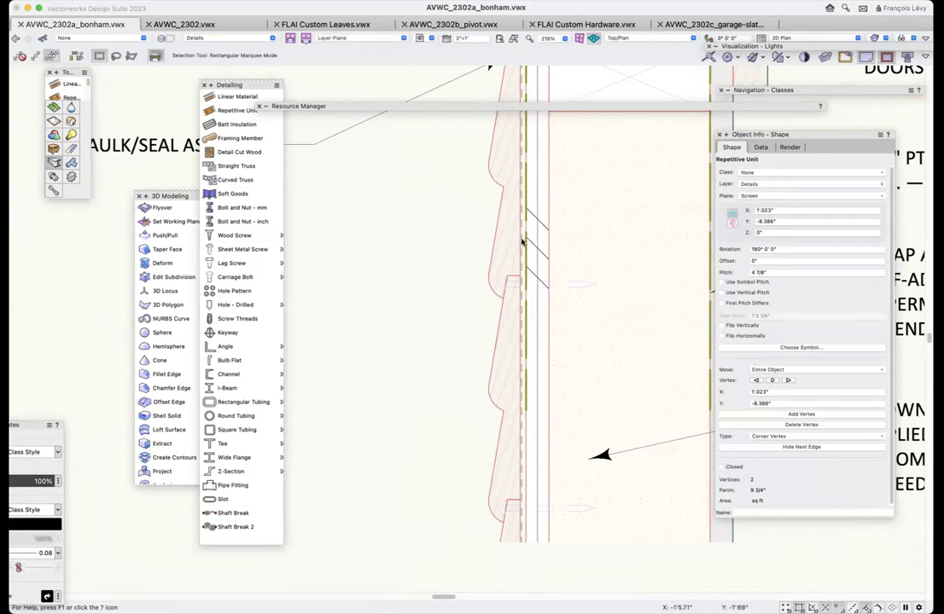
scroll(512, 337, up, 3)
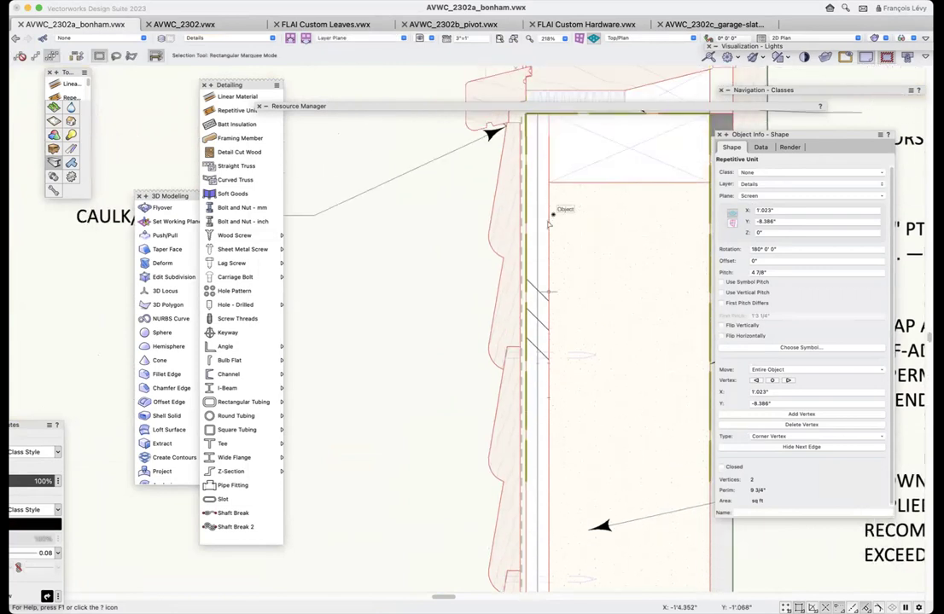
click(574, 358)
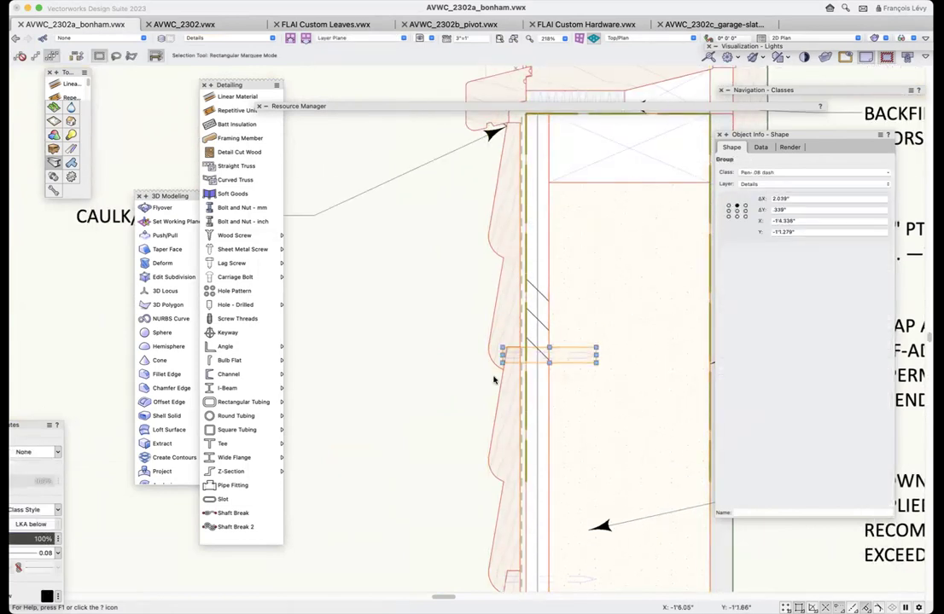
scroll(493, 381, down, 5)
drag(570, 165, 572, 391)
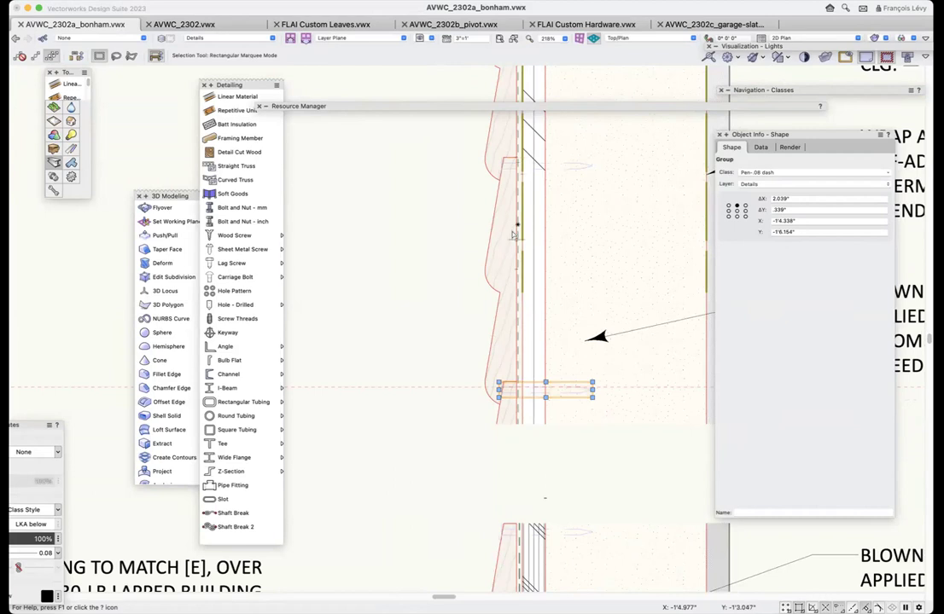
- Inspect the siding repetitive unit's properties at the window sill detail and reselect the plastic deck unit below the countertop detail
scroll(505, 258, down, 2)
scroll(505, 258, up, 10)
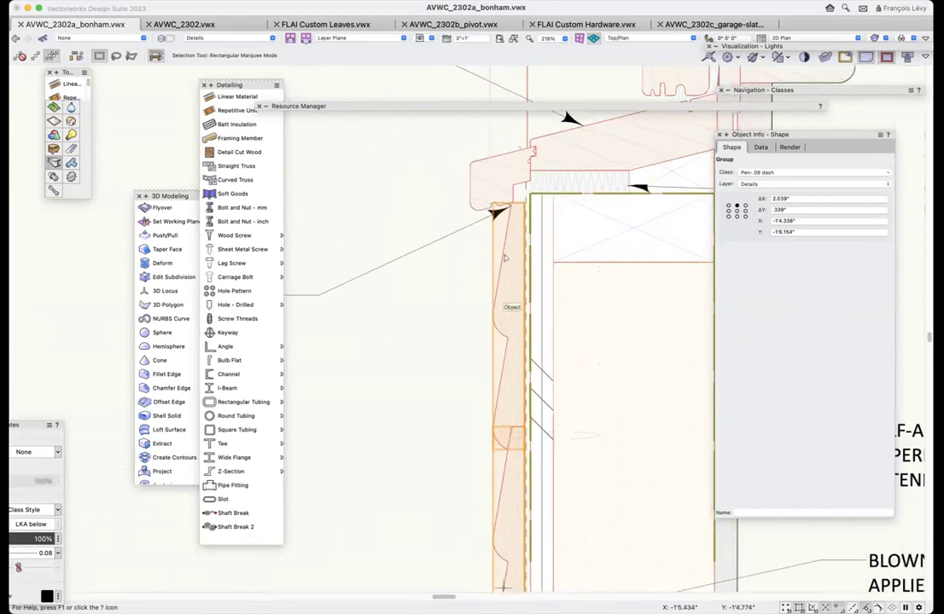
click(502, 299)
click(502, 299)
scroll(503, 299, down, 5)
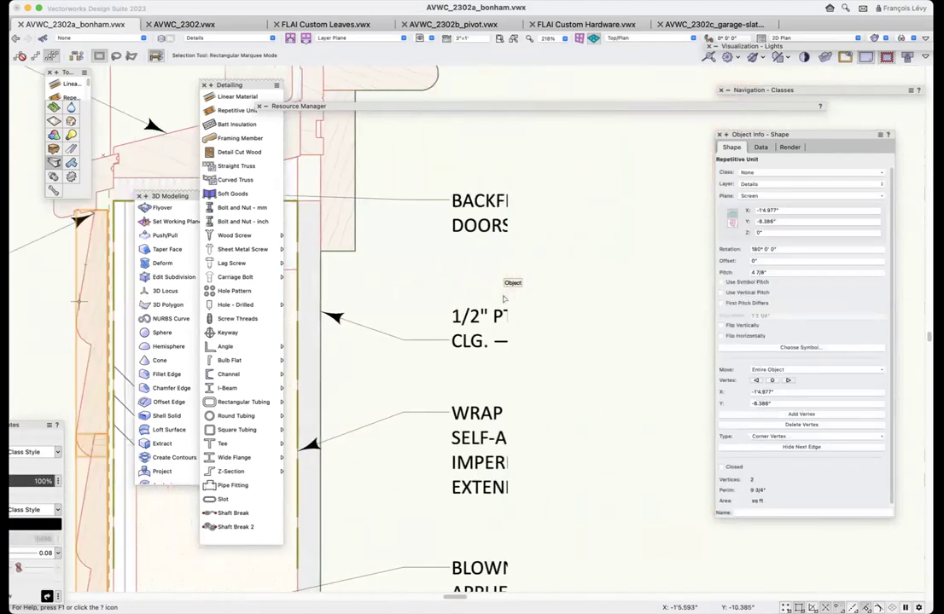
scroll(504, 299, down, 2)
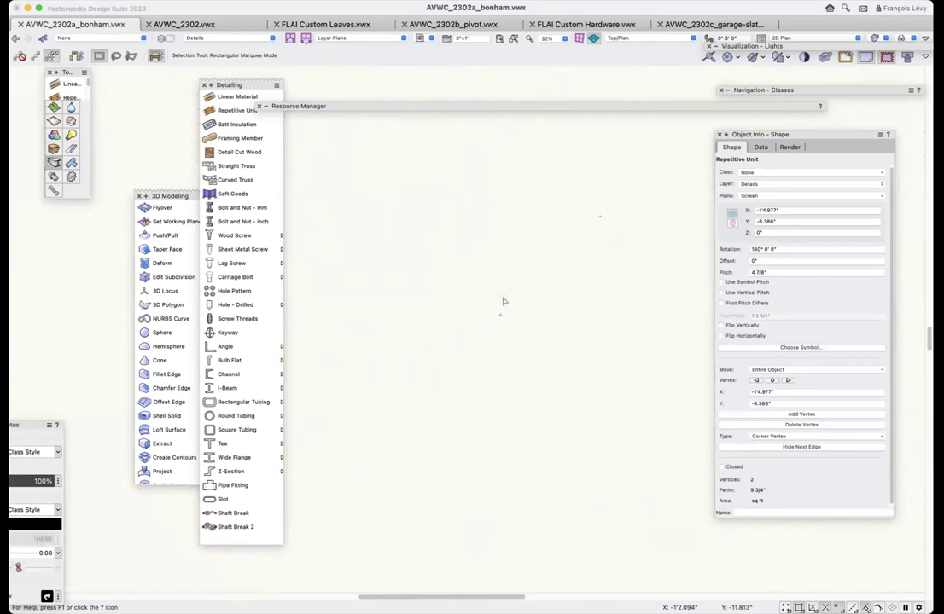
click(675, 400)
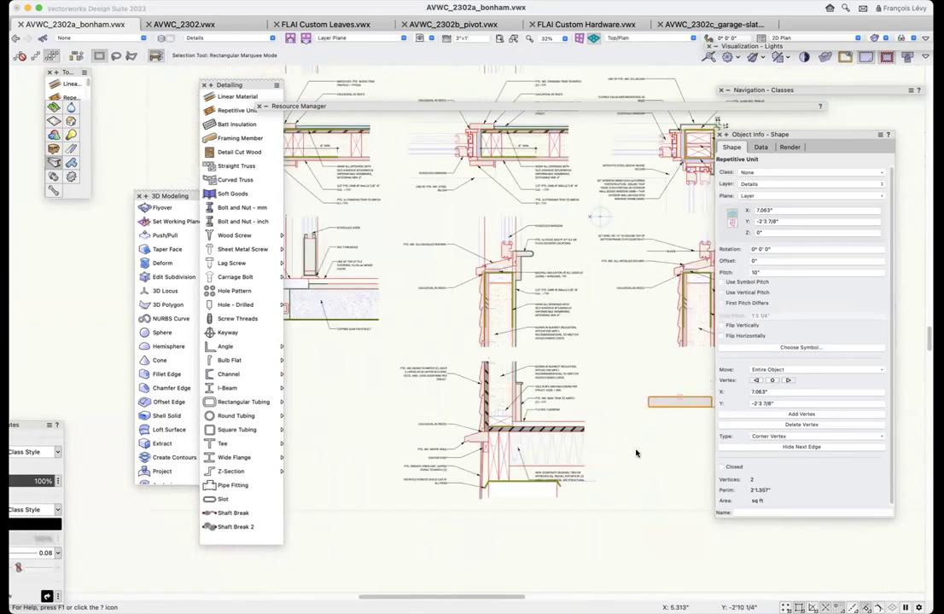
- Inspect the siding repetitive unit's properties on the wall below the countertop detail
scroll(617, 348, up, 4)
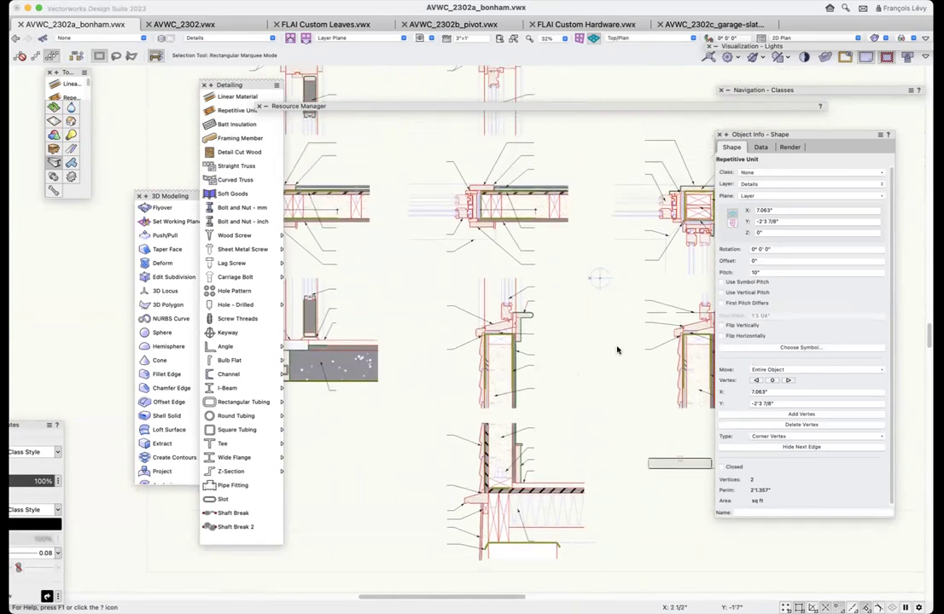
scroll(617, 349, right, 3)
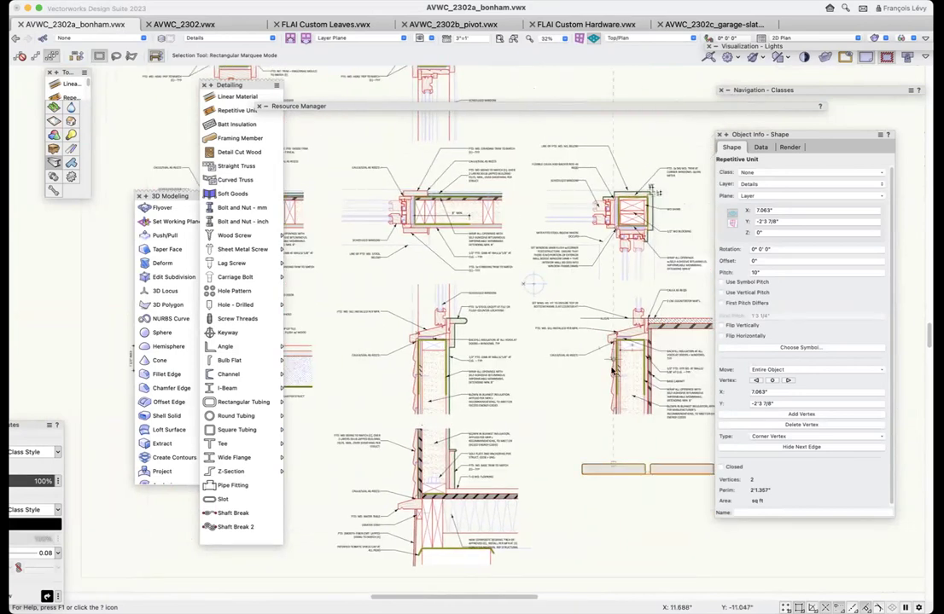
click(611, 365)
scroll(611, 365, up, 5)
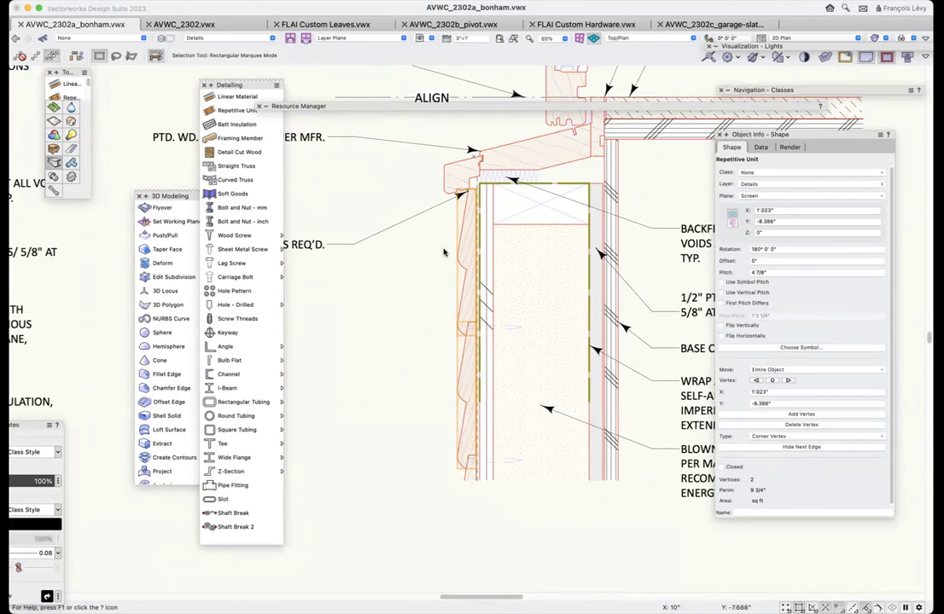
scroll(444, 253, down, 5)
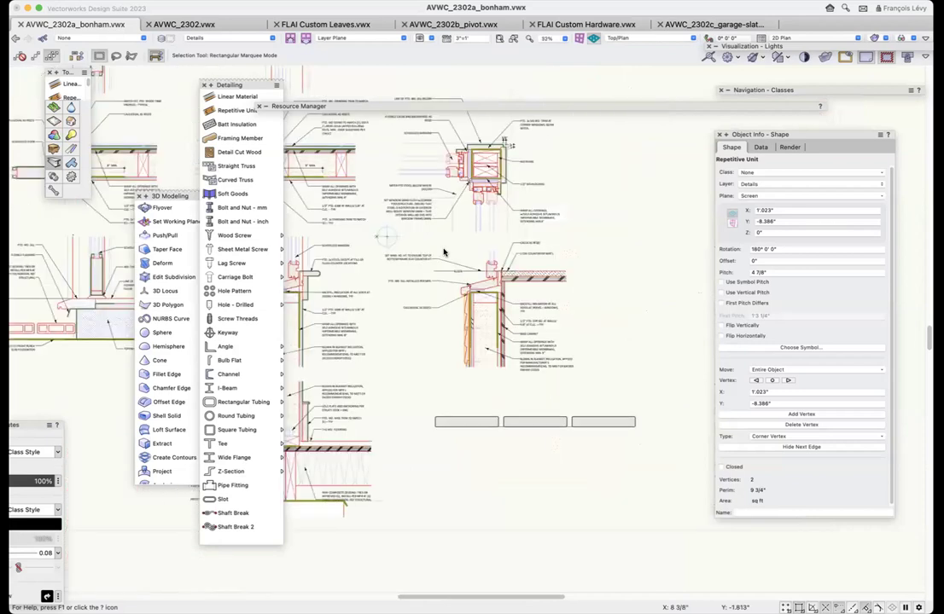
scroll(444, 253, up, 2)
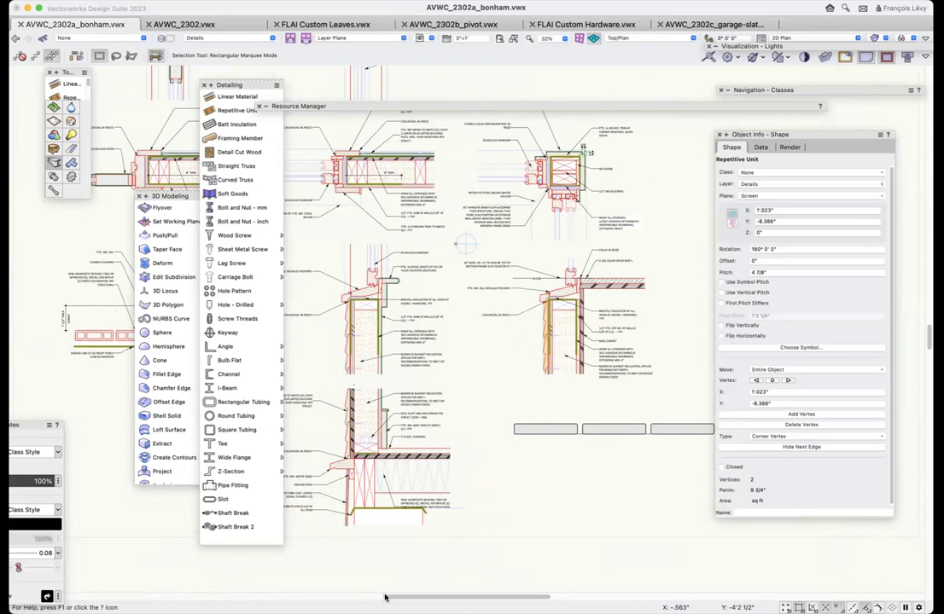
- Clear the selection and activate the saved view "8 reviews"
click(553, 489)
click(420, 38)
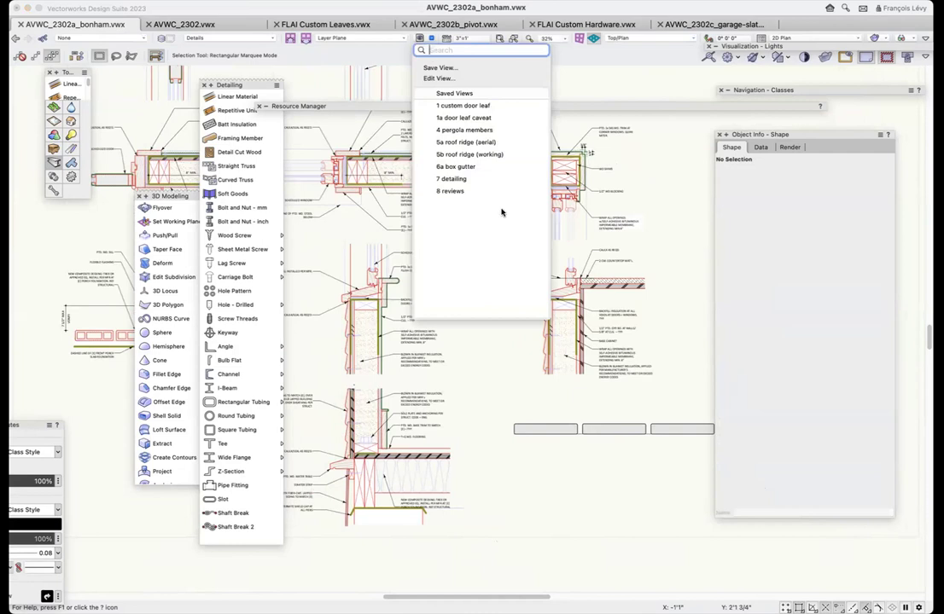
click(452, 192)
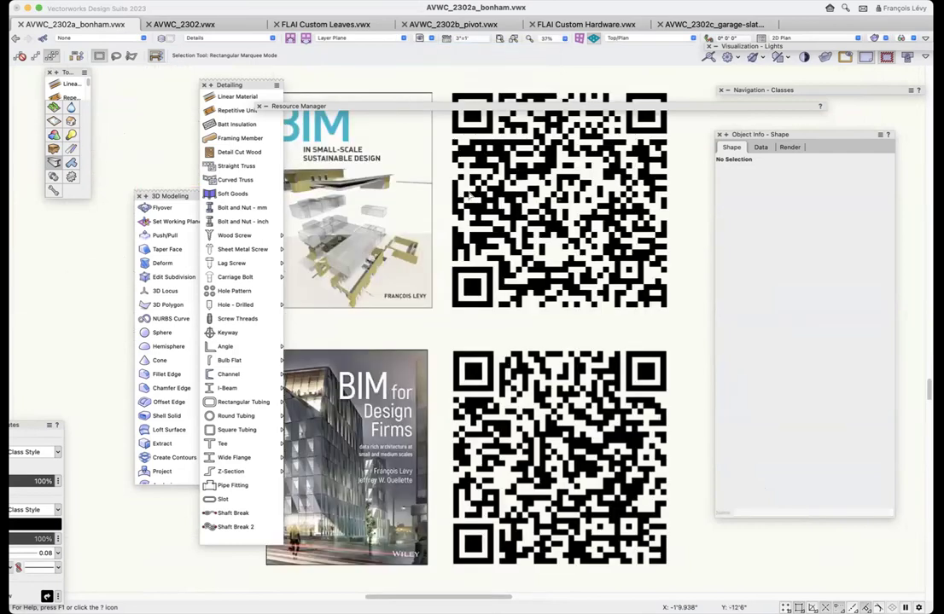
- Close the Detailing and 3D Modeling tool palettes and the Resource Manager, leaving the current saved view active
click(205, 84)
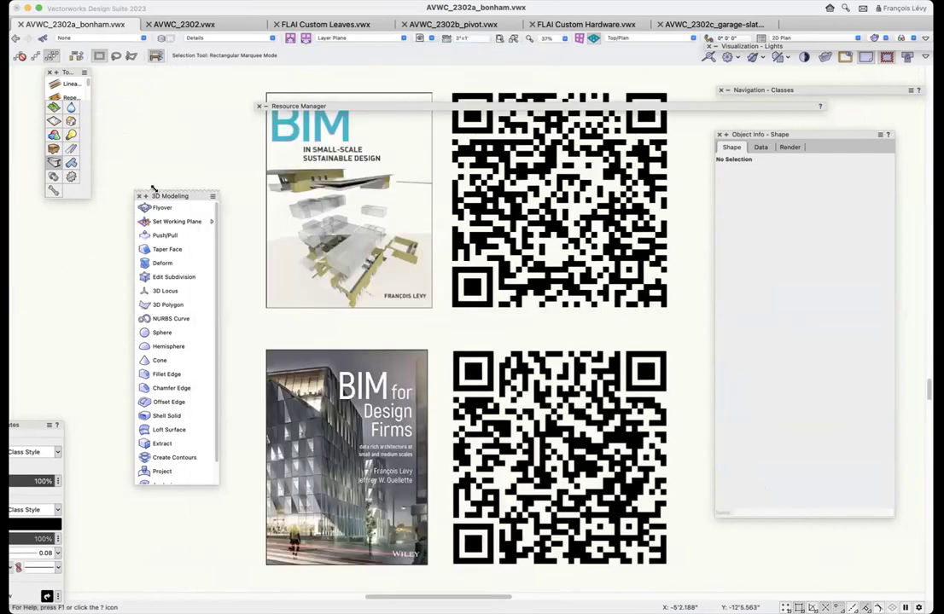
click(139, 197)
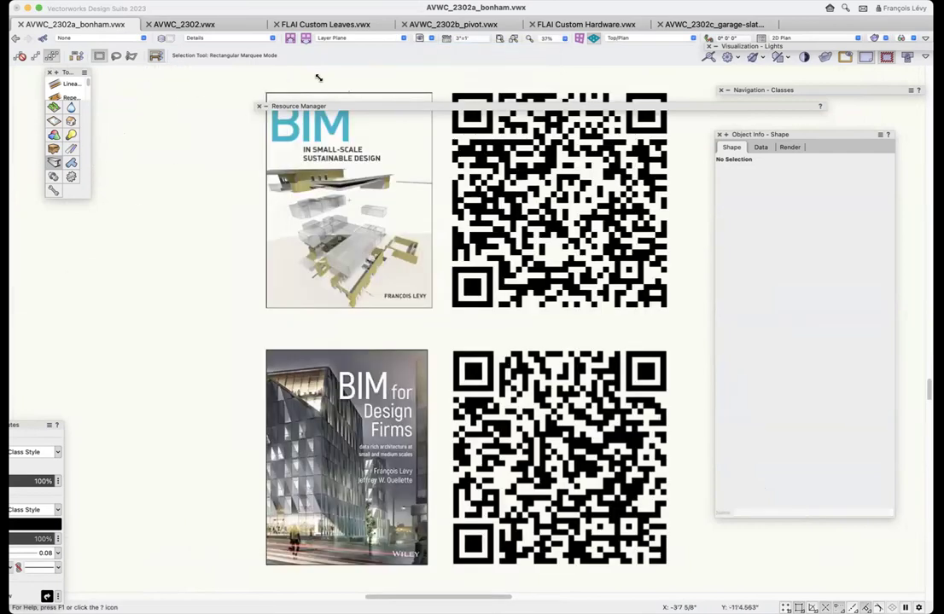
click(258, 109)
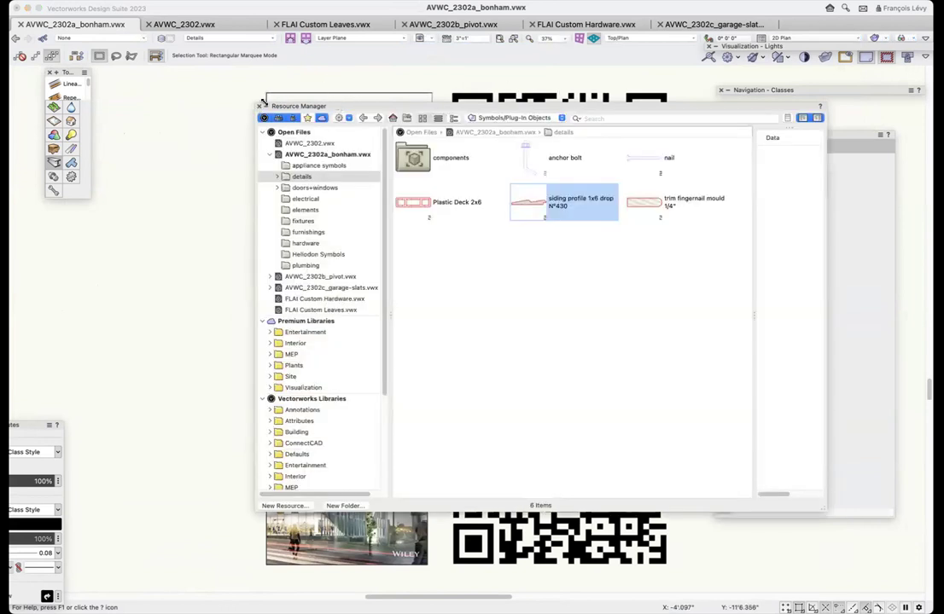
click(259, 107)
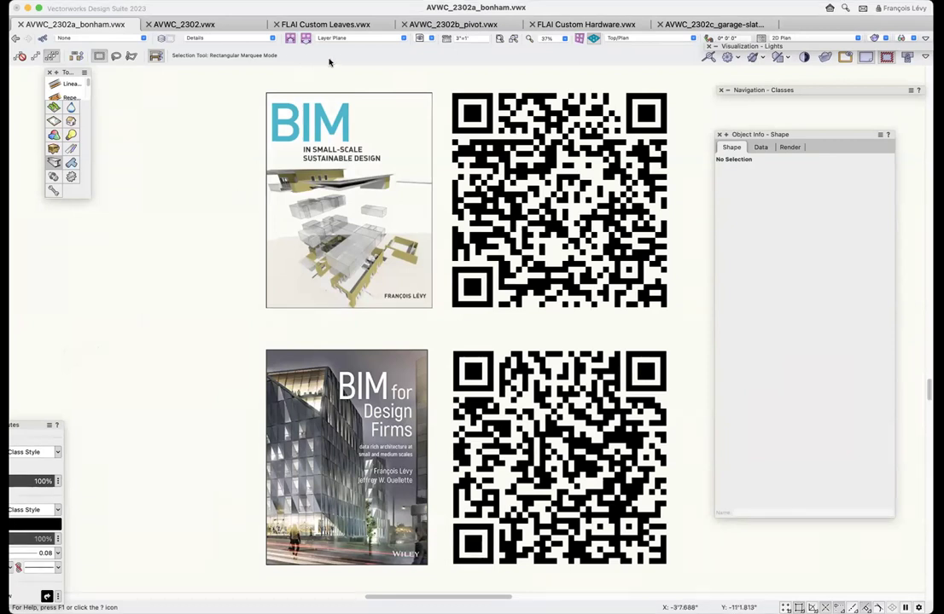
click(422, 39)
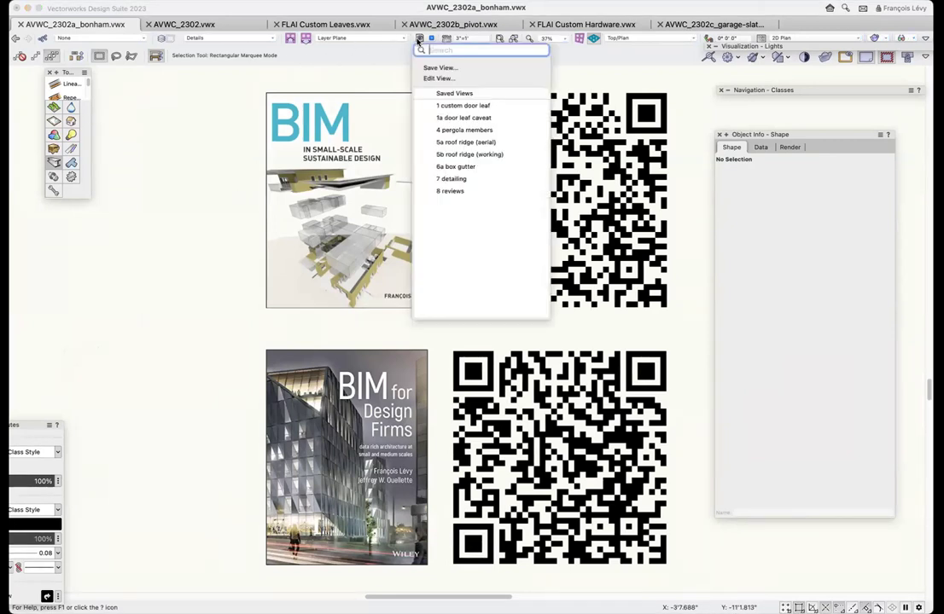
click(386, 73)
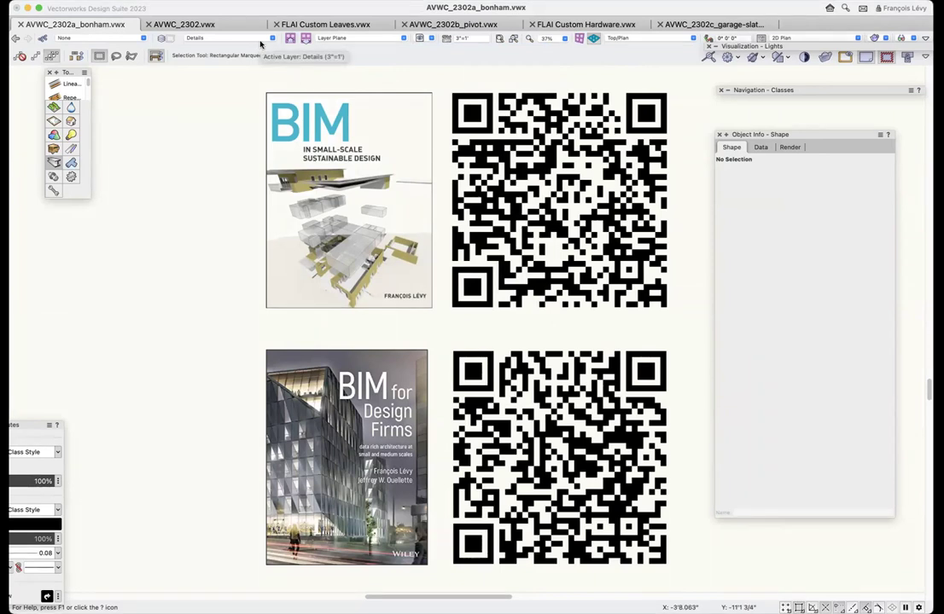
- Reopen the "siding profile 1x6 drop N°430" symbol's 2D components, inspect its polyline and exit without changes
key(super+r)
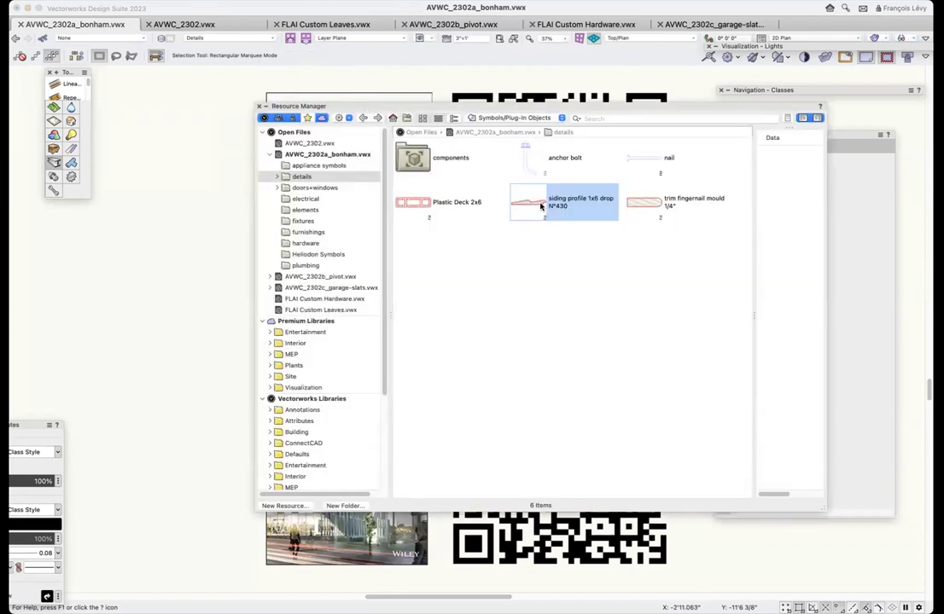
right_click(540, 206)
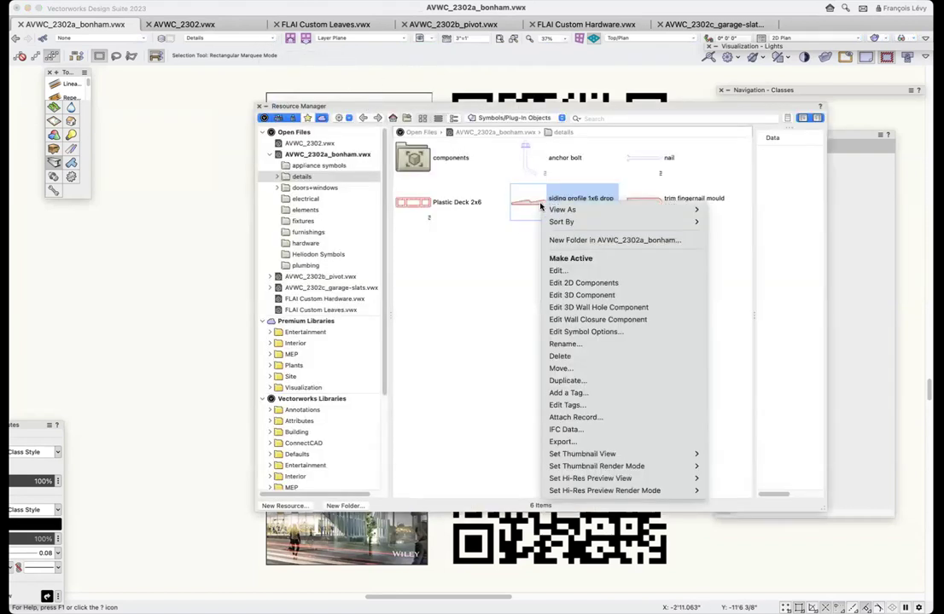
click(553, 282)
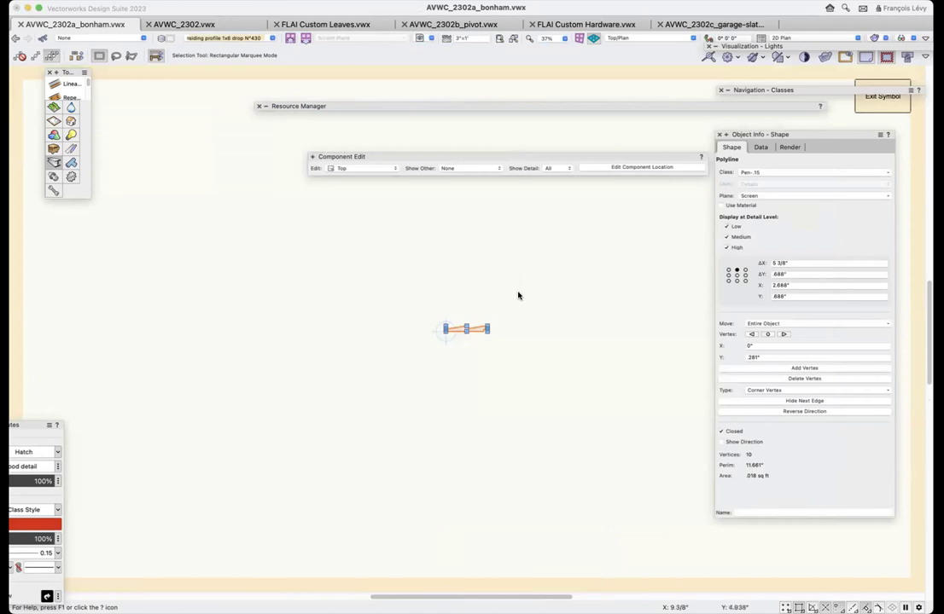
key(super+4)
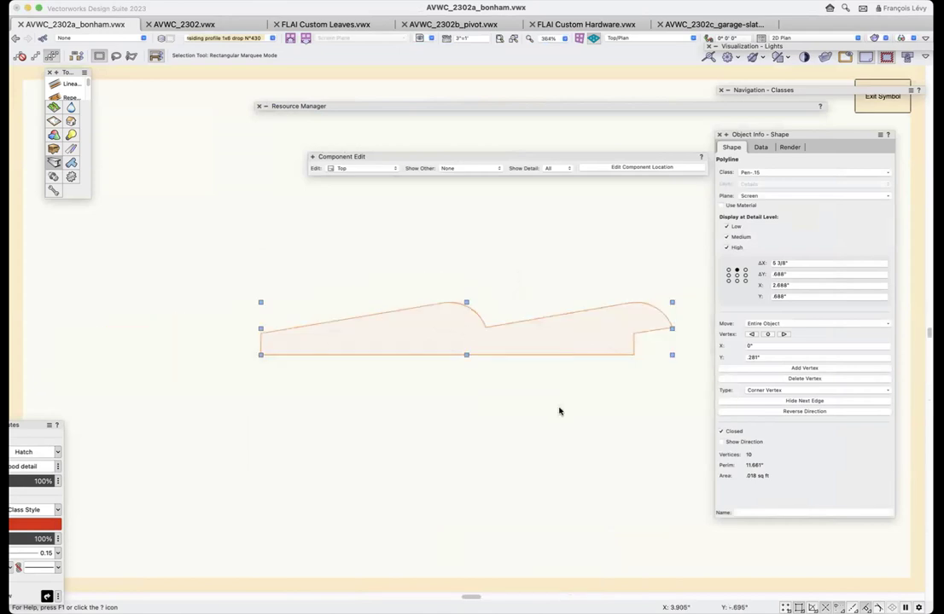
click(618, 348)
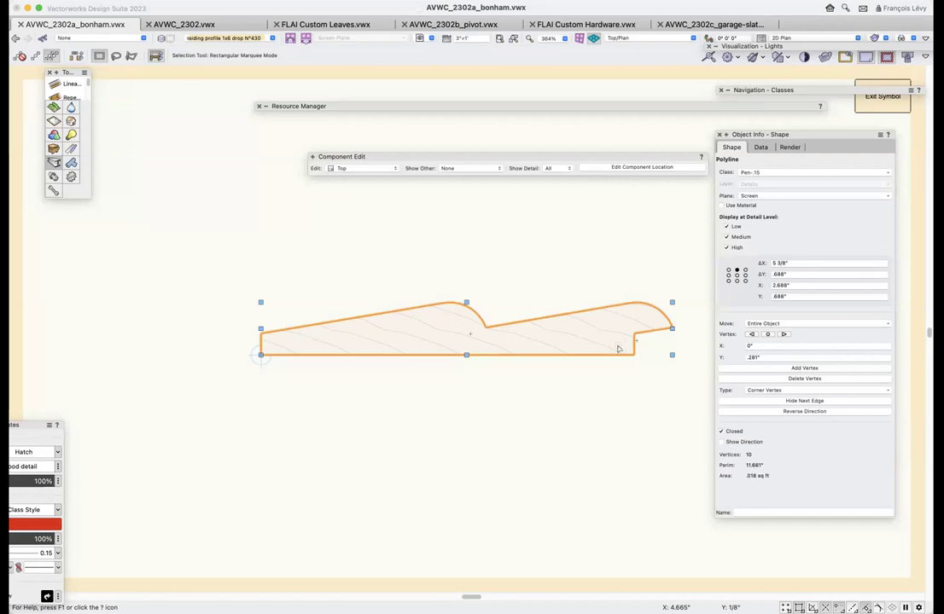
click(887, 103)
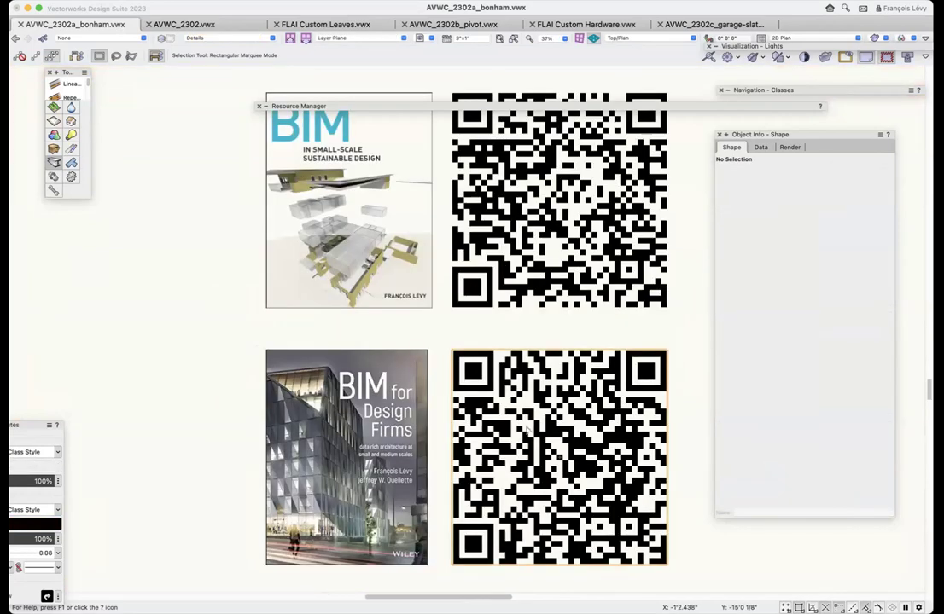
- Activate the saved view showing the window sill detail and select the siding repetitive unit below the sill
click(420, 38)
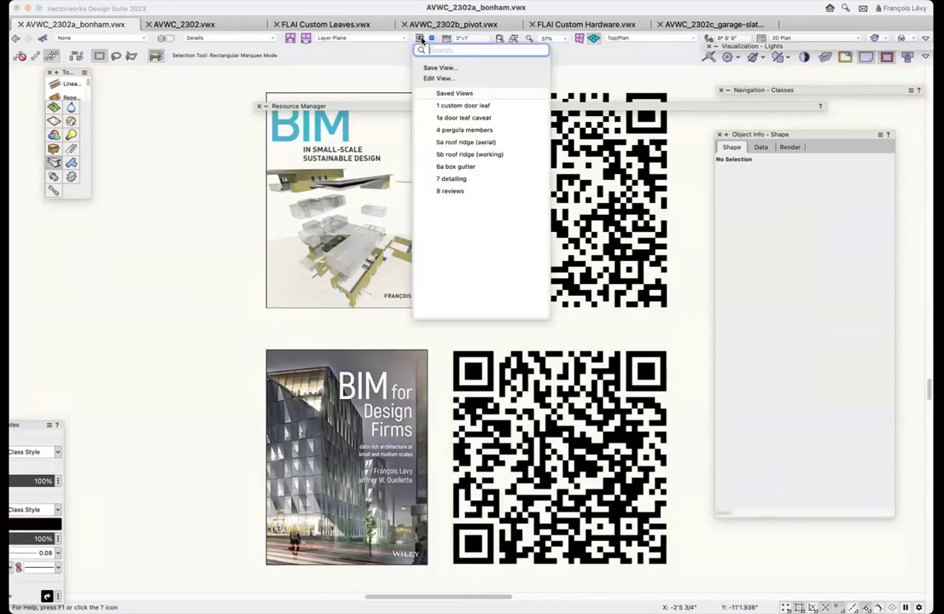
click(465, 155)
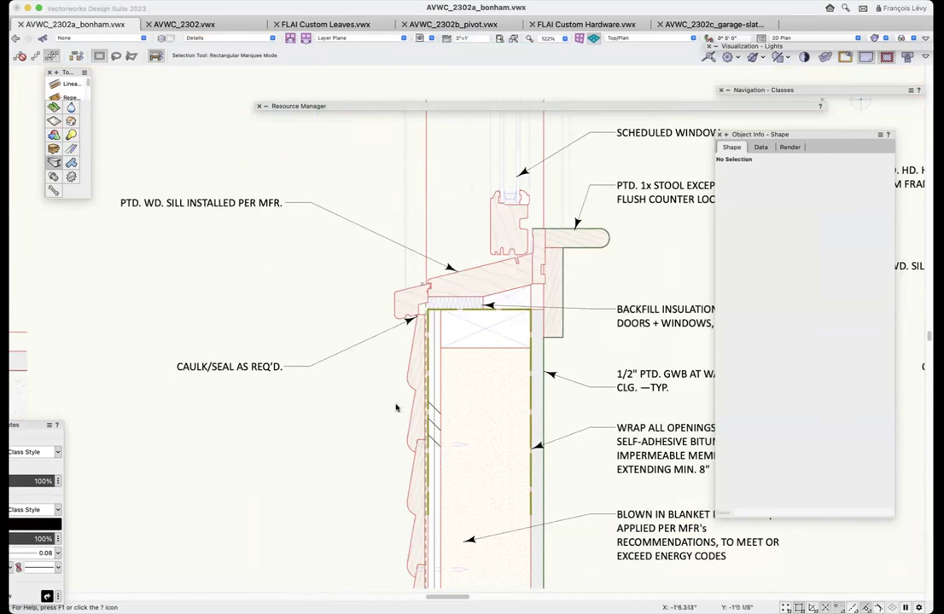
click(426, 375)
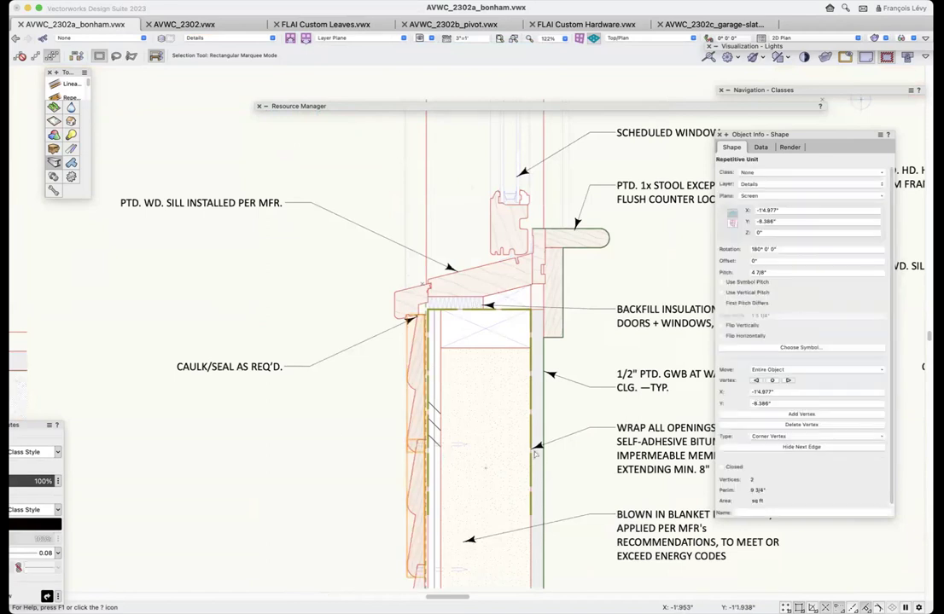
- Browse the AVWC_2302a_bonham.vwx symbols available in the Repetitive Unit tool's preferences
click(58, 99)
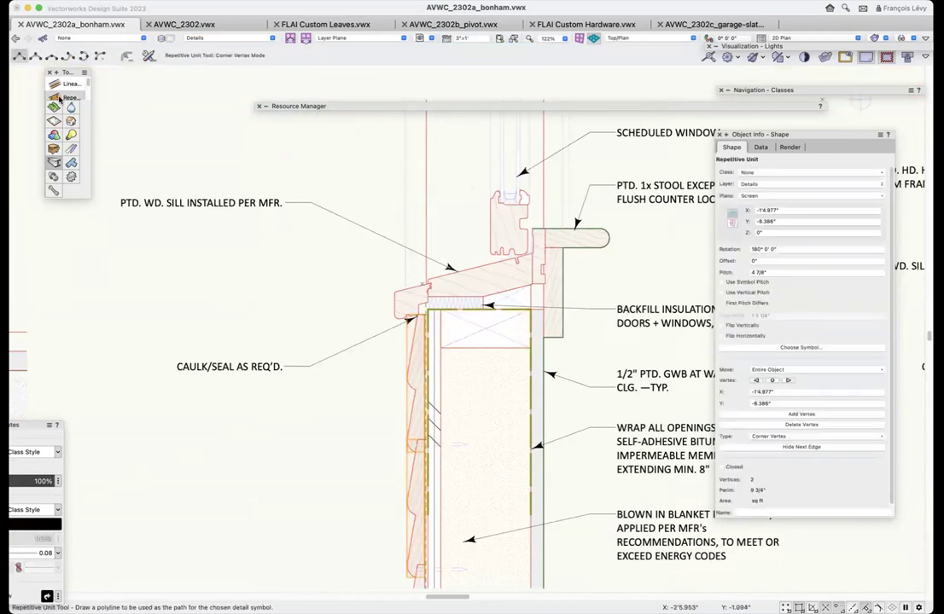
click(146, 56)
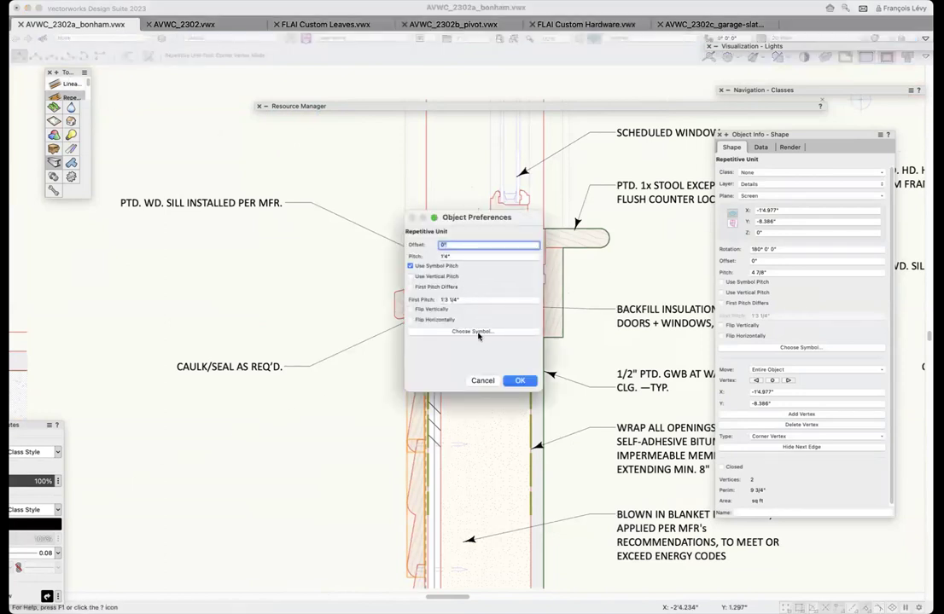
click(474, 332)
click(479, 174)
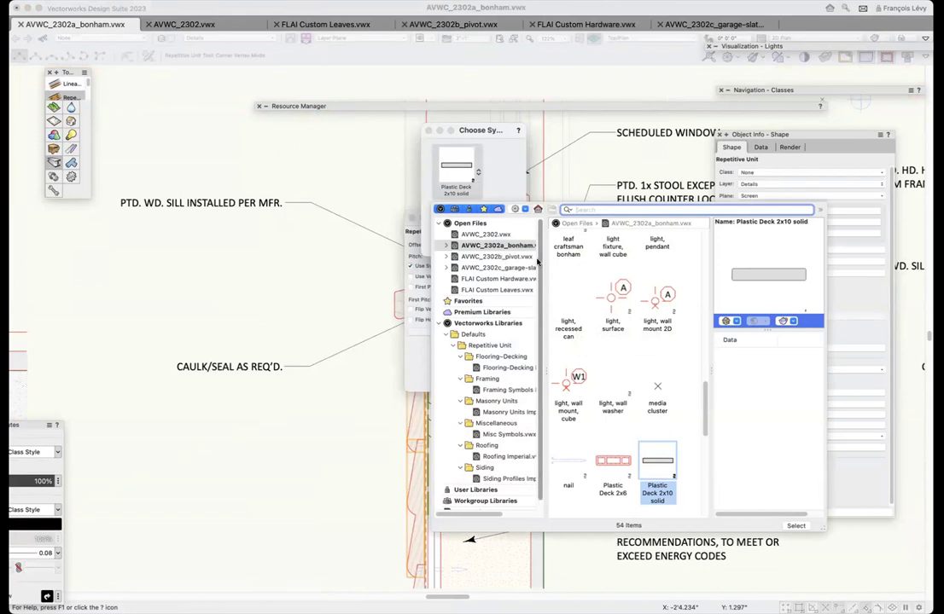
scroll(594, 290, down, 2)
scroll(594, 290, down, 1)
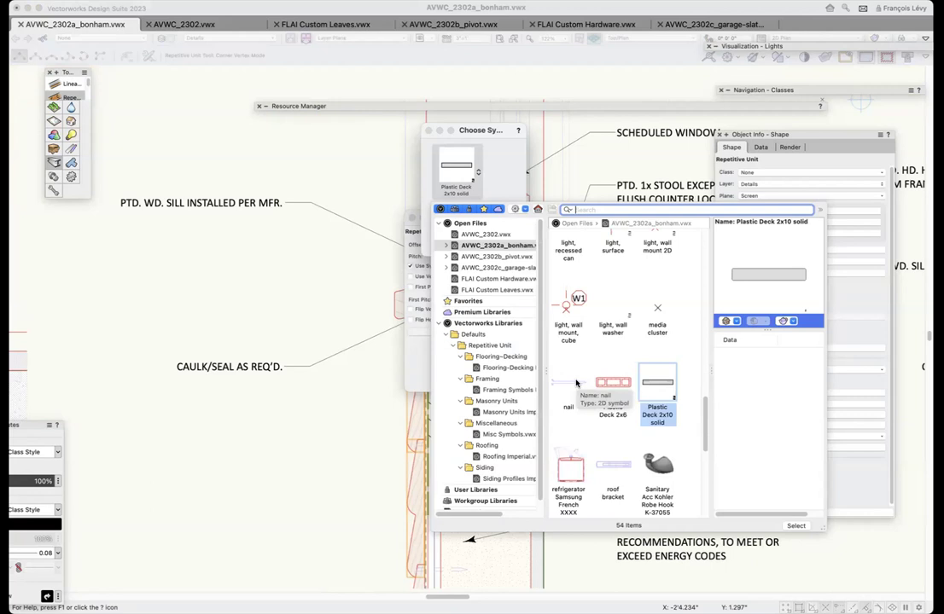
scroll(576, 383, up, 4)
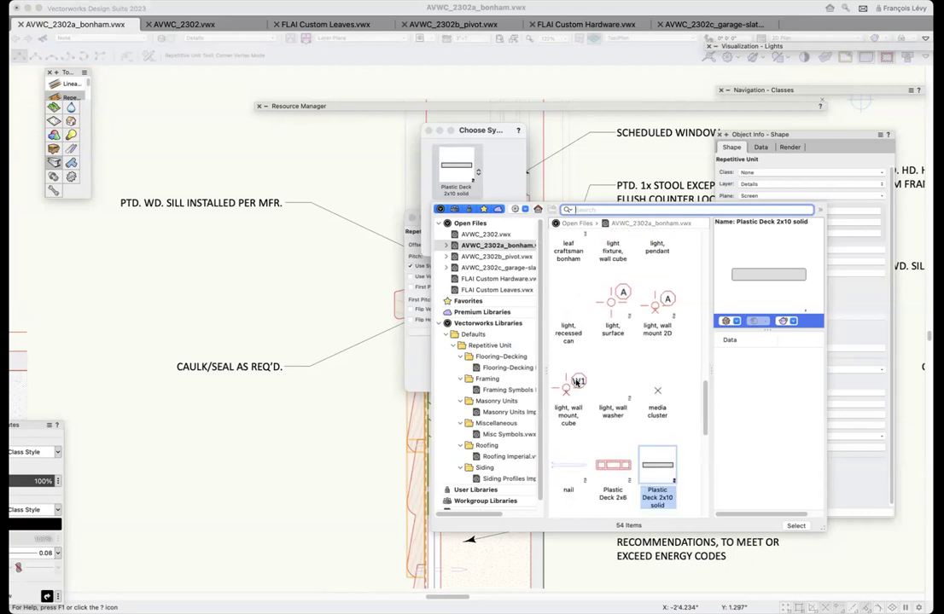
scroll(576, 384, up, 3)
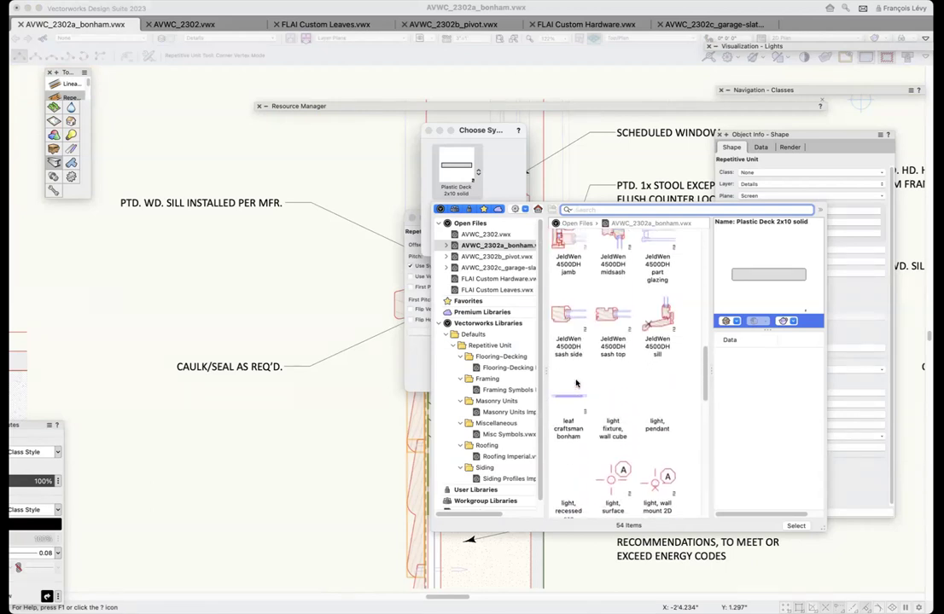
scroll(576, 383, down, 10)
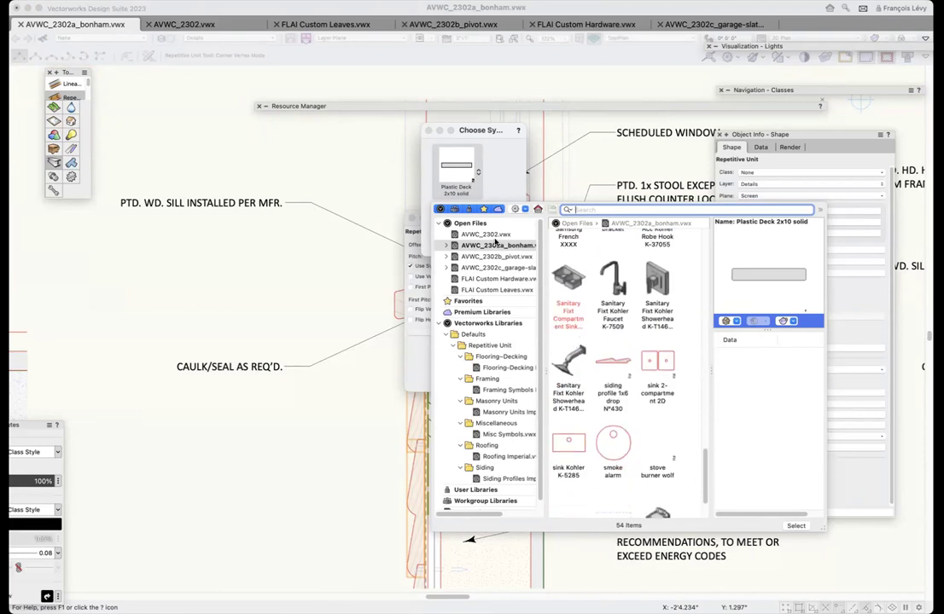
- Confirm the "Plastic Deck 2x10 solid" symbol, but cancel the Repetitive Unit preferences and abandon the started path
click(479, 179)
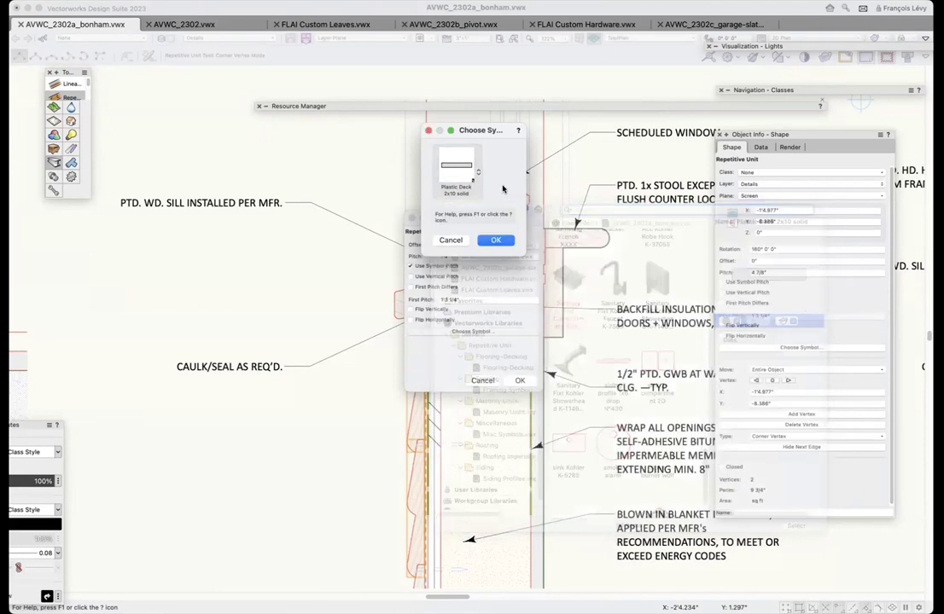
click(503, 241)
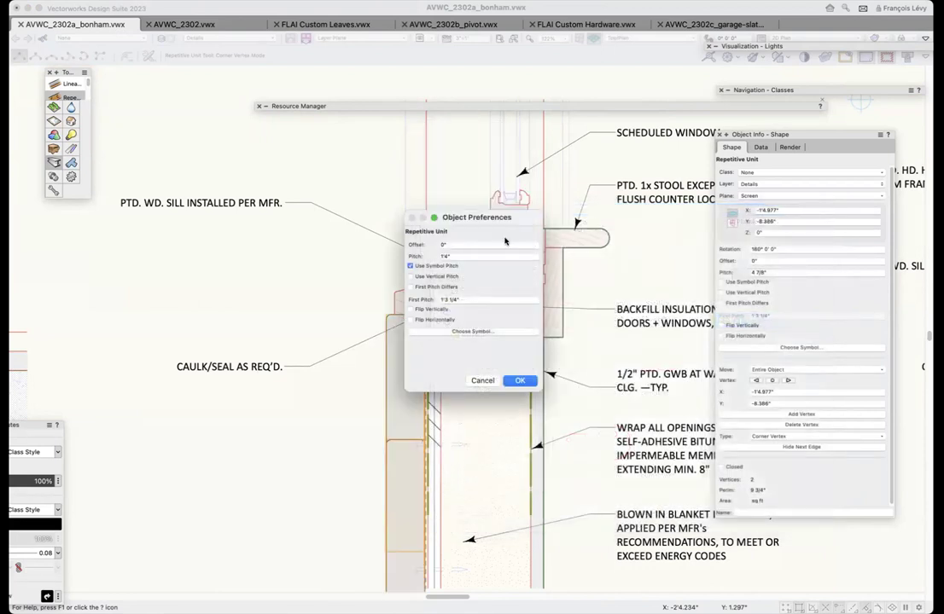
click(480, 381)
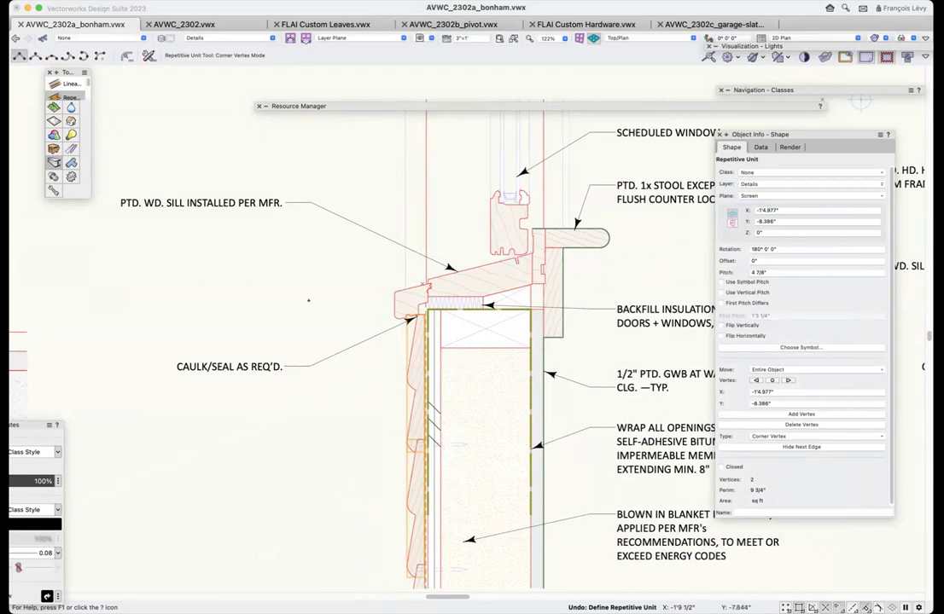
click(309, 299)
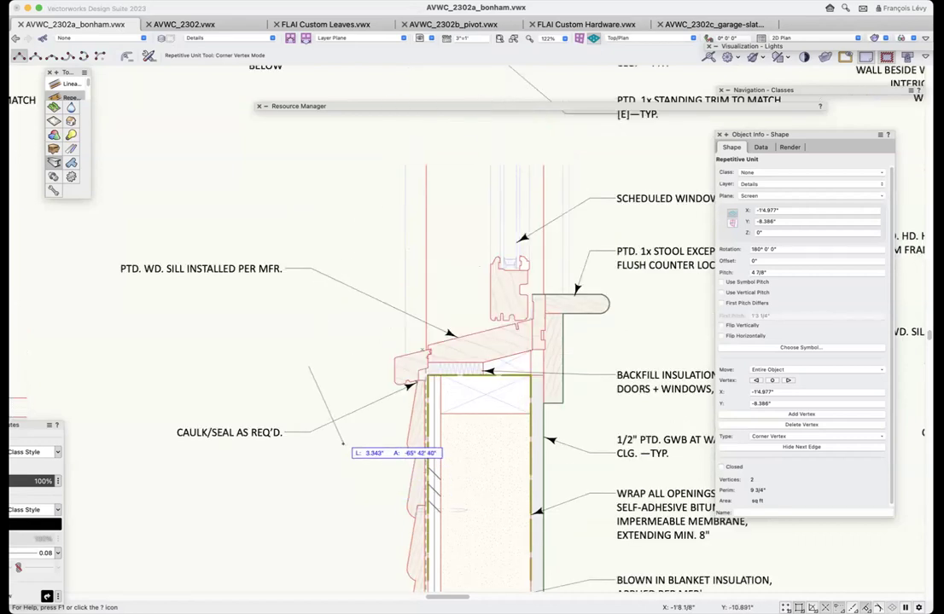
key(Escape)
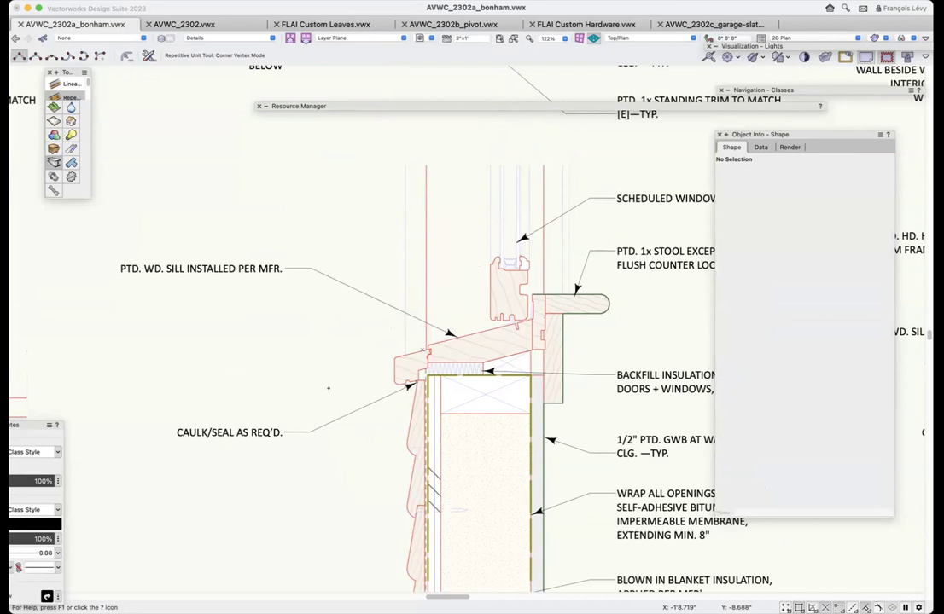
- Return to the saved view "8 reviews" and close the Resource Manager
click(431, 38)
click(453, 191)
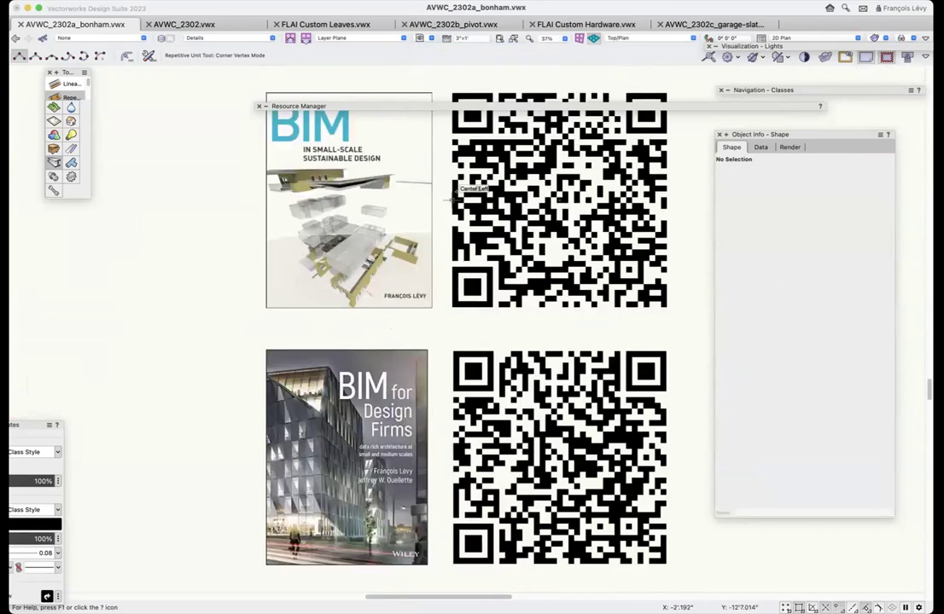
click(432, 106)
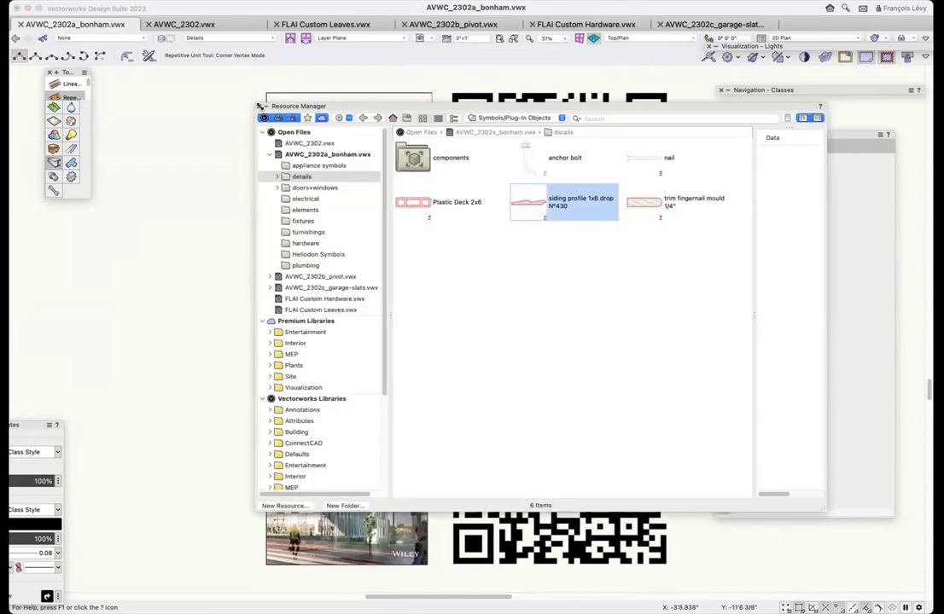
click(259, 105)
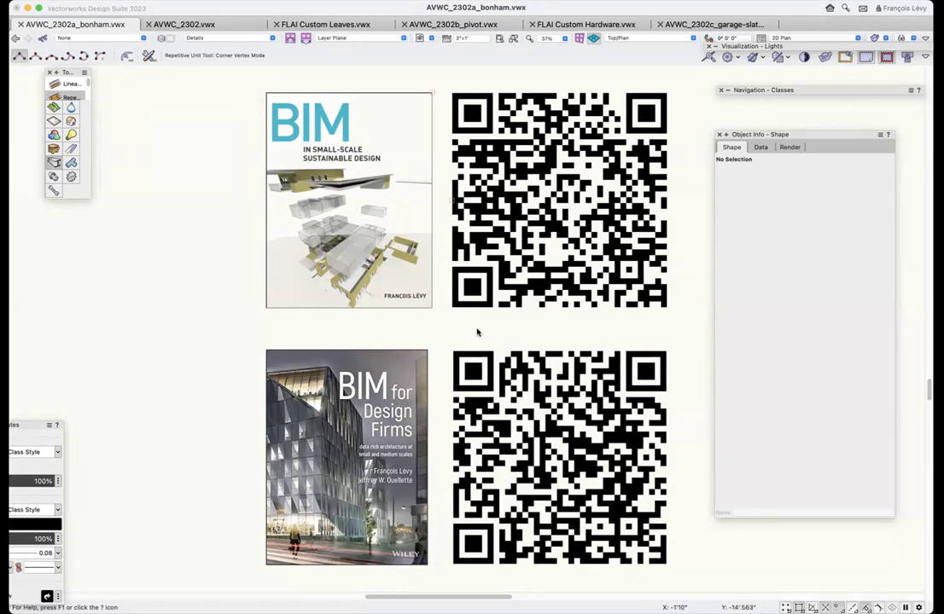
click(157, 313)
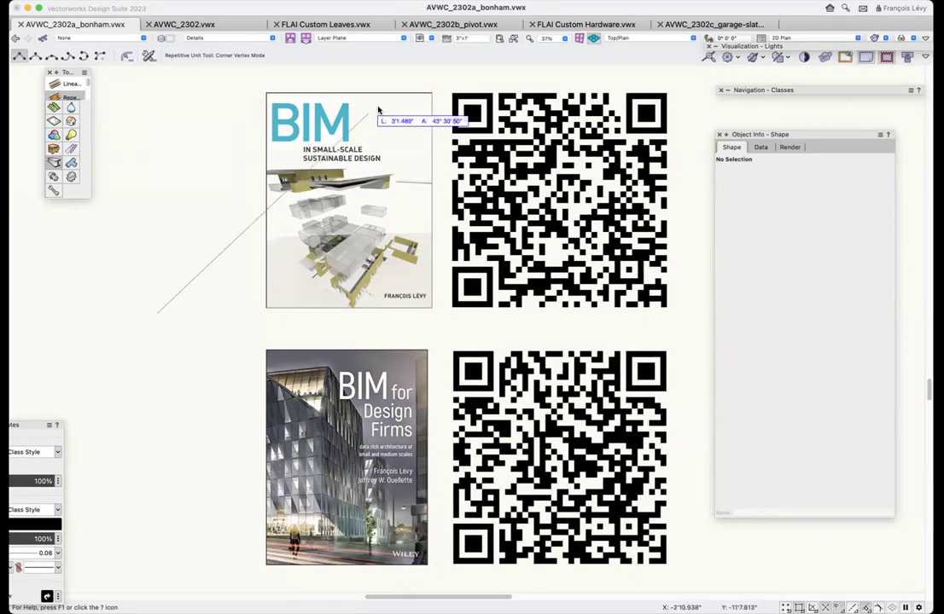
click(194, 288)
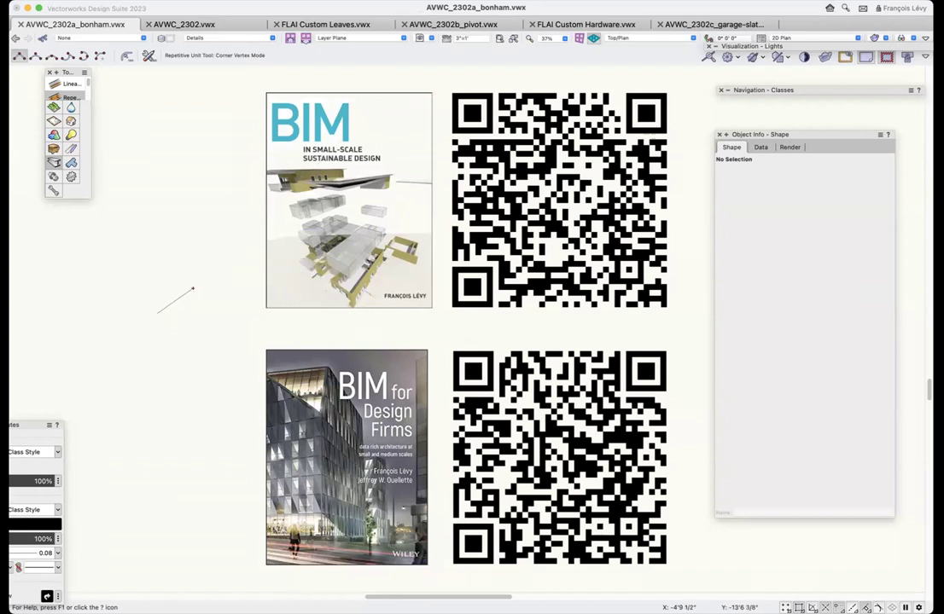
key(Escape)
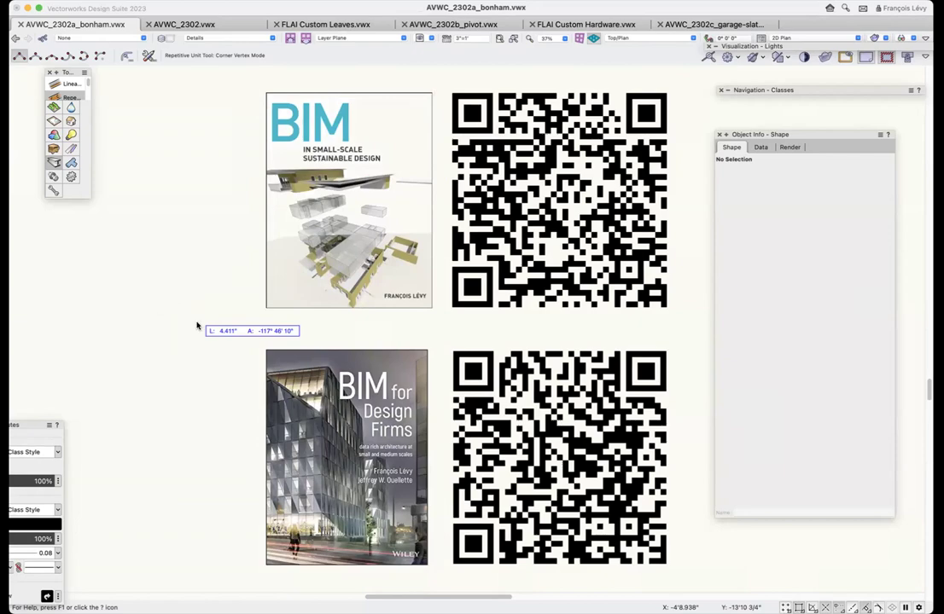